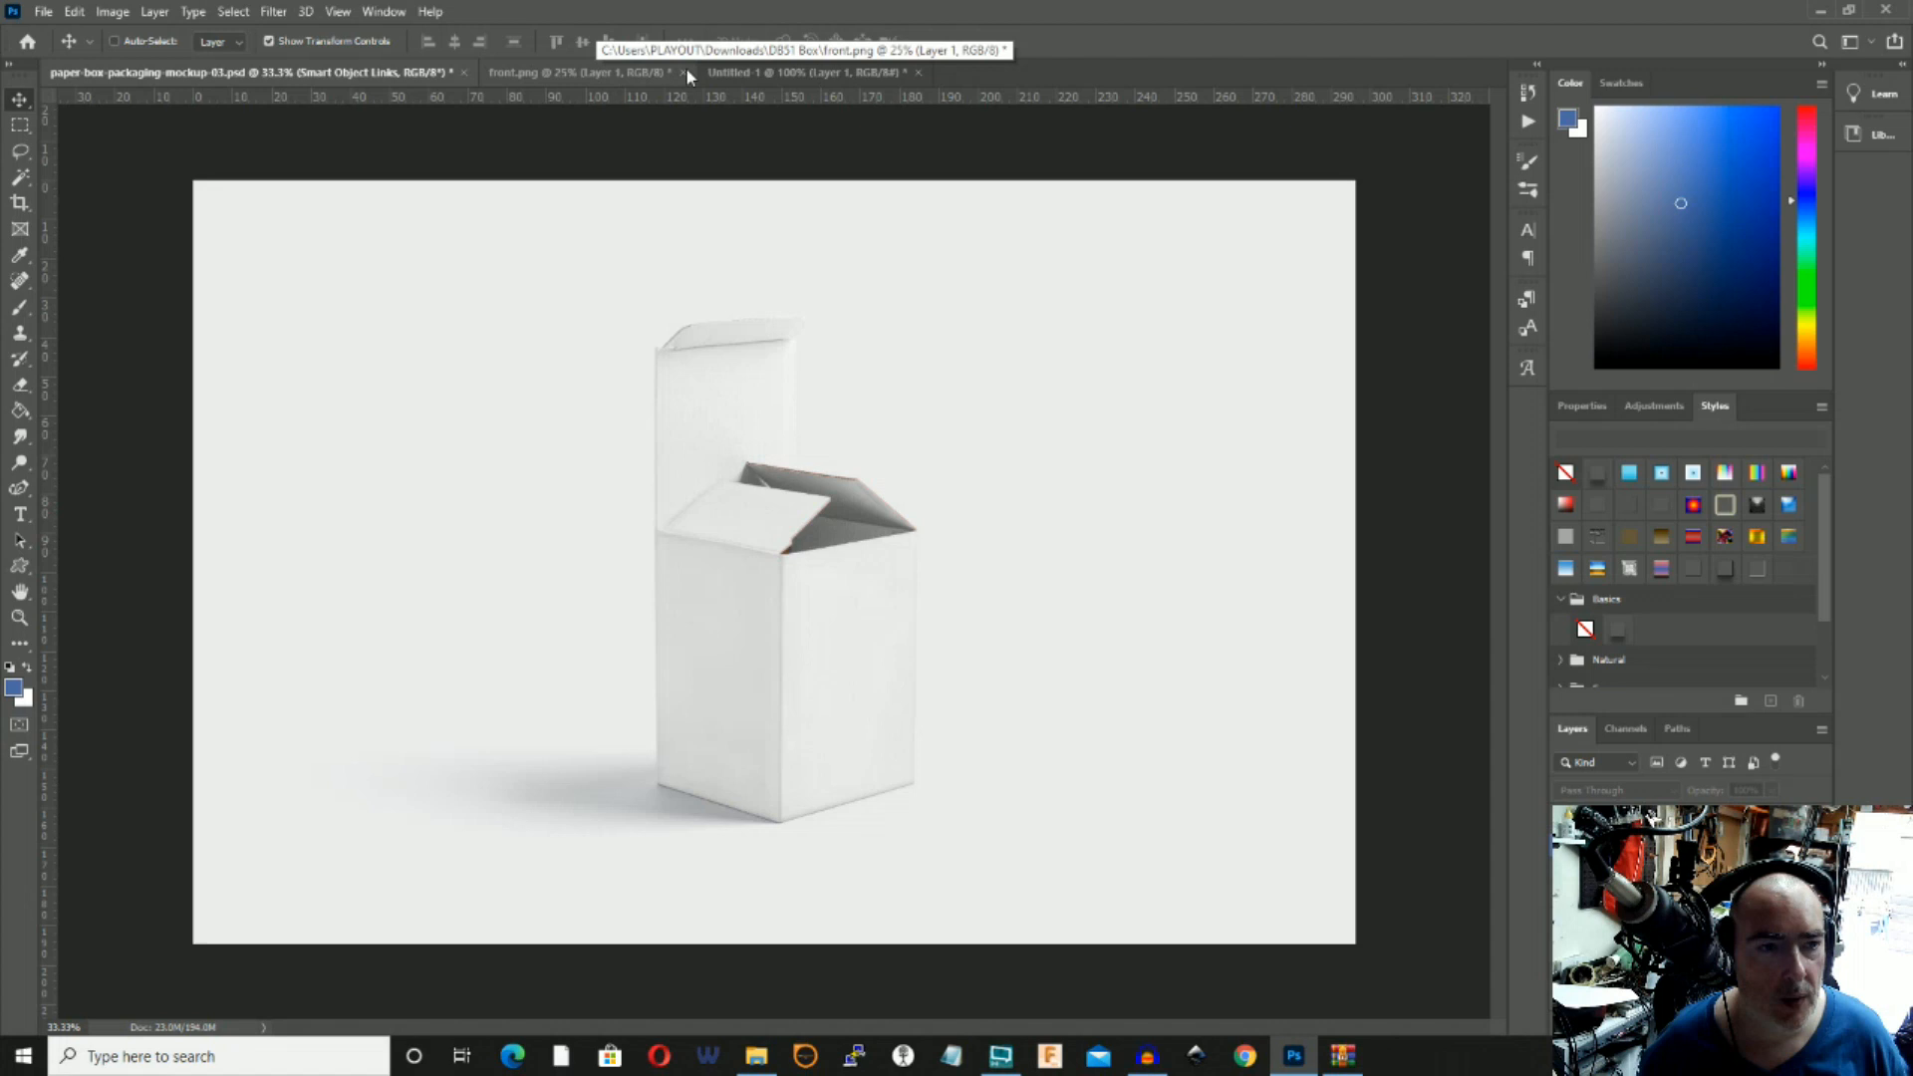
Select the whole Docking Bay 51 Mudlarking banner in the untitled document with a rectangular marquee.
click(791, 71)
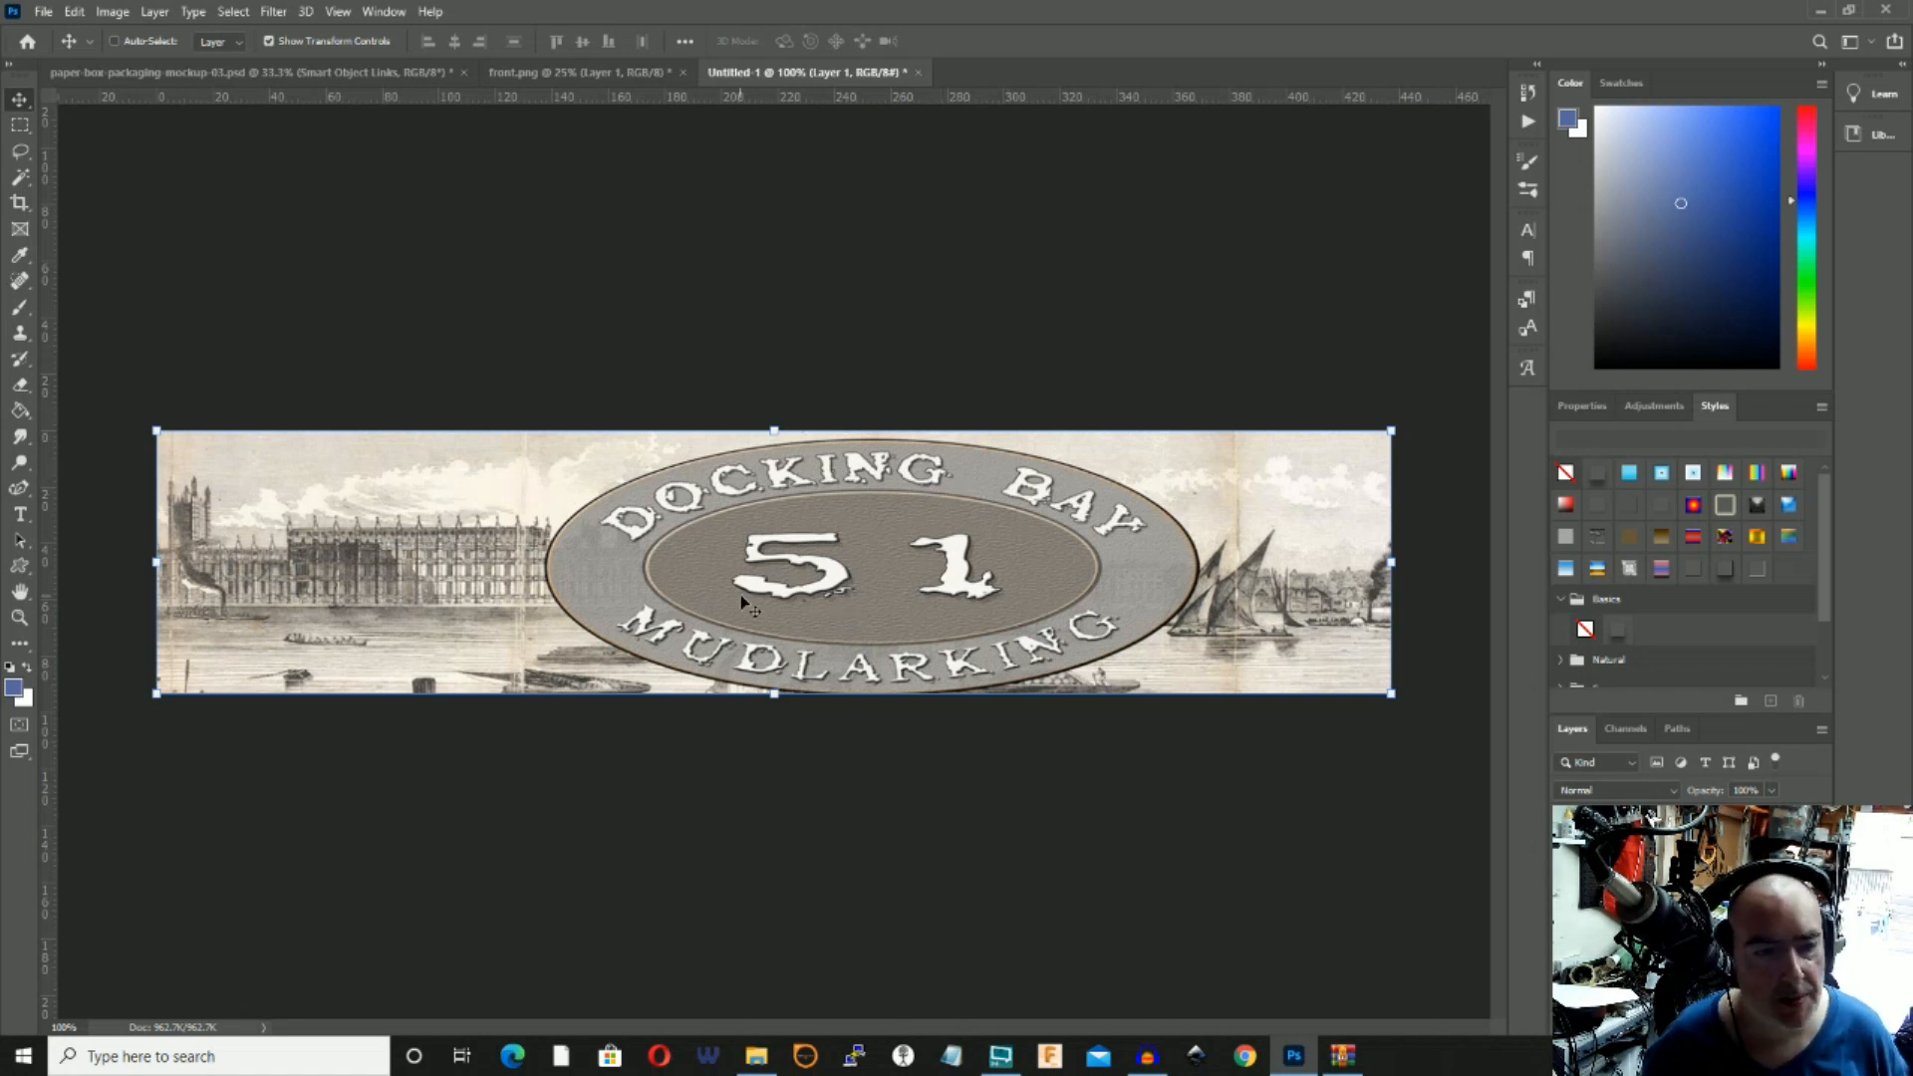
click(28, 127)
drag(148, 430, 1485, 690)
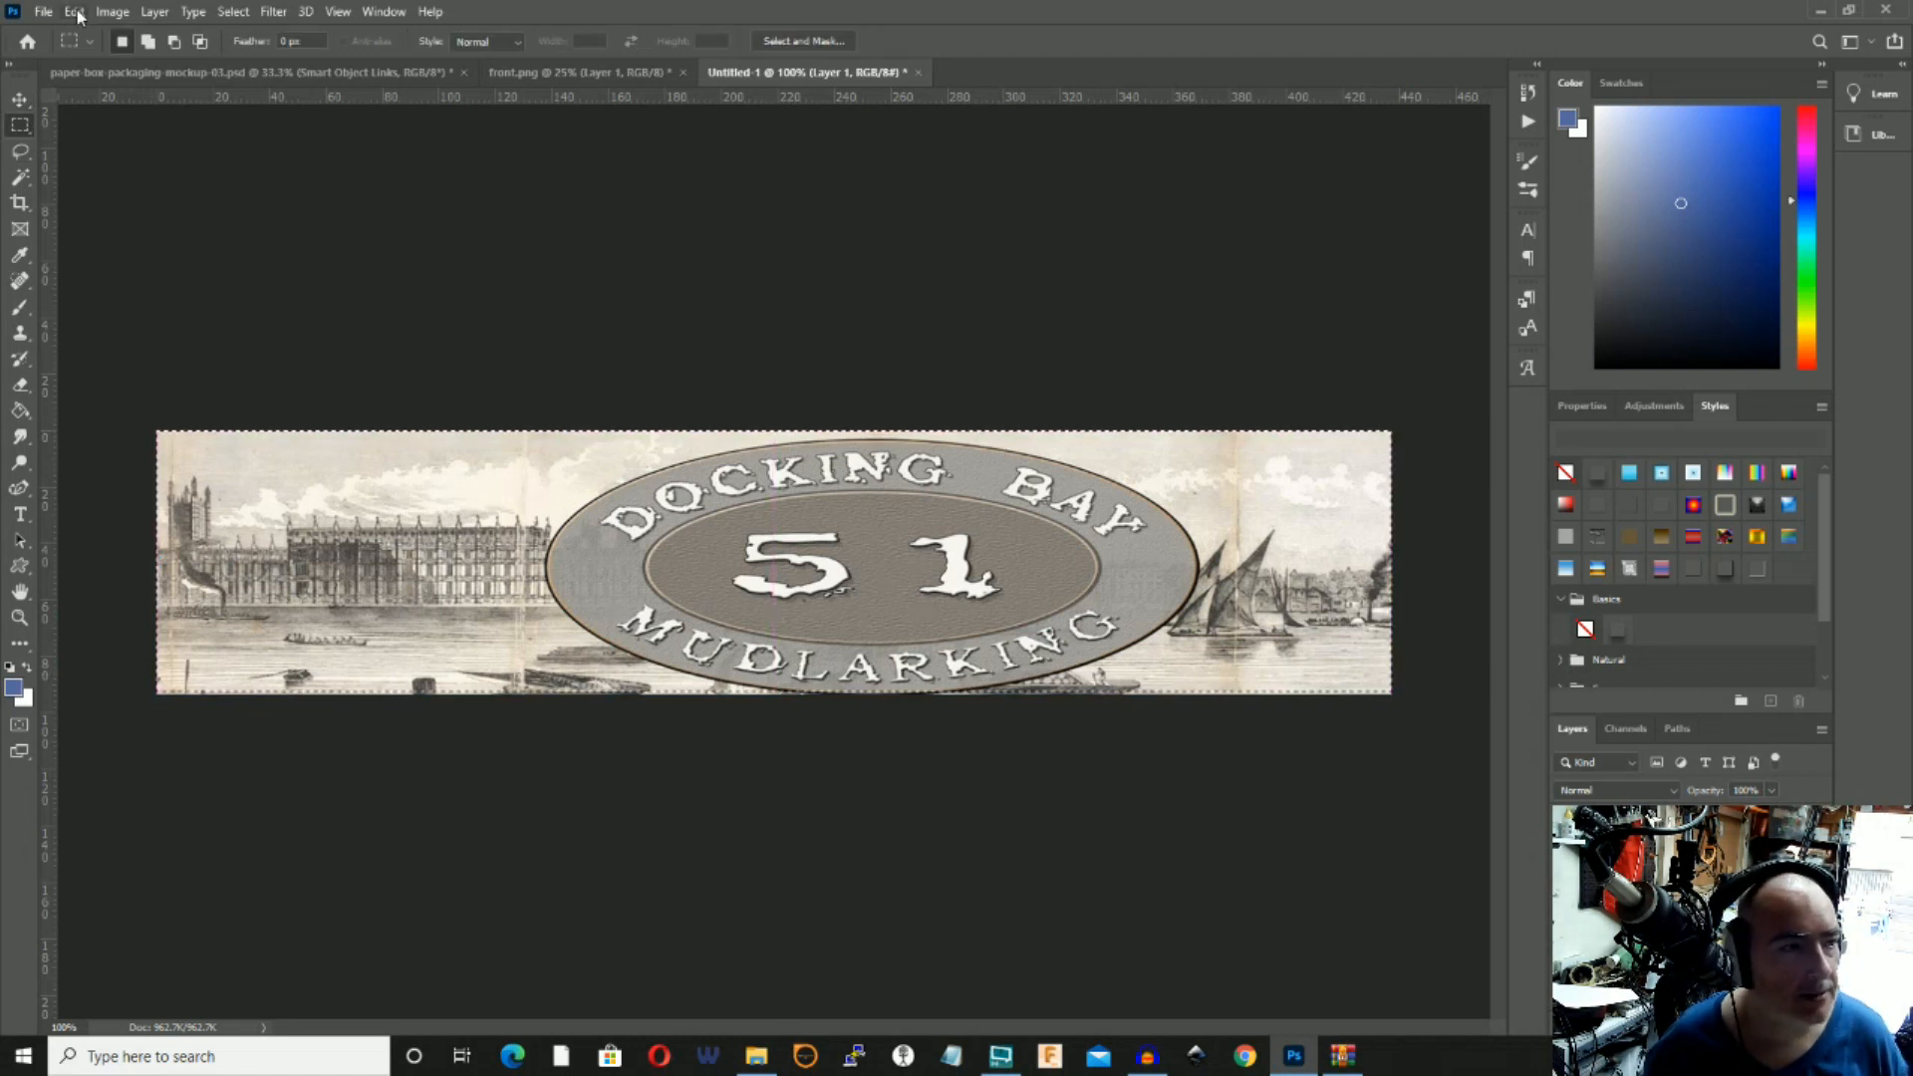
Compare the front.png artwork with the blank box in the packaging mockup, ending on front.png.
click(583, 74)
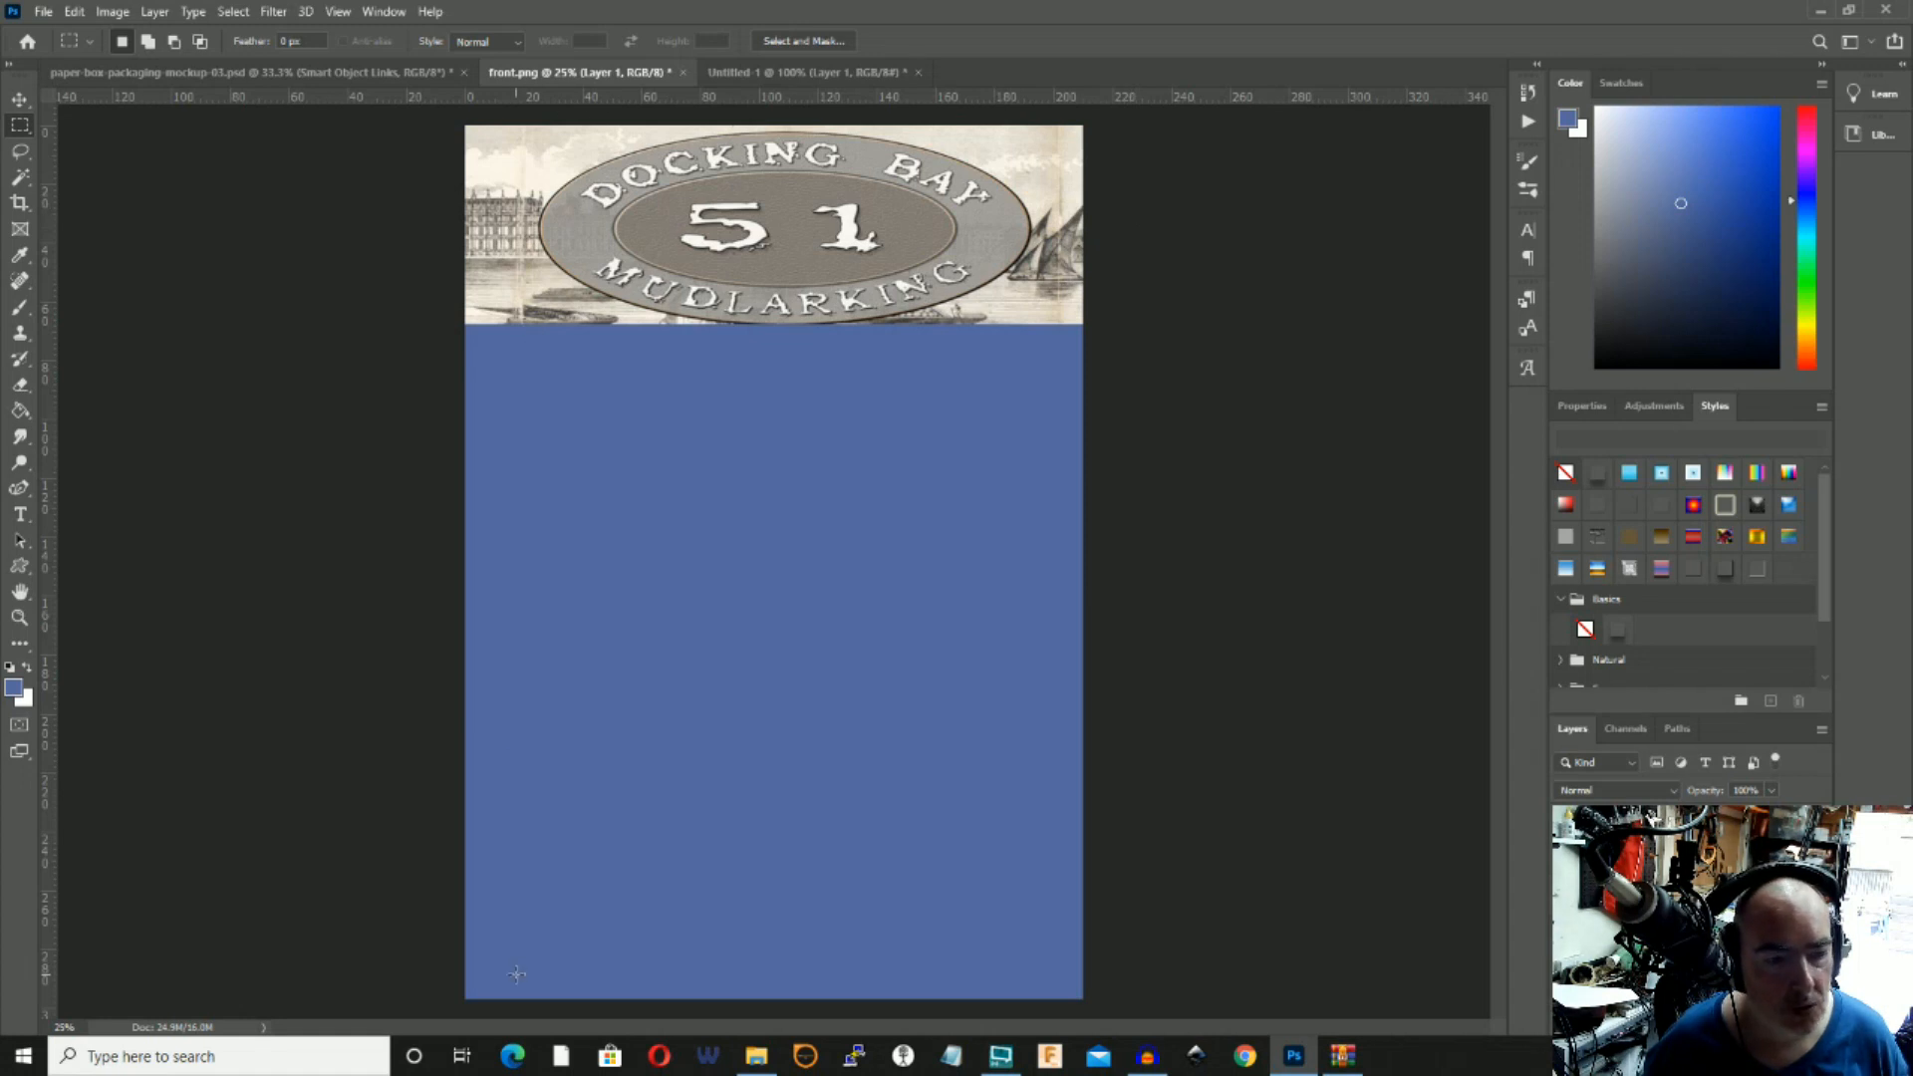
click(336, 69)
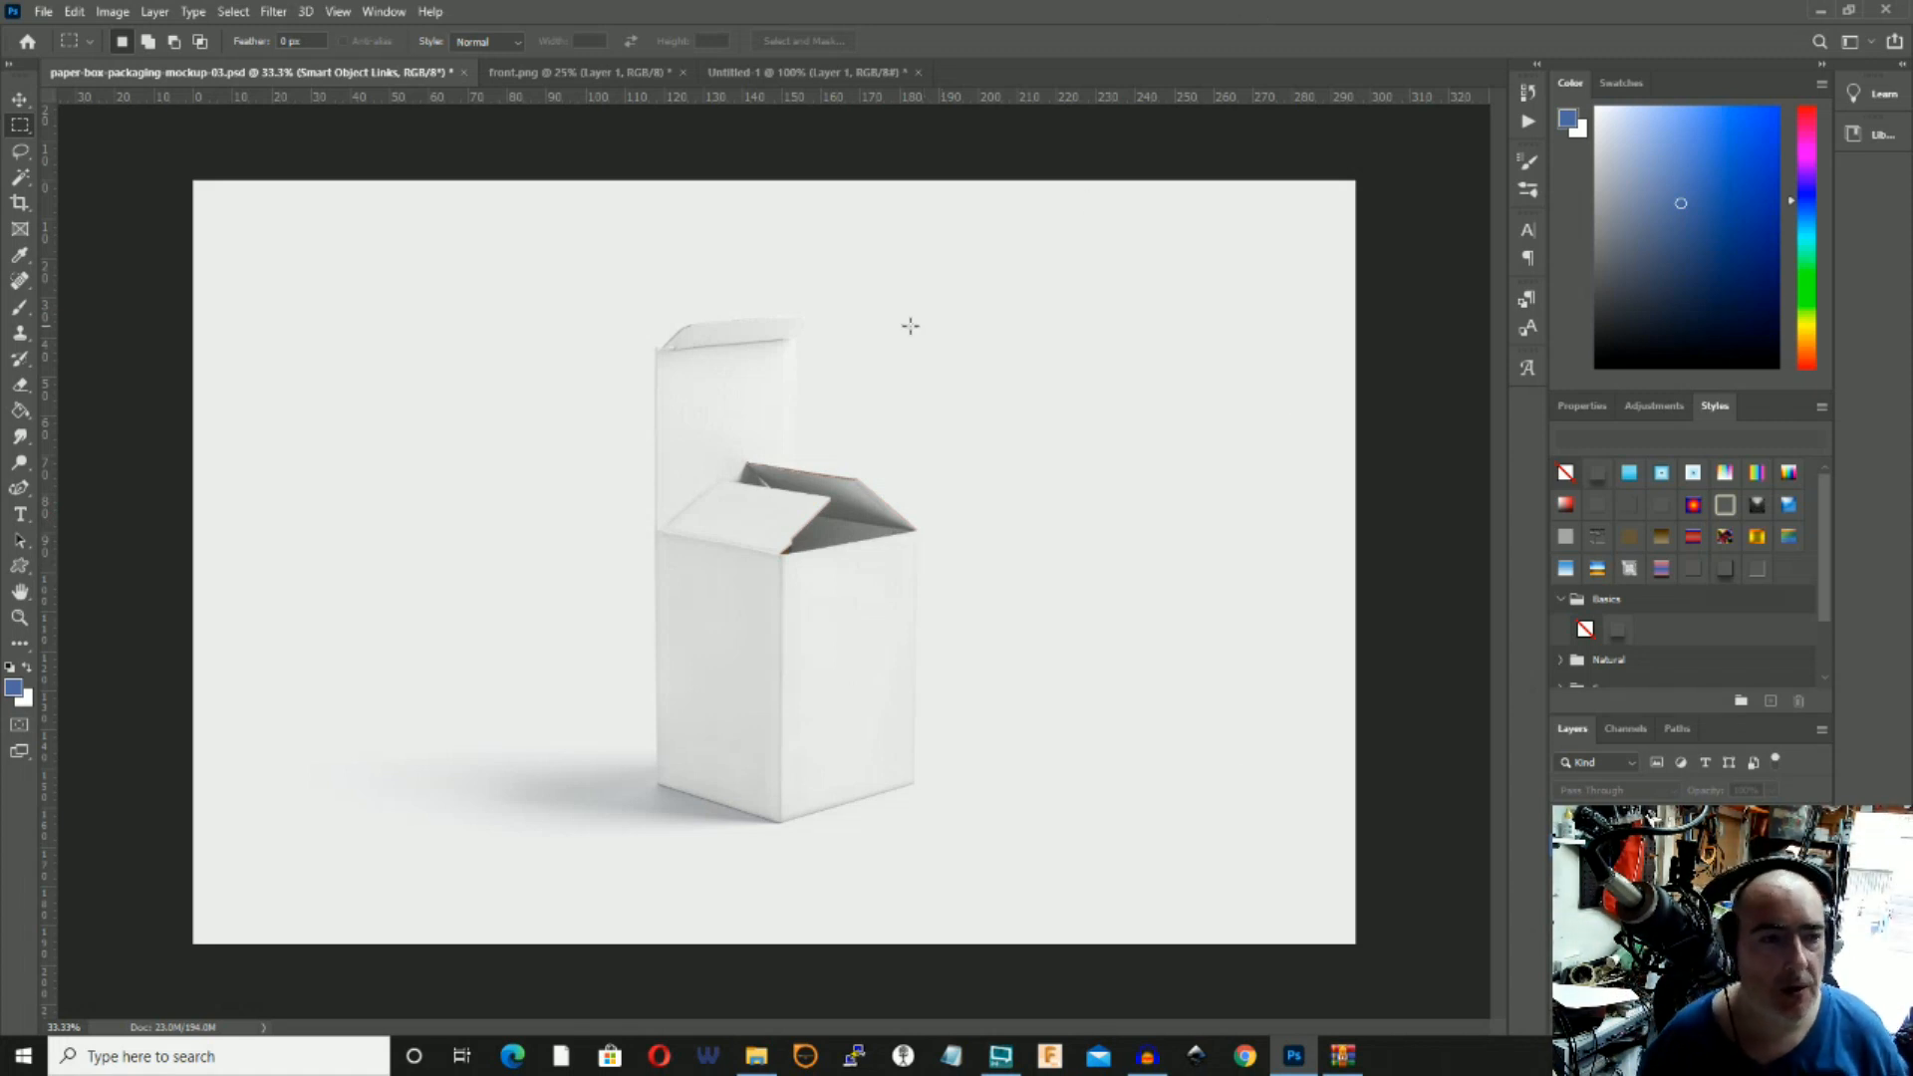
click(631, 75)
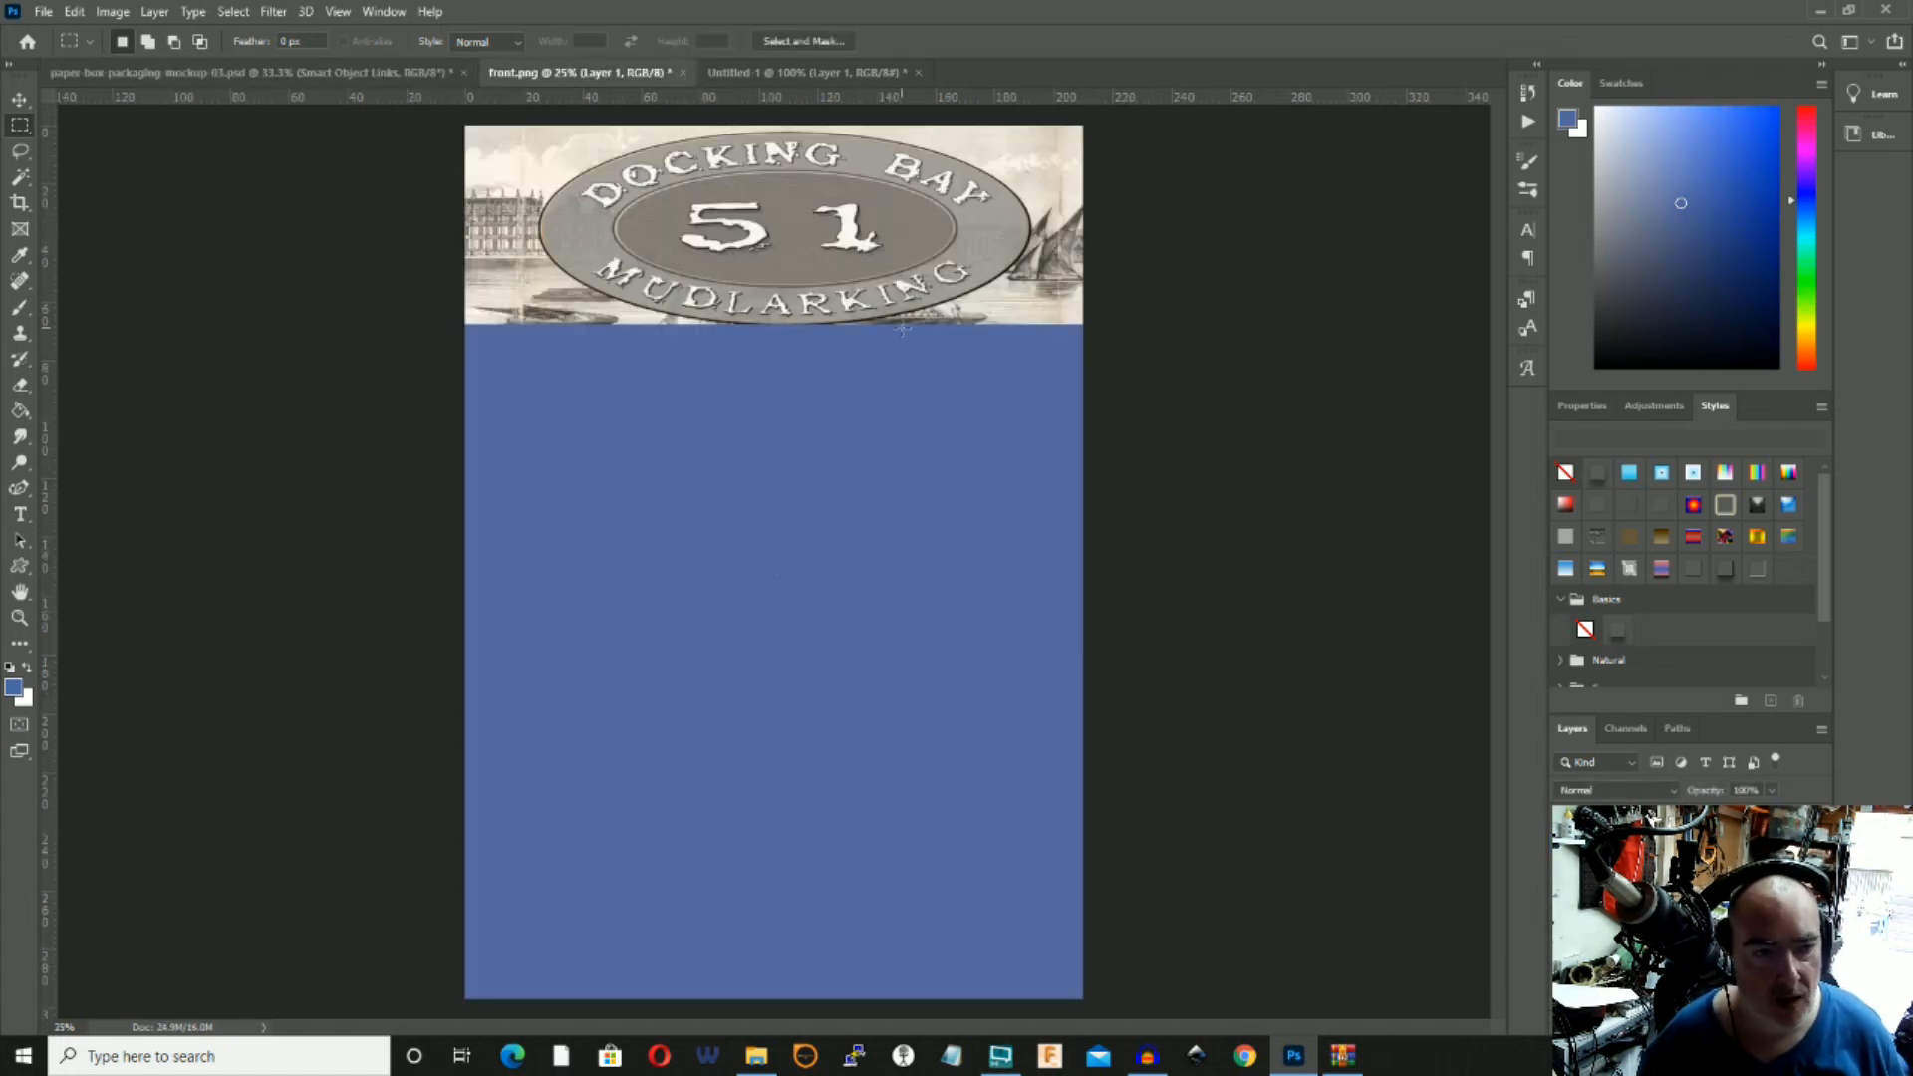
Reposition the banner on front.png slightly lower and centred on its oval, leaving a blue band above it.
click(19, 100)
mouse_move(647, 217)
mouse_down()
mouse_move(747, 309)
mouse_move(492, 518)
mouse_move(687, 249)
mouse_move(660, 239)
mouse_up()
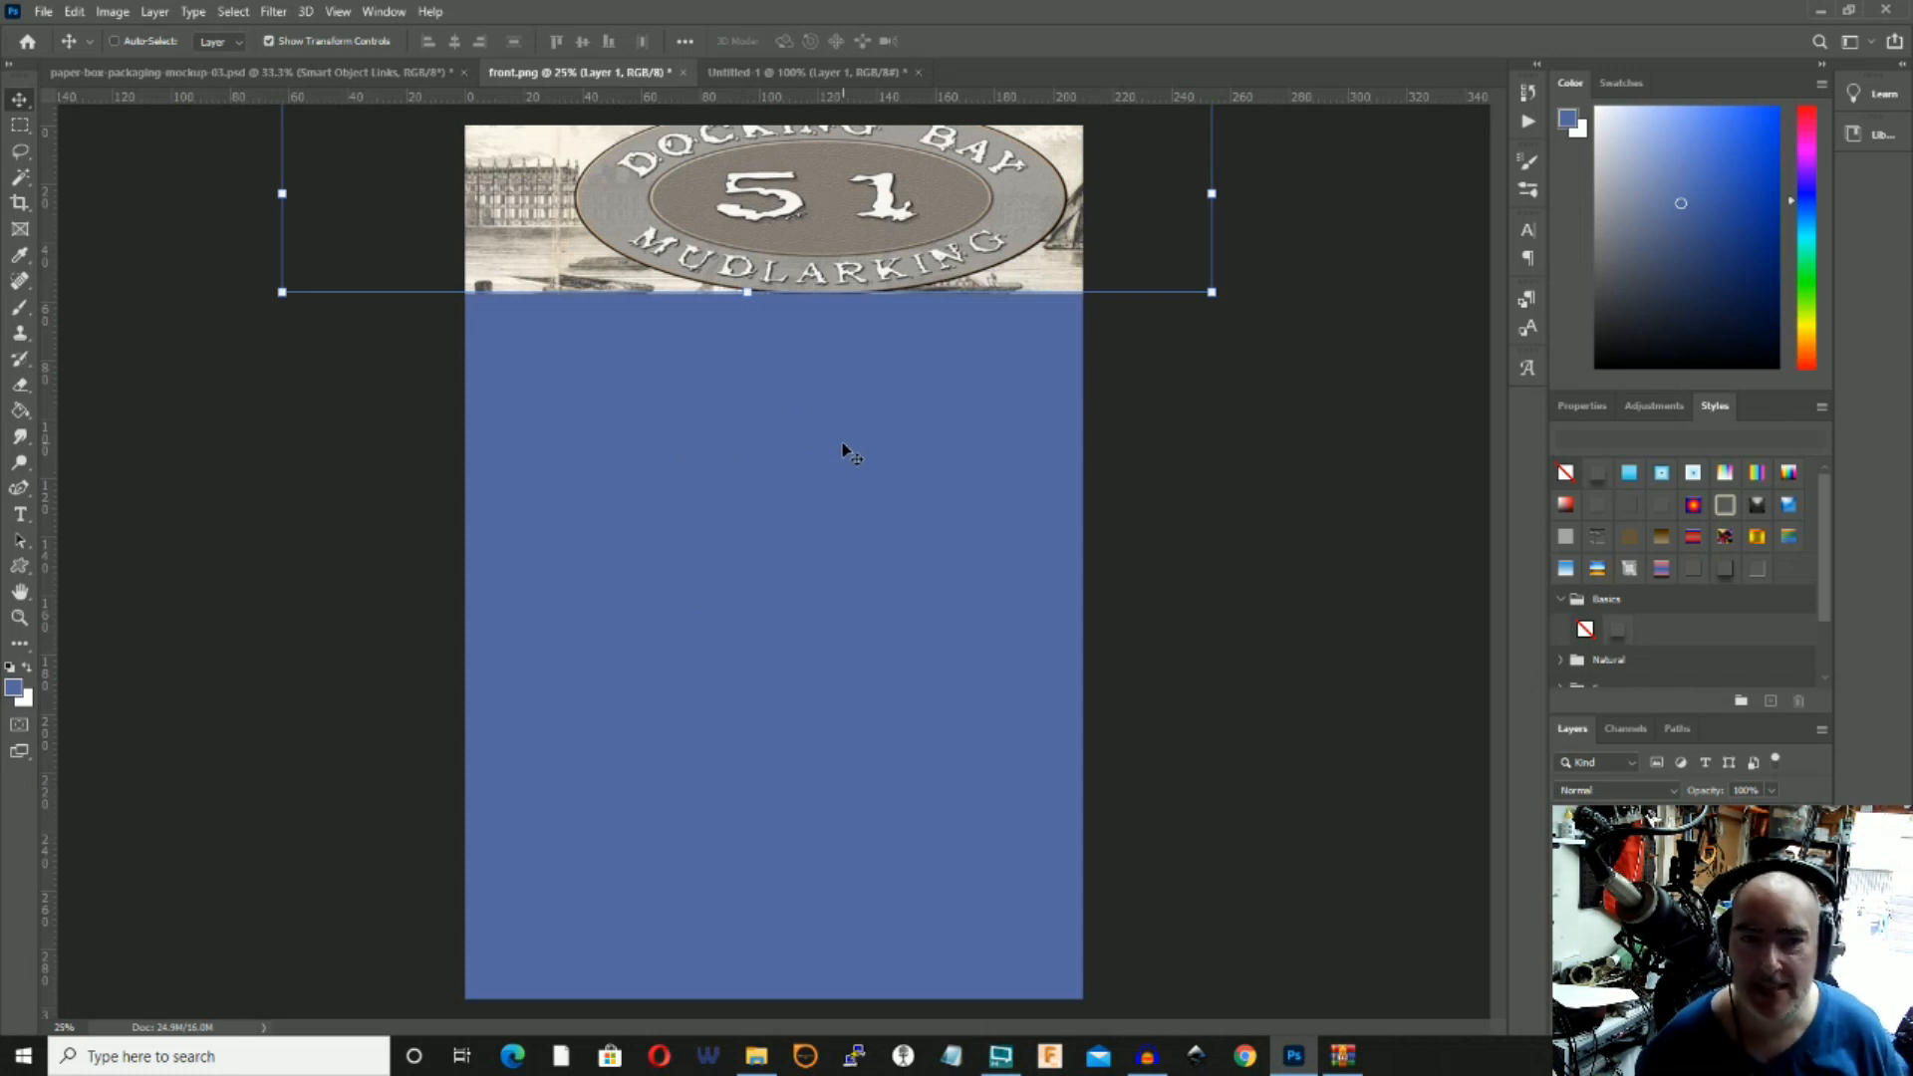
drag(812, 258, 1075, 388)
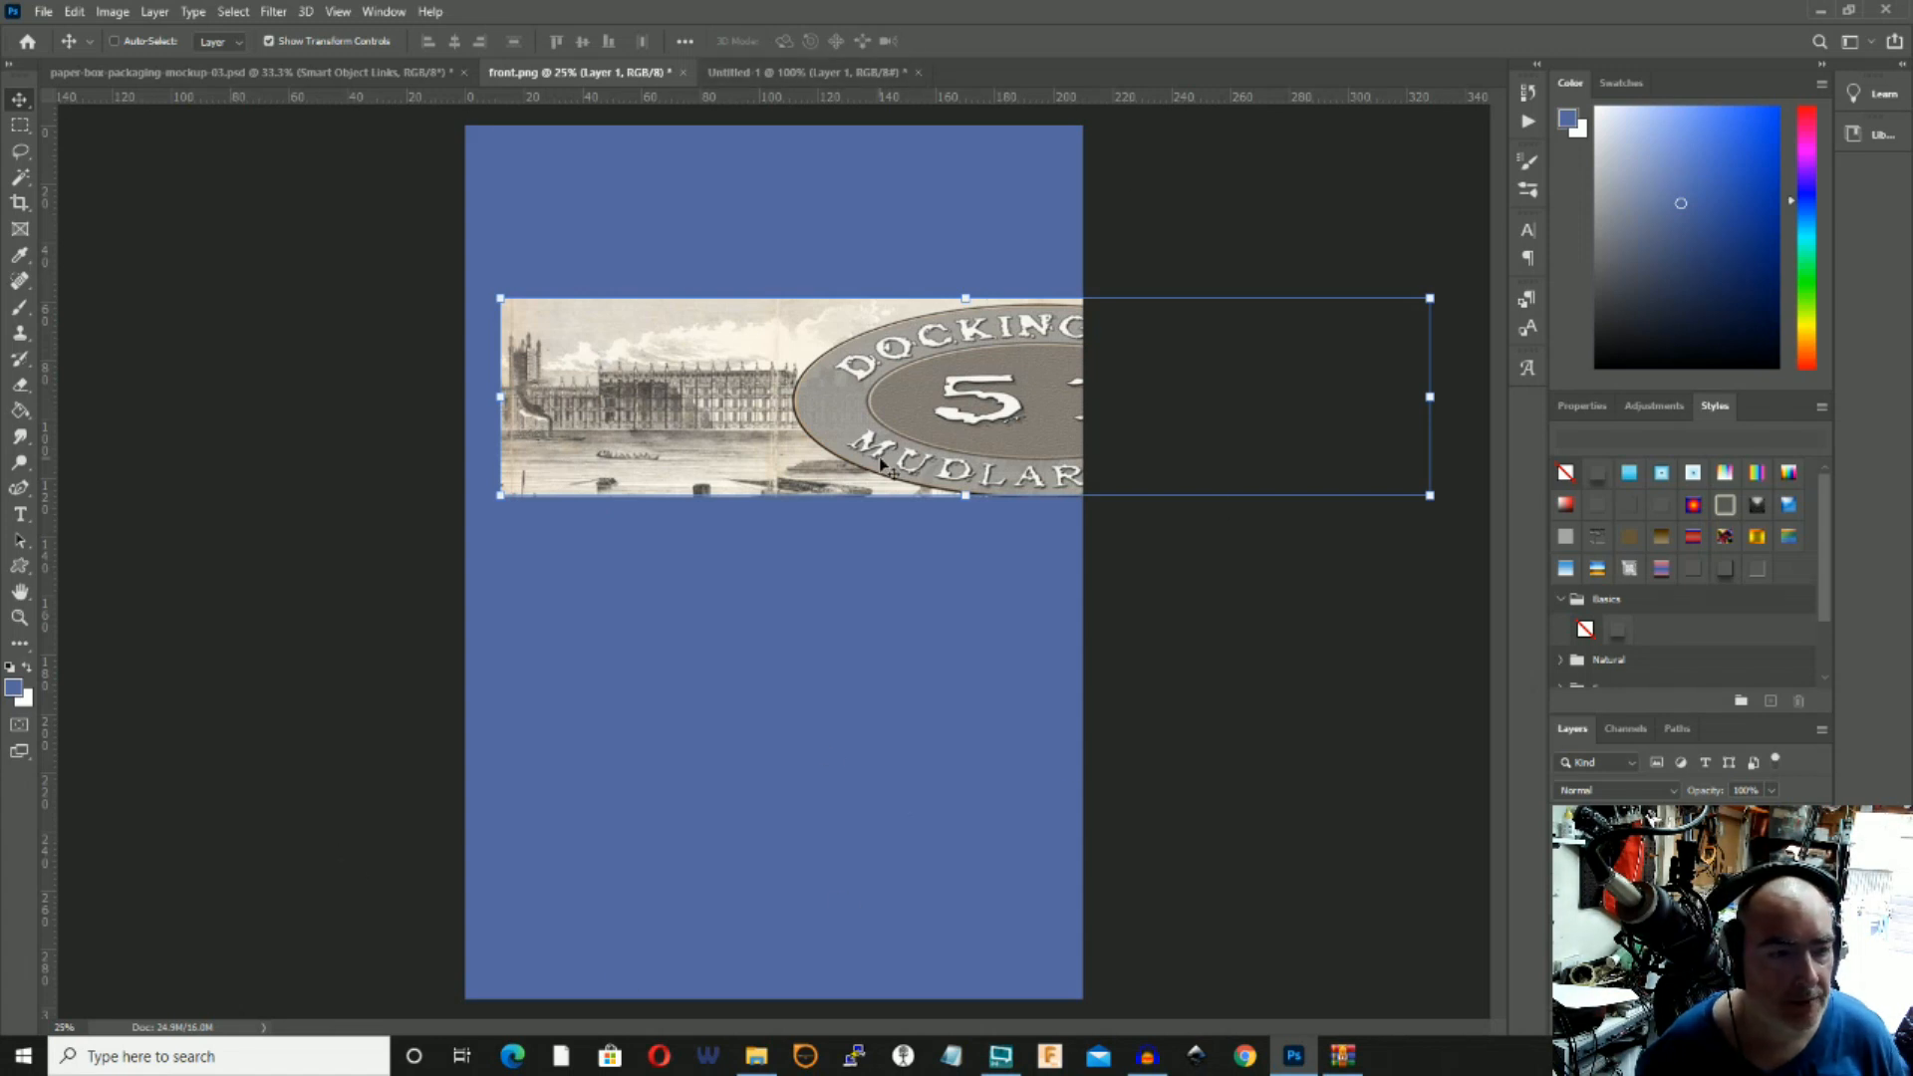
drag(933, 453, 689, 416)
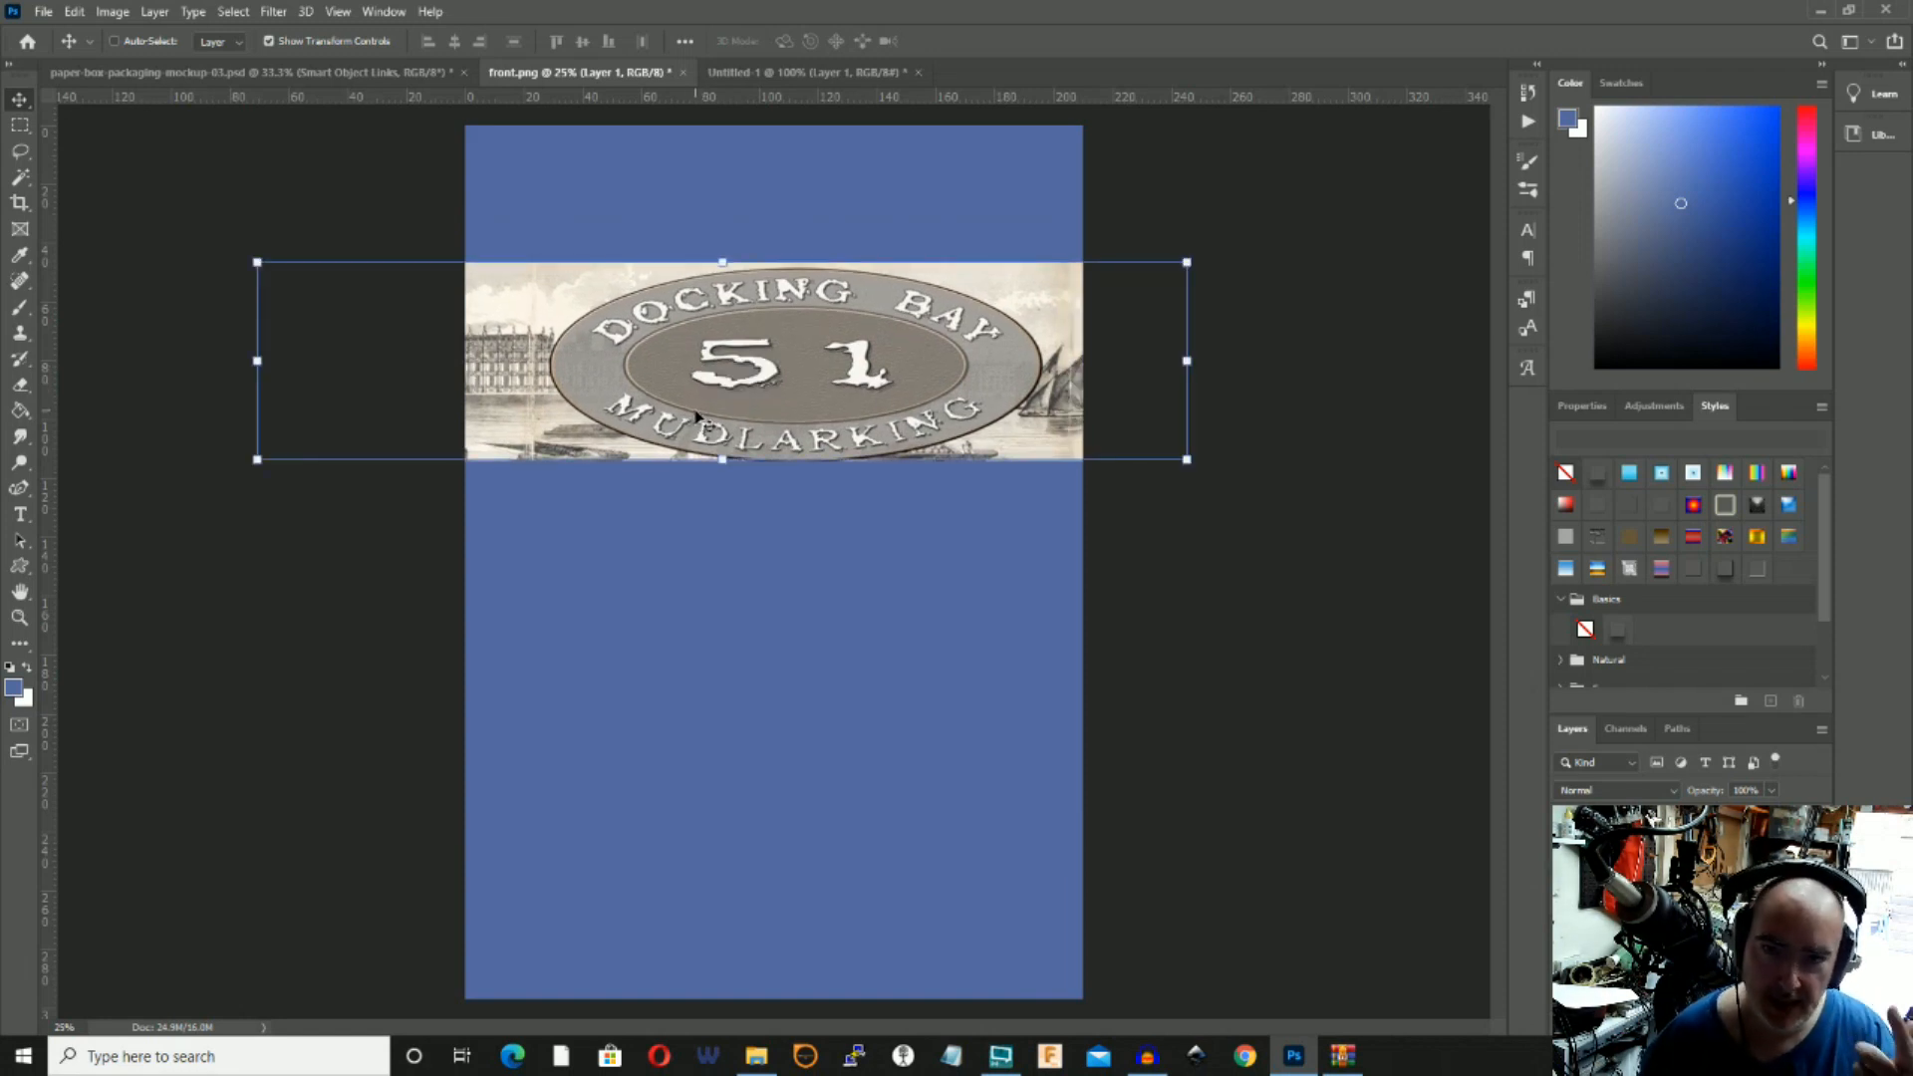
drag(695, 417, 710, 358)
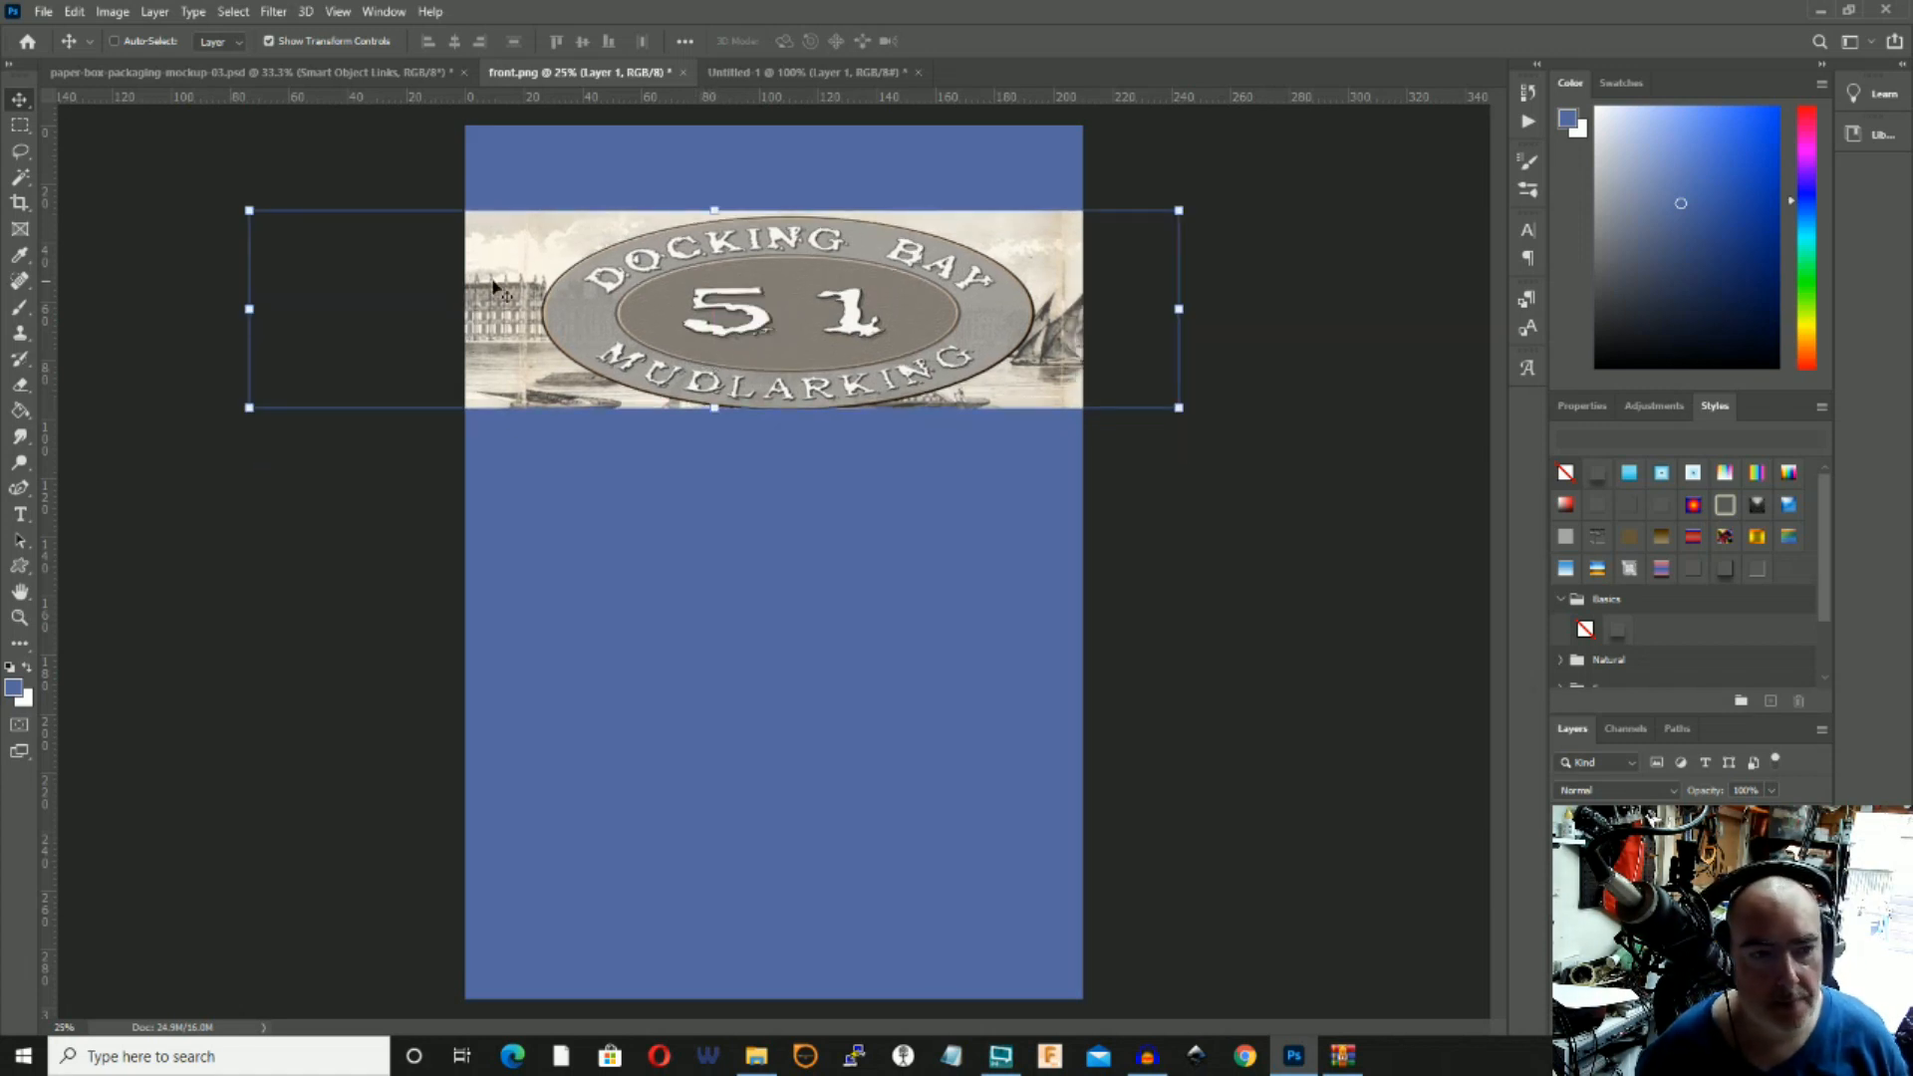
Rename the banner's layer as Logo.
click(20, 127)
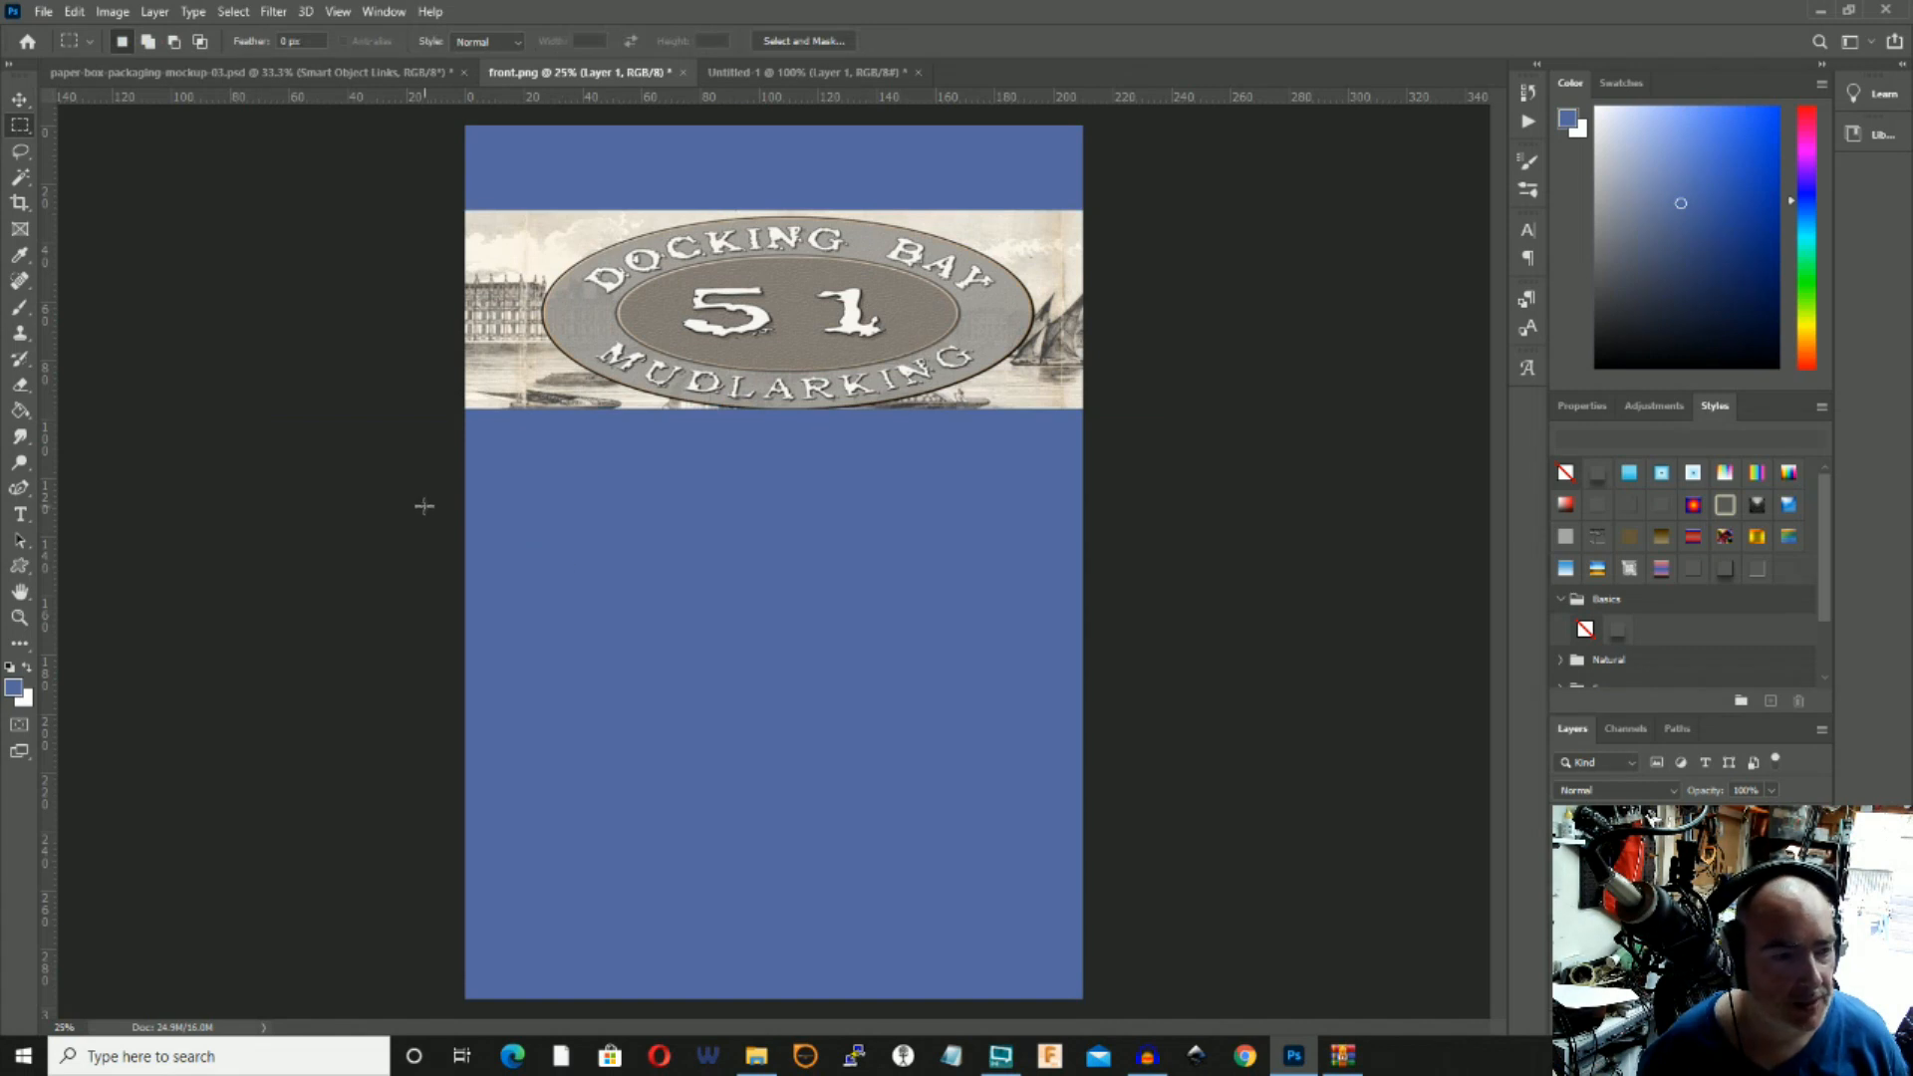
click(157, 12)
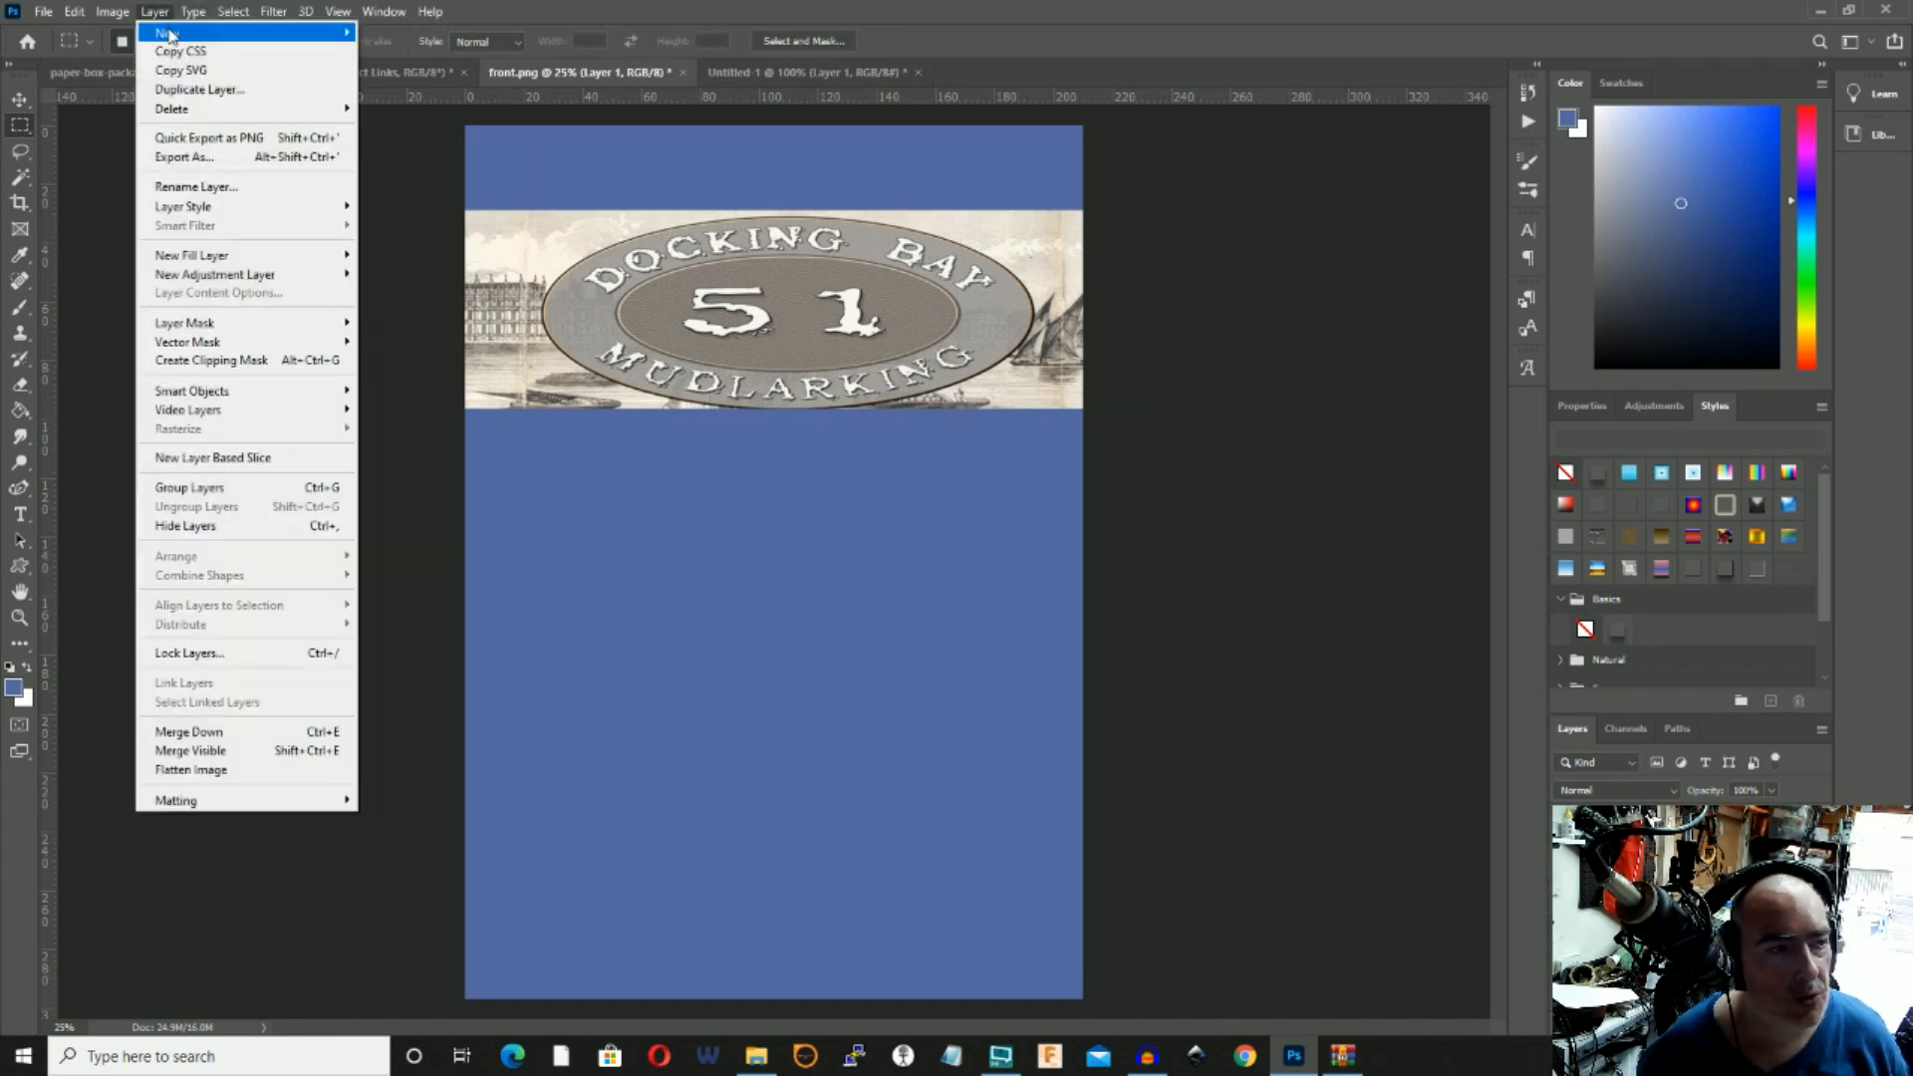
mouse_move(113, 11)
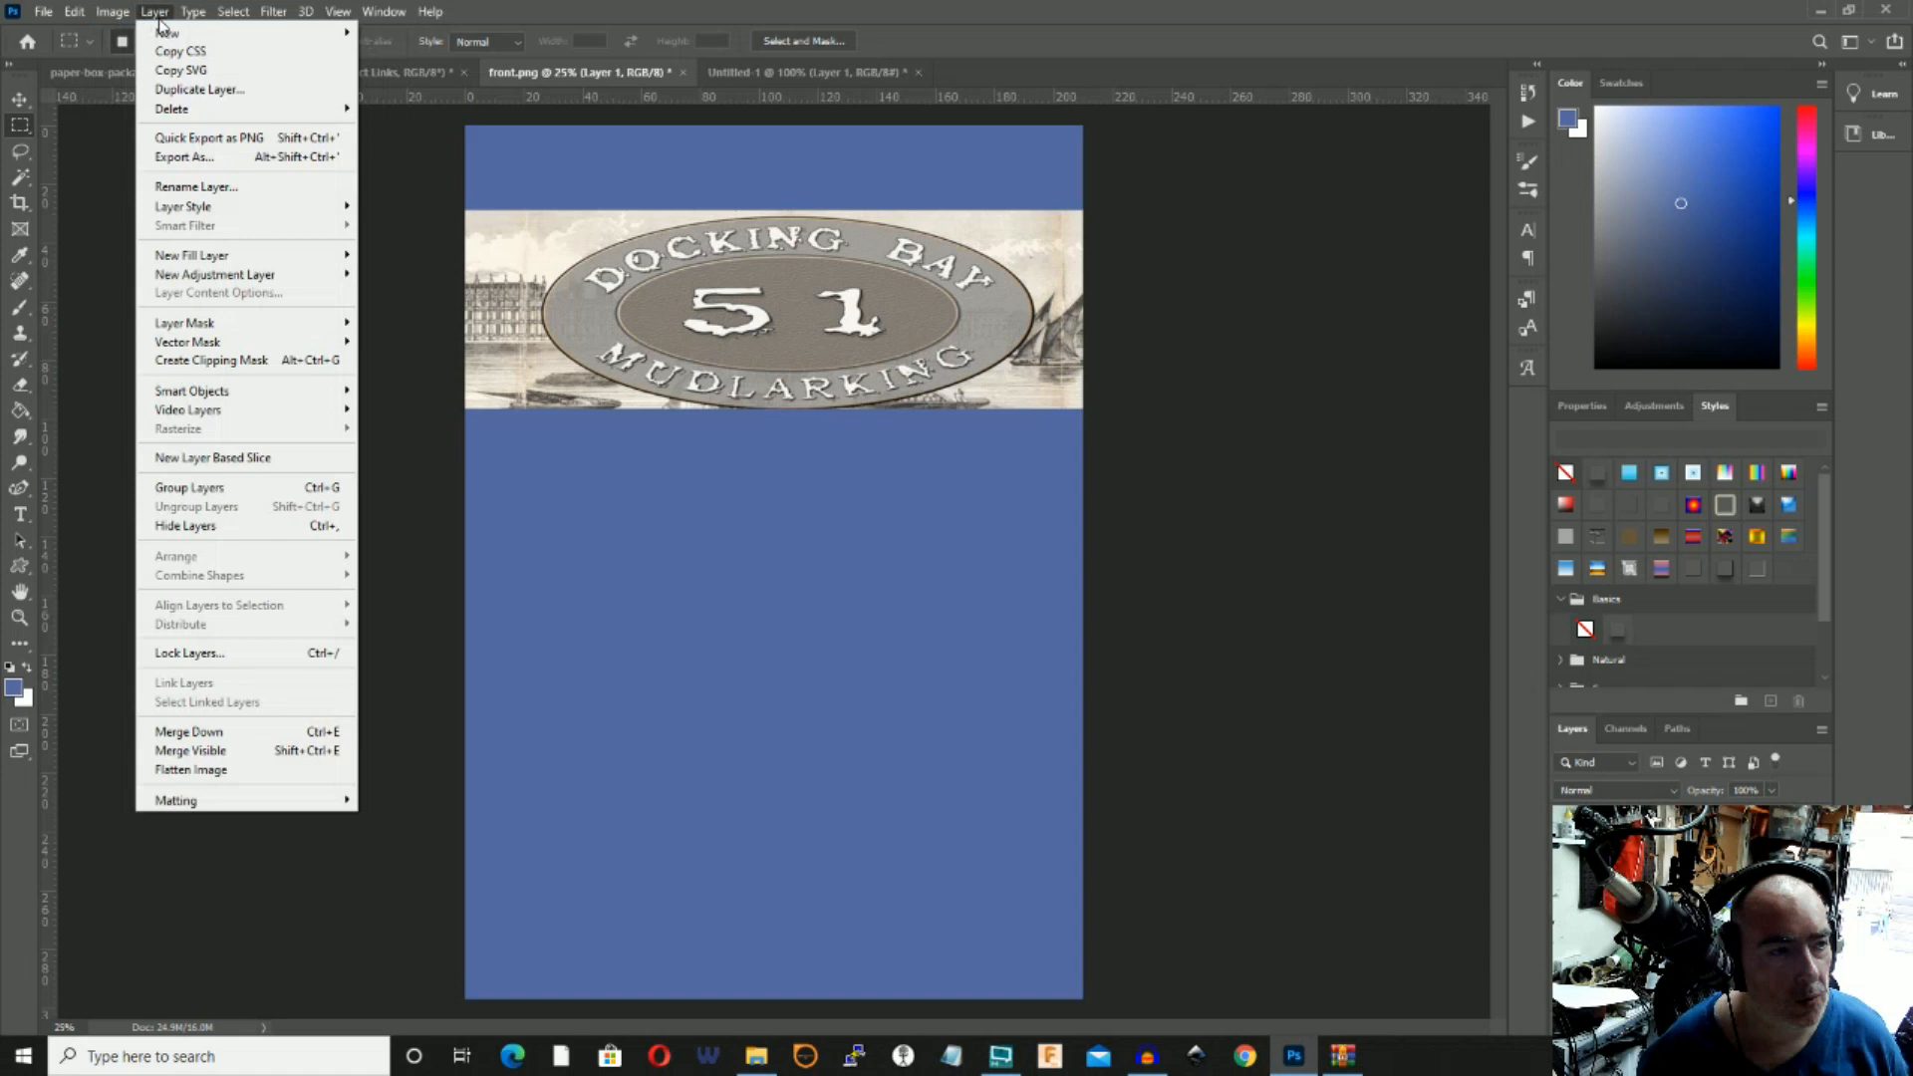
click(397, 33)
click(988, 436)
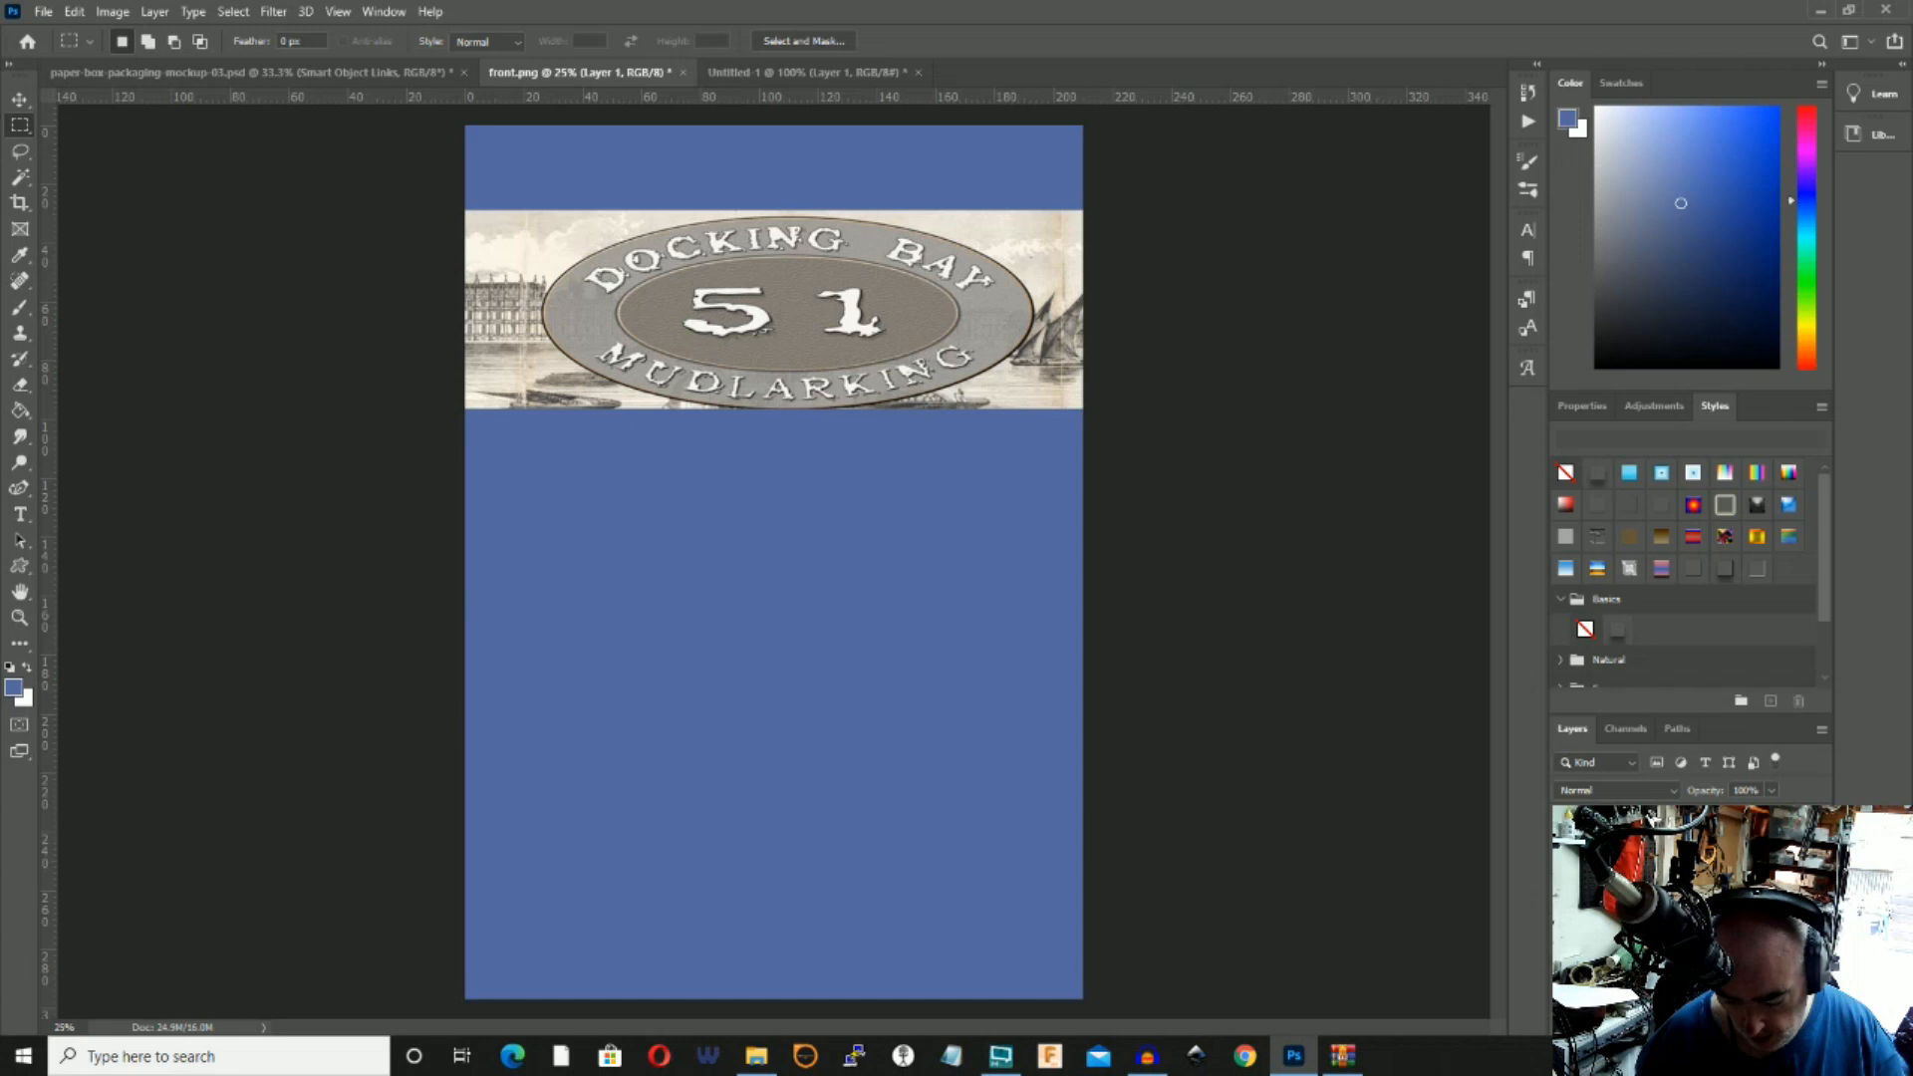
key(Return)
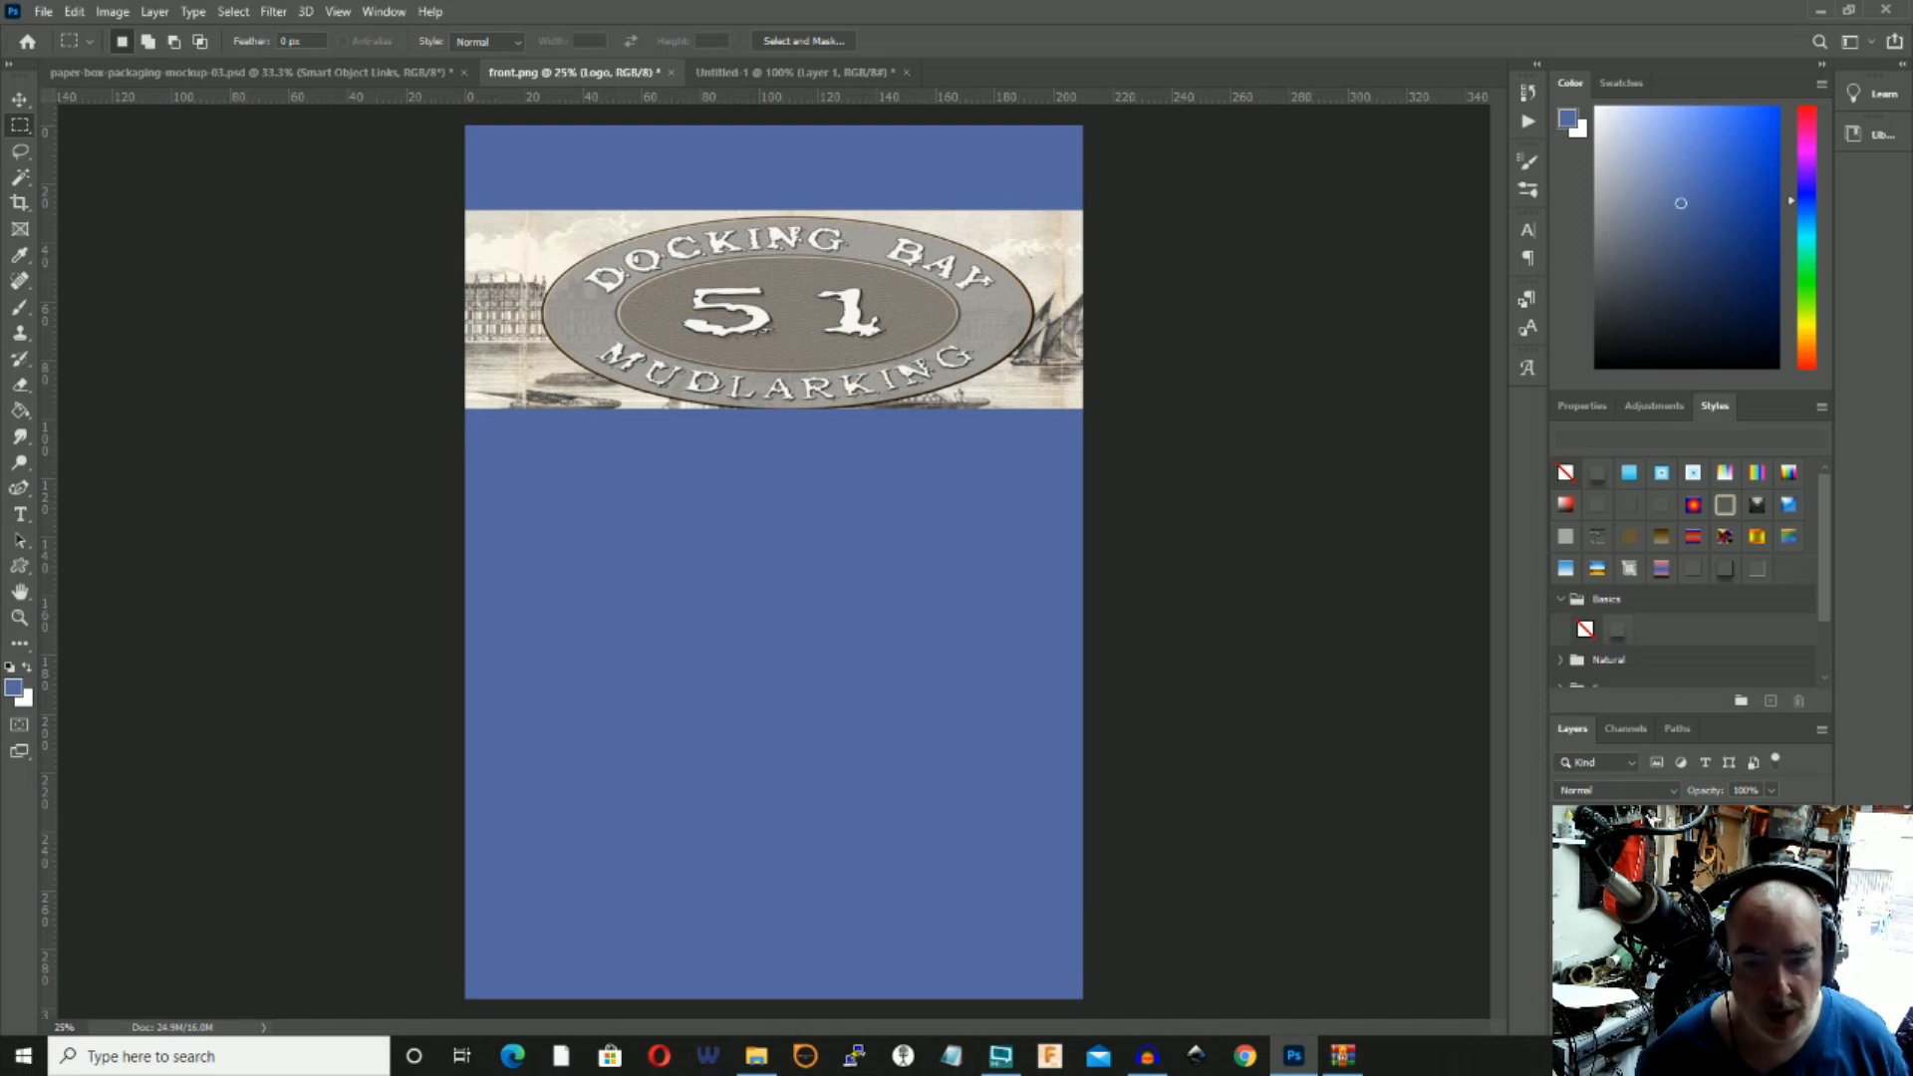
Add a new layer above Logo and marquee-select a thin full-width strip along the banner's upper edge.
key(ctrl+shift+alt+n)
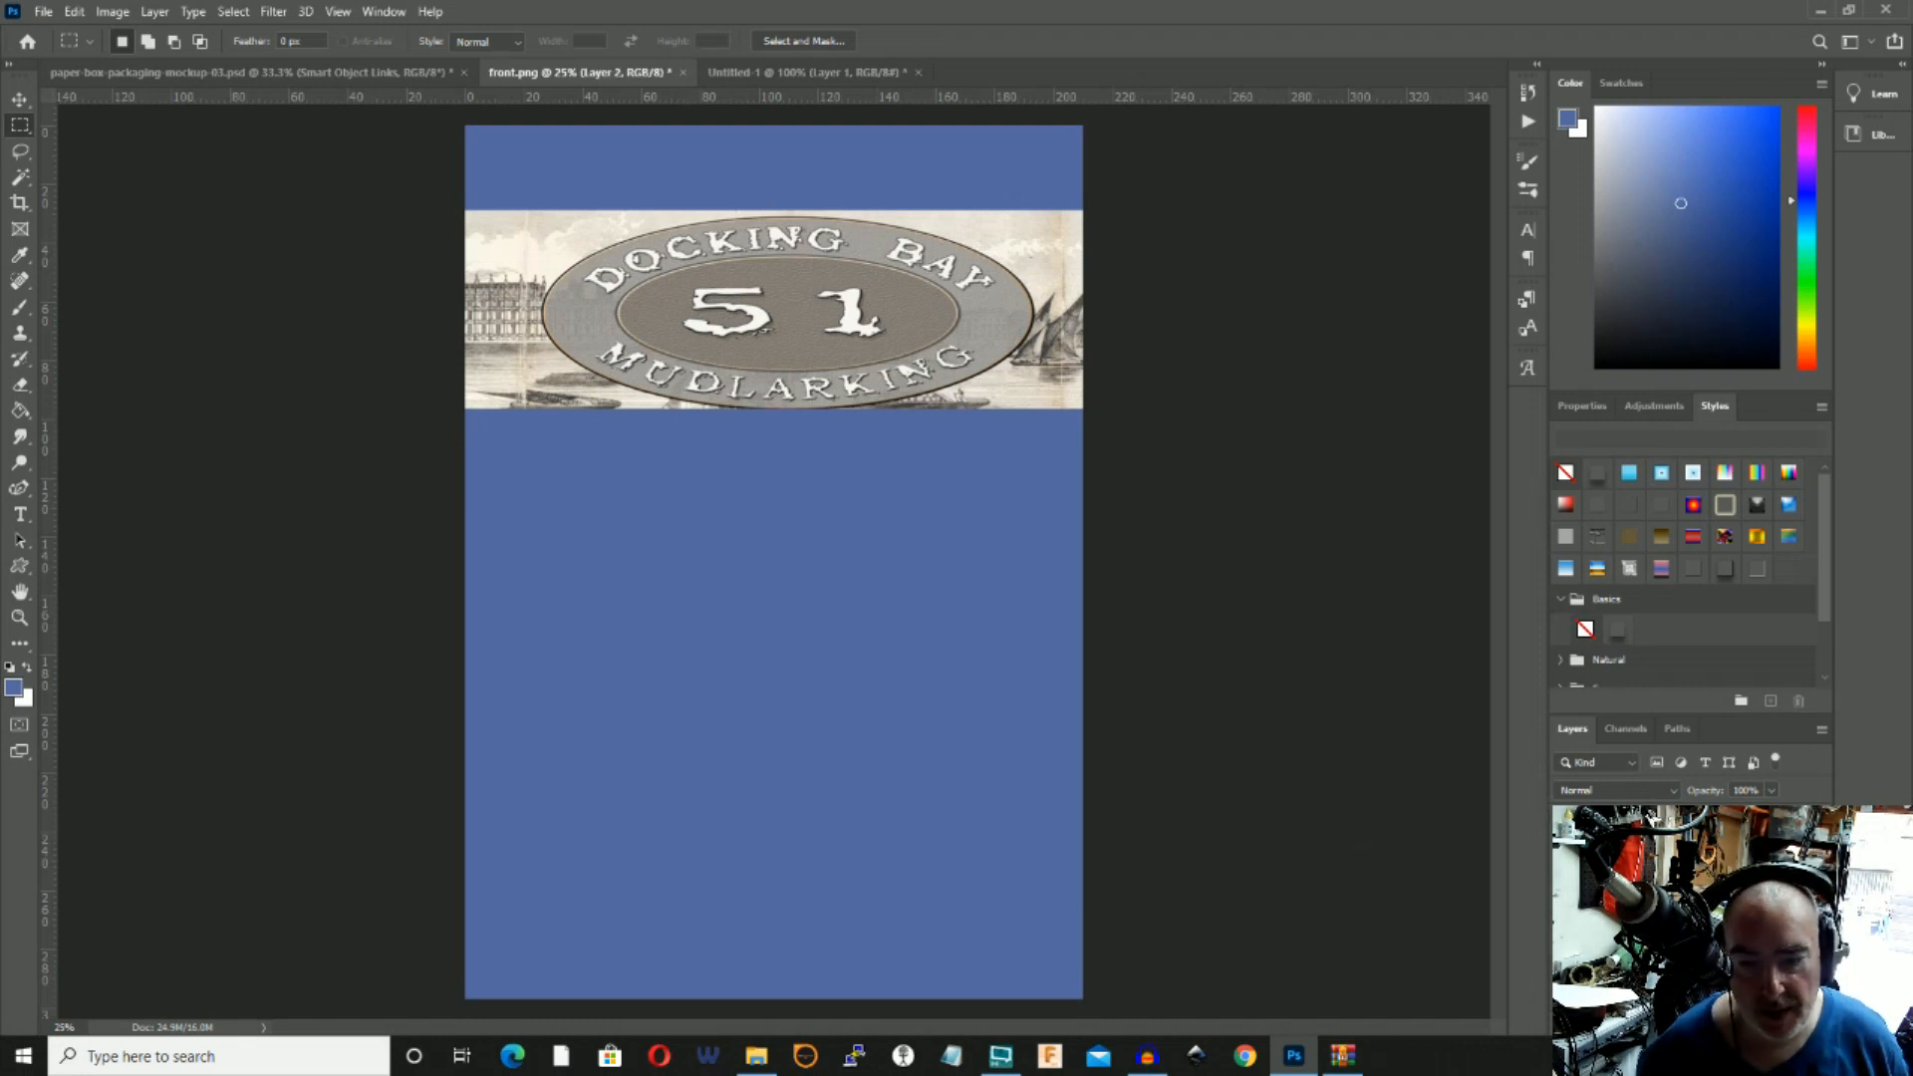
drag(1650, 715, 1610, 487)
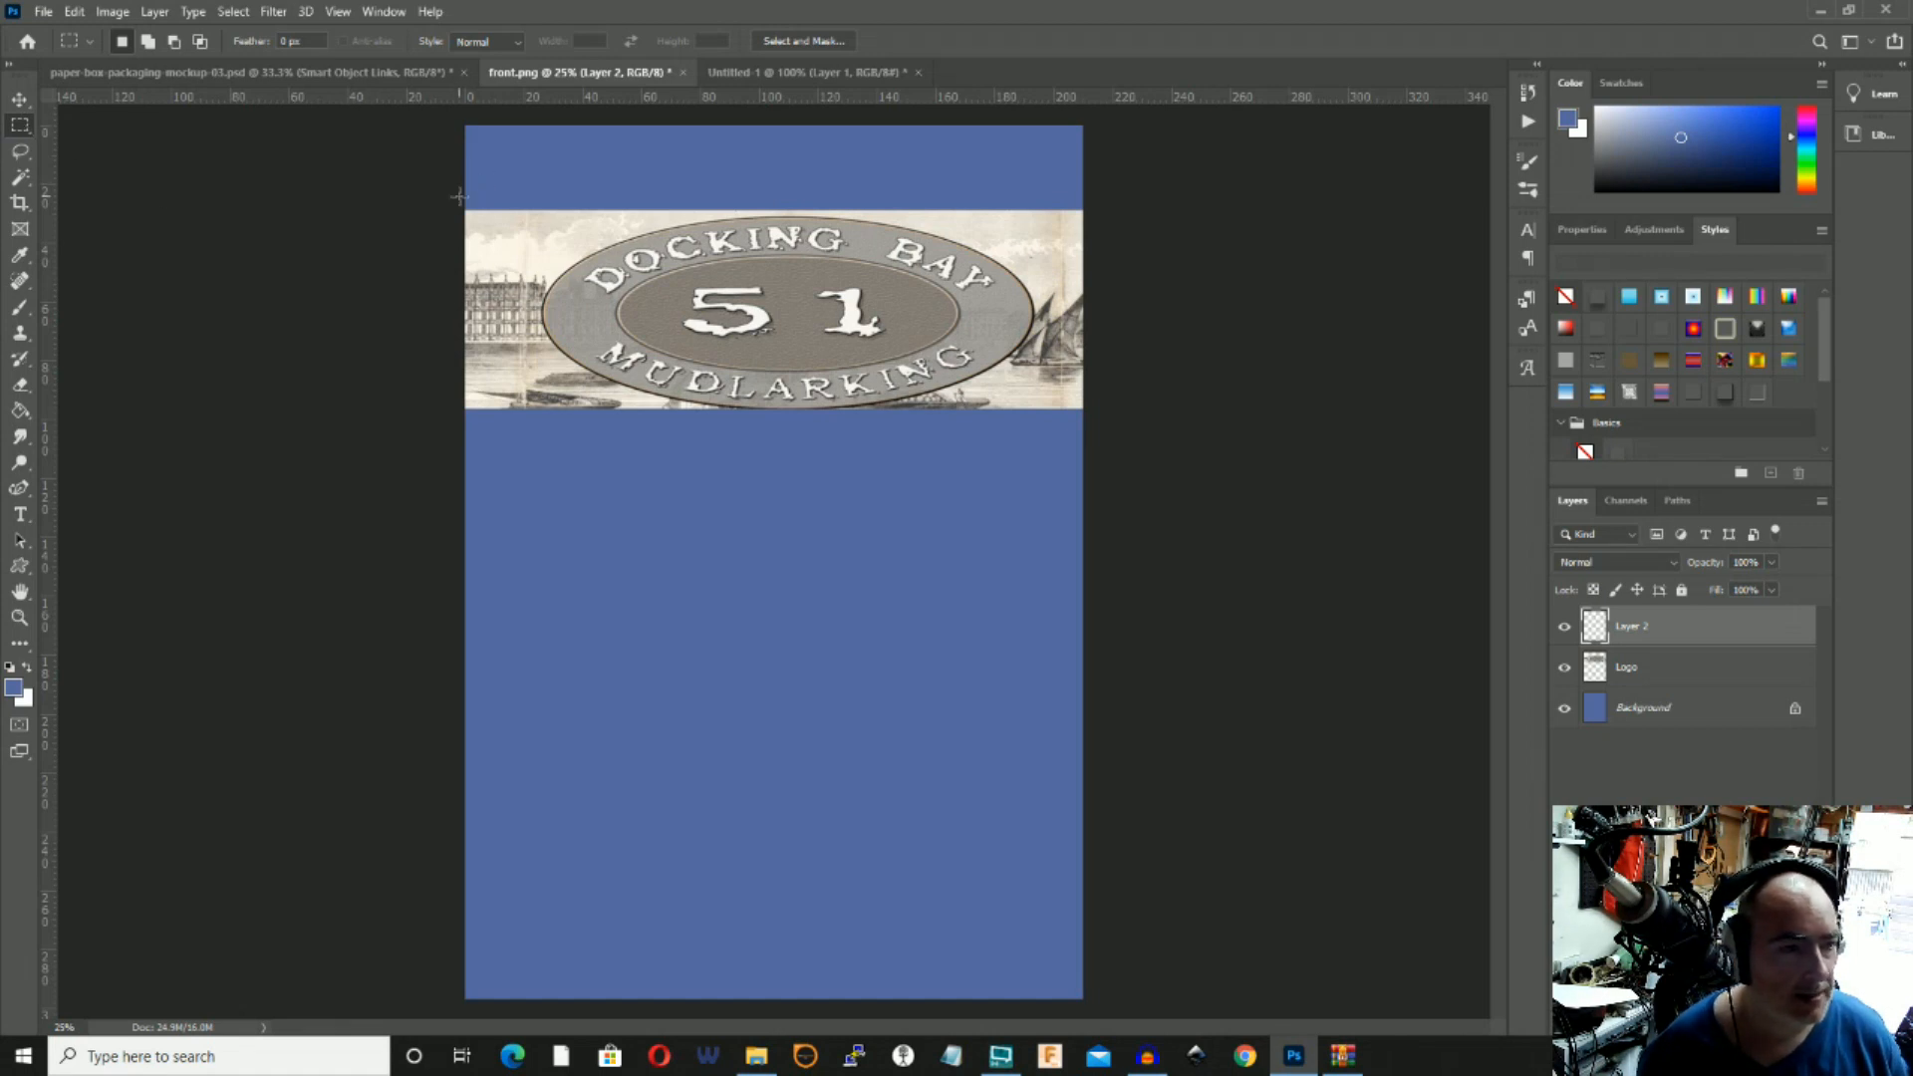
drag(446, 201, 1095, 207)
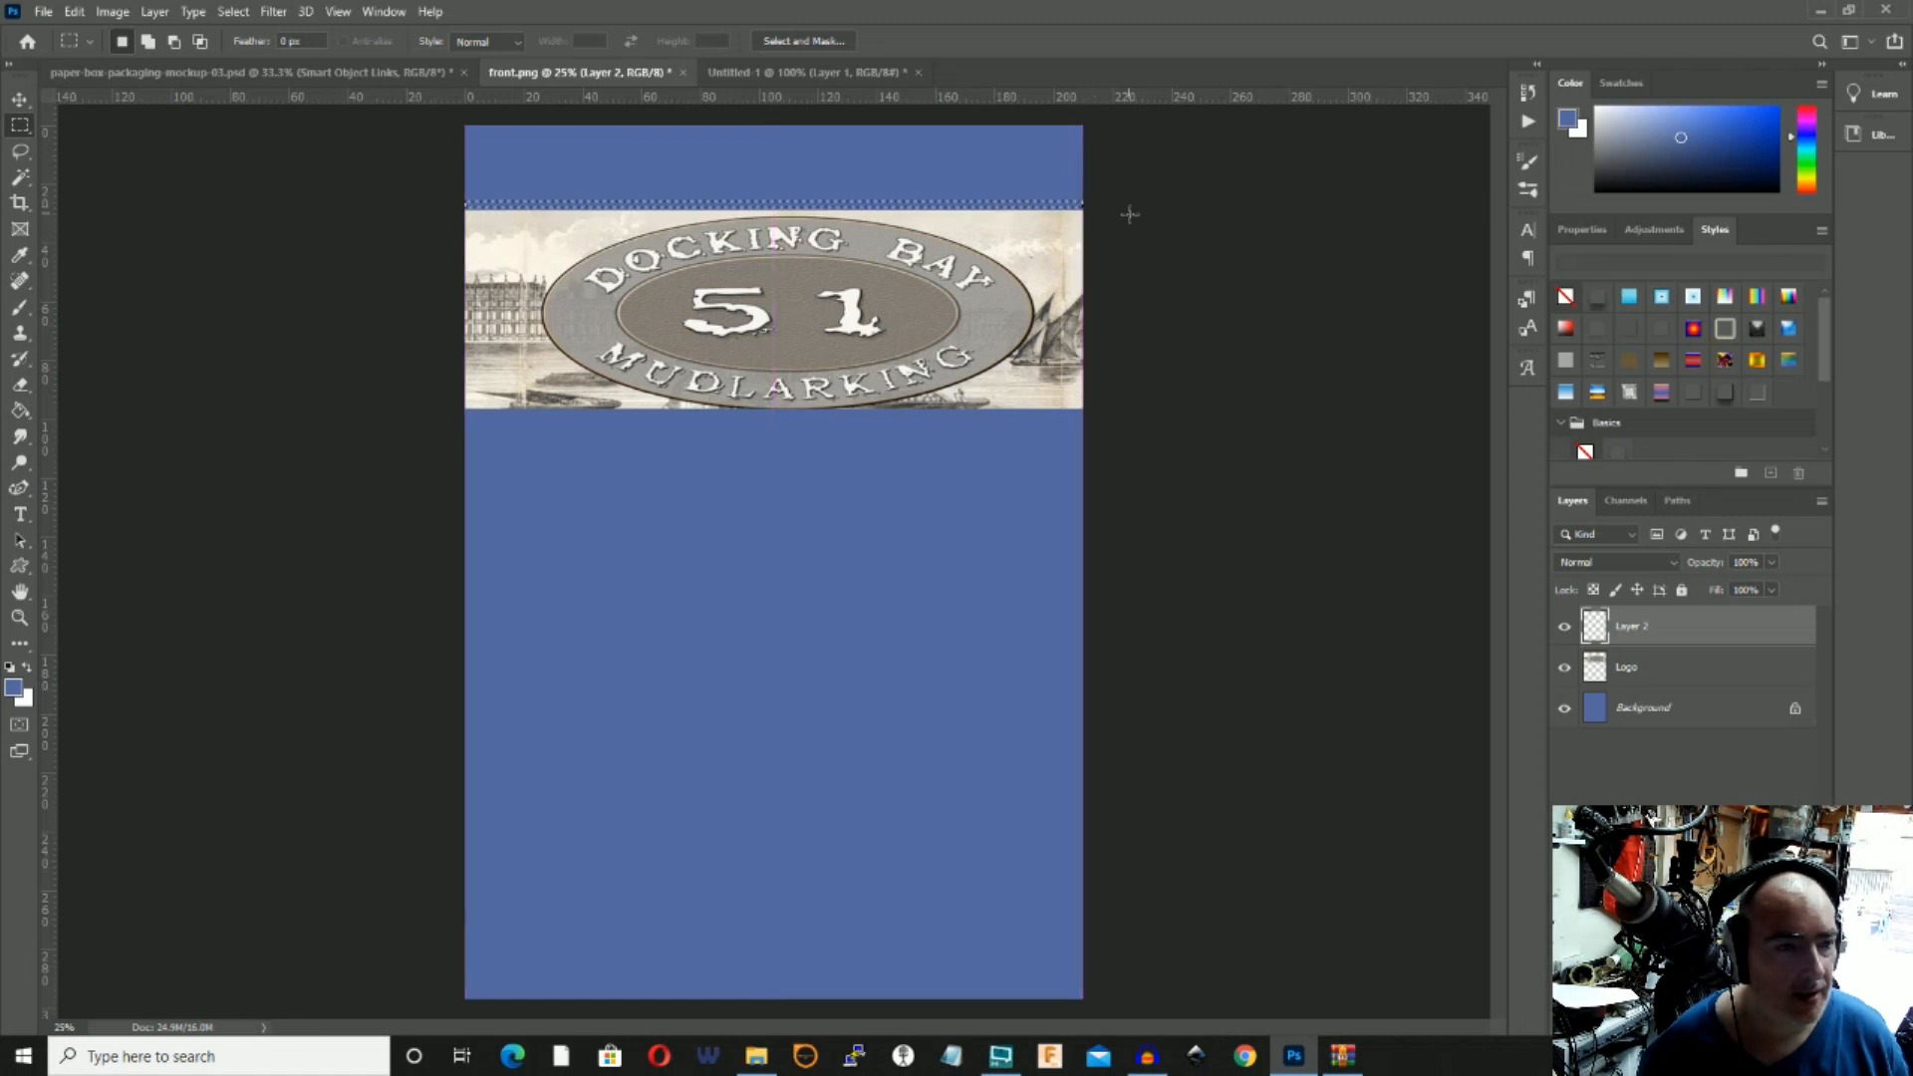
Fill the thin strip with the cream colour e6e1d4 sampled from the banner's background.
click(13, 686)
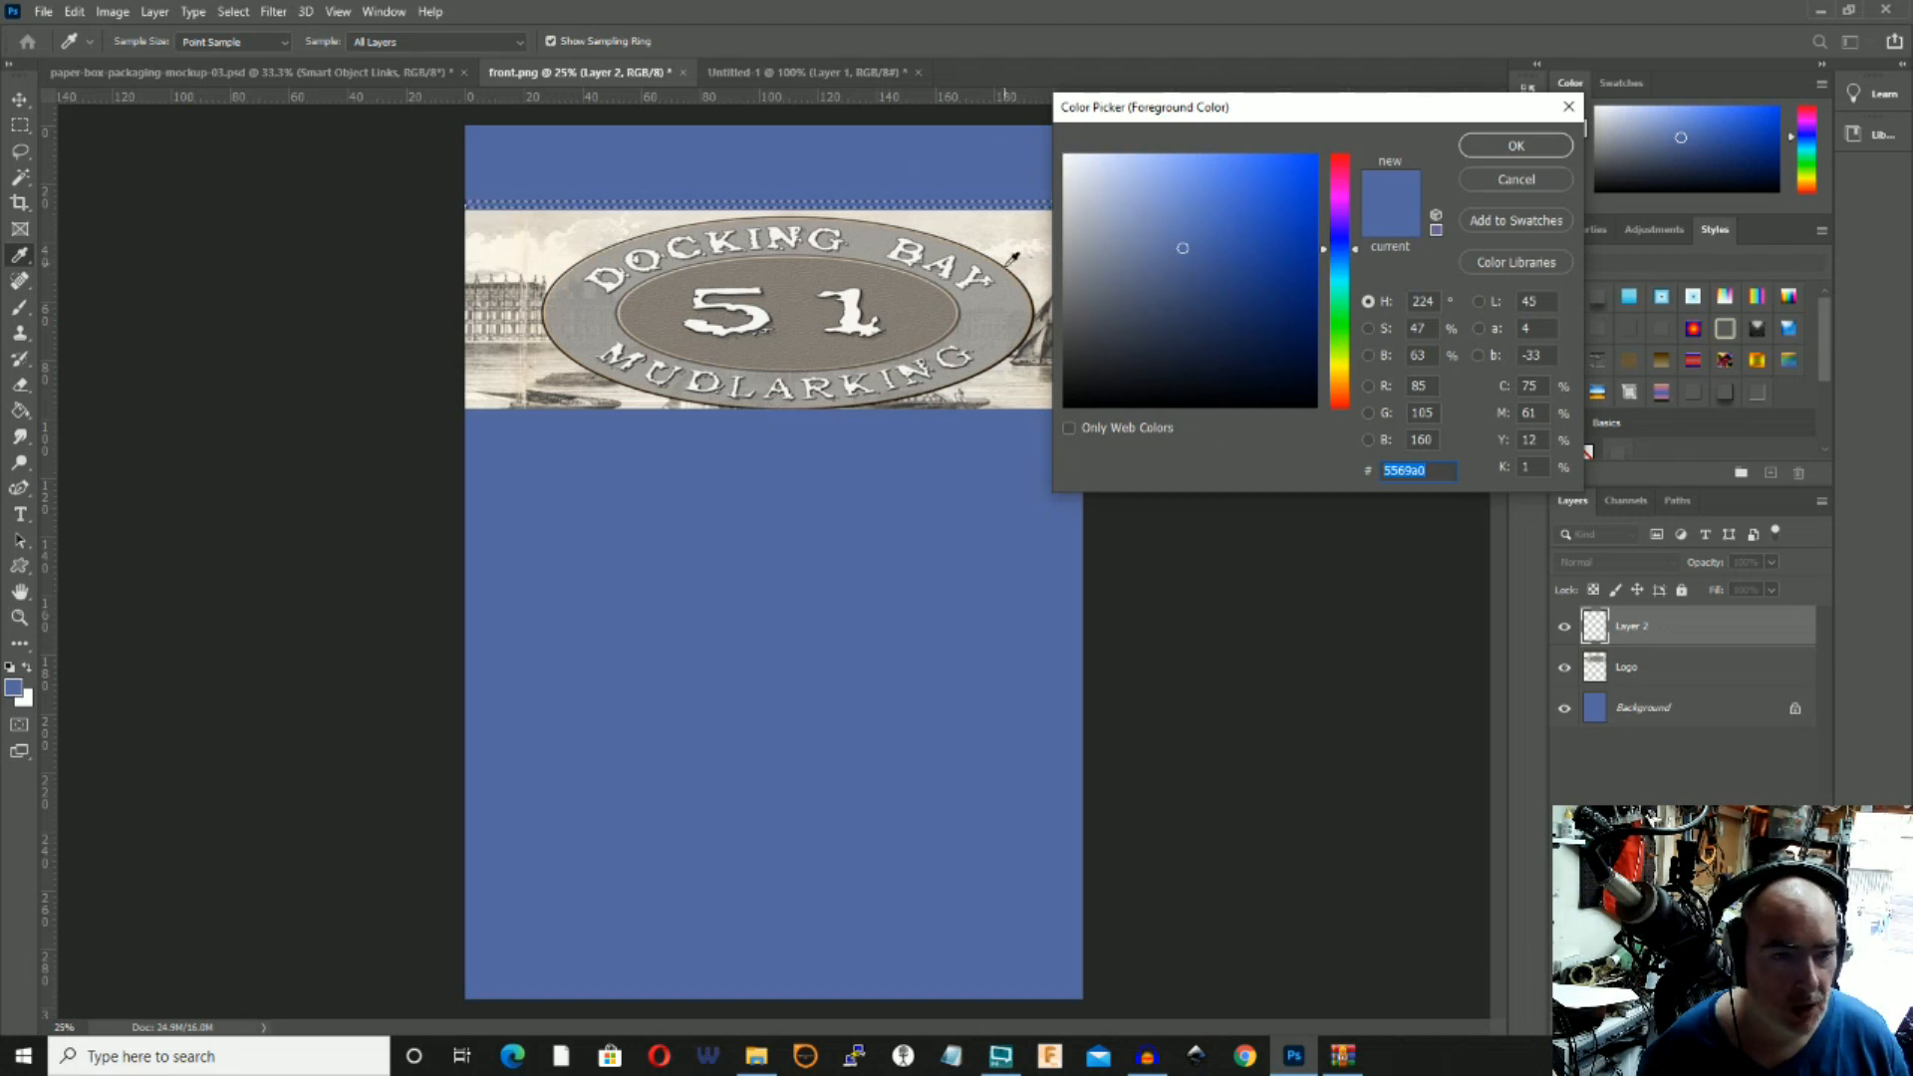
click(996, 231)
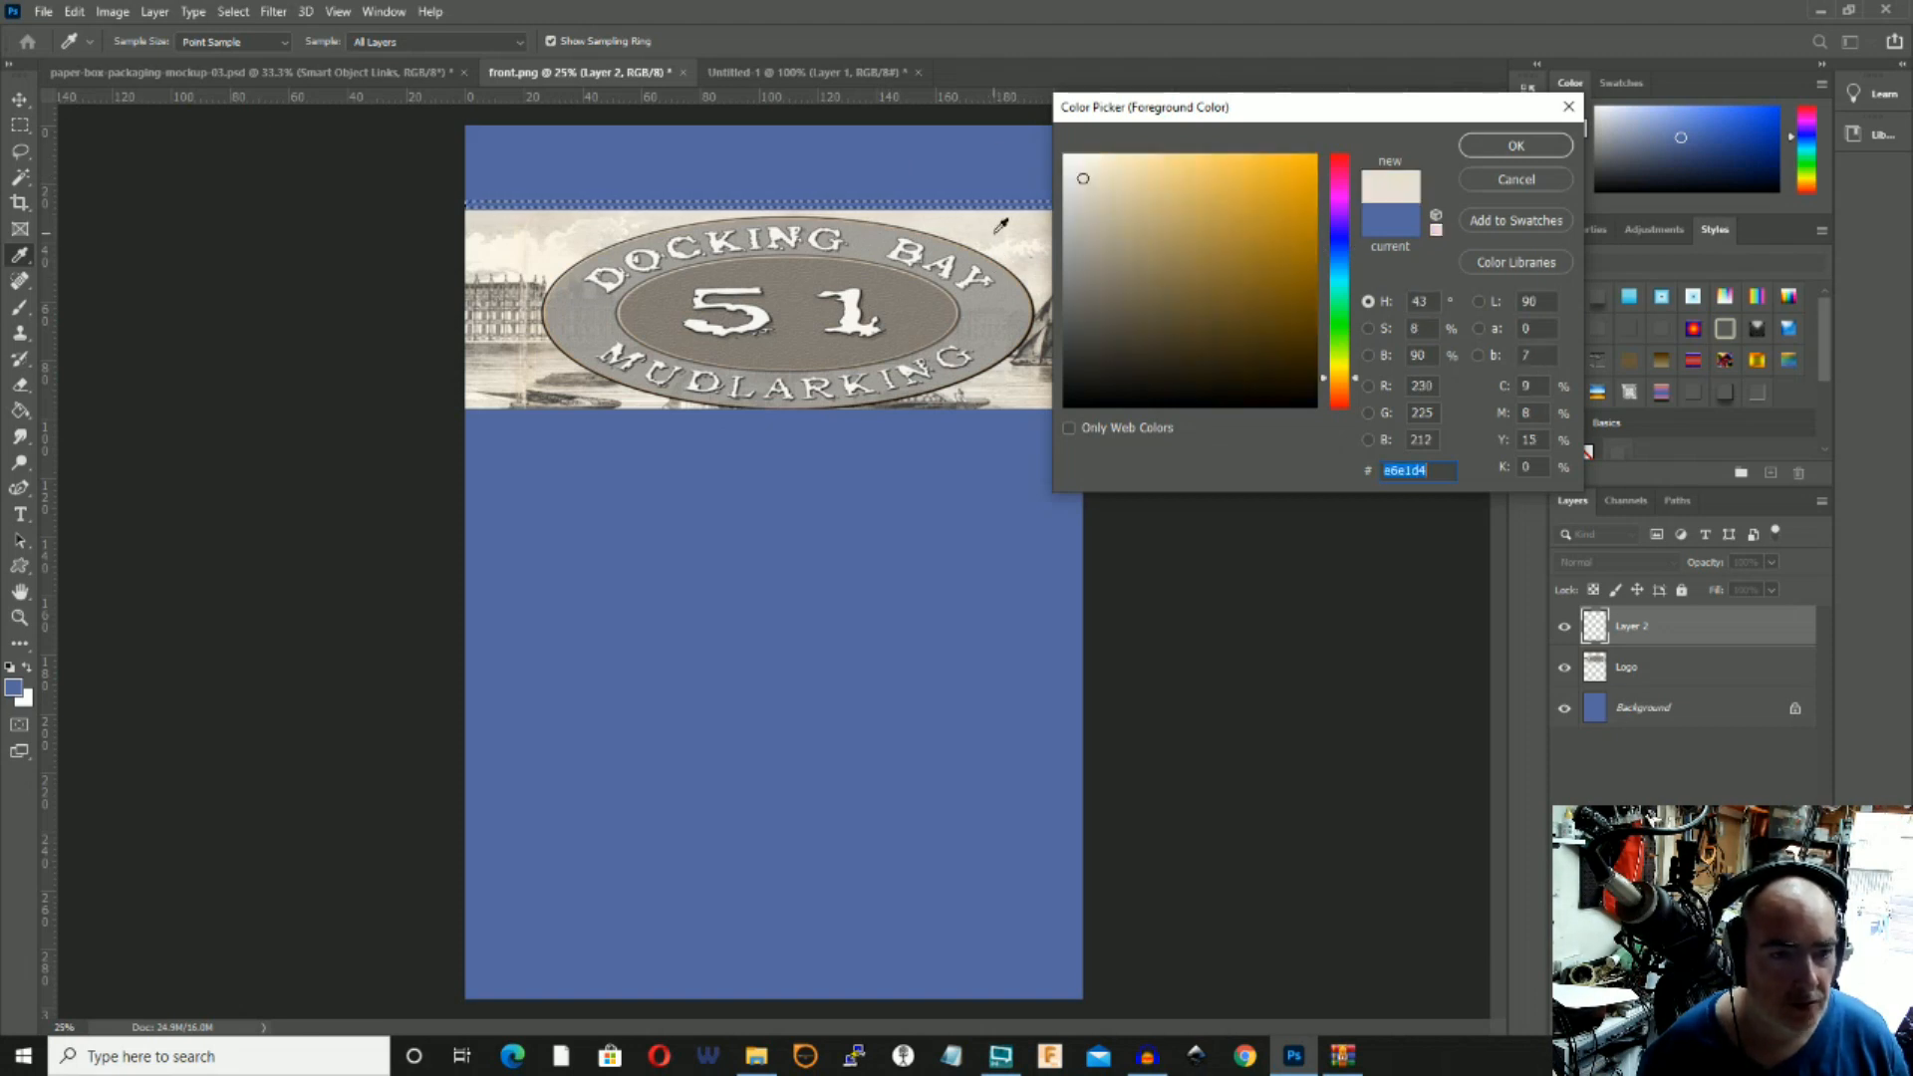
click(1512, 145)
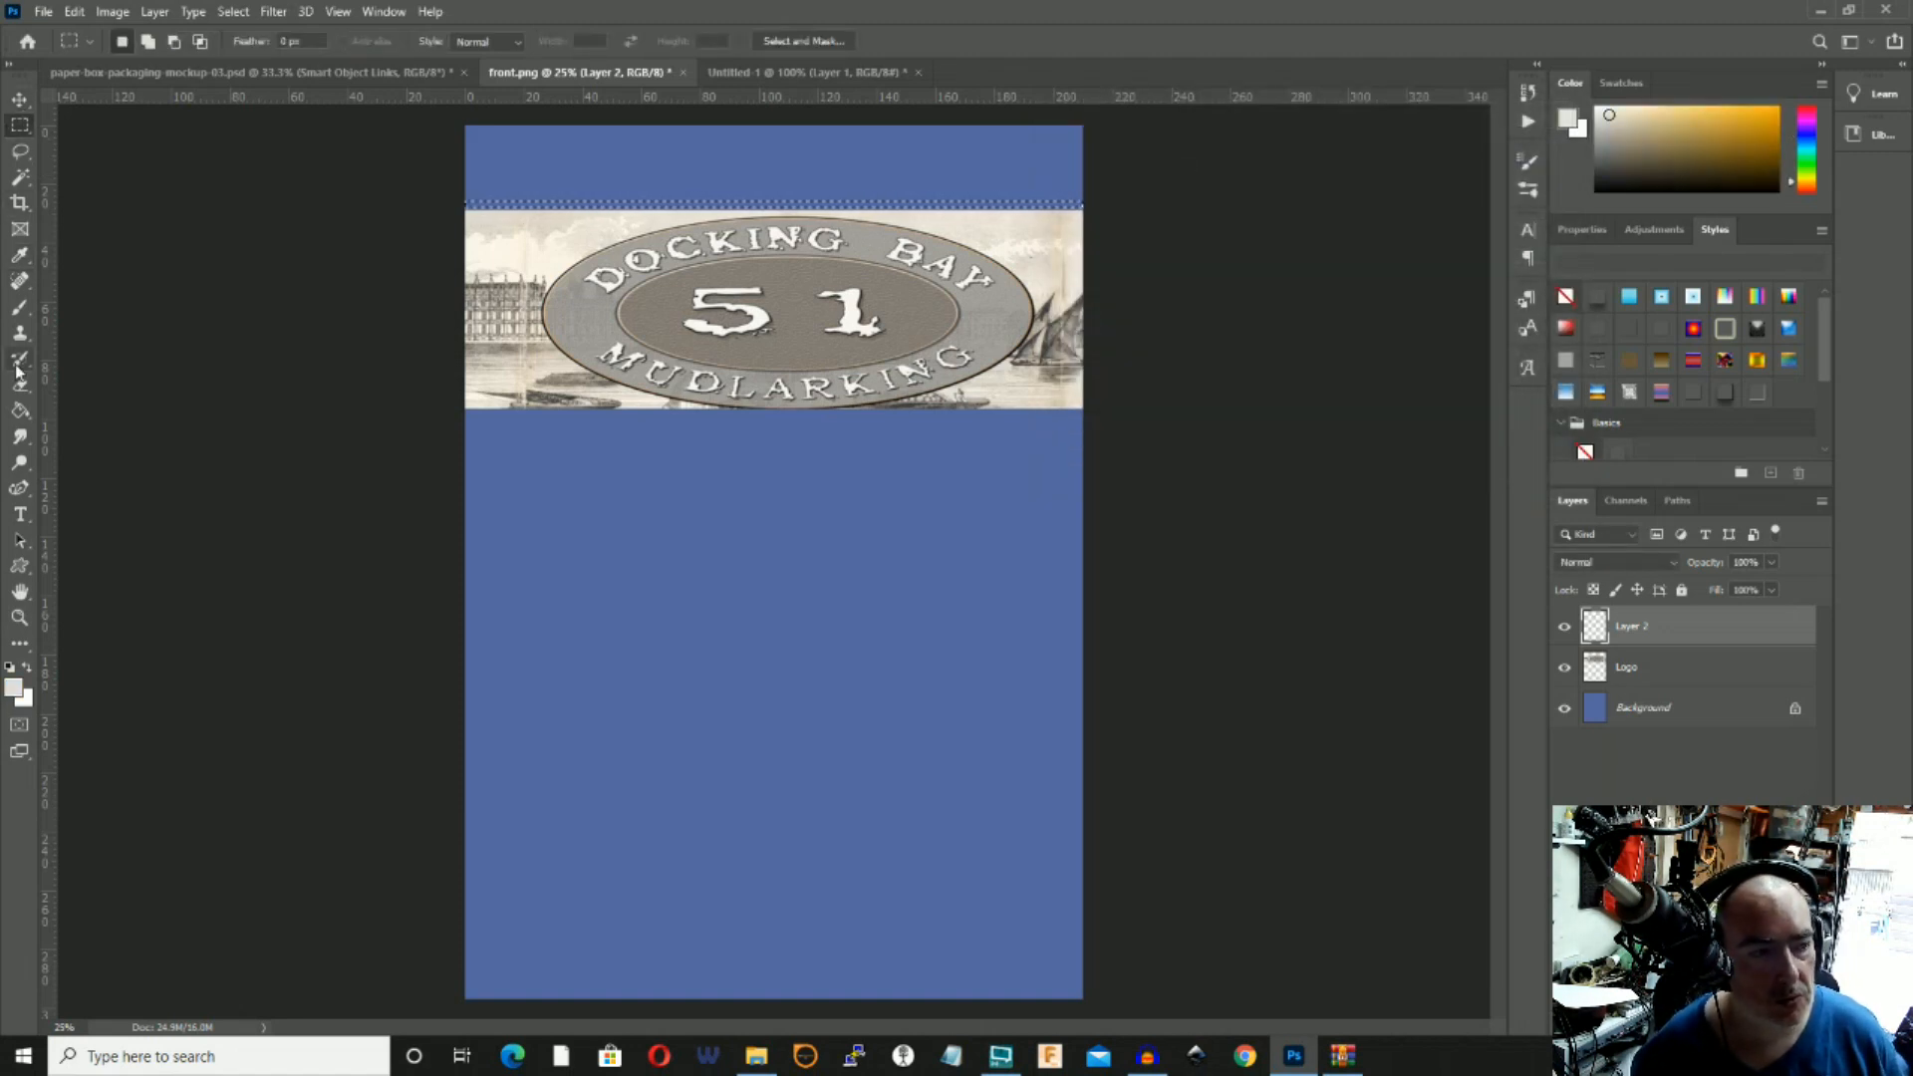
click(21, 411)
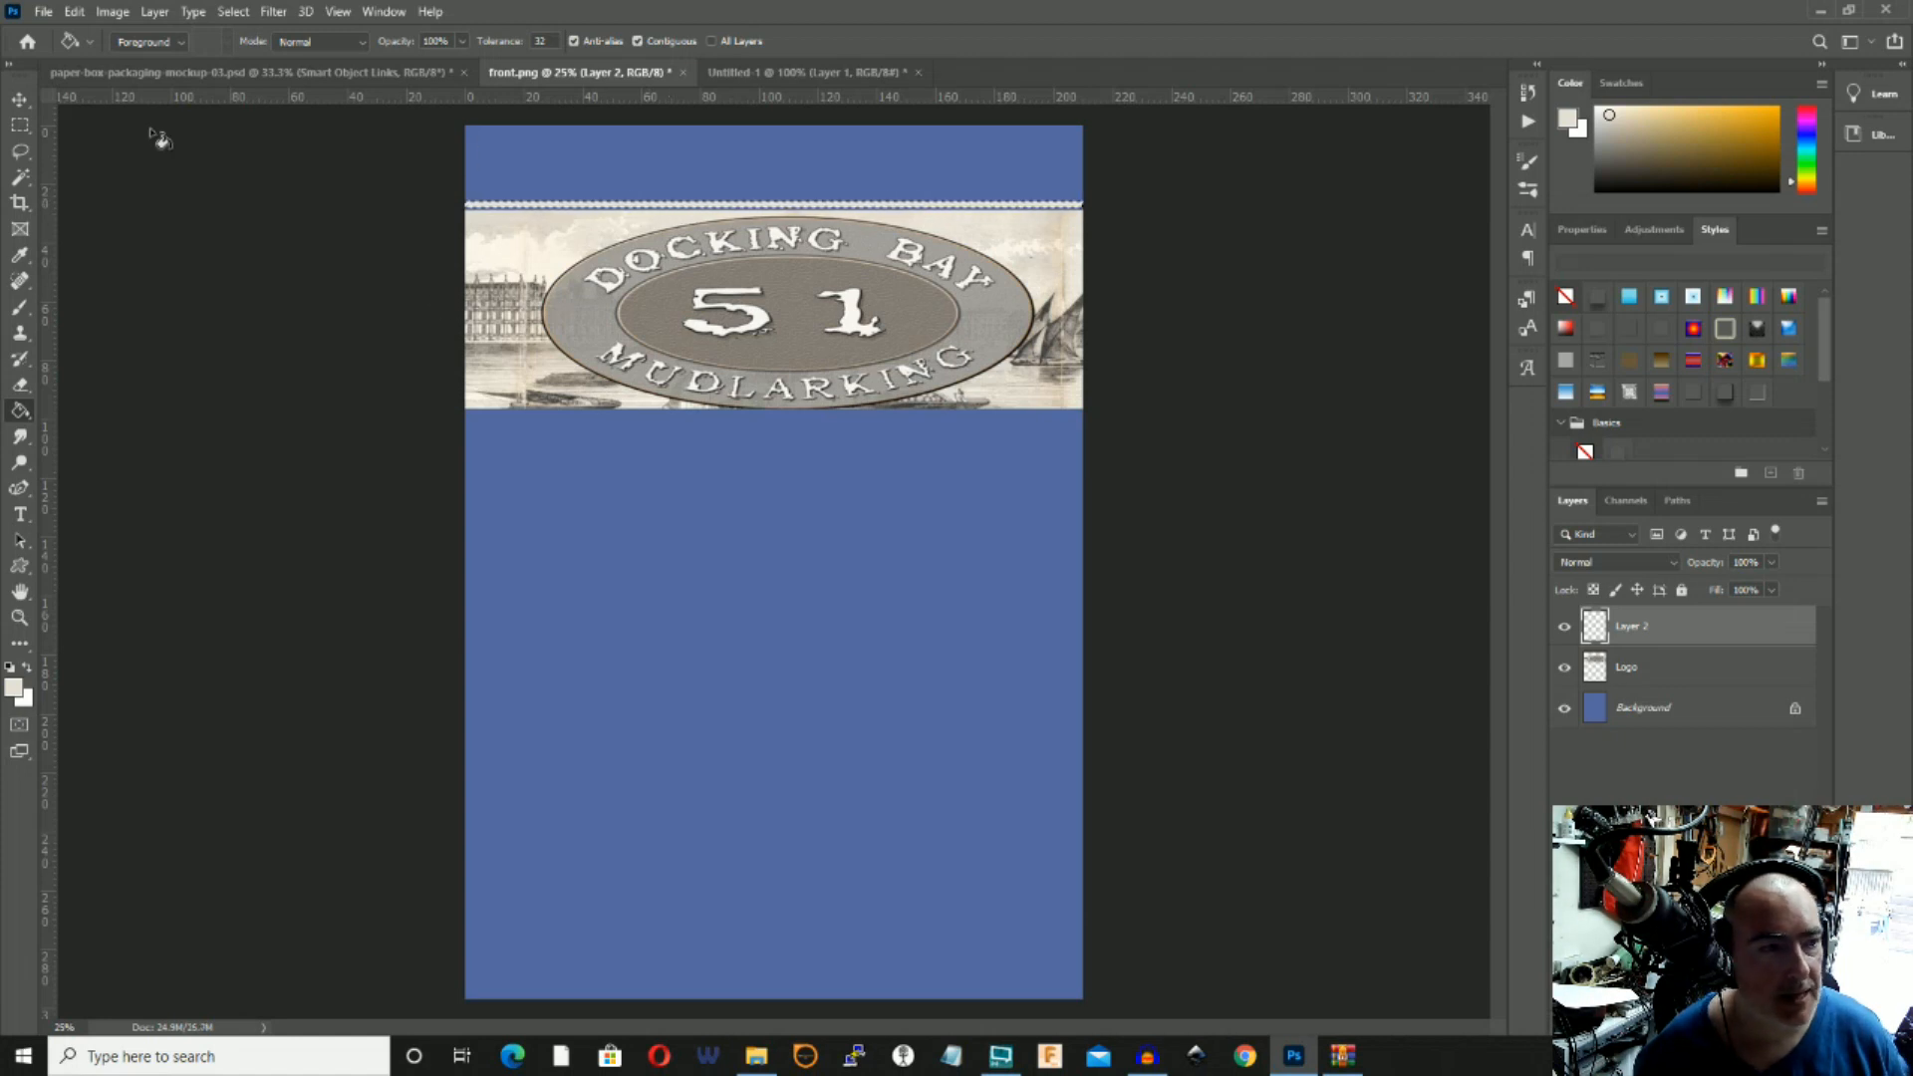
Add a white Stroke layer style outside the cream strip on Layer 2.
click(17, 99)
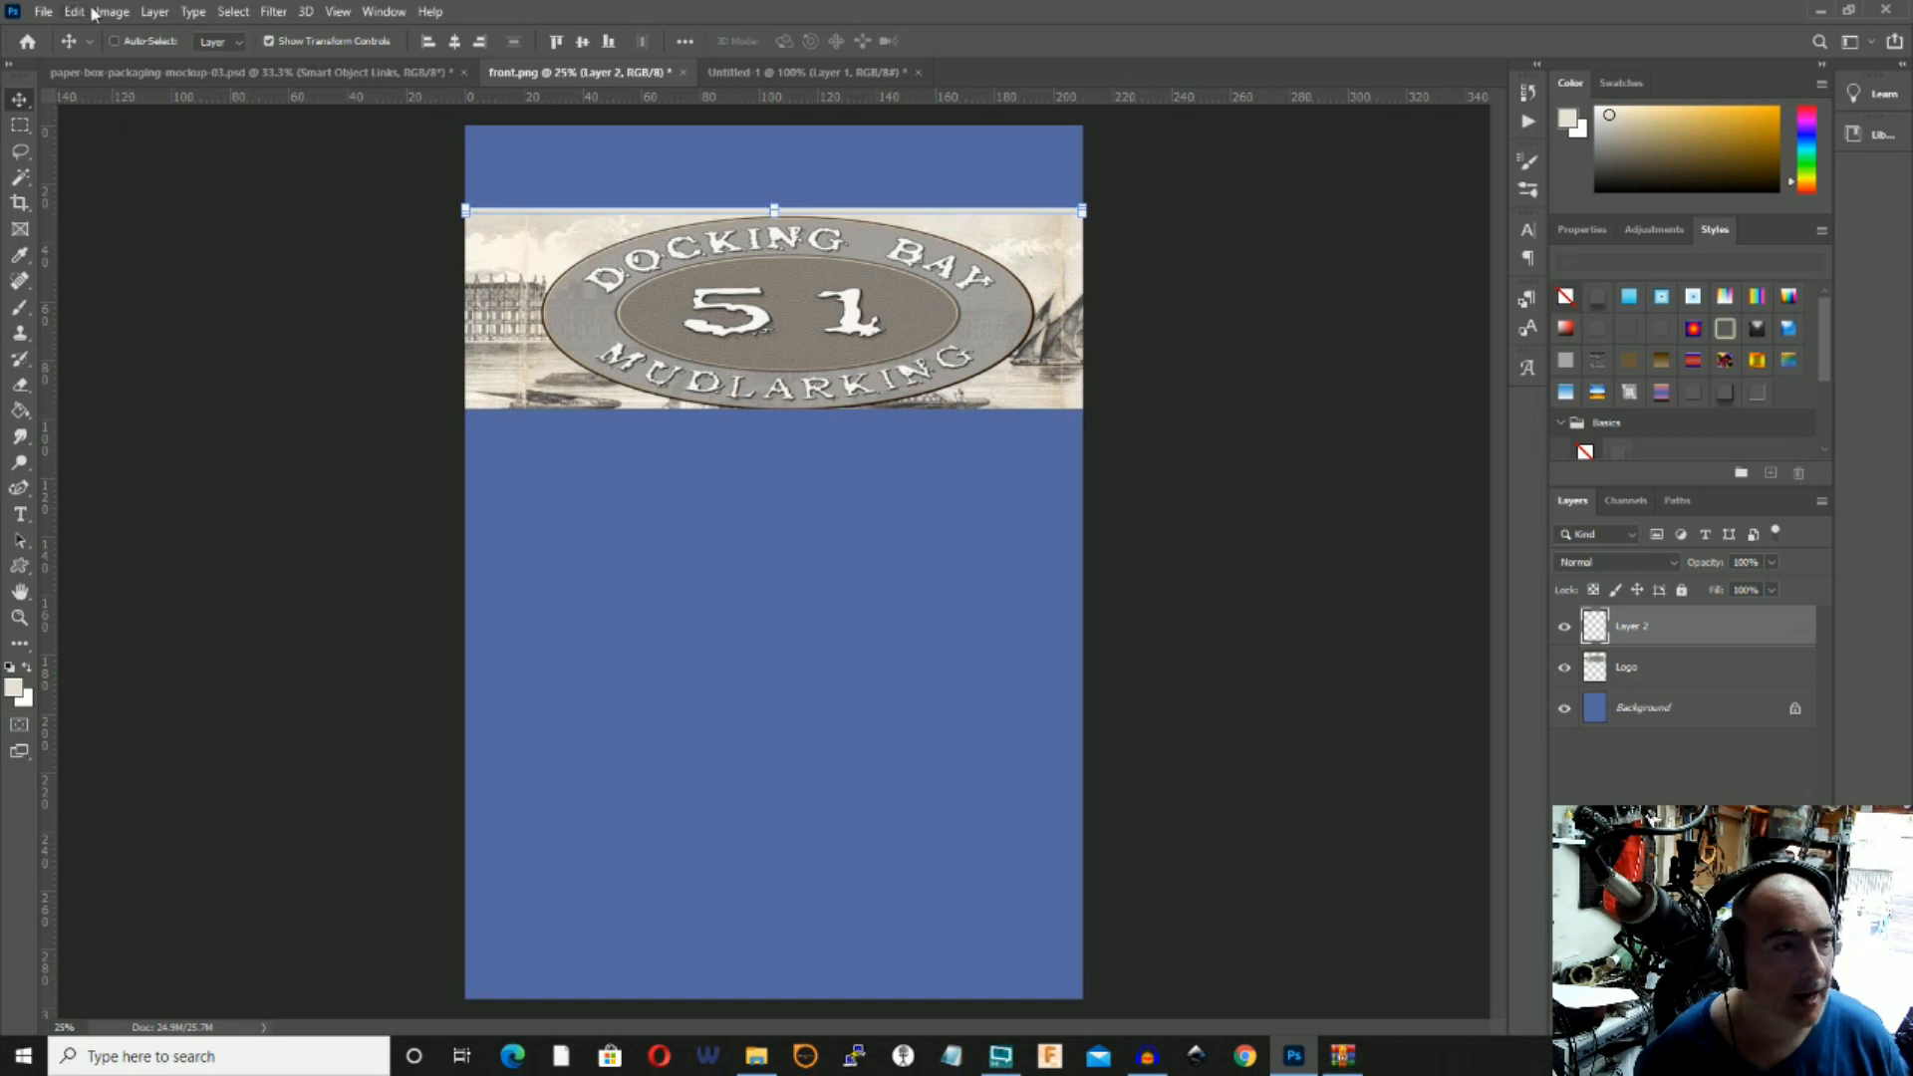
click(149, 13)
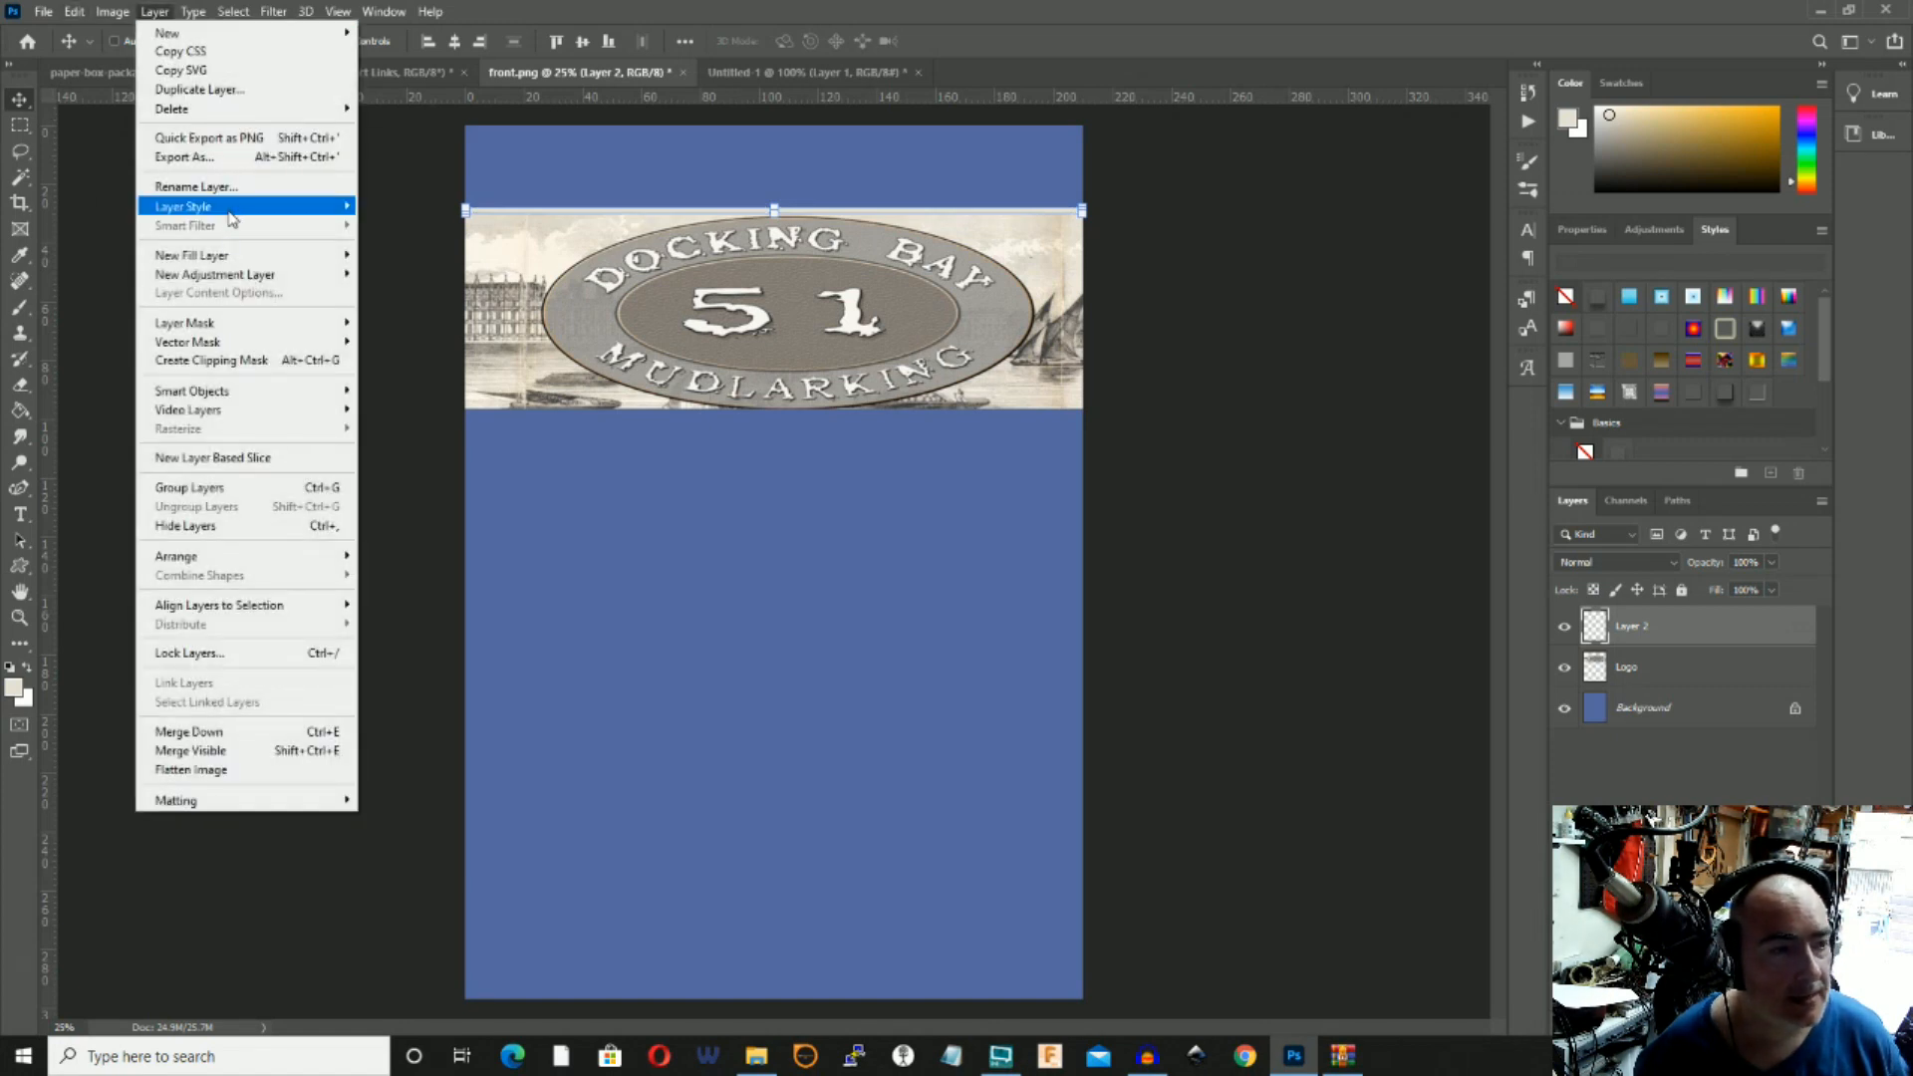
mouse_move(299, 208)
click(392, 255)
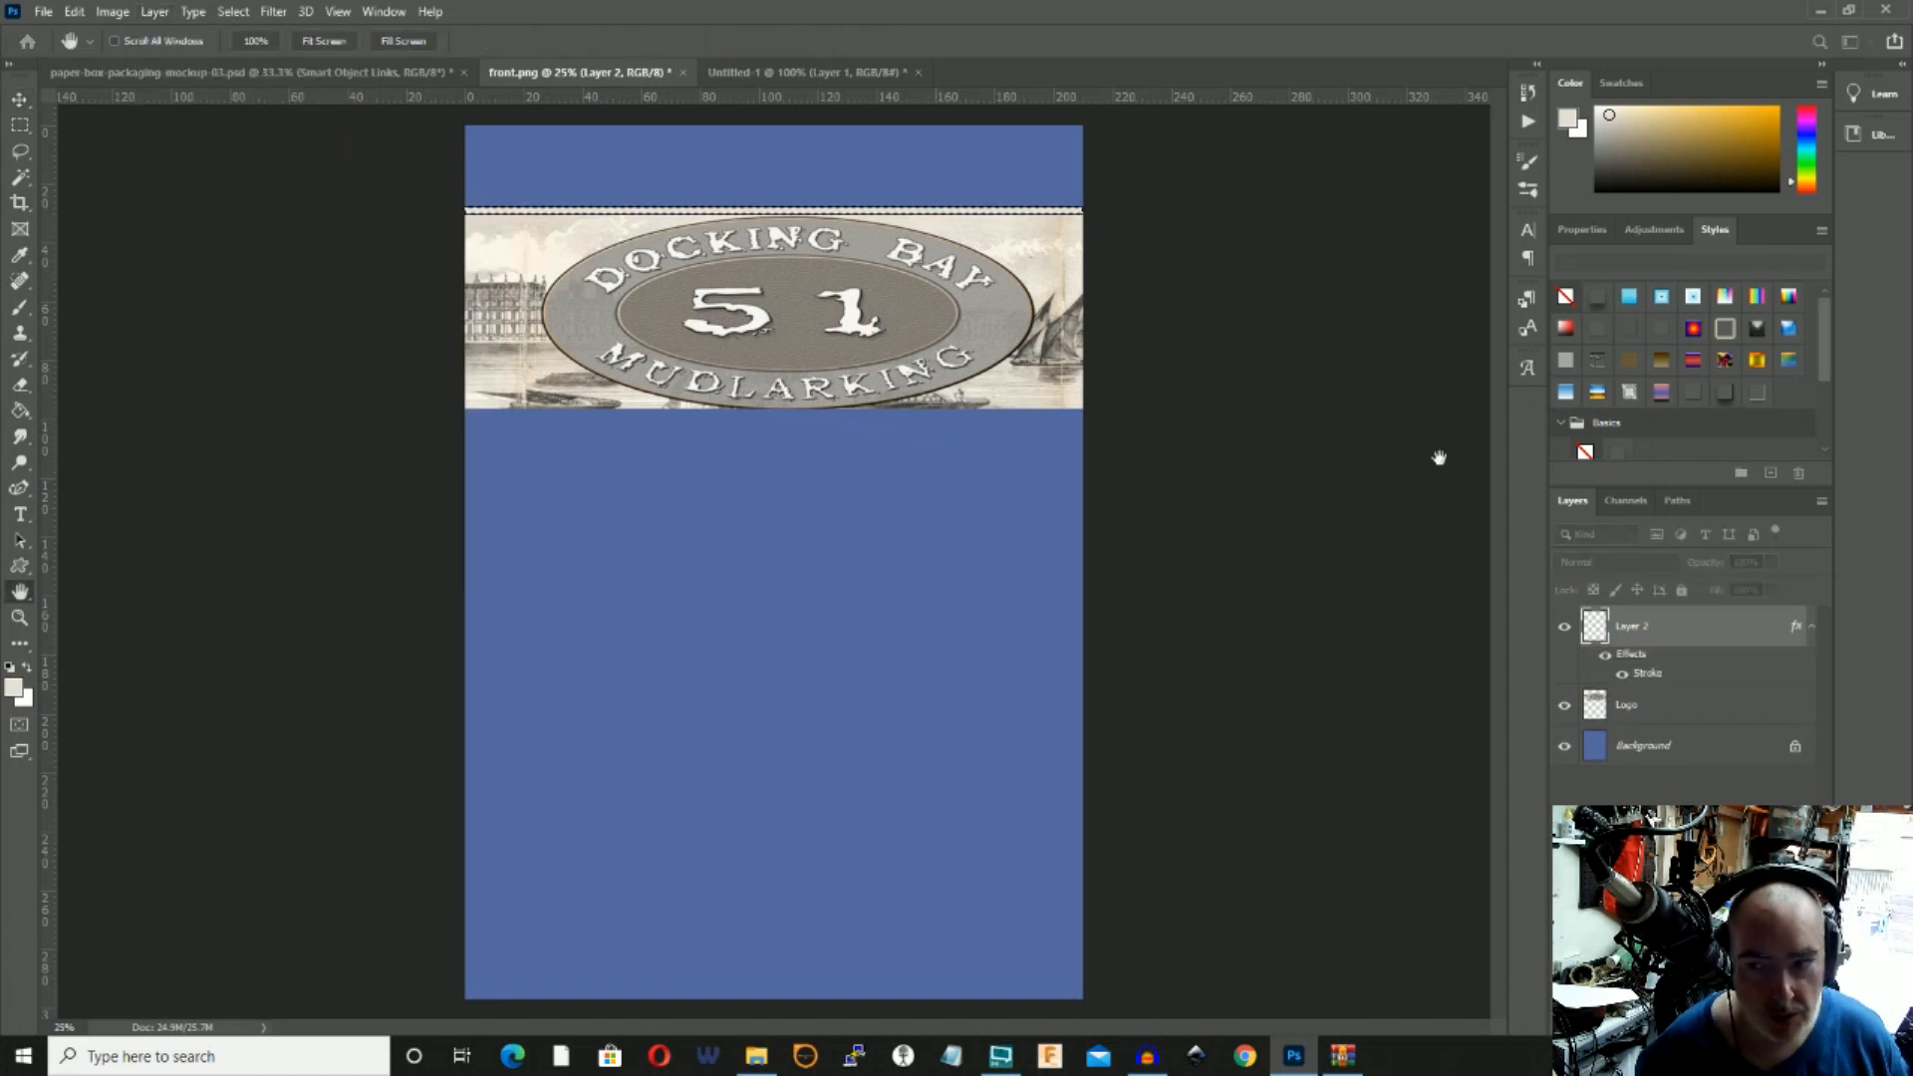
drag(1911, 404, 1137, 413)
click(1203, 628)
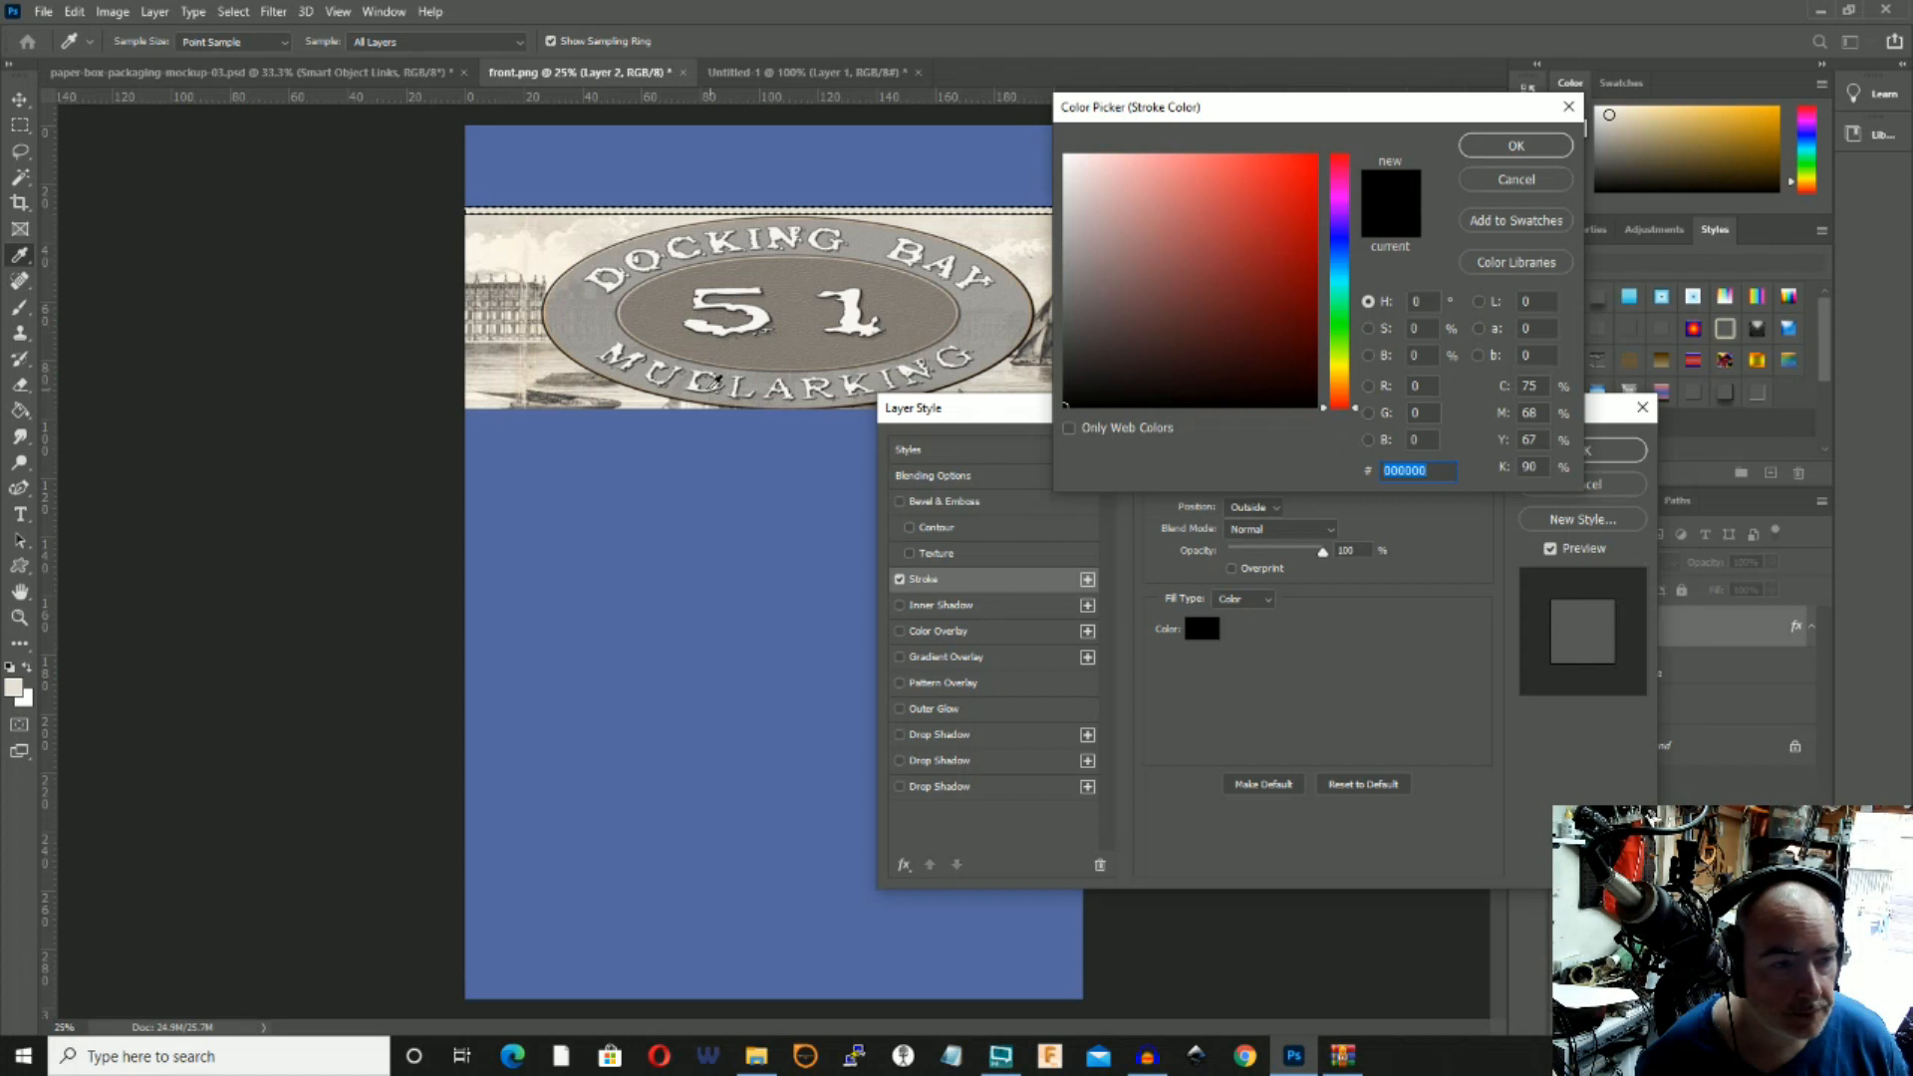
click(15, 686)
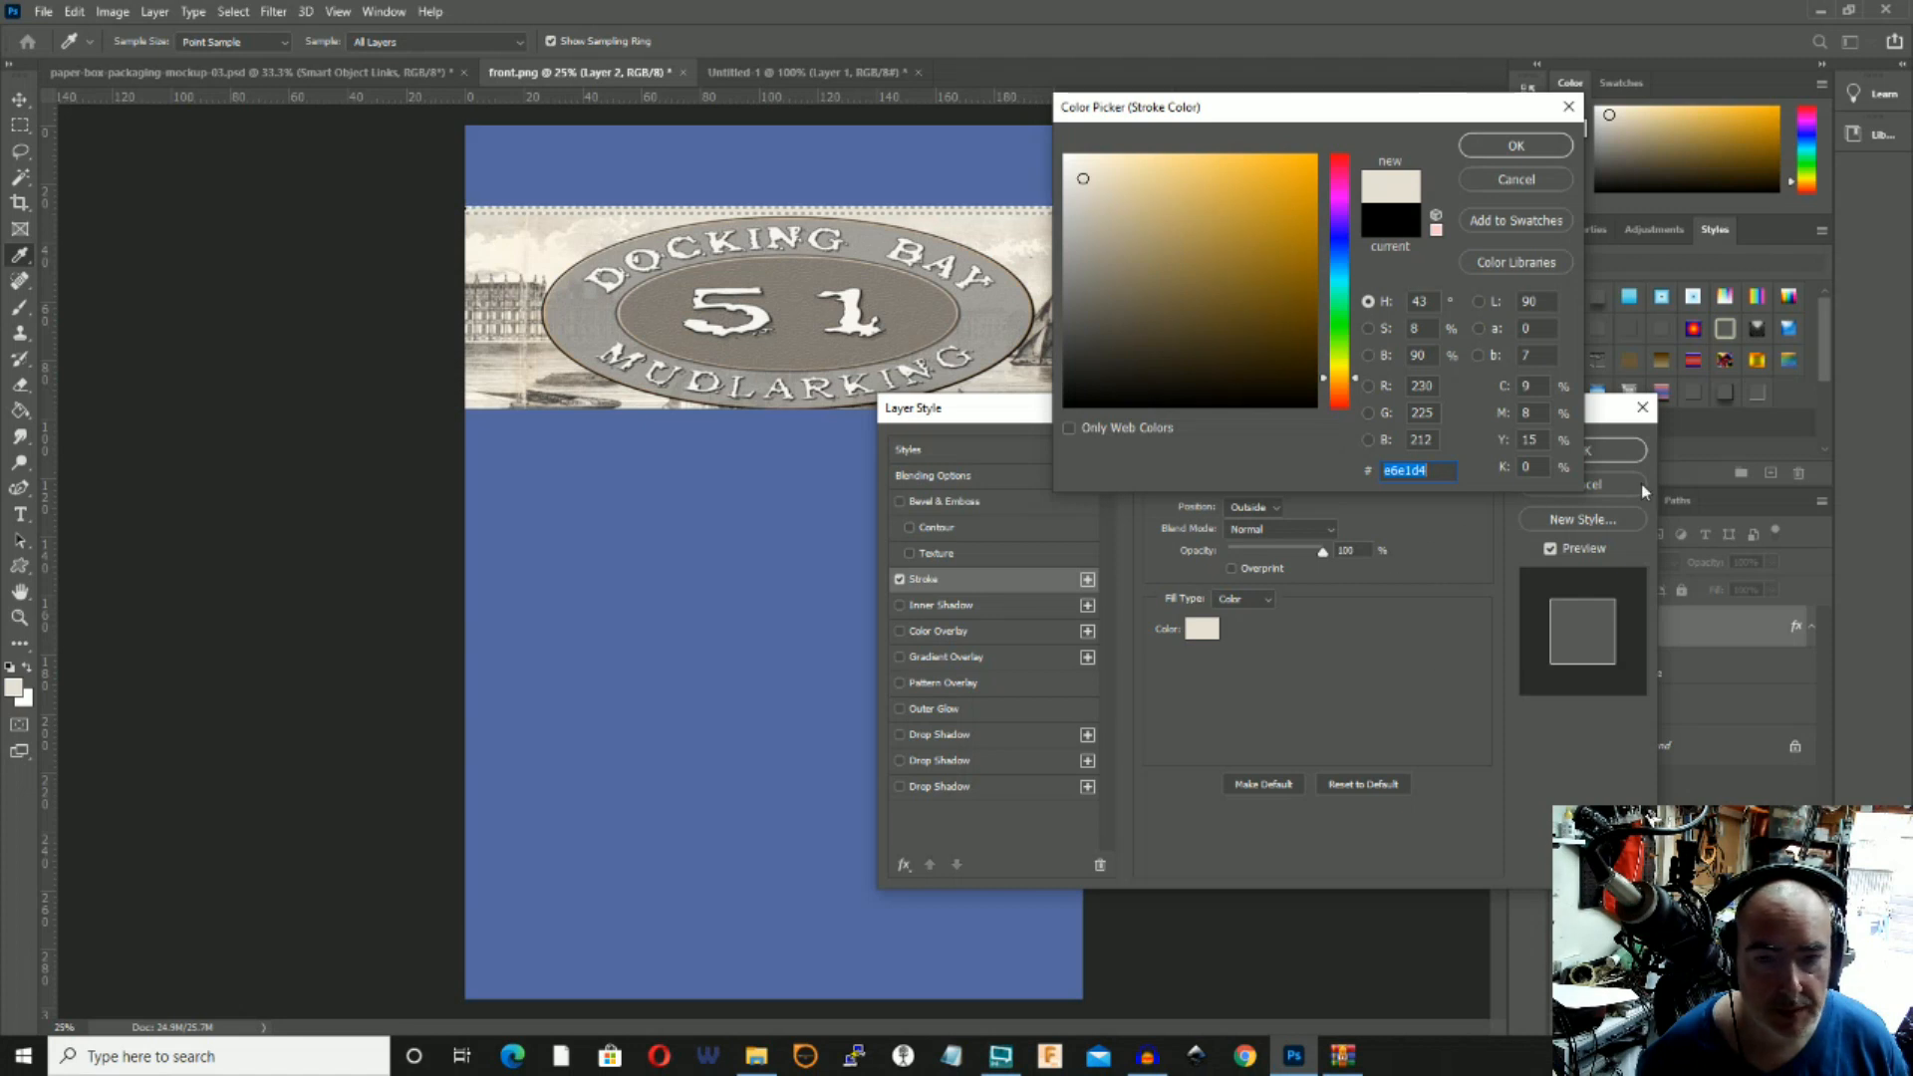
click(1065, 154)
click(1521, 146)
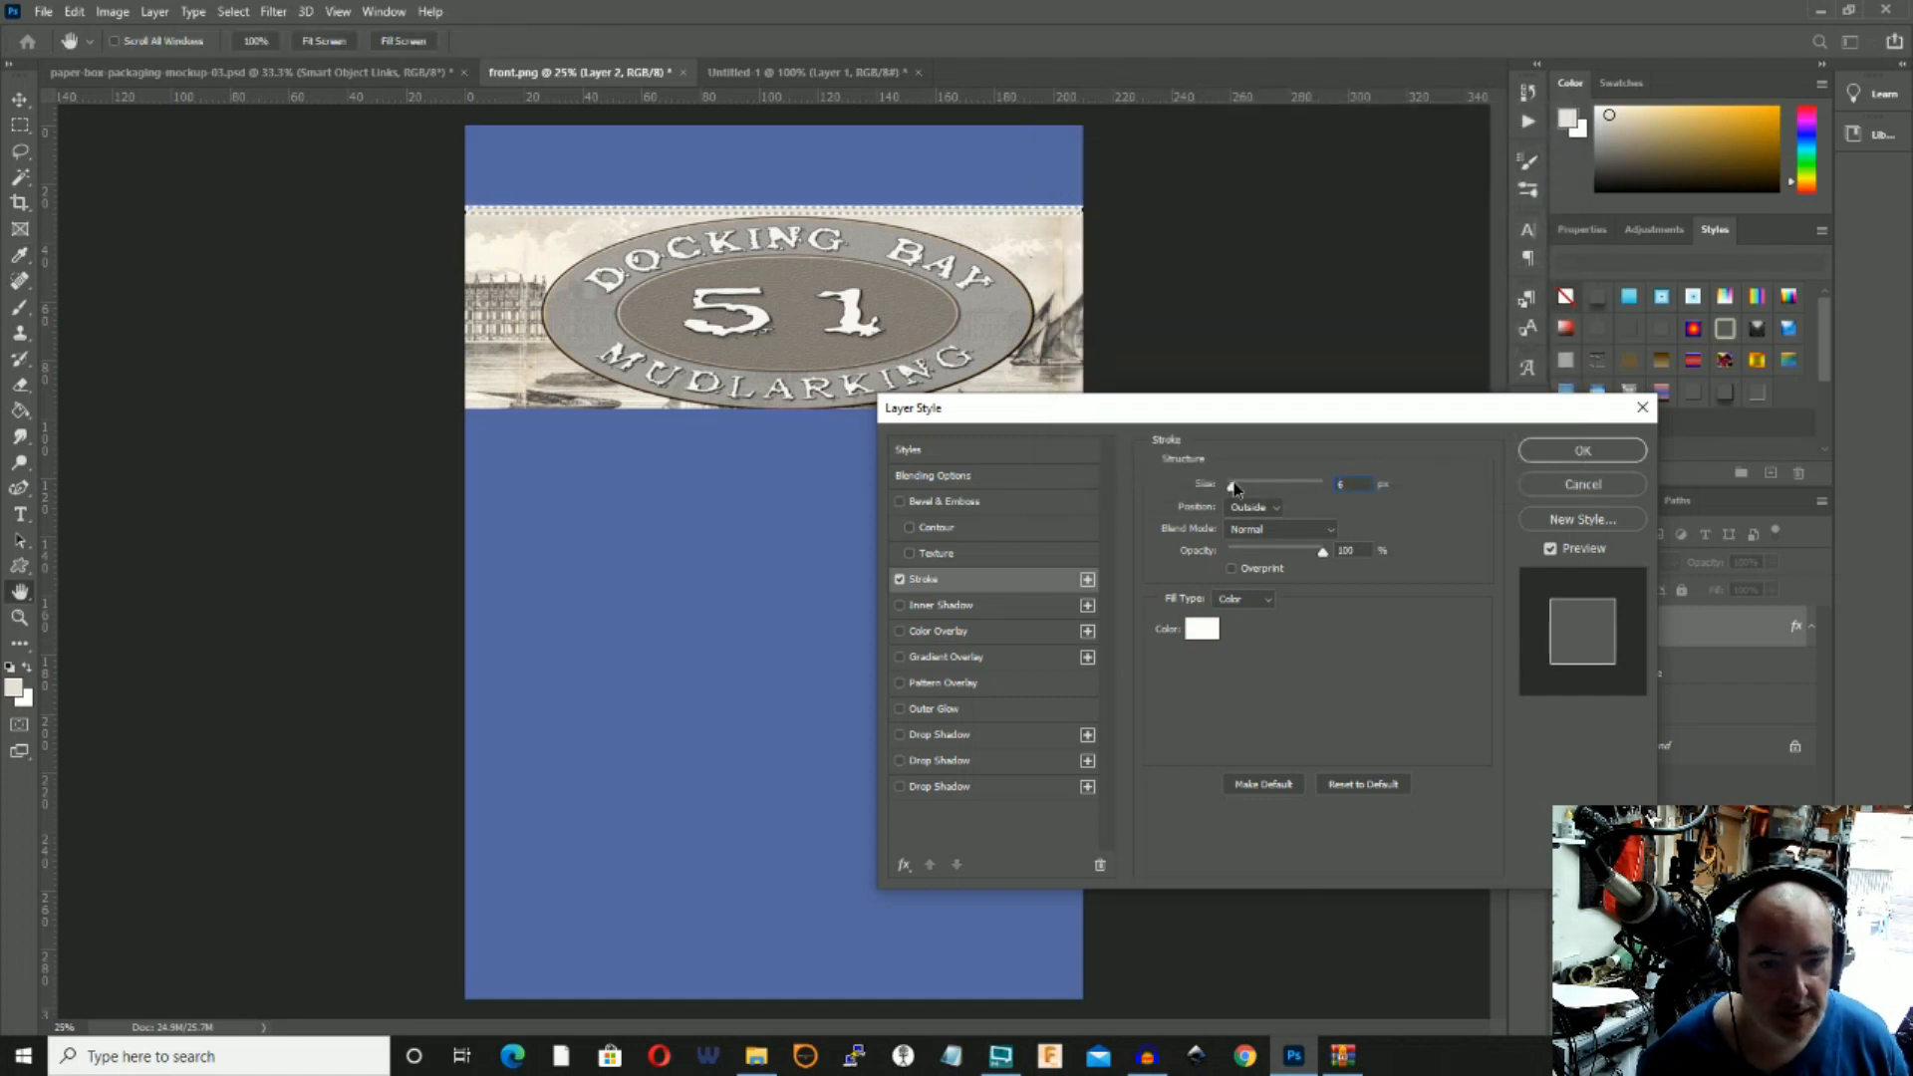
drag(1235, 487, 1239, 488)
click(1559, 450)
key(ctrl+d)
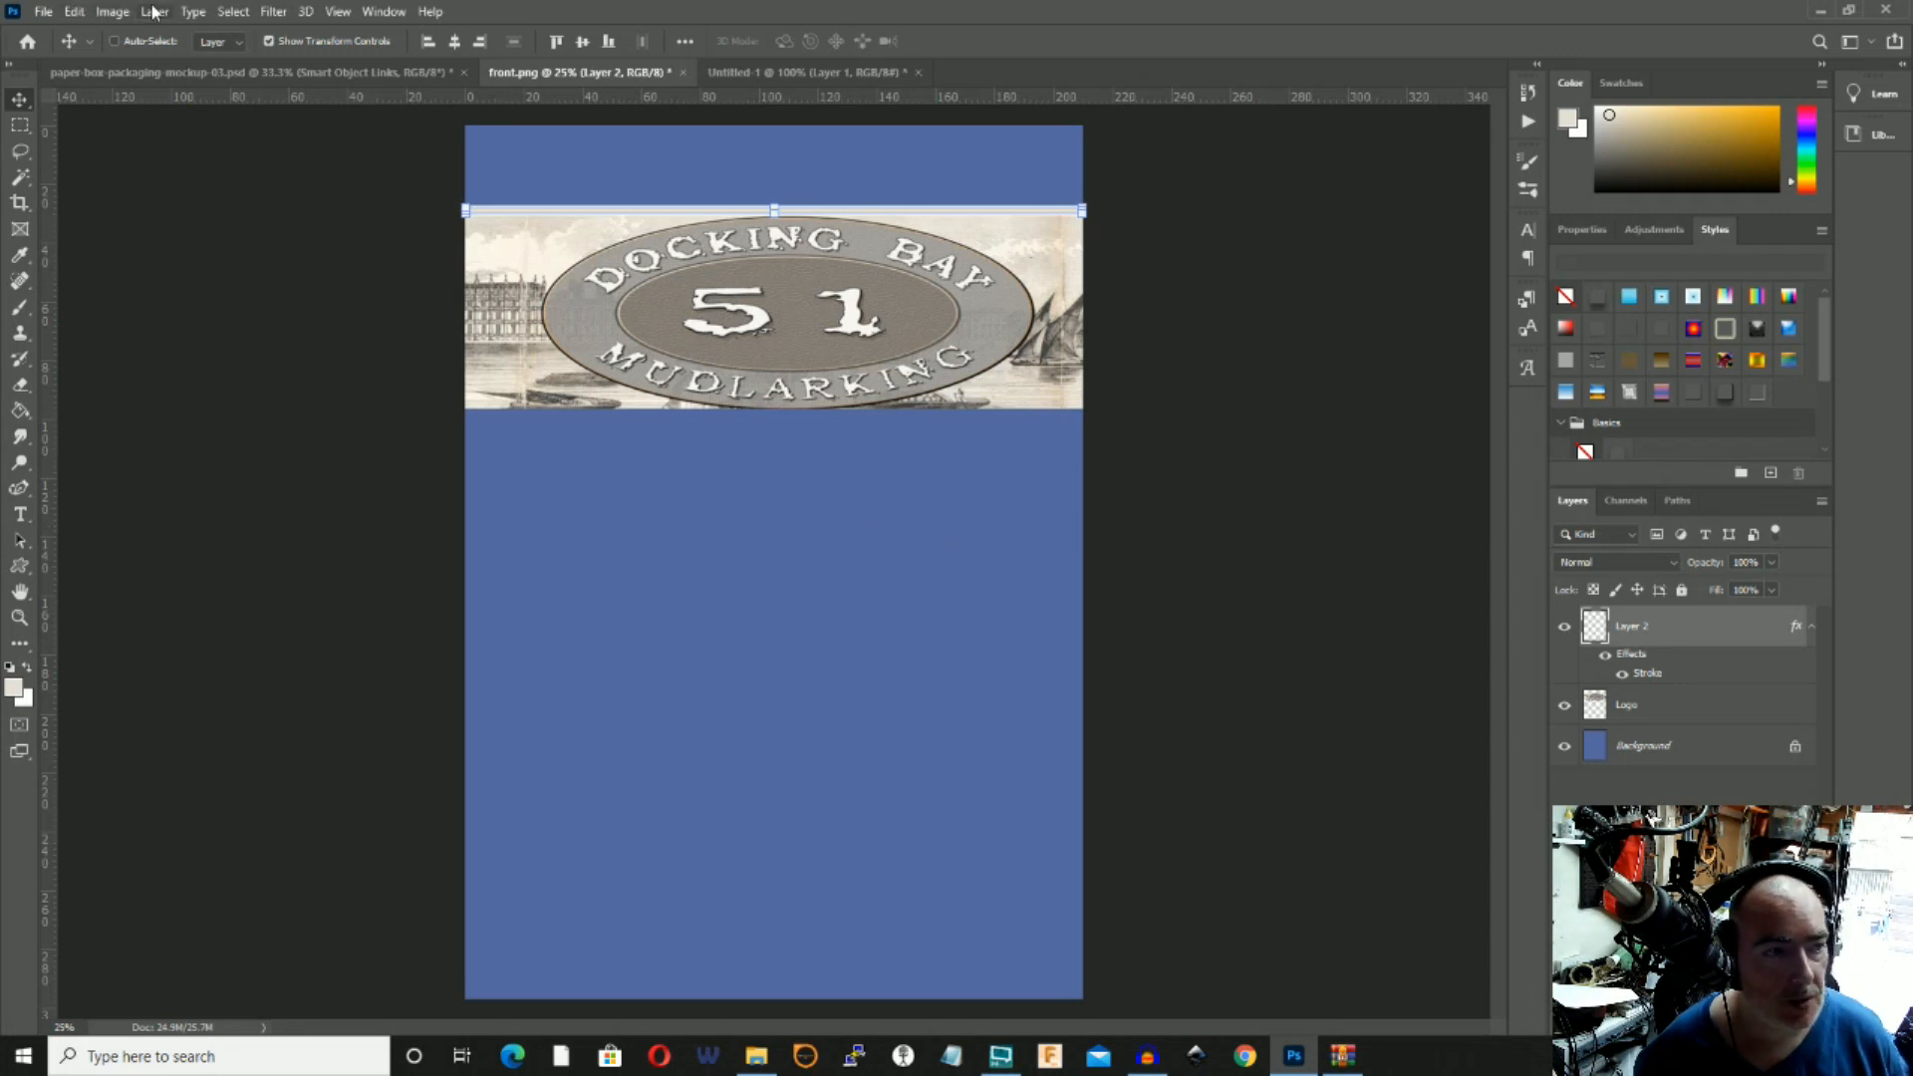
Thicken the strip's white stroke to 10 px, keeping its position set to Outside.
click(154, 12)
mouse_move(321, 208)
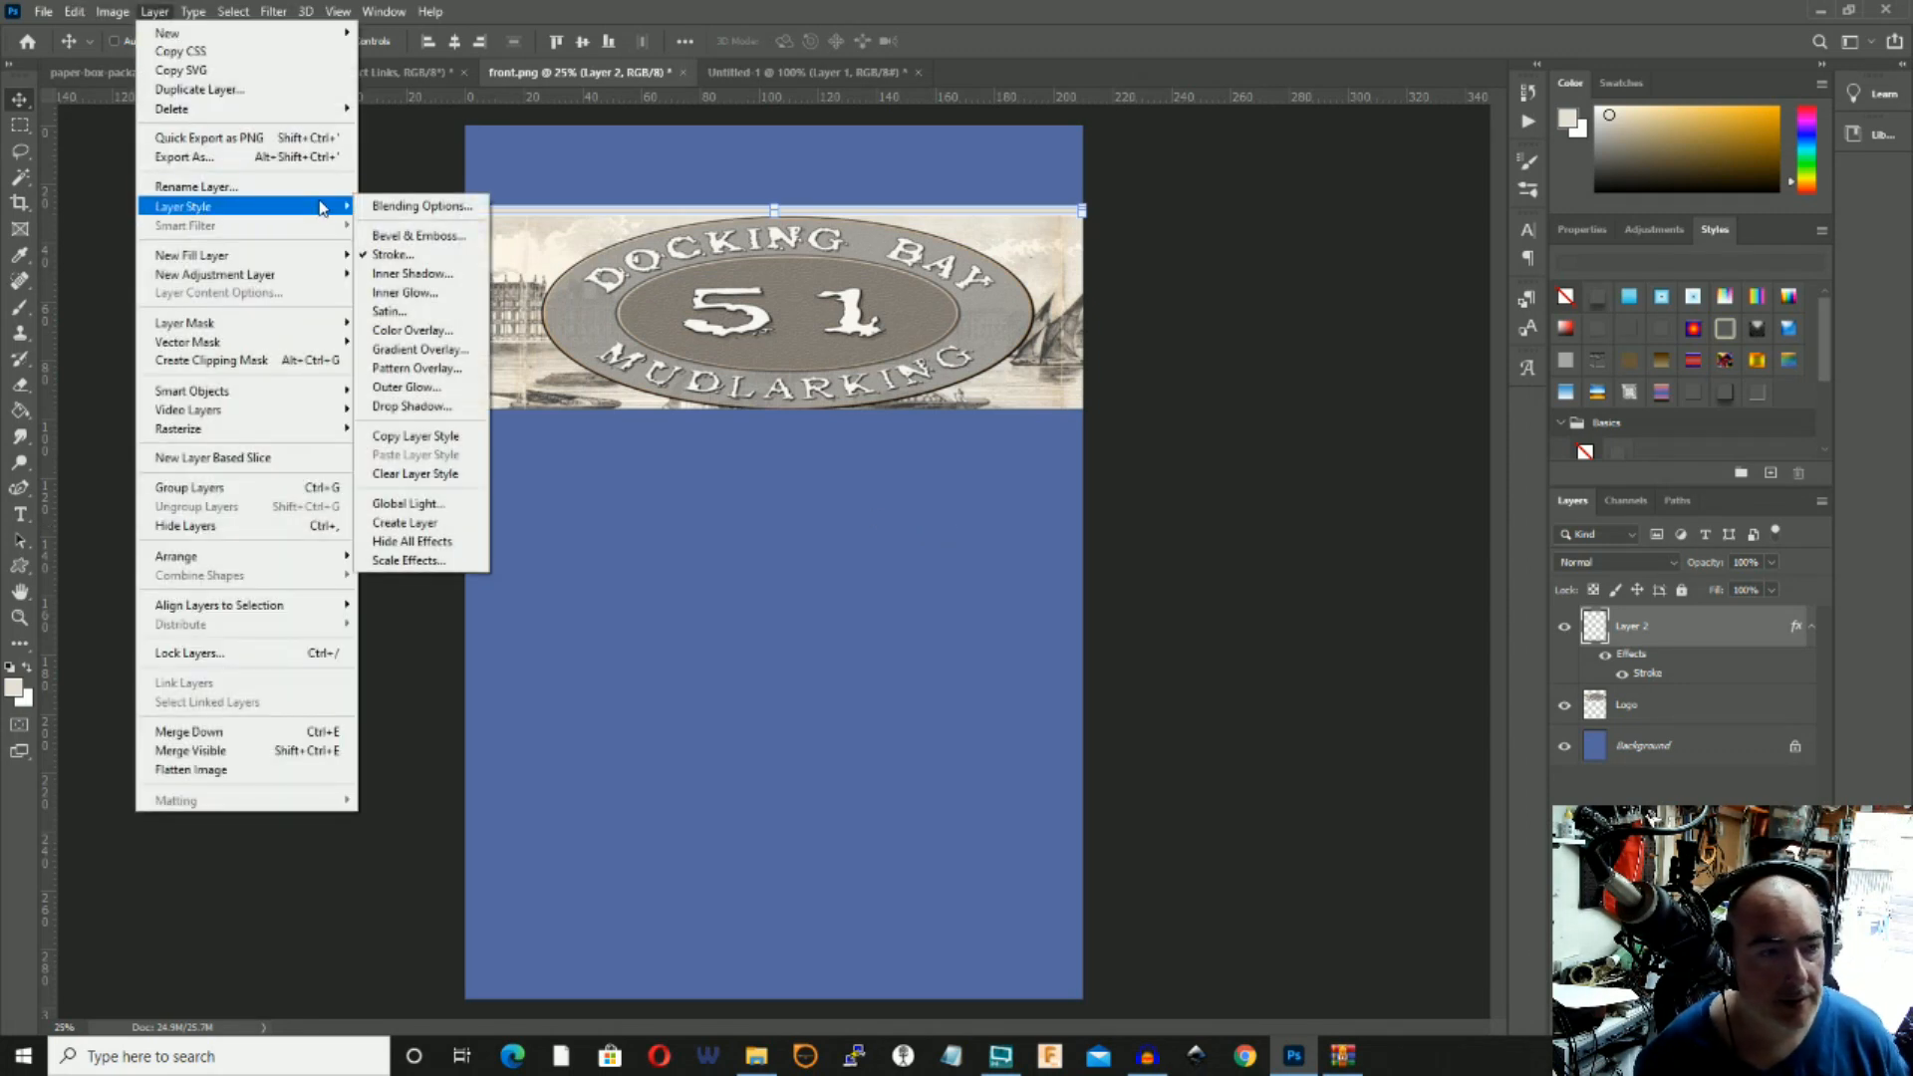
click(399, 255)
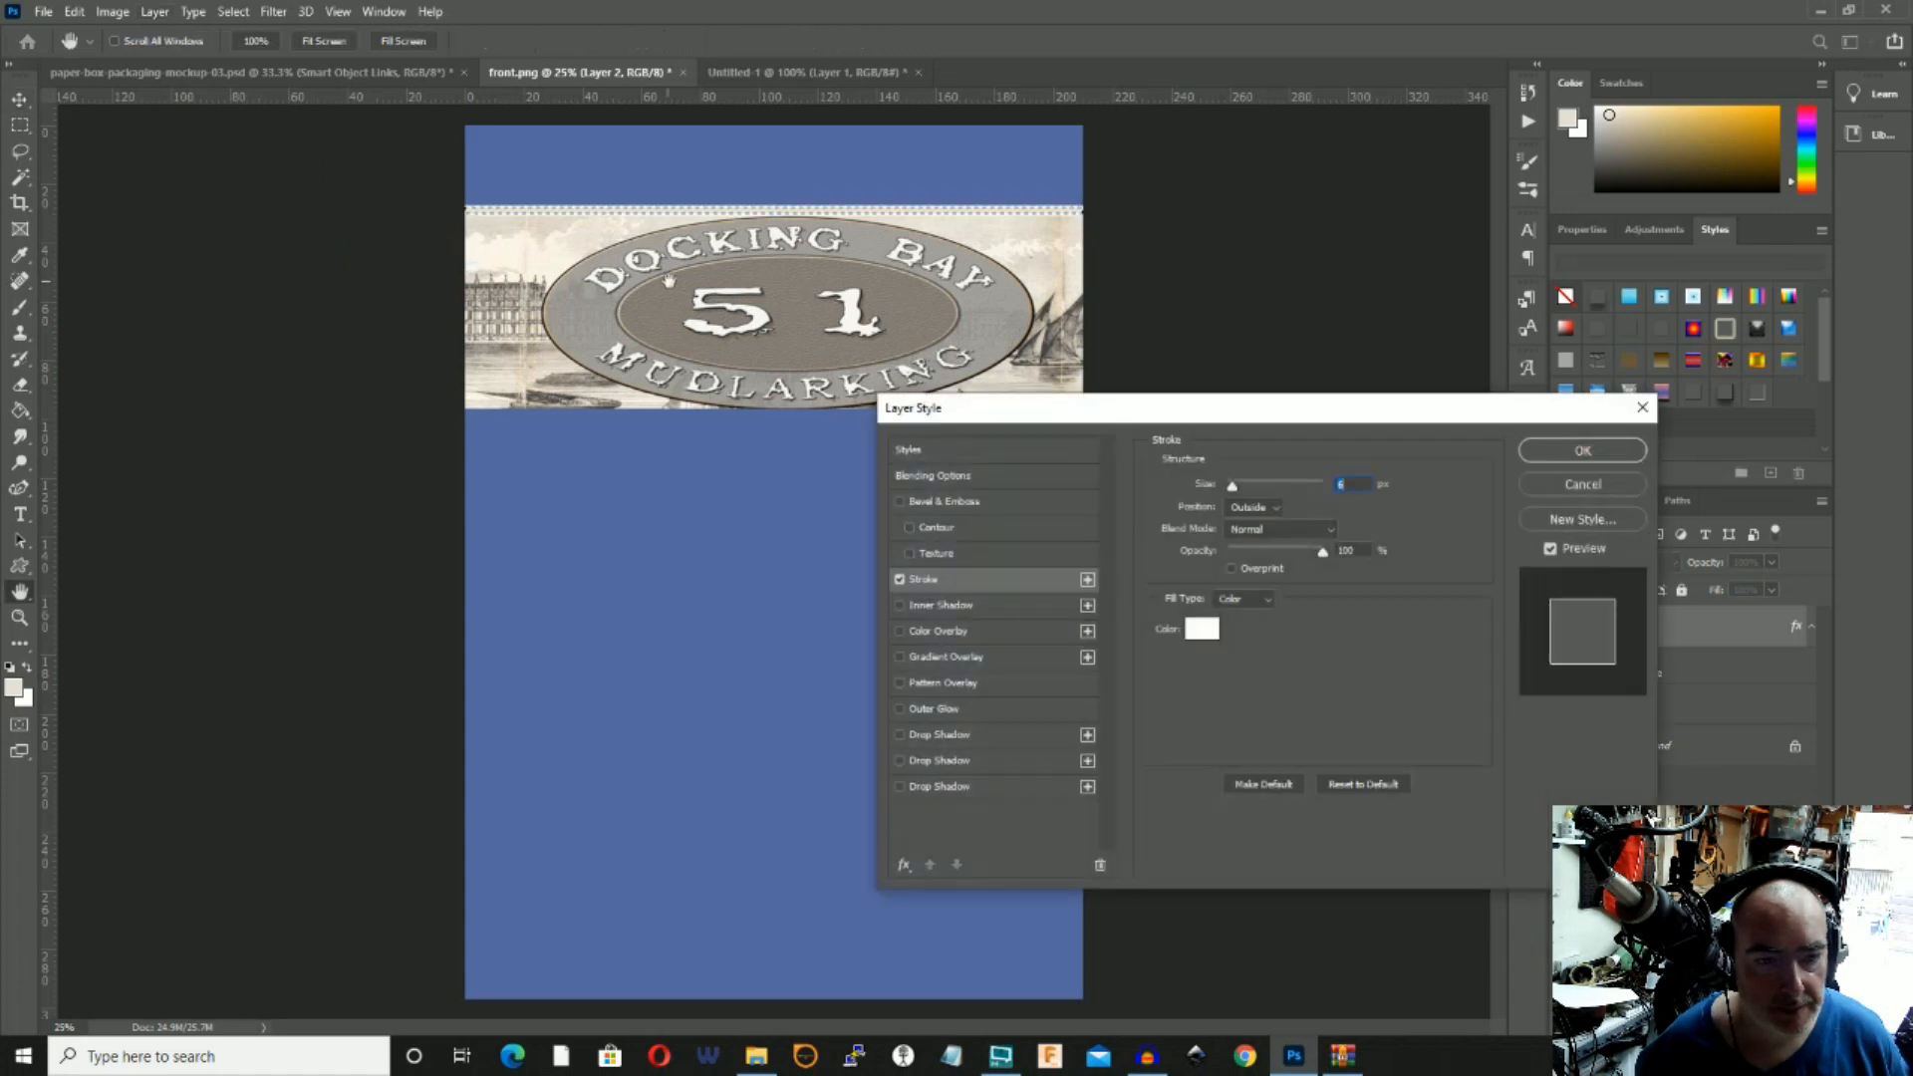
click(1271, 513)
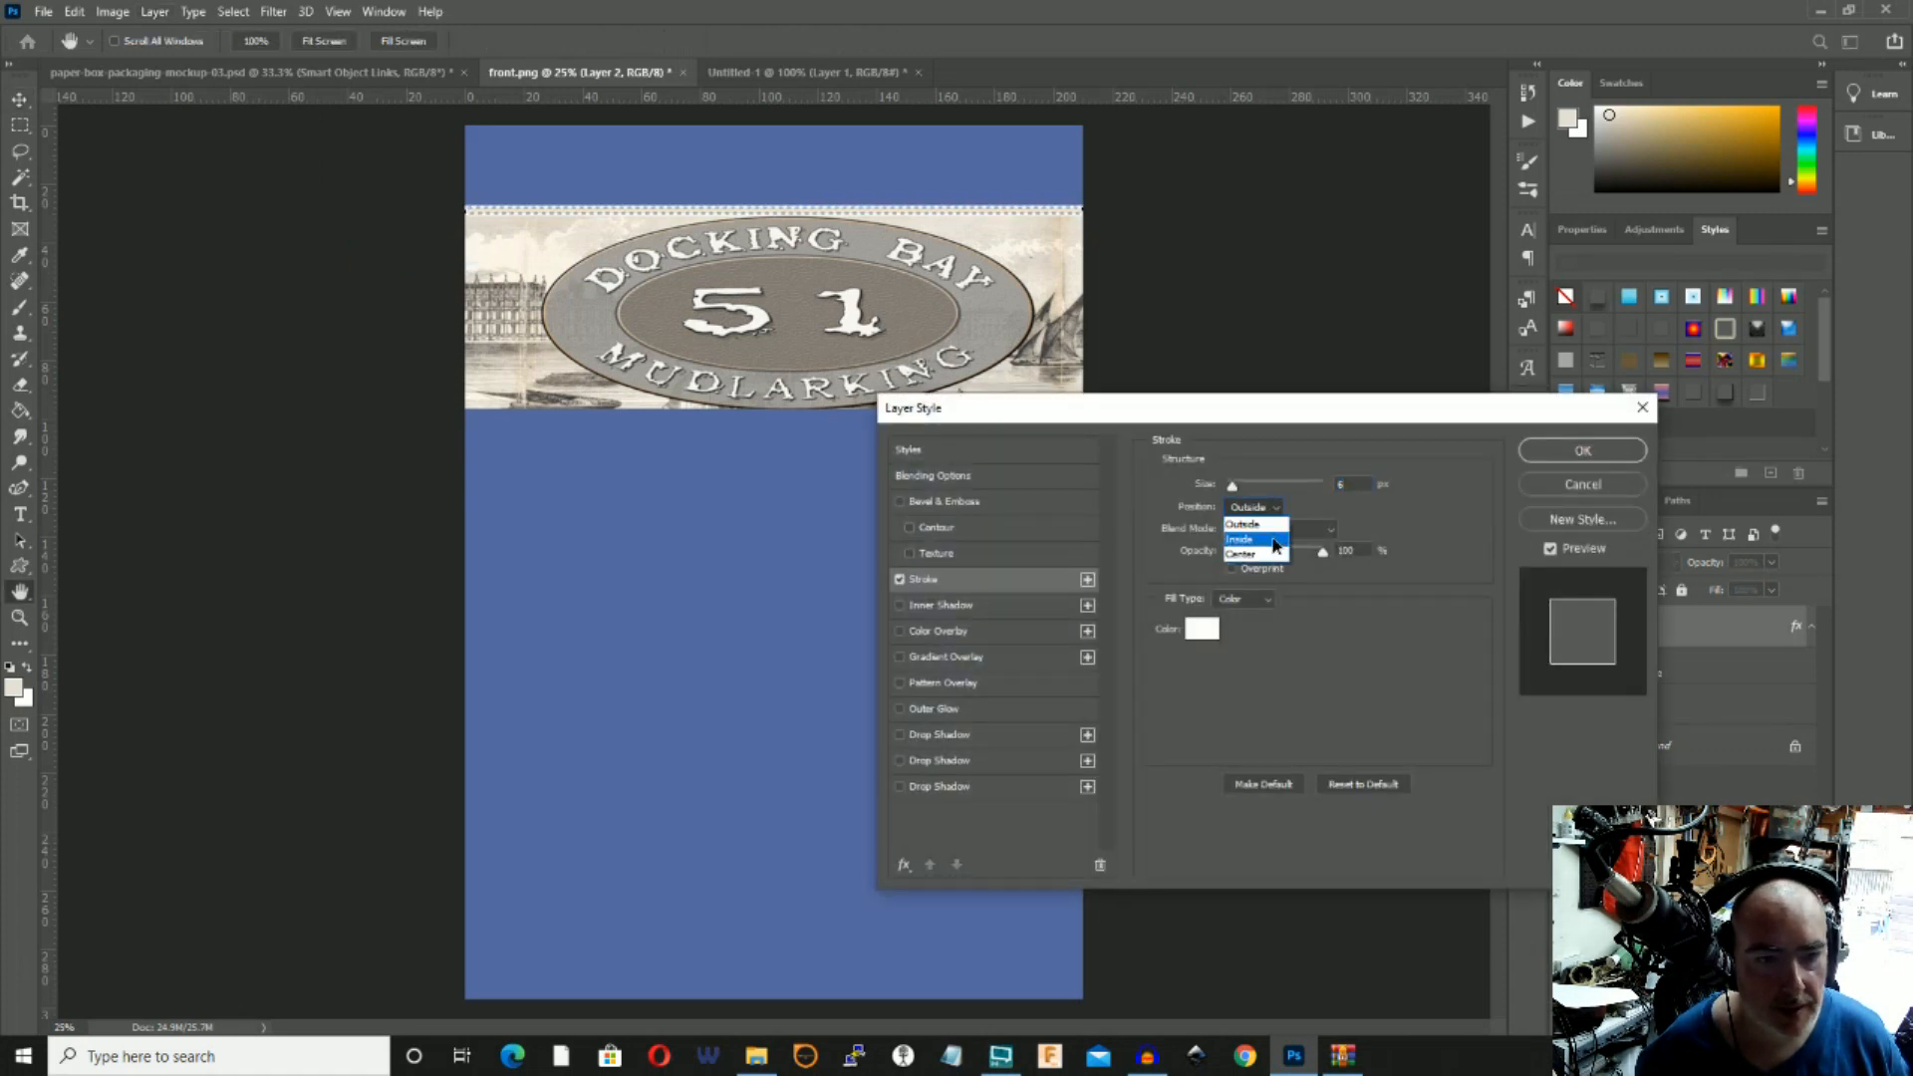
click(1274, 543)
click(1278, 517)
click(1247, 508)
drag(1232, 485, 1237, 498)
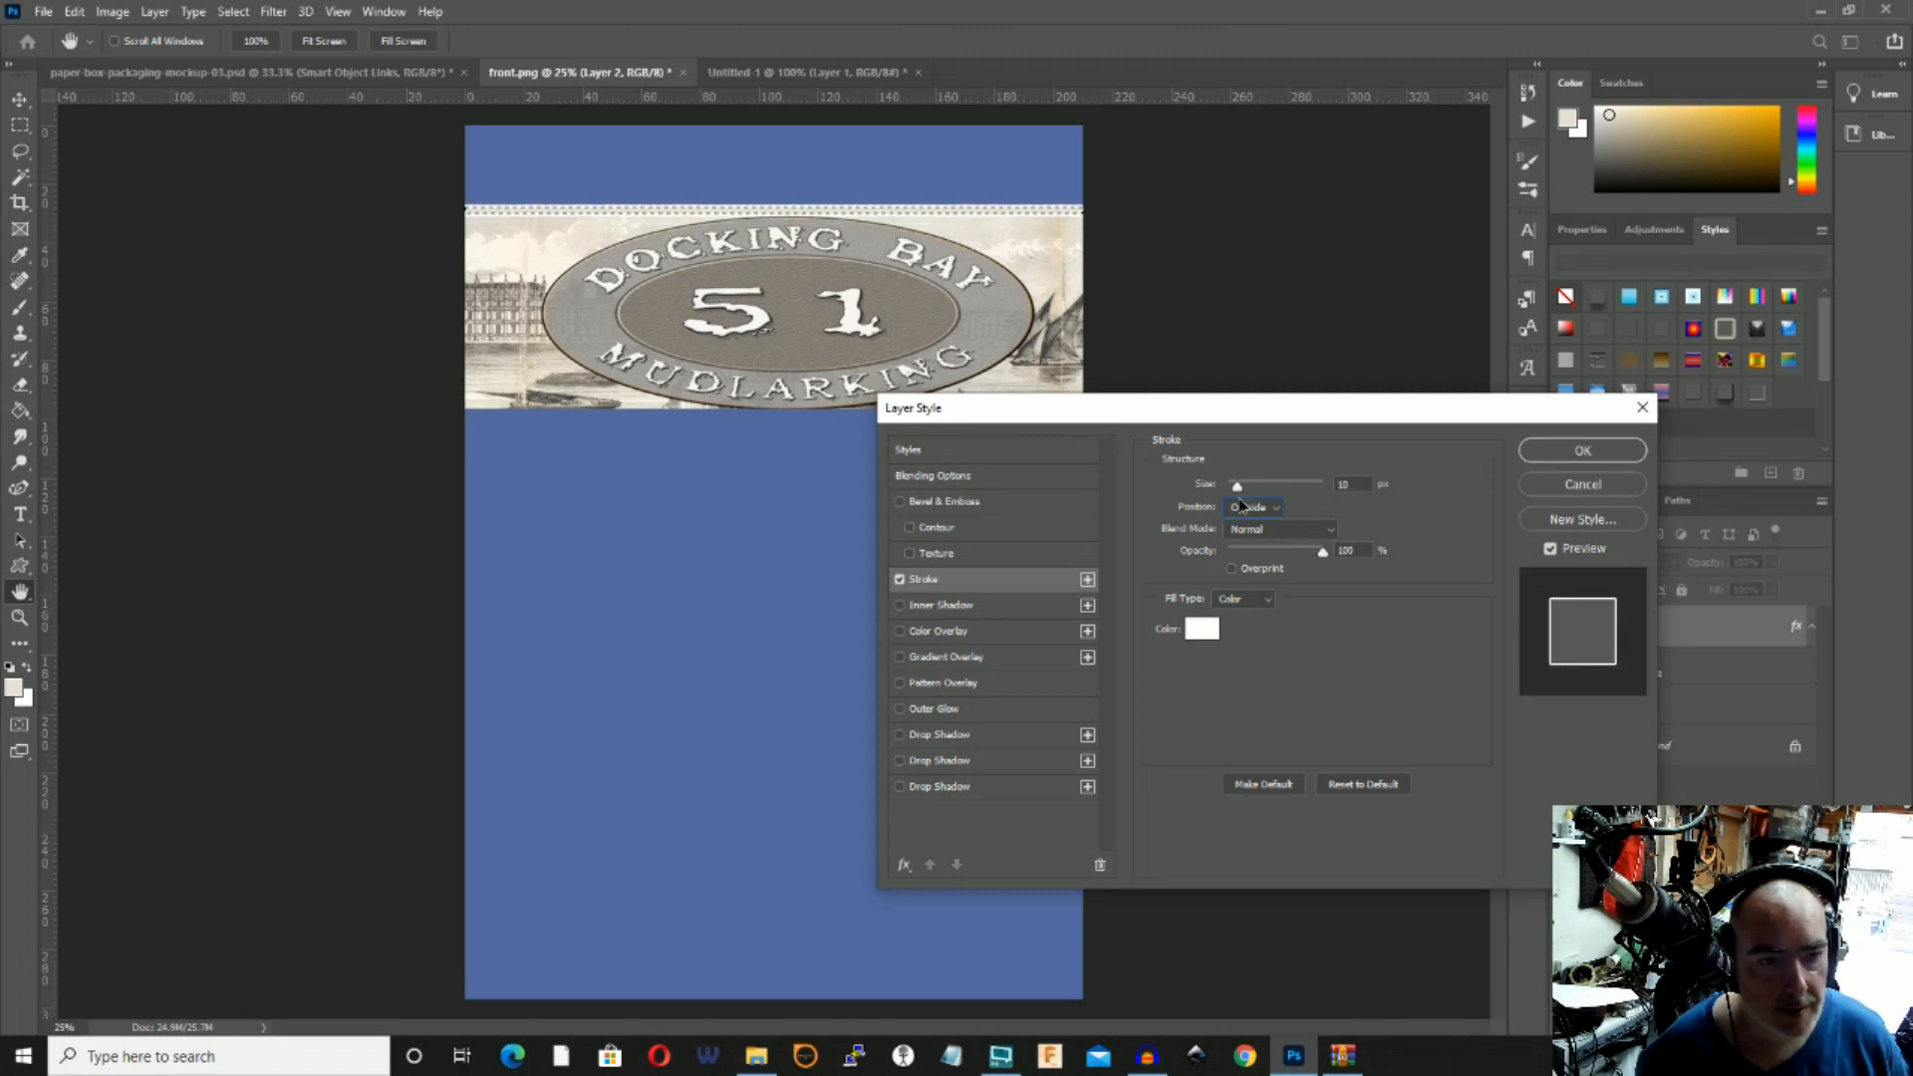
click(1550, 454)
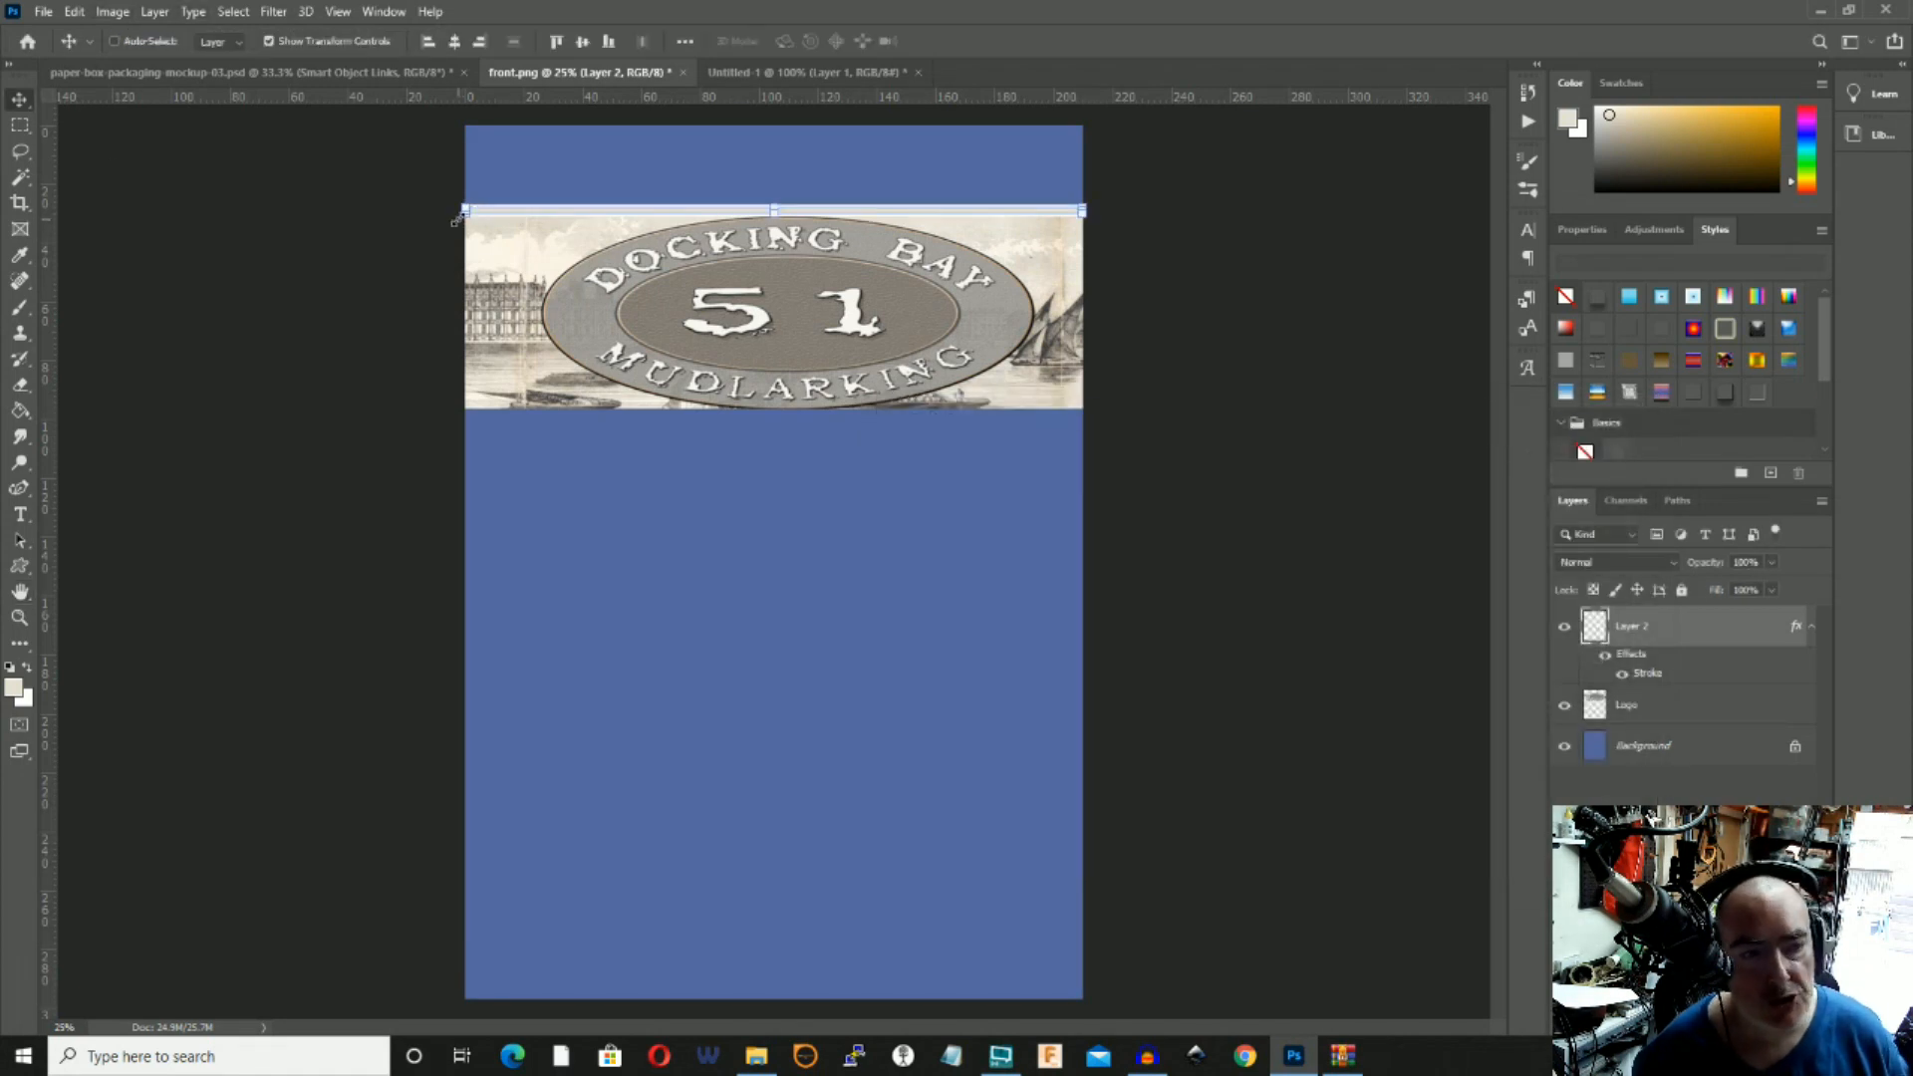
Widen the bordering strip on Layer 2 so both ends extend beyond the canvas edges.
drag(465, 210, 361, 210)
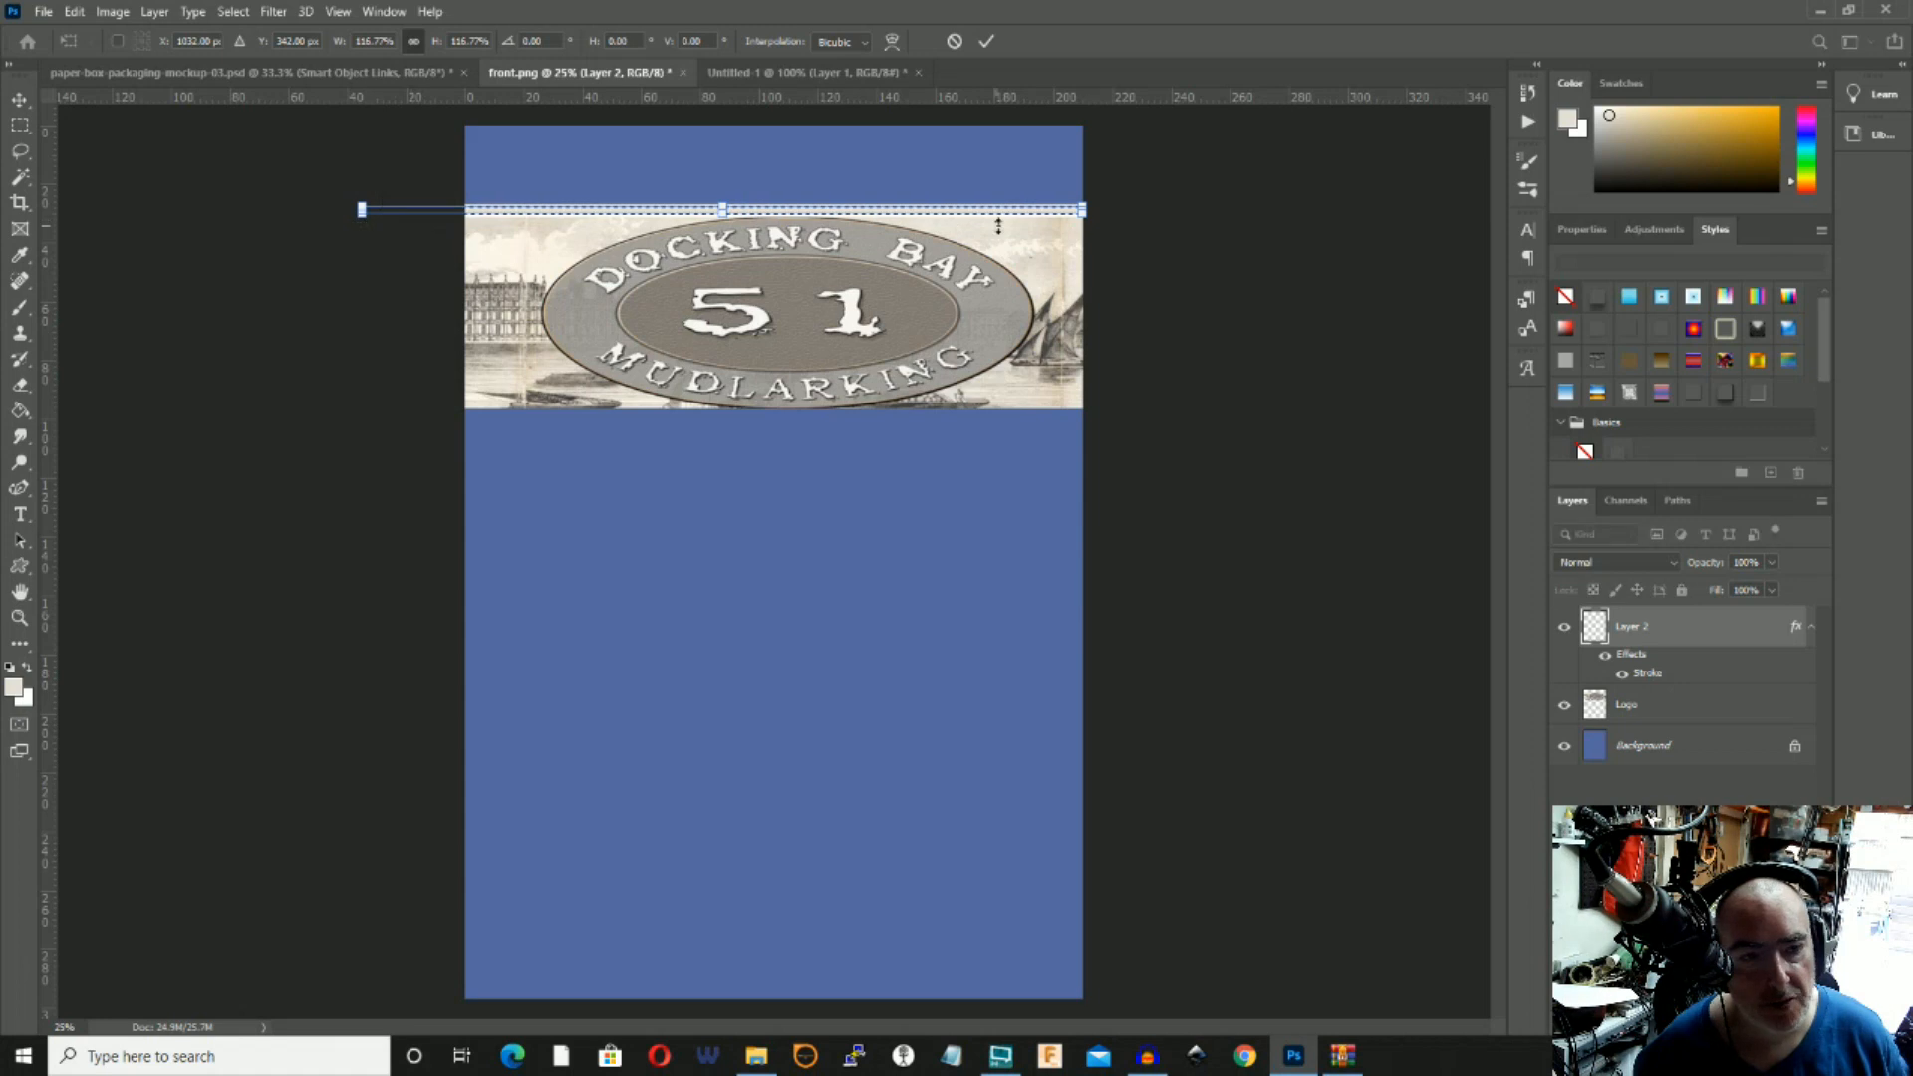
drag(1082, 211, 1235, 210)
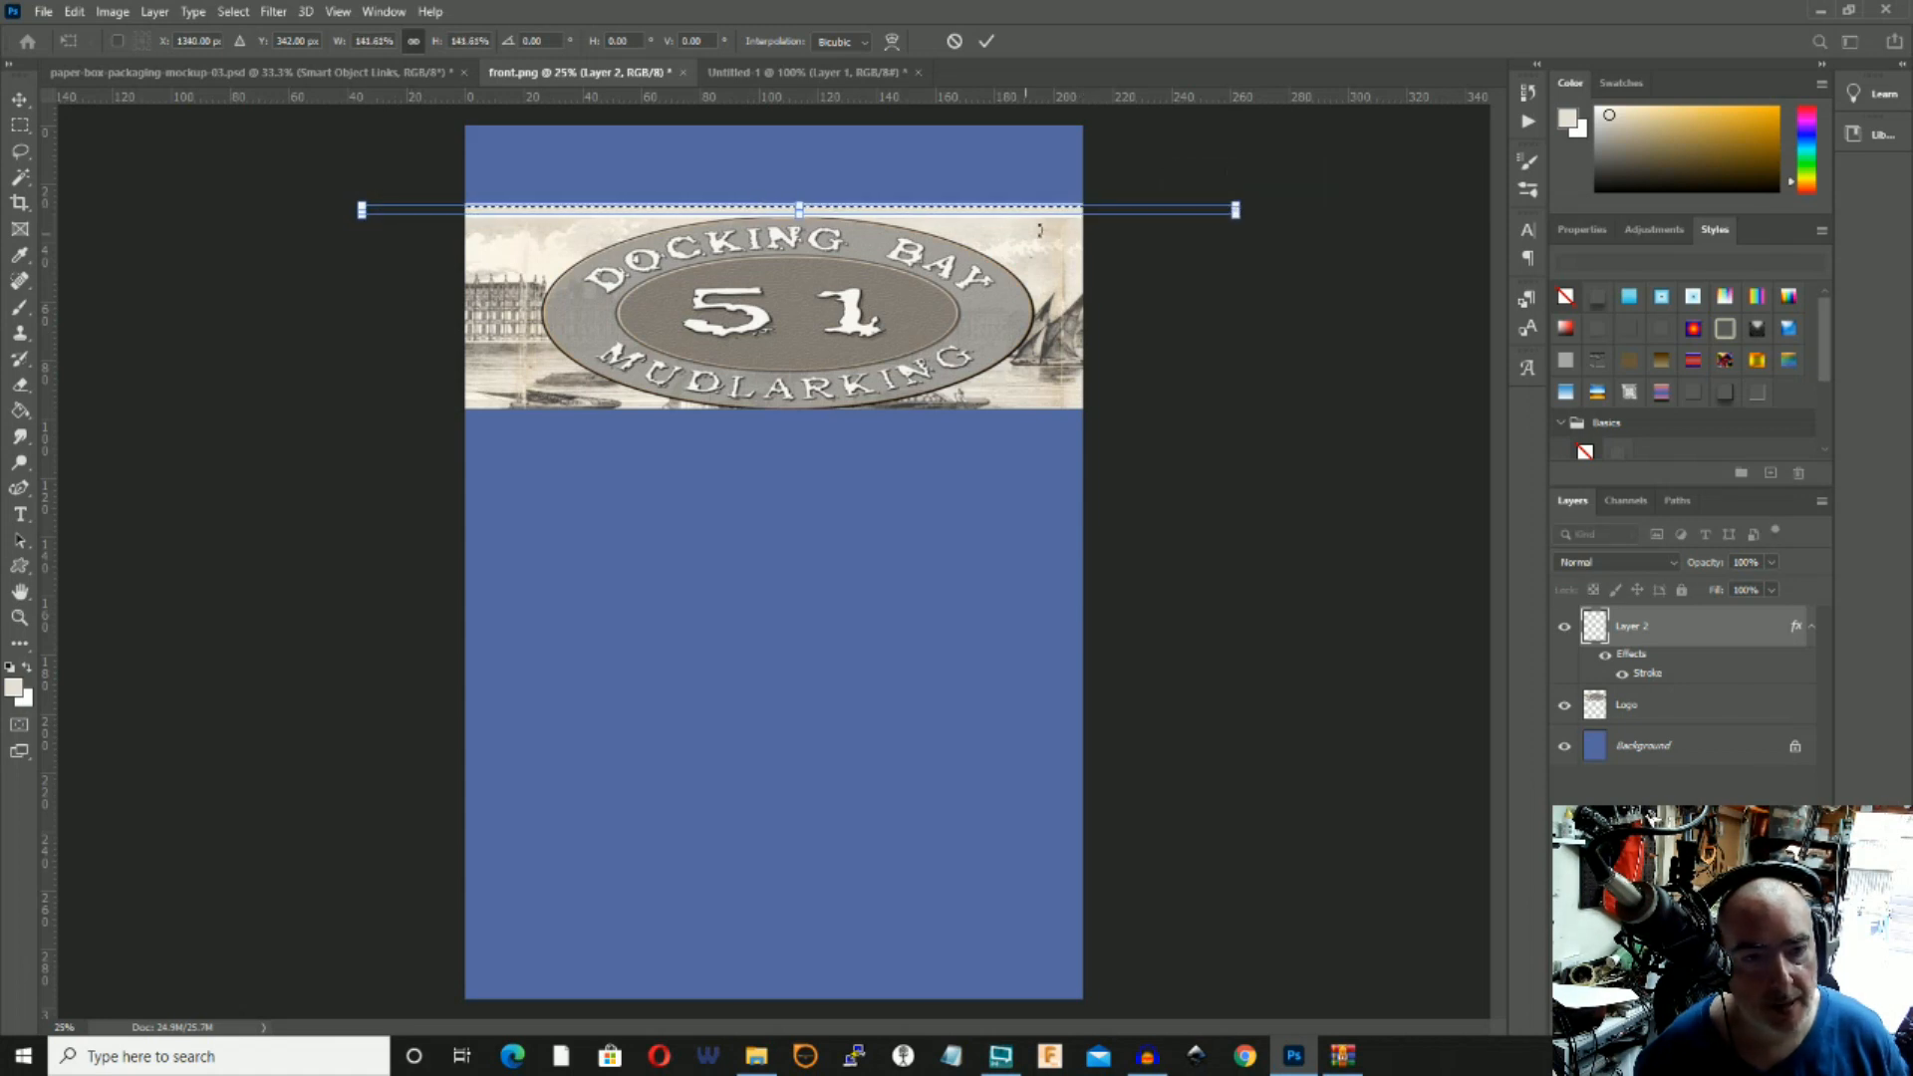
click(153, 13)
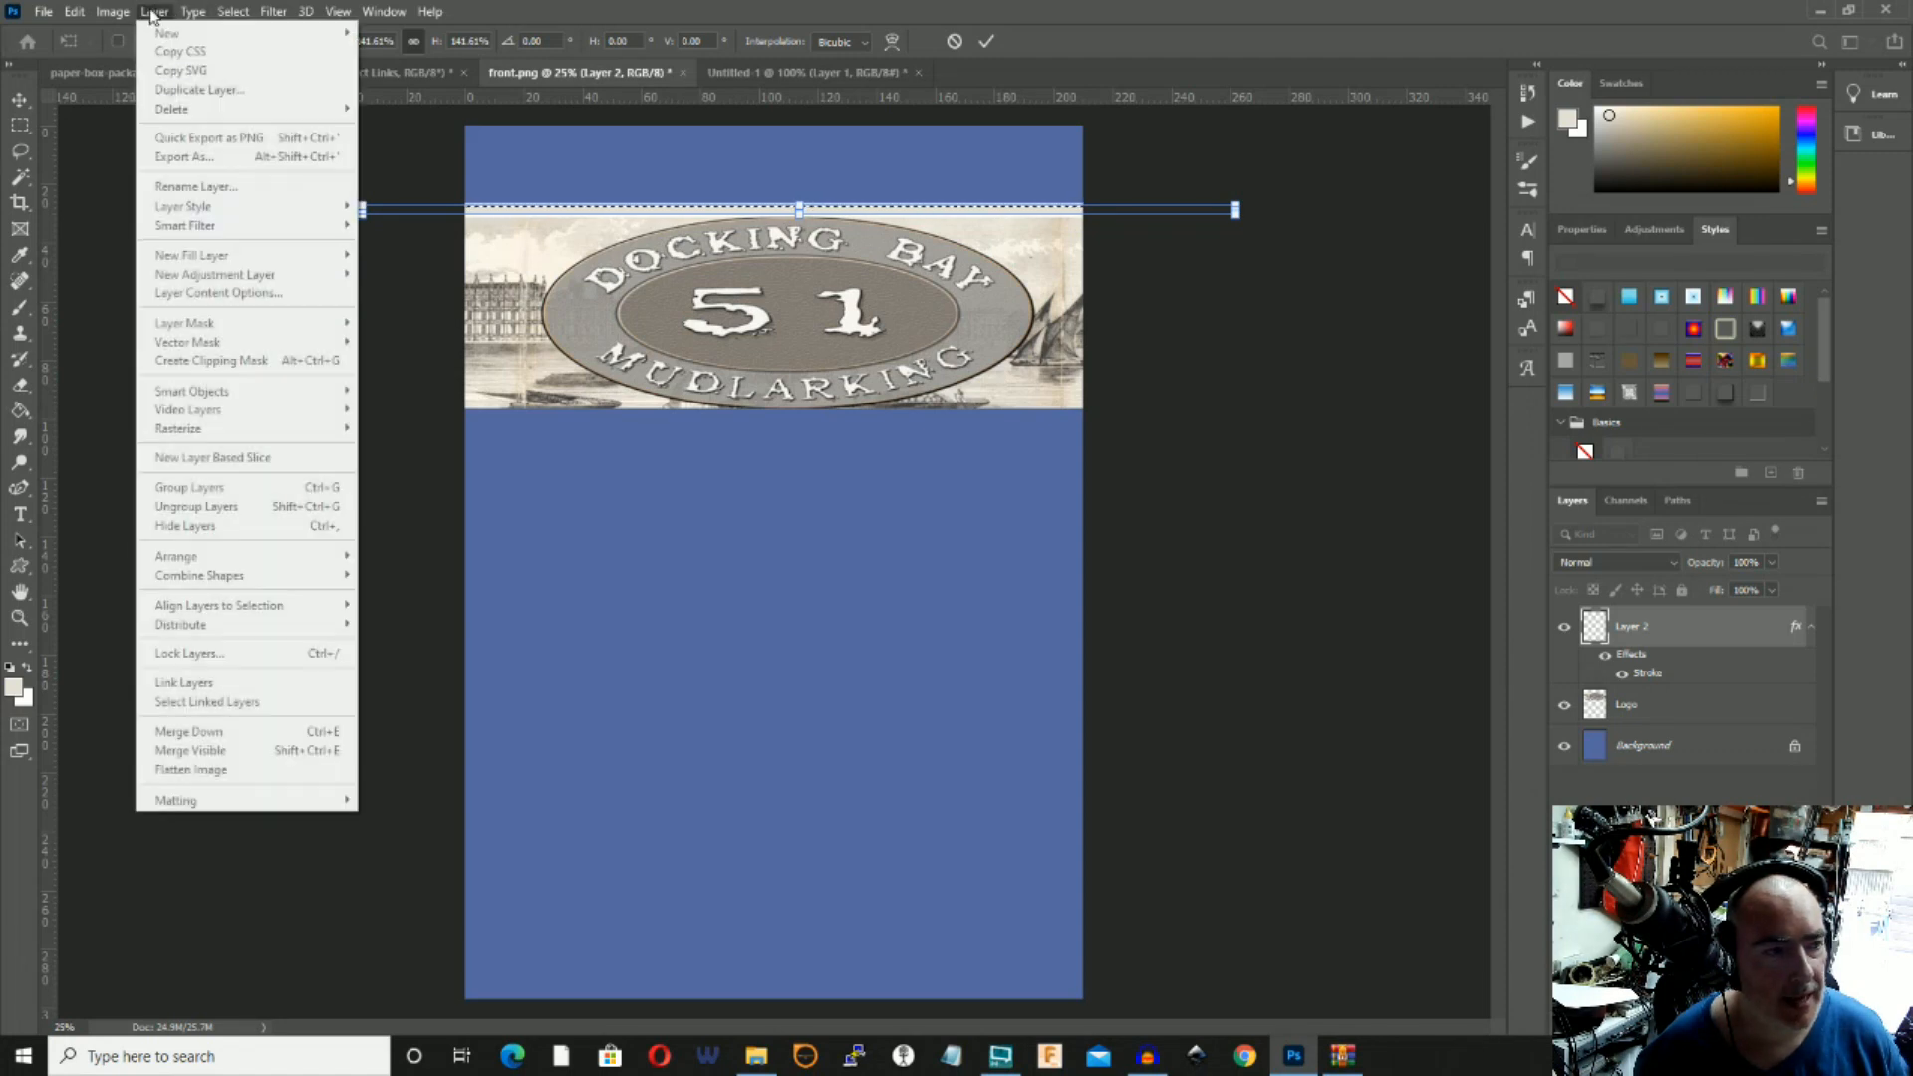
click(16, 99)
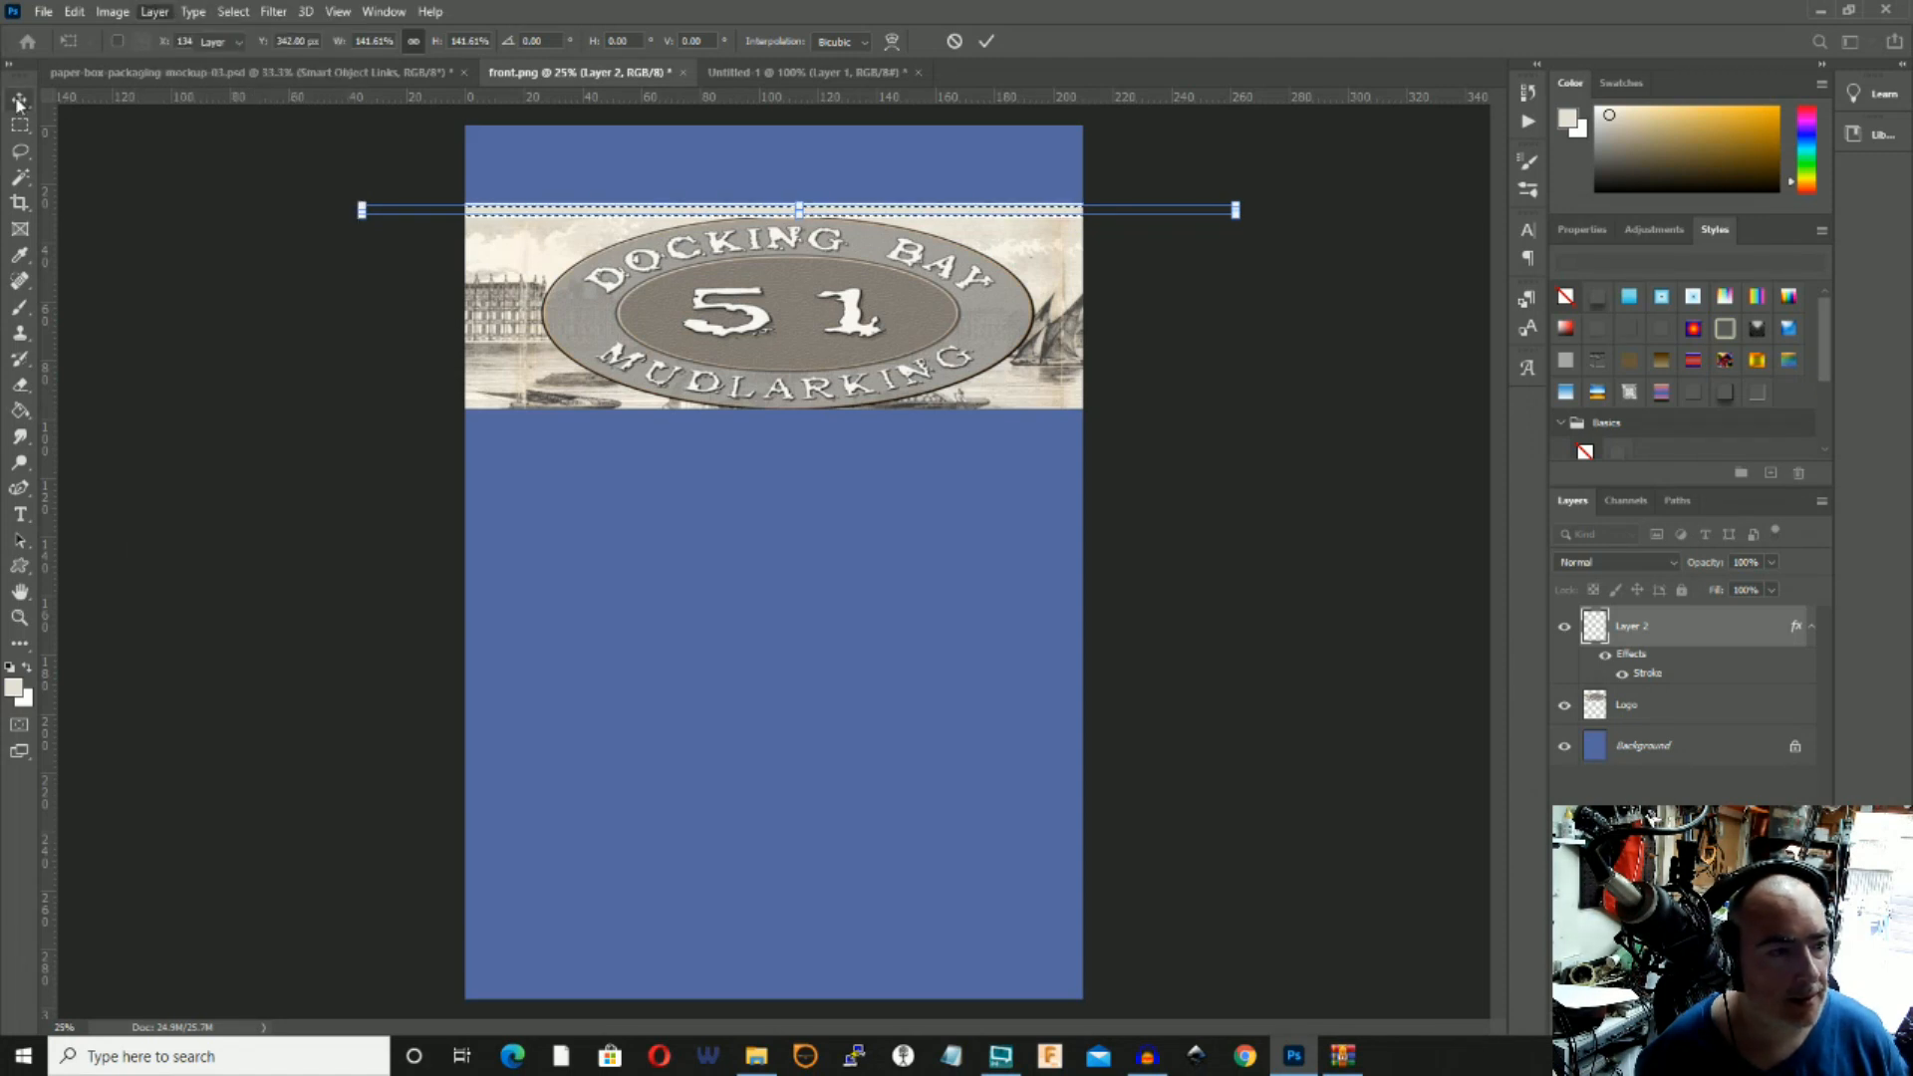
Copy the strip, paste it as a new layer, and place the copy along the banner's lower edge.
click(73, 12)
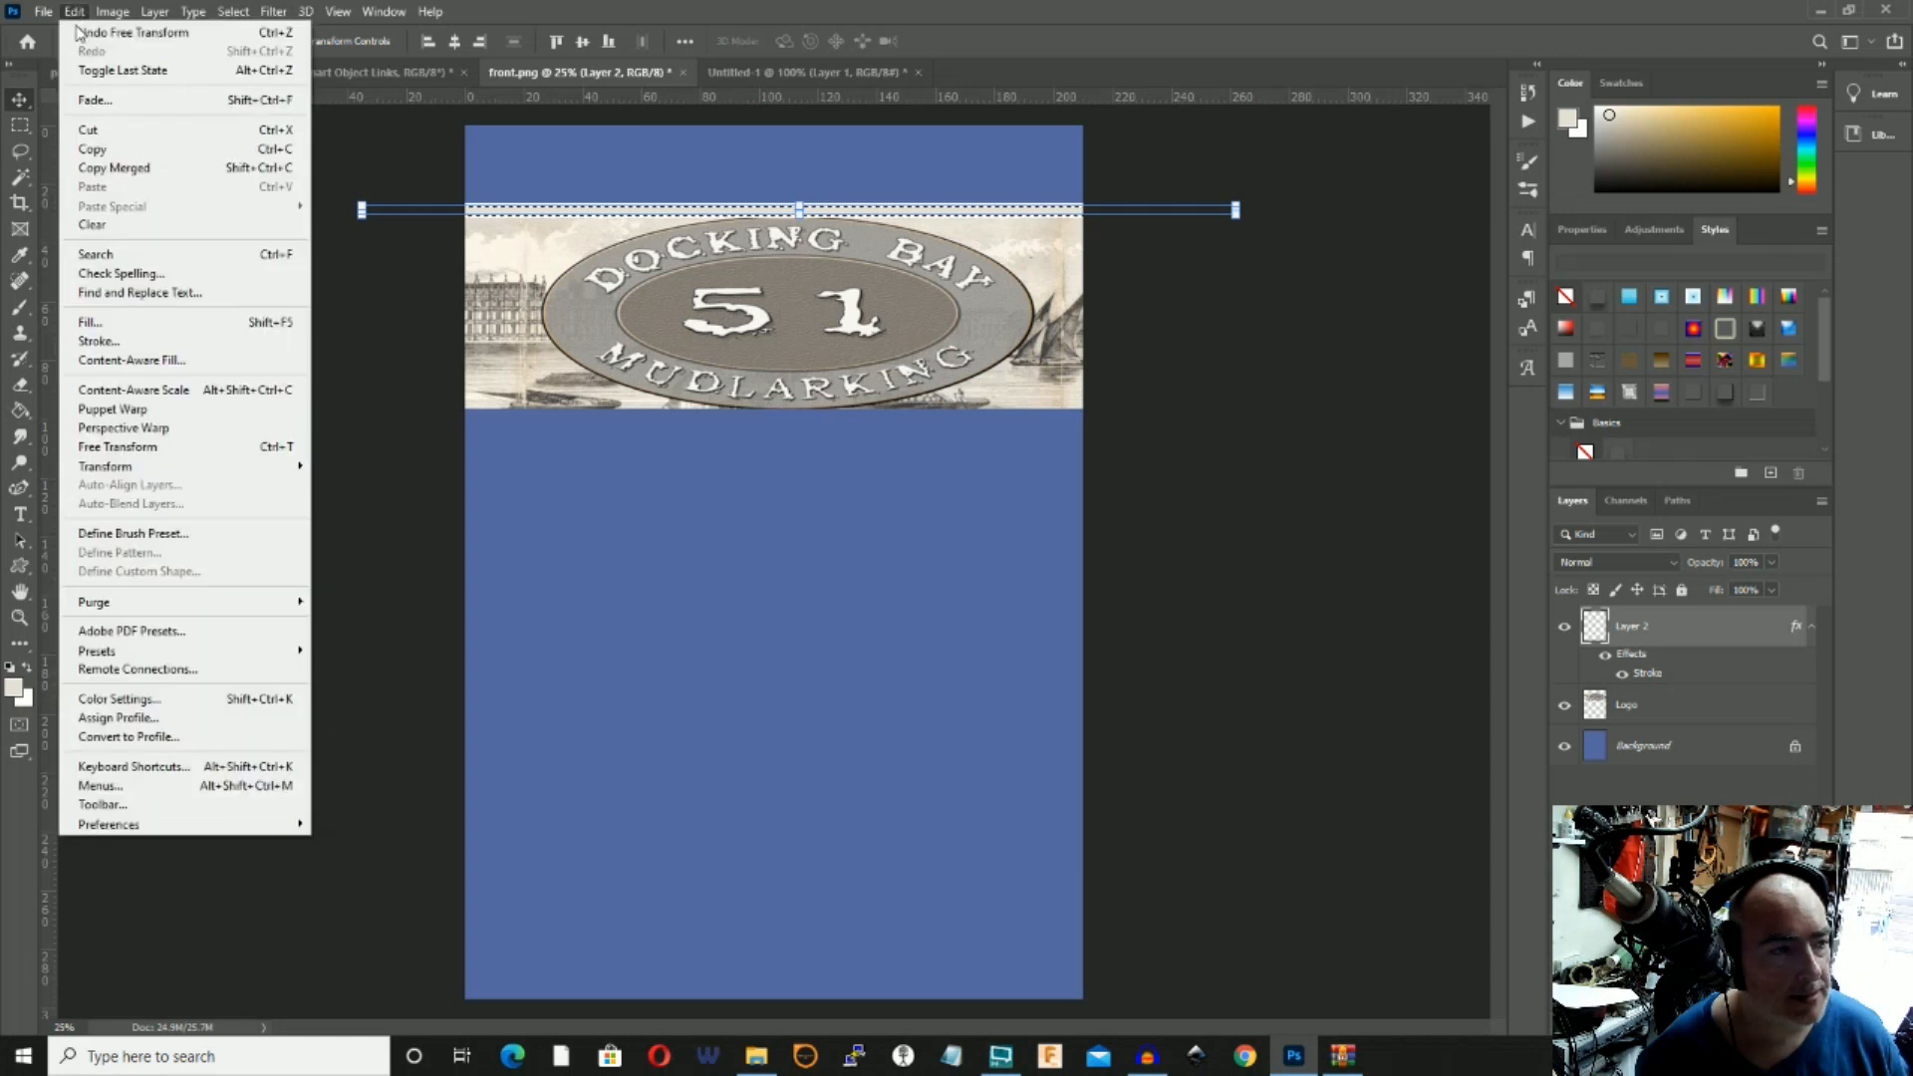
click(112, 151)
click(74, 12)
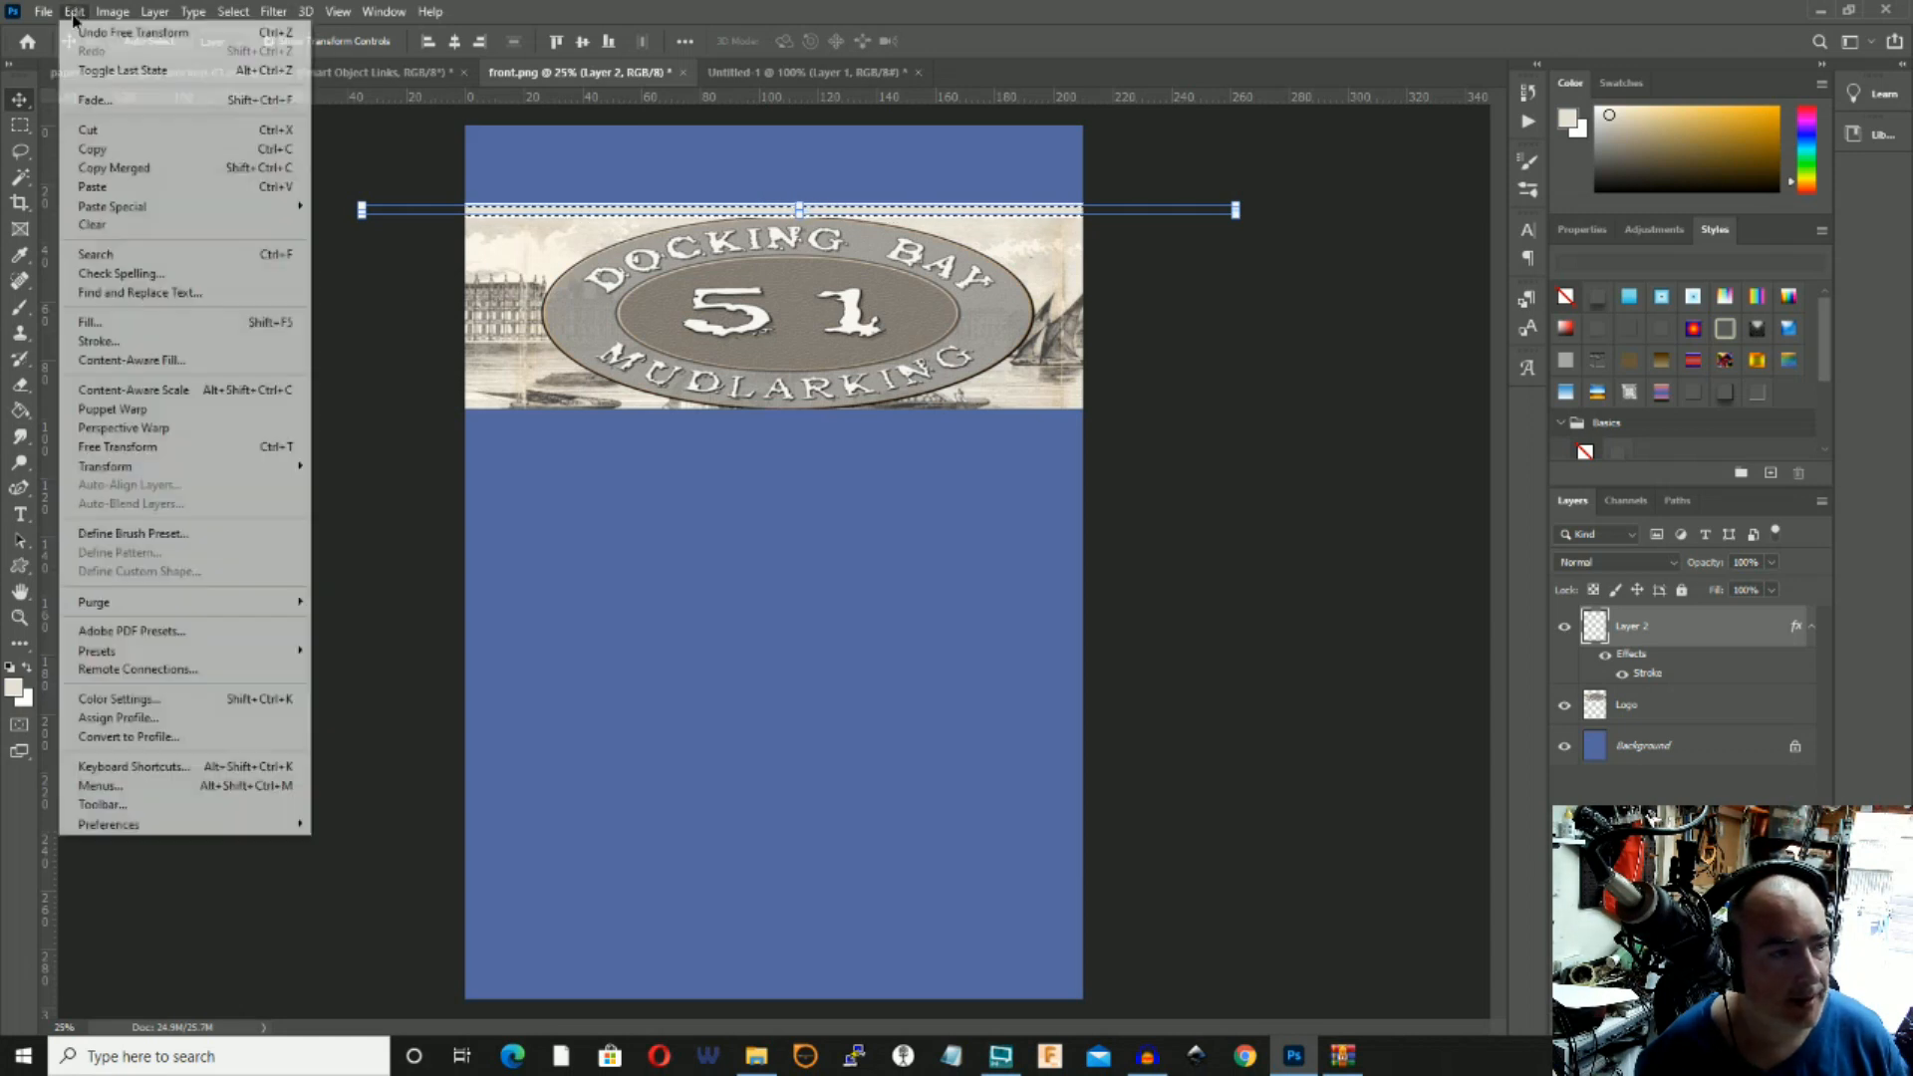
click(97, 186)
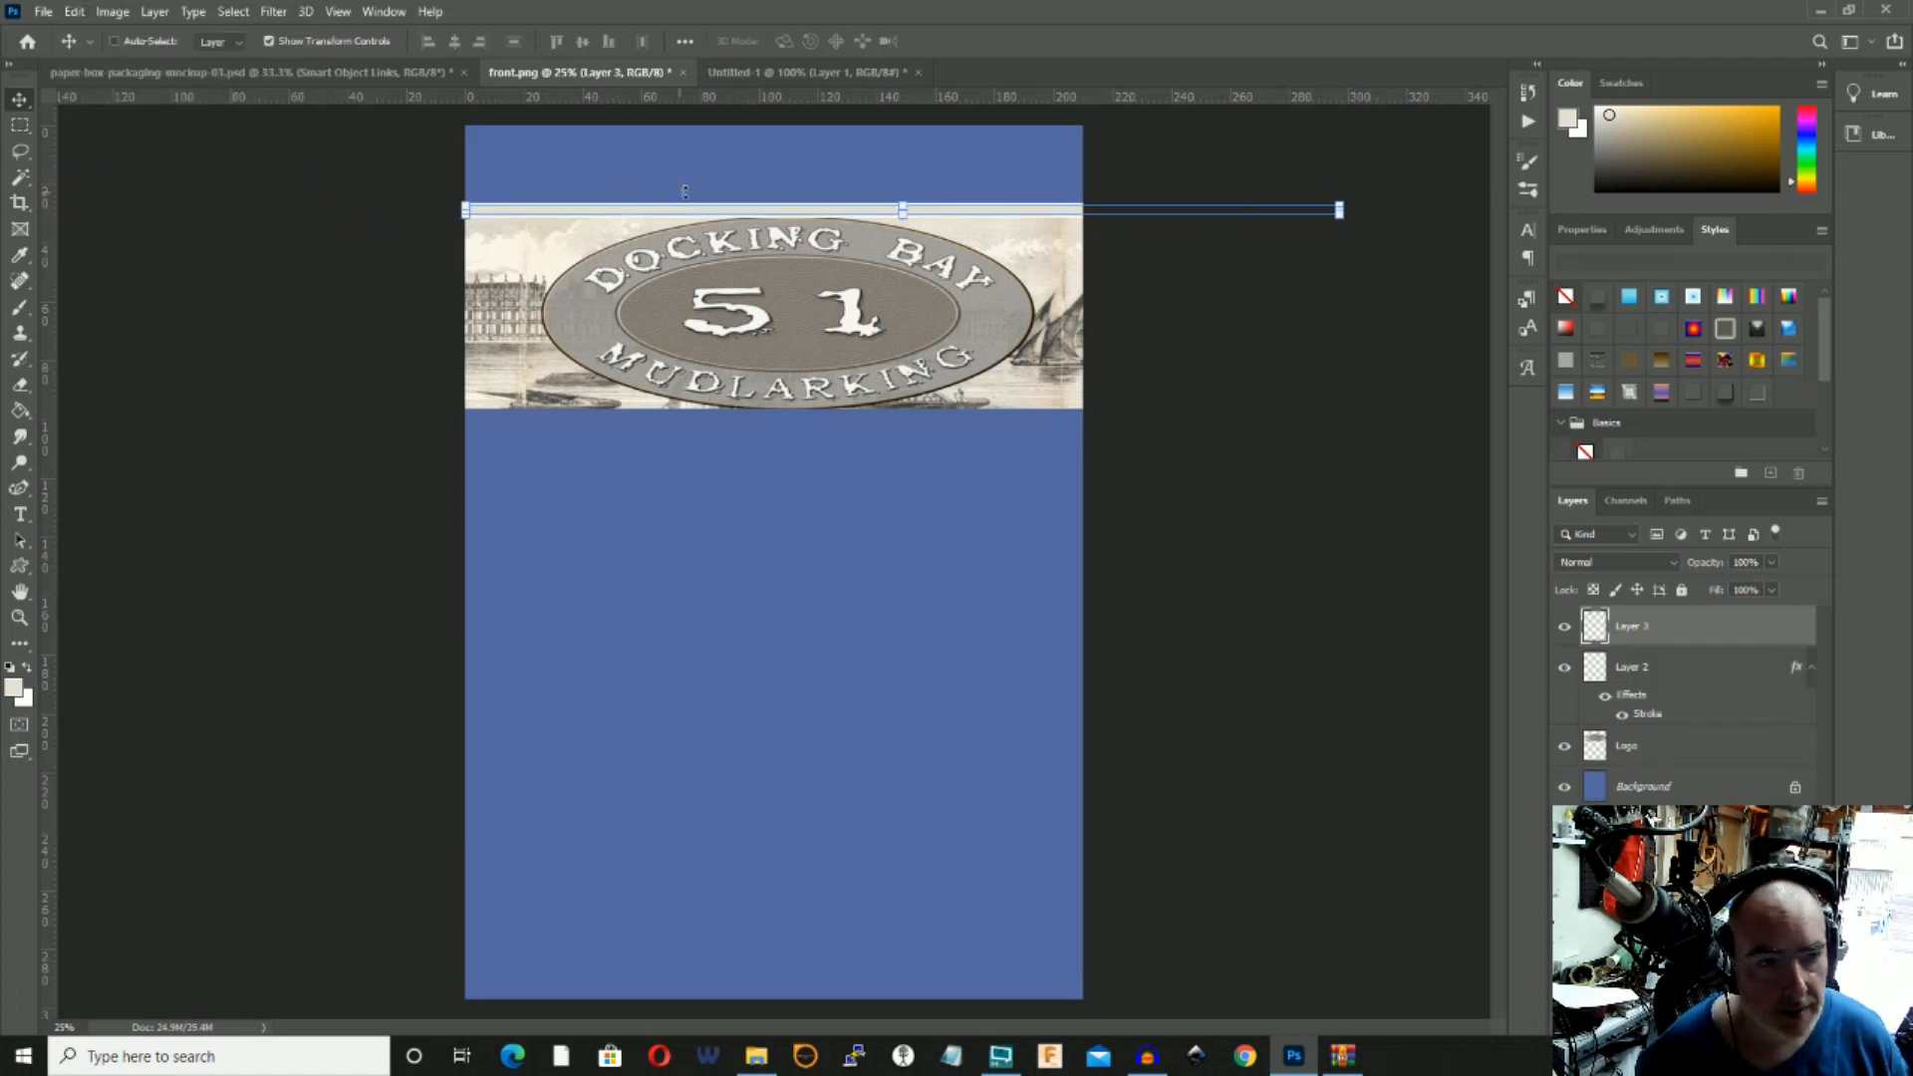
drag(740, 217, 703, 421)
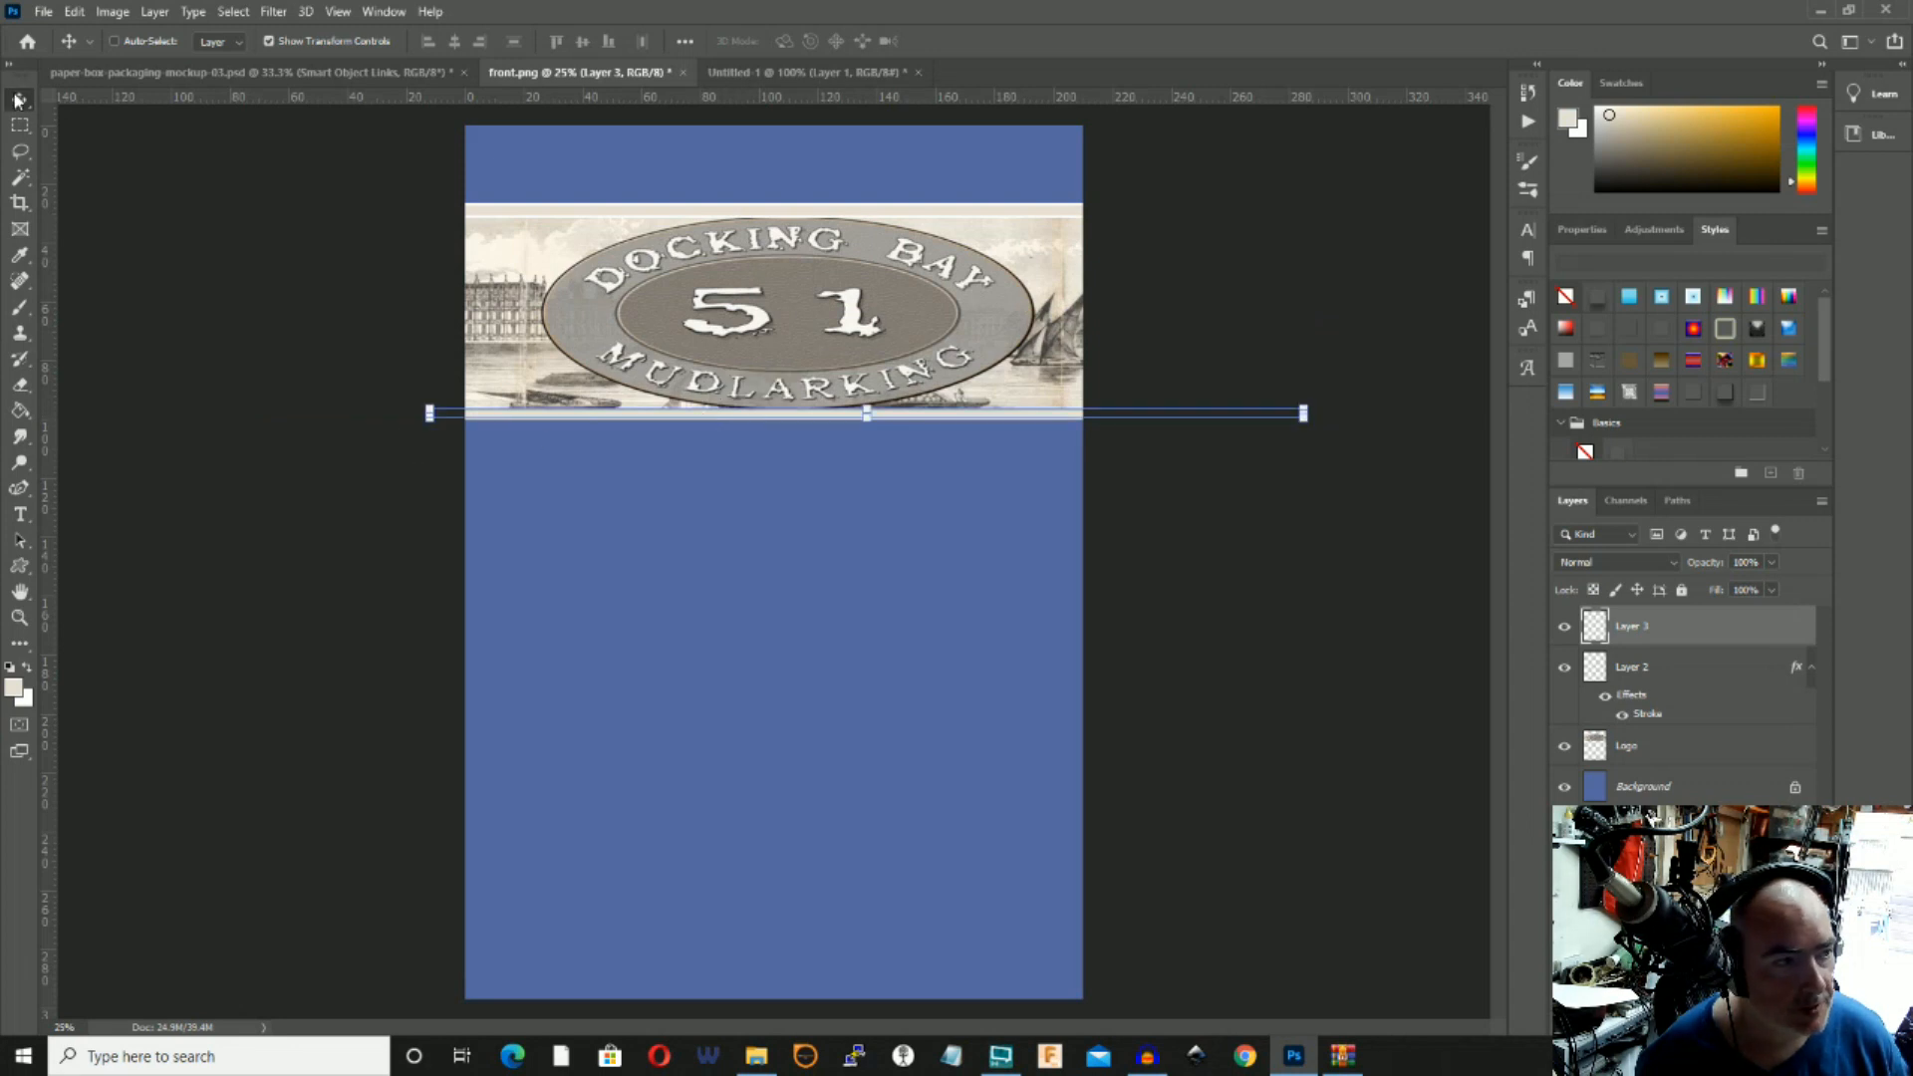
click(19, 126)
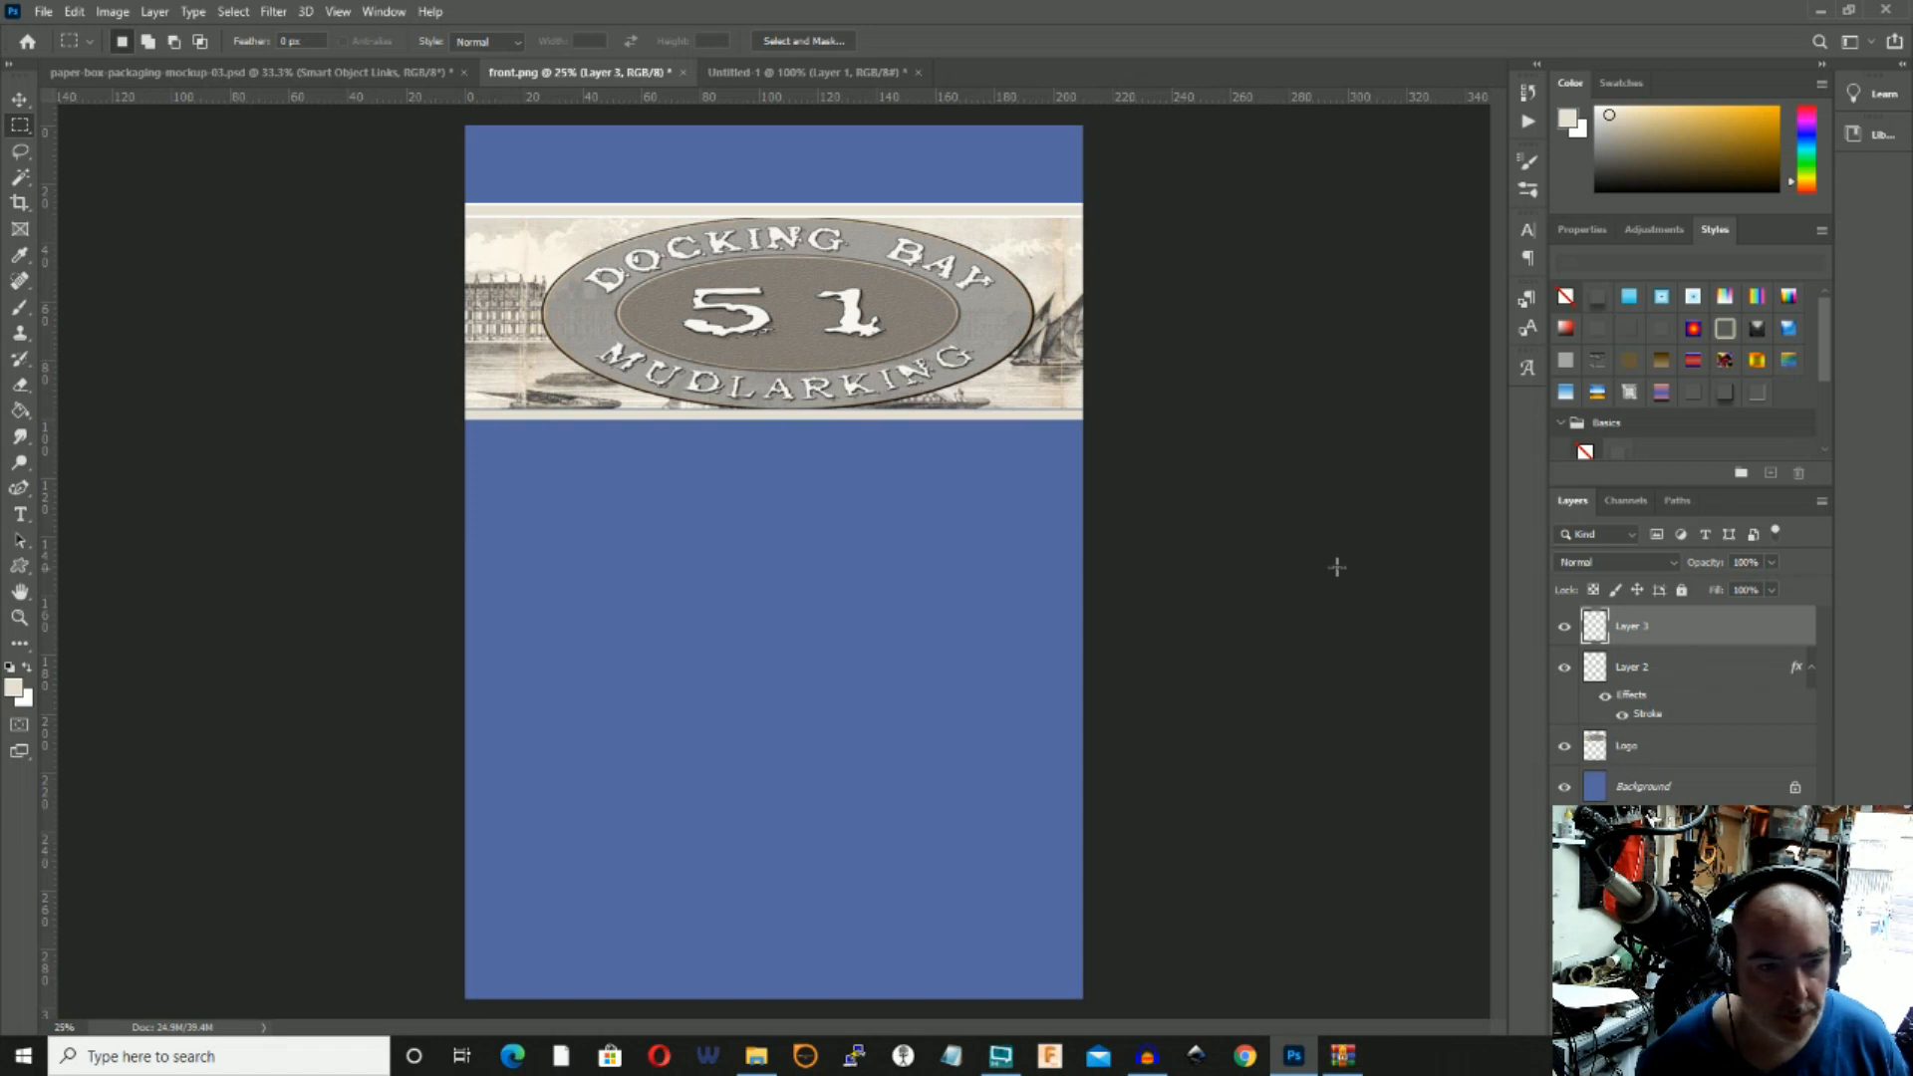
Add a white 10 px Stroke layer style, positioned Outside, to the lower strip on Layer 3.
click(155, 12)
mouse_move(215, 206)
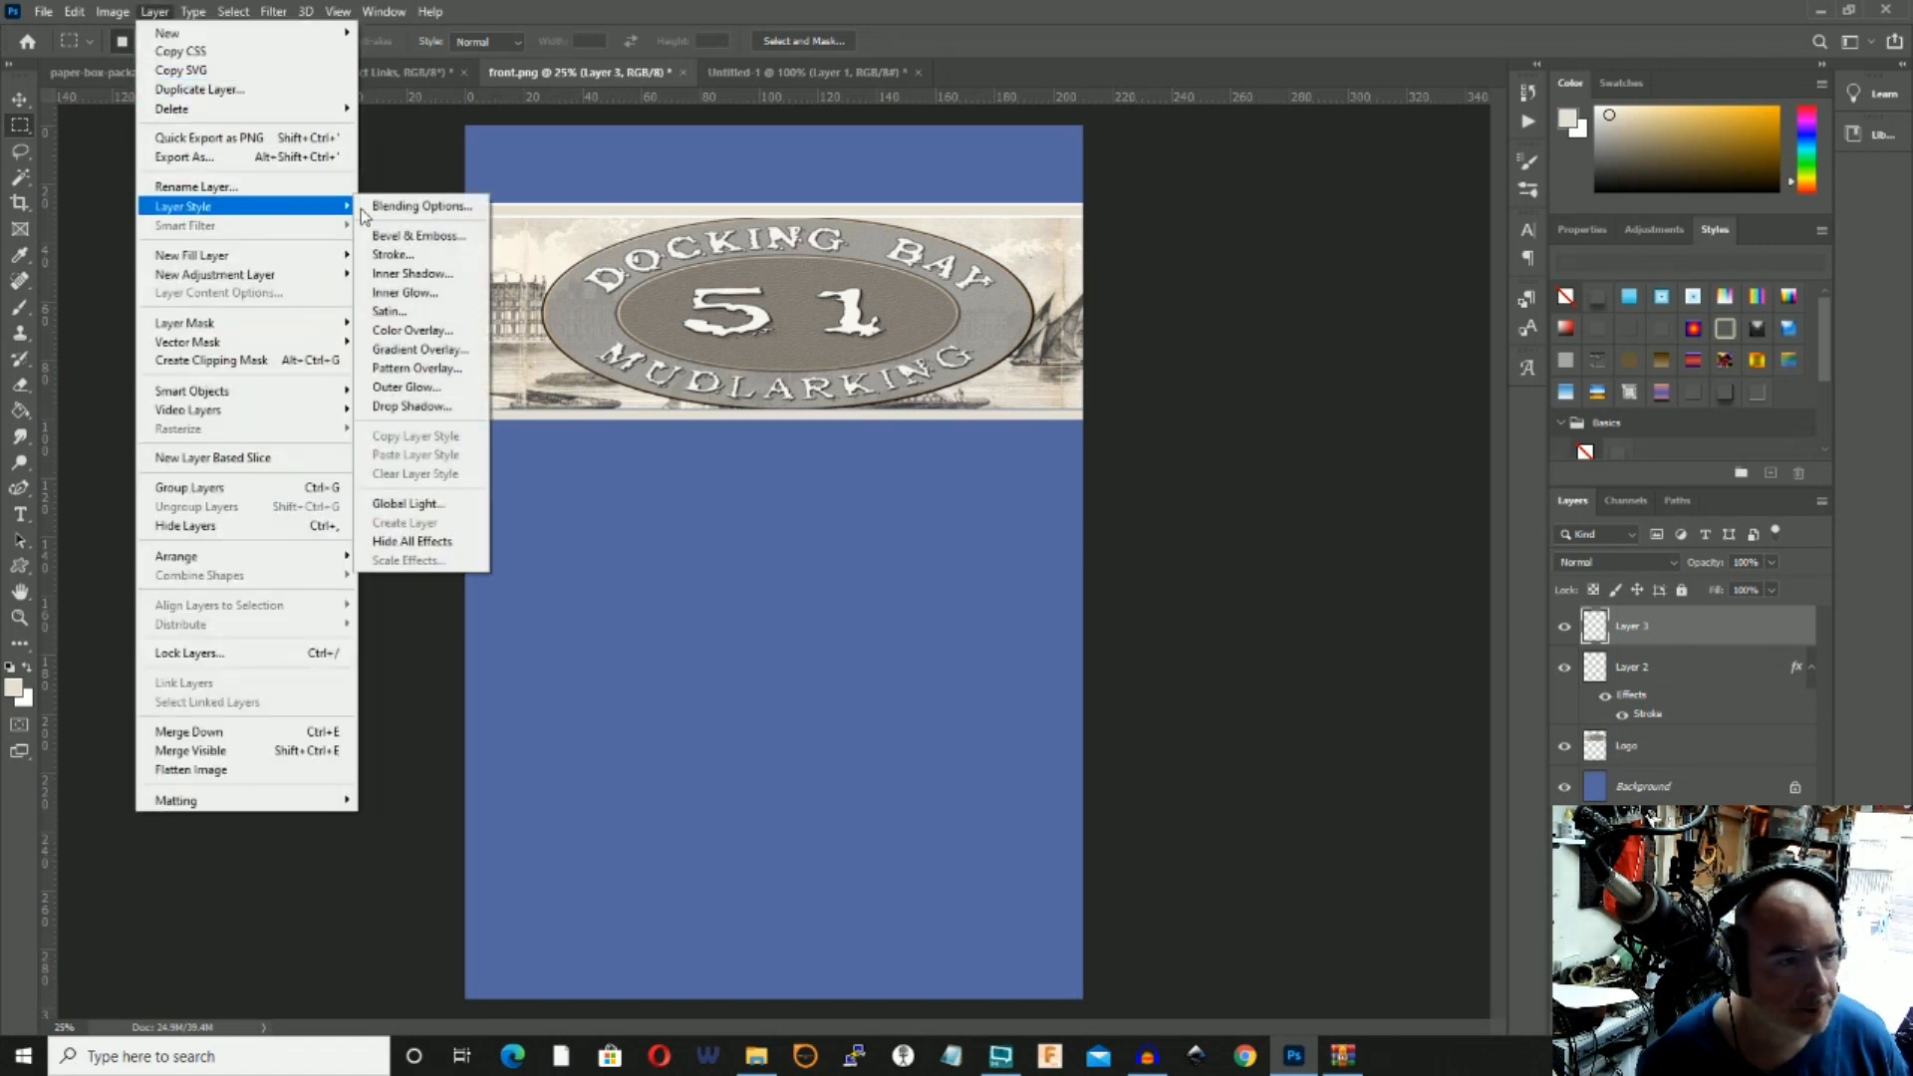
click(412, 255)
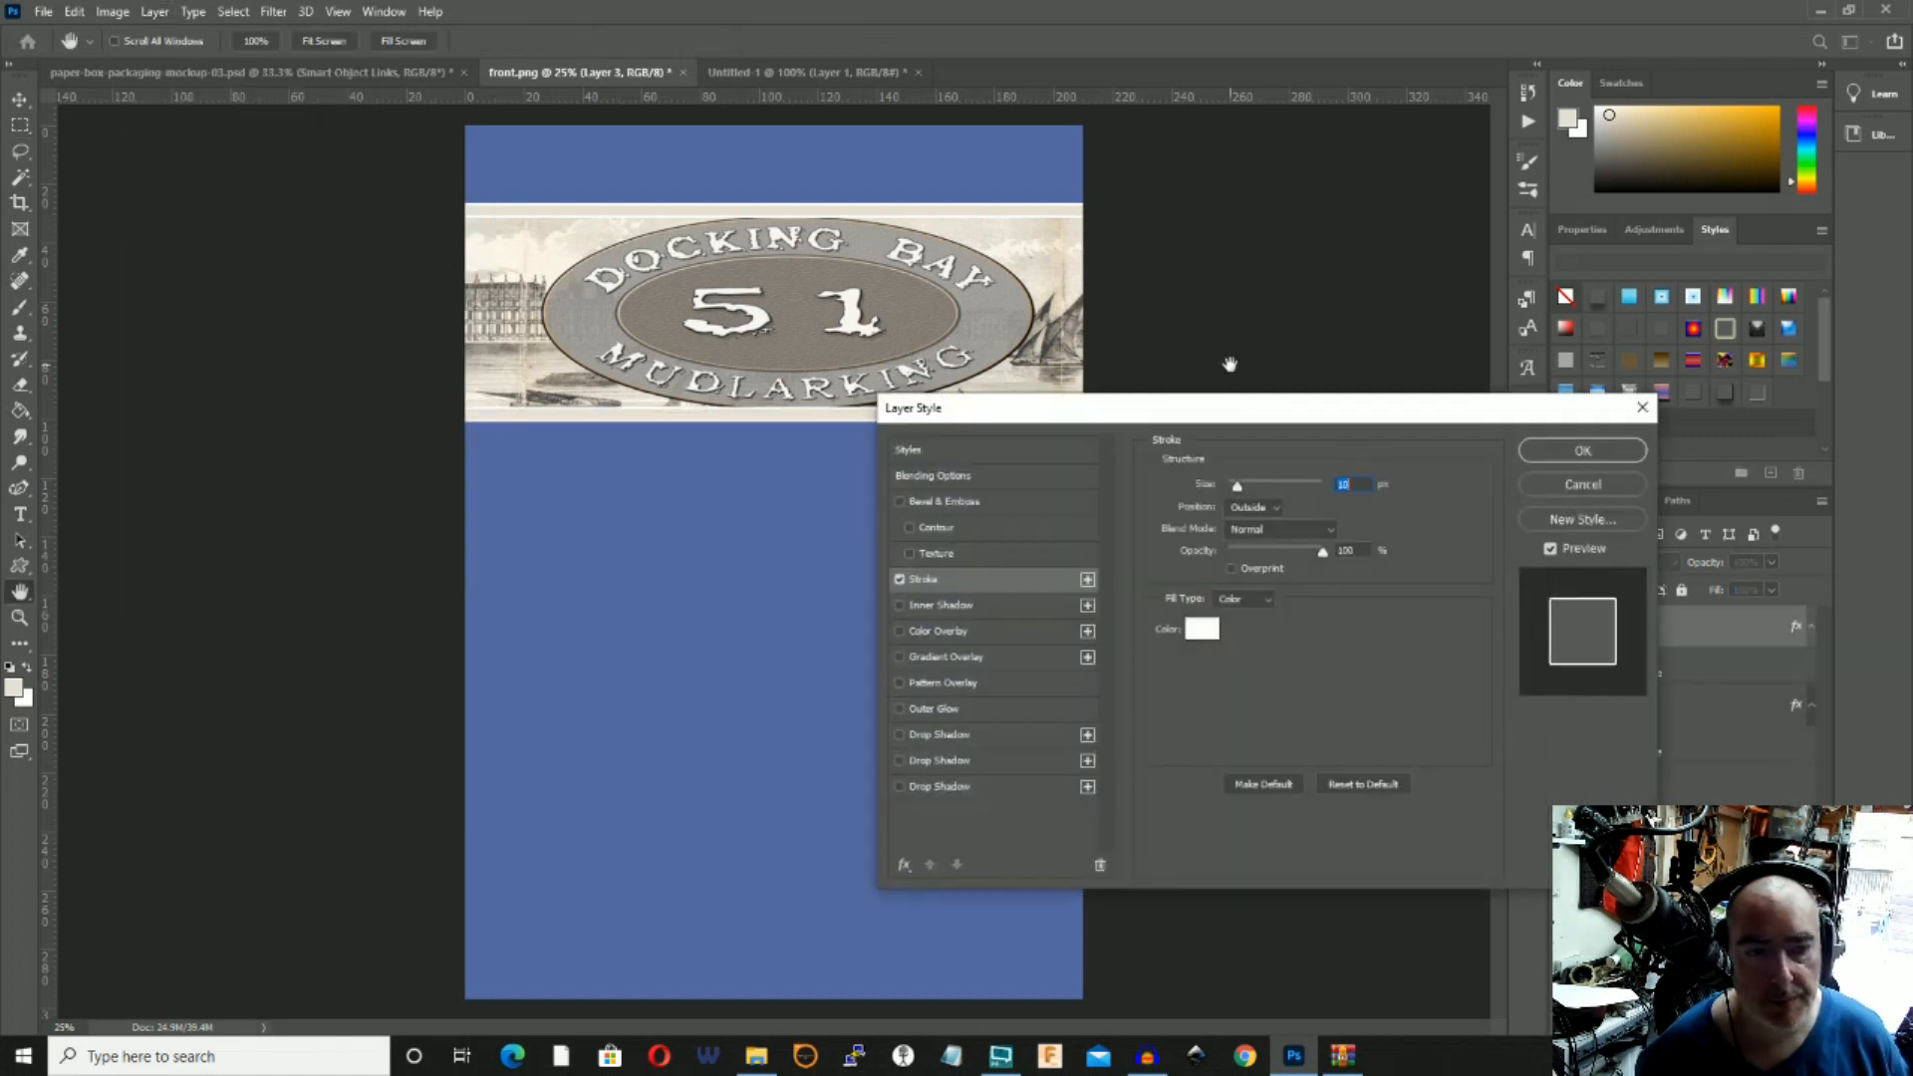
click(1572, 453)
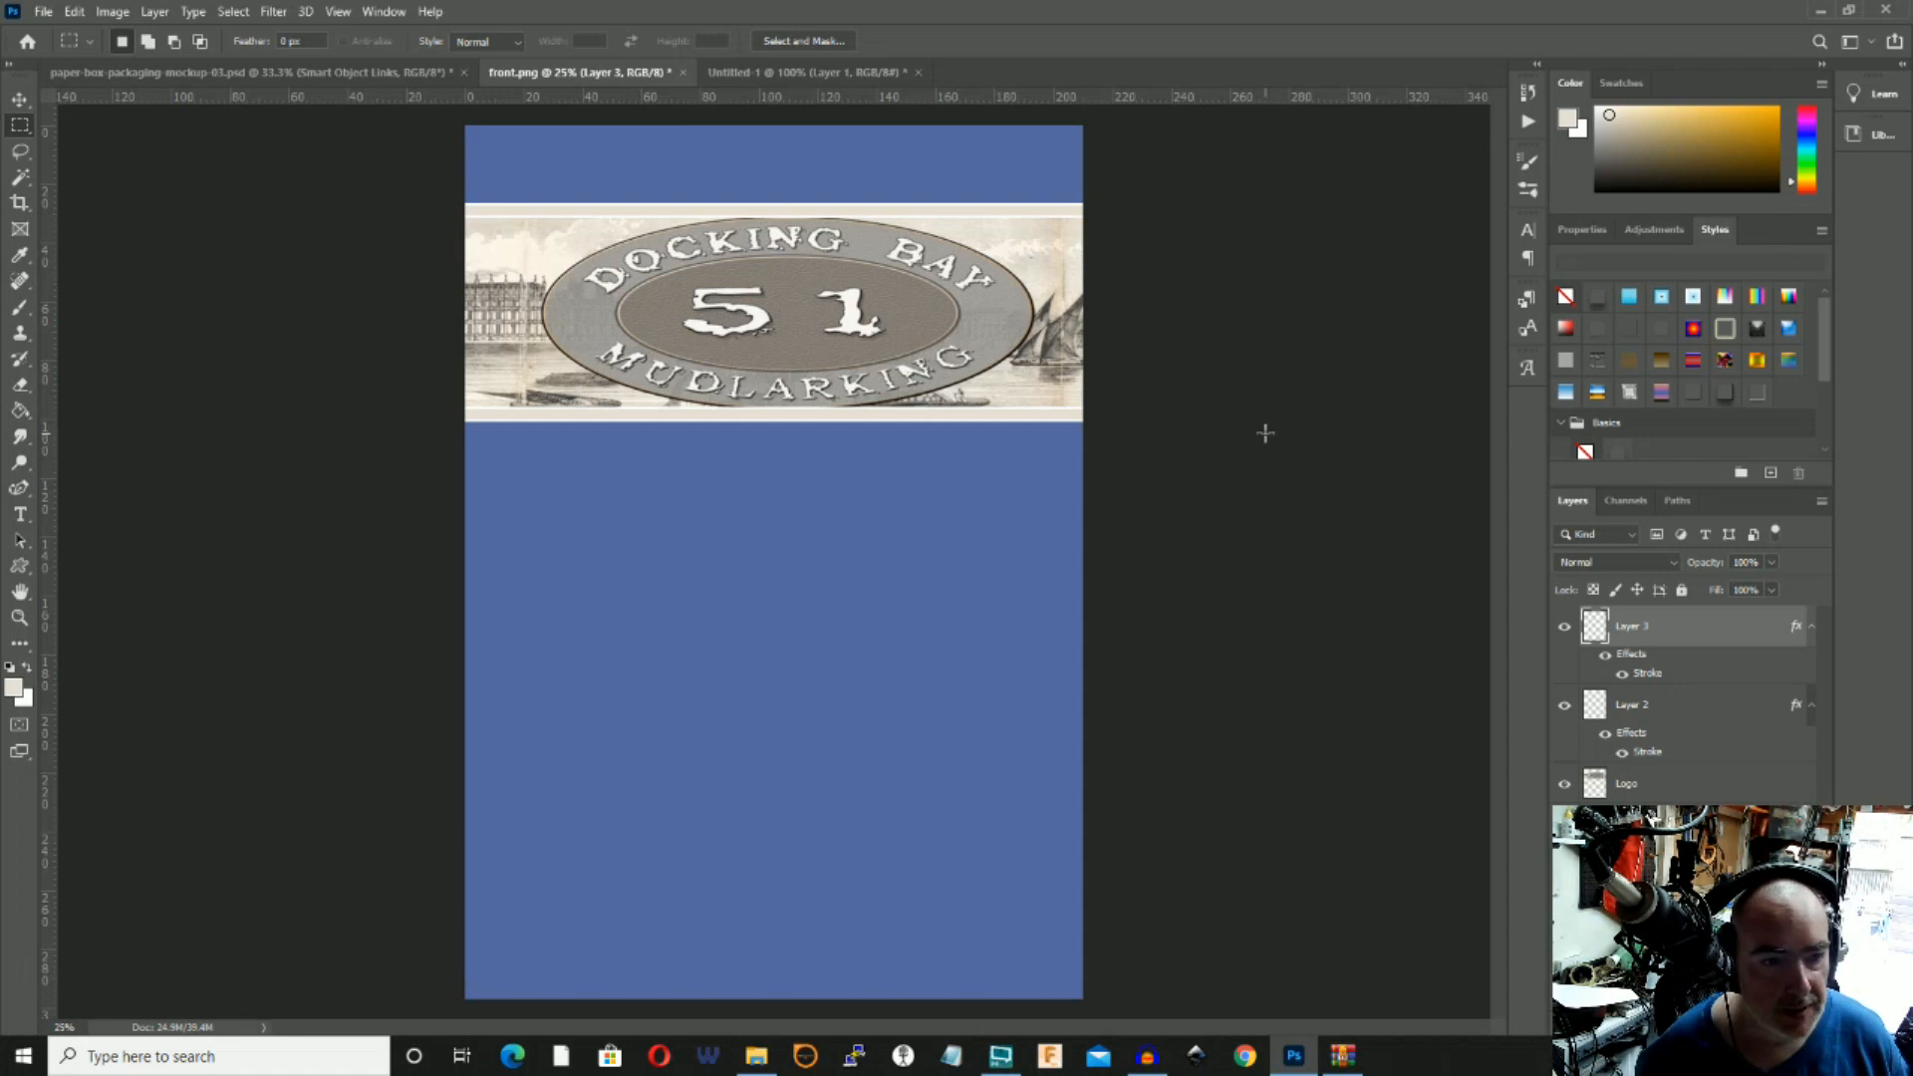
Nudge the lower strip vertically to fine-tune its alignment with the banner's lower edge.
click(19, 98)
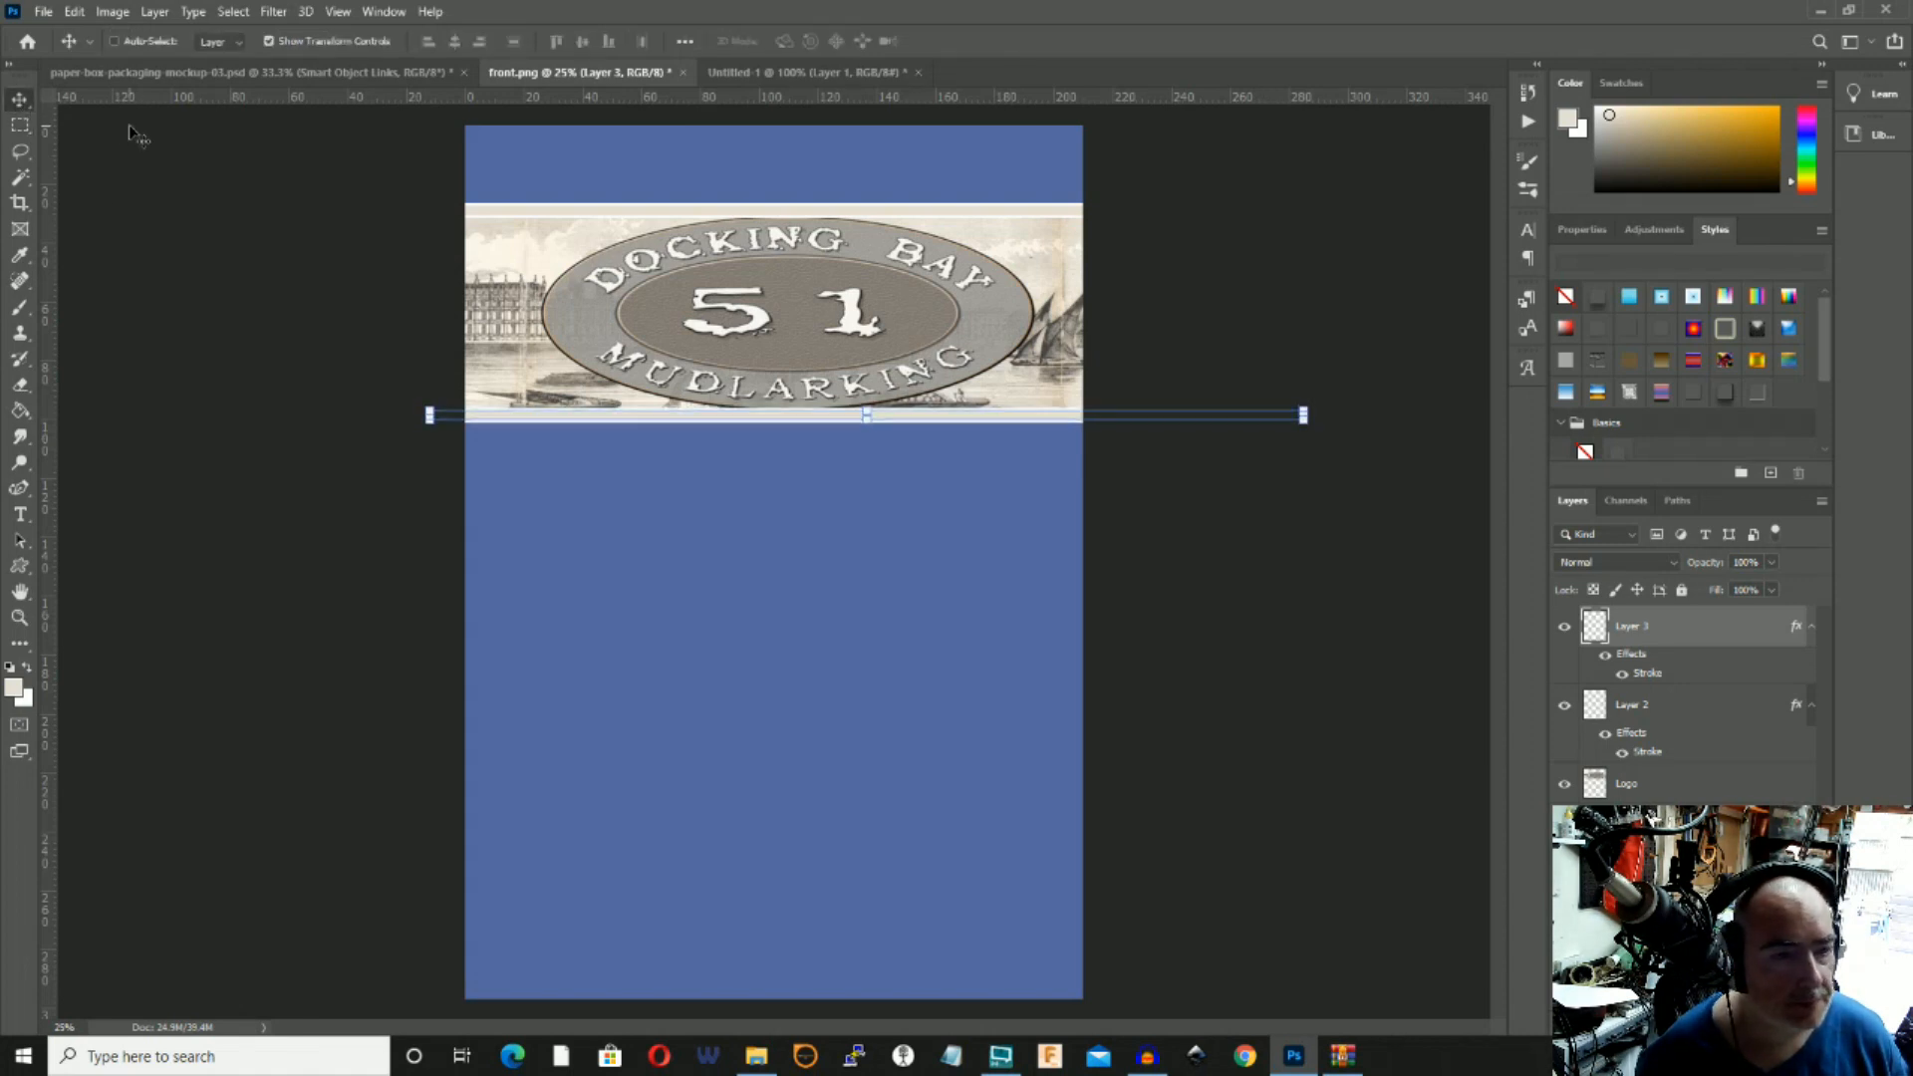
key(Up)
key(Up)
key(Up)
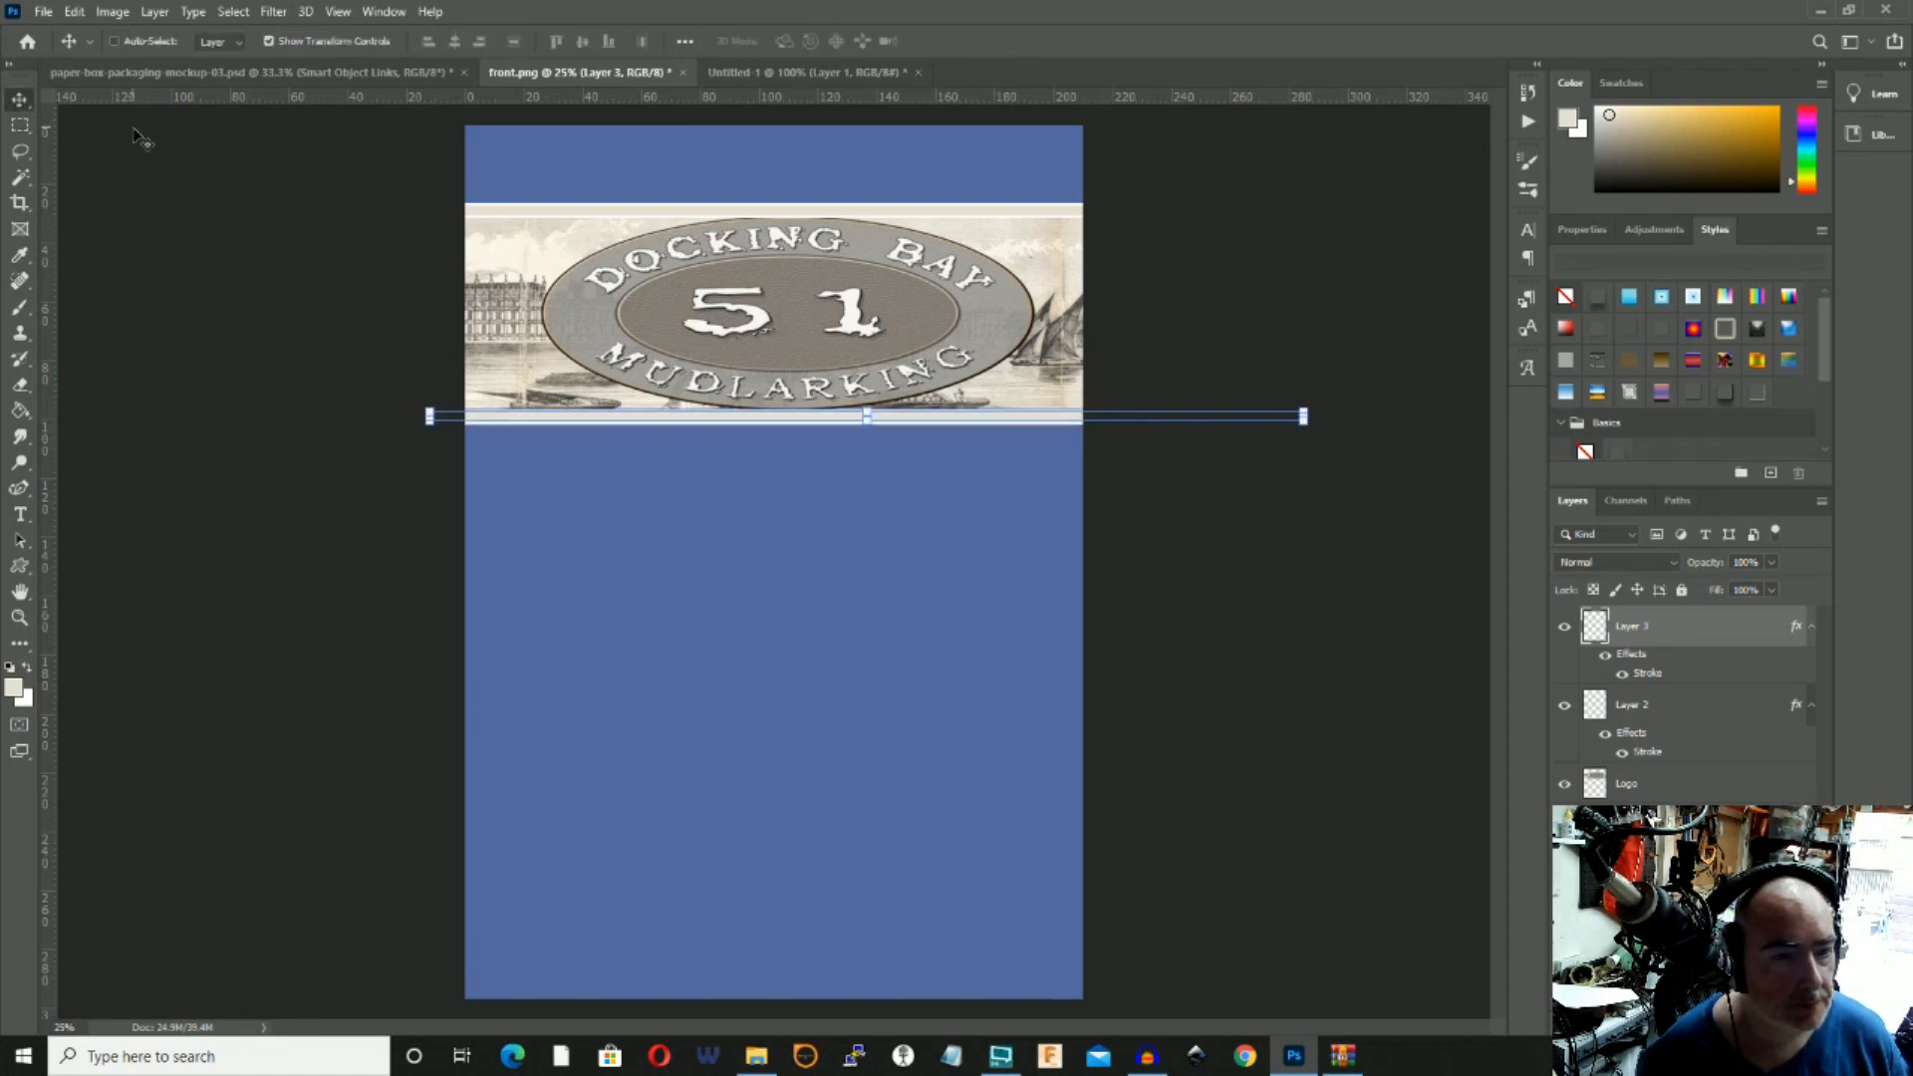
click(21, 127)
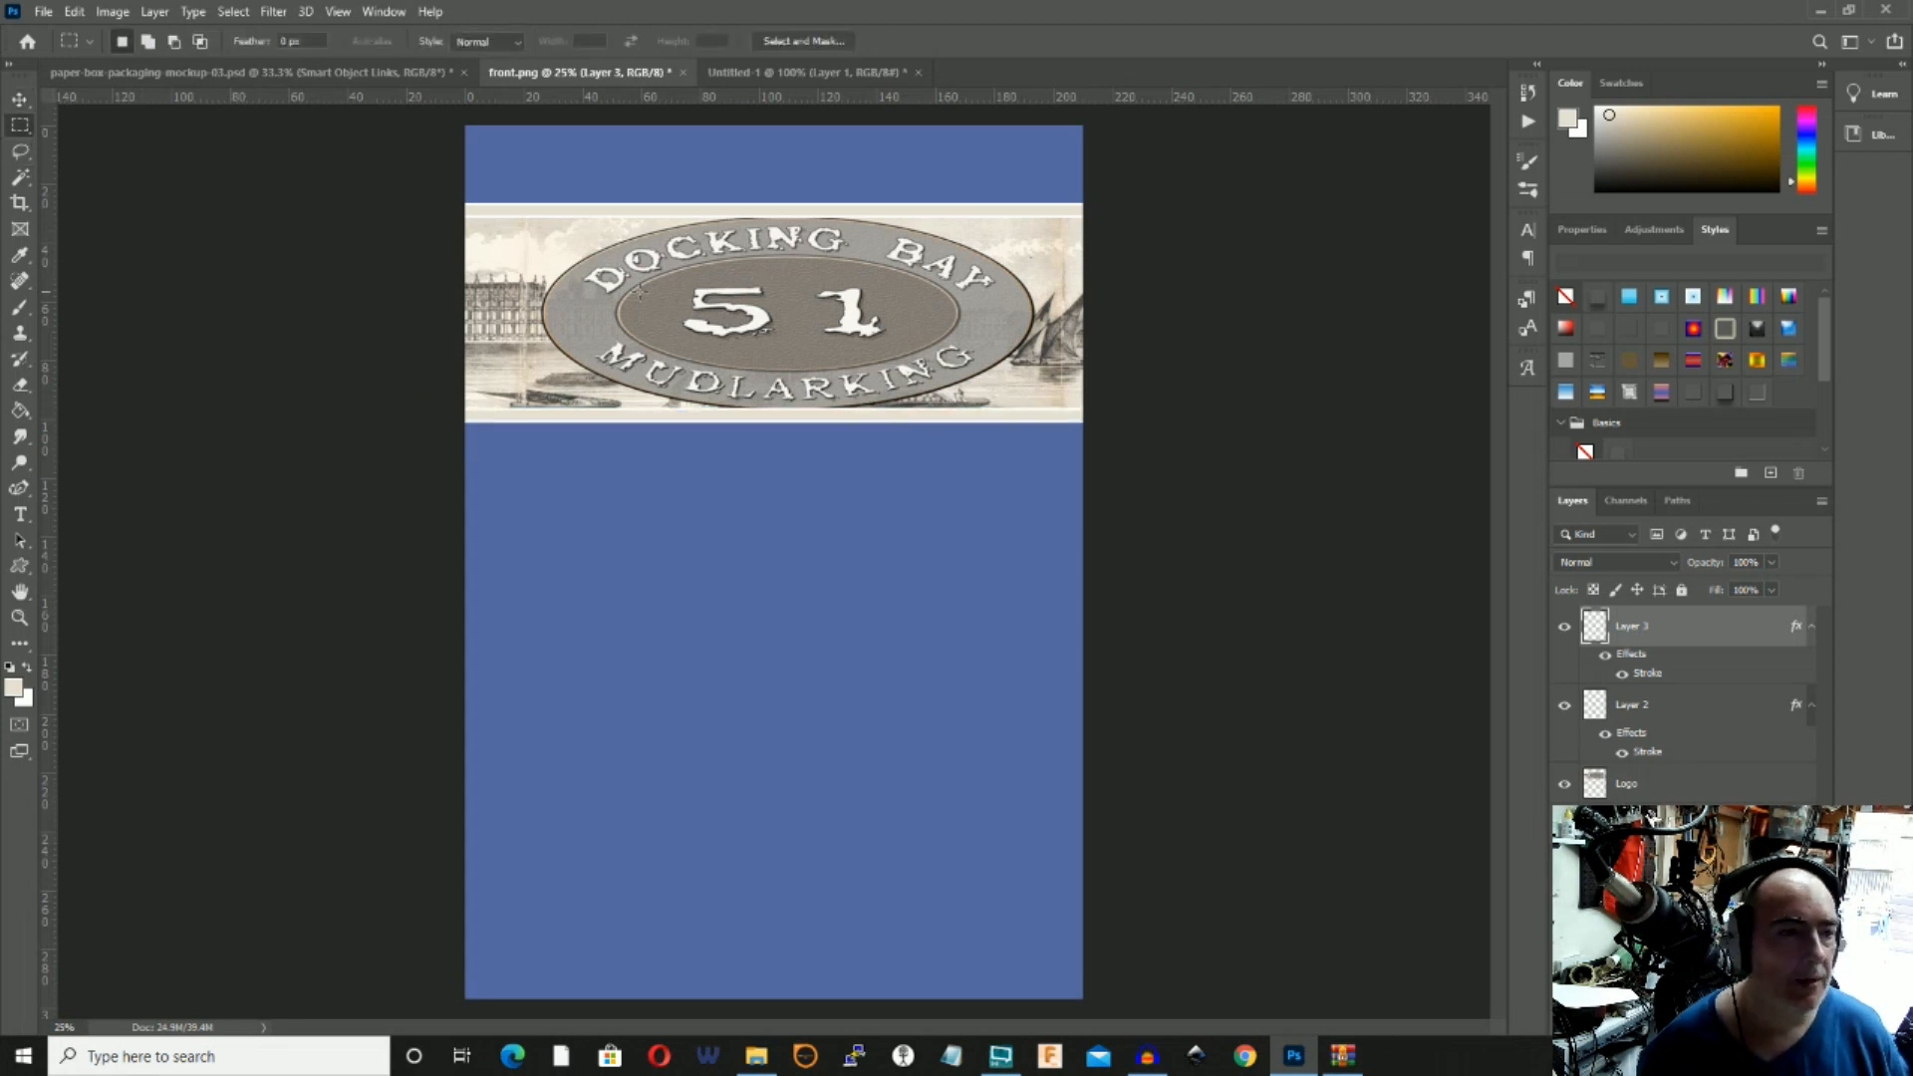
Merge the two strip layers into one layer and rename it "Stripes Horizonal".
shift+click(1700, 704)
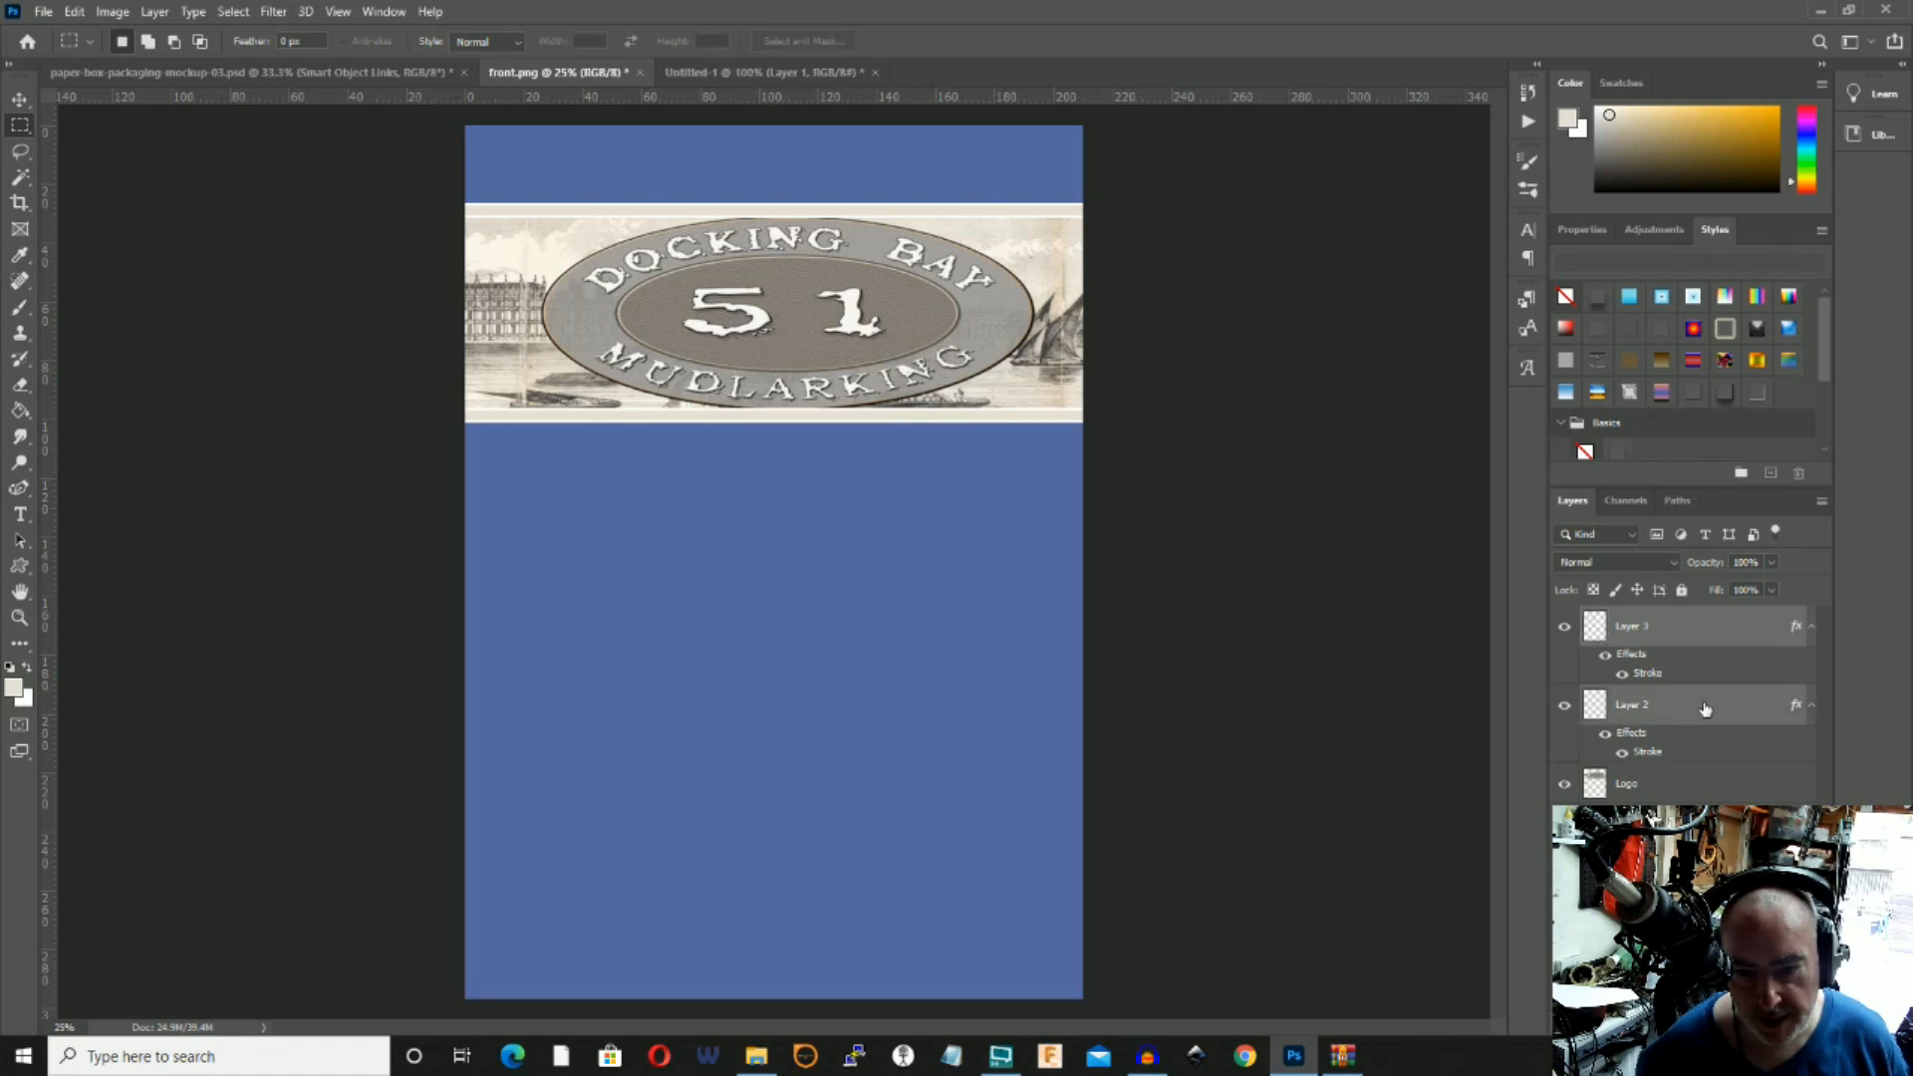
right_click(1705, 708)
click(1506, 791)
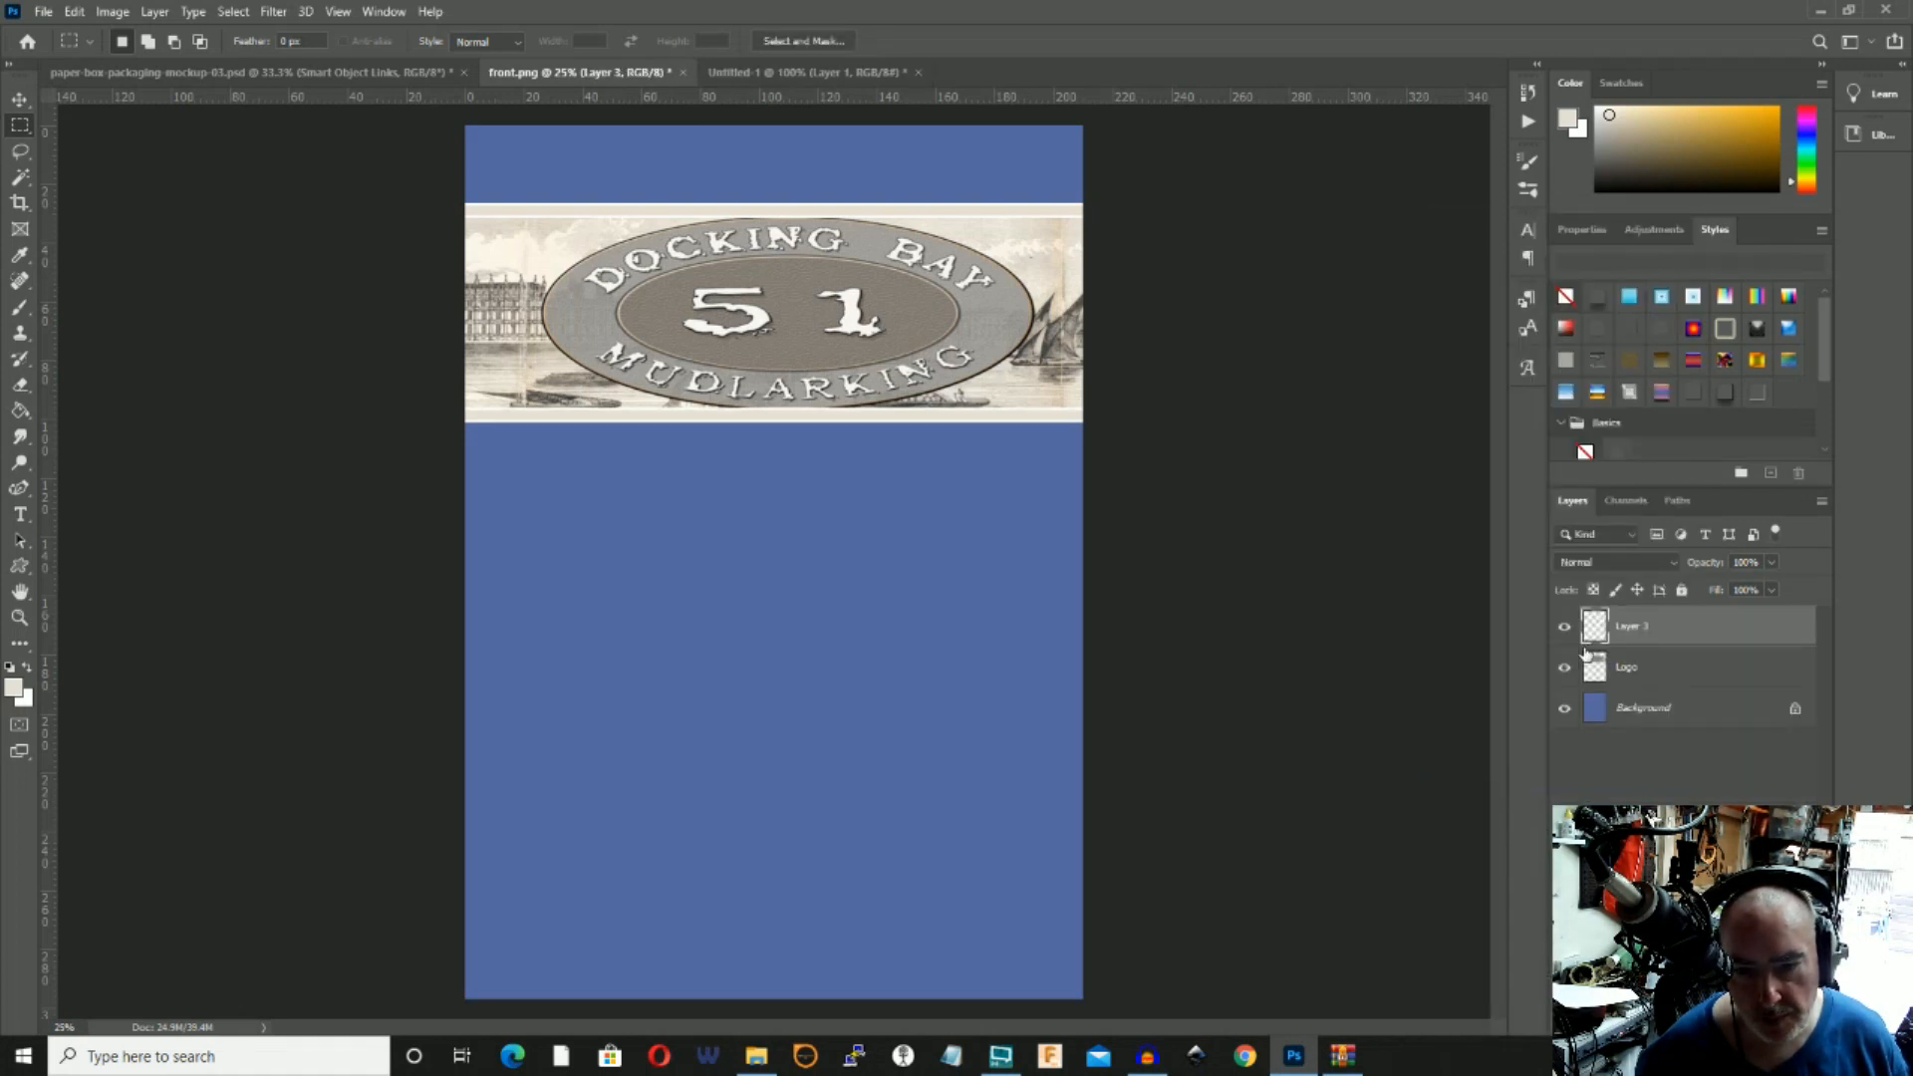
double_click(1633, 627)
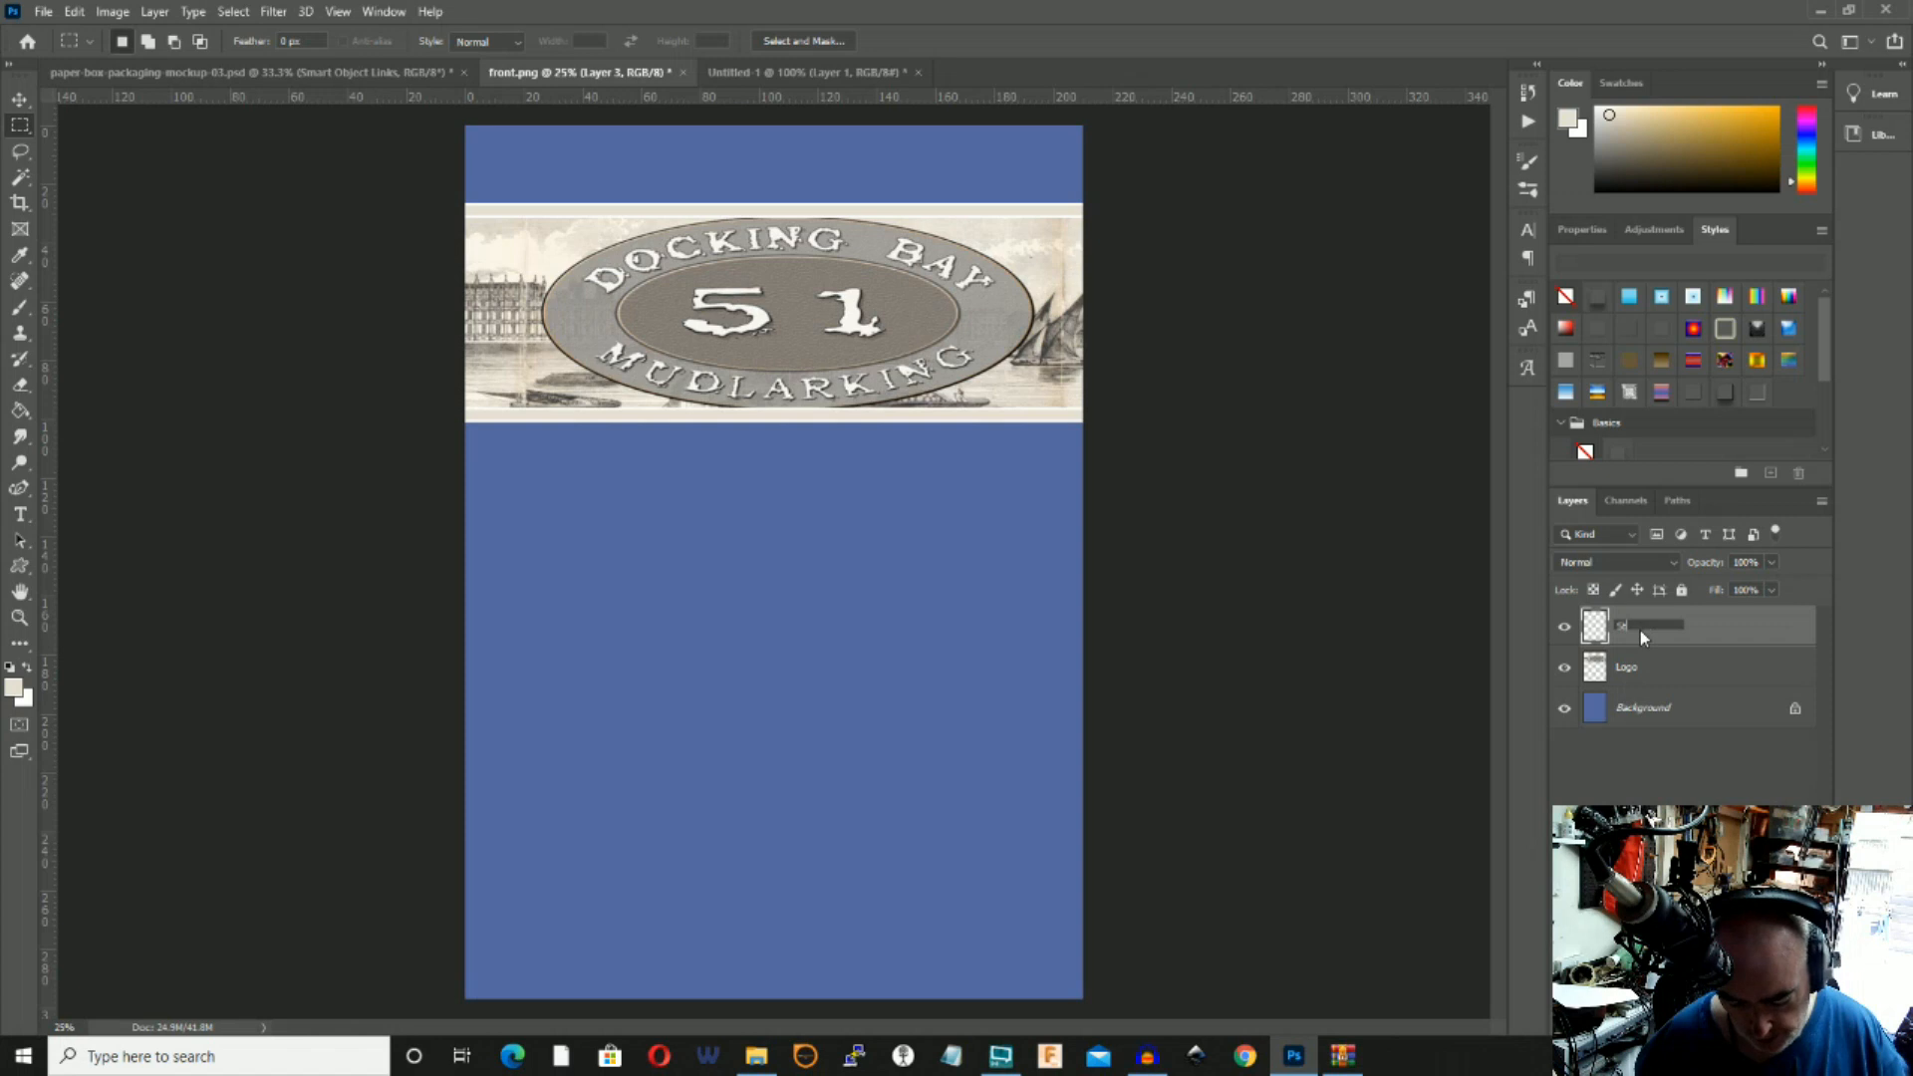
text(Stripes Horizontal)
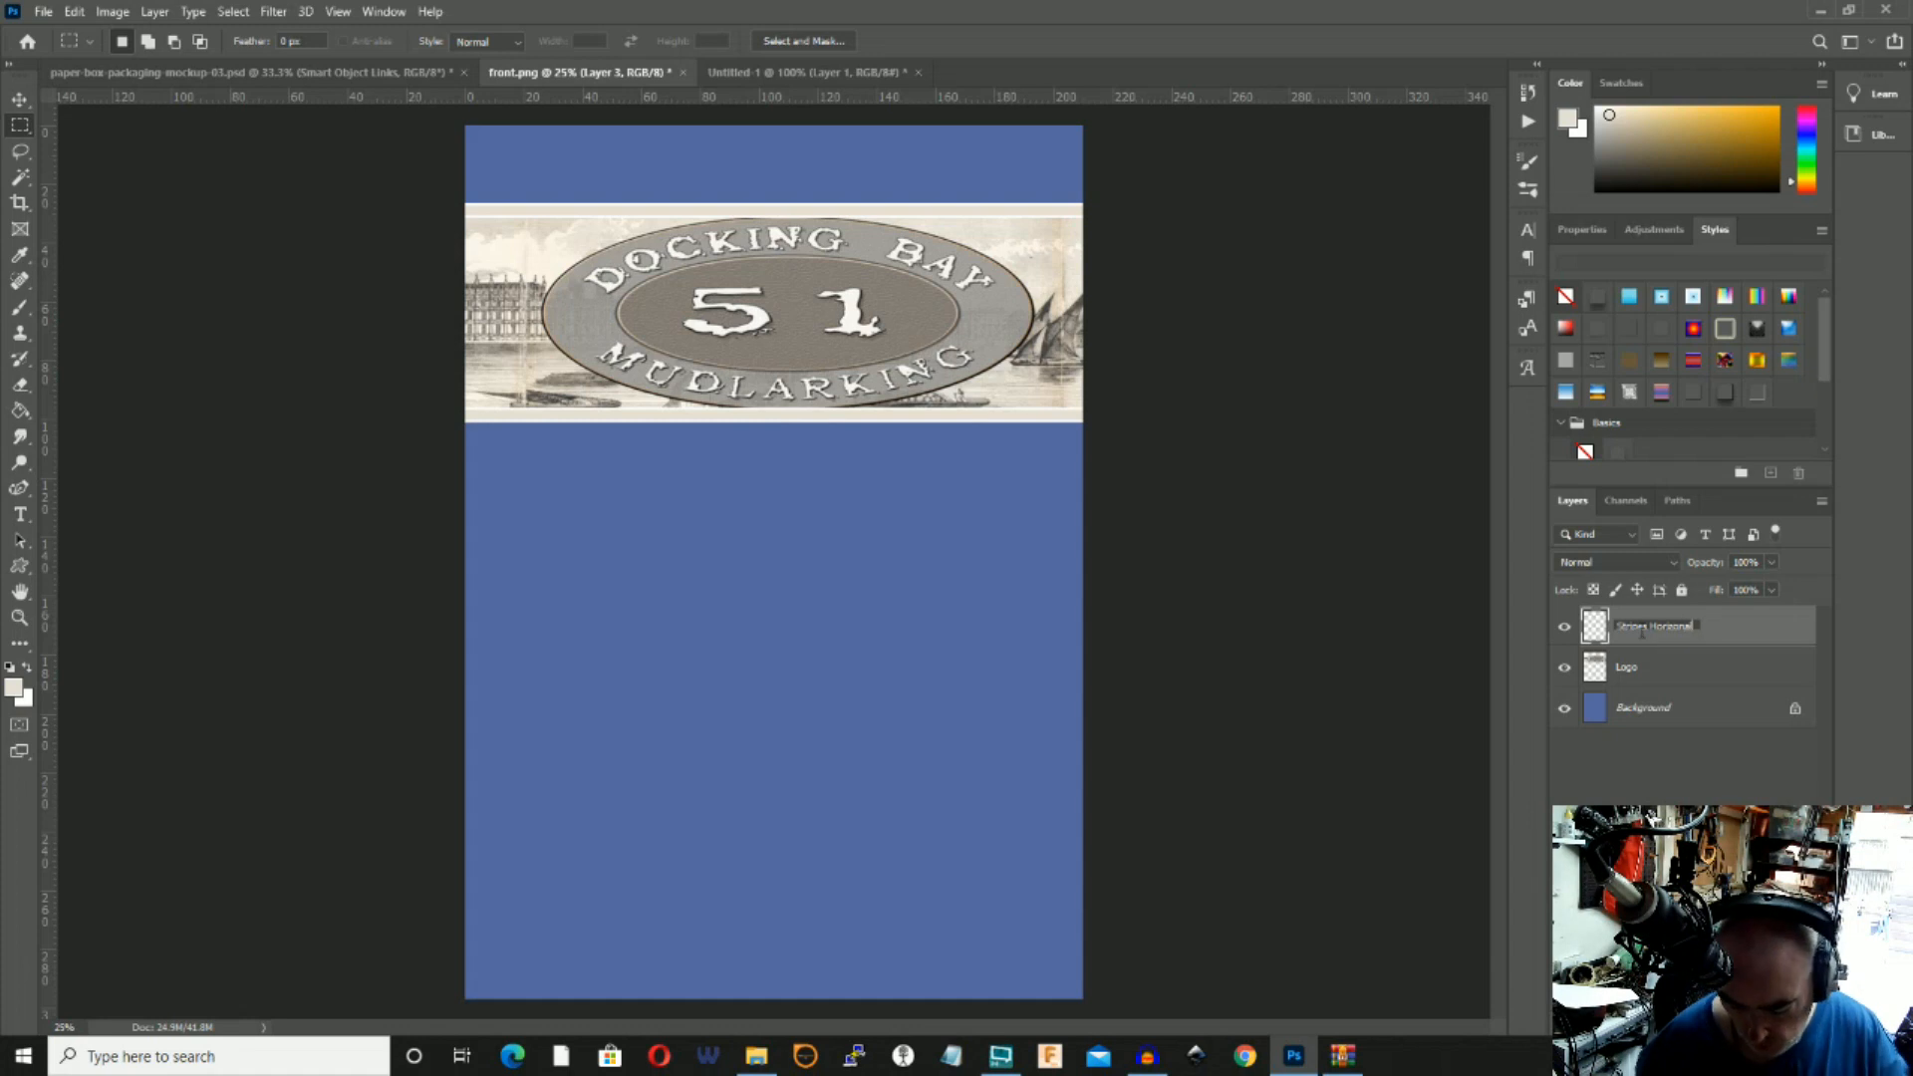
key(Return)
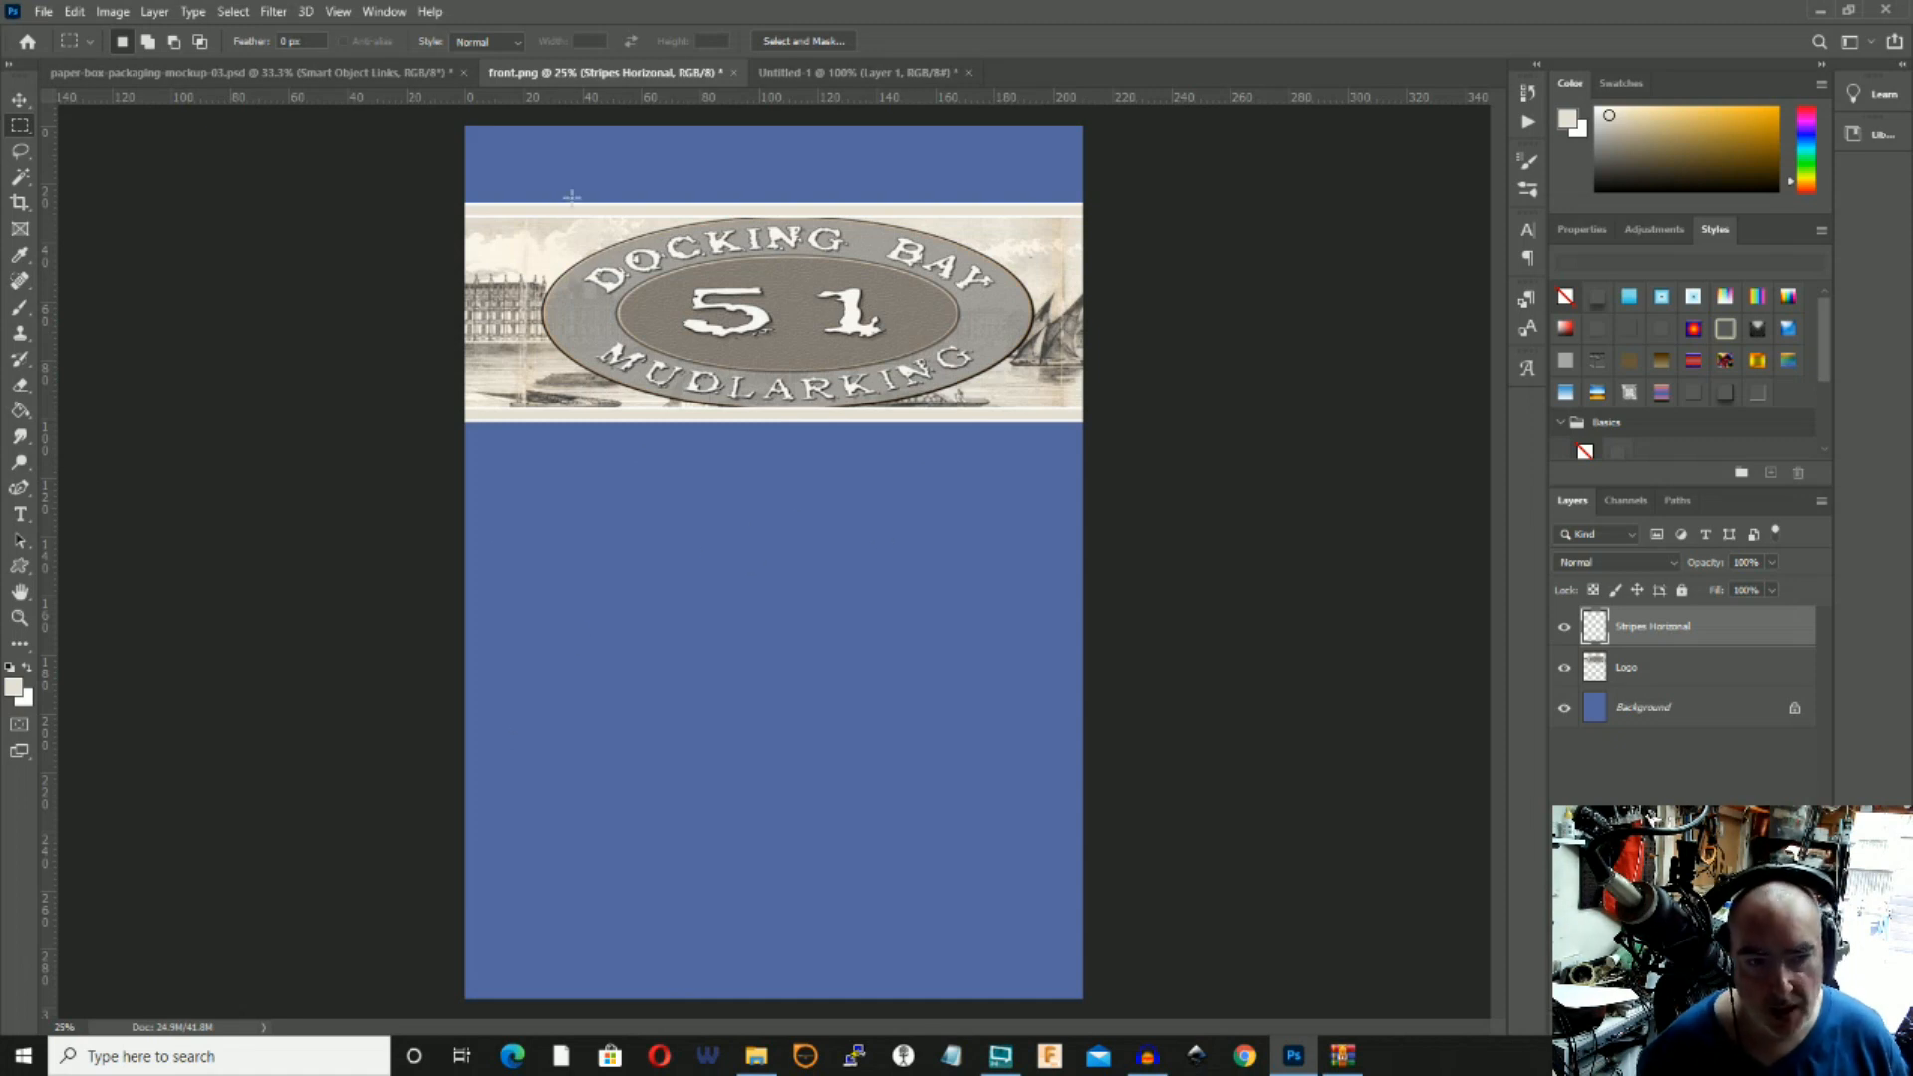
Open the photo mud 1.jpg from the DB51 Box folder.
click(47, 17)
click(75, 47)
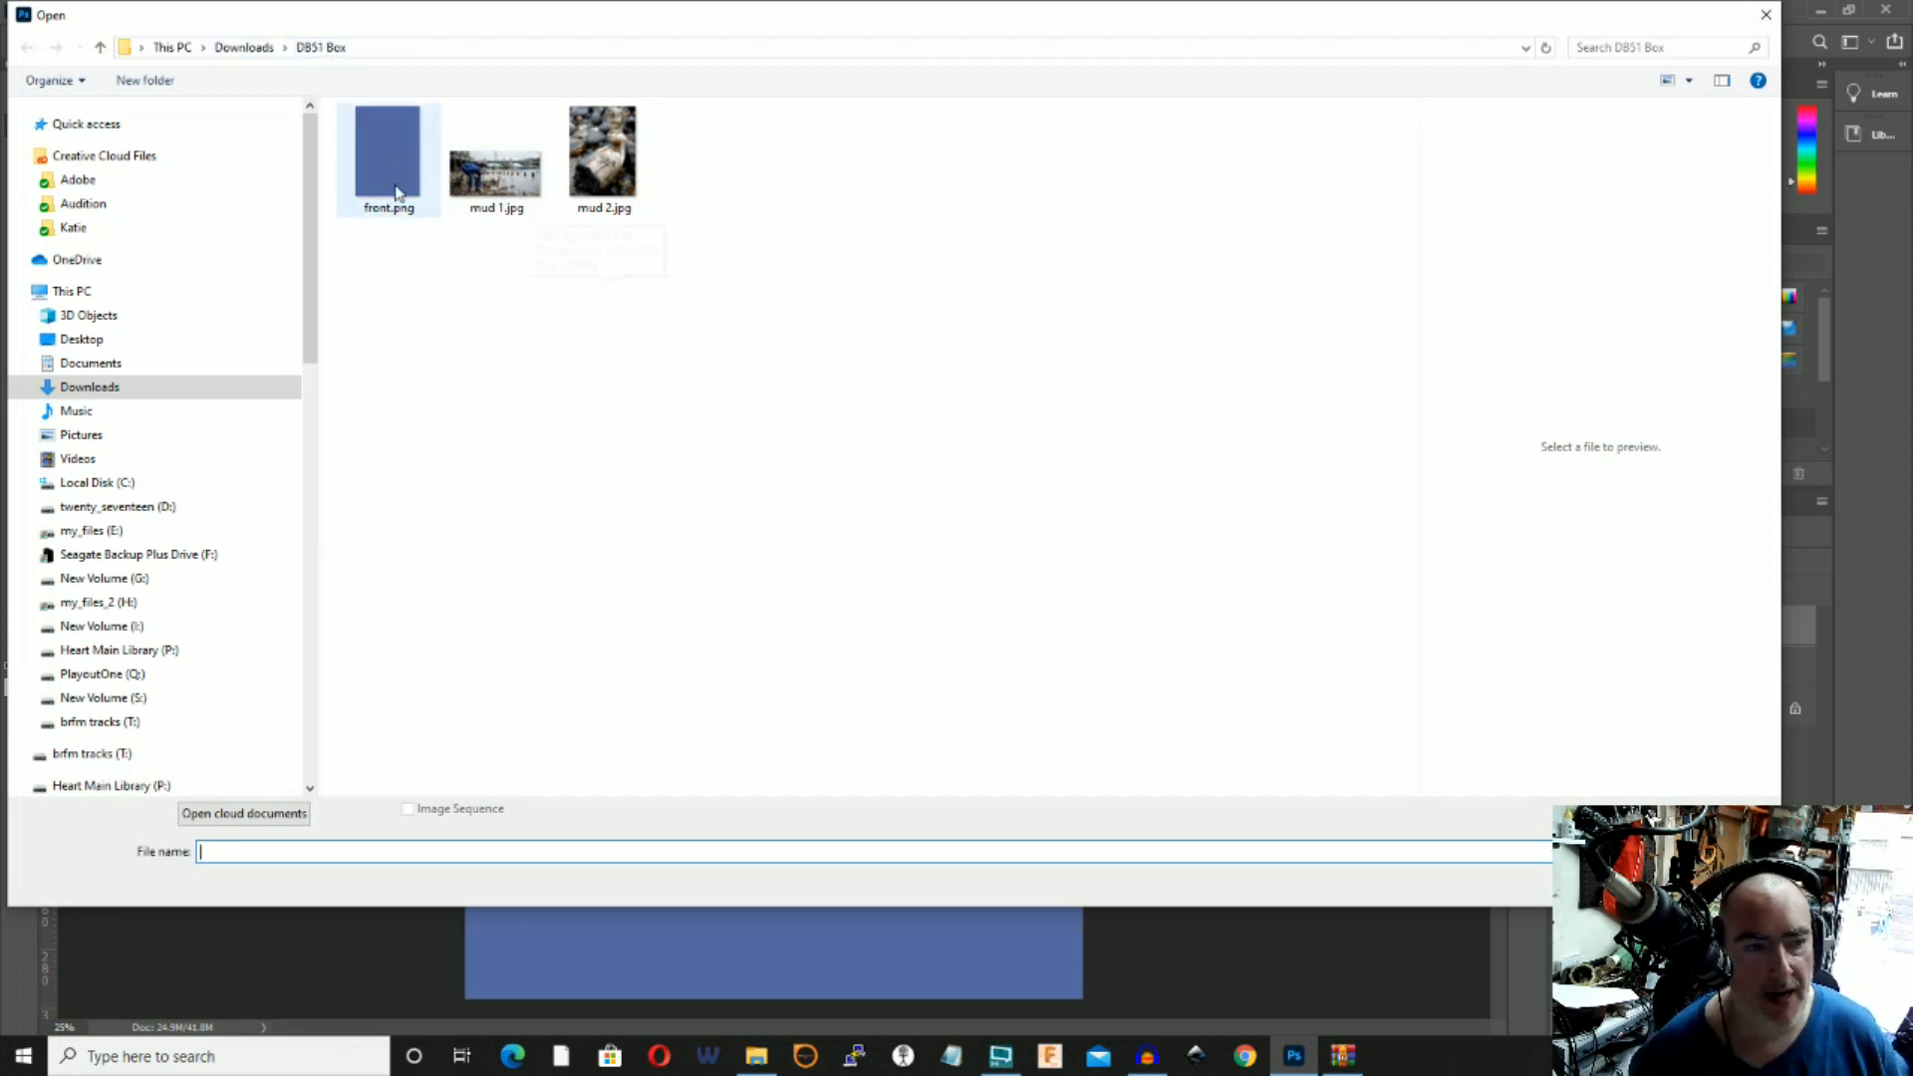
click(490, 184)
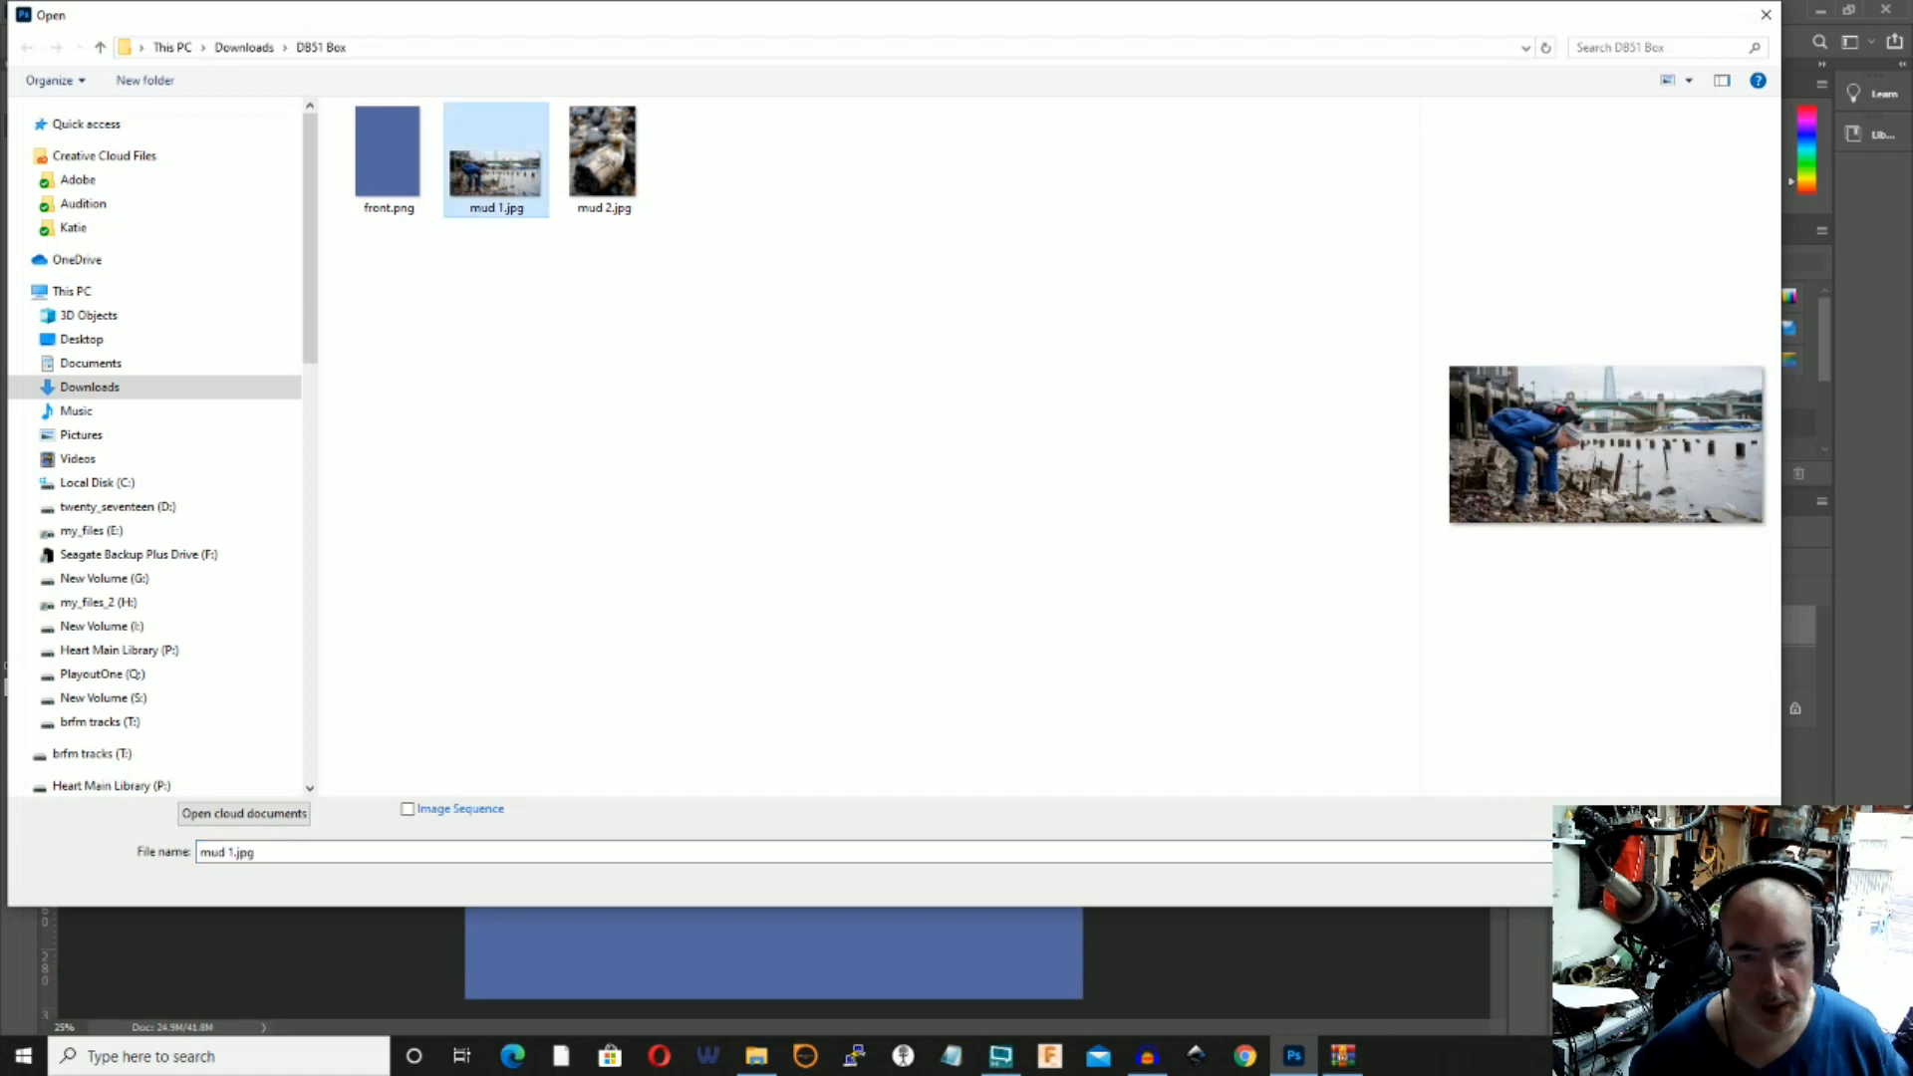
click(1624, 882)
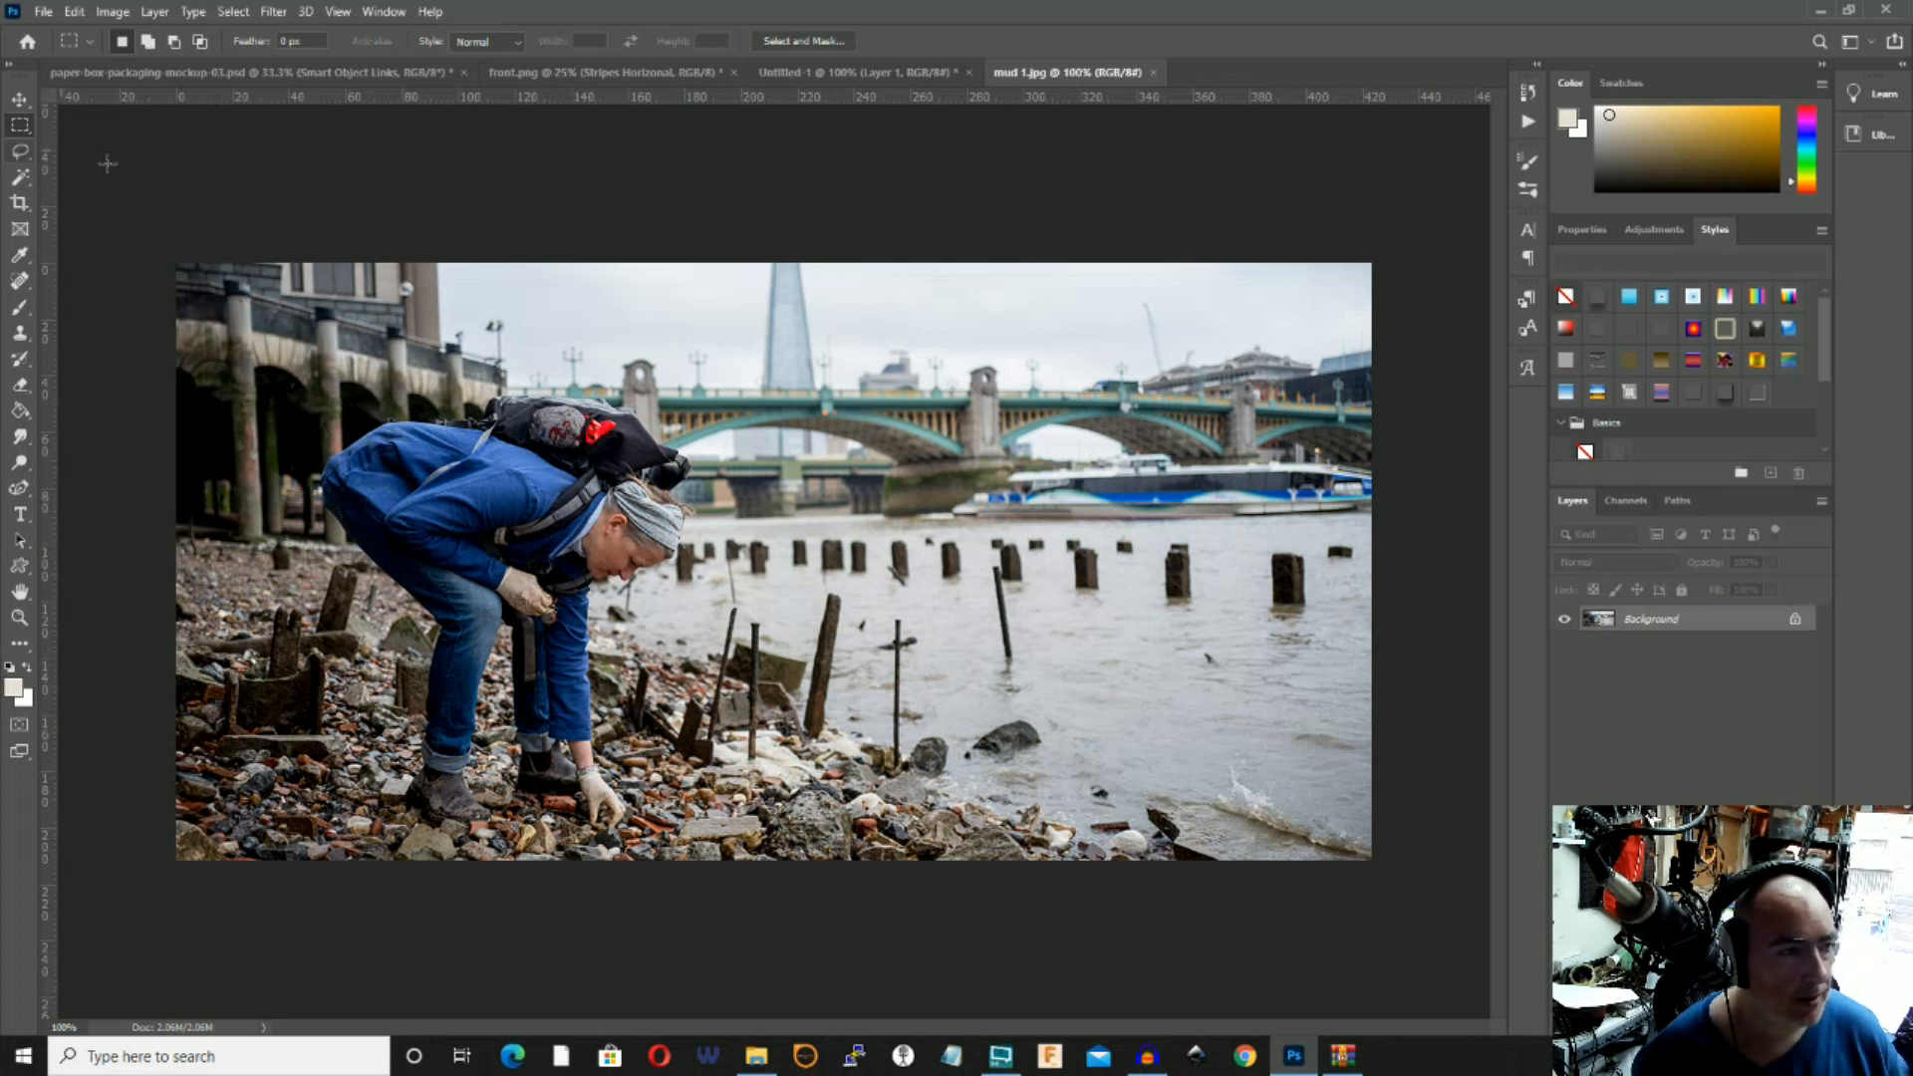
Copy the entire mud 1.jpg photo, close its document, and paste the photo into front.png.
drag(166, 264, 1407, 819)
click(75, 12)
click(100, 150)
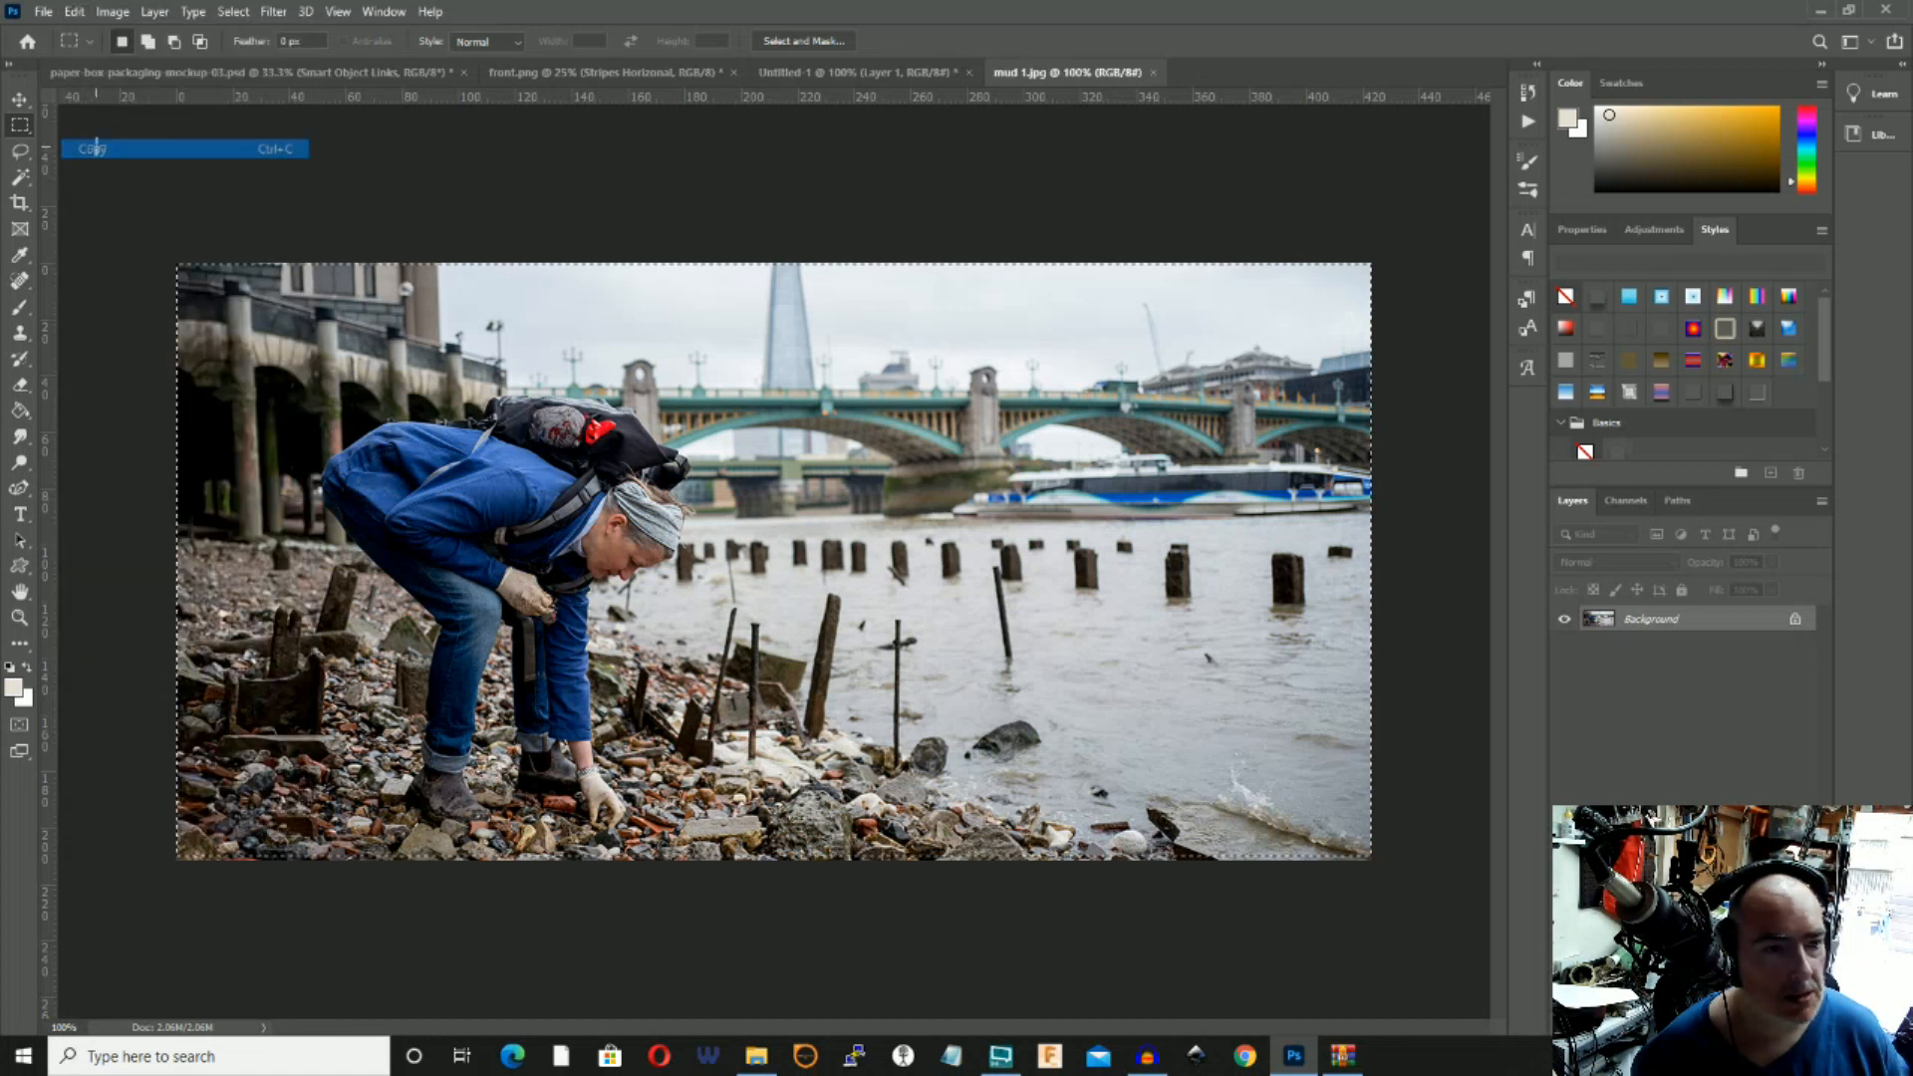
click(1154, 71)
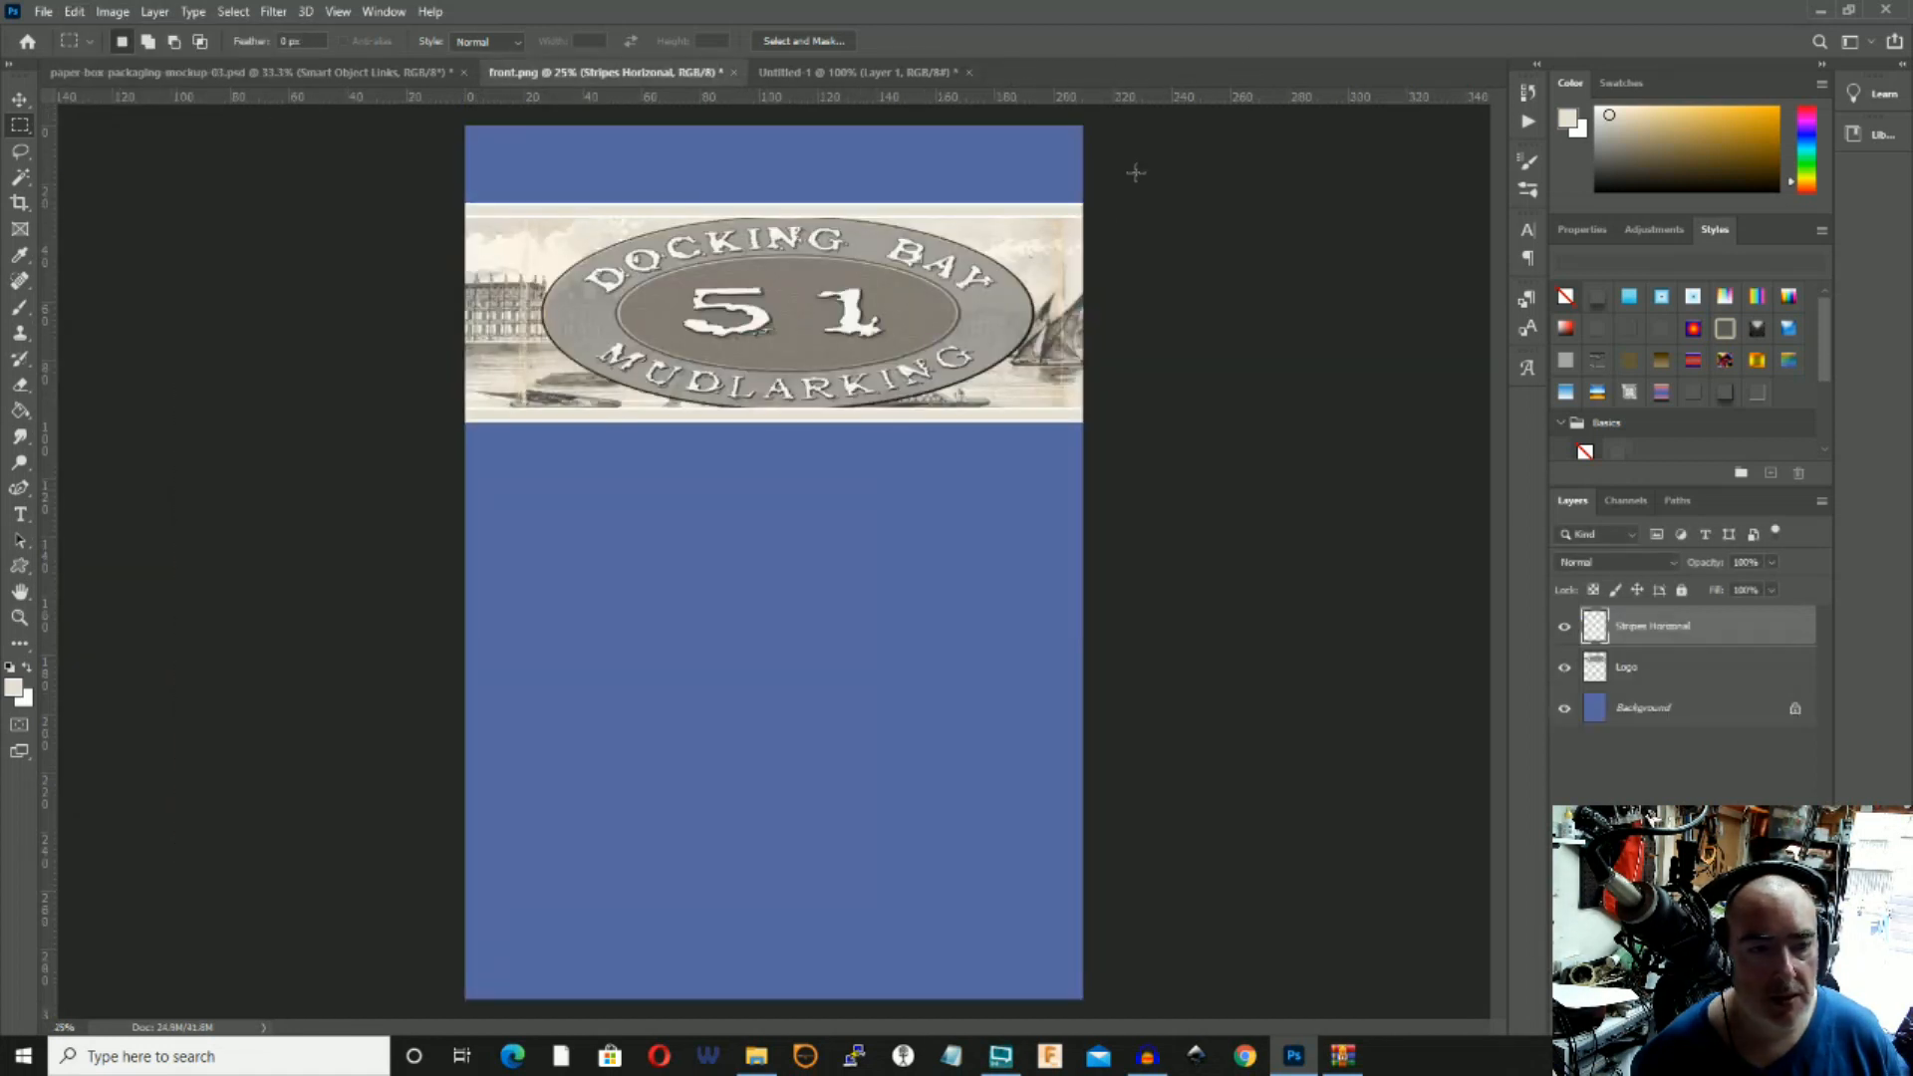
click(76, 14)
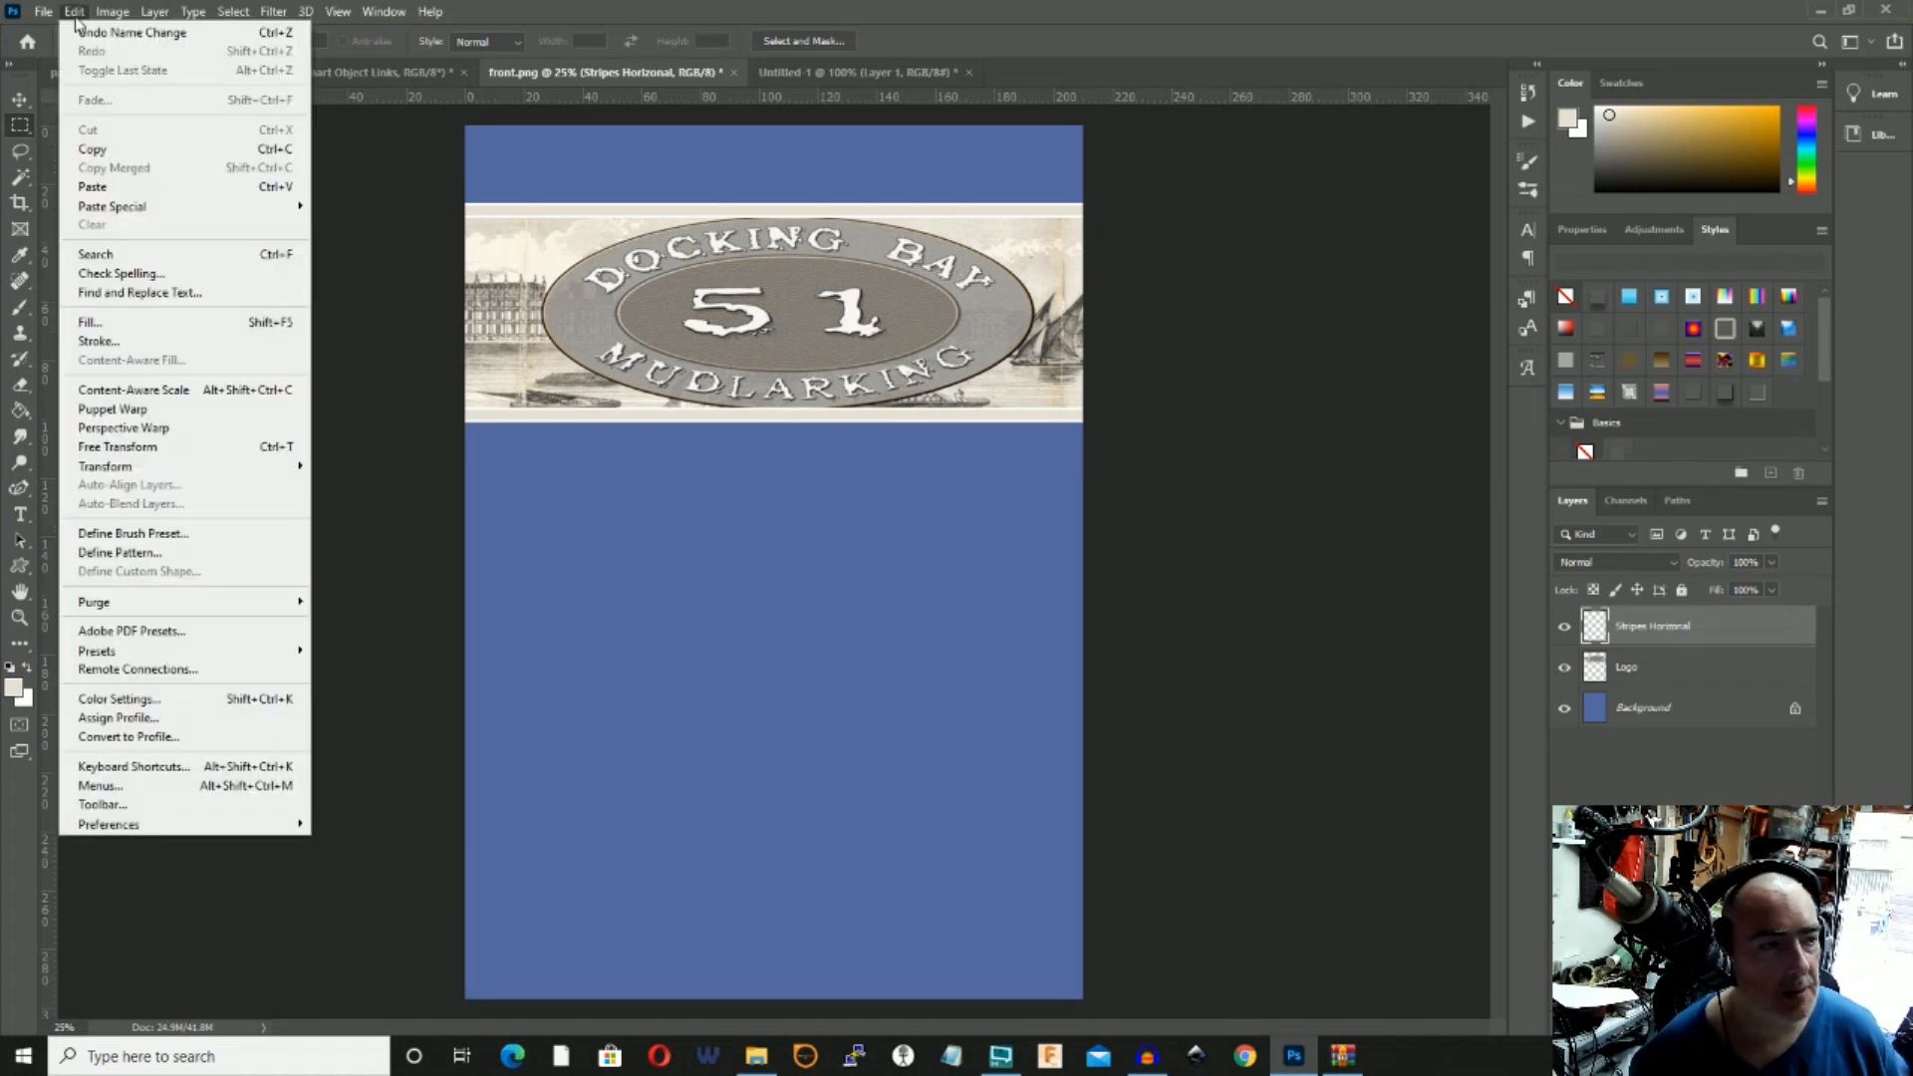
click(92, 187)
Enlarge the pasted photo to fill the panel below the banner and shift it so the bending mudlarker is in view.
click(19, 98)
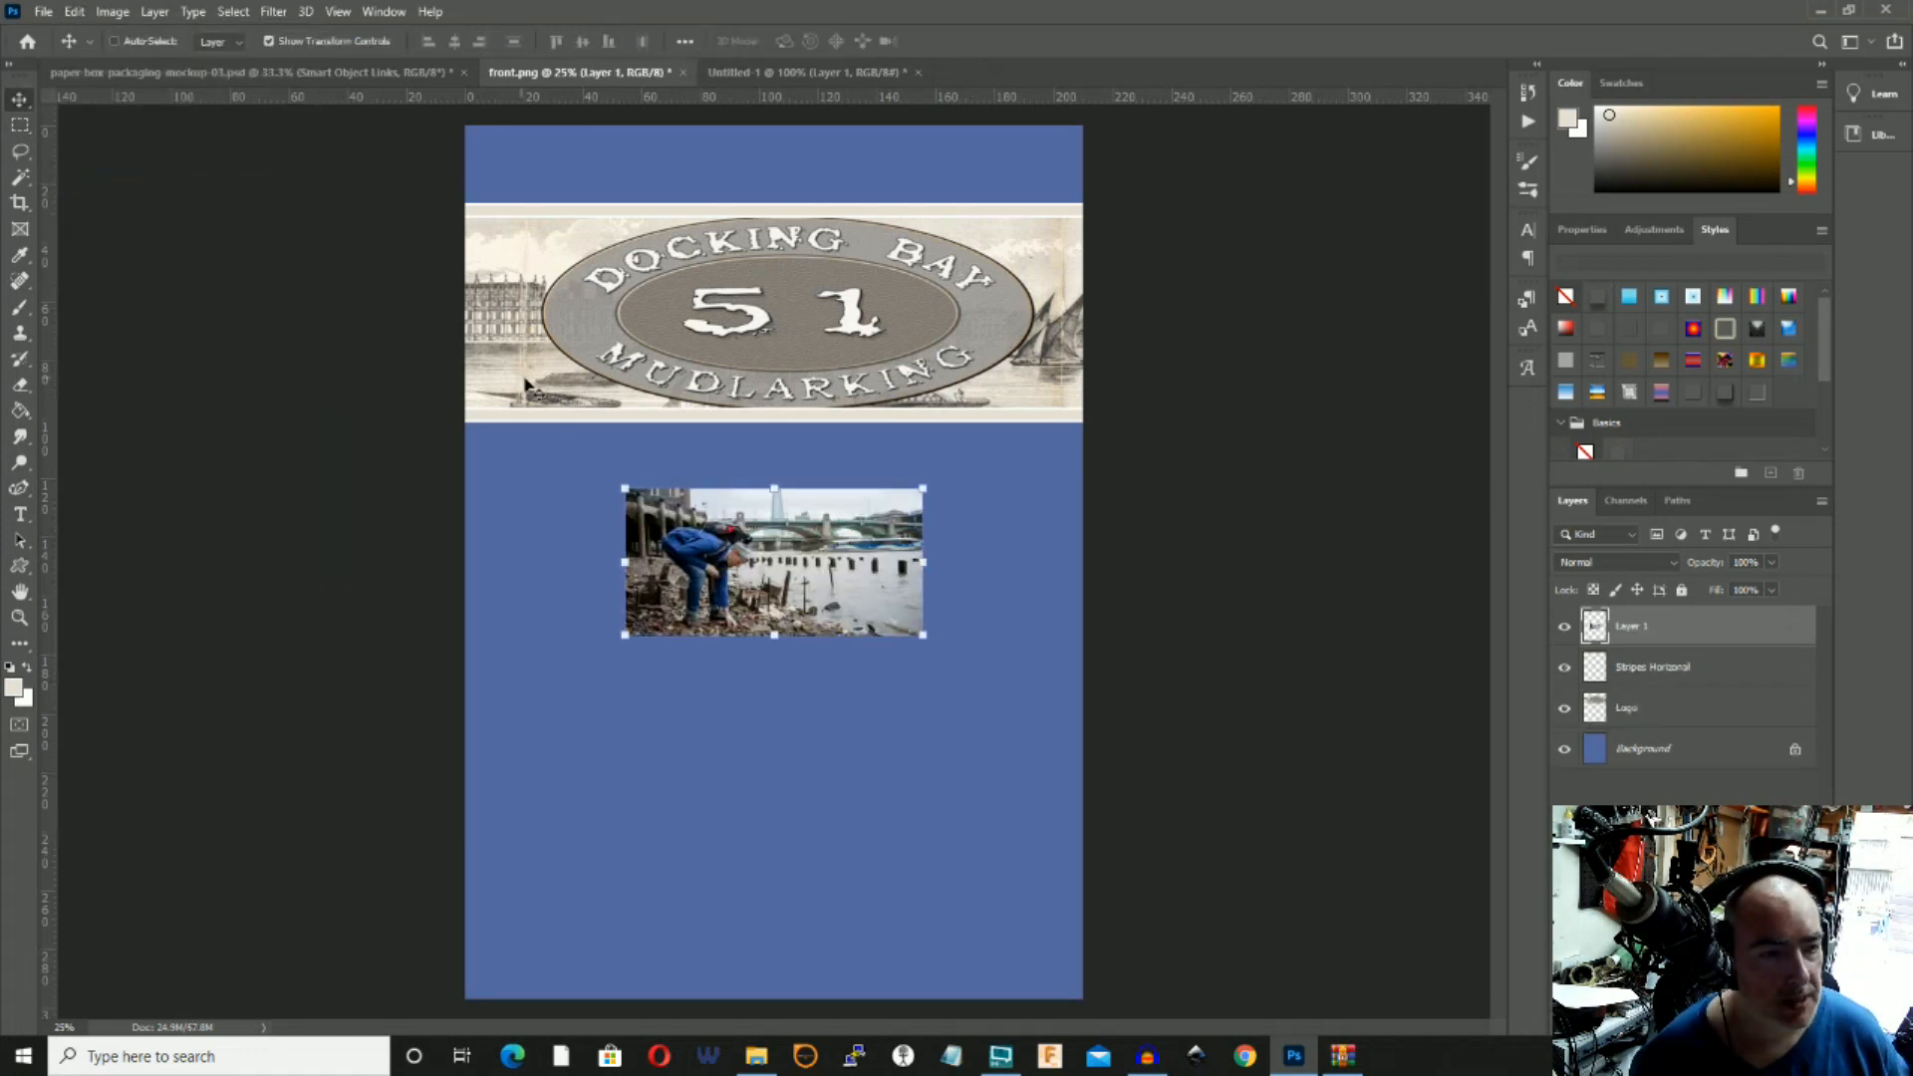
drag(615, 486, 21, 186)
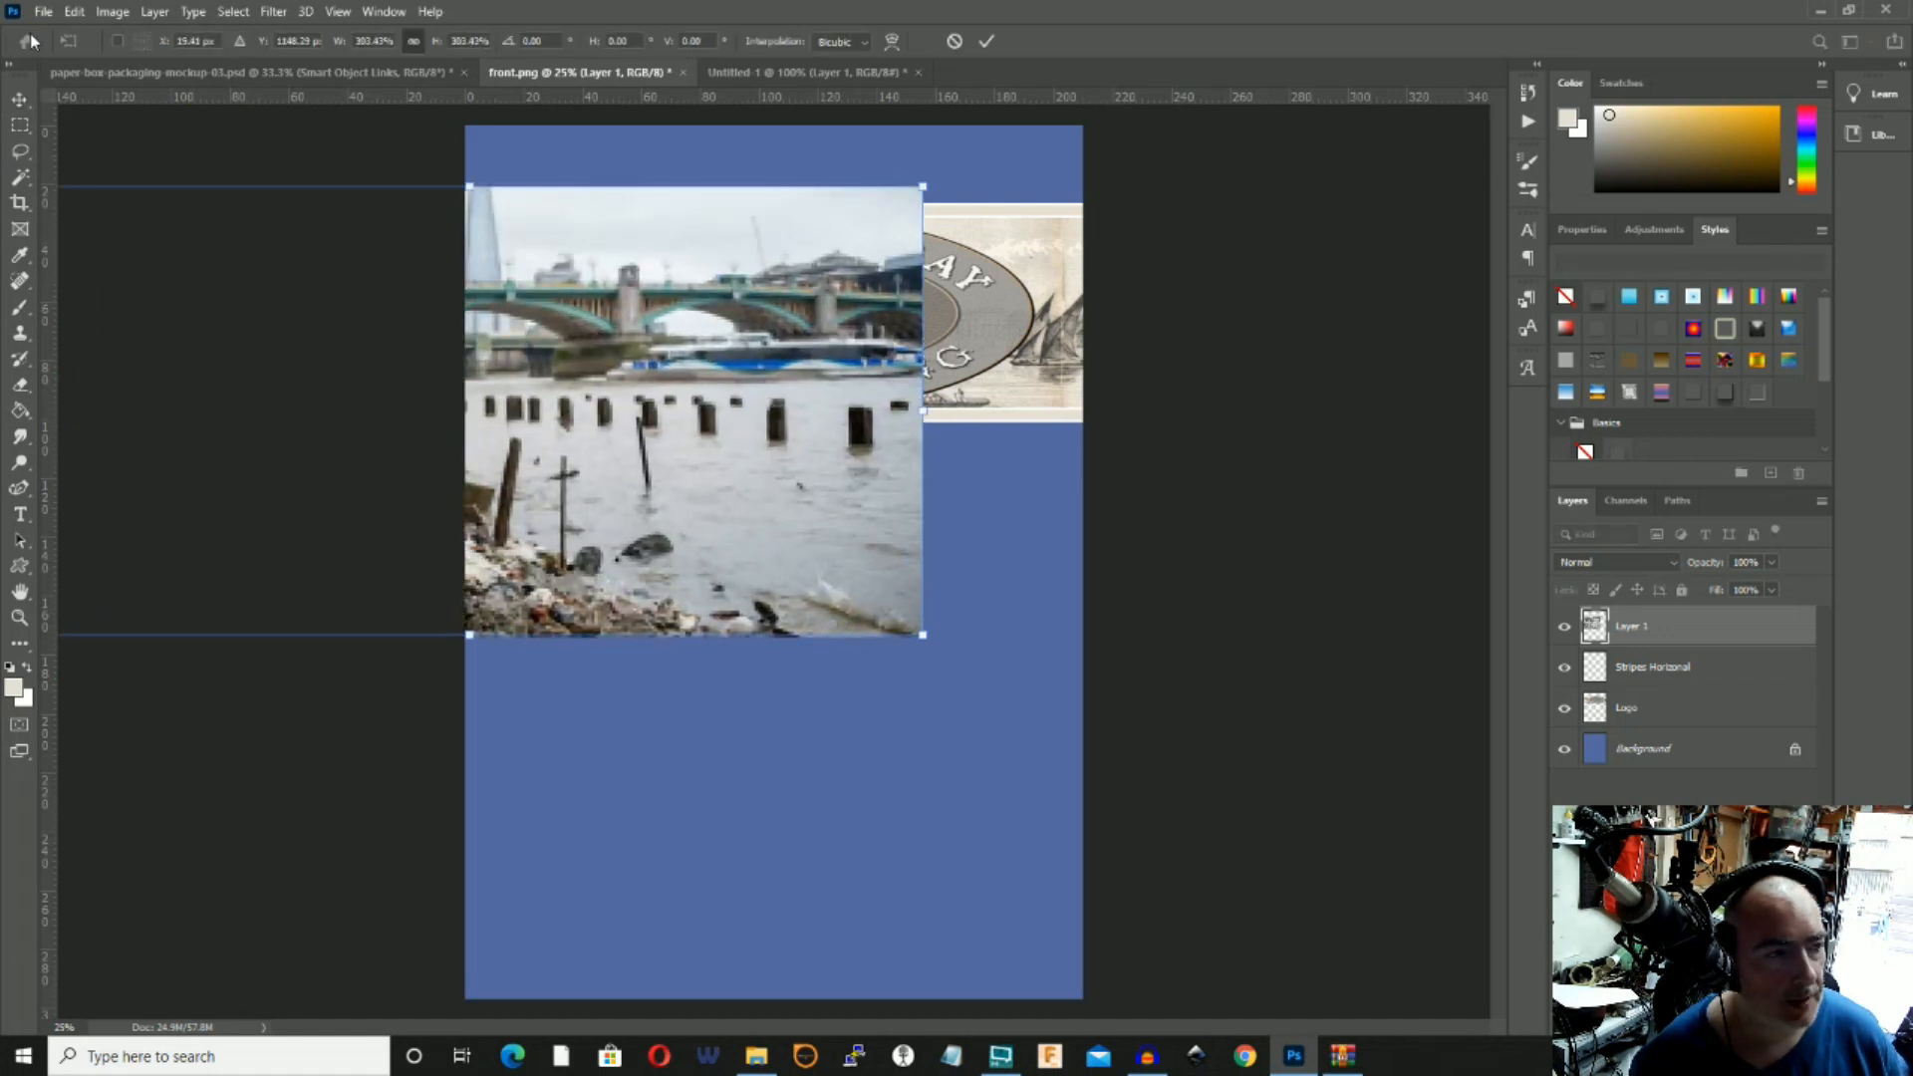
click(22, 100)
drag(545, 325, 949, 698)
drag(417, 551, 147, 395)
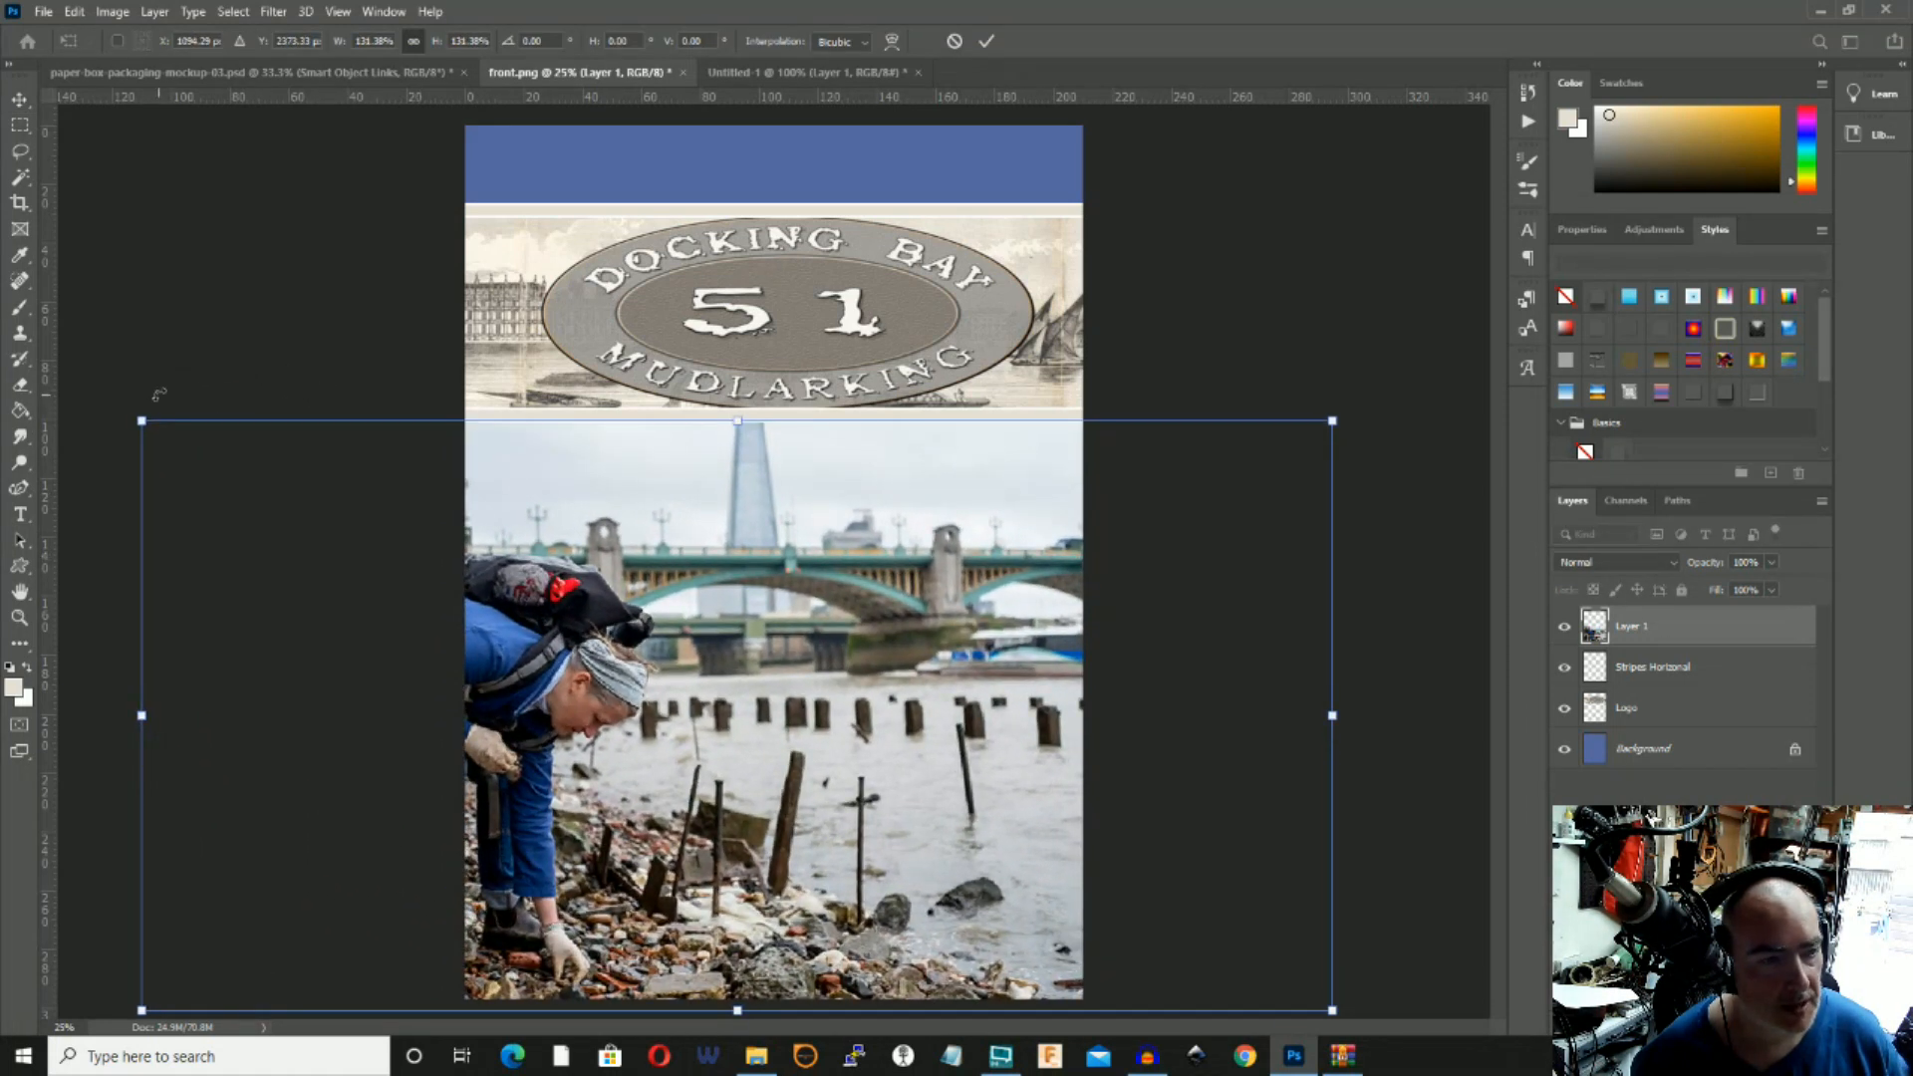
click(19, 98)
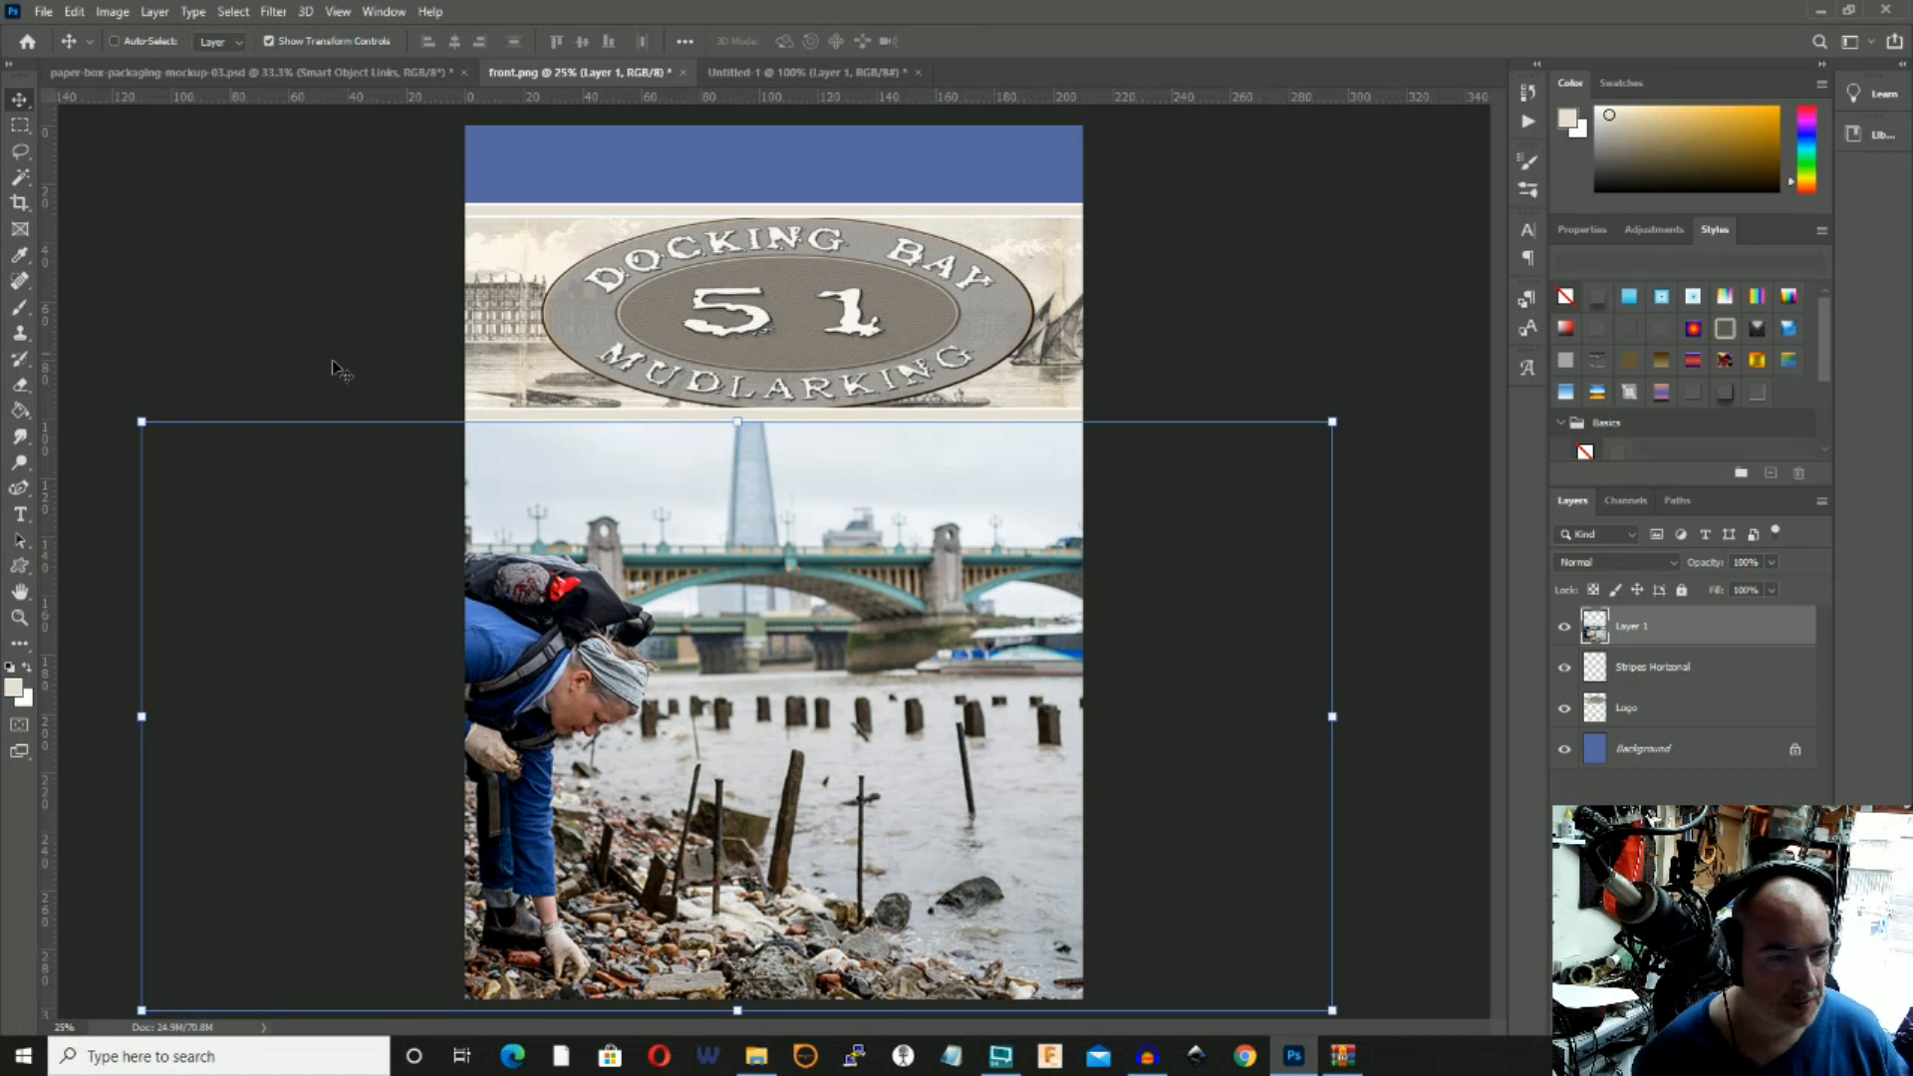
drag(1017, 570, 1122, 590)
drag(919, 578, 921, 574)
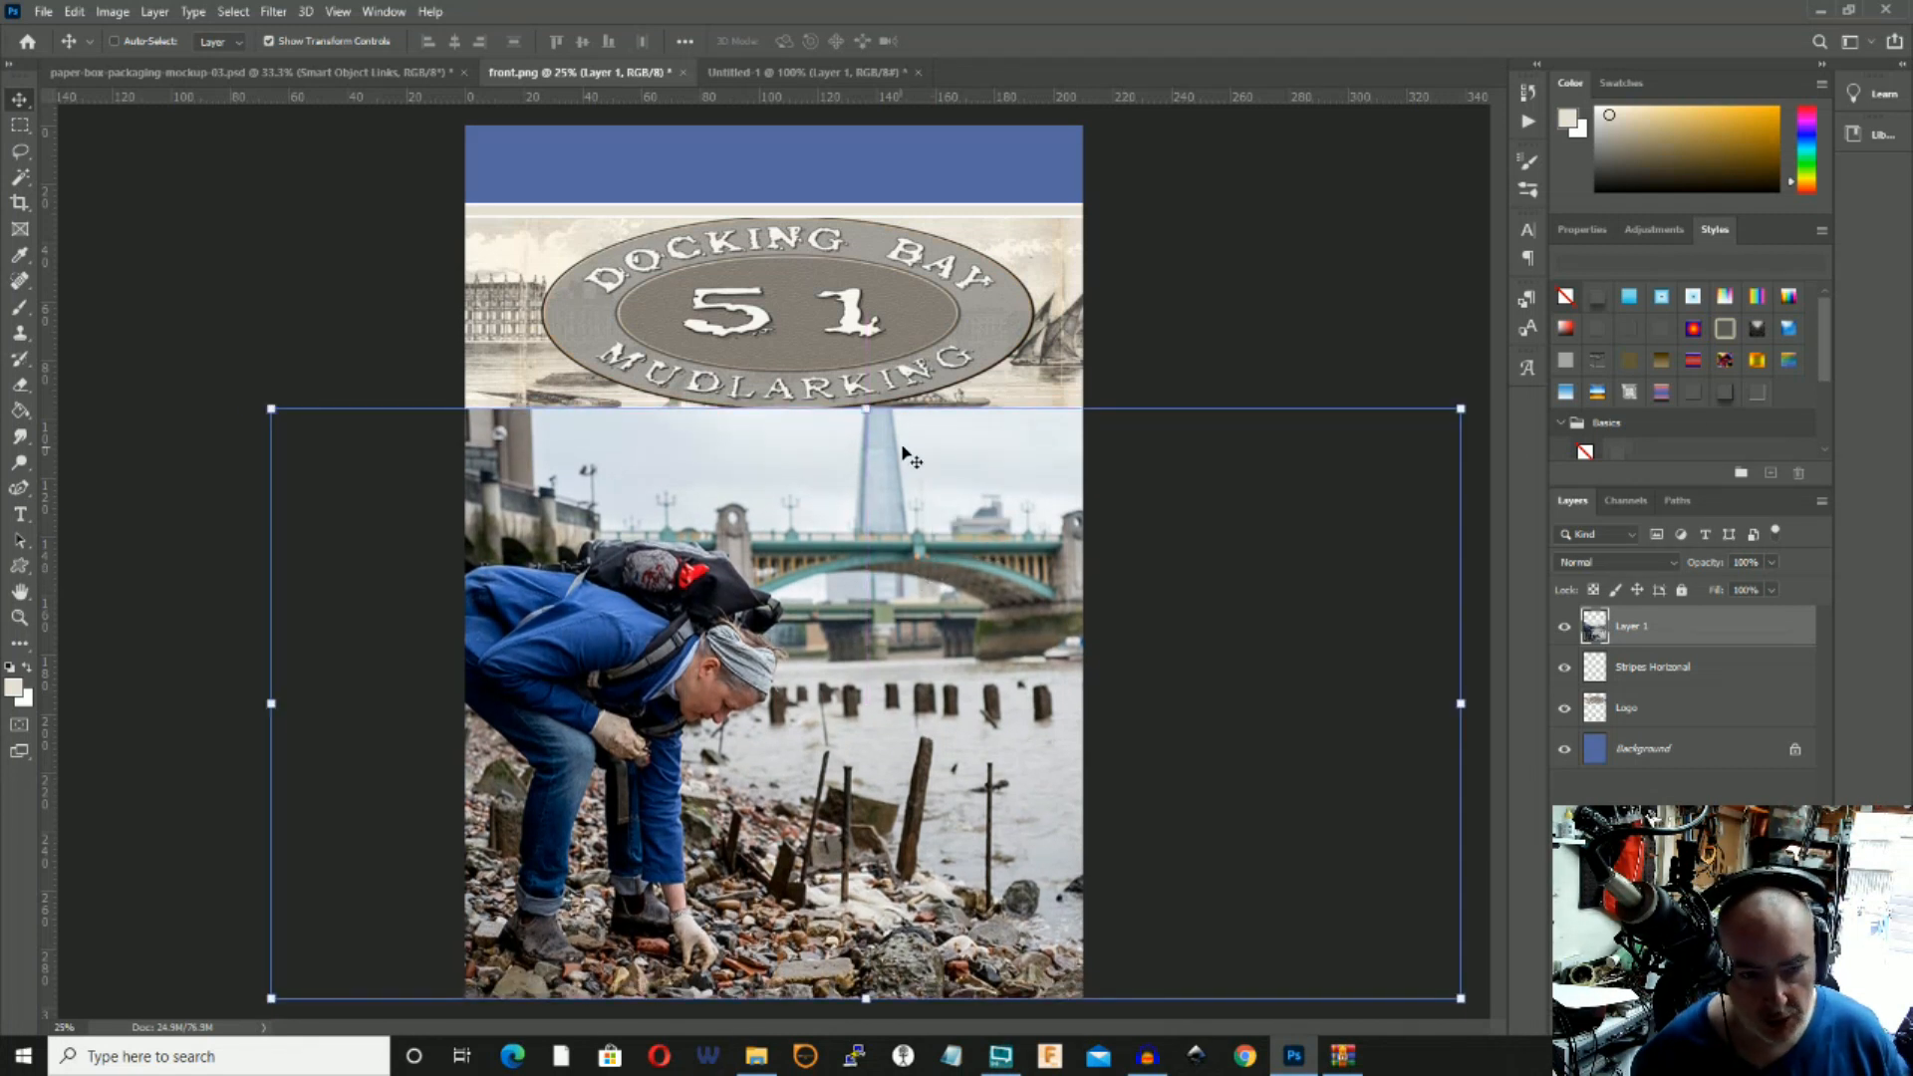
Move the photo's Layer 1 beneath the Stripes Horizonal and Logo layers, directly above Background.
drag(1641, 628, 1647, 708)
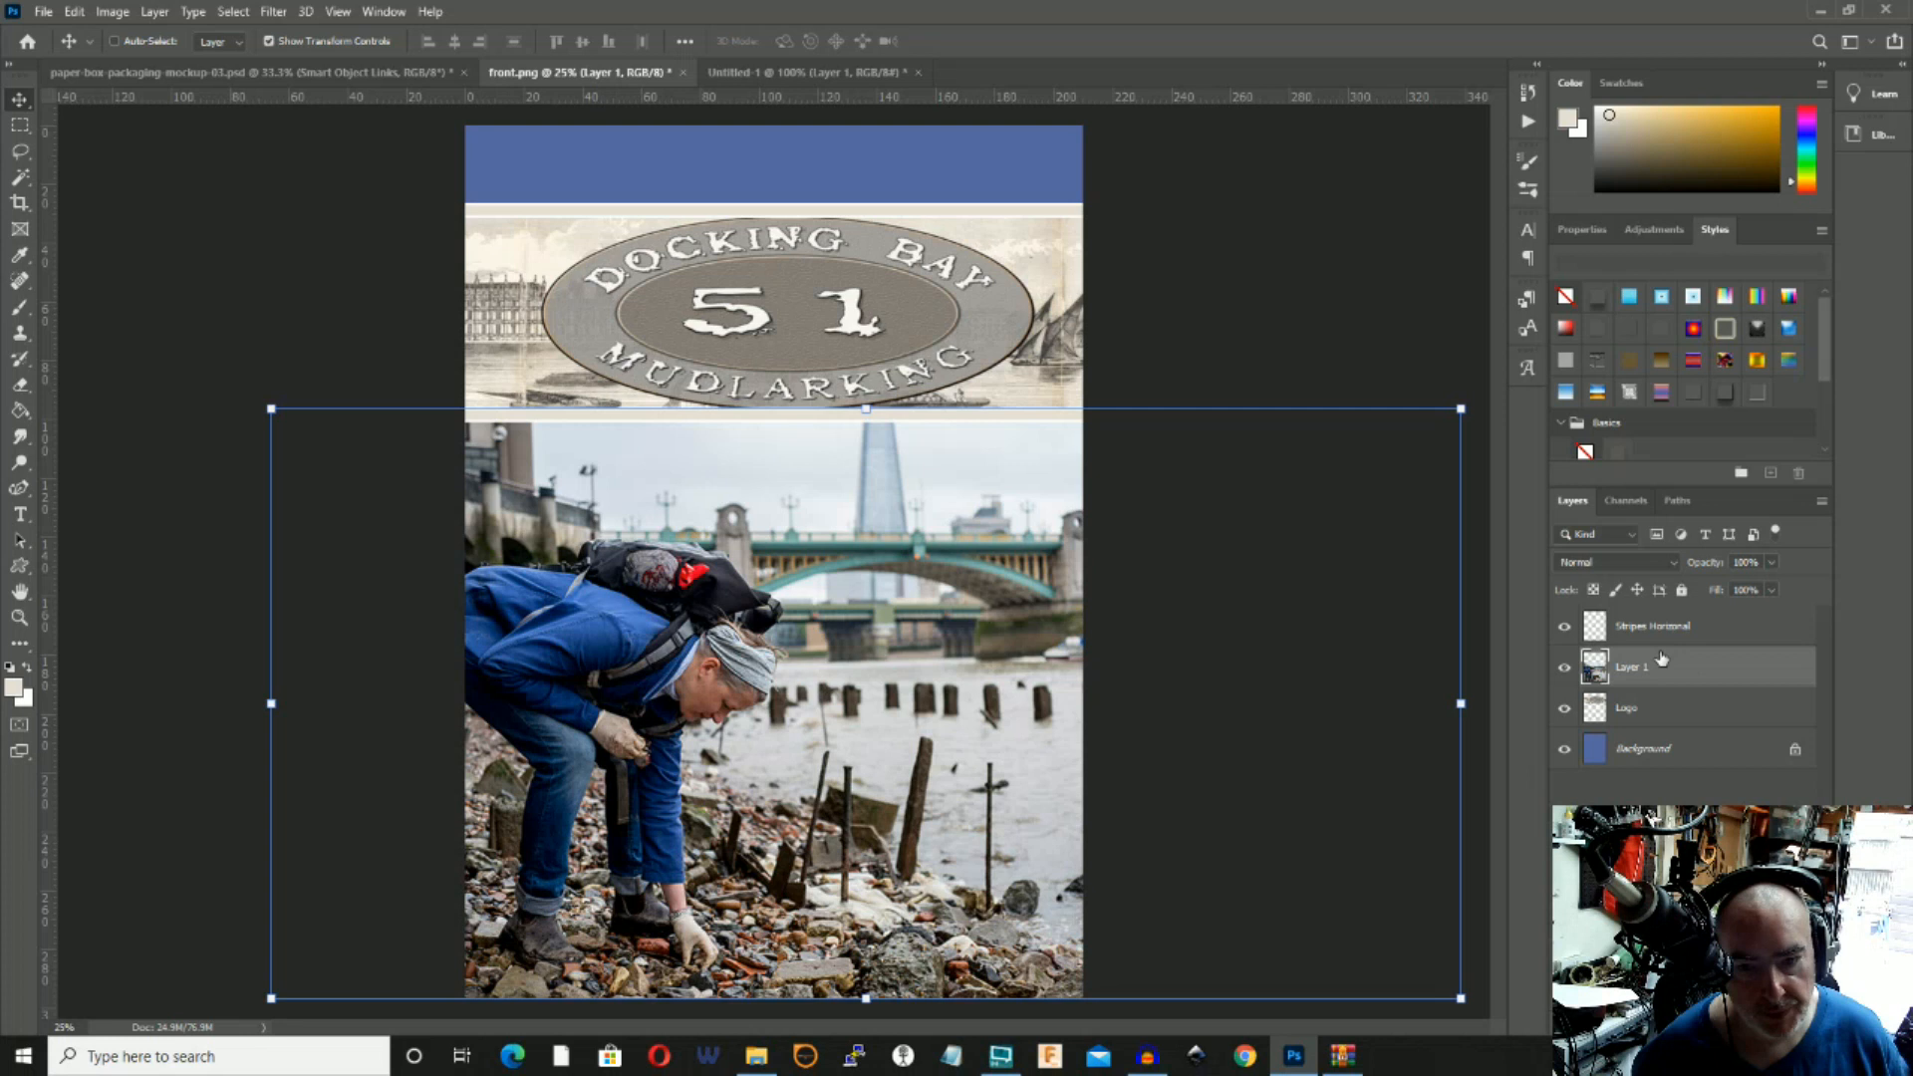
drag(1660, 674, 1655, 728)
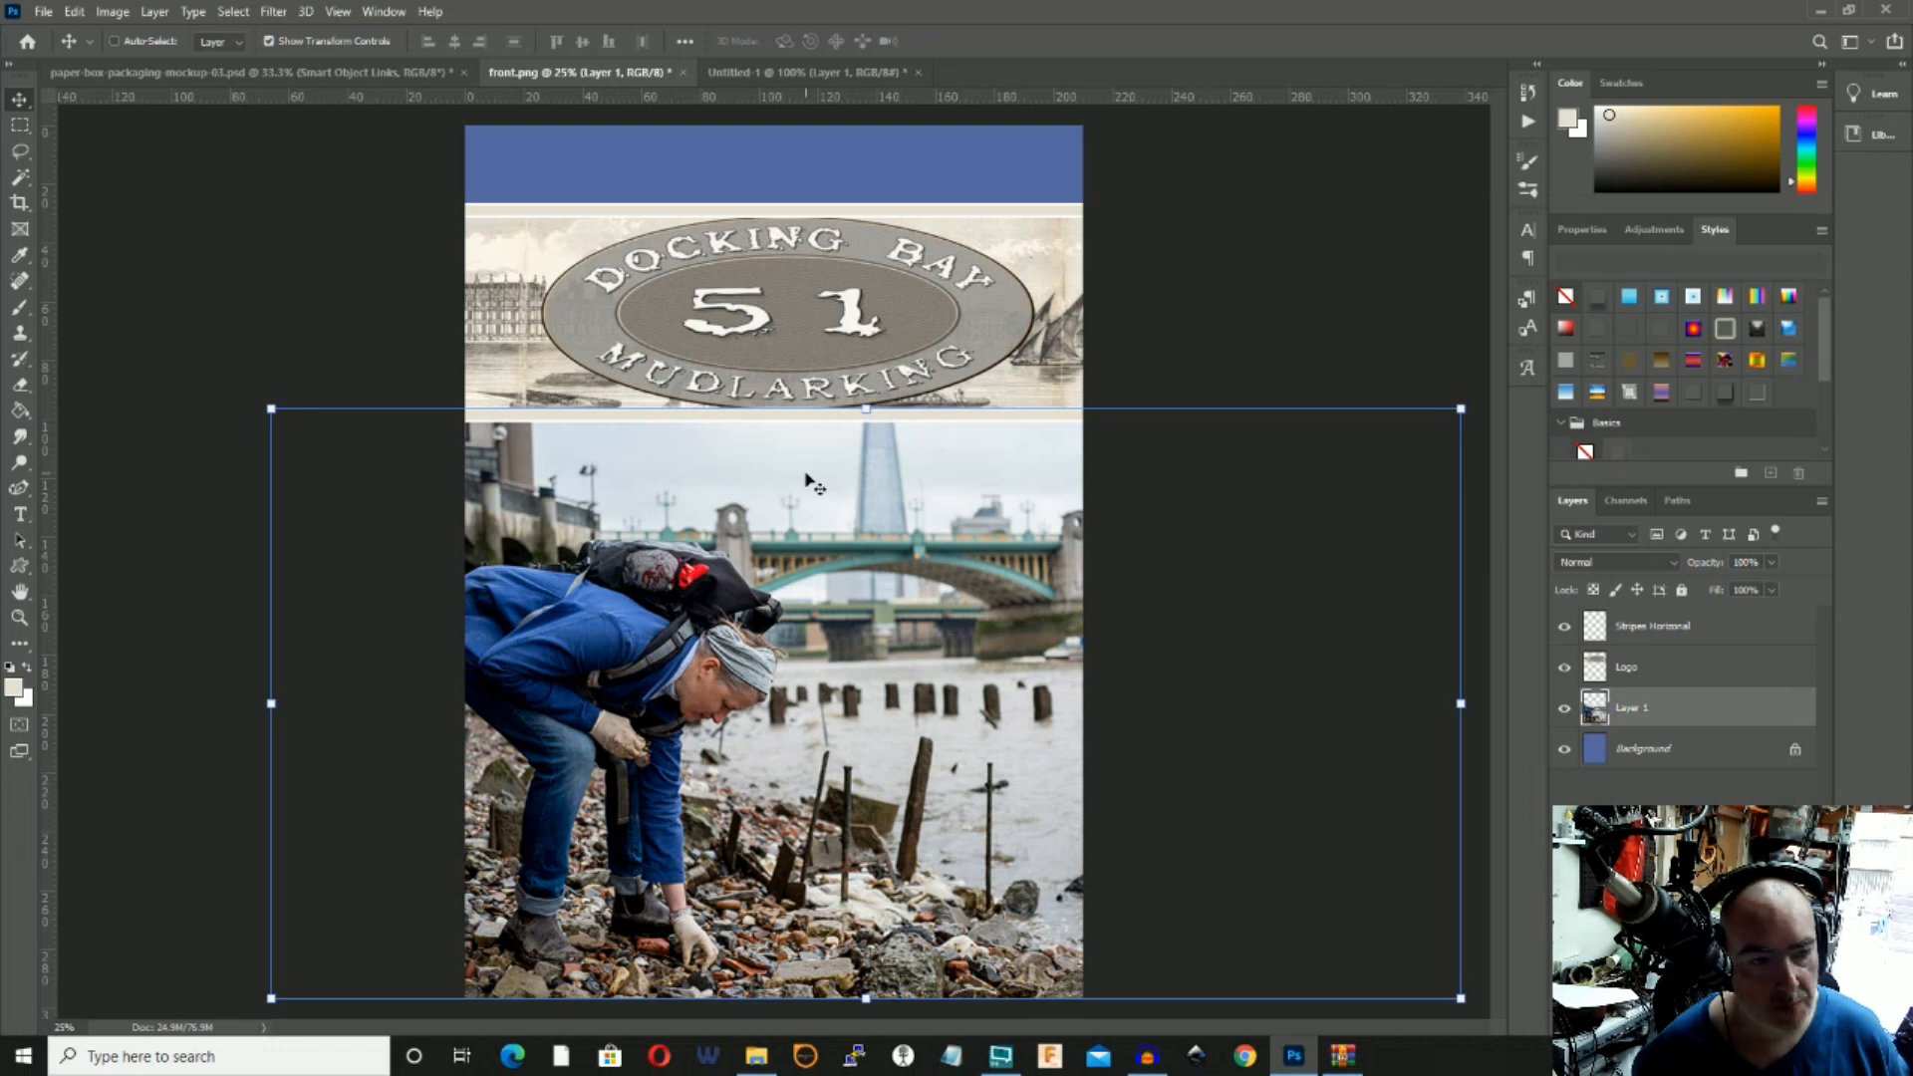
click(255, 329)
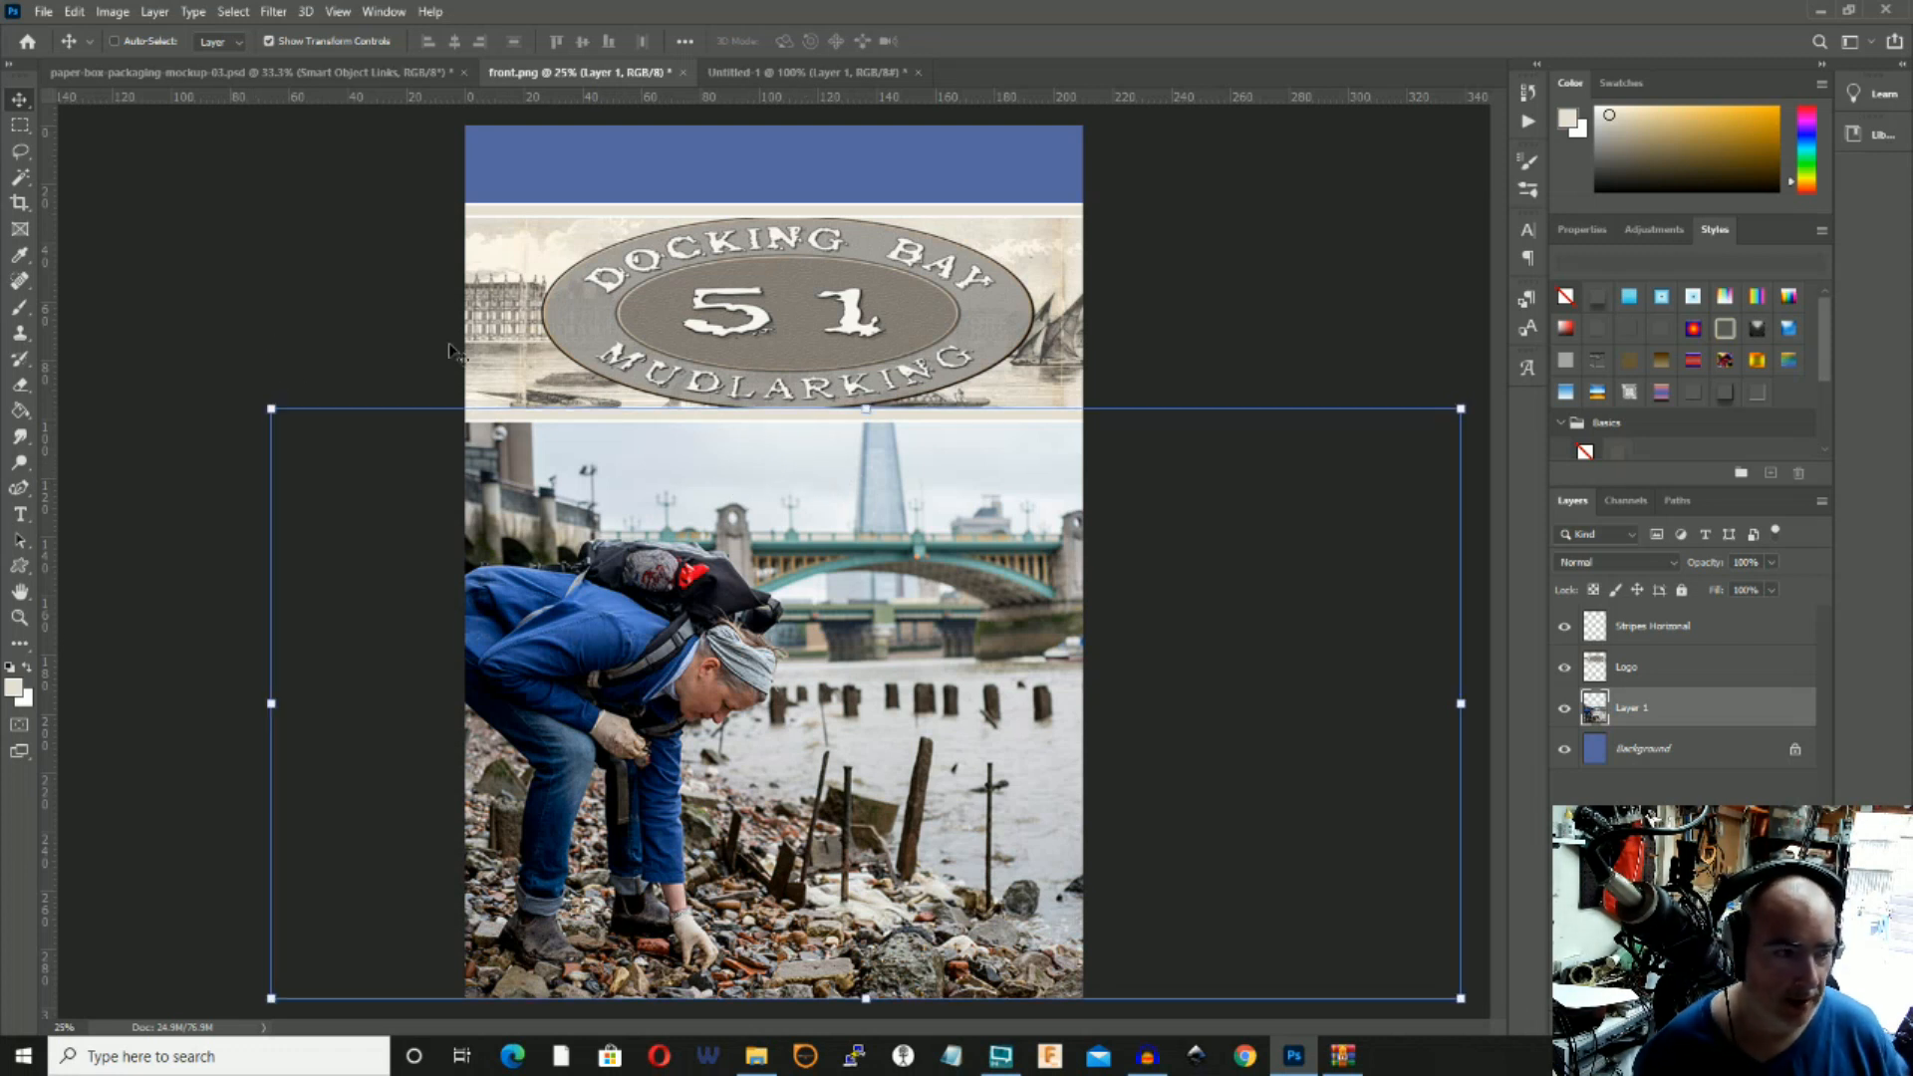
click(19, 124)
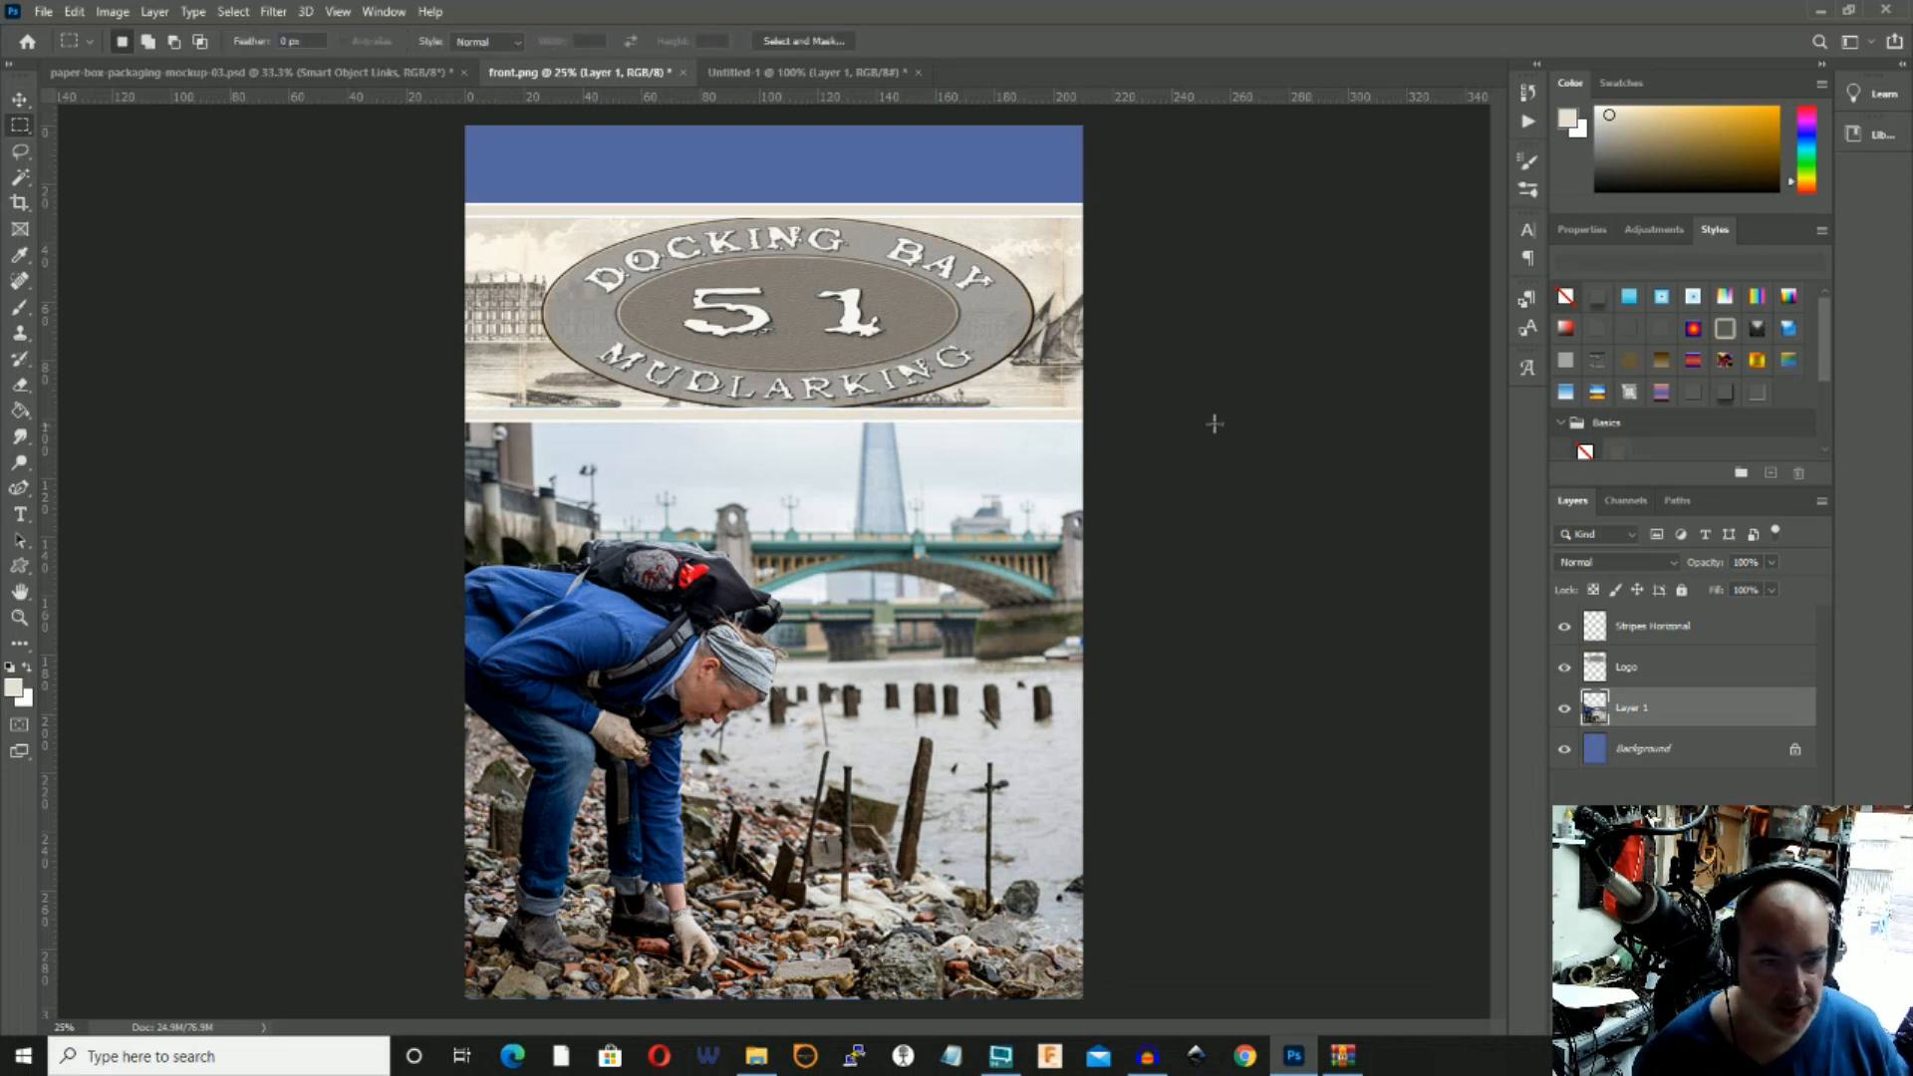
Shift the photo to the left and copy a panel-wide strip of its sky and bridge from behind the banner's lower edge.
drag(403, 365, 1529, 563)
click(19, 99)
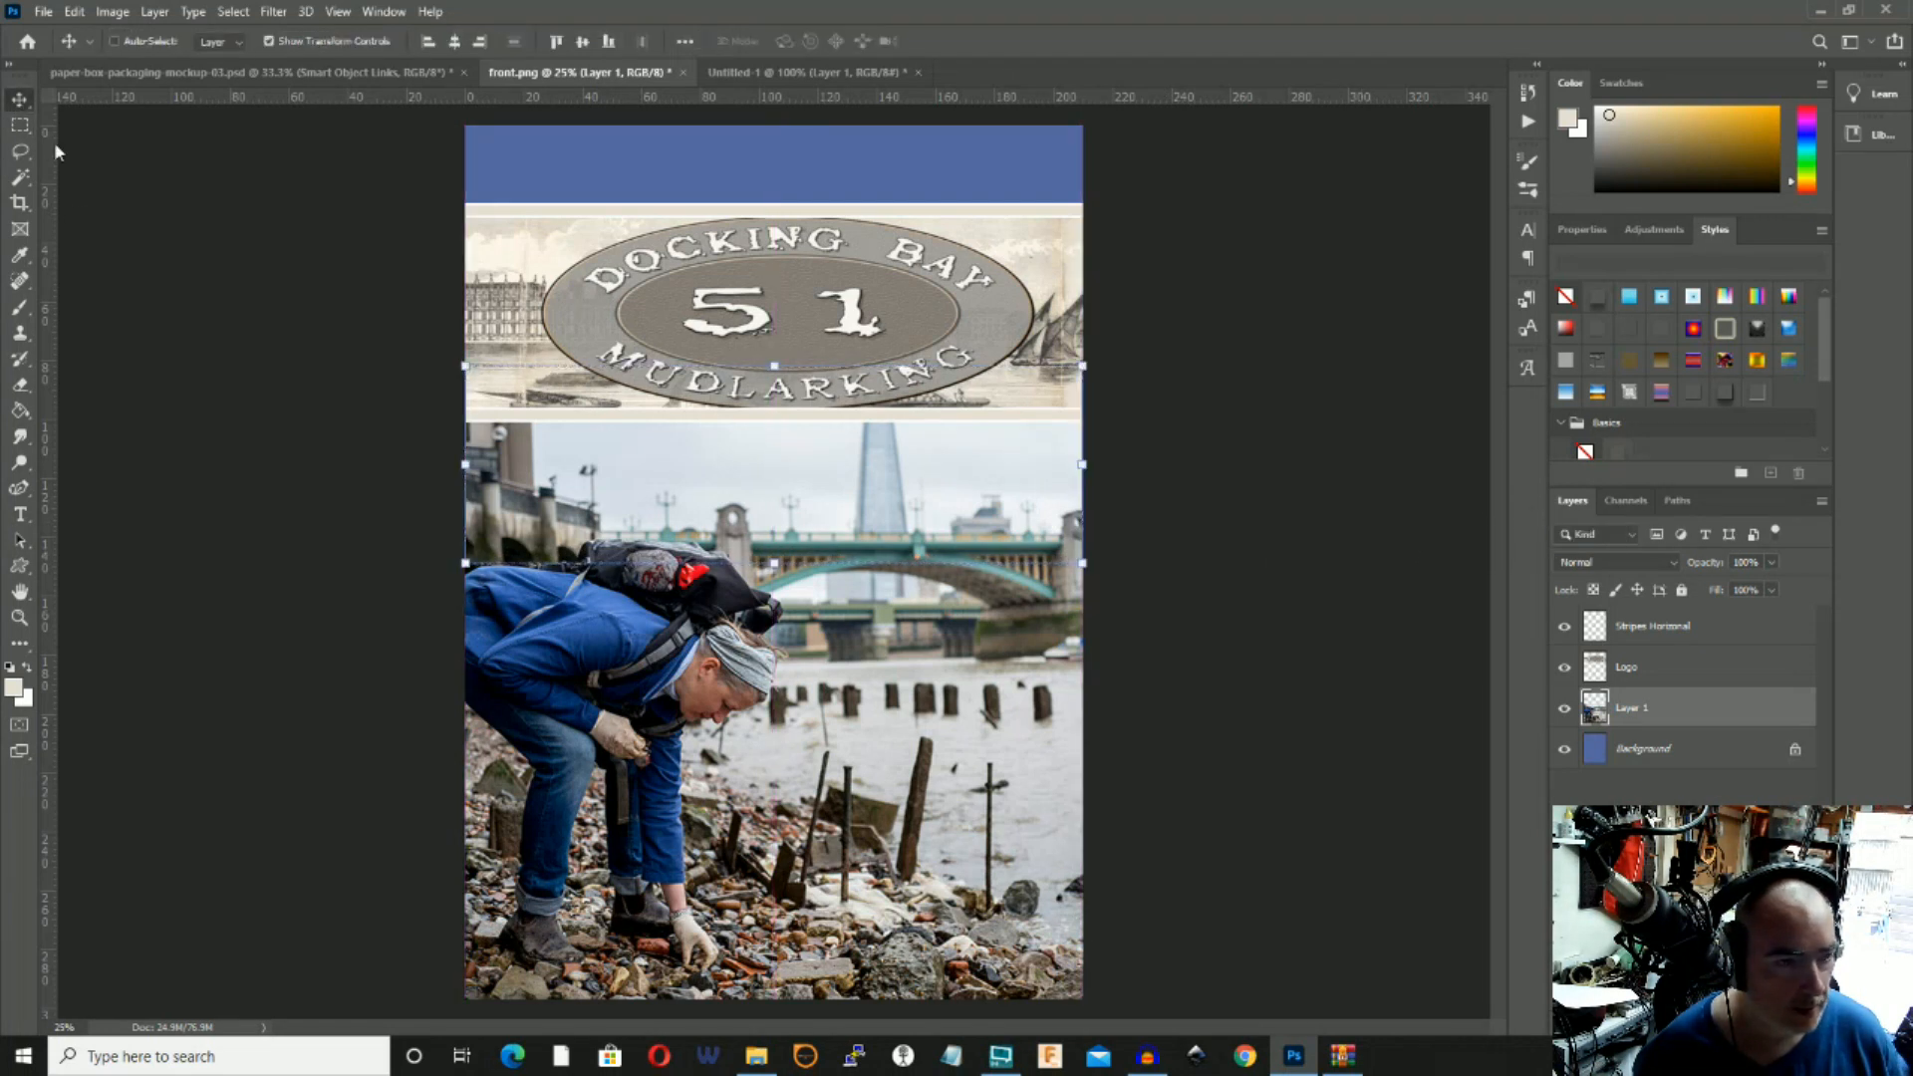
click(19, 124)
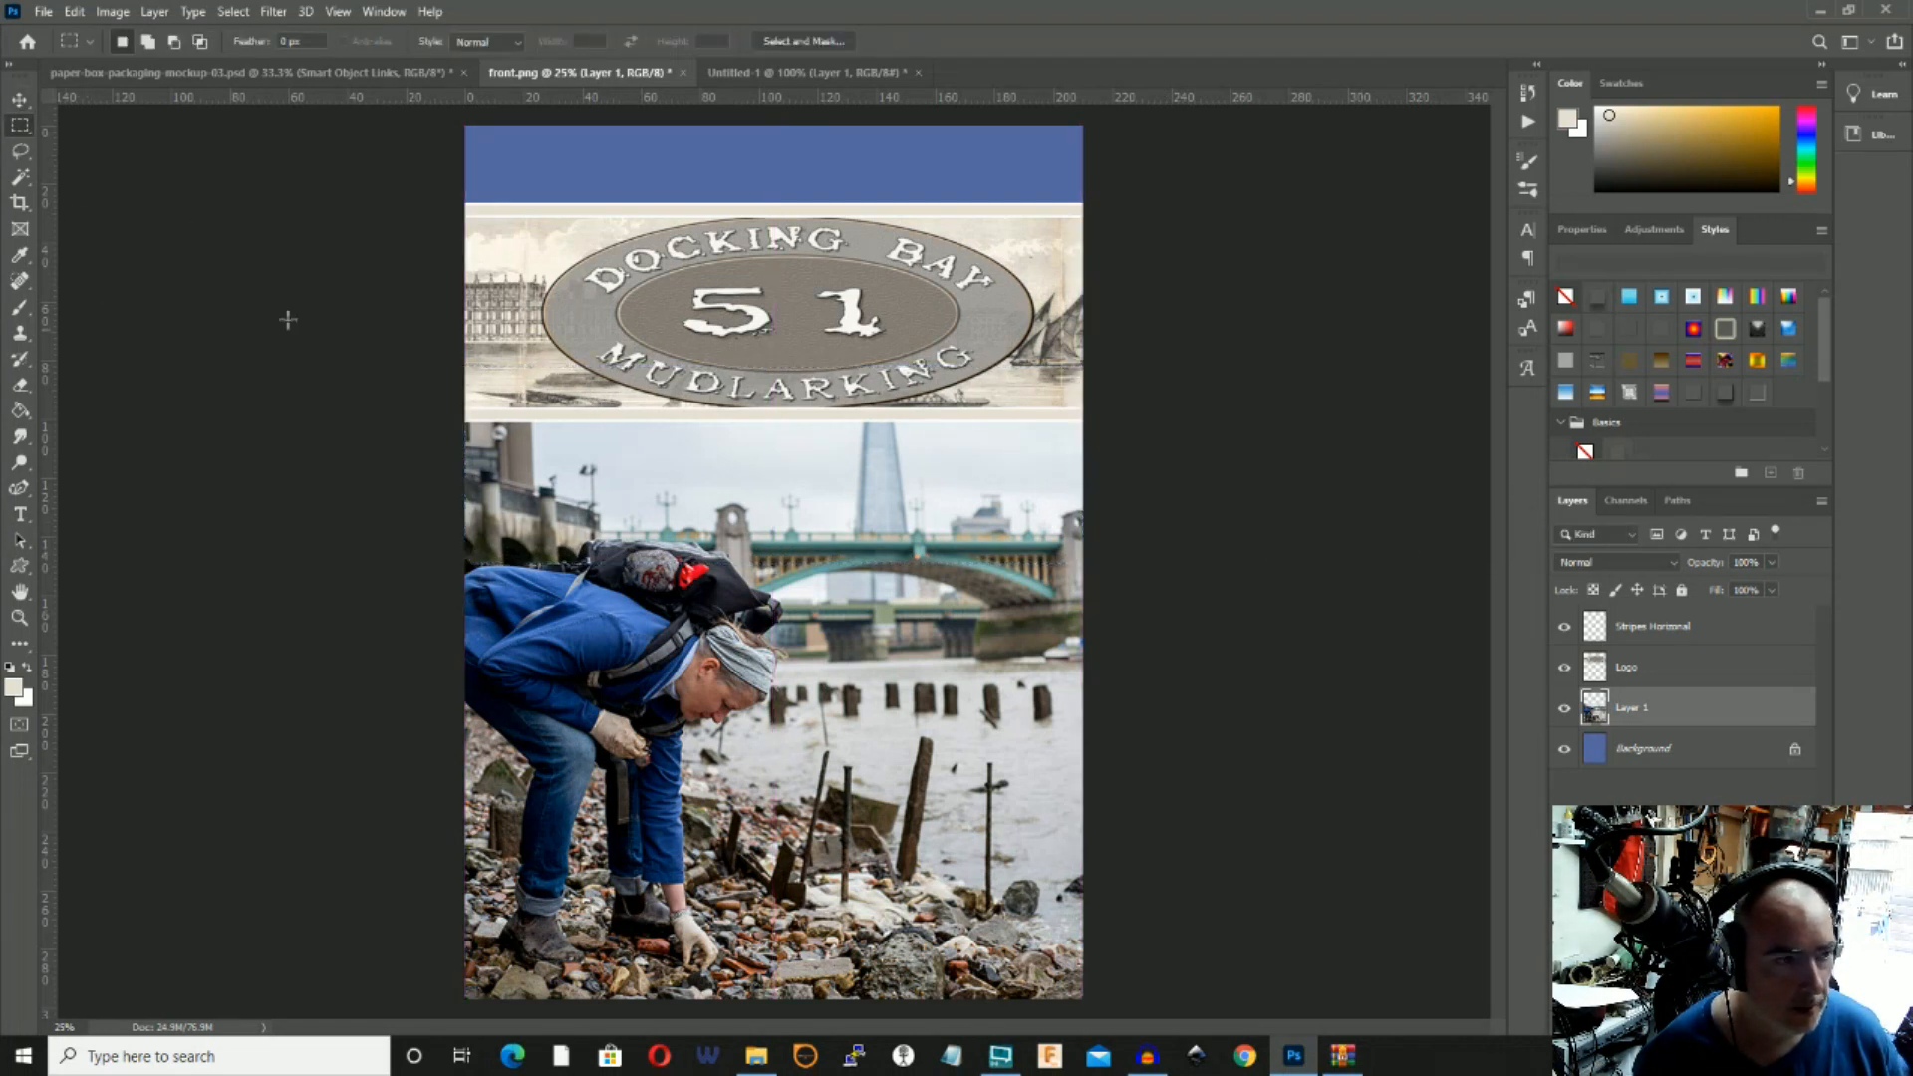
click(19, 99)
drag(948, 732, 590, 730)
click(18, 124)
drag(466, 383, 1167, 605)
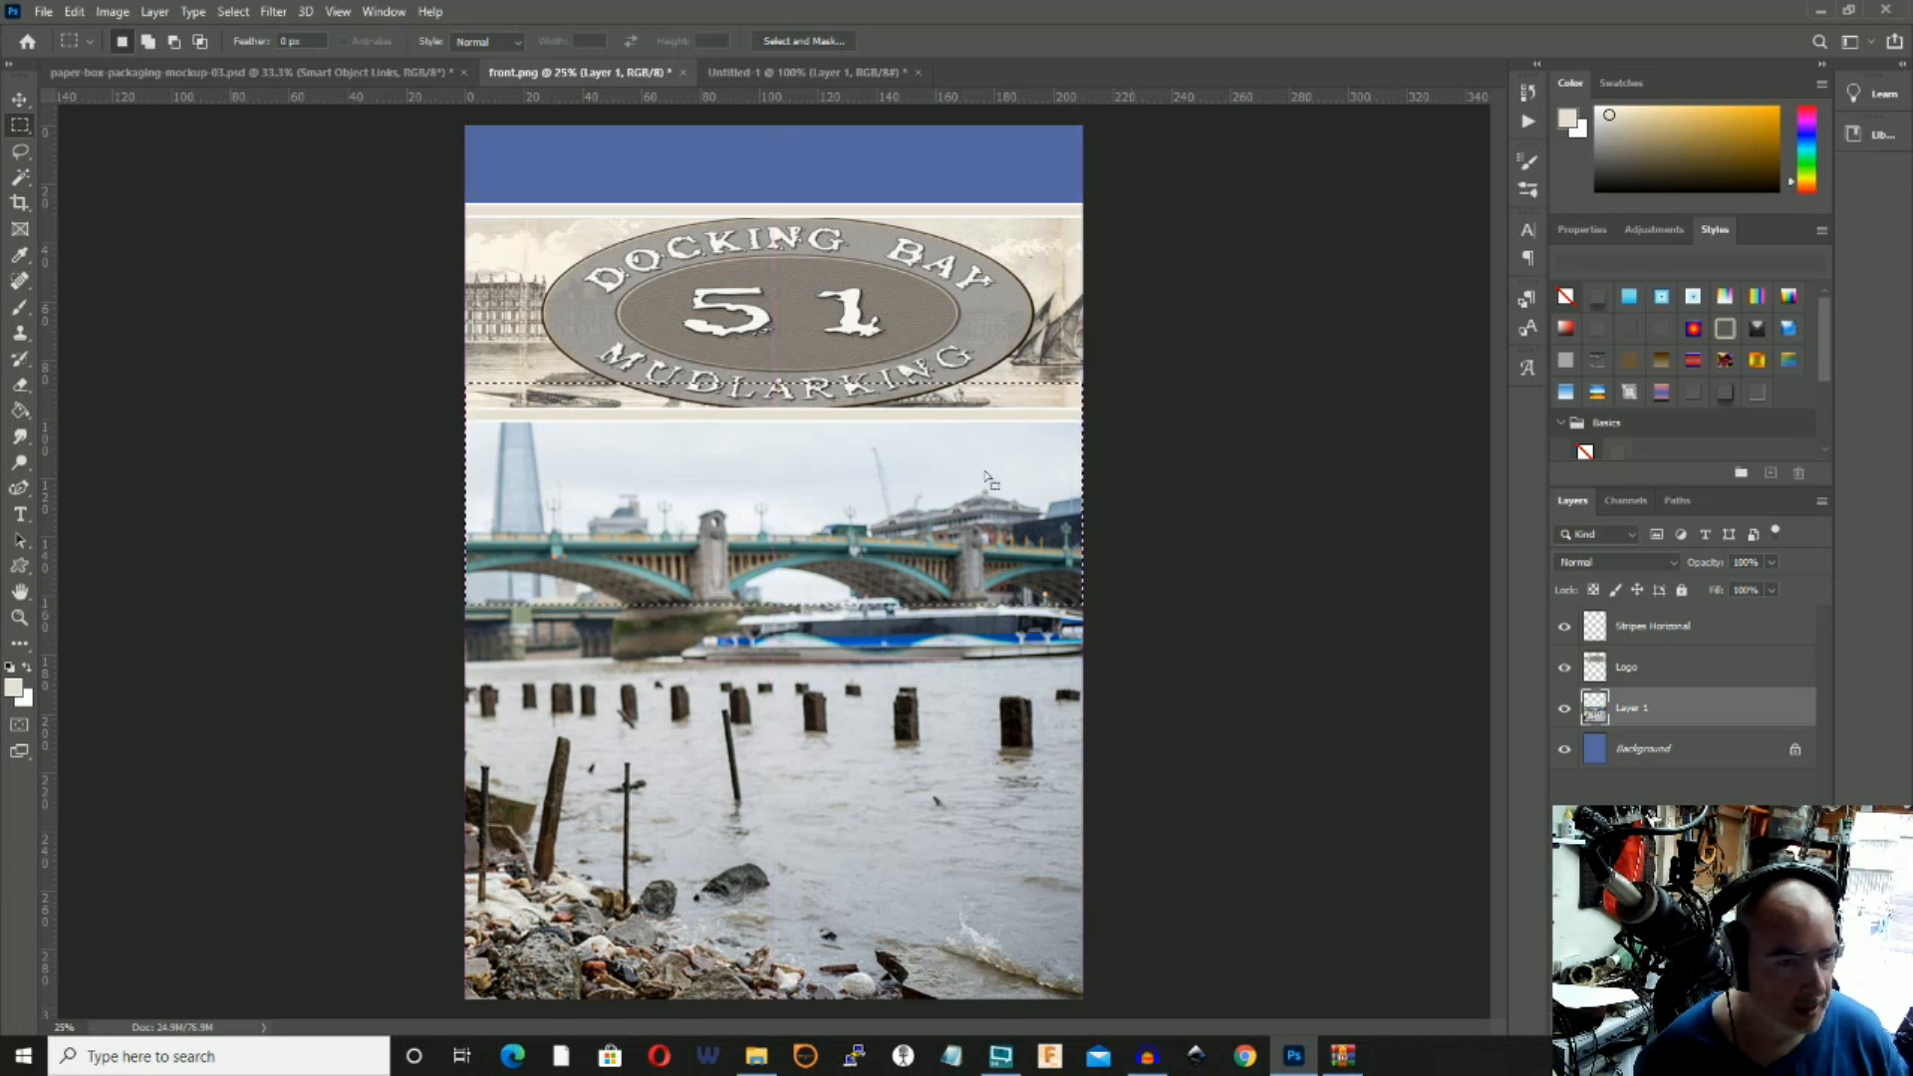
click(76, 14)
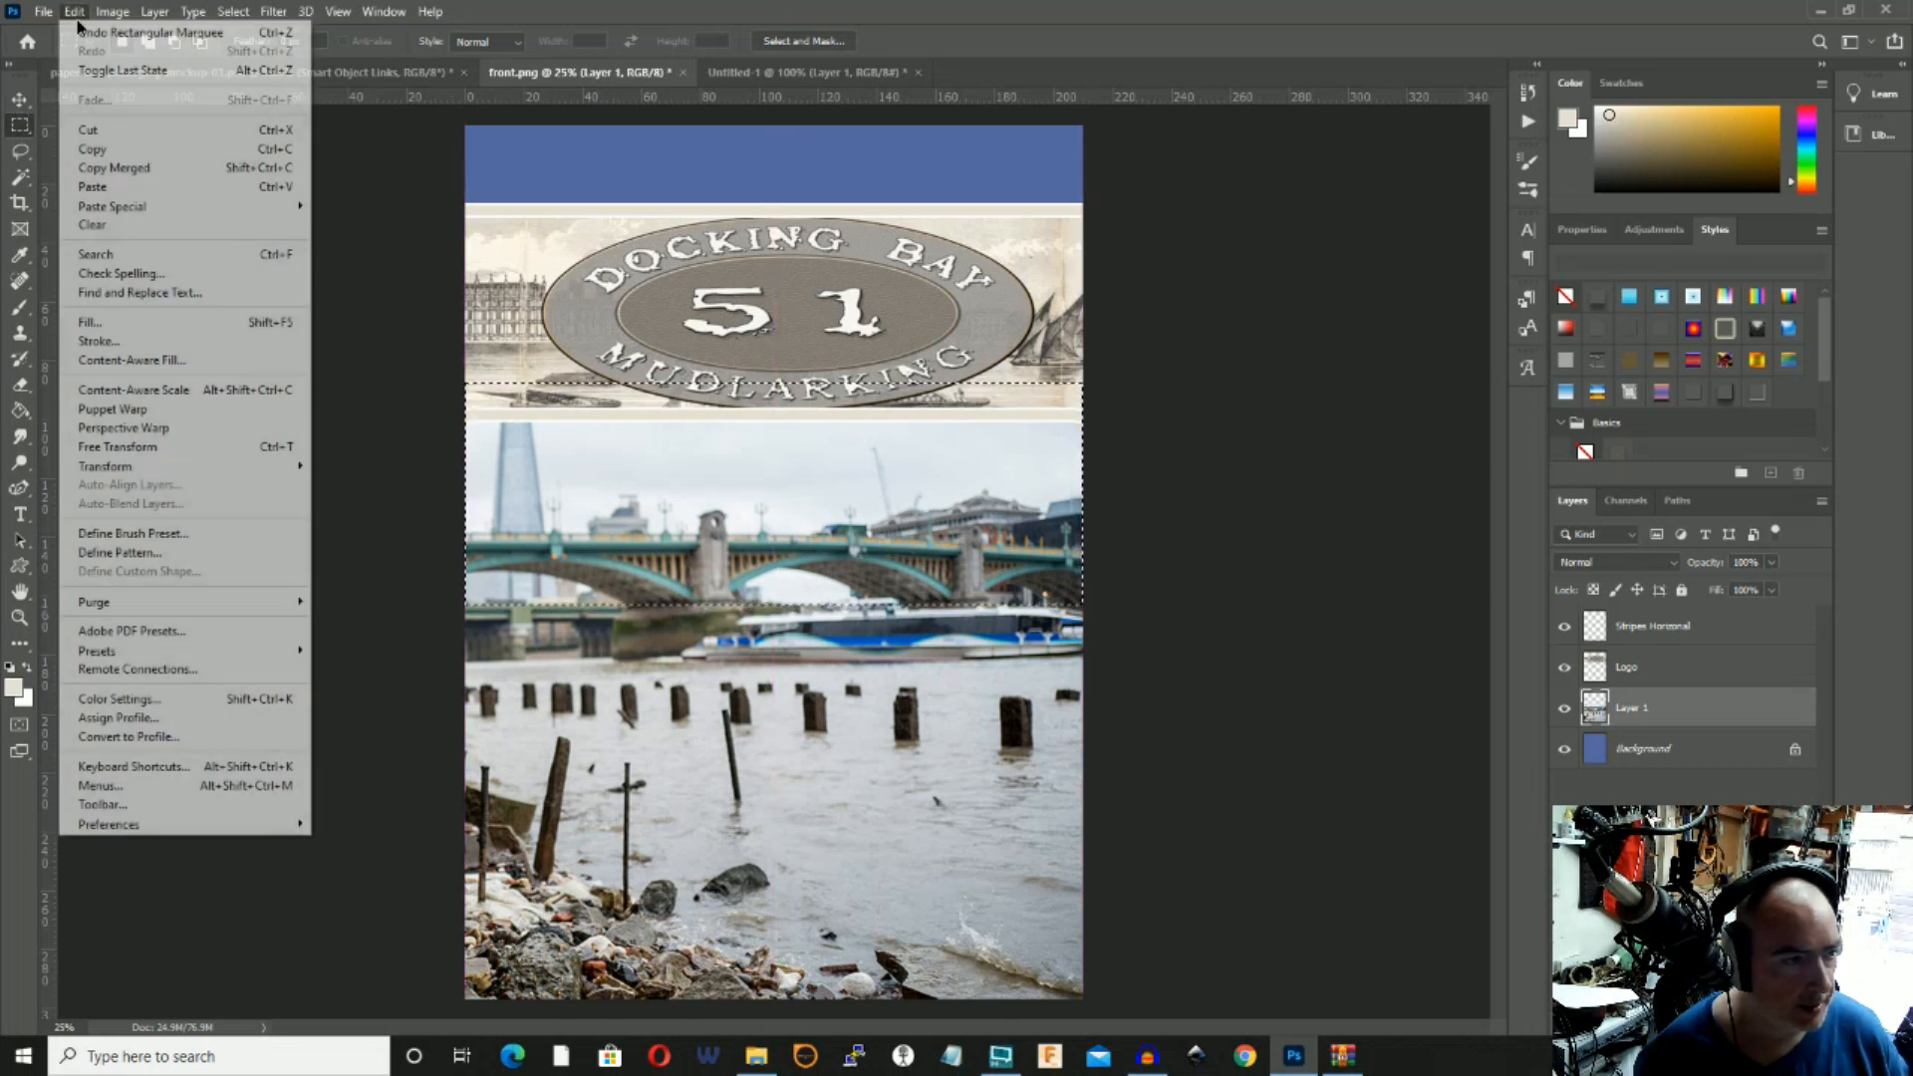
click(76, 153)
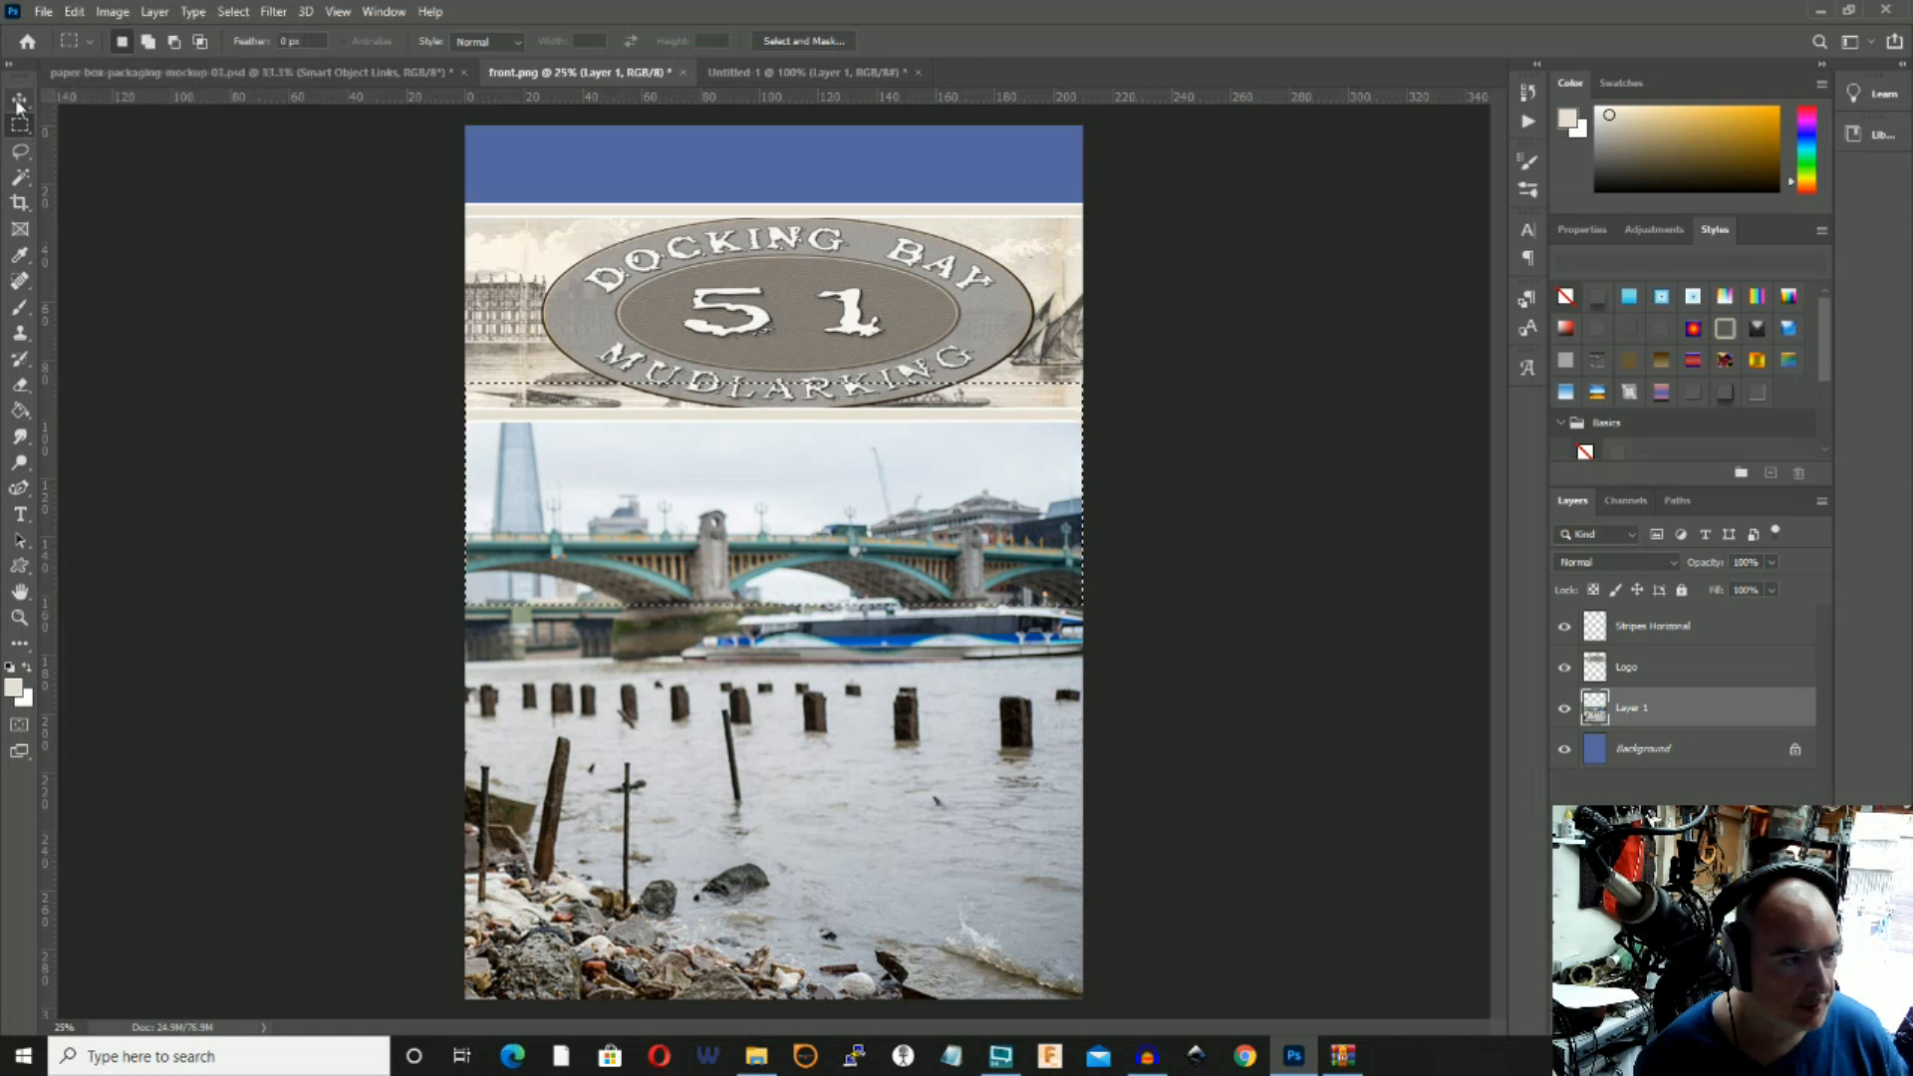
Undo the strip selection and the photo's shift to bring the bending mudlarker back into view.
click(19, 100)
key(ctrl+z)
key(ctrl+z)
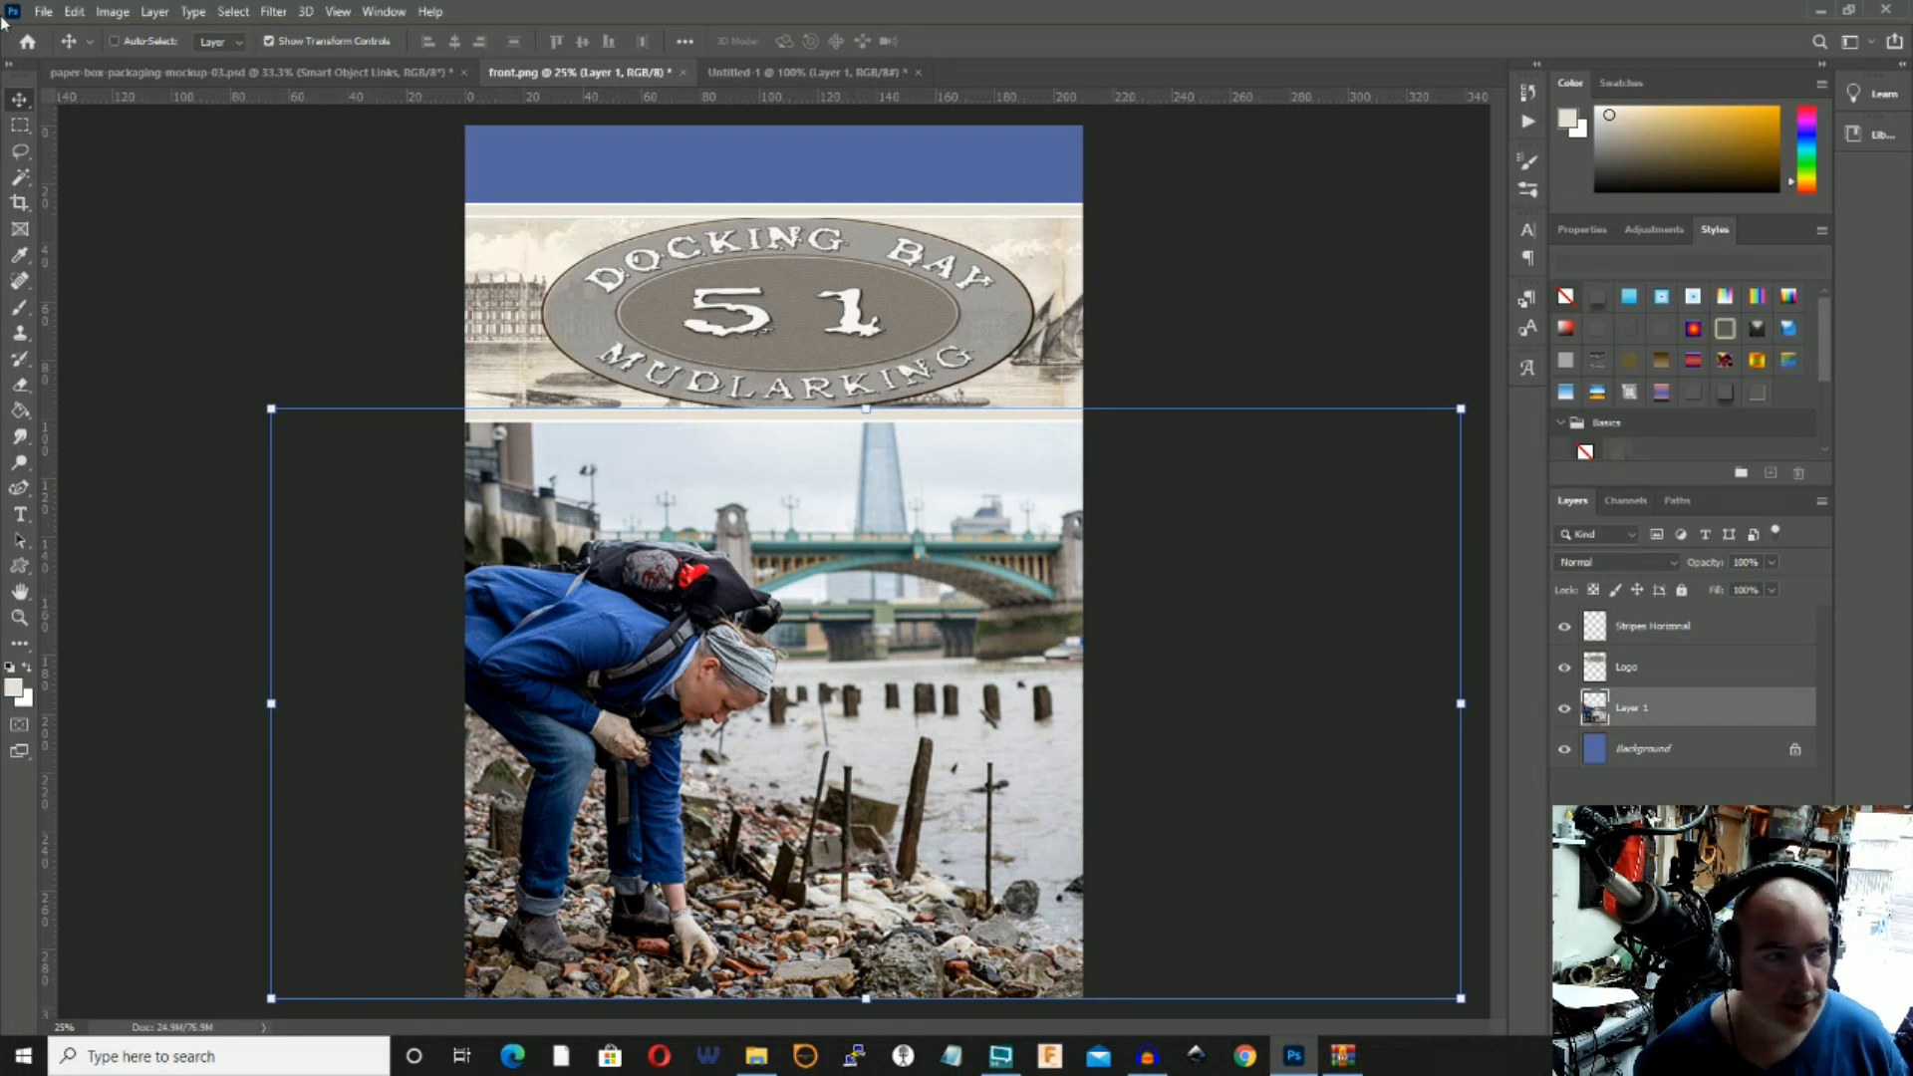
Add a new layer above Layer 1 and paste the copied sky and bridge strip into it.
click(154, 12)
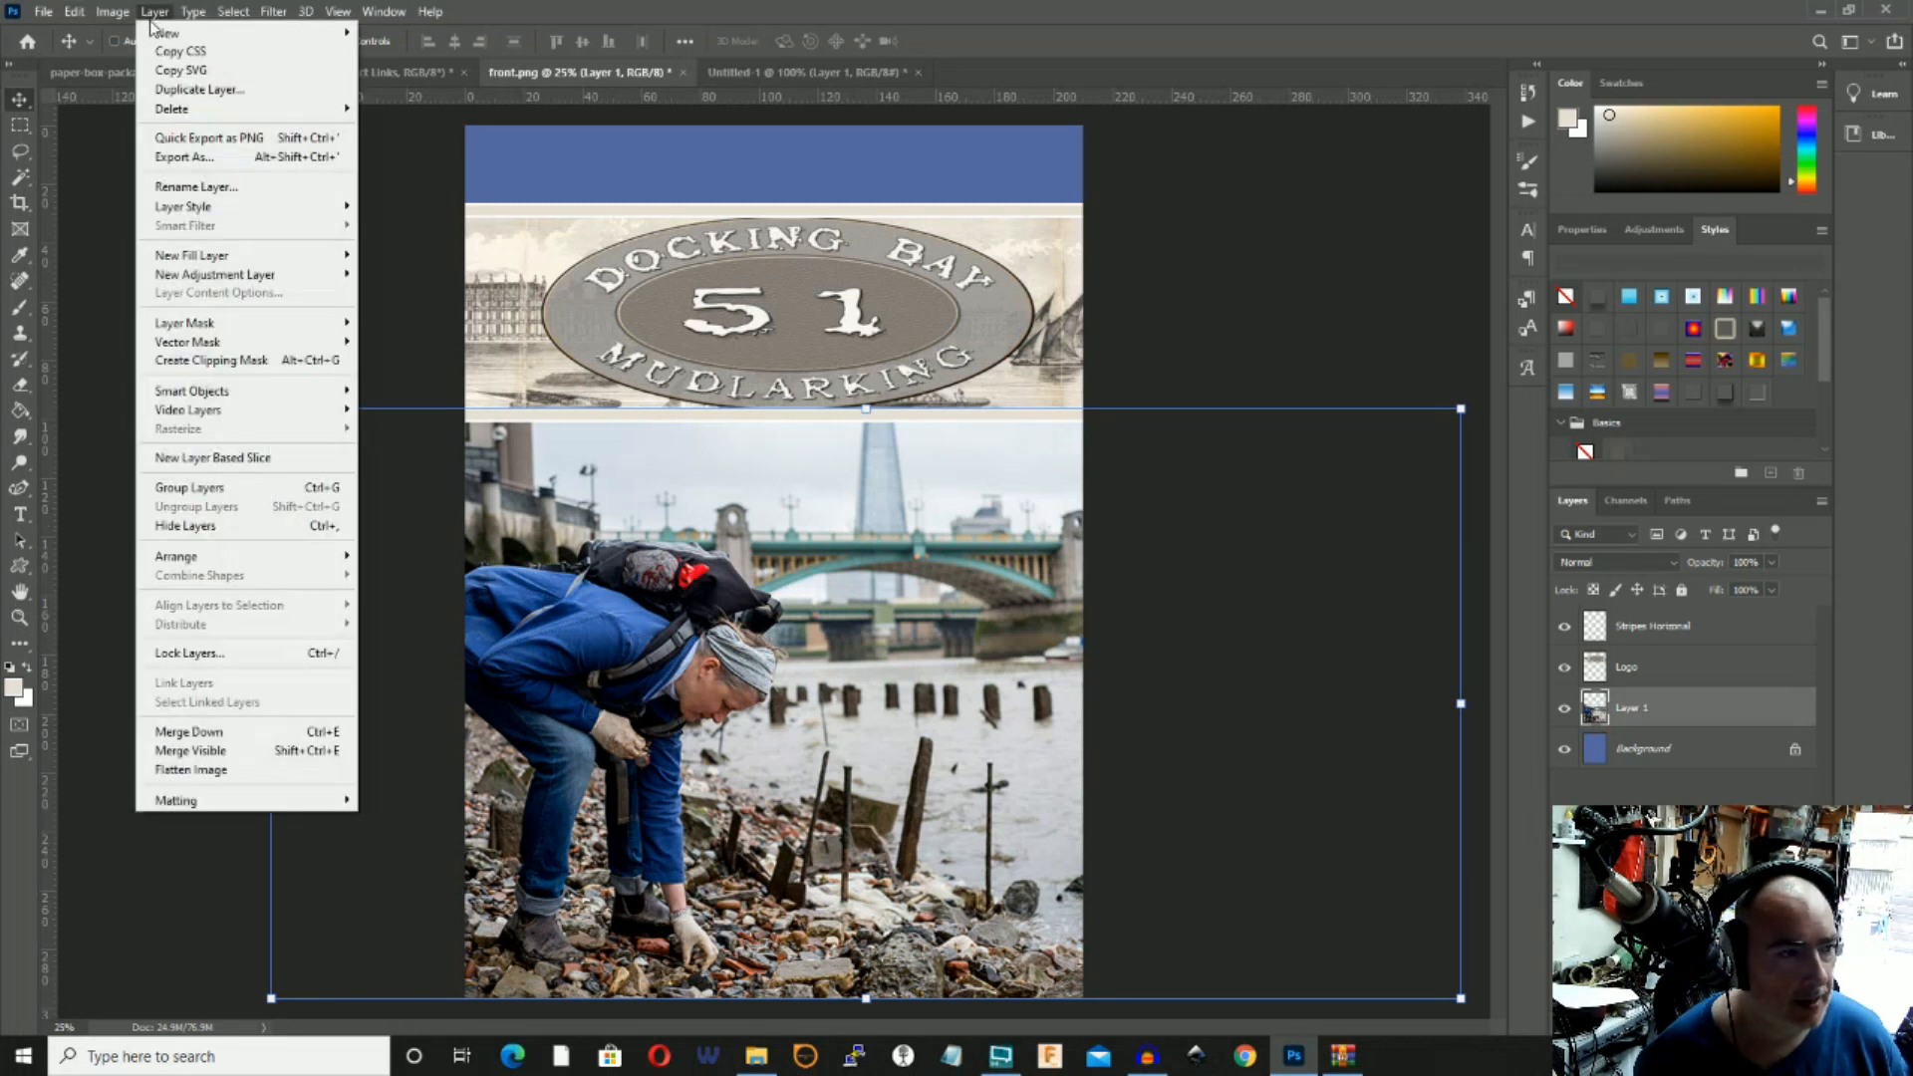
mouse_move(165, 34)
click(372, 35)
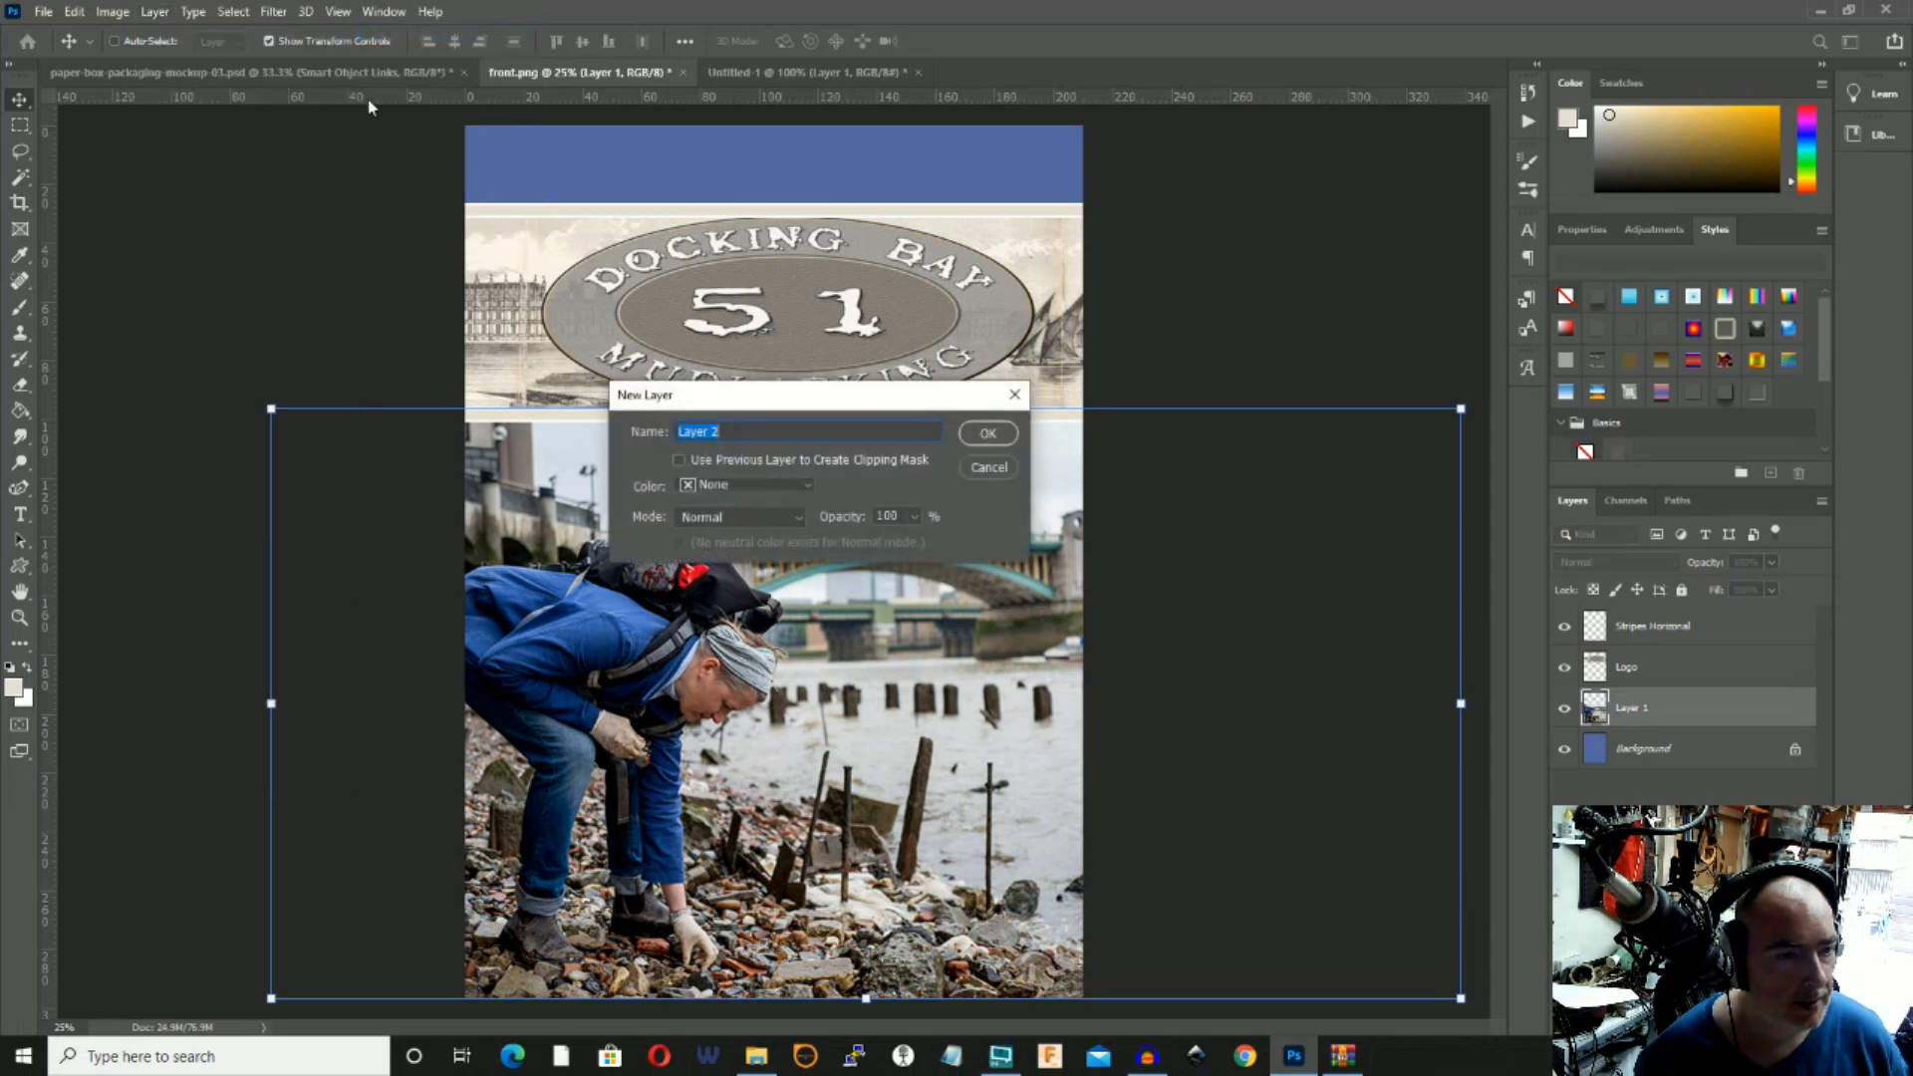
click(987, 432)
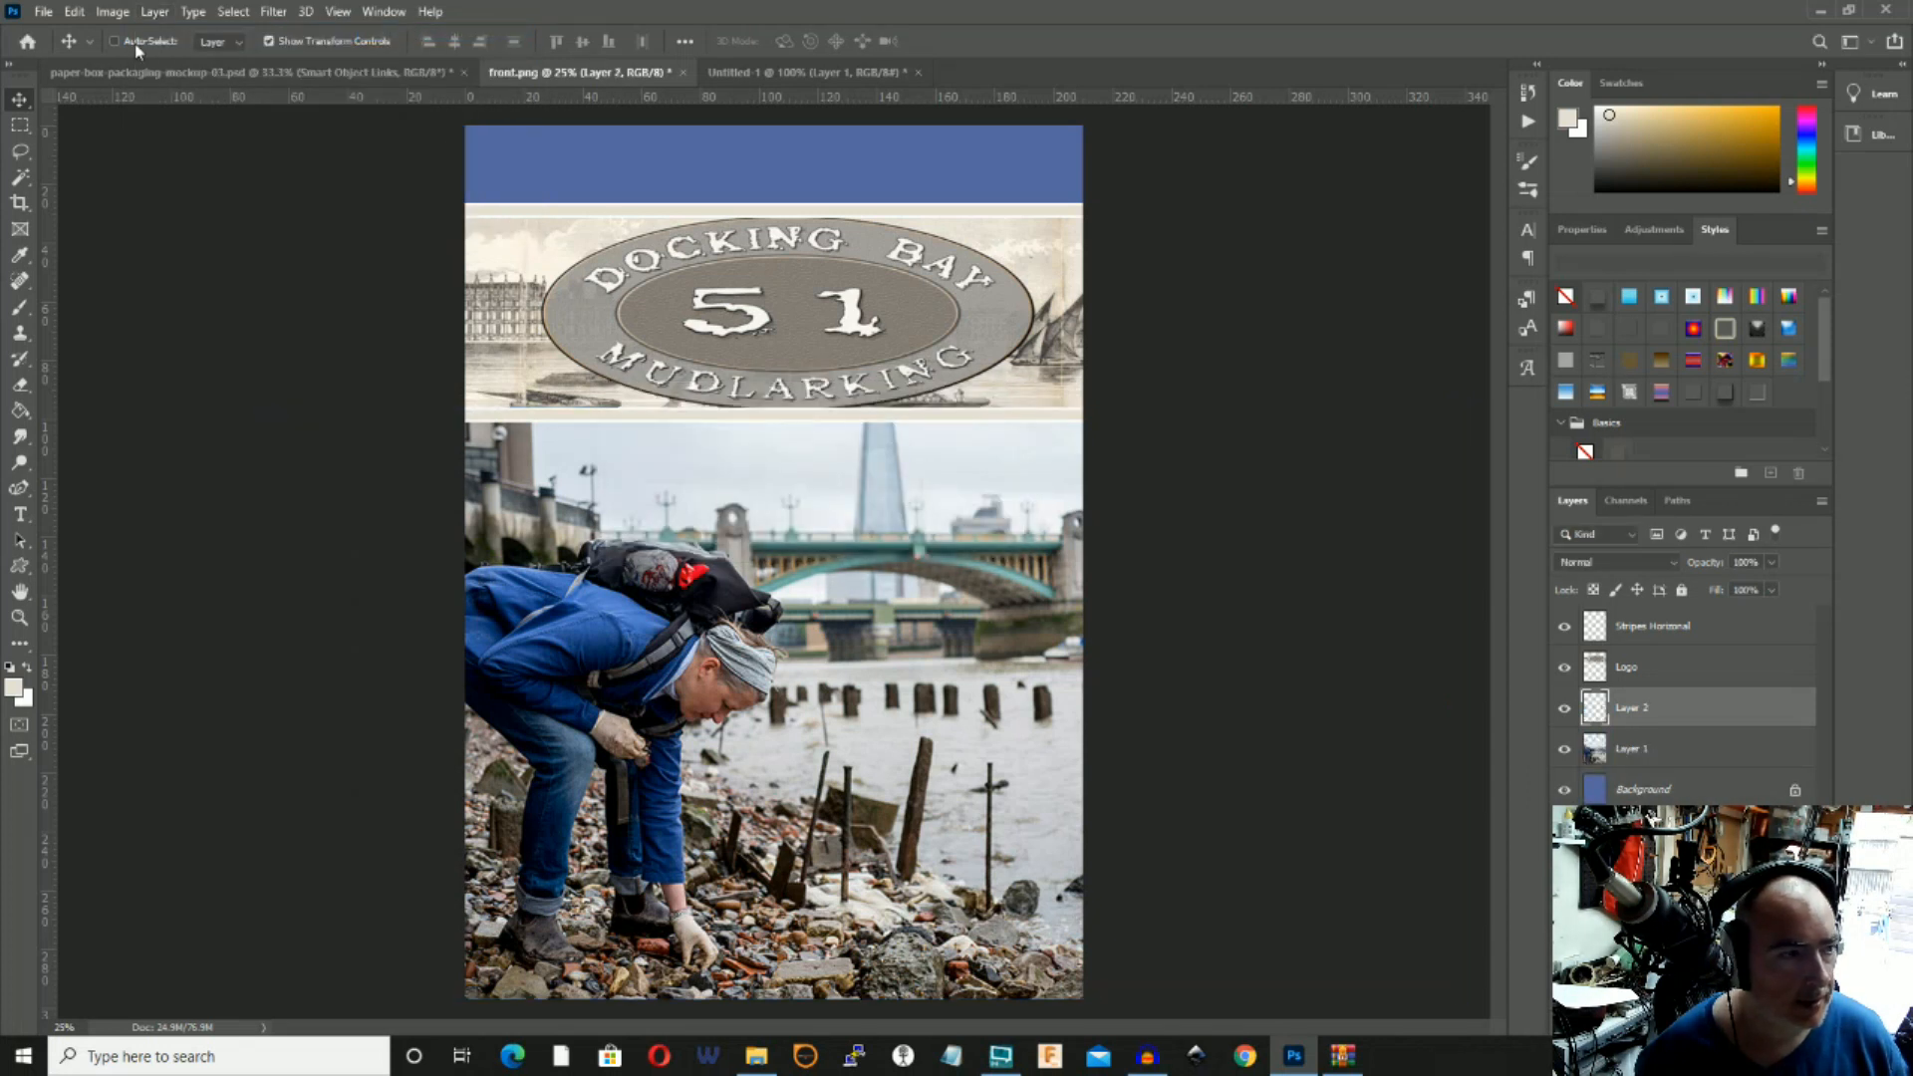
click(81, 16)
click(95, 188)
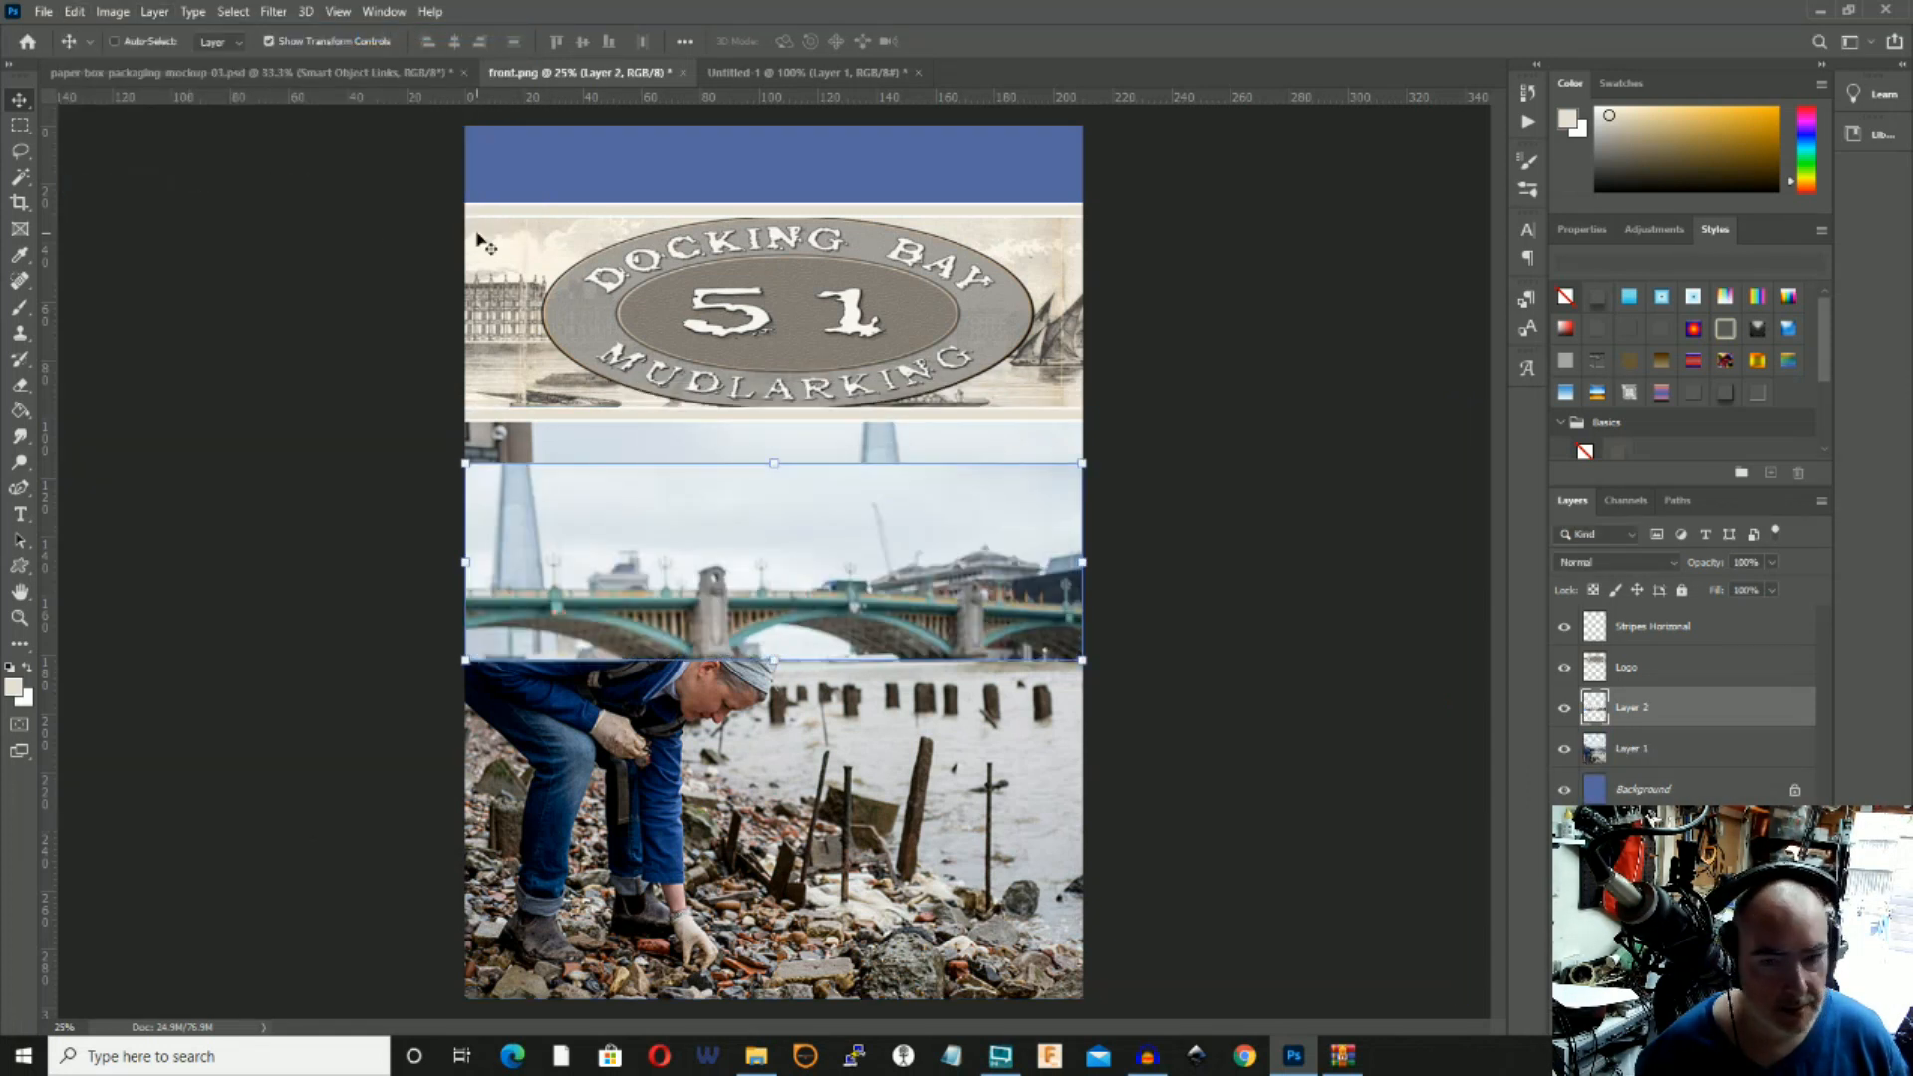
Move the pasted strip to the panel's upper edge and scale it to 115.65% so its sky covers the blue area above the banner.
drag(727, 516, 641, 178)
drag(1003, 320, 1103, 354)
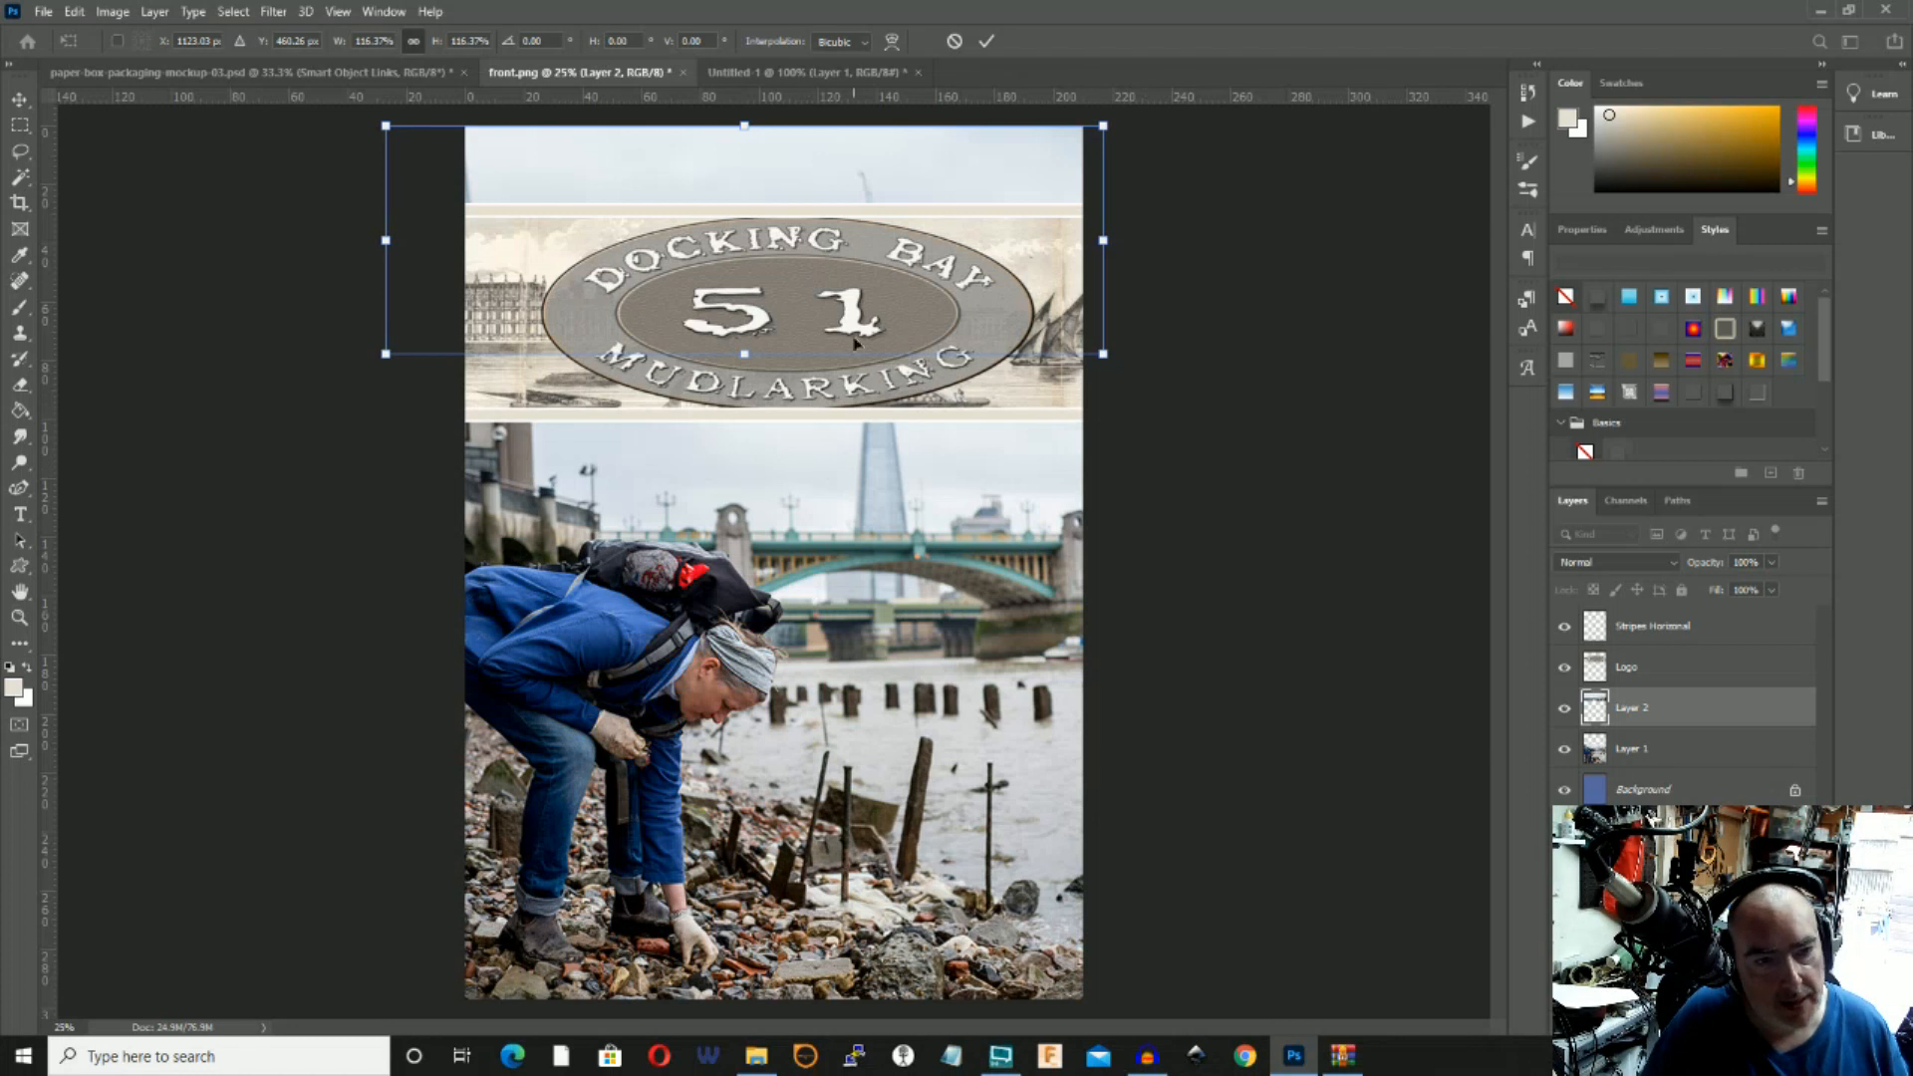
mouse_move(775, 187)
mouse_down()
mouse_move(694, 188)
mouse_move(763, 188)
mouse_up()
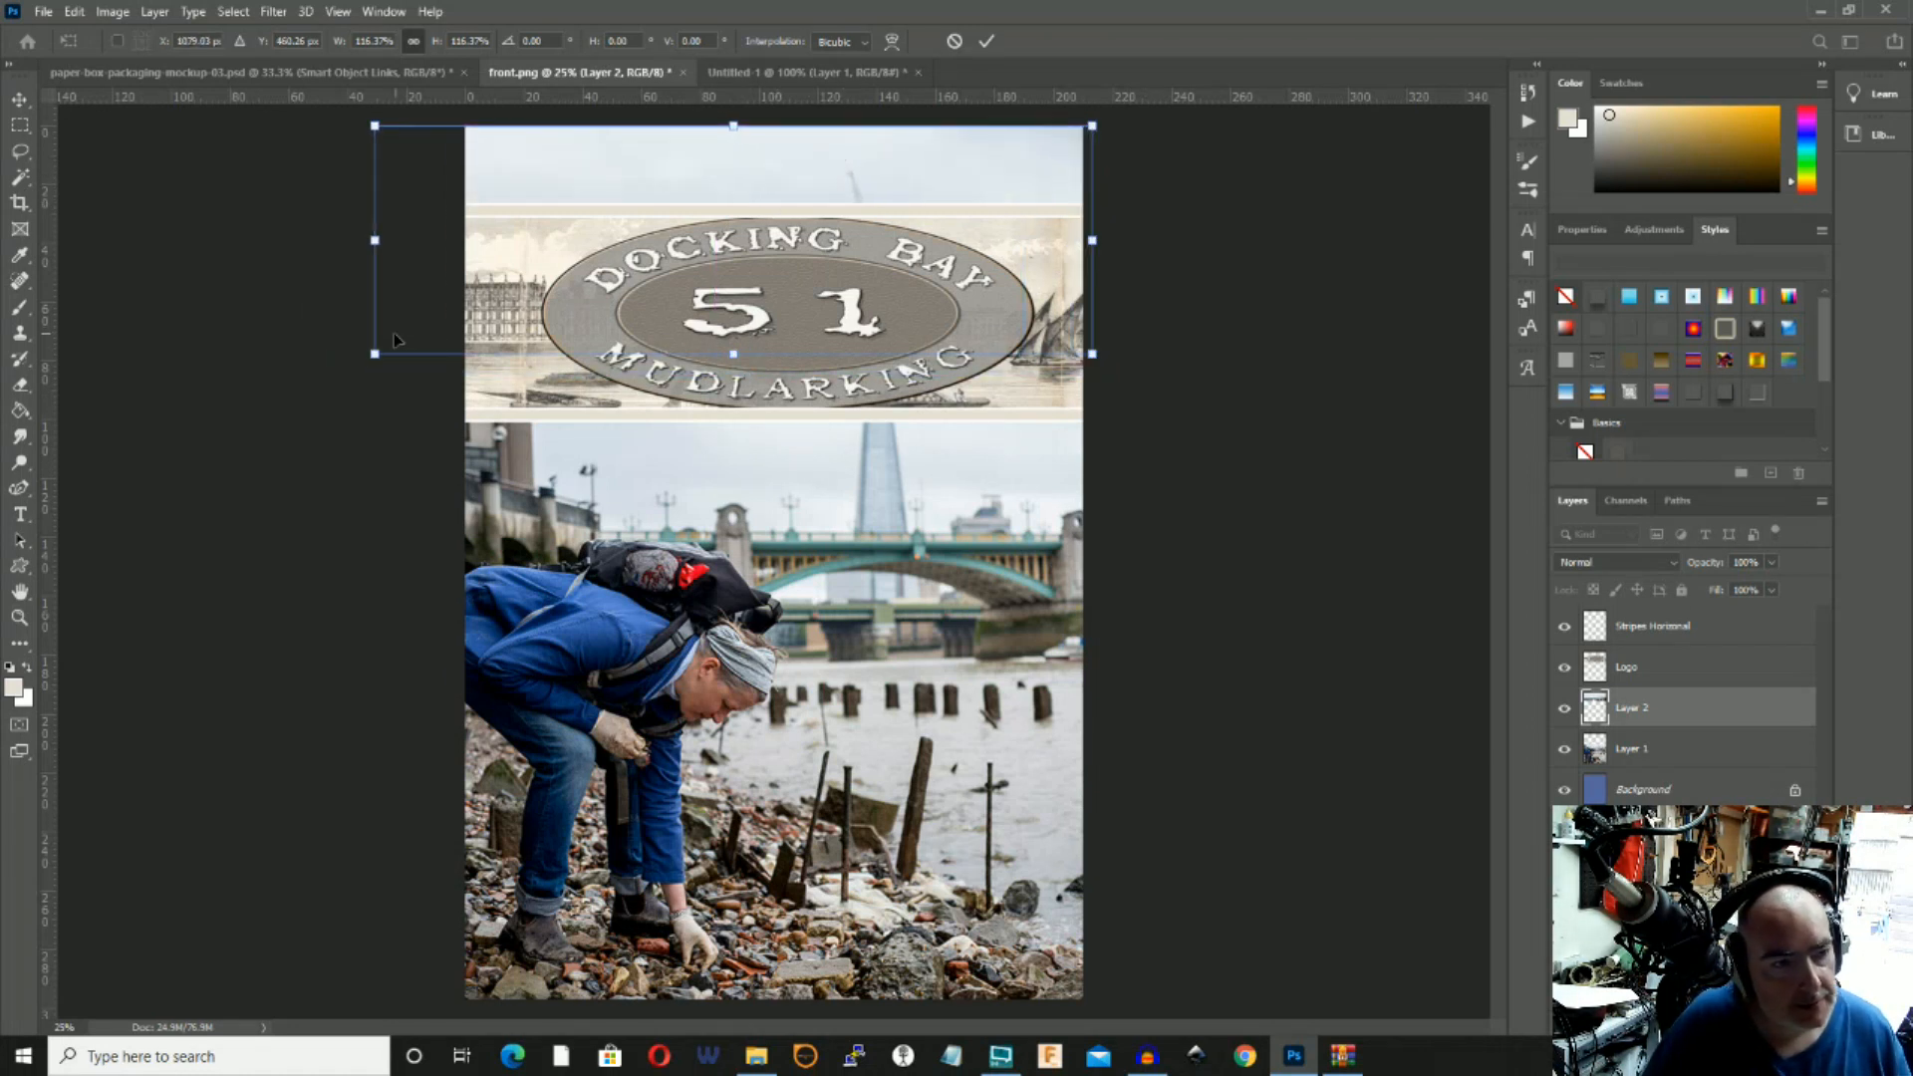
drag(368, 359, 417, 353)
drag(423, 352, 371, 359)
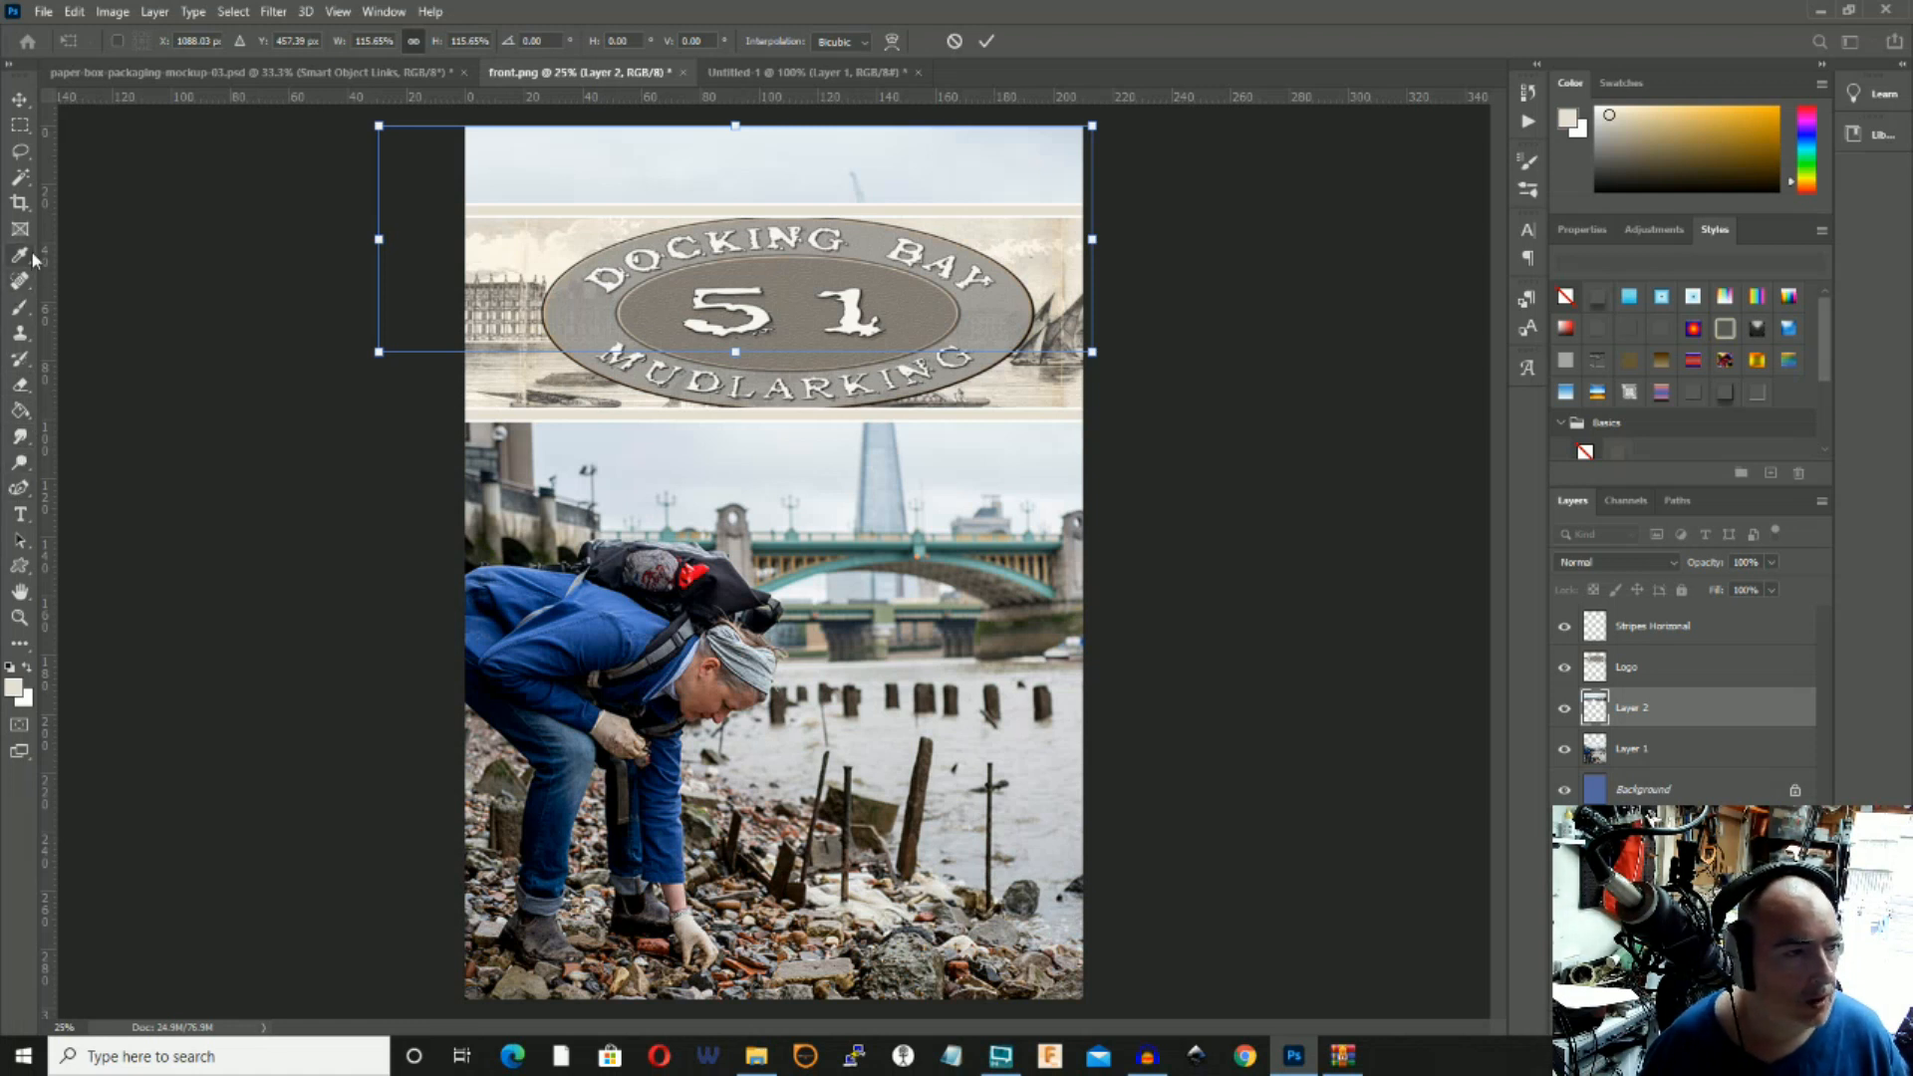
key(Return)
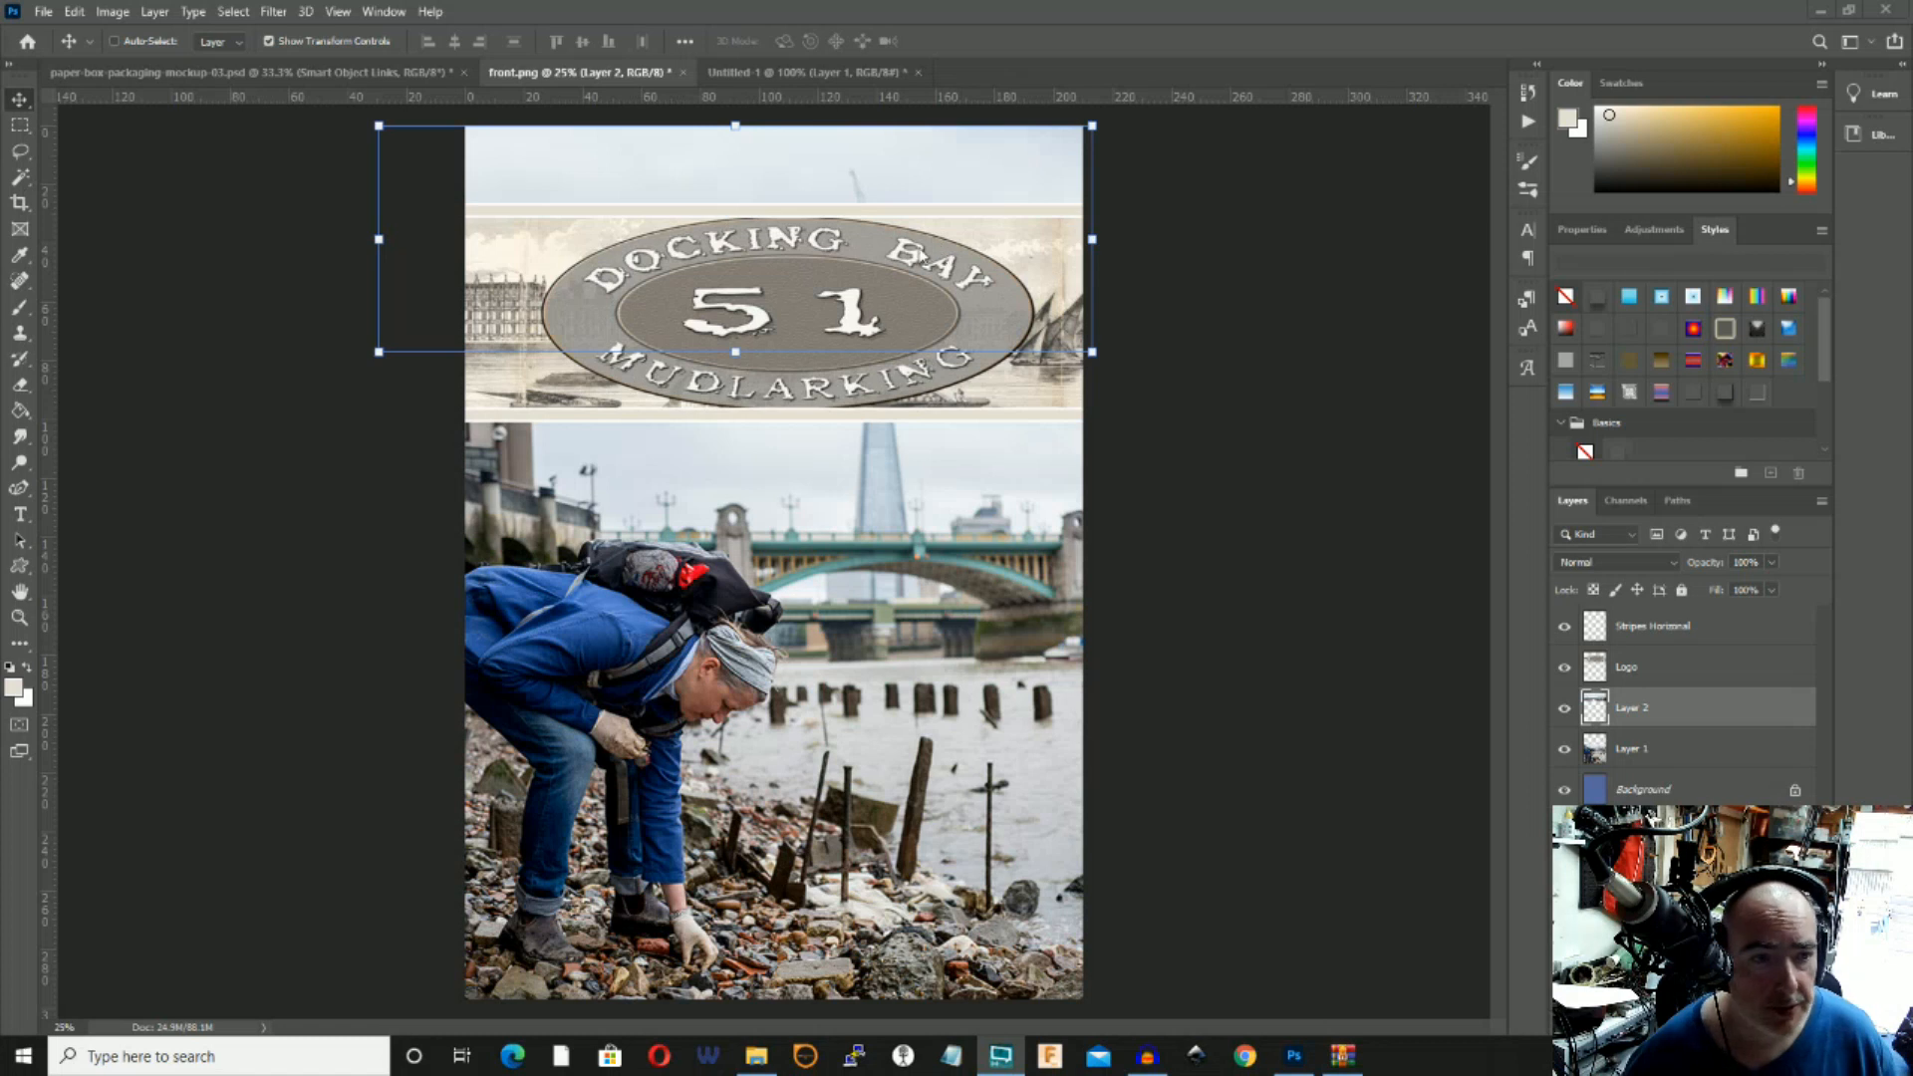
click(456, 154)
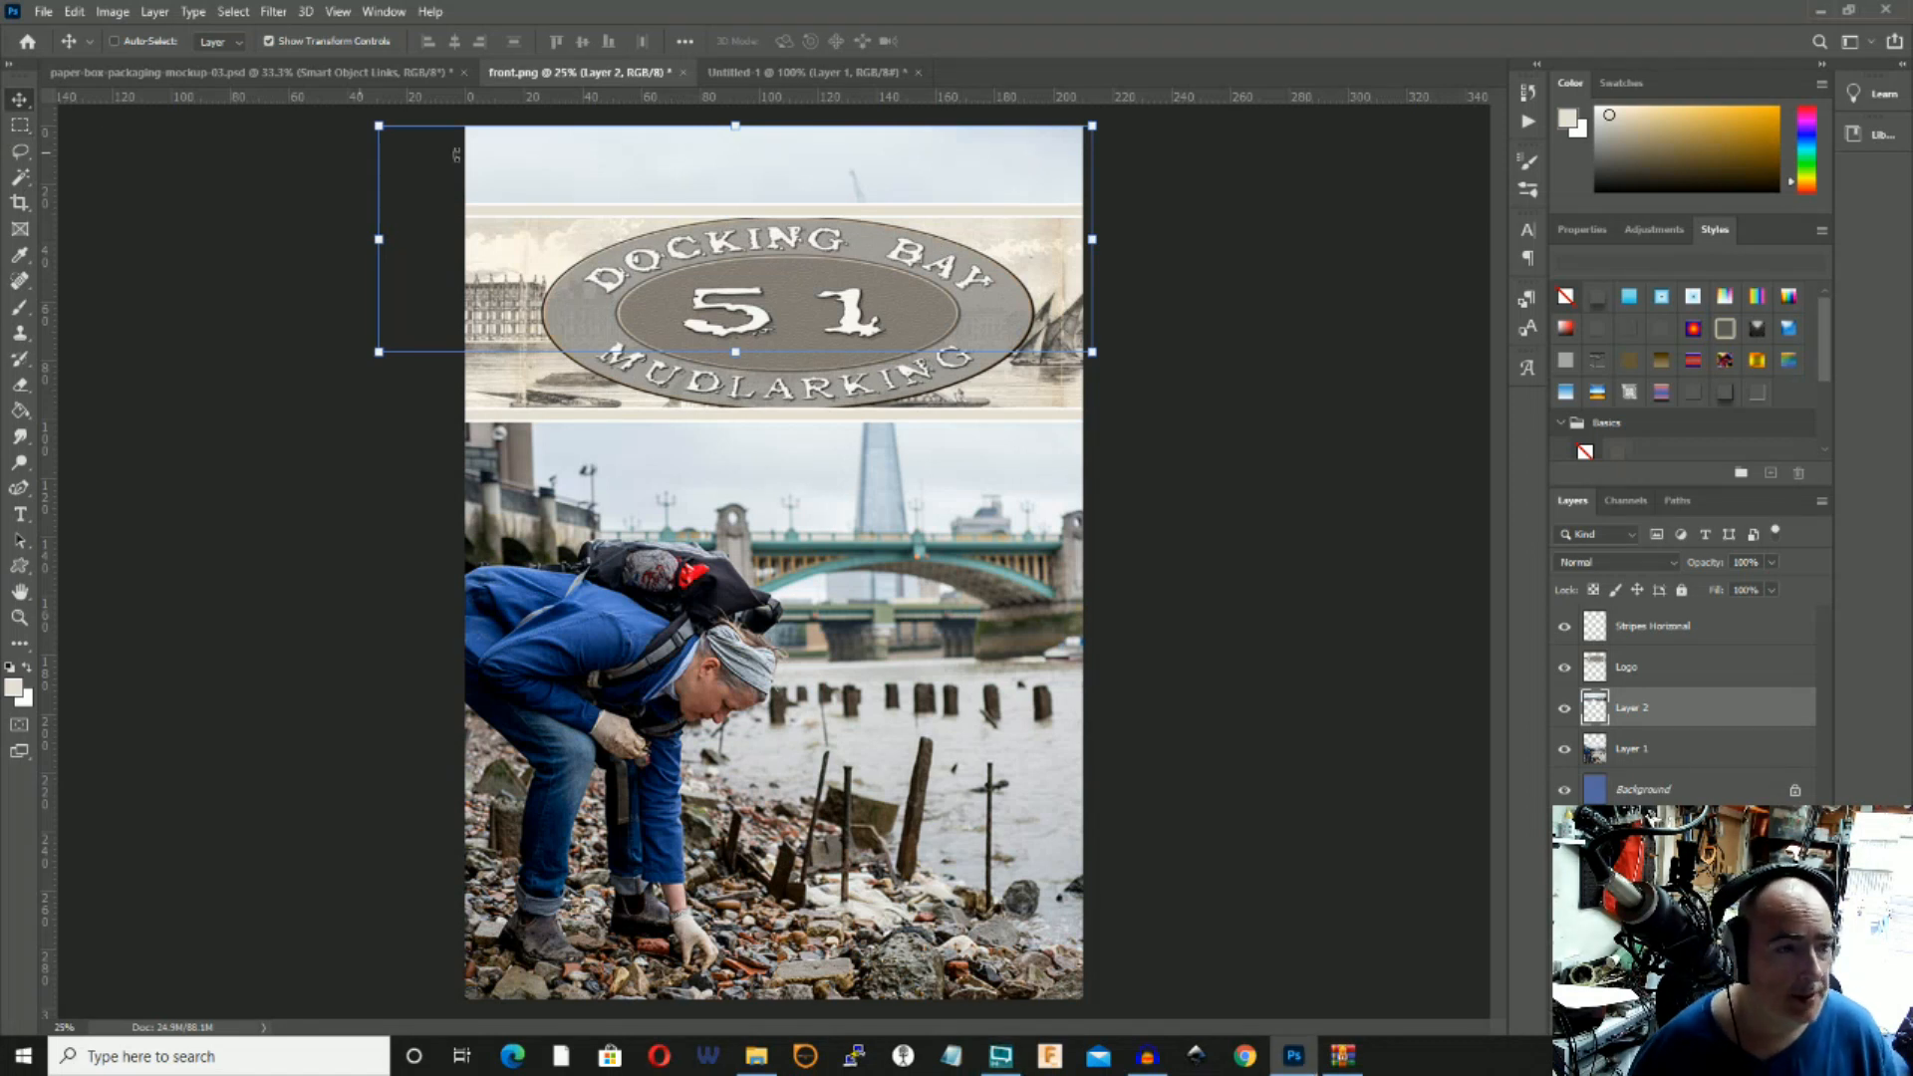
Copy a rectangular patch of plain sky above the banner, paste it, and shift it sideways to cover the crane tip.
click(19, 126)
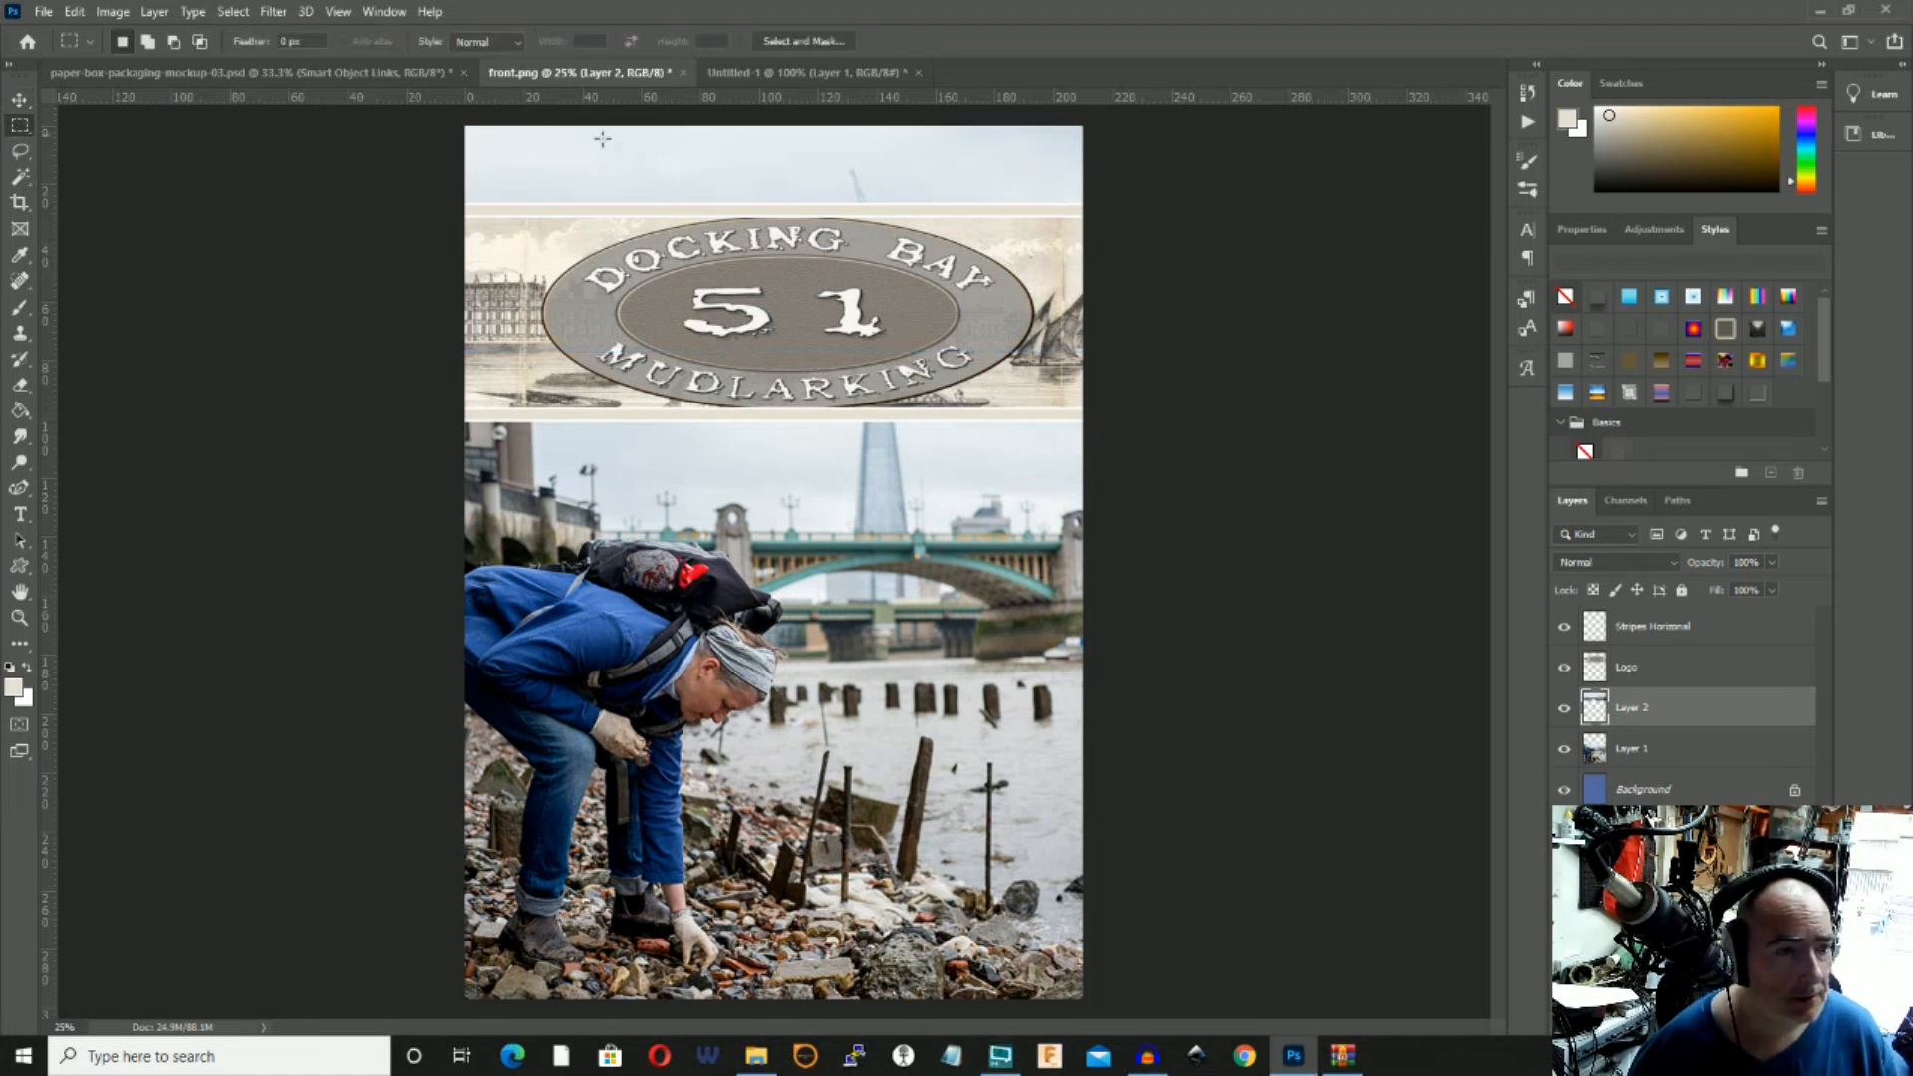
drag(624, 146, 830, 224)
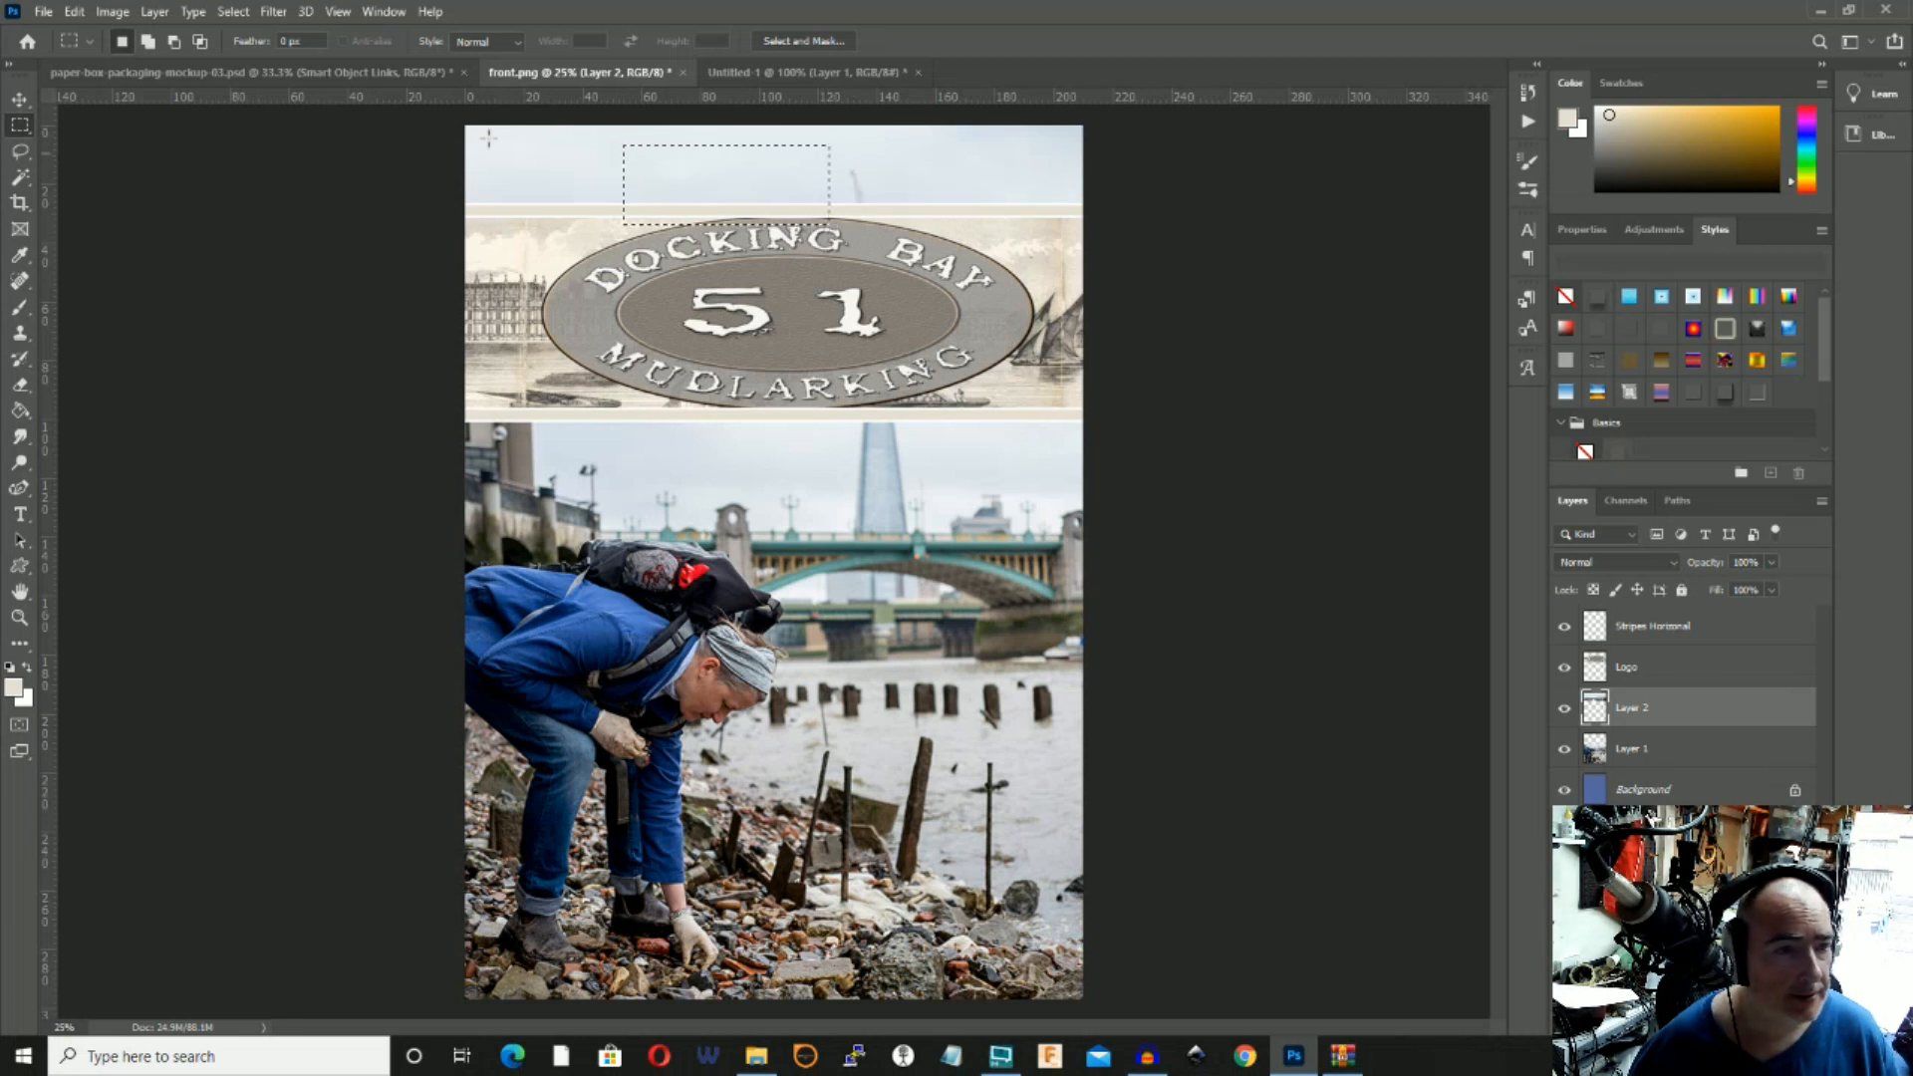
click(74, 11)
click(100, 149)
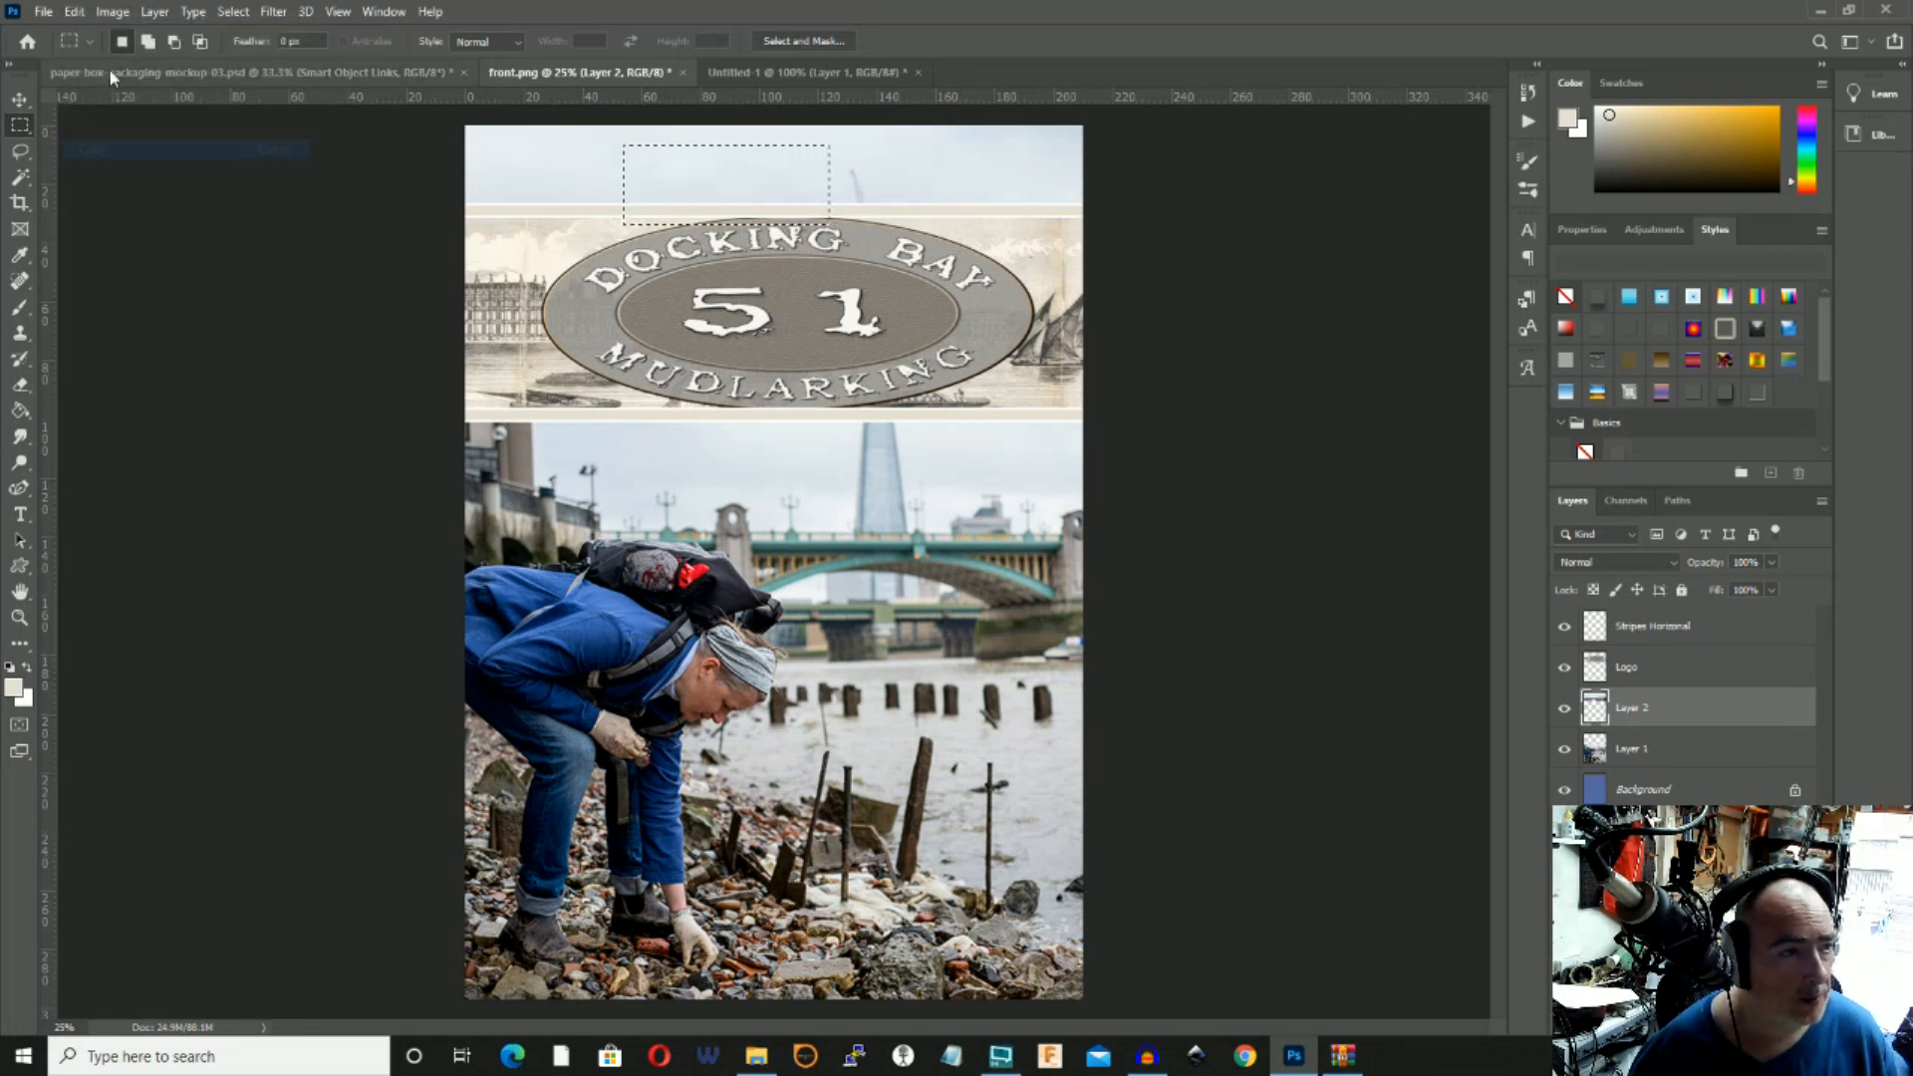
click(74, 11)
click(95, 187)
key(v)
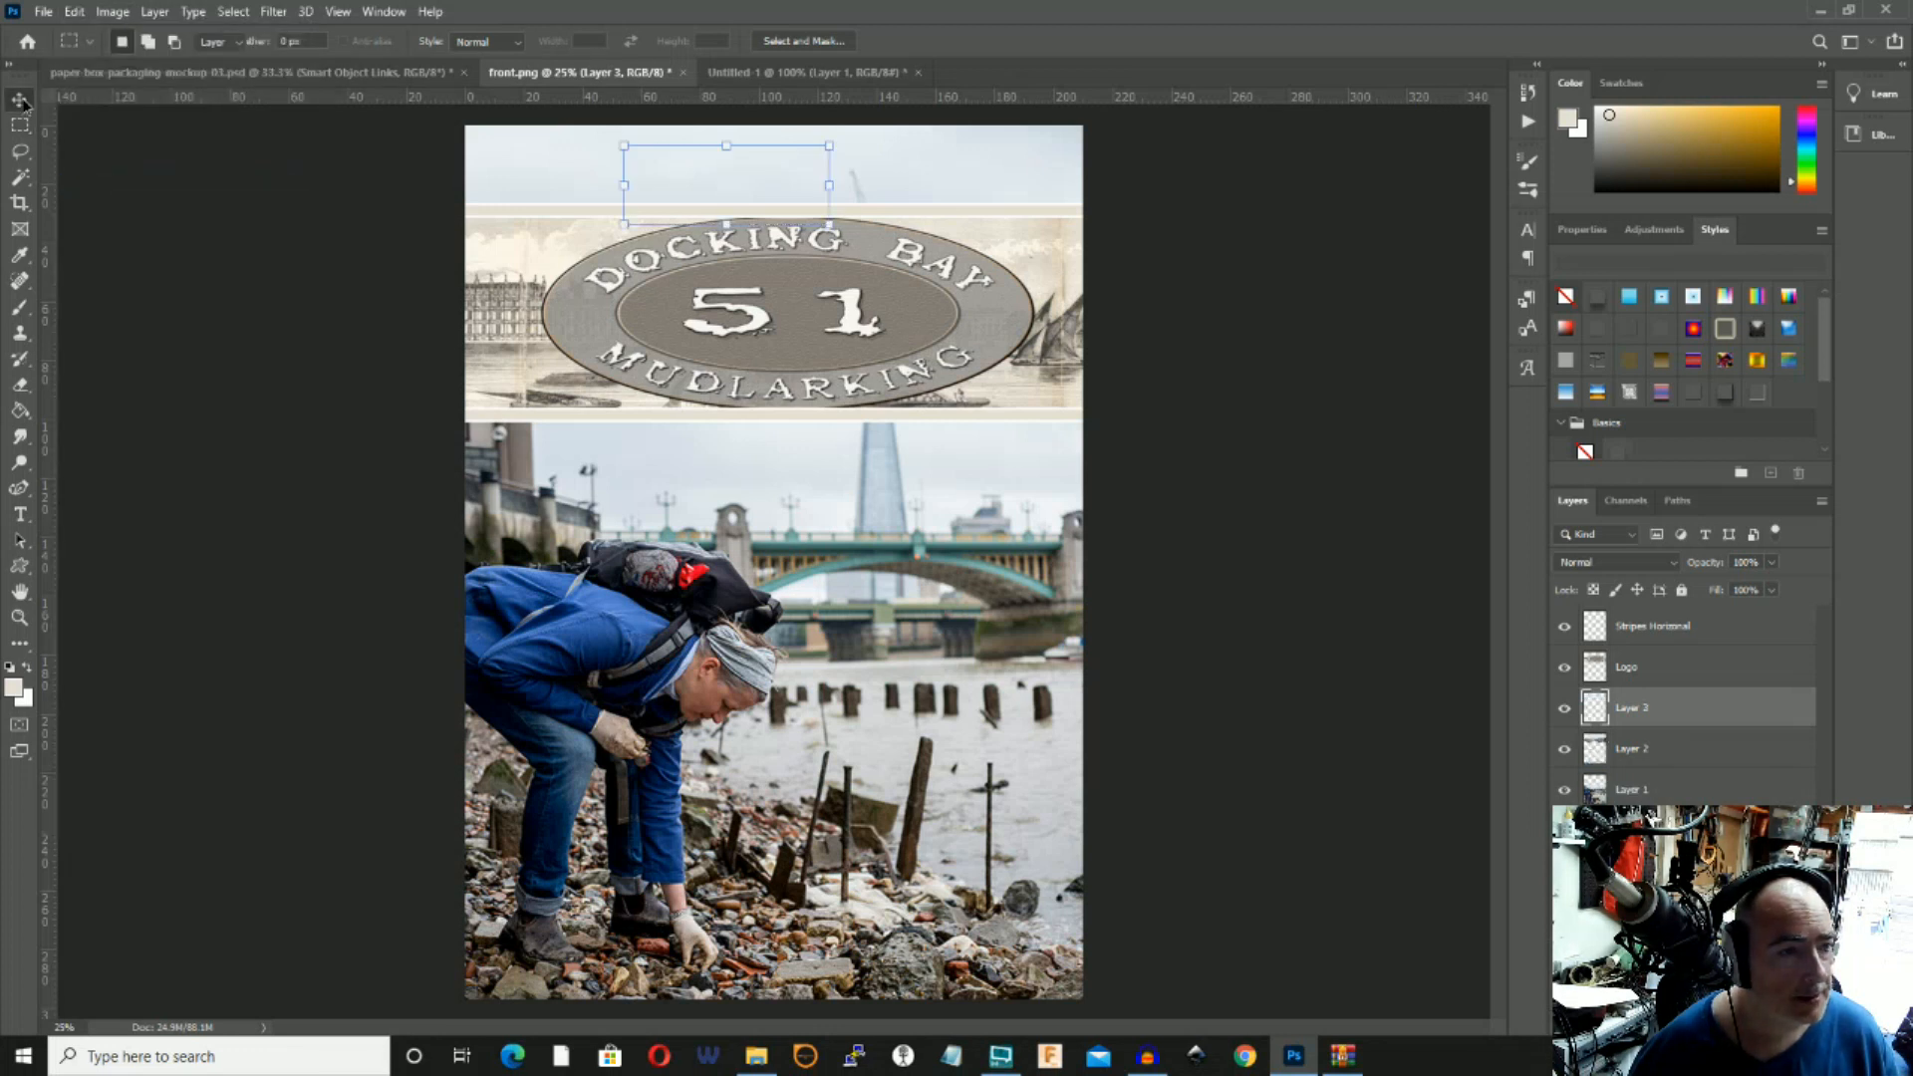
drag(586, 254, 658, 259)
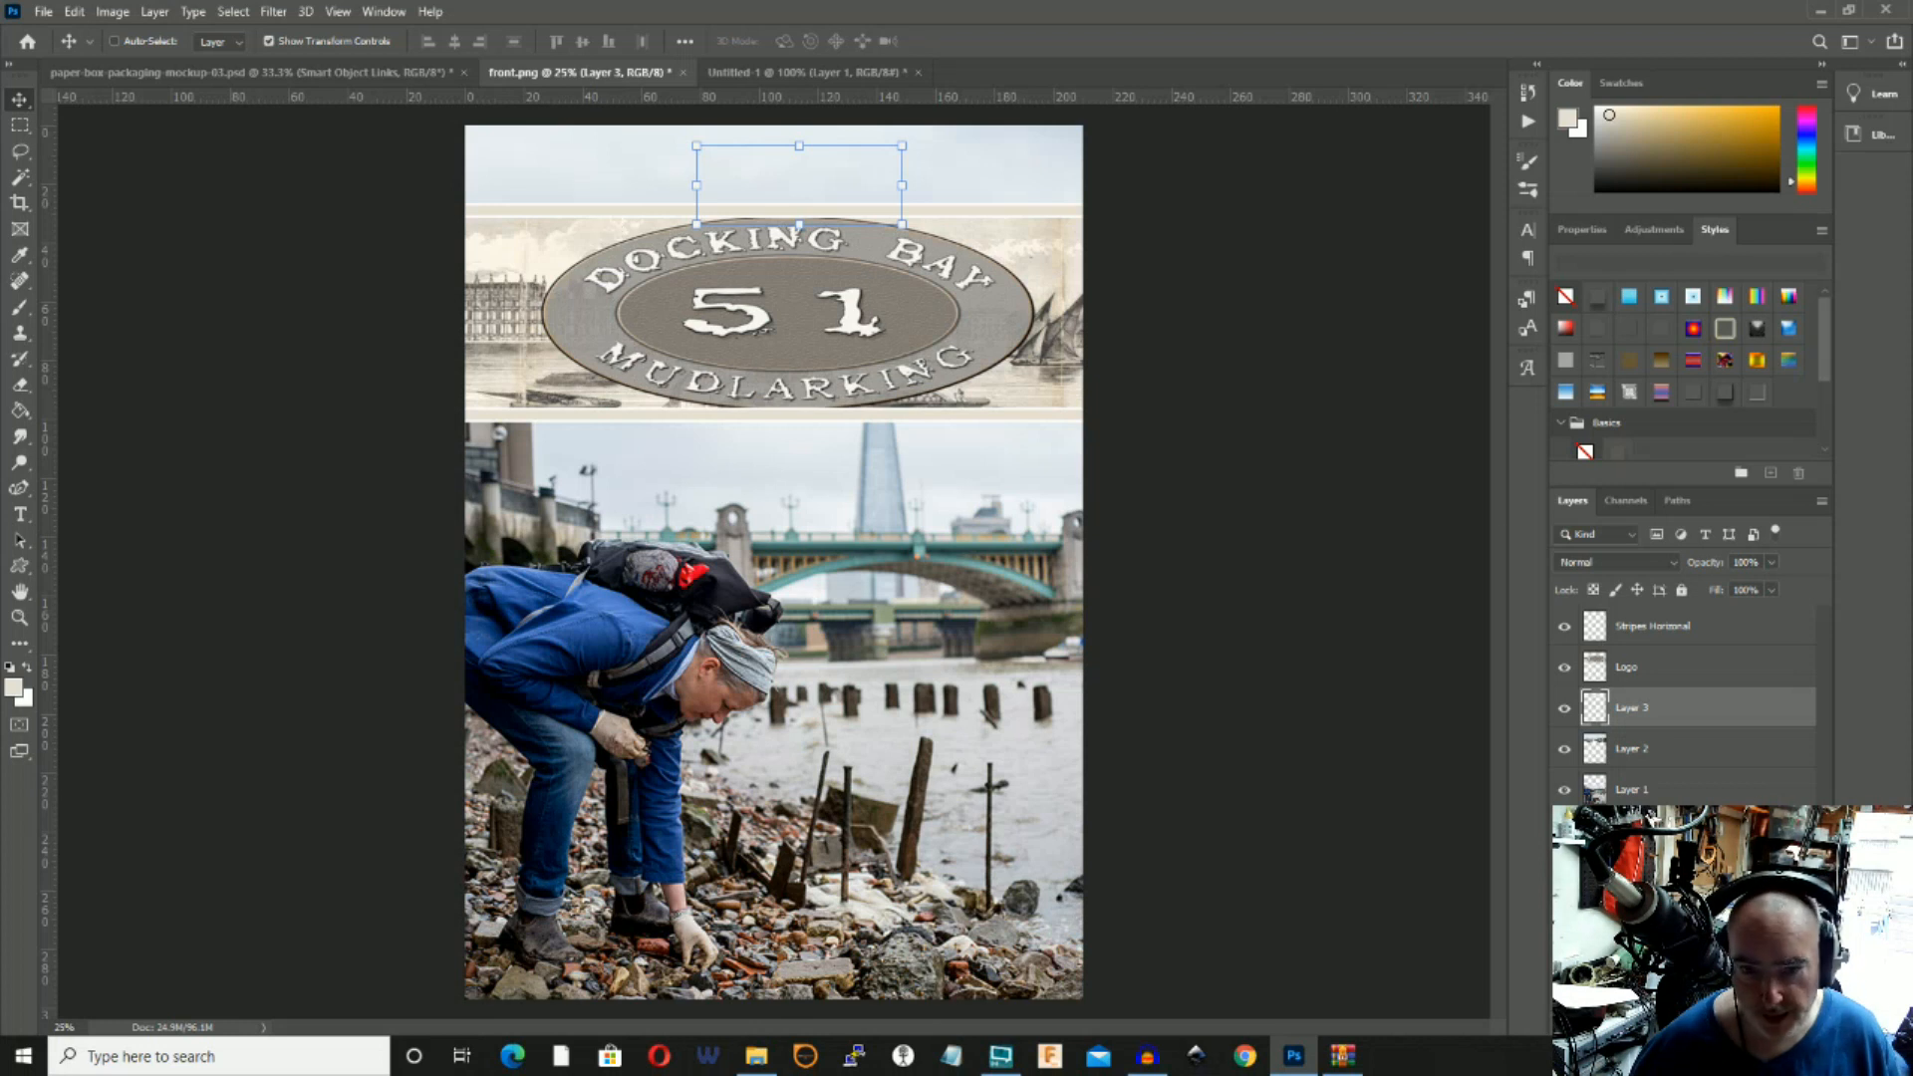
Merge Layer 3, Layer 2 and Layer 1 into a single photo layer.
shift+click(1655, 750)
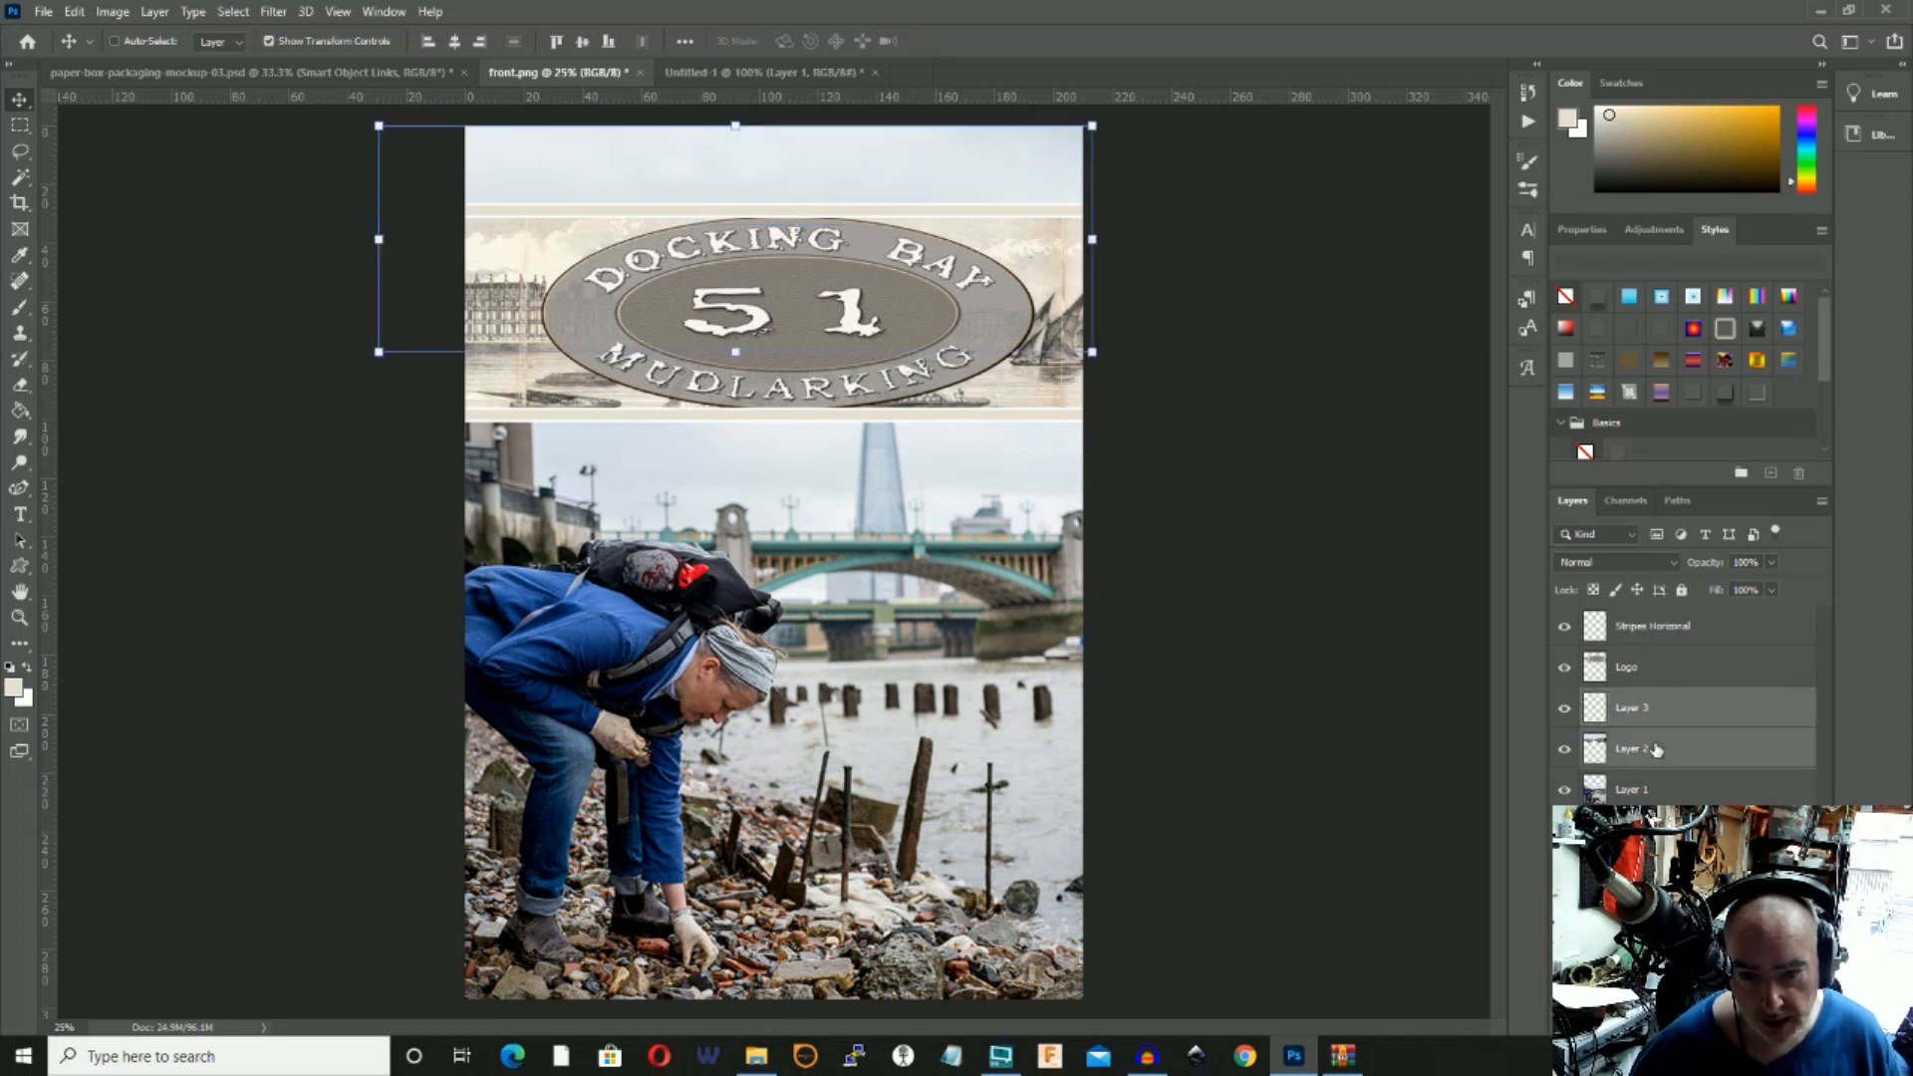
shift+click(1669, 790)
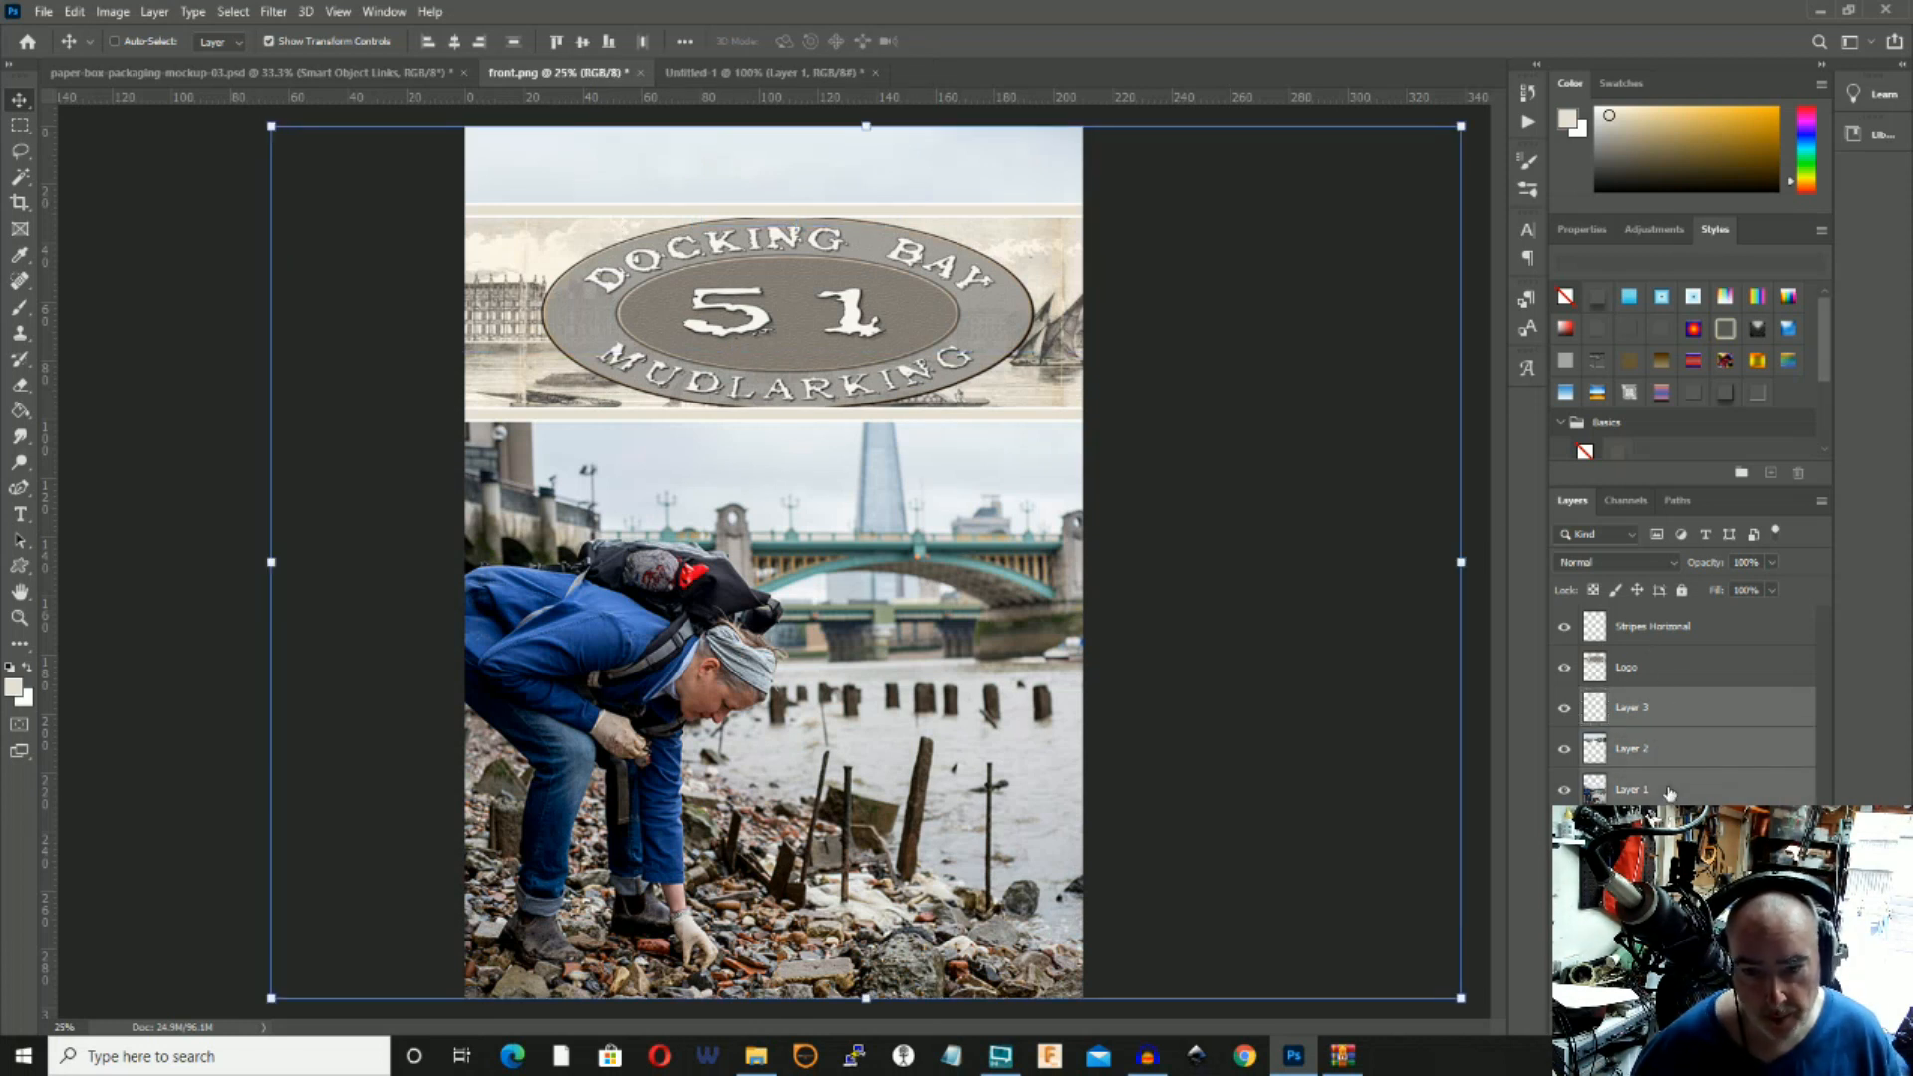
right_click(1668, 790)
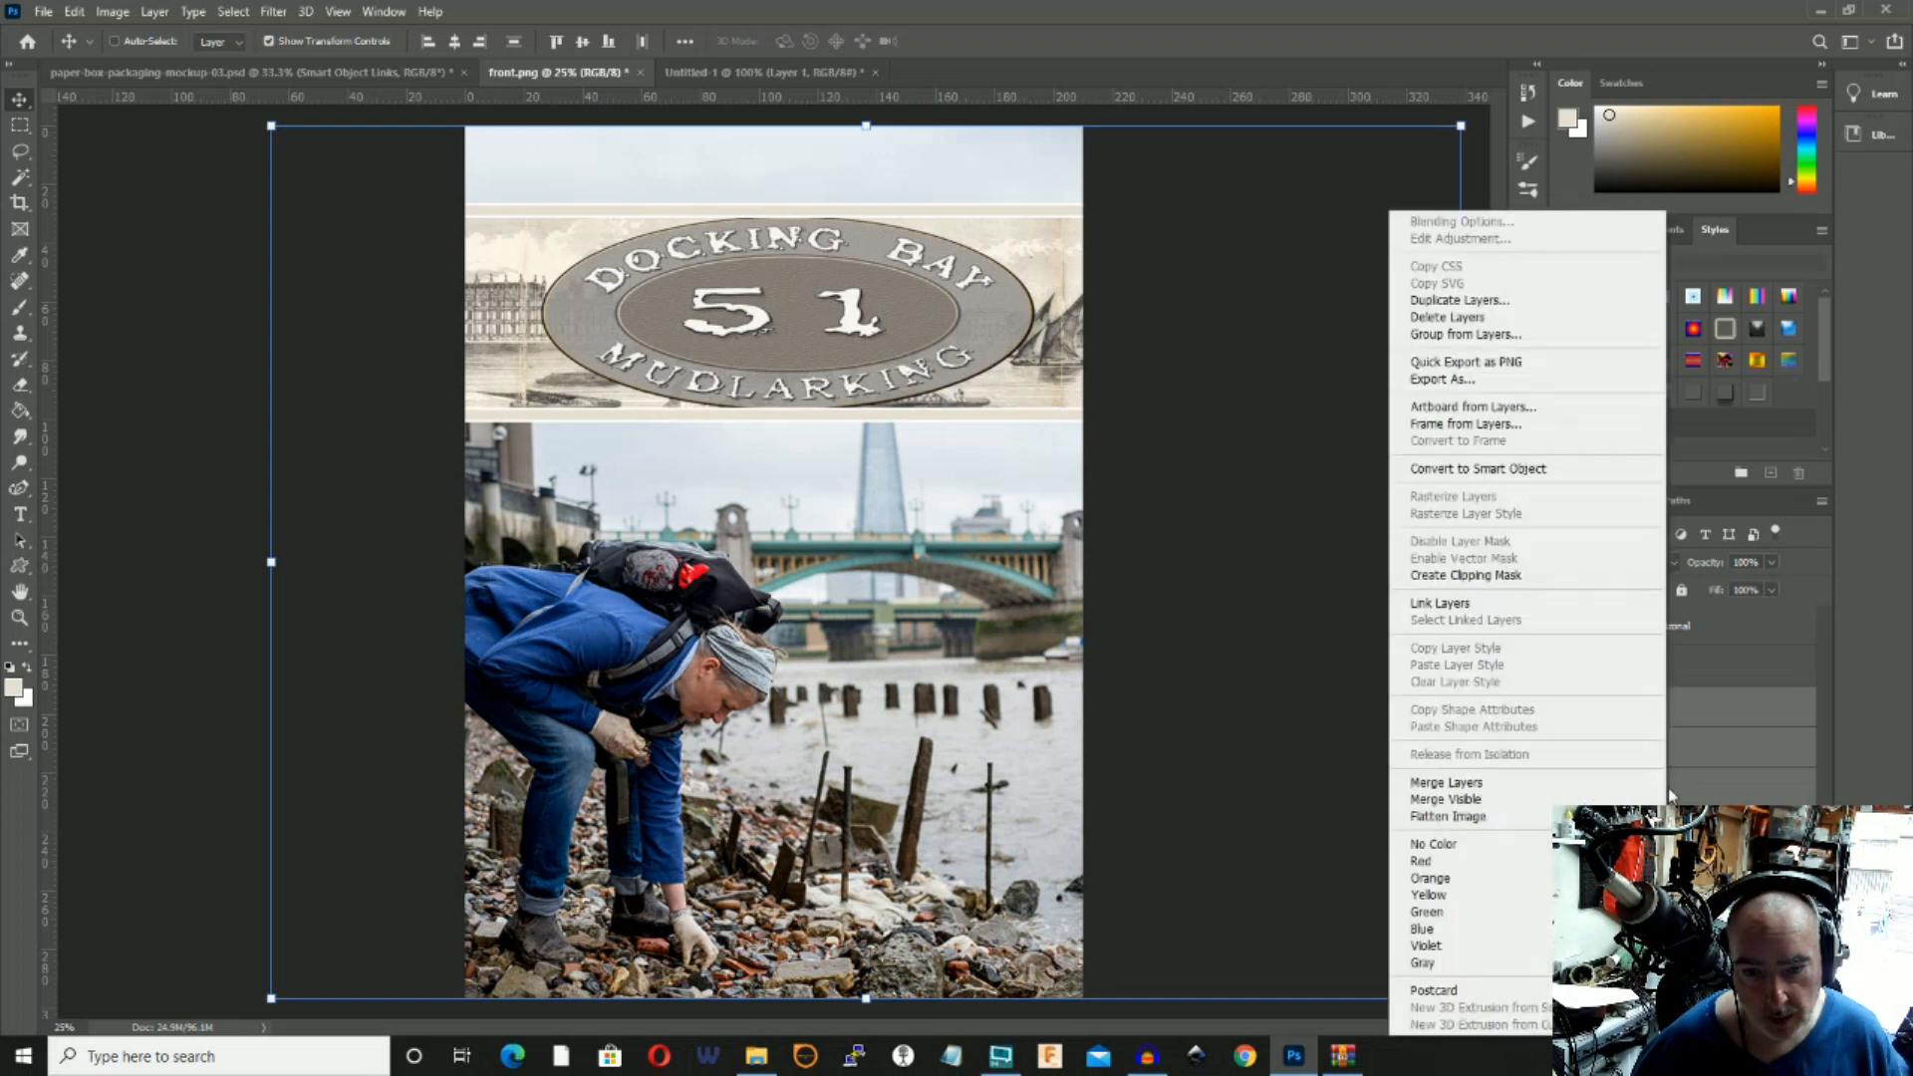
click(1512, 785)
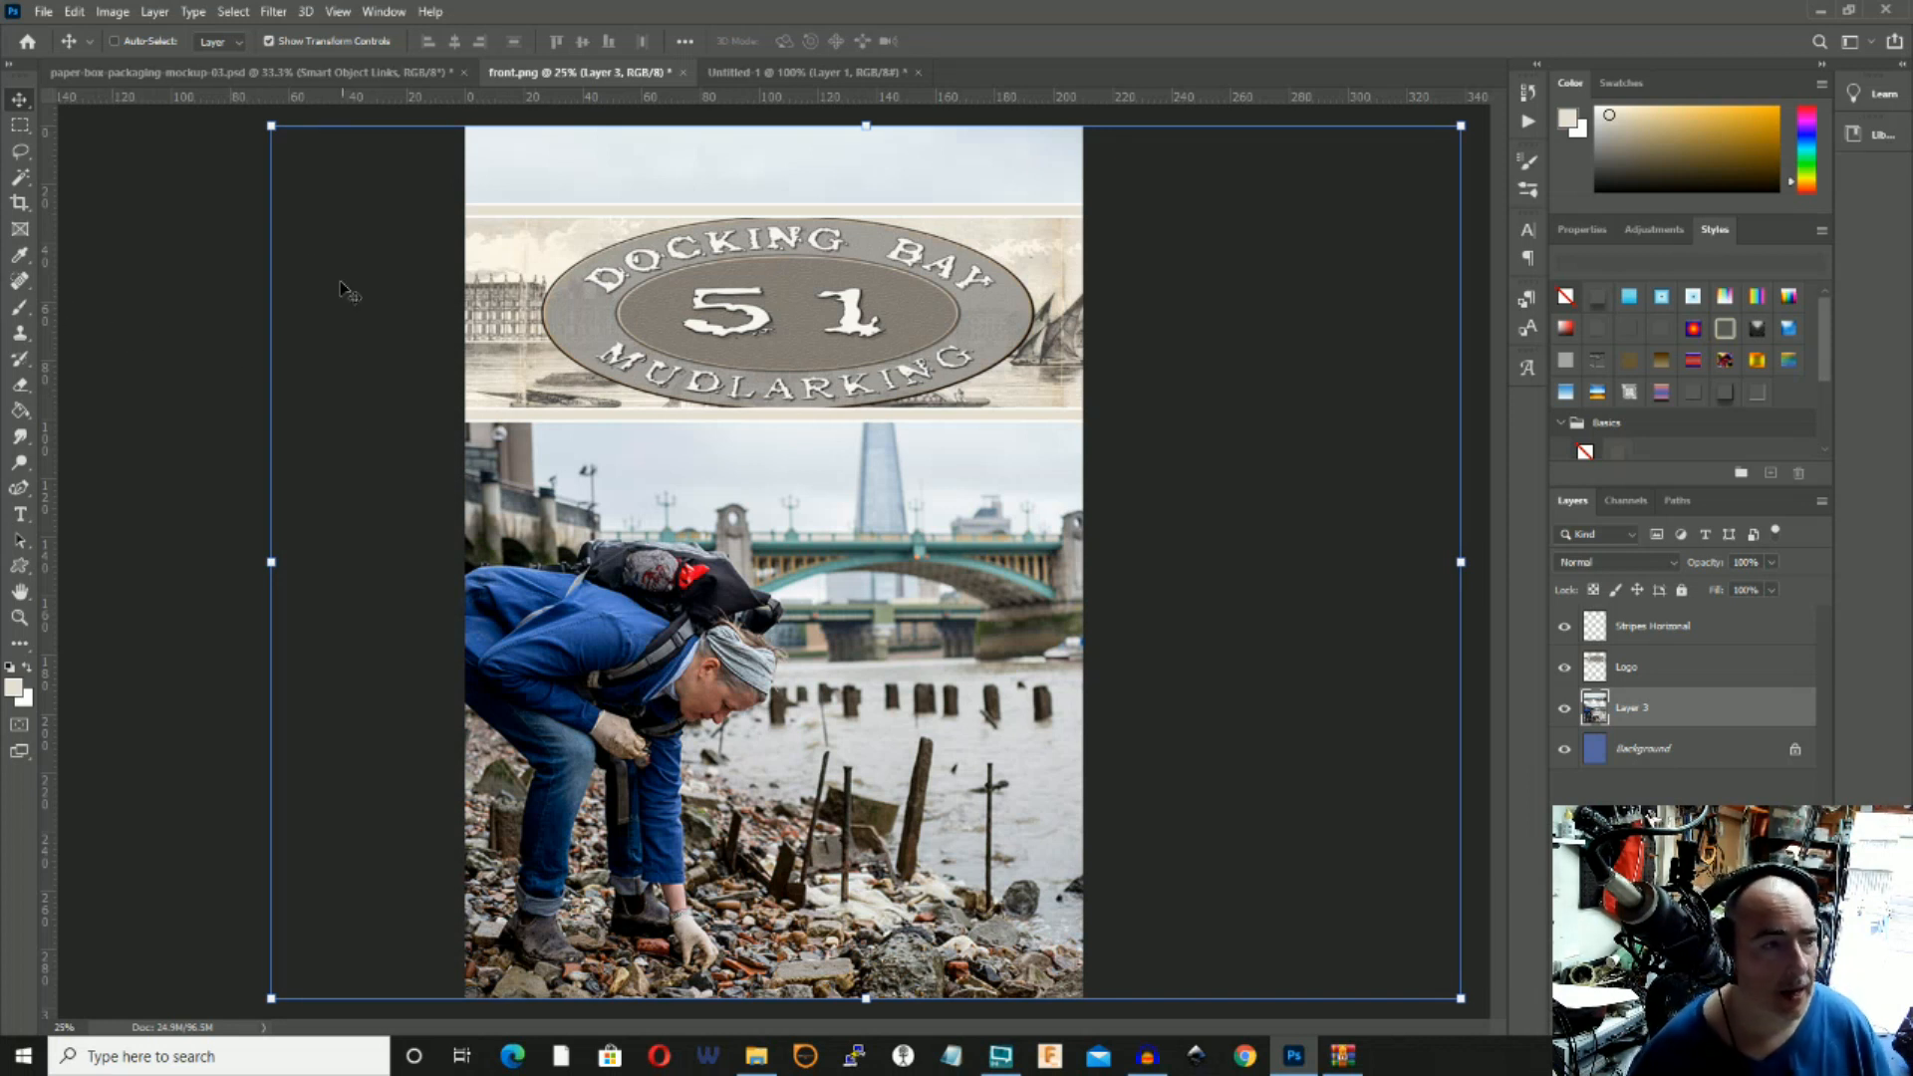
Nudge the Logo layer slightly to the left in four large increments.
click(24, 127)
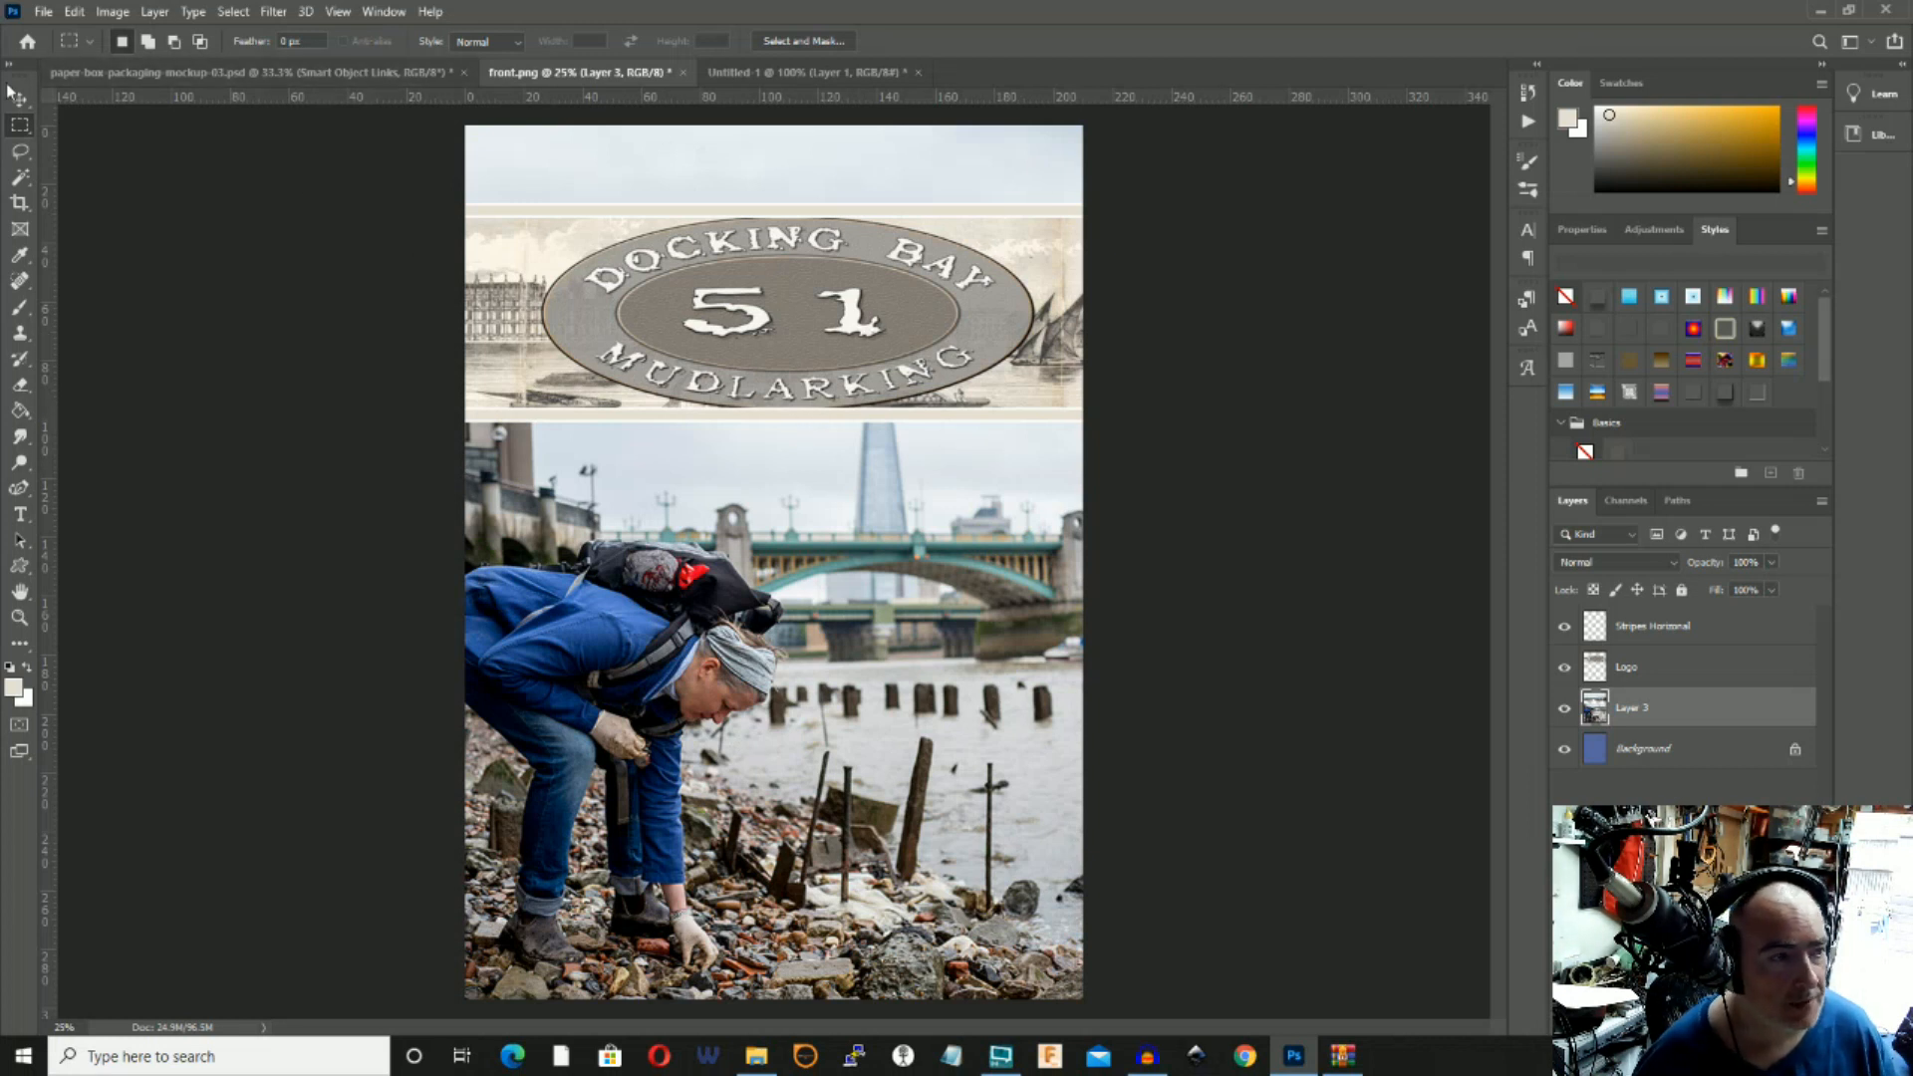
key(v)
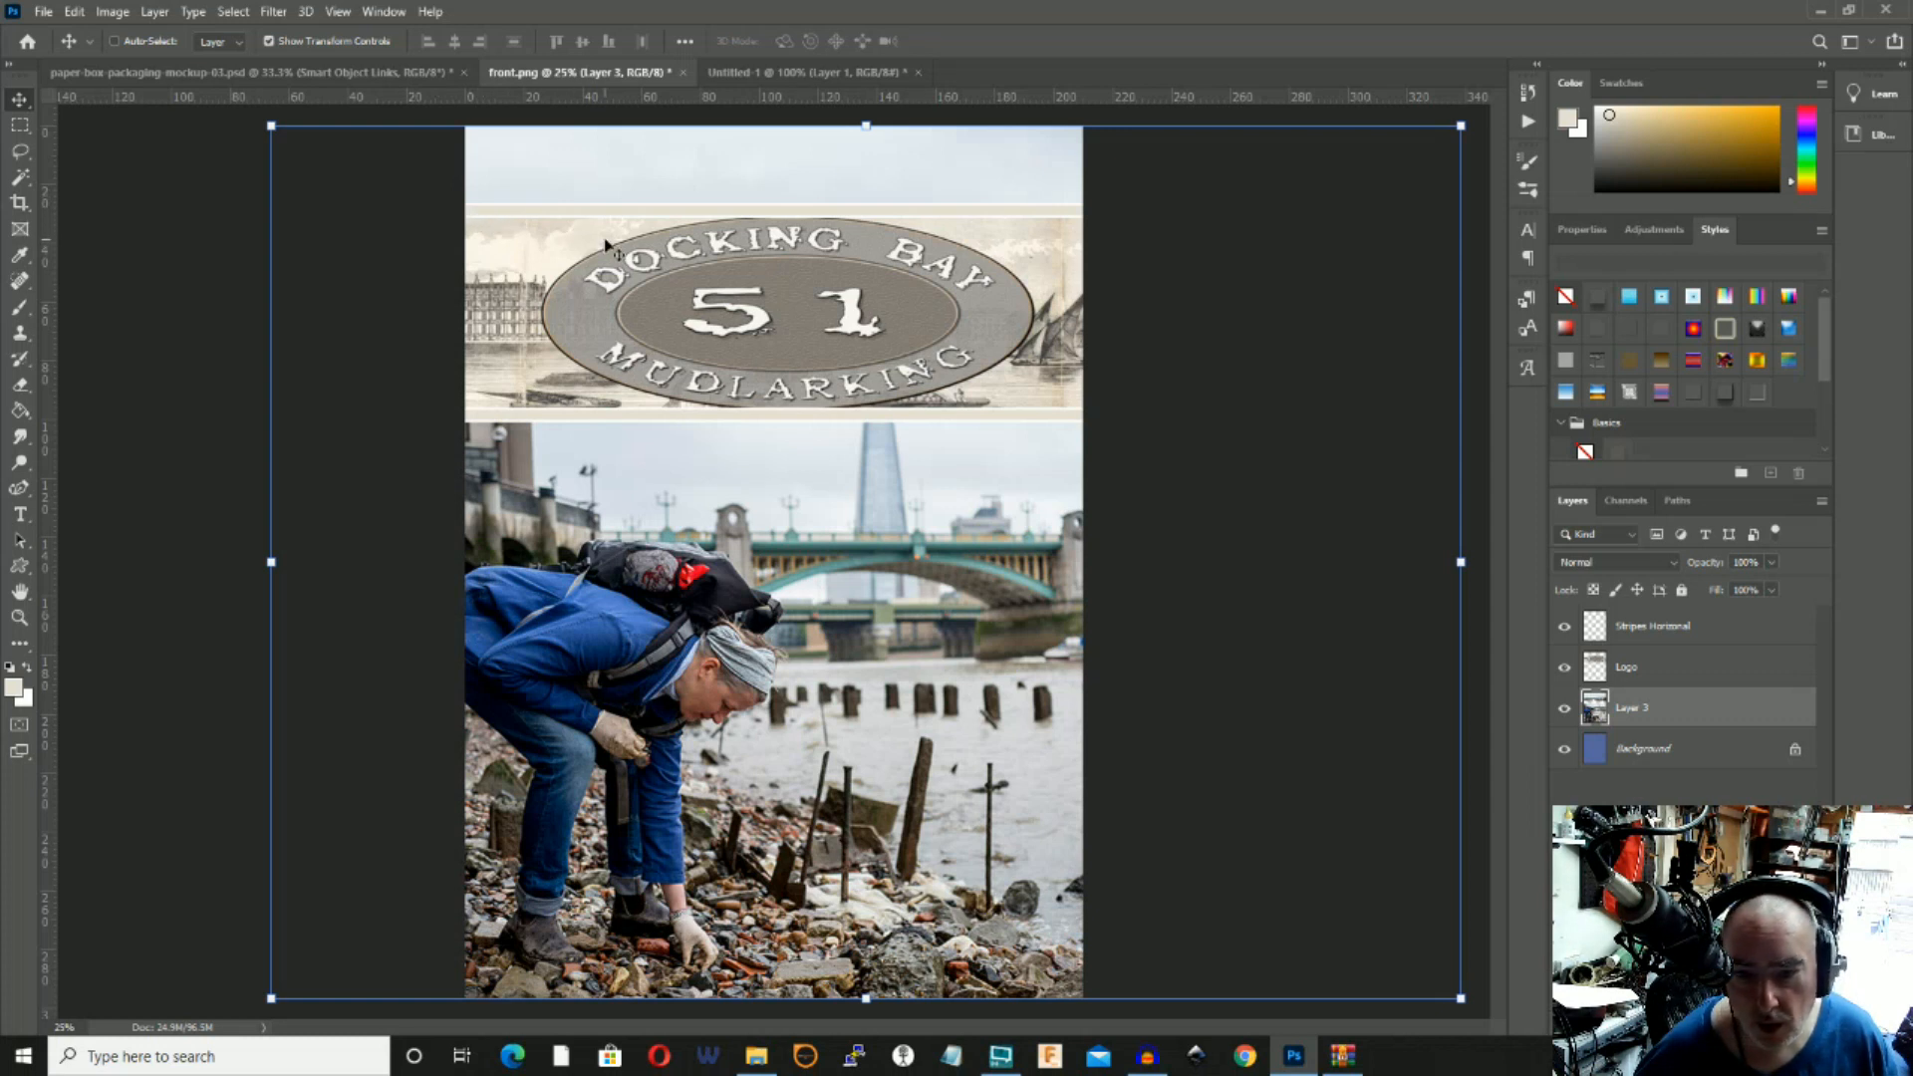
click(1688, 680)
key(shift+Left)
key(shift+Left)
key(shift+Left)
key(shift+Left)
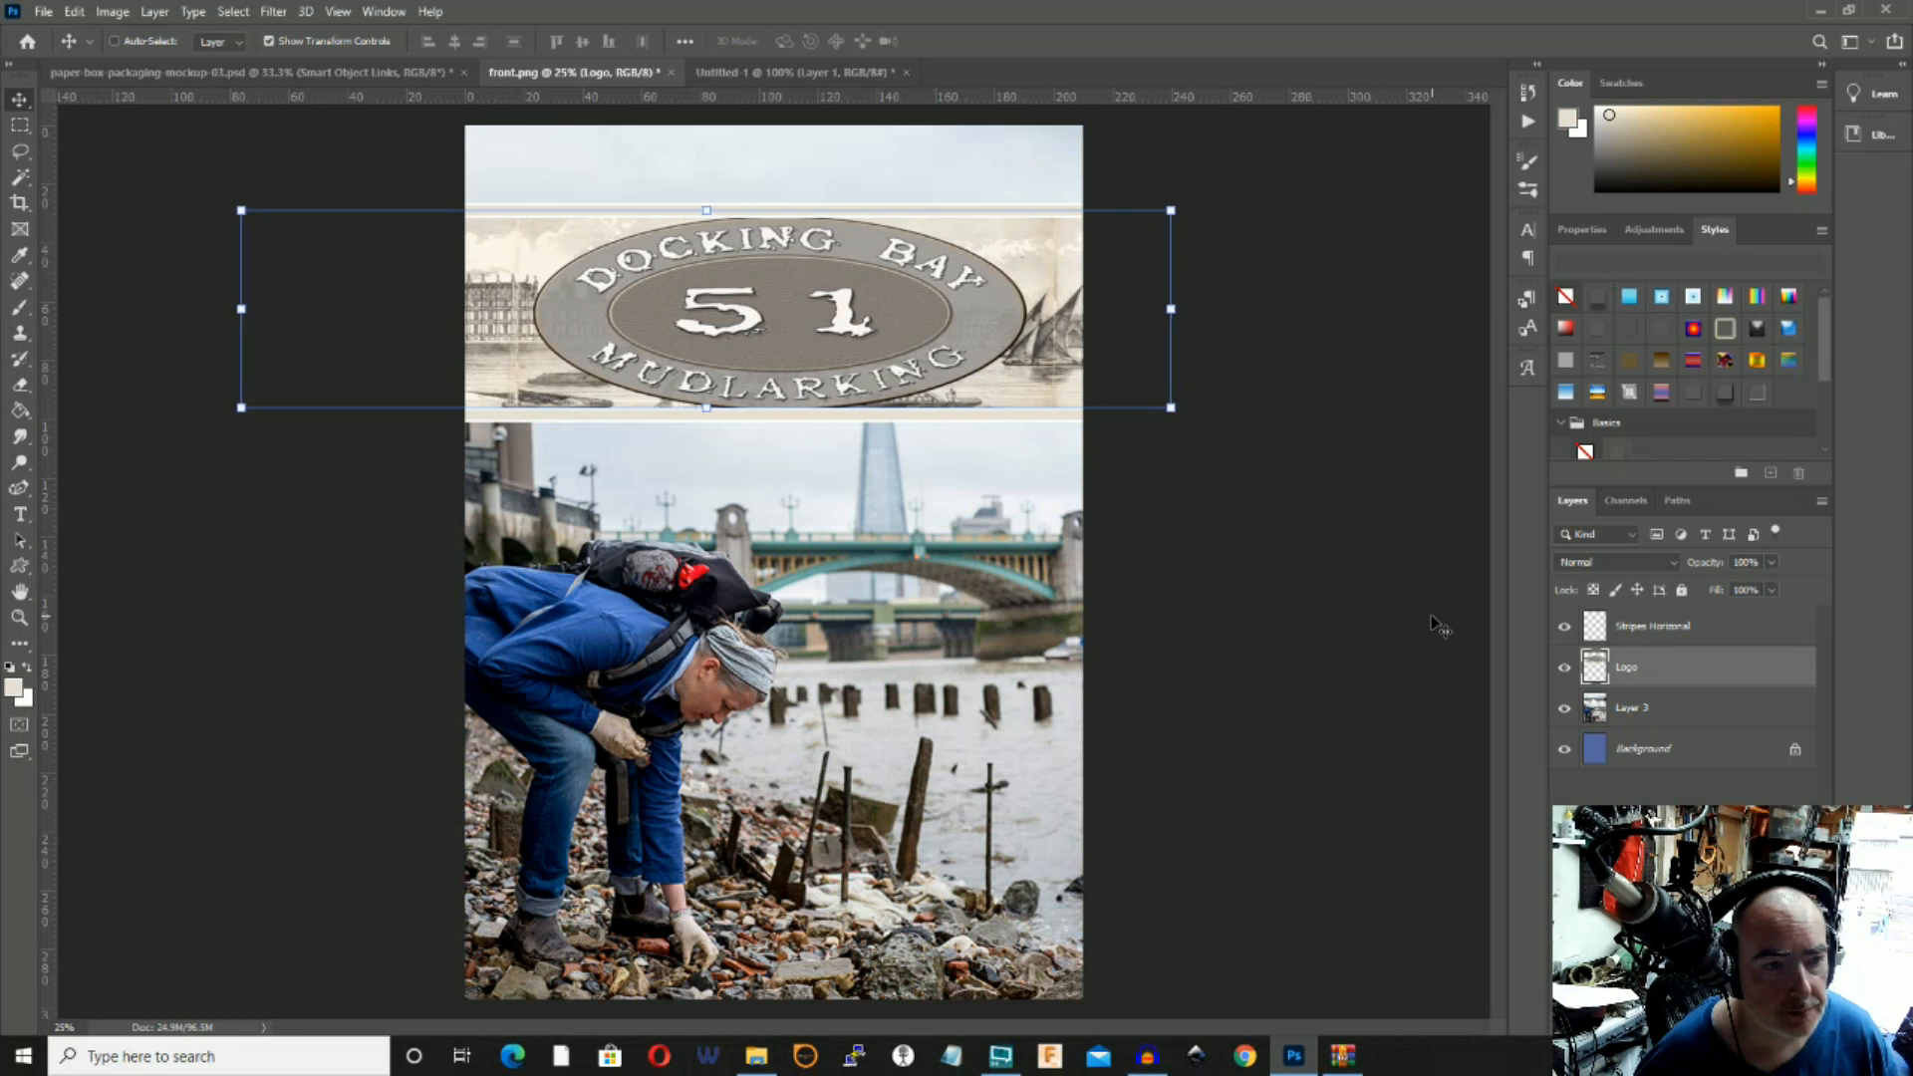
Duplicate the blue Background layer within front.png.
click(1644, 749)
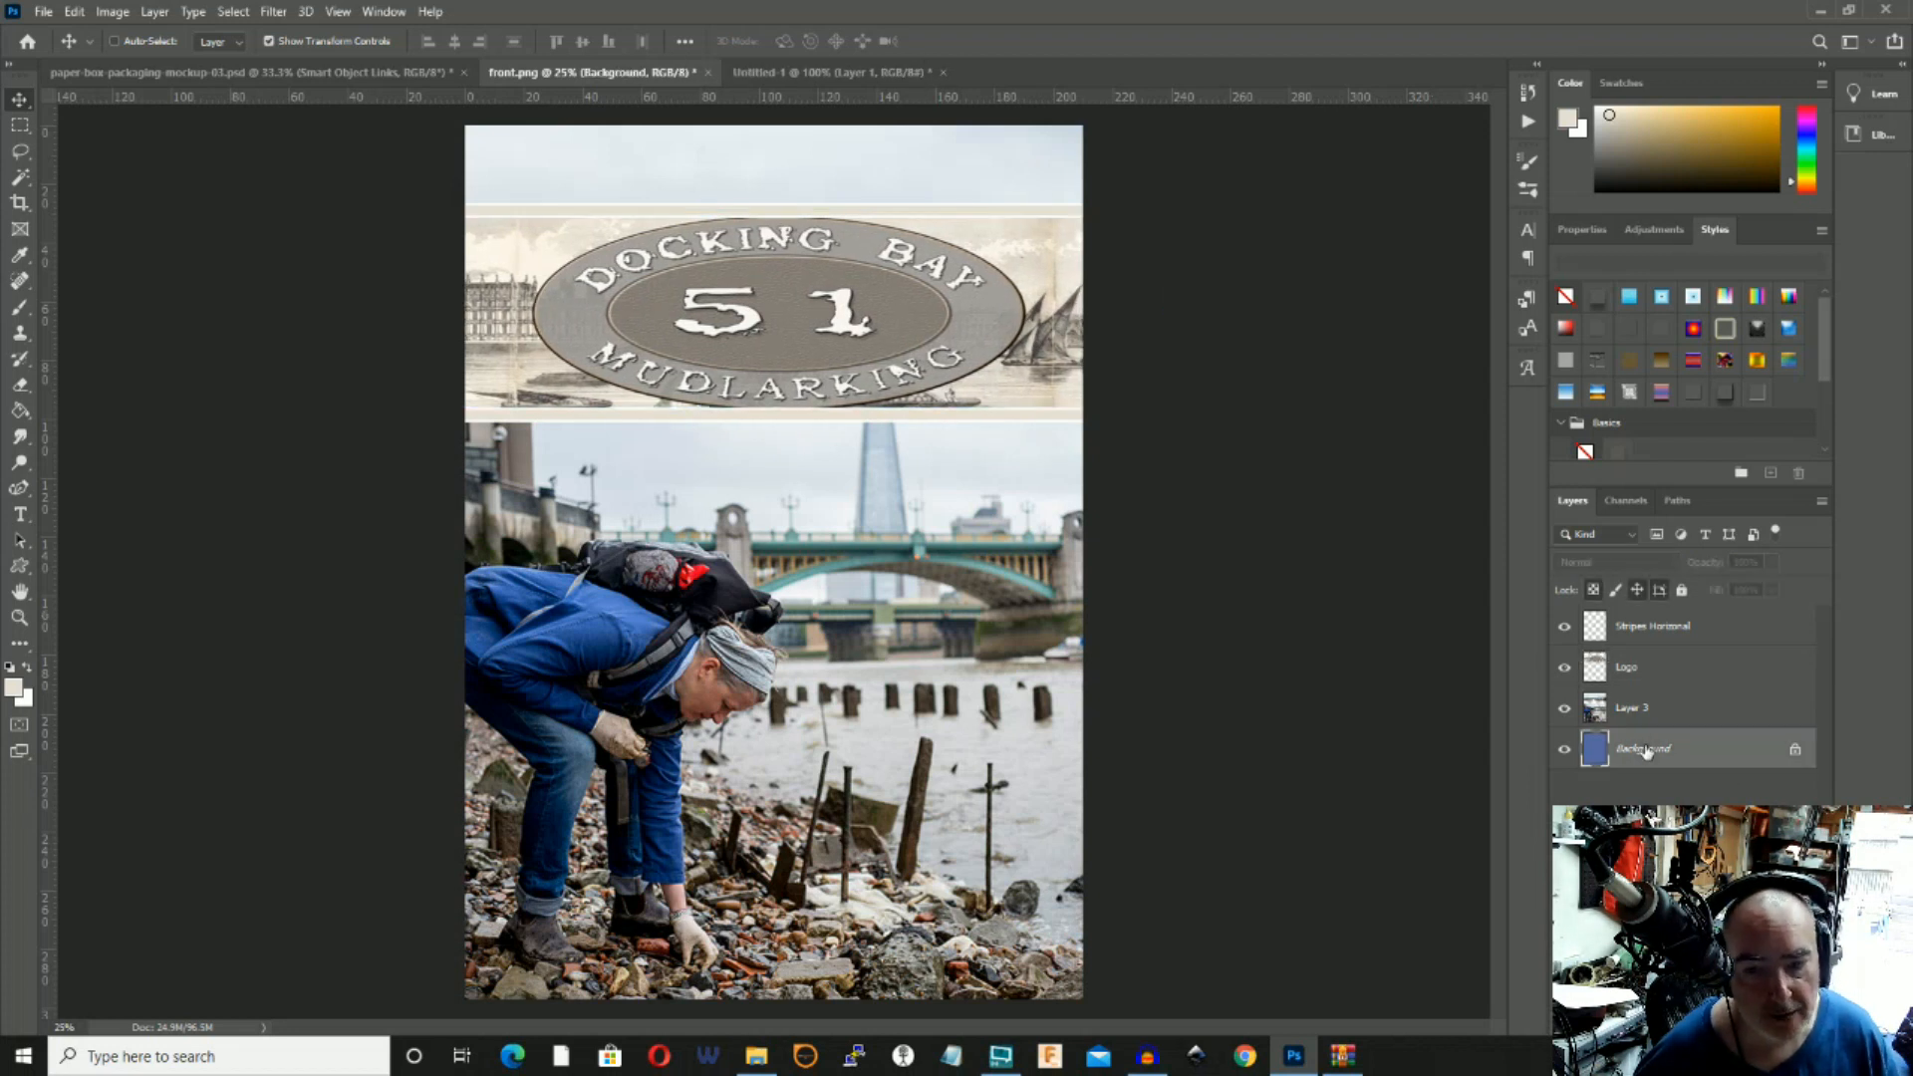
click(157, 12)
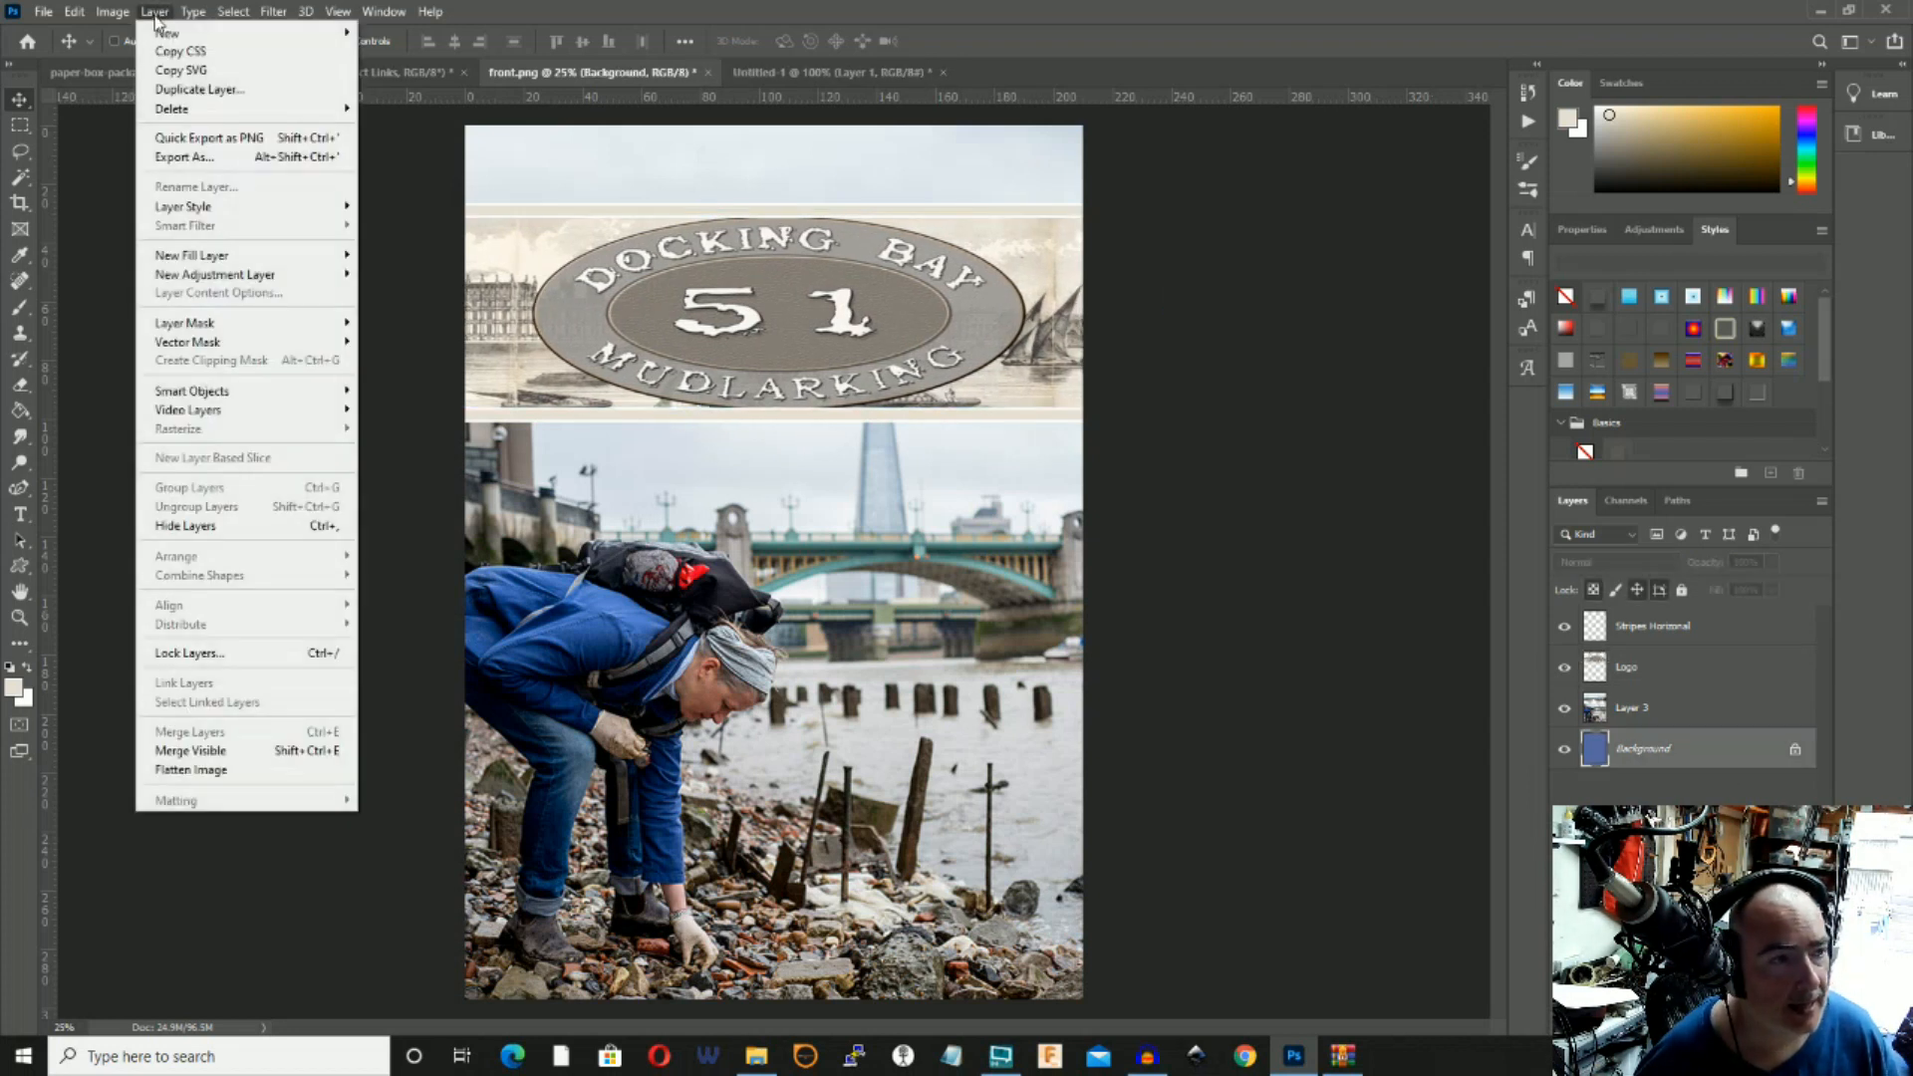
click(235, 96)
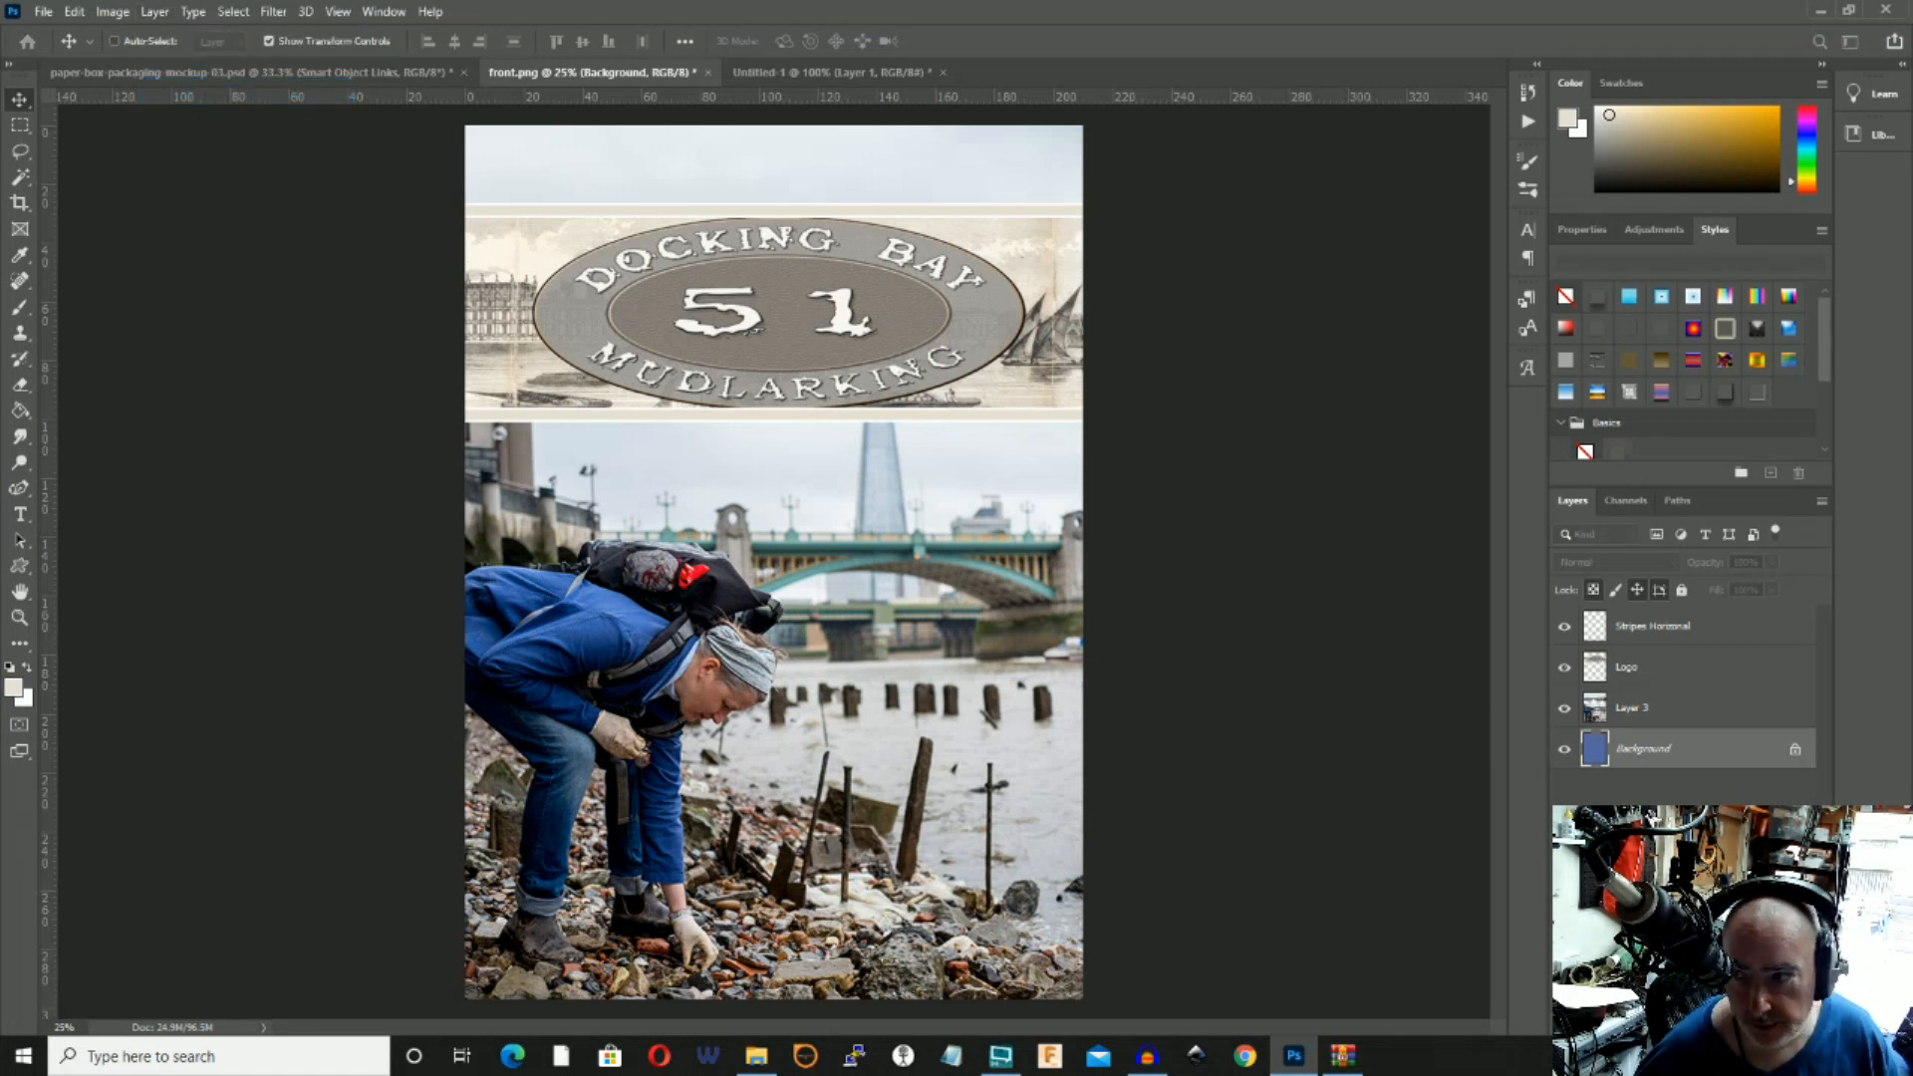
click(1193, 307)
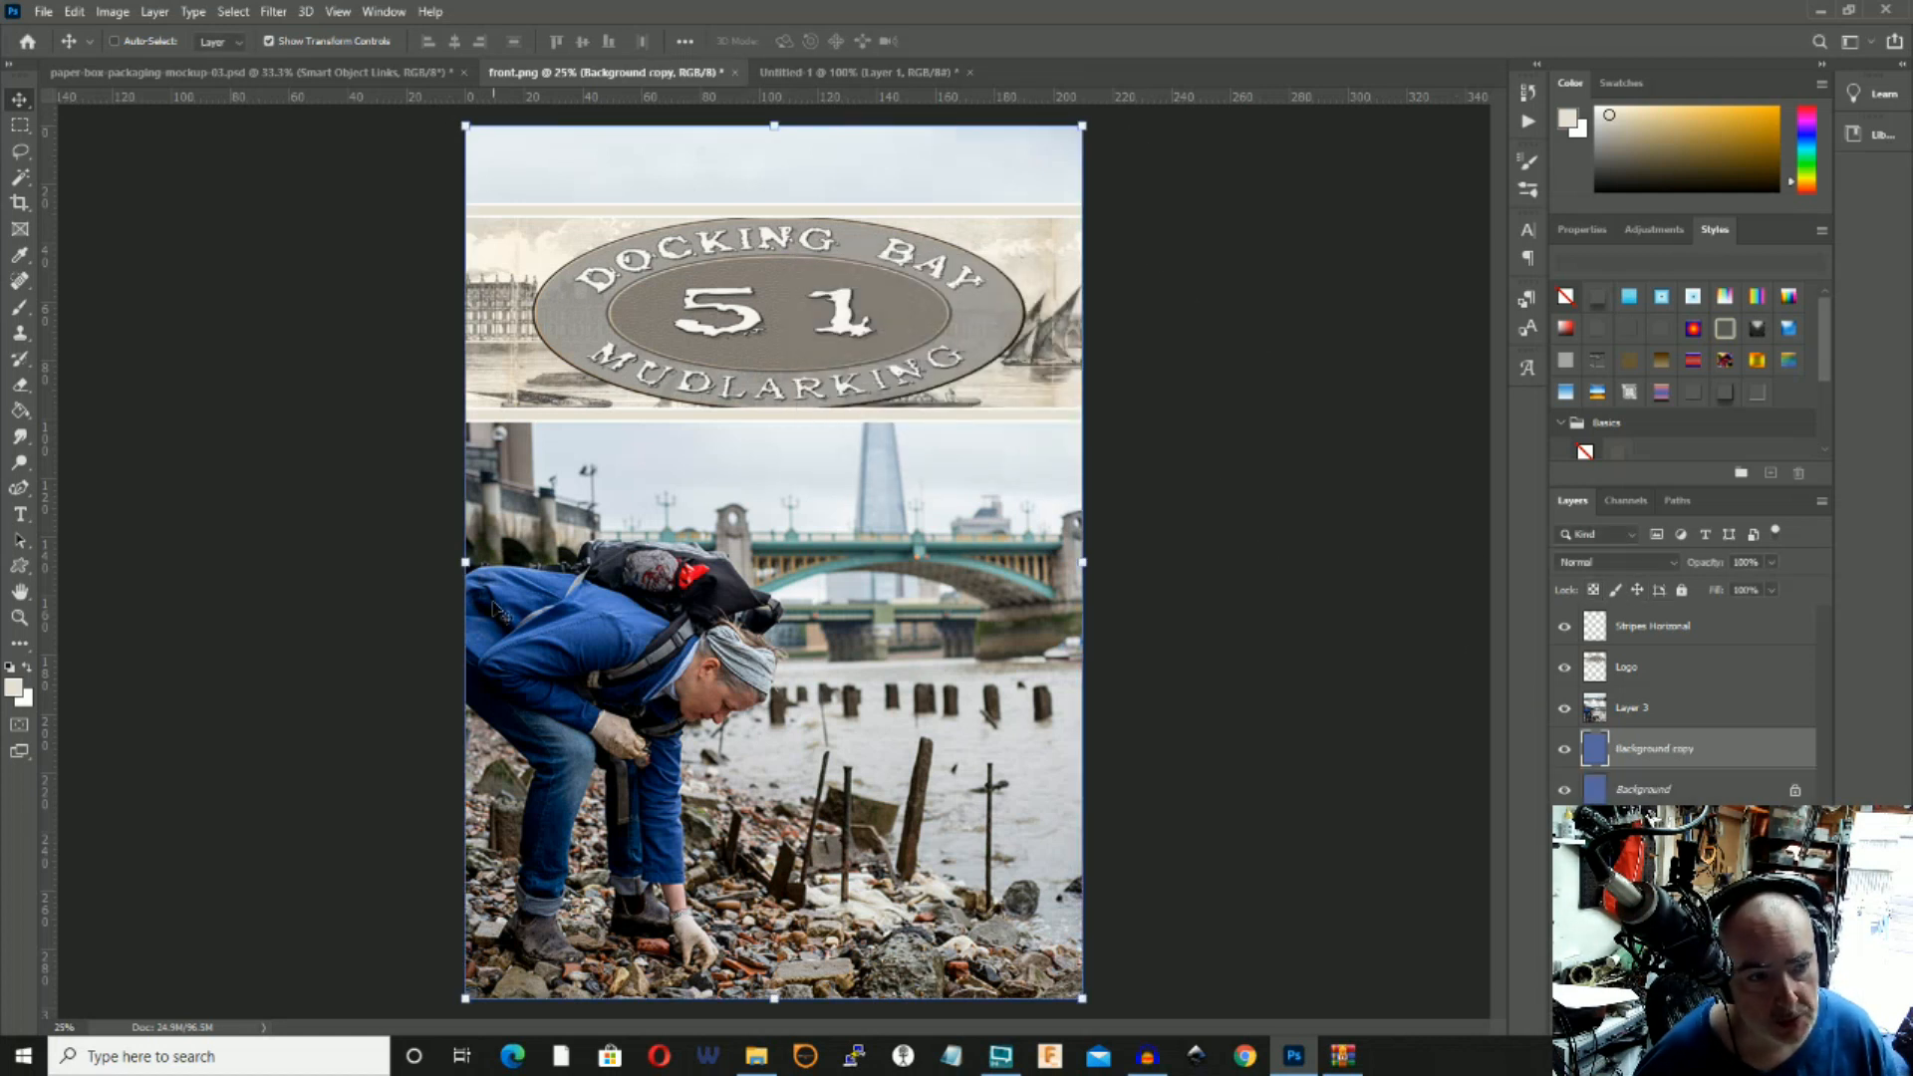
Place a vertical guide outside the canvas, beyond the panel's left edge.
drag(49, 260, 677, 339)
drag(774, 195, 335, 191)
Try moving the Logo layer slightly upward and to the right, and undo the move.
right_click(666, 302)
click(709, 311)
mouse_move(642, 303)
mouse_down()
mouse_move(685, 302)
mouse_move(542, 295)
mouse_move(778, 292)
mouse_move(649, 301)
mouse_up()
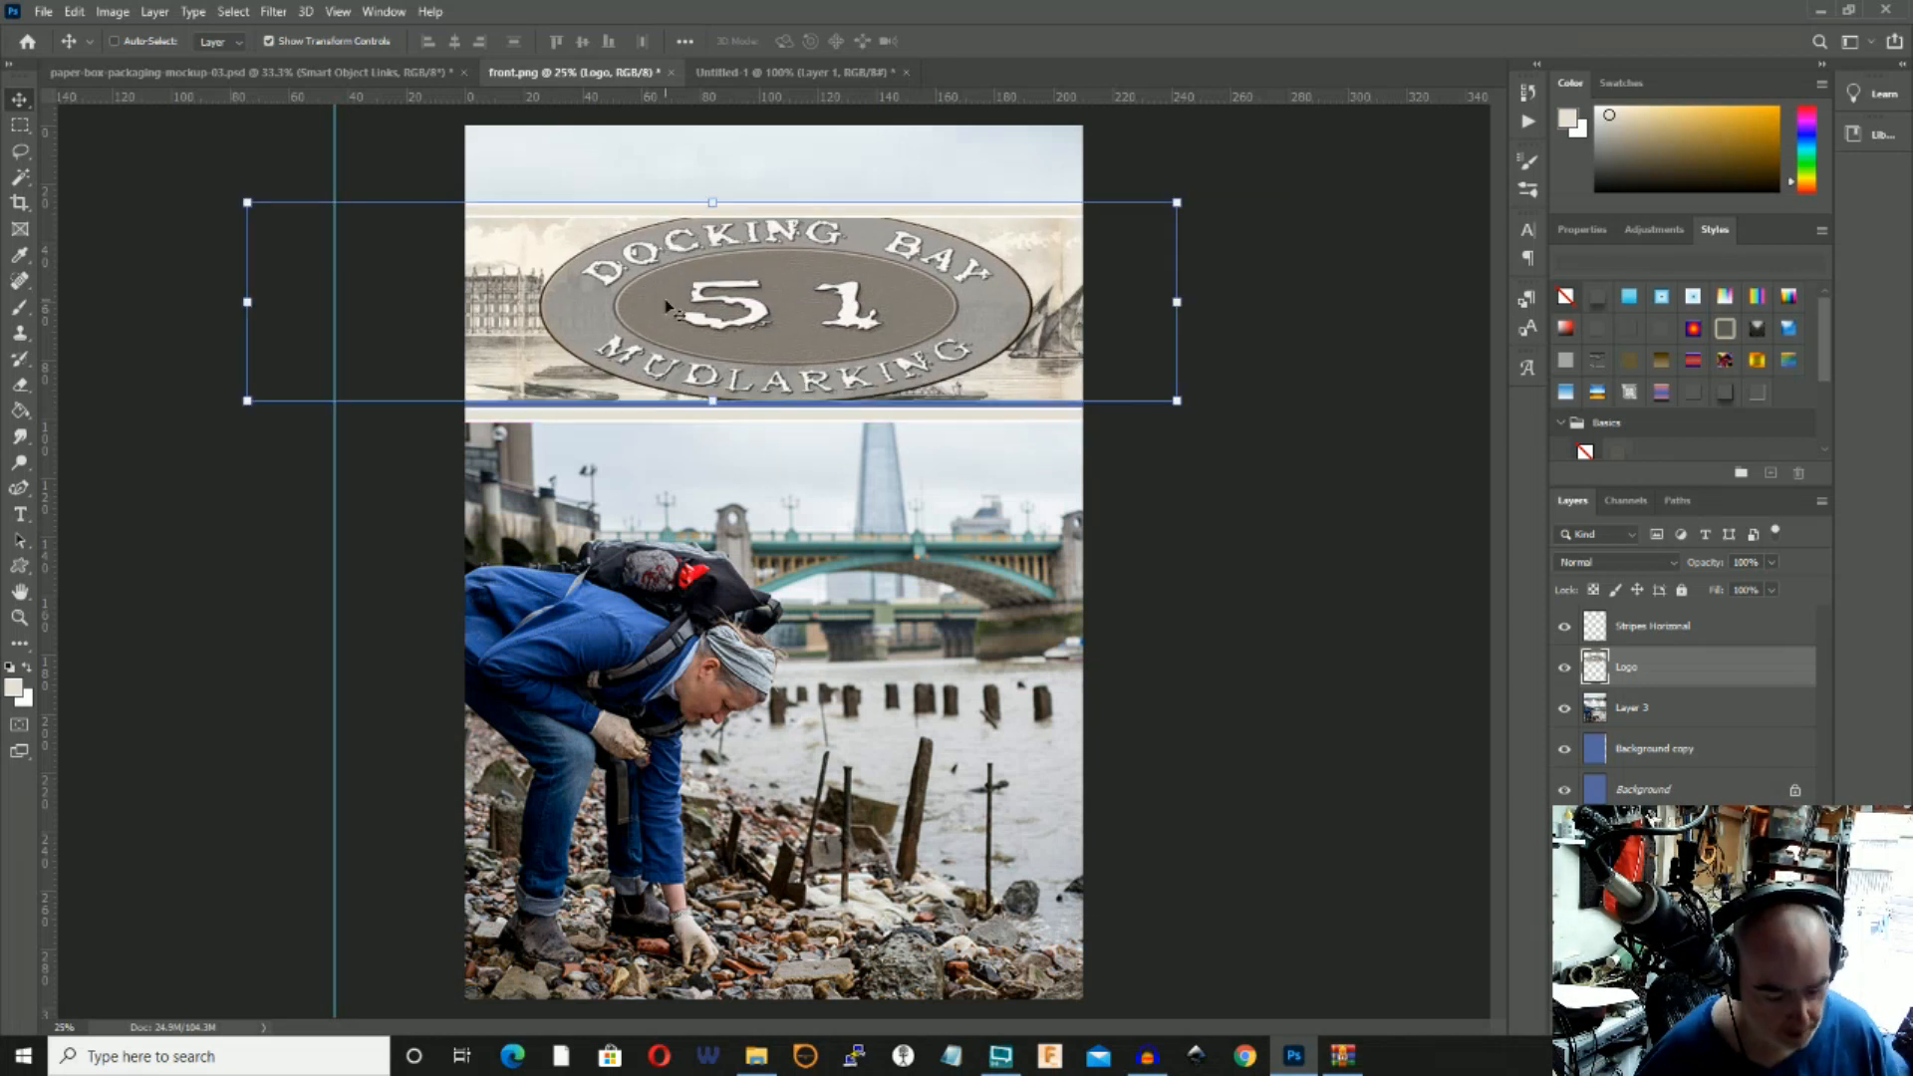
key(ctrl+z)
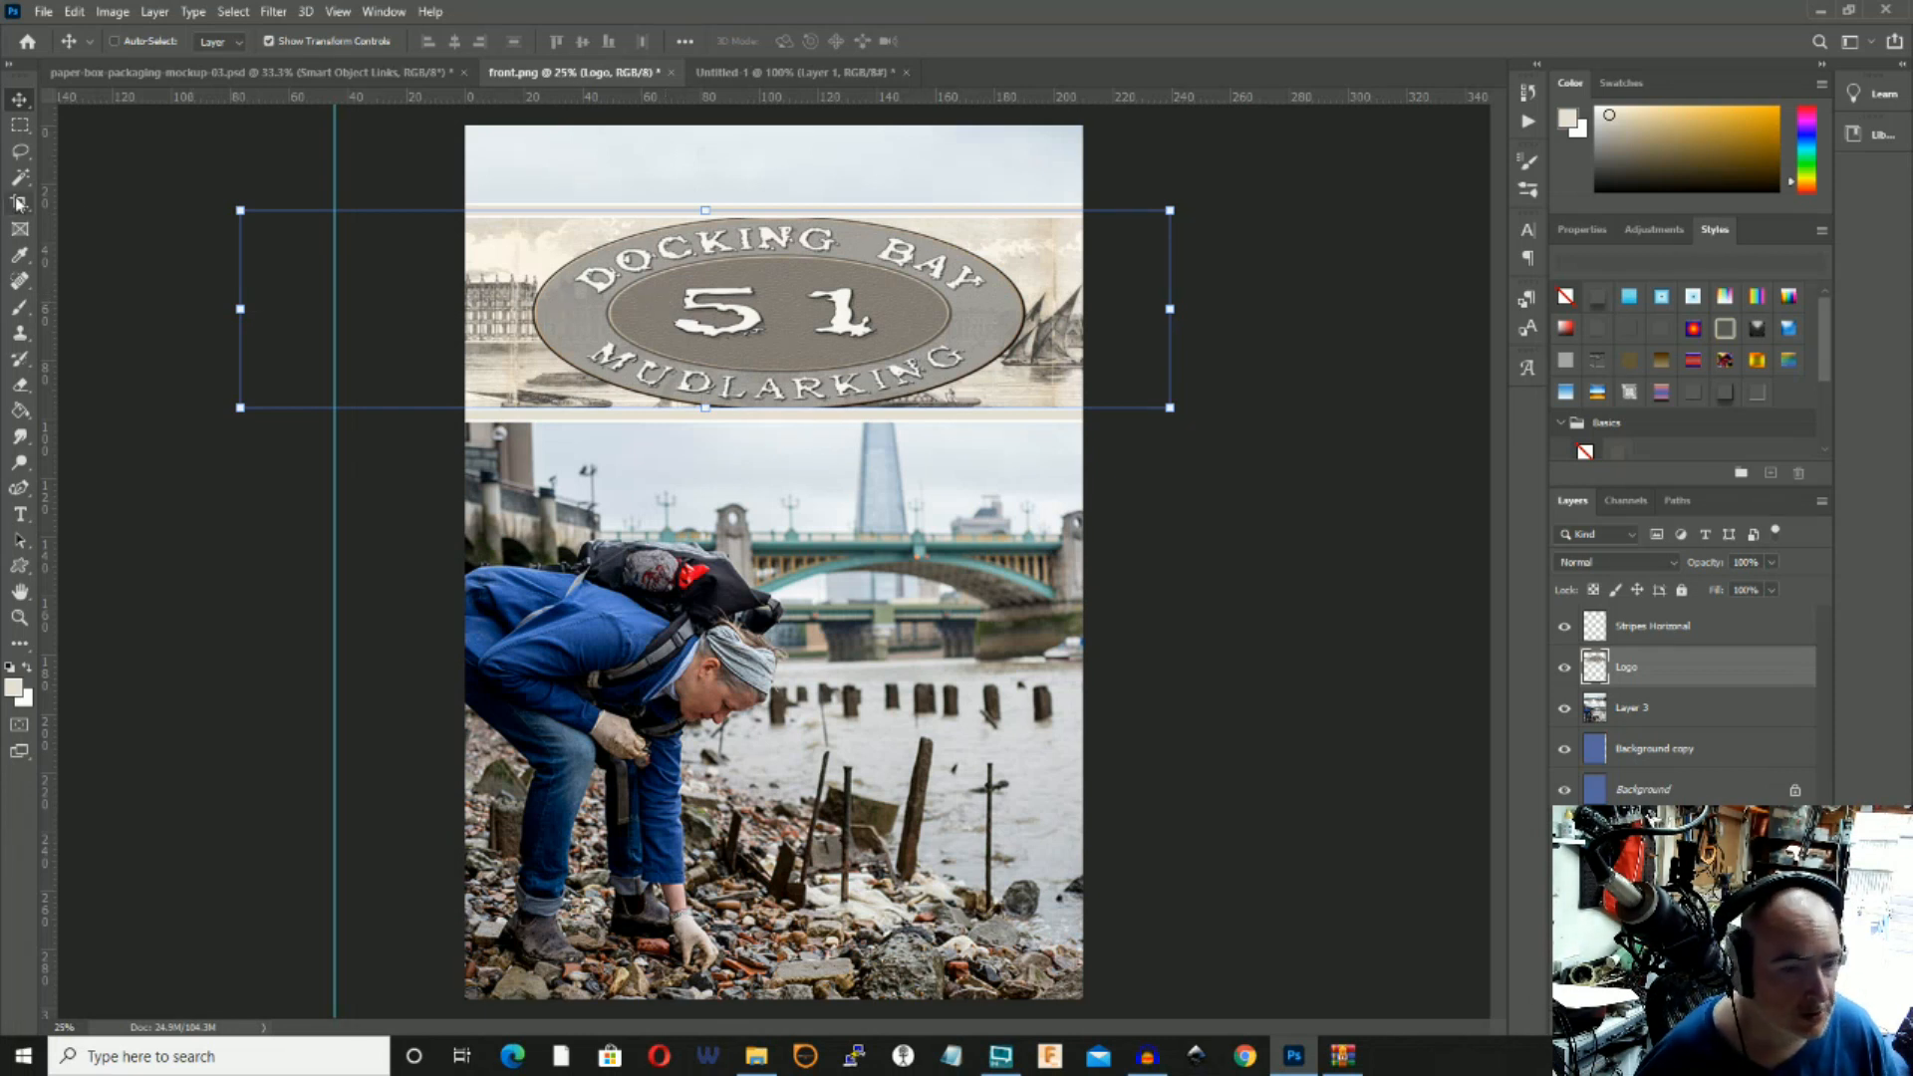
Duplicate the blue Background layer again within front.png and move the vertical guide to the panel's horizontal centre.
right_click(1626, 792)
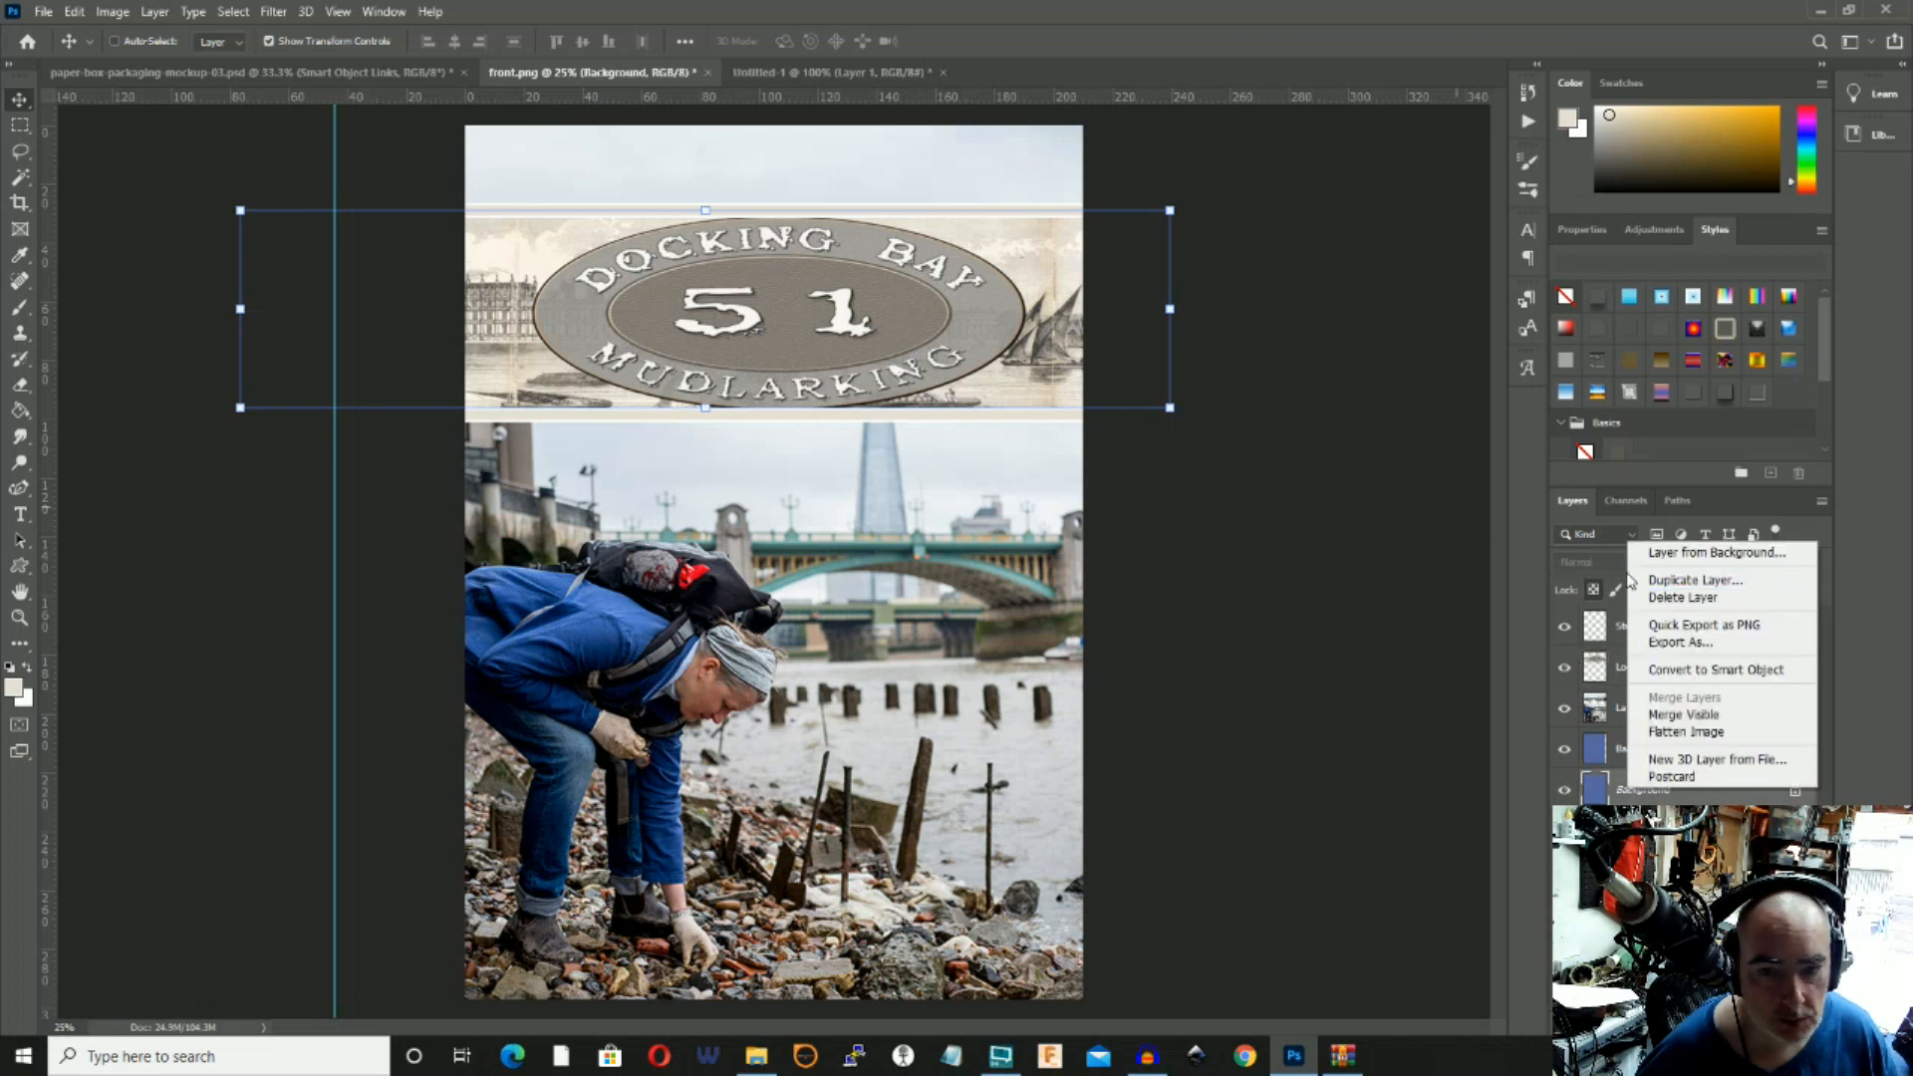
click(1644, 587)
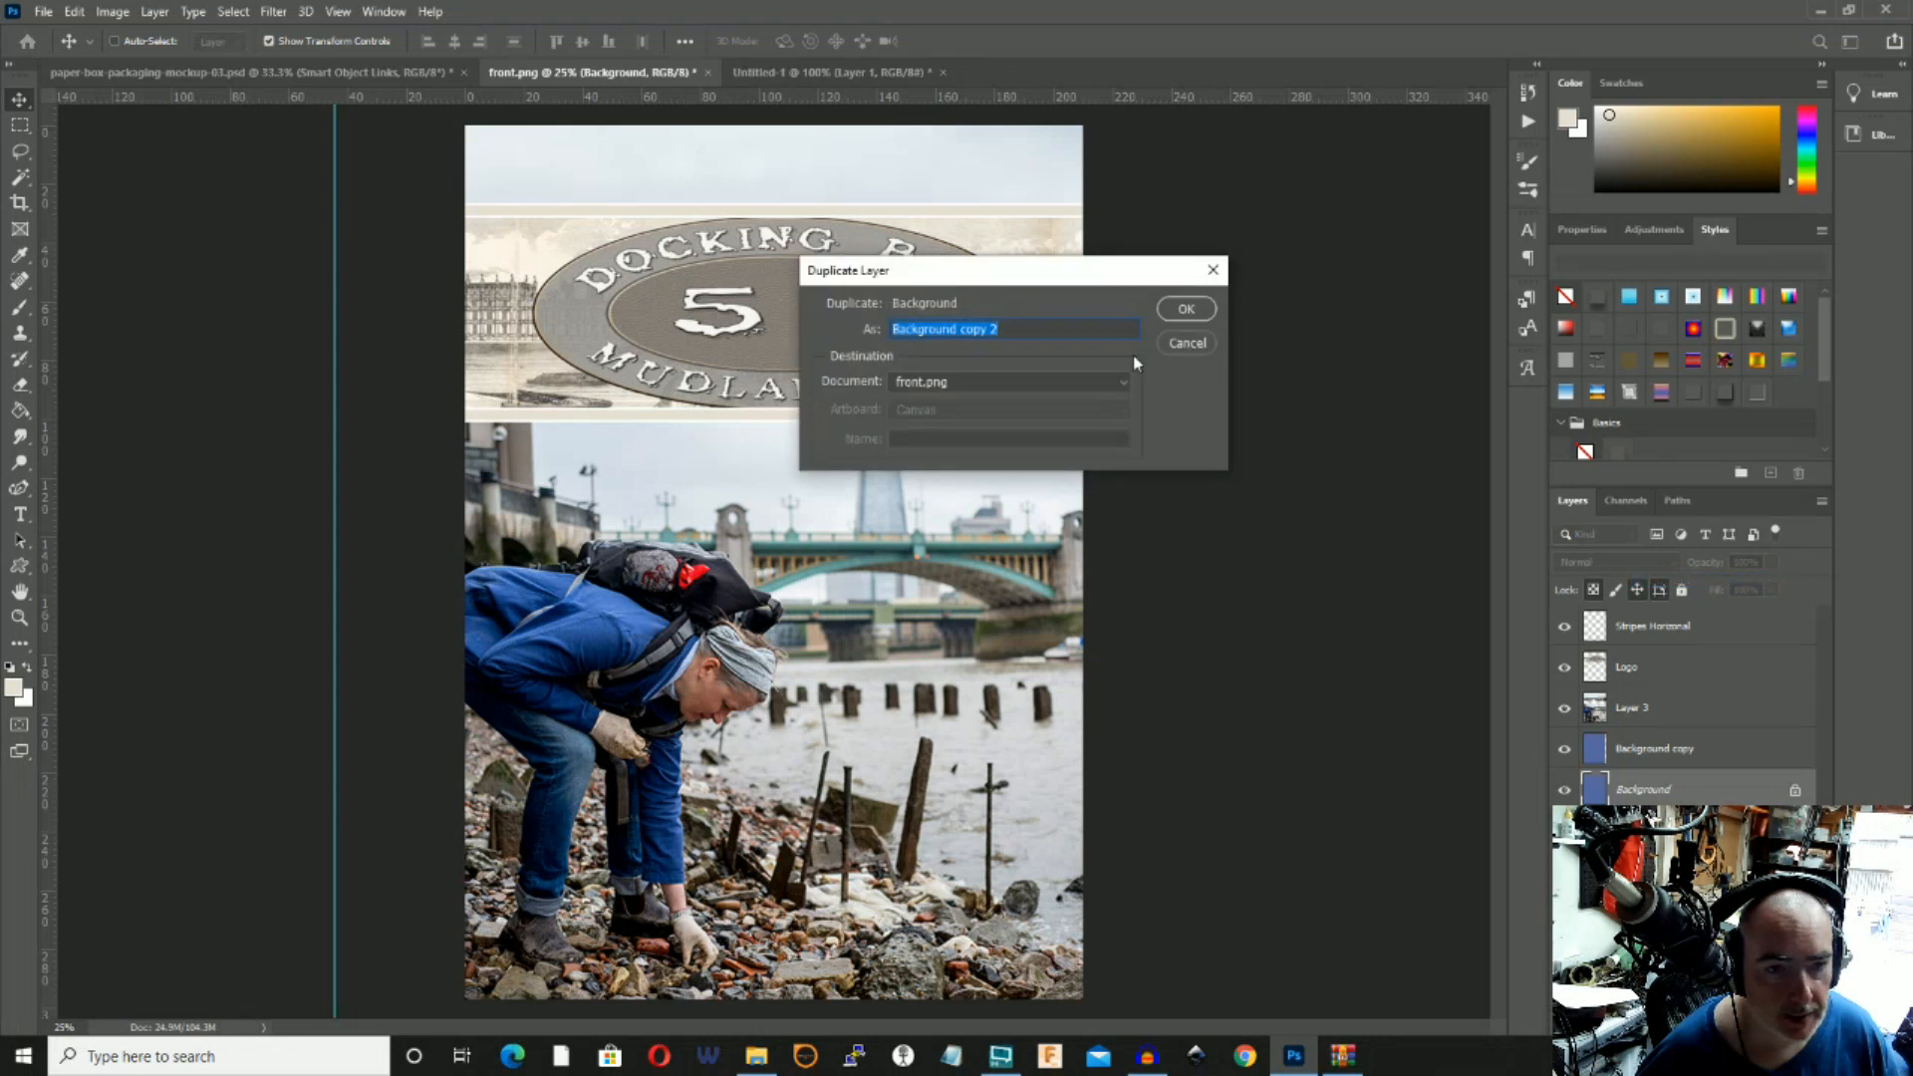
click(1180, 311)
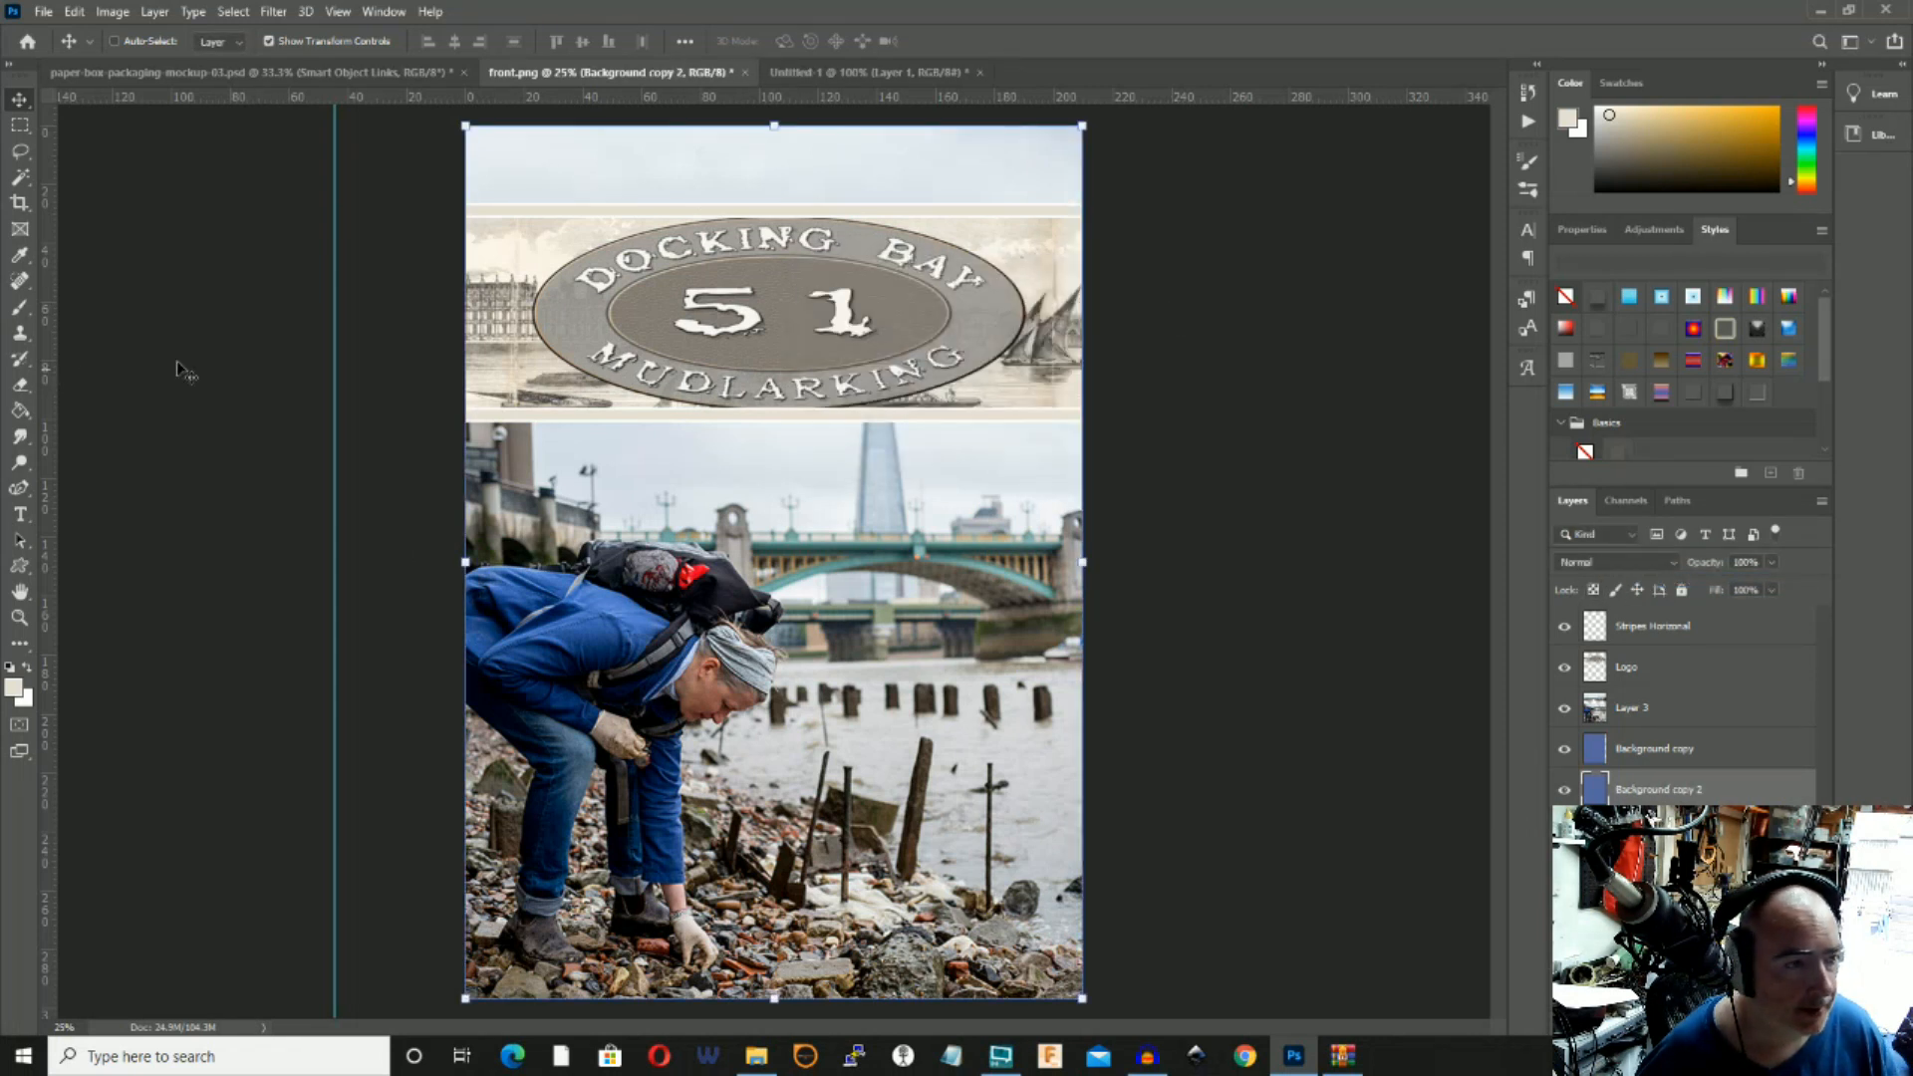
drag(339, 367, 774, 376)
Select the Logo layer and nudge it vertically by a tiny amount within its banner, declining Sticky Keys.
right_click(735, 376)
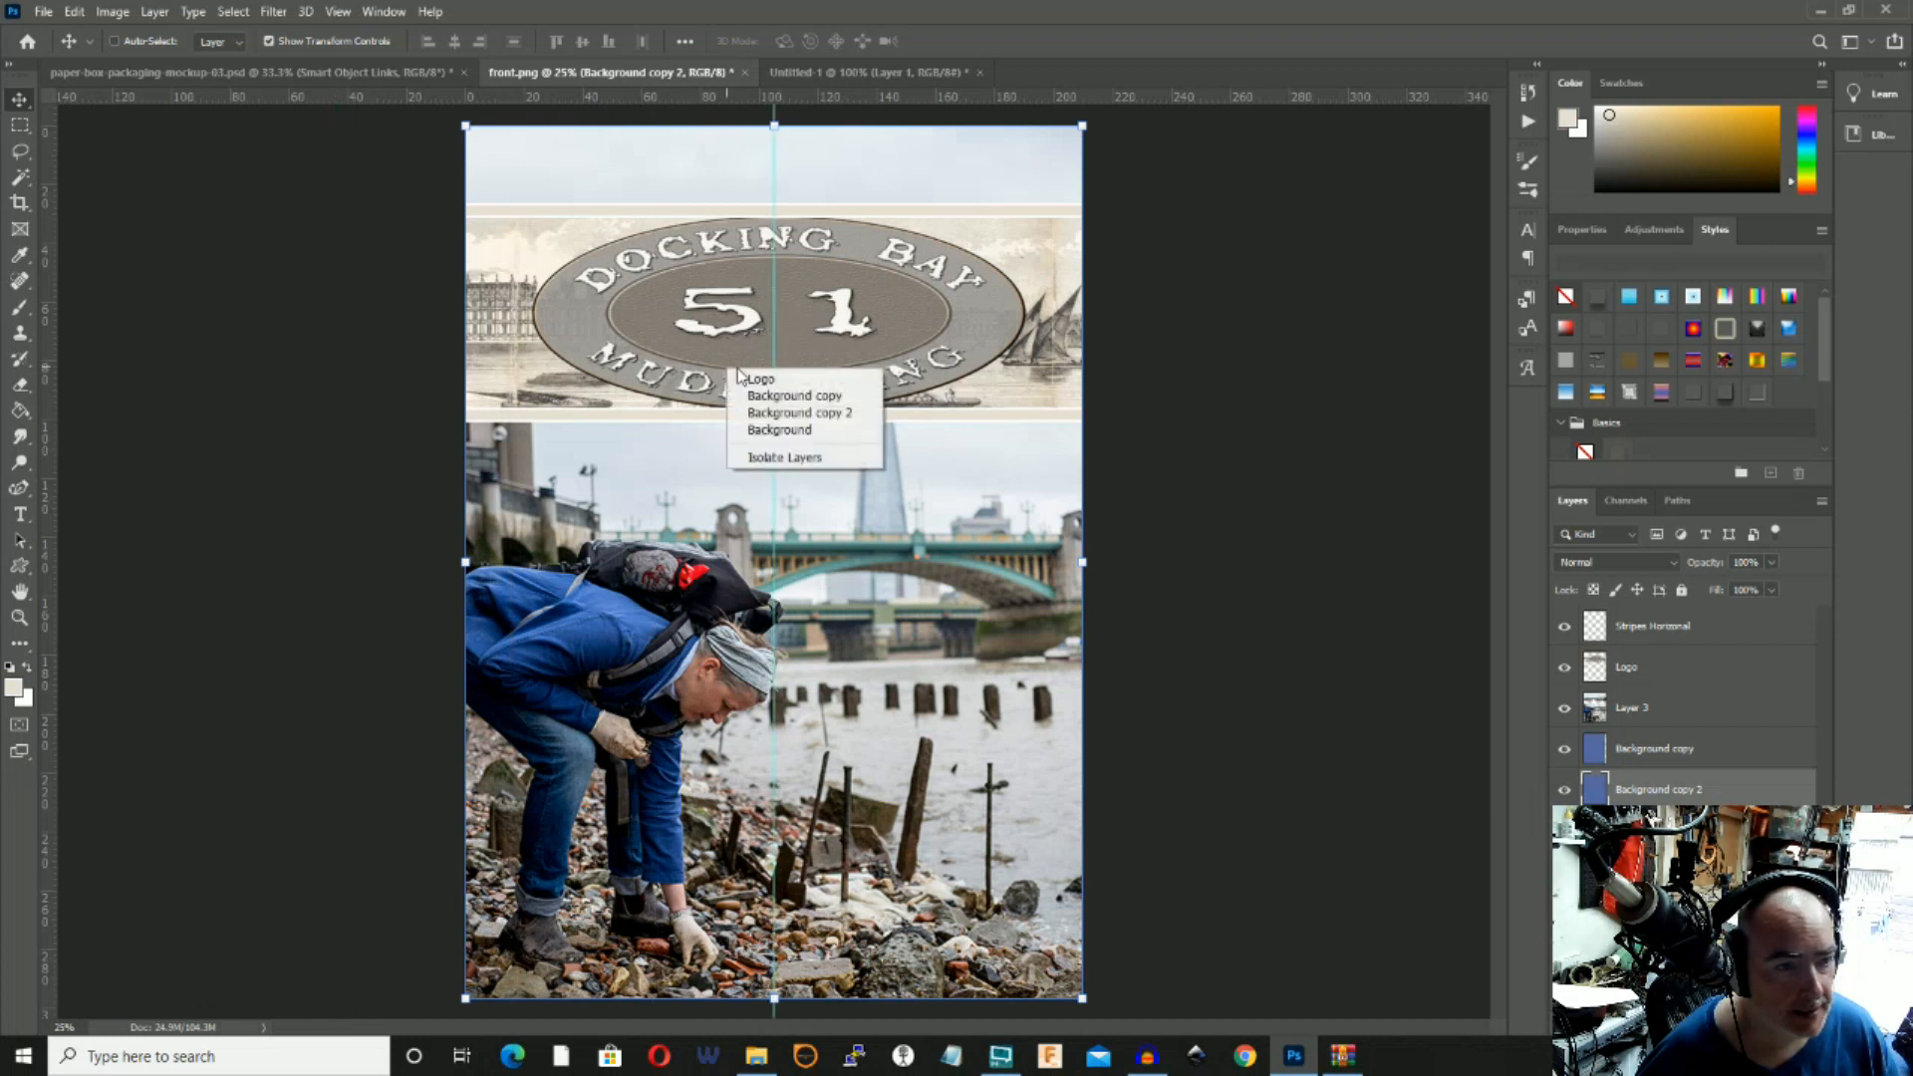
click(757, 386)
mouse_move(702, 368)
mouse_down()
mouse_move(715, 381)
mouse_move(702, 370)
mouse_up()
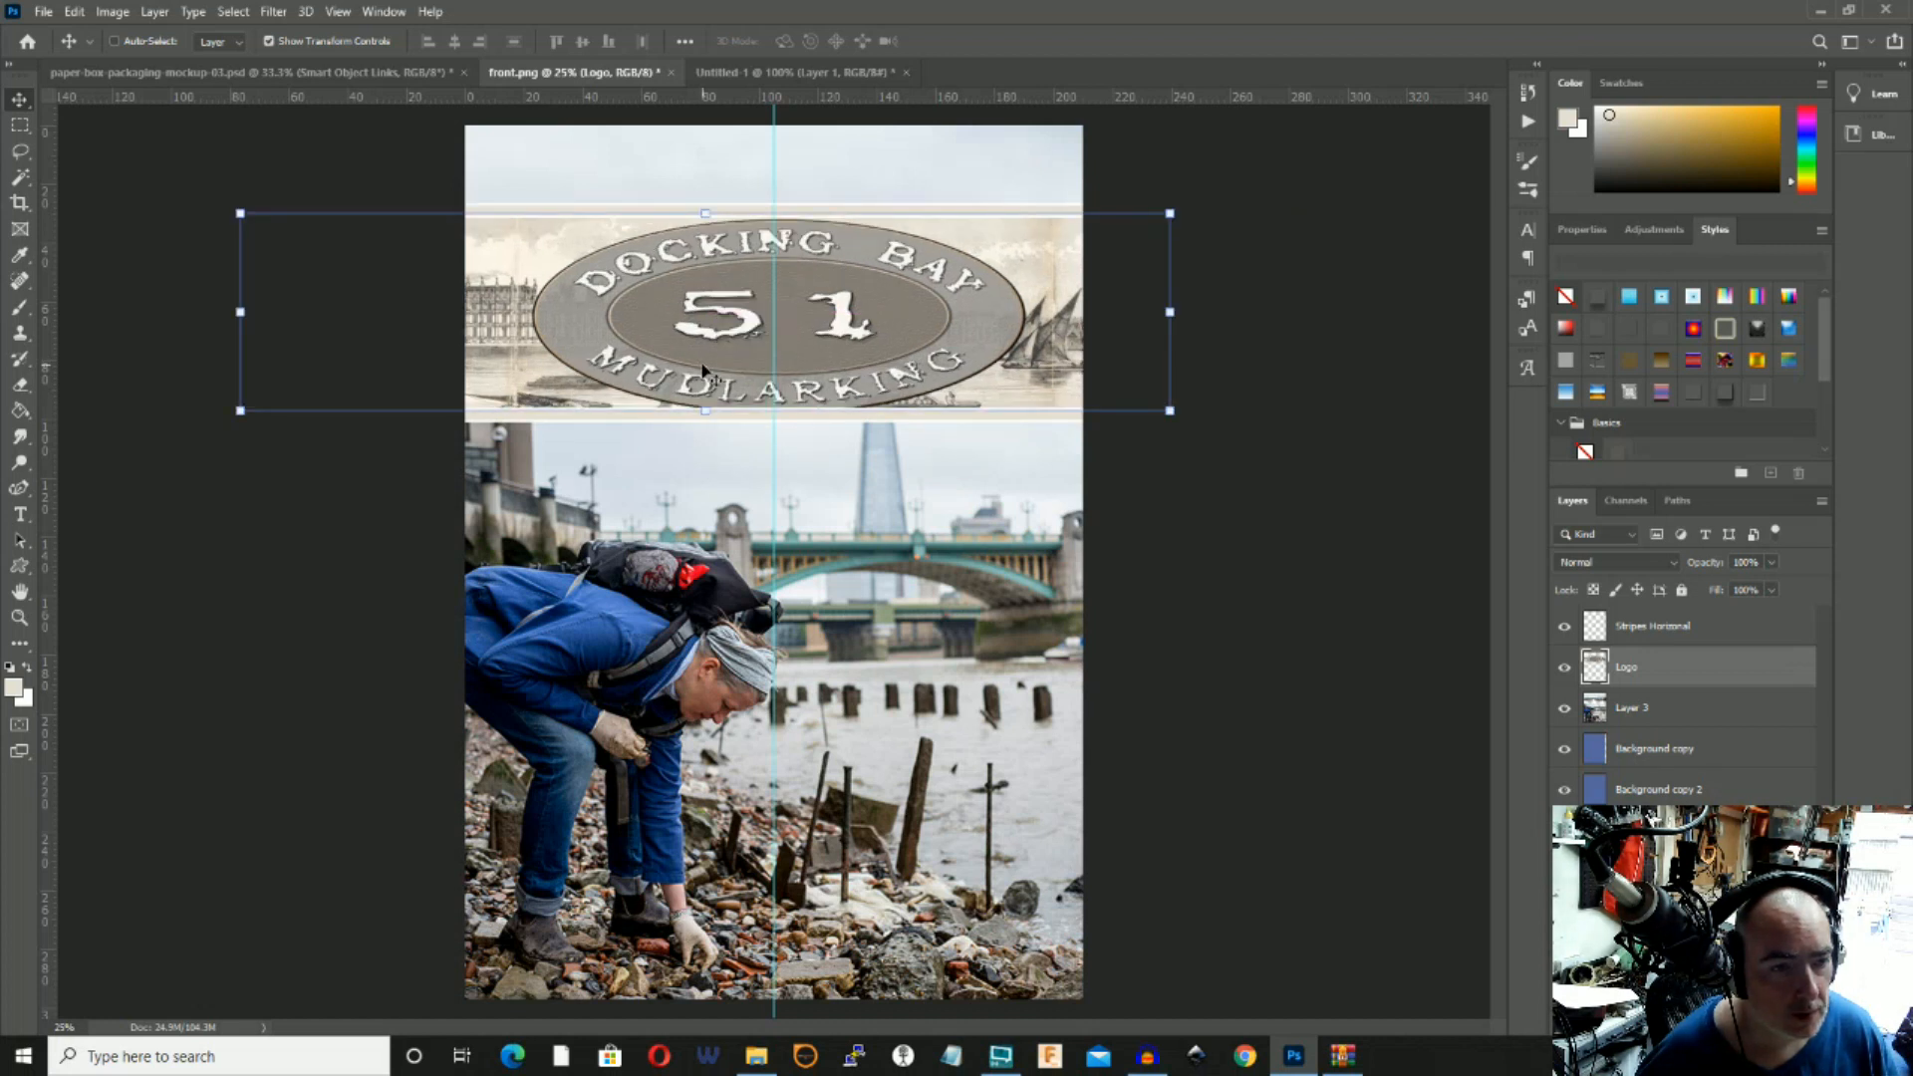
key(shift)
key(shift)
key(shift)
key(shift)
key(shift)
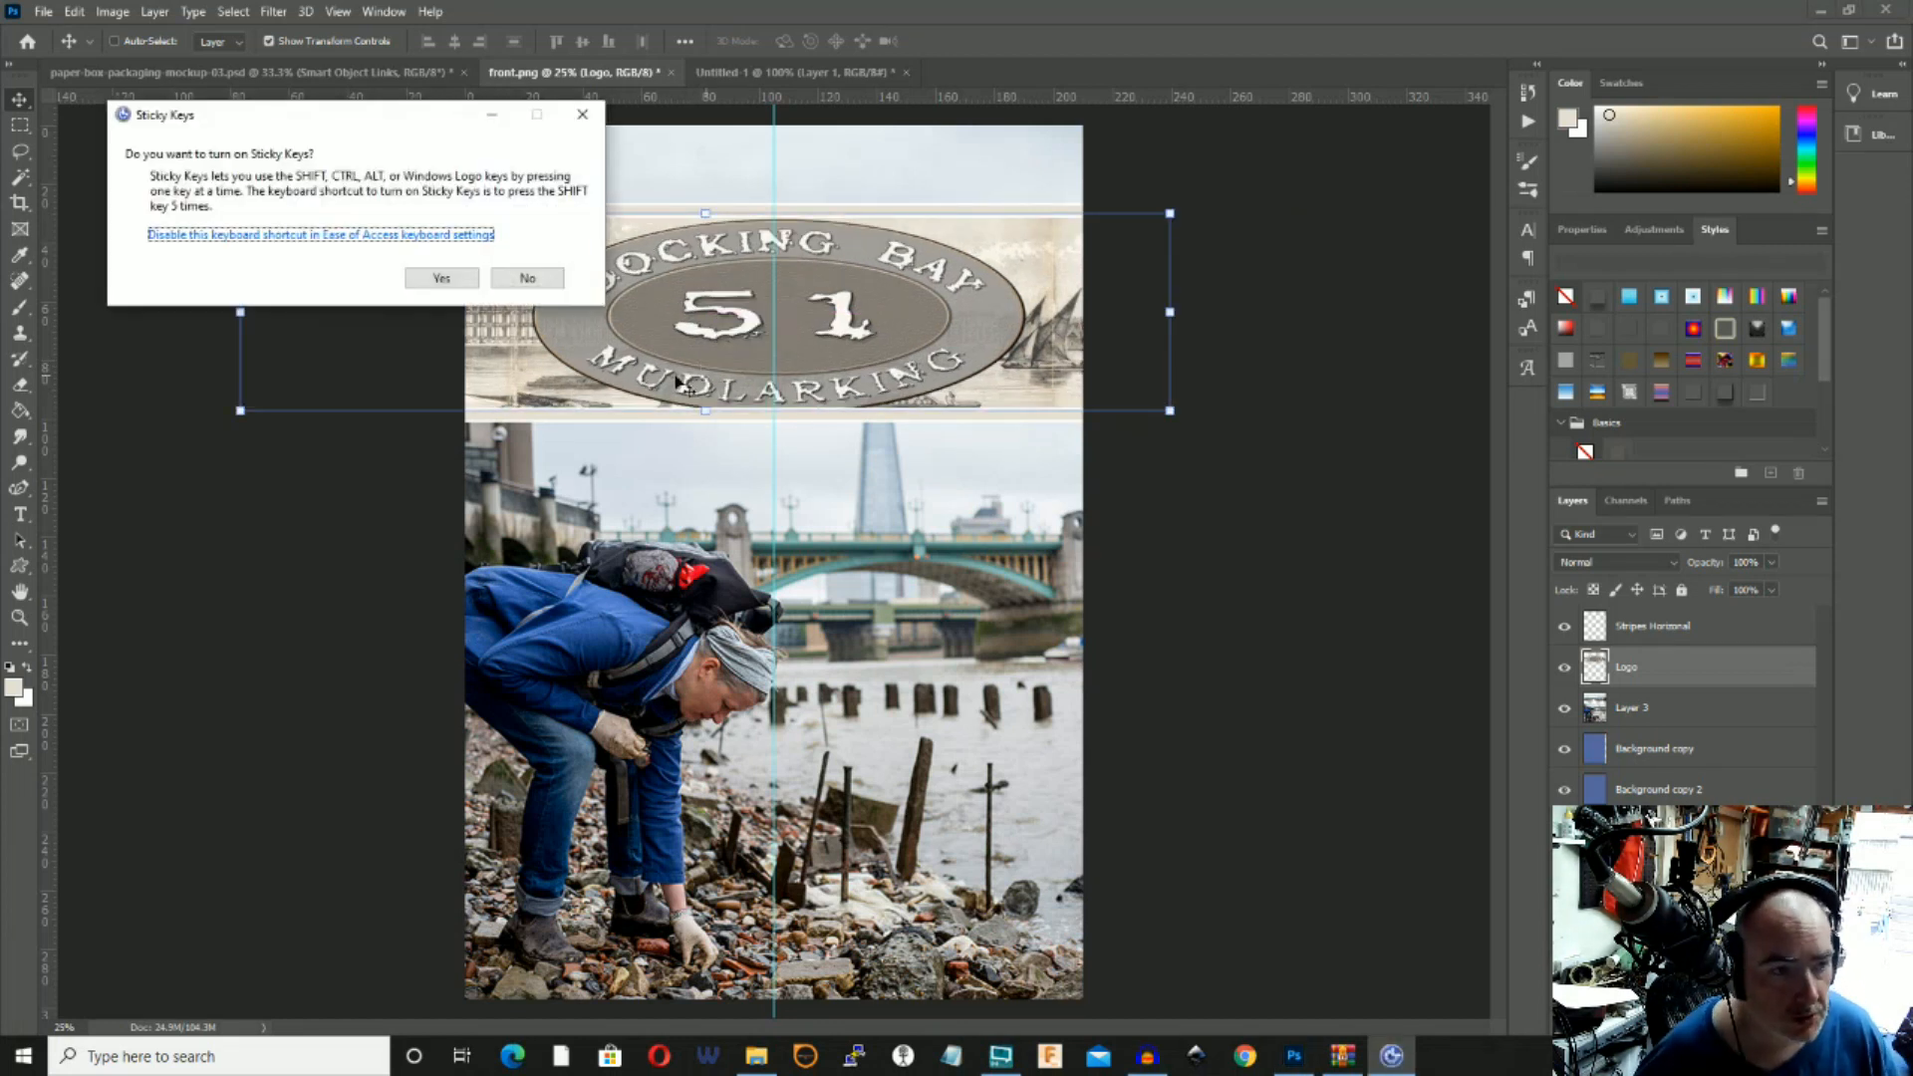
click(524, 281)
key(shift+Up)
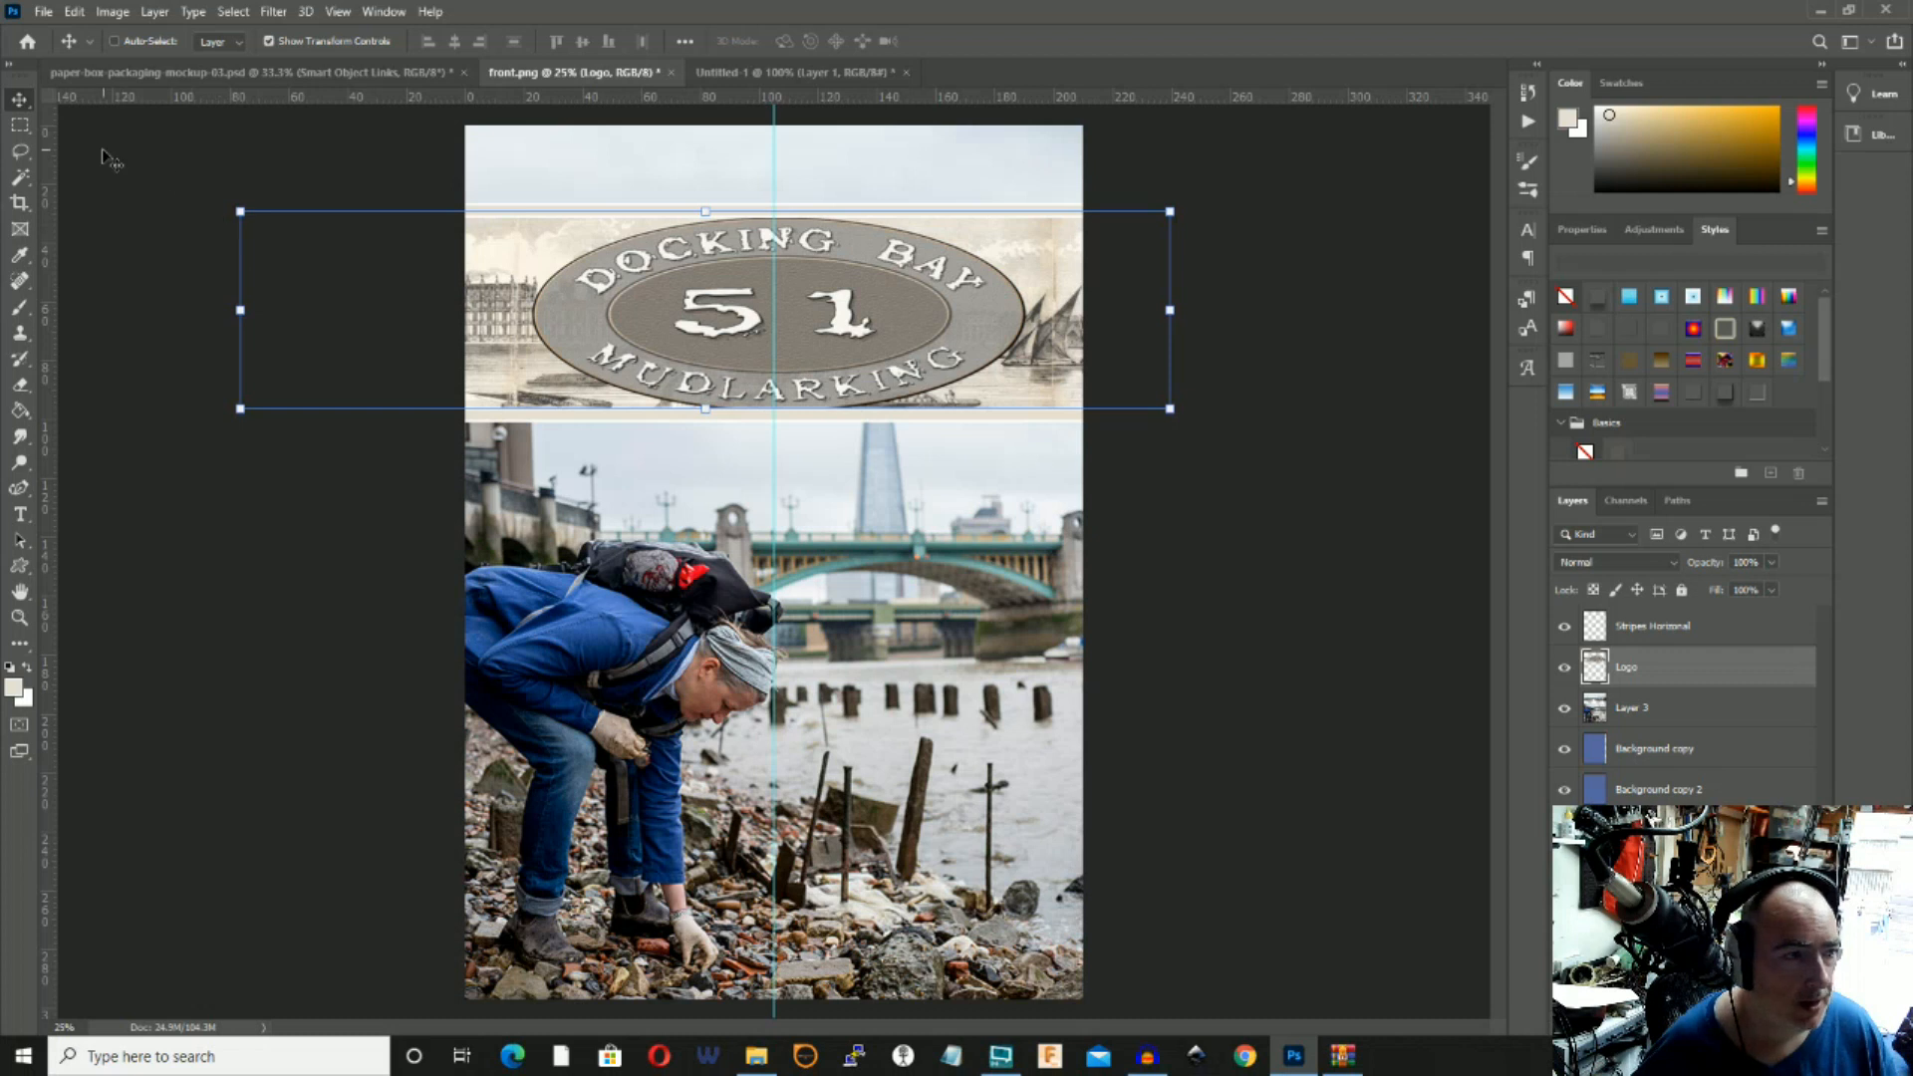
Add a new empty layer directly above the Logo layer, keeping the default settings.
click(19, 125)
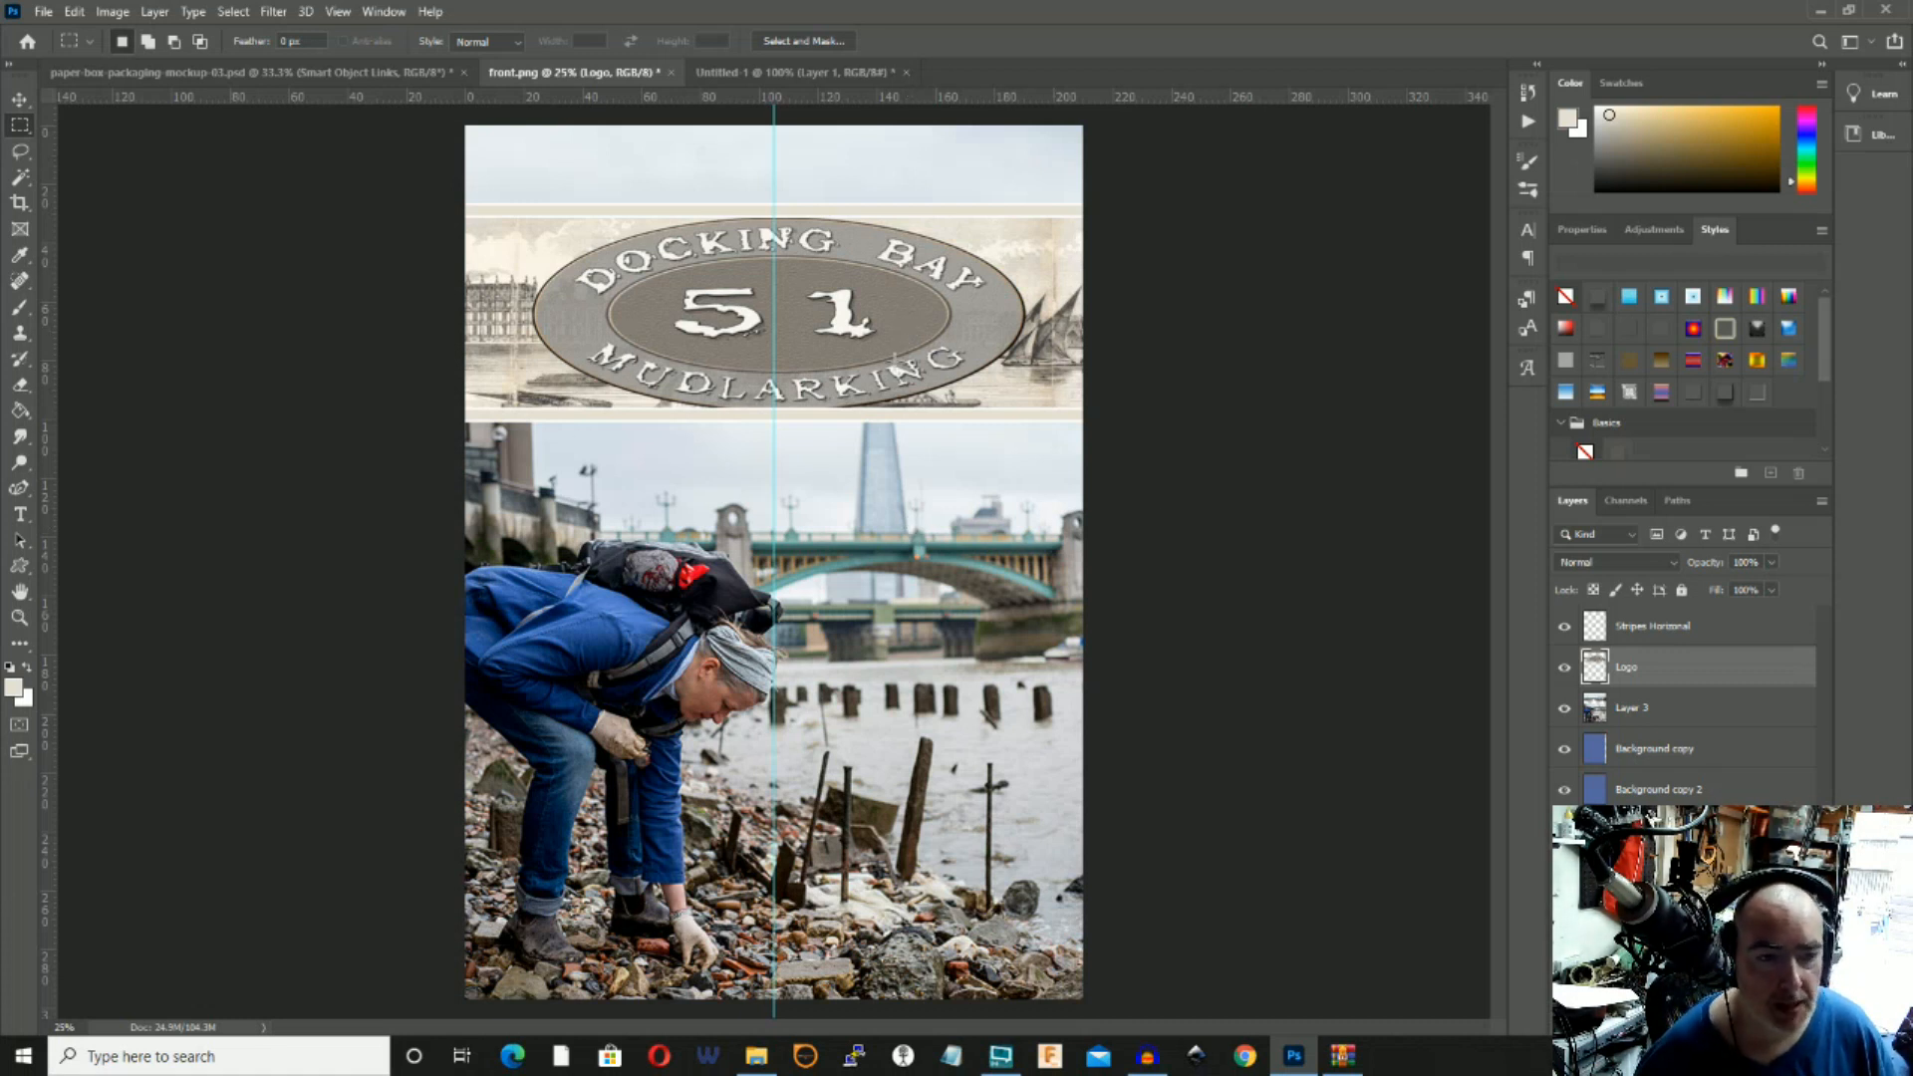
click(20, 514)
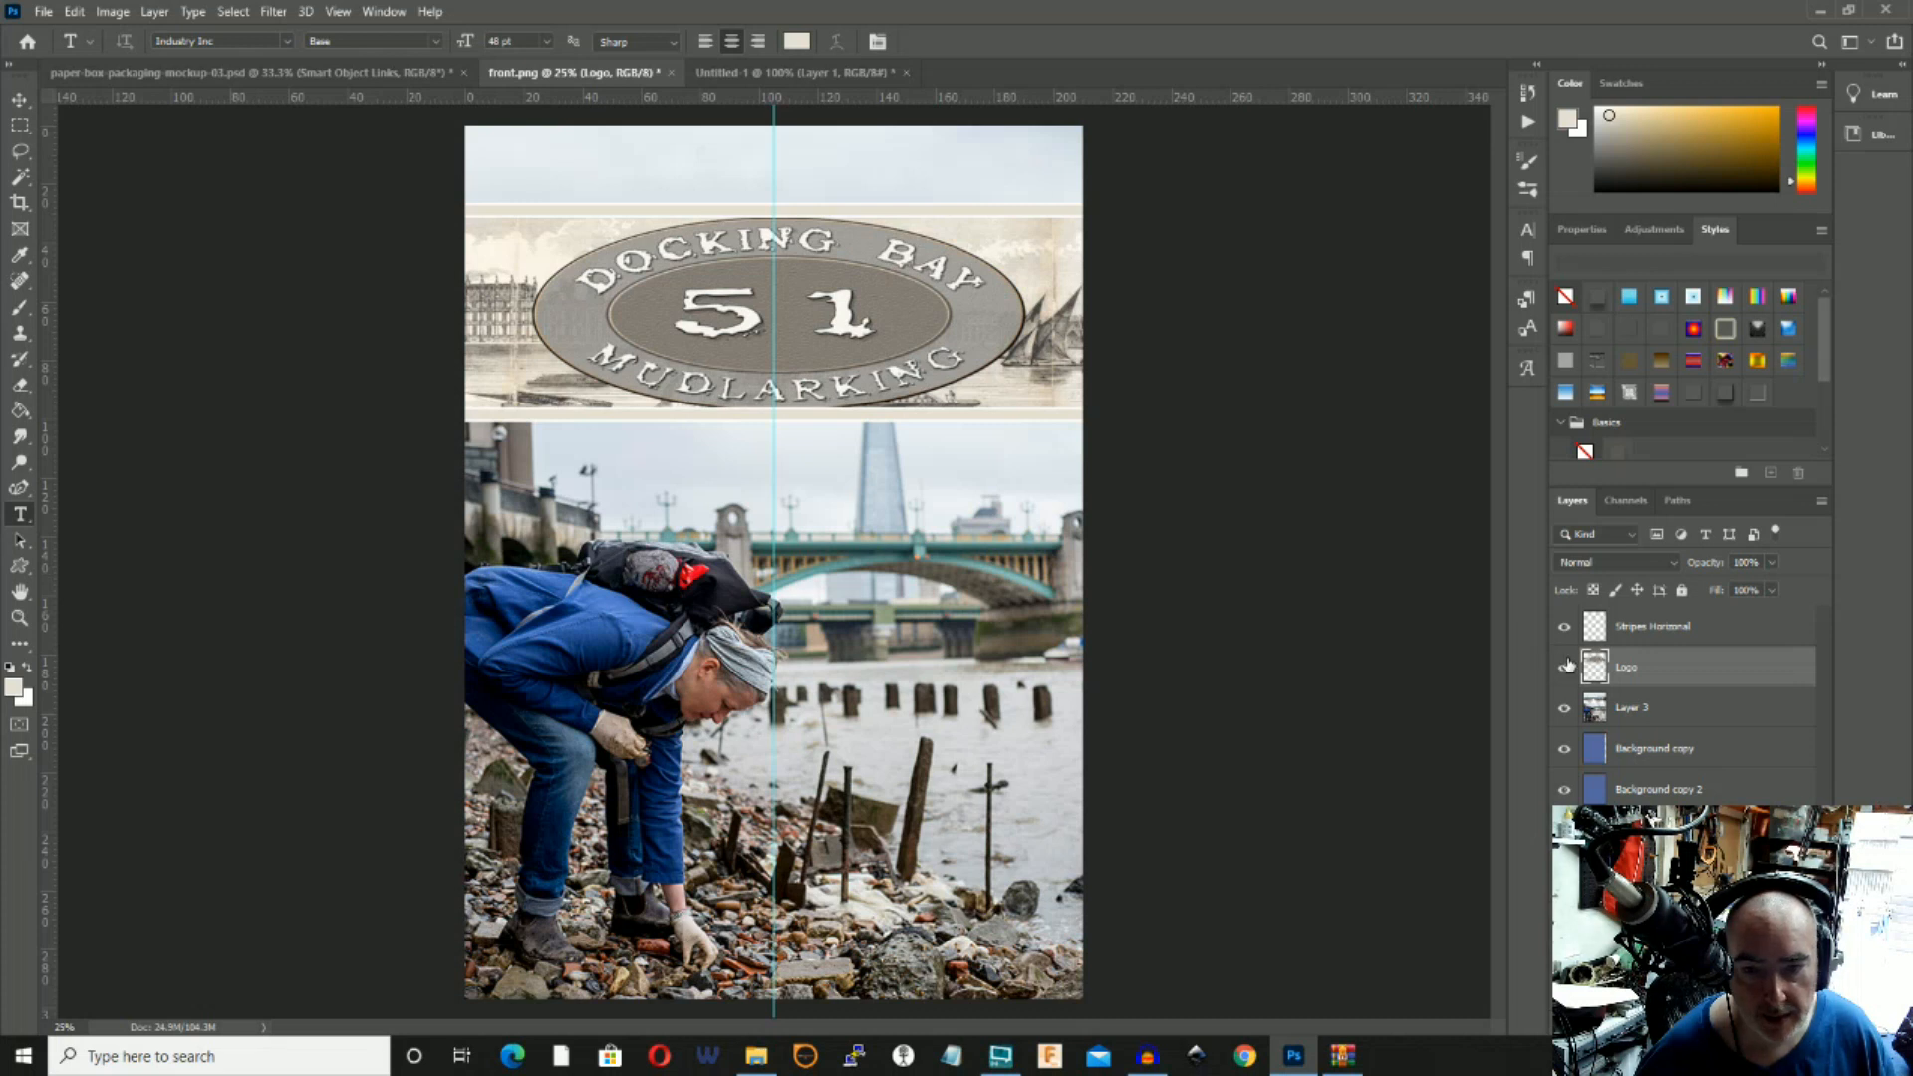
click(154, 11)
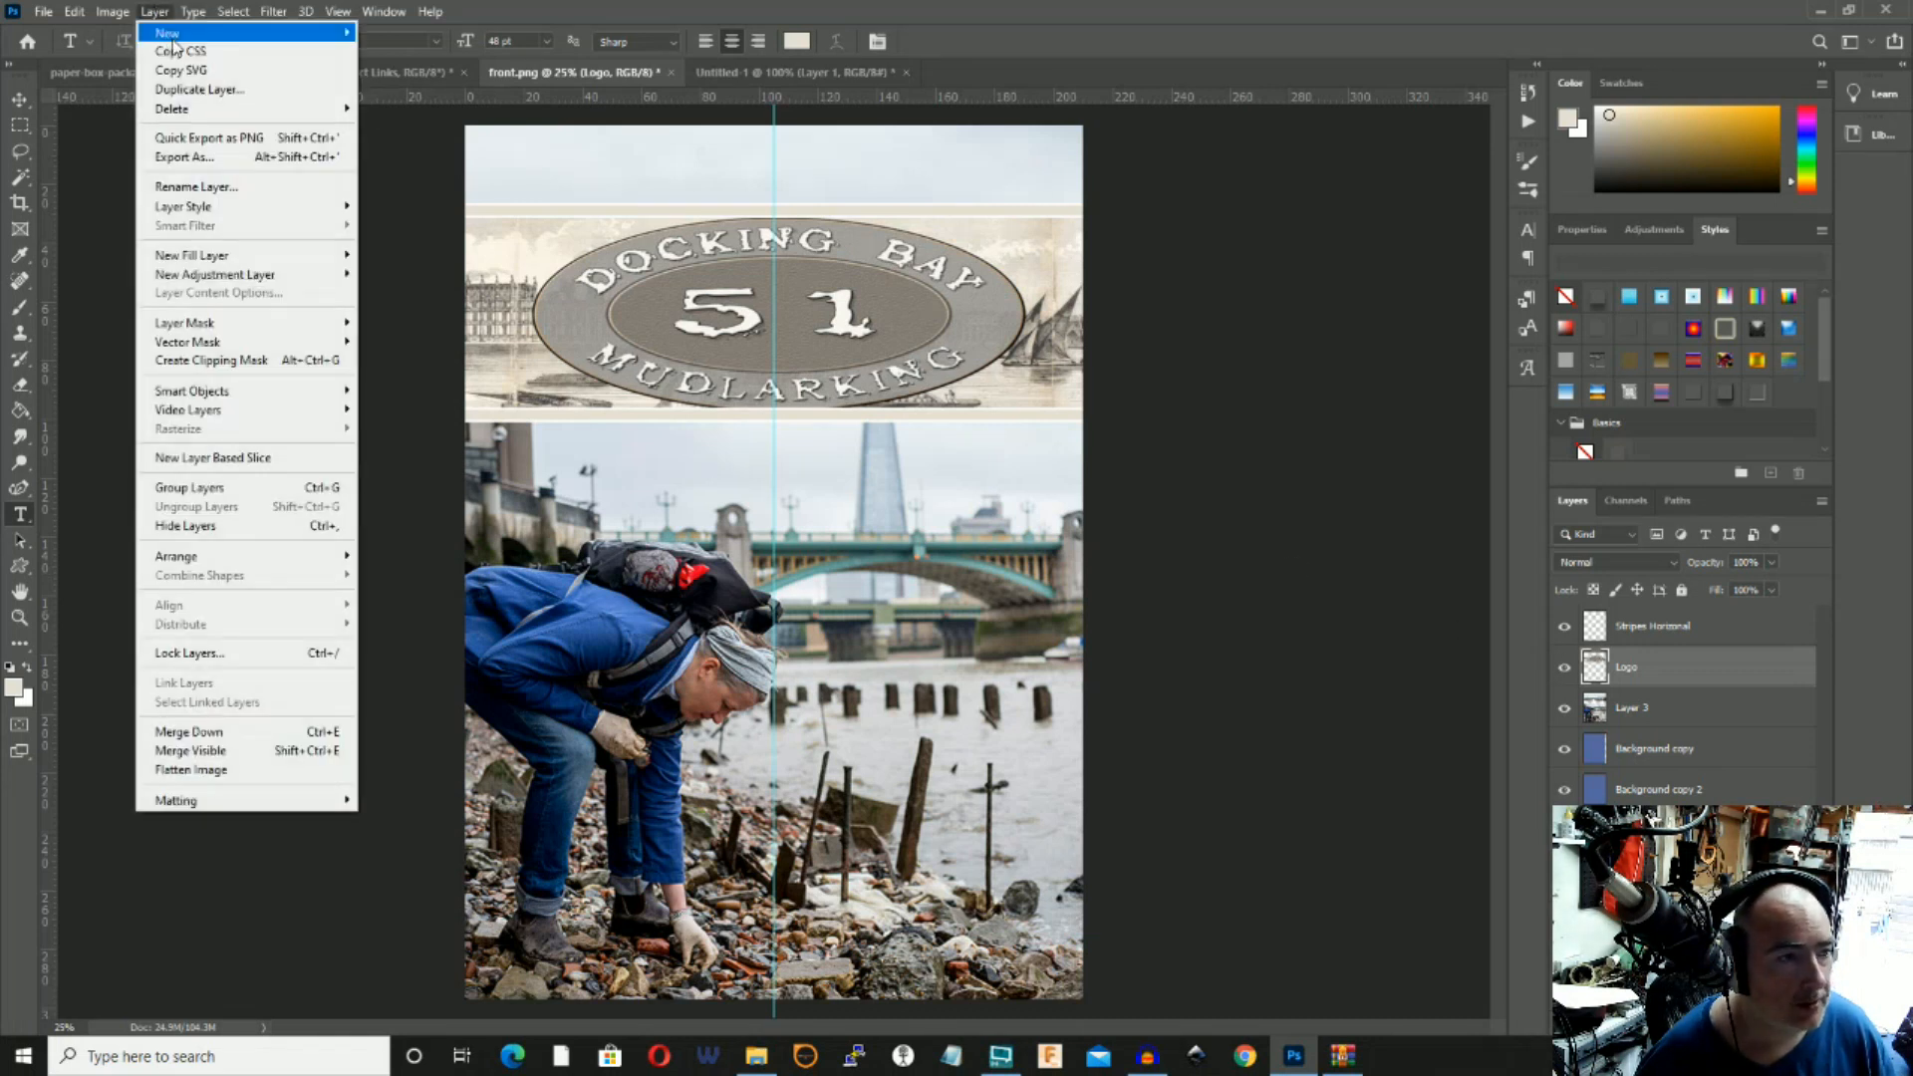
mouse_move(259, 33)
click(379, 36)
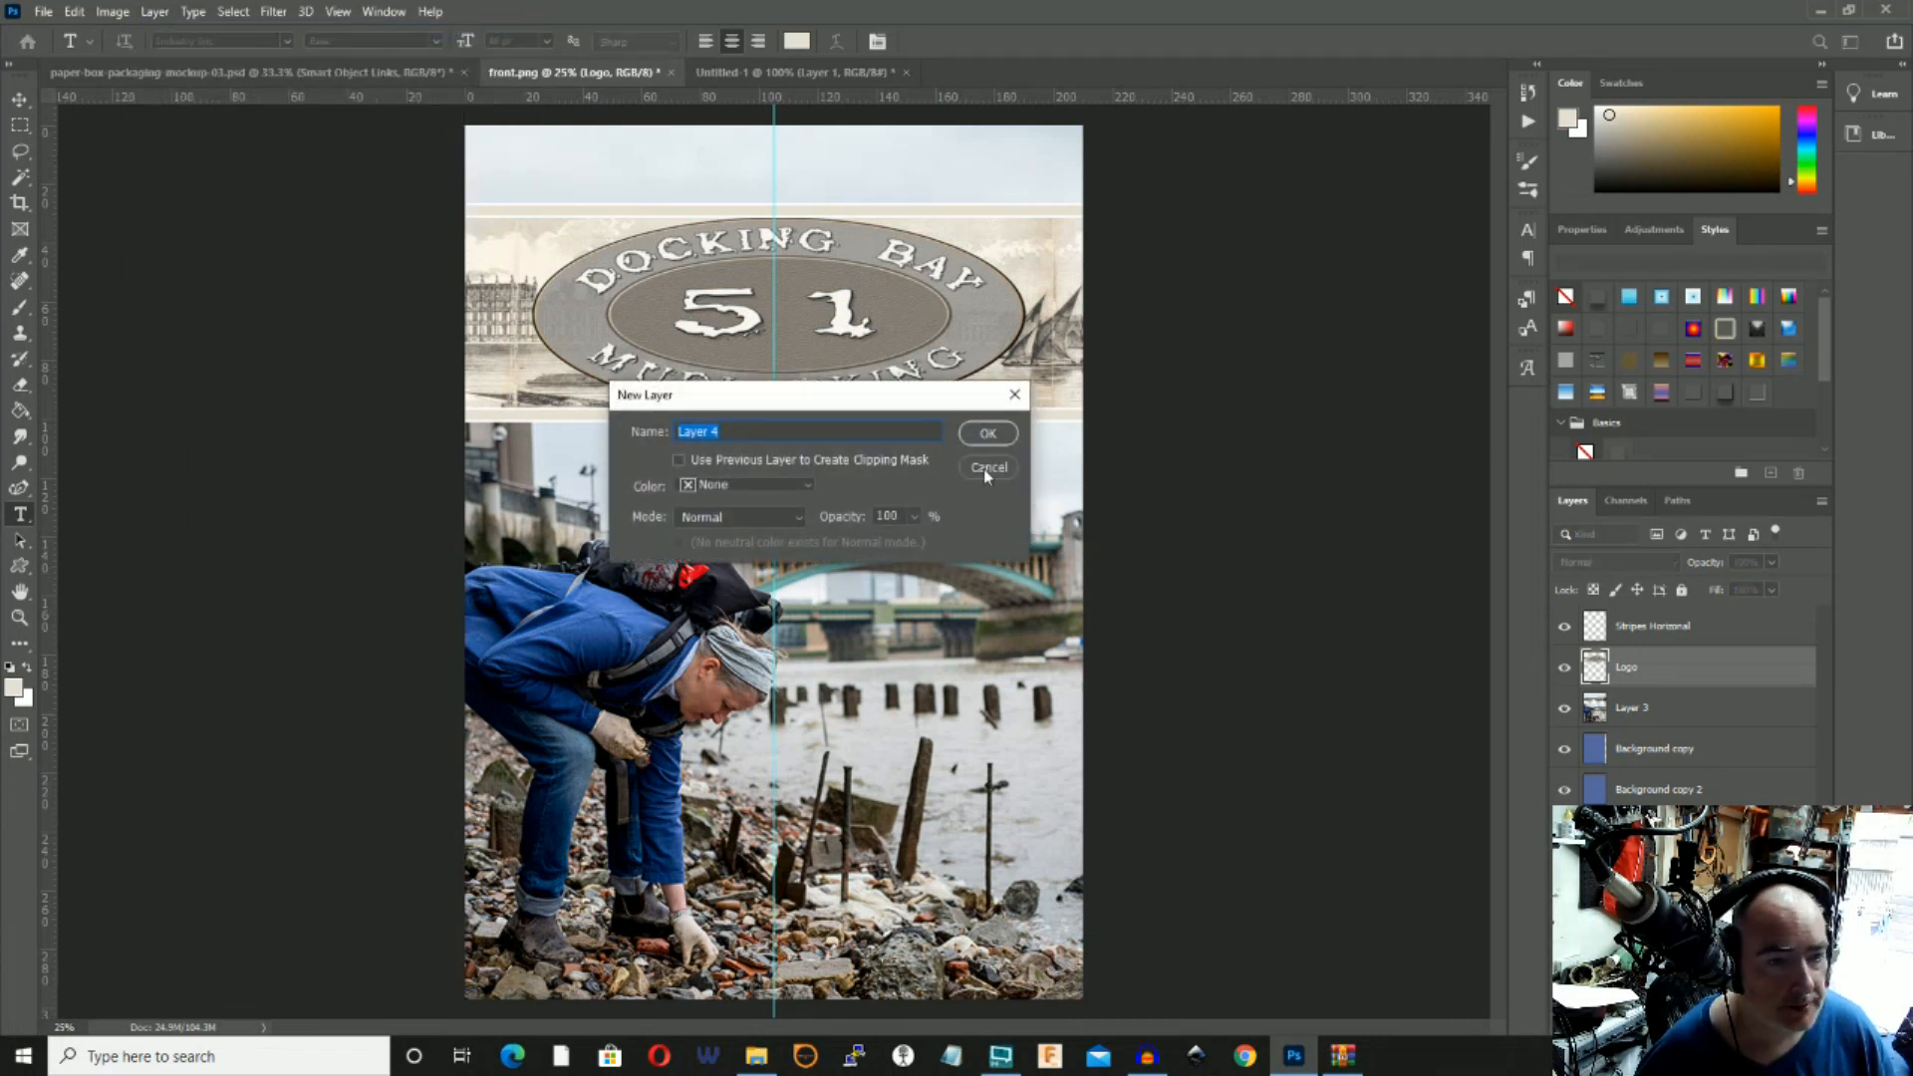
click(991, 429)
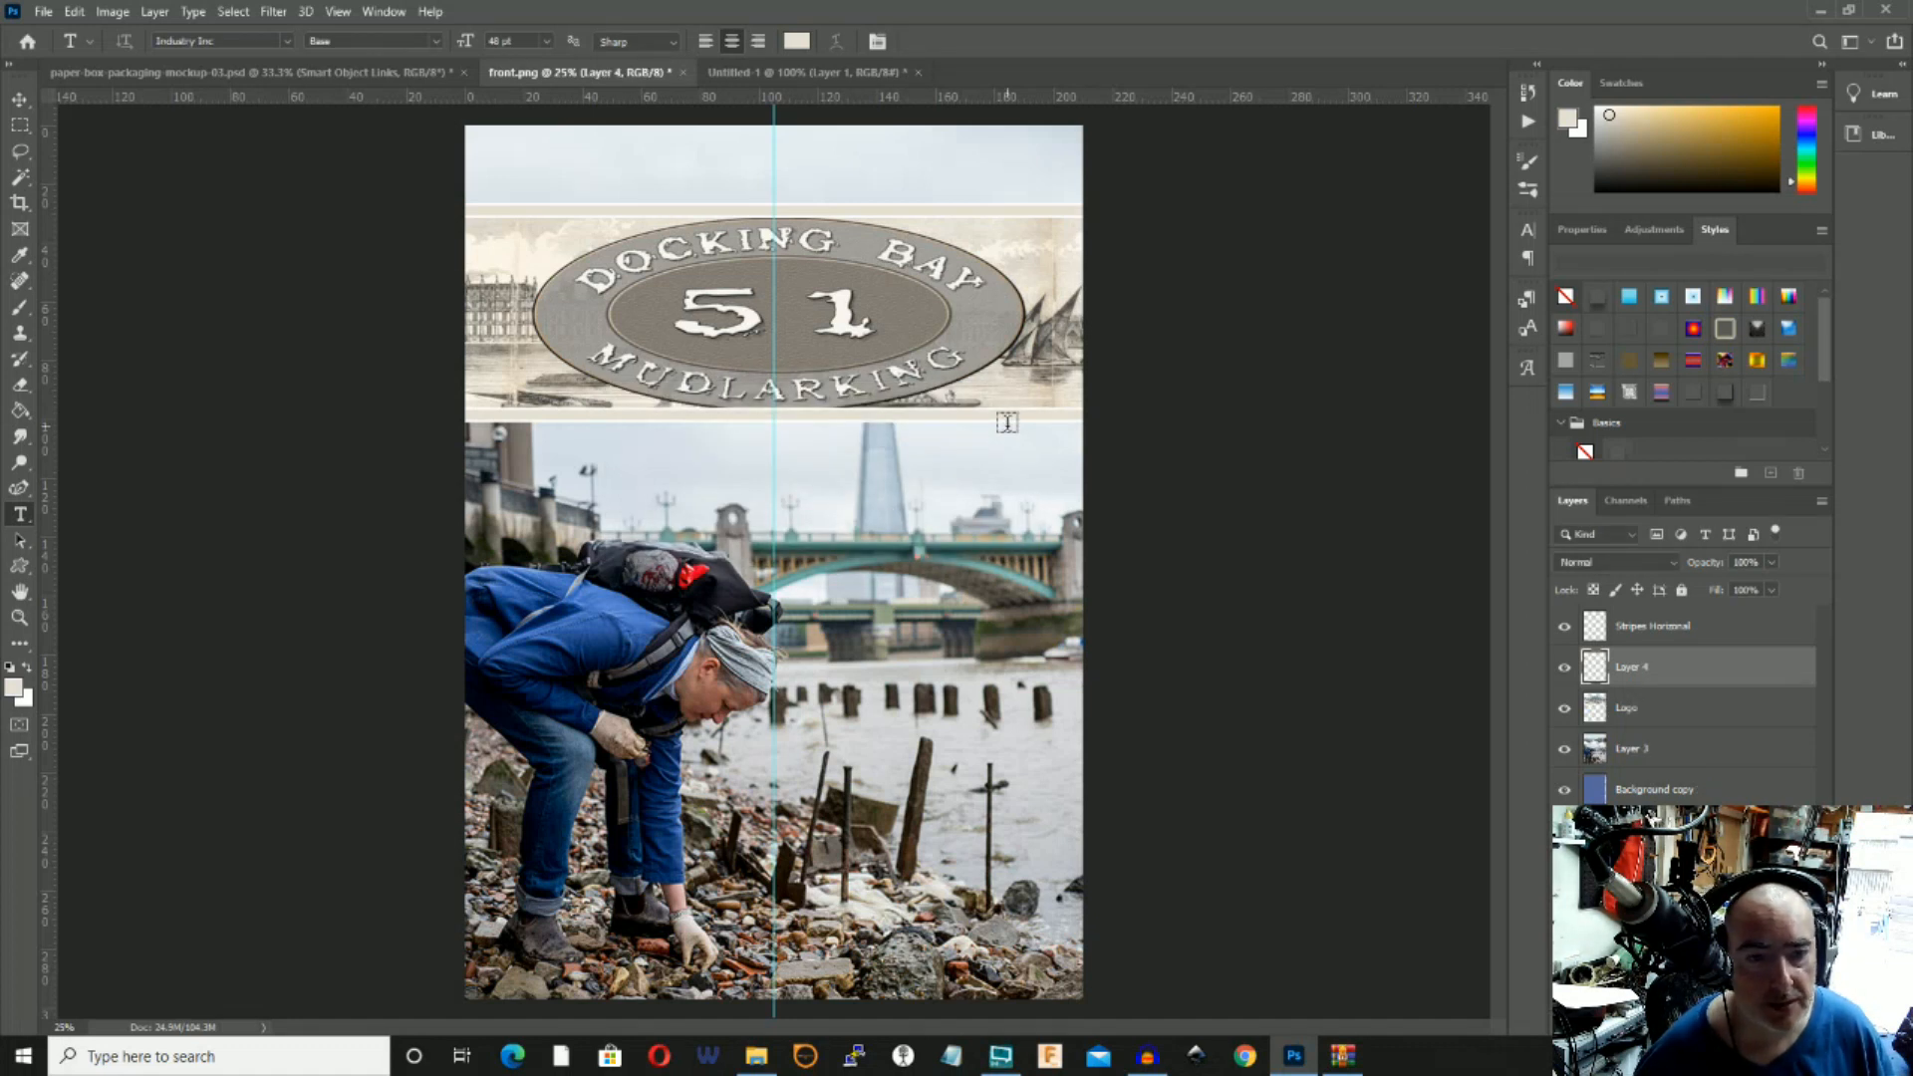
Fill a full-width rectangular band across the lower part of the photo with the beige foreground colour, and clear the selection.
click(18, 127)
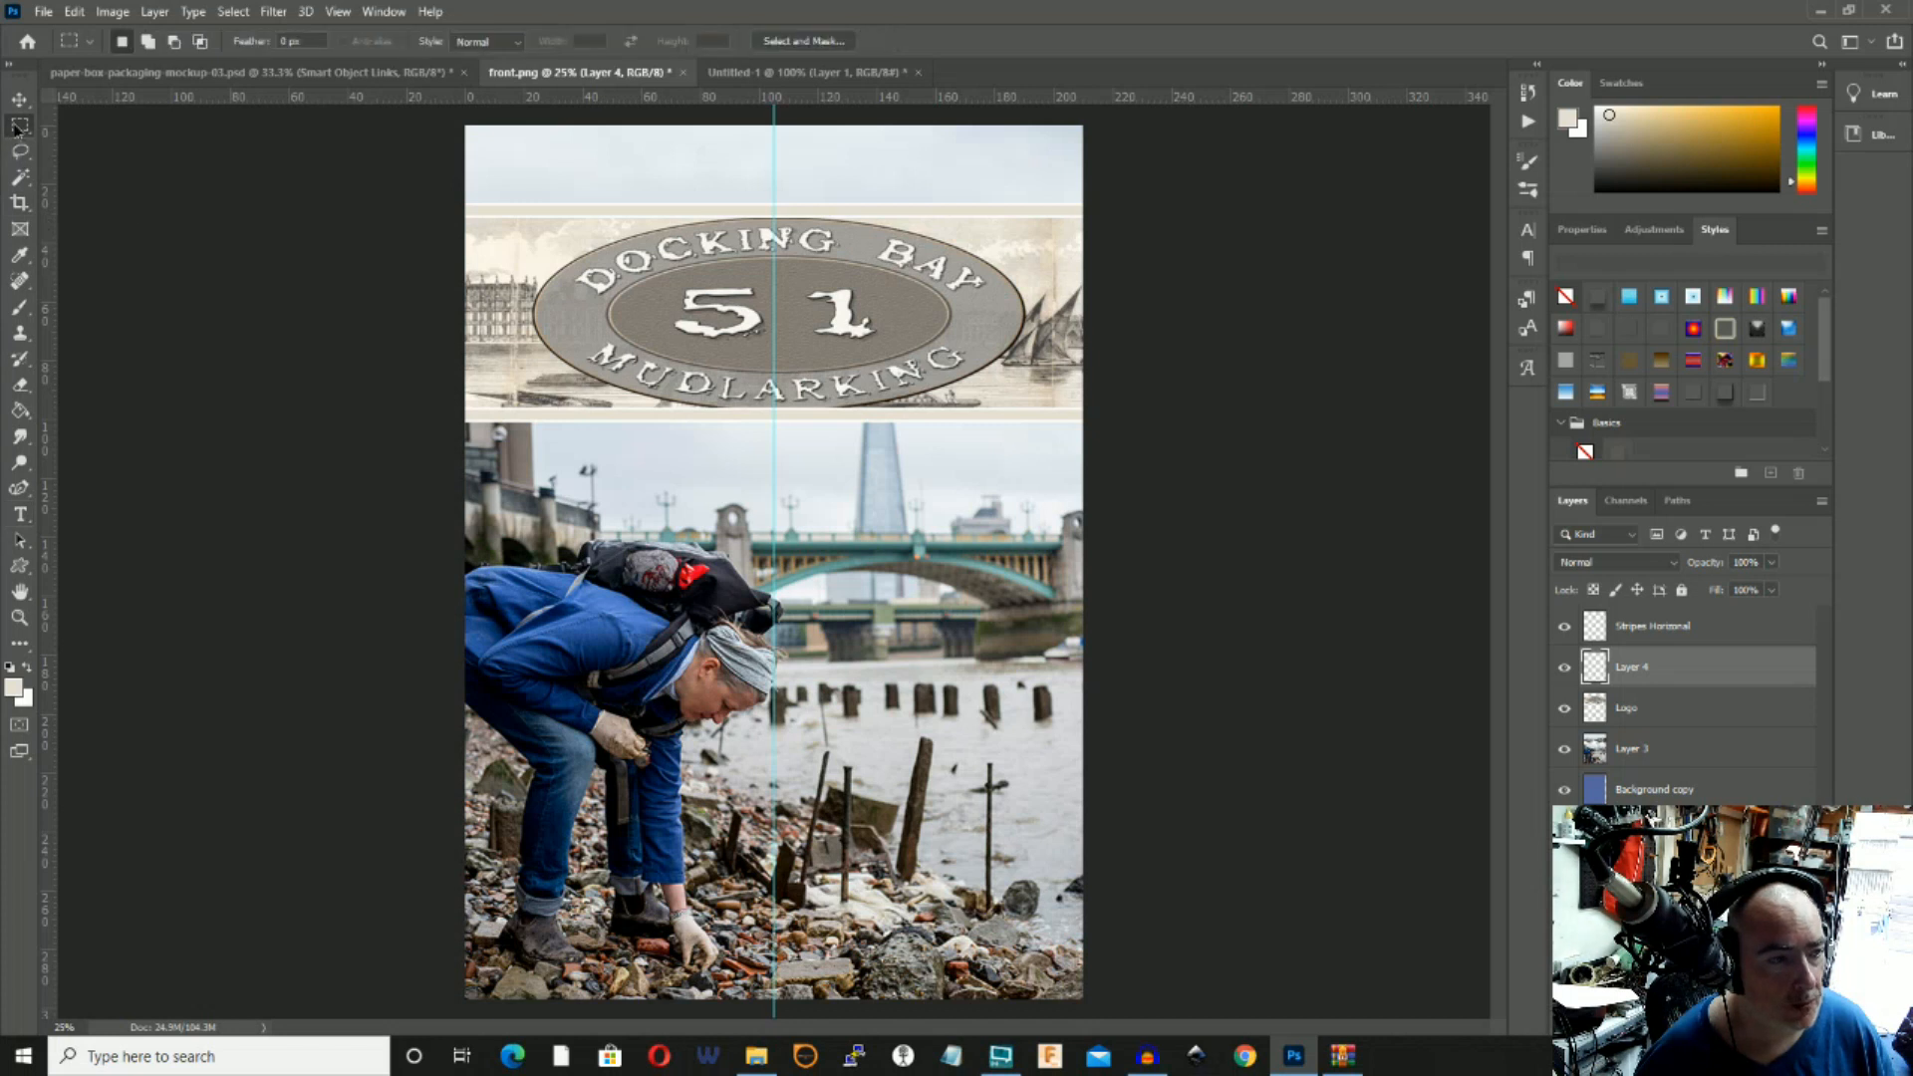
drag(419, 807, 1219, 941)
drag(859, 896, 858, 780)
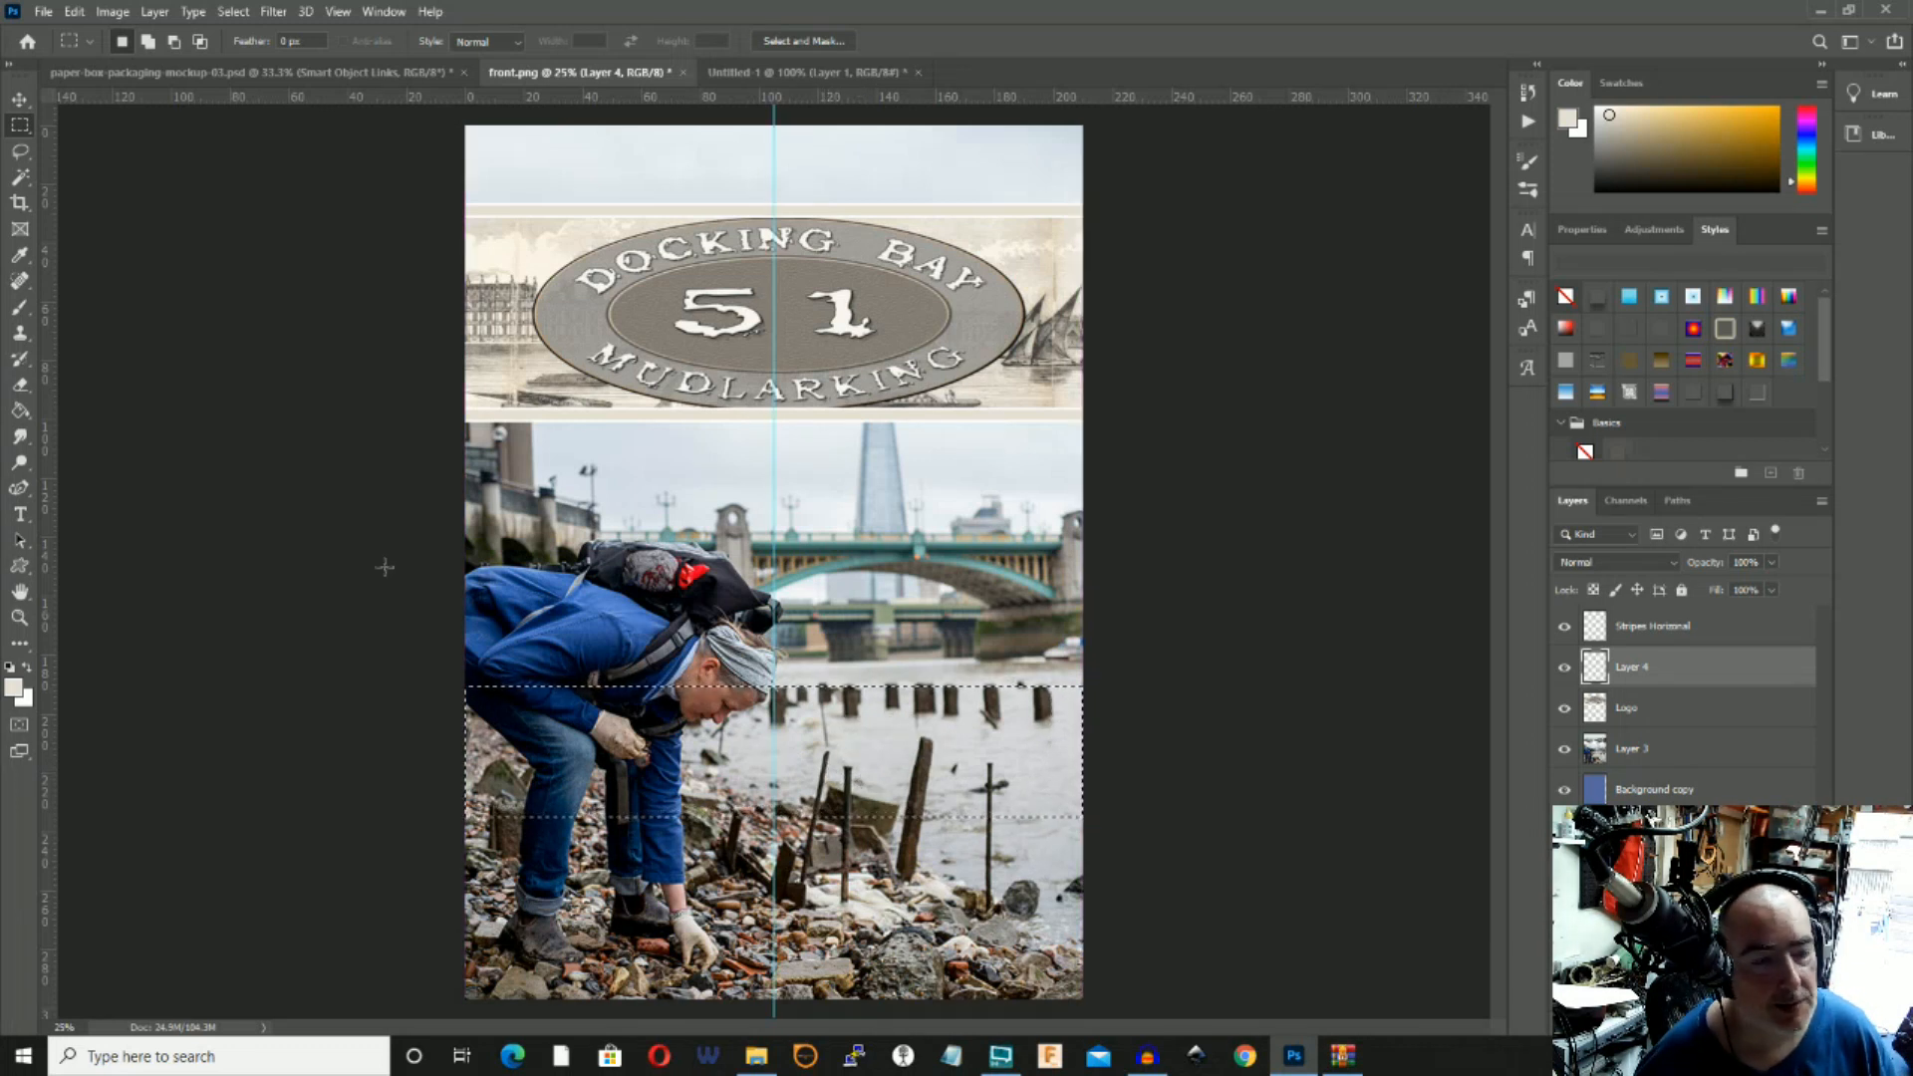
click(20, 410)
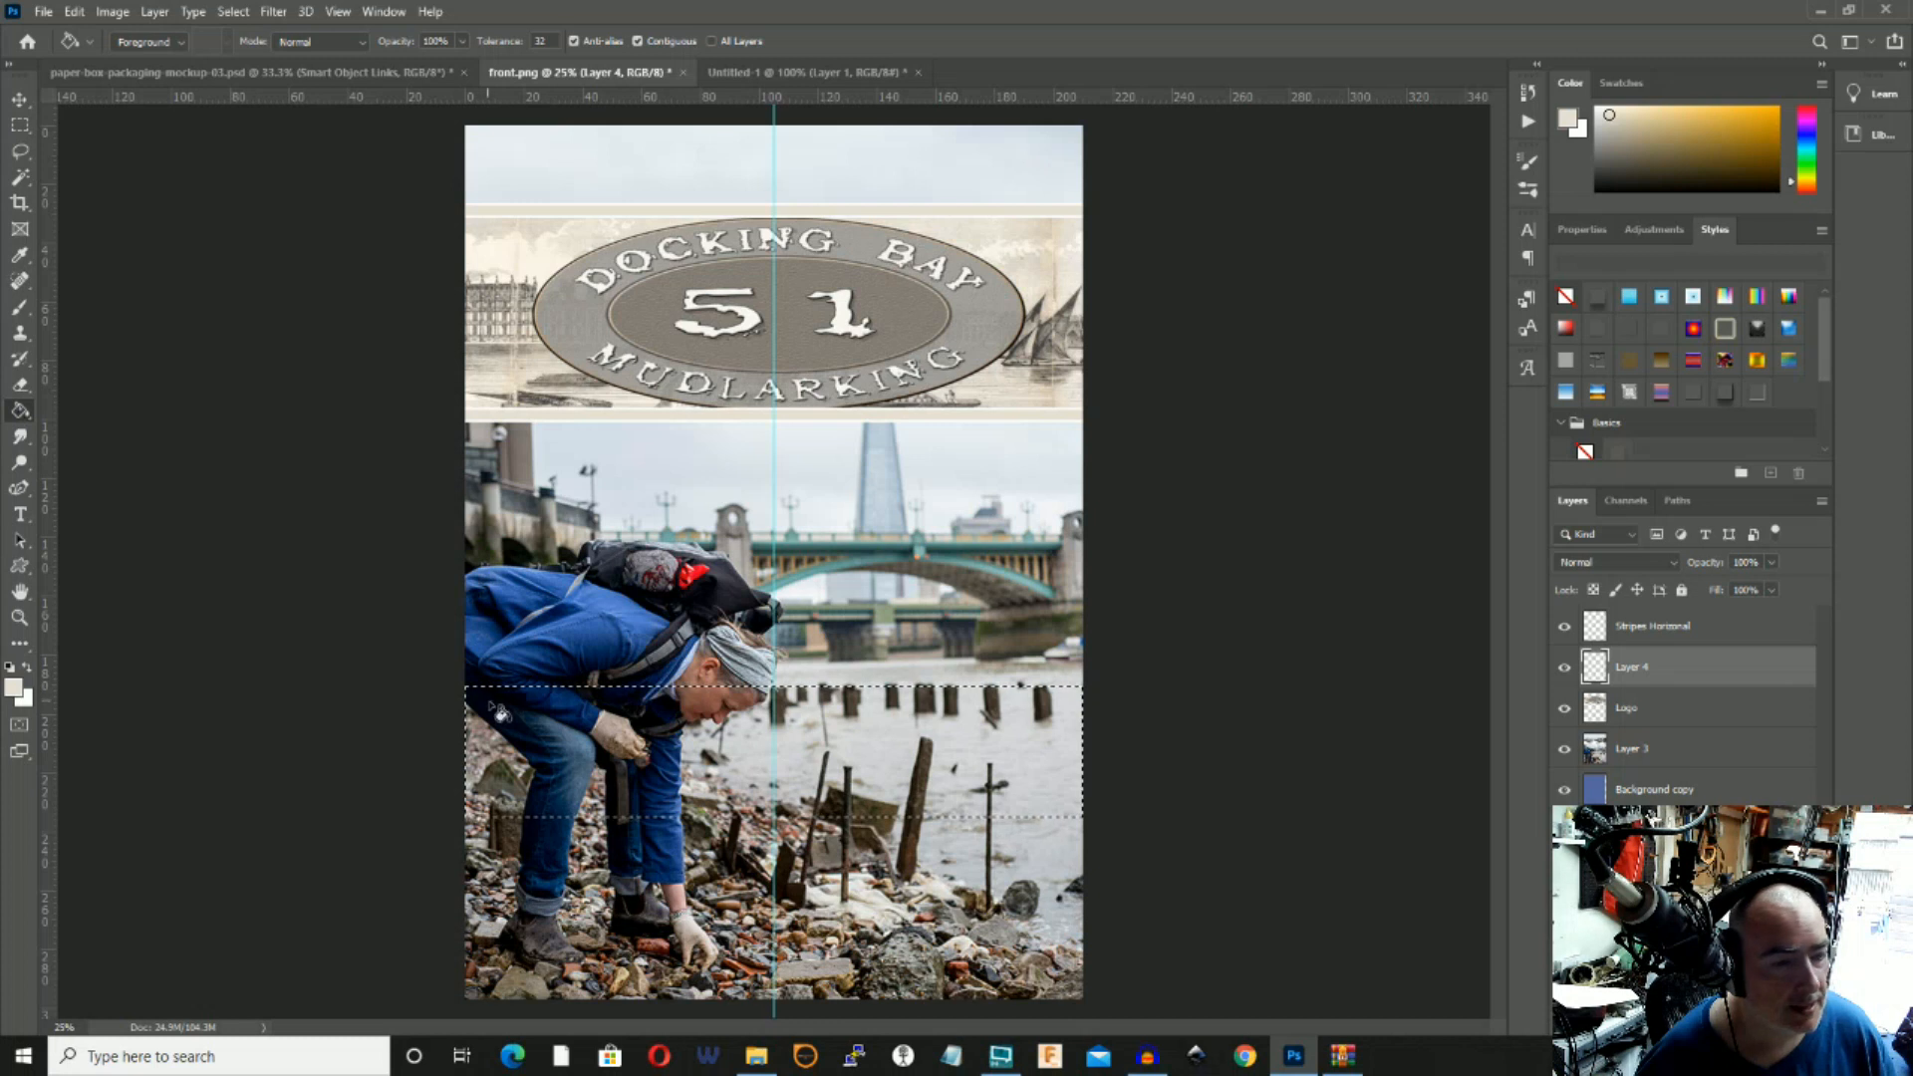
key(alt+BackSpace)
click(20, 124)
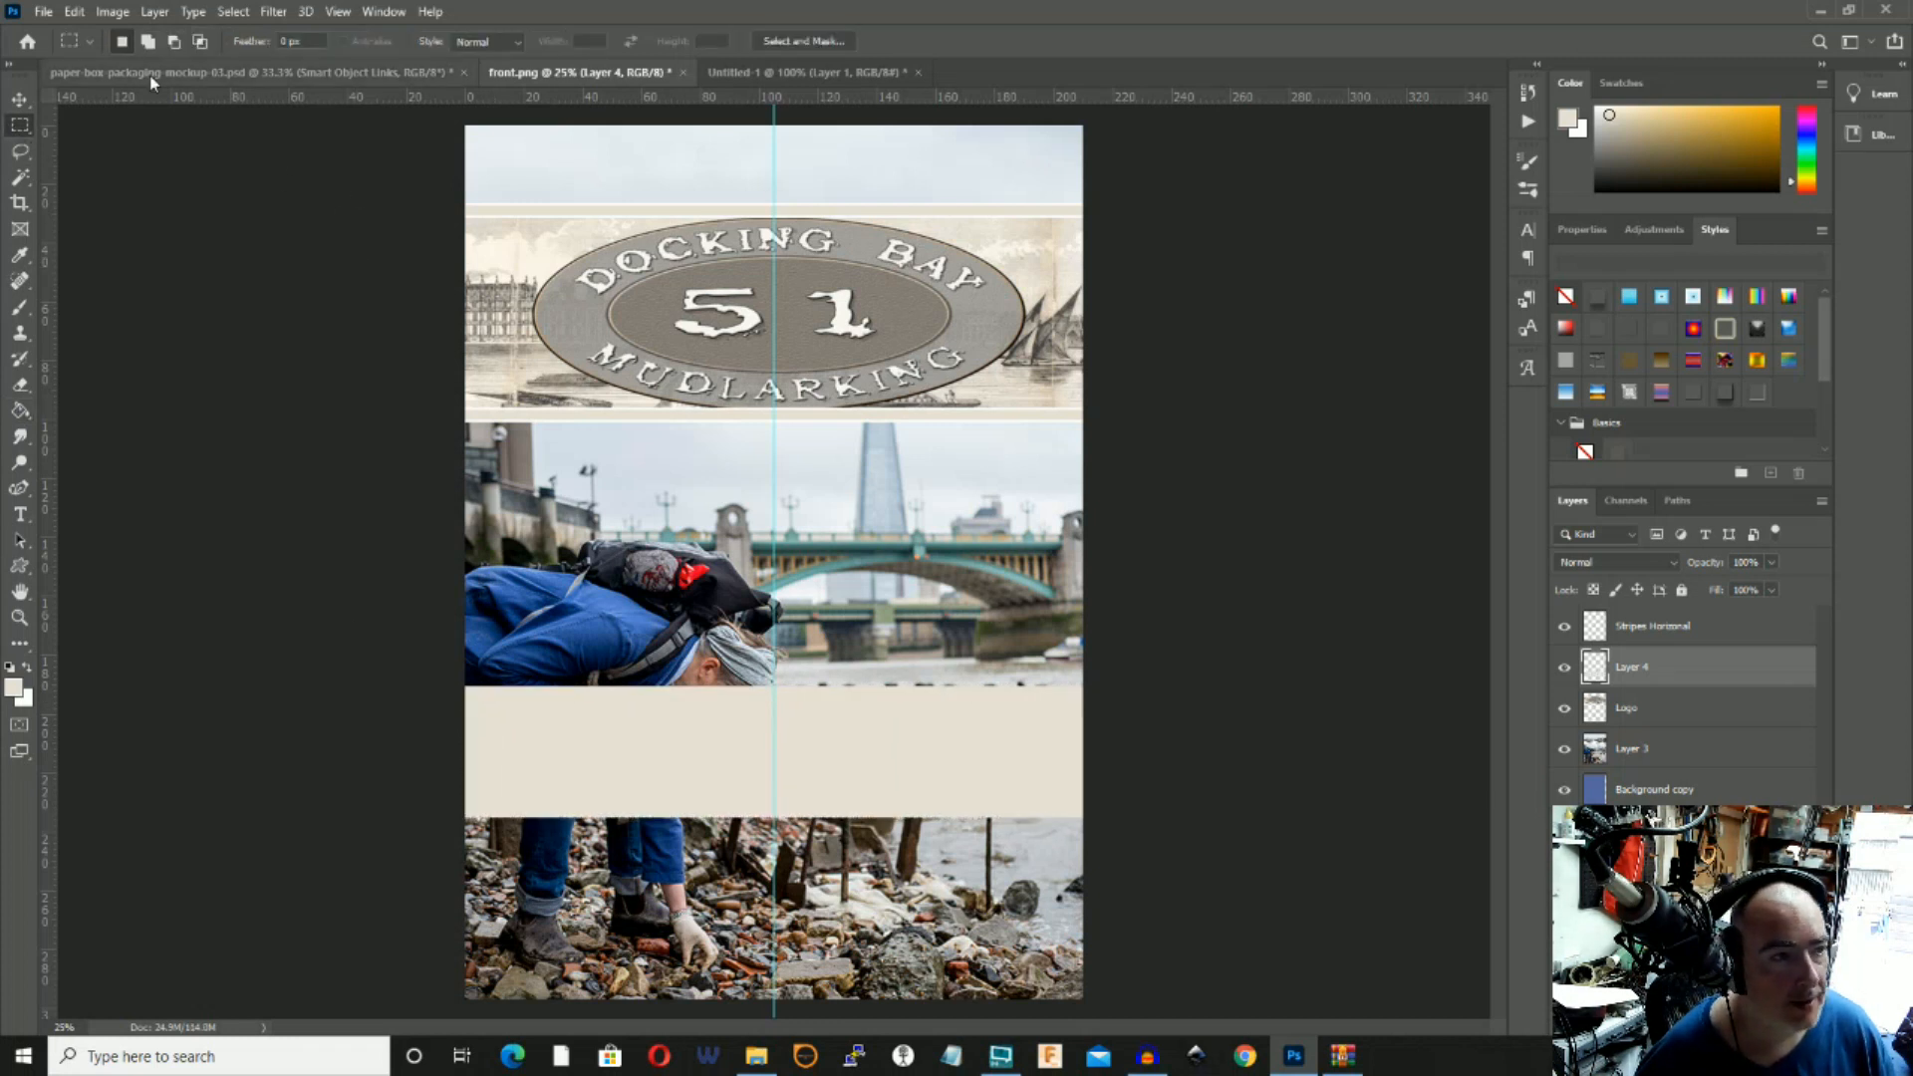
Add a white outside stroke at 100% opacity to the beige band's layer.
click(155, 11)
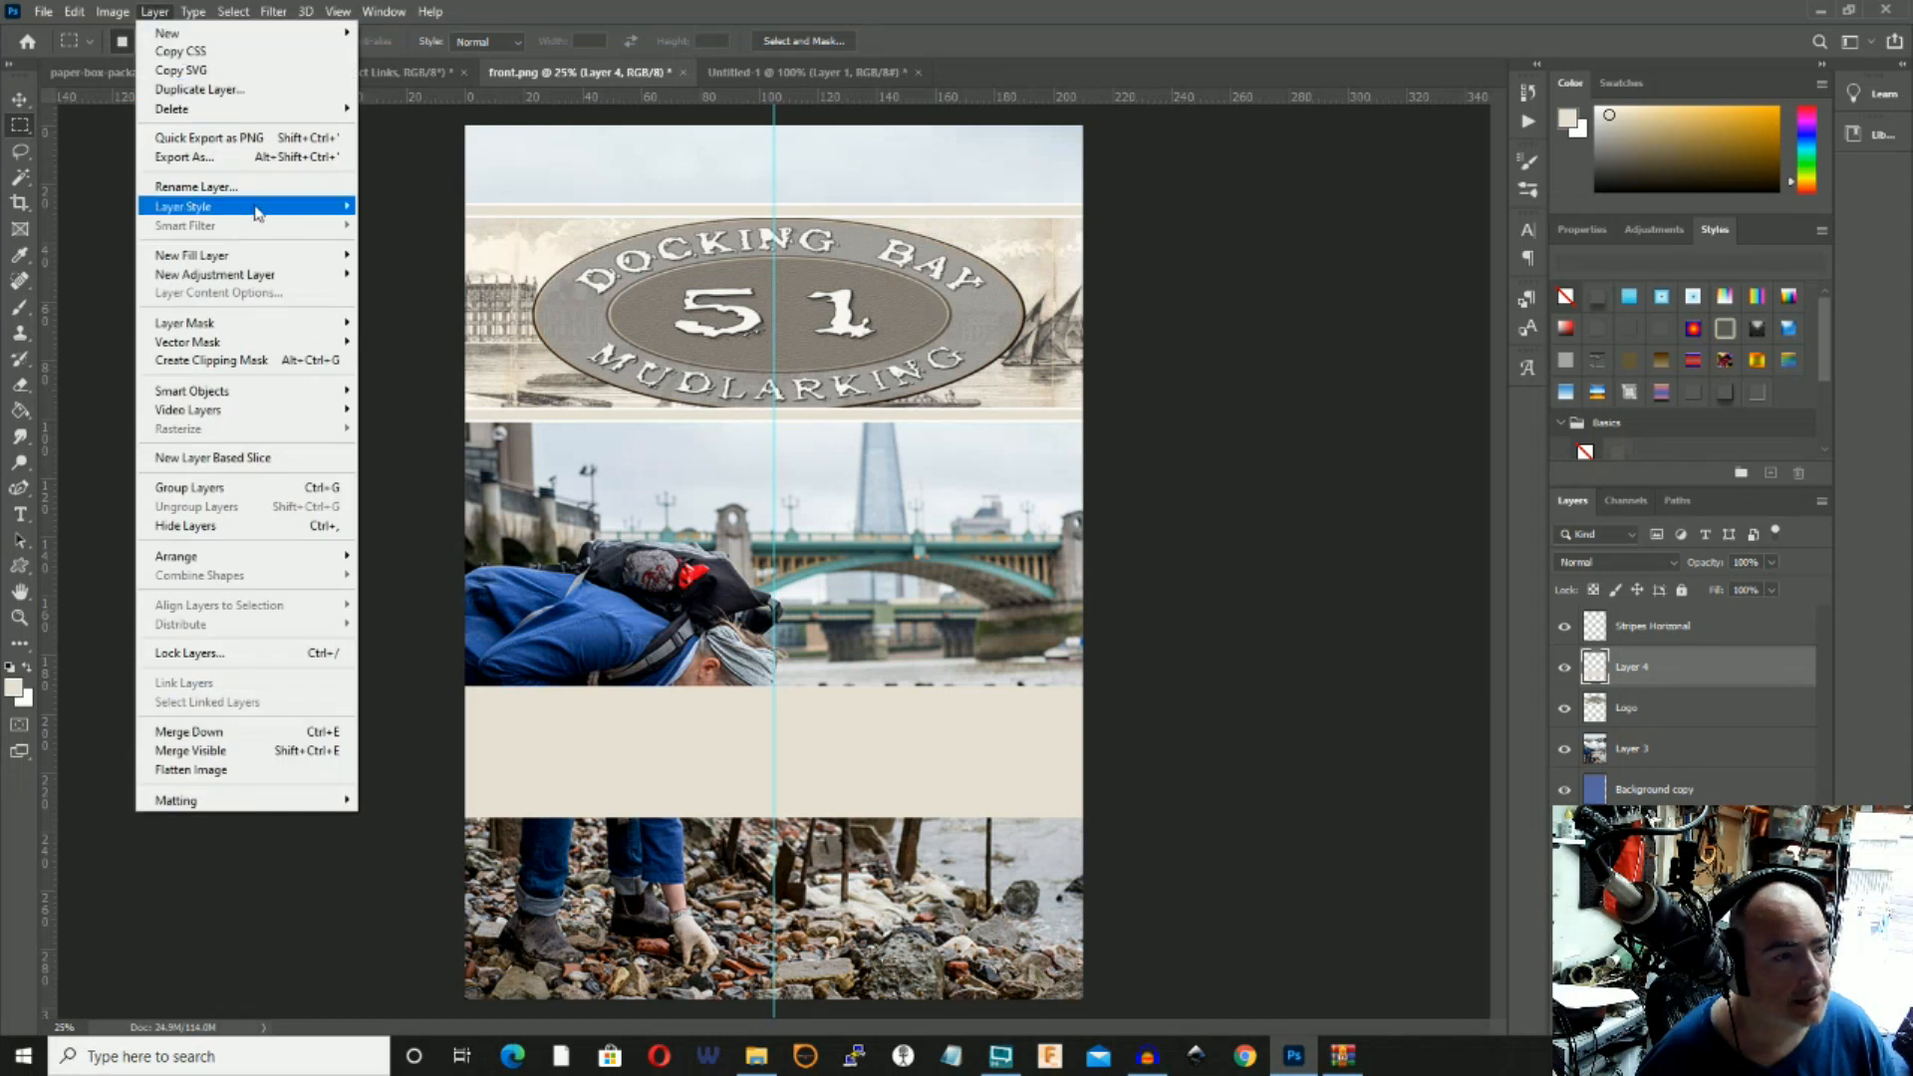
click(404, 261)
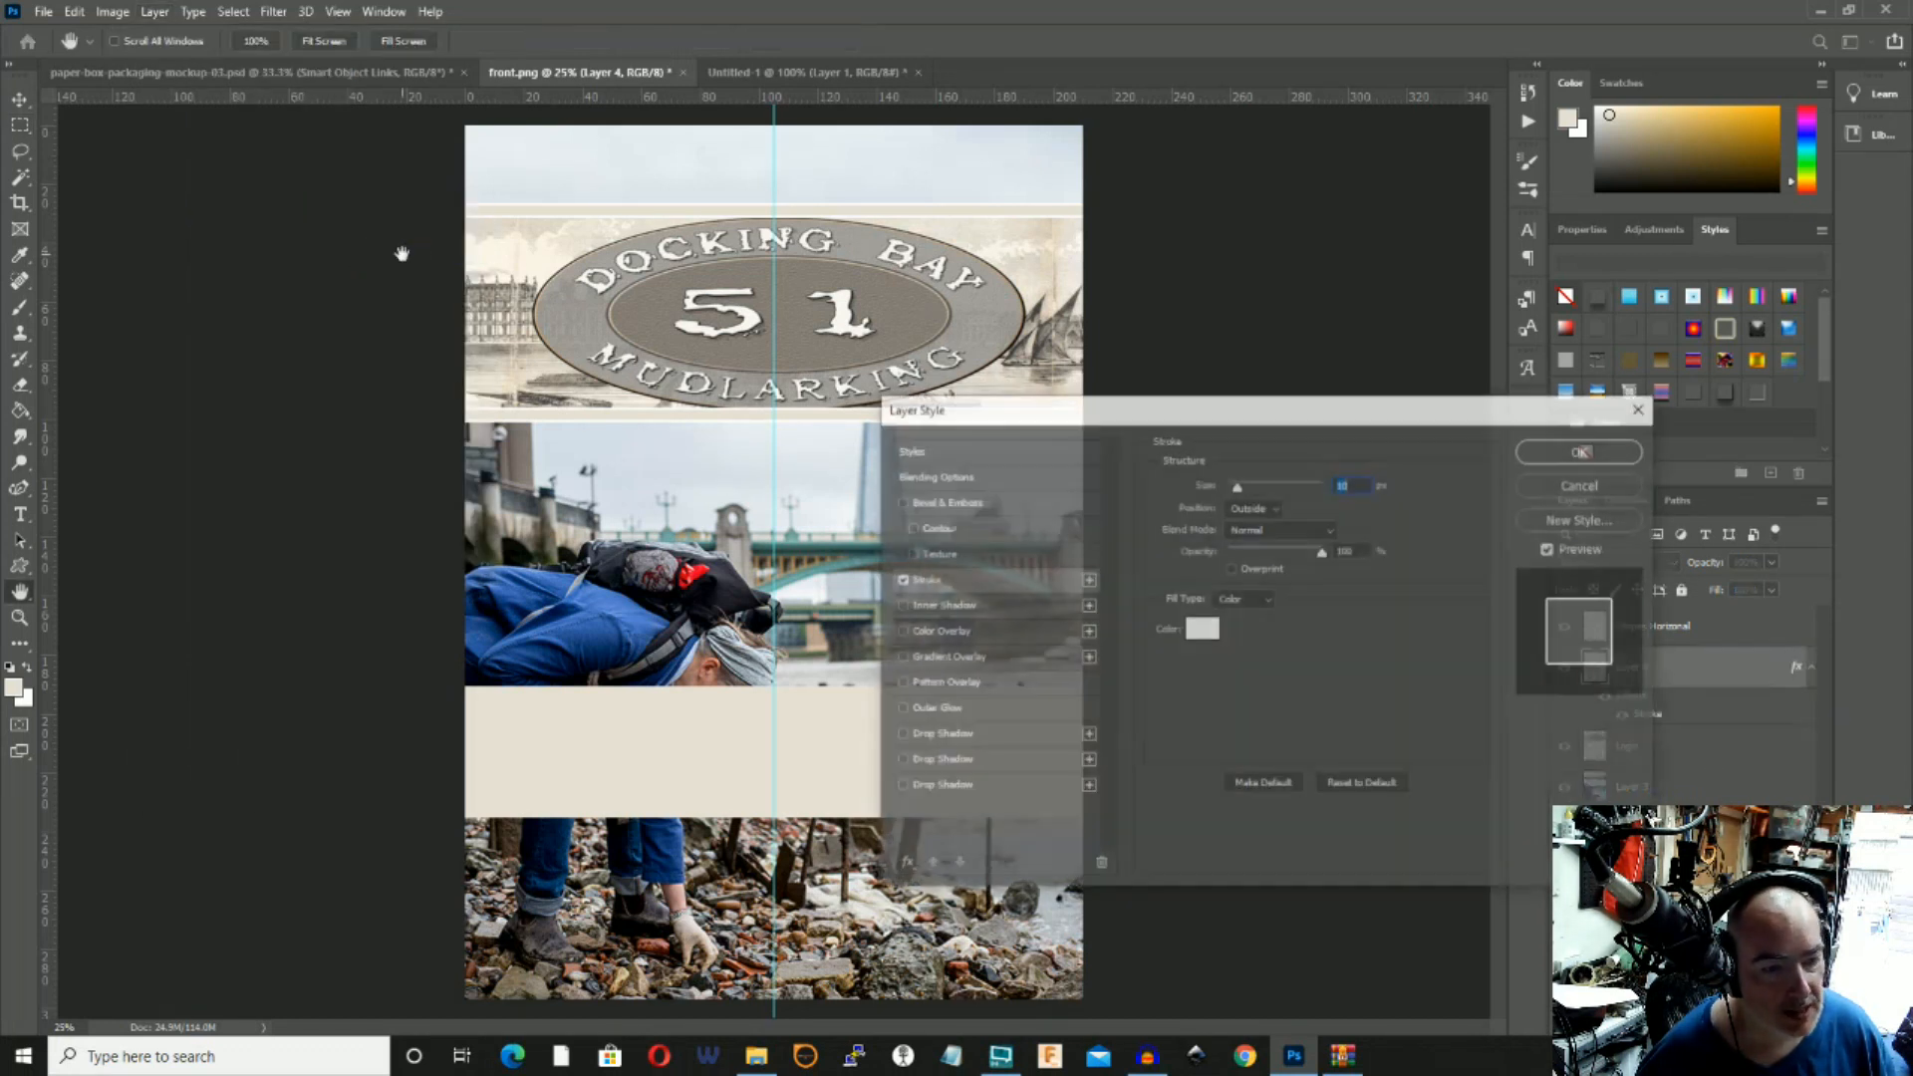
drag(1238, 487, 1241, 488)
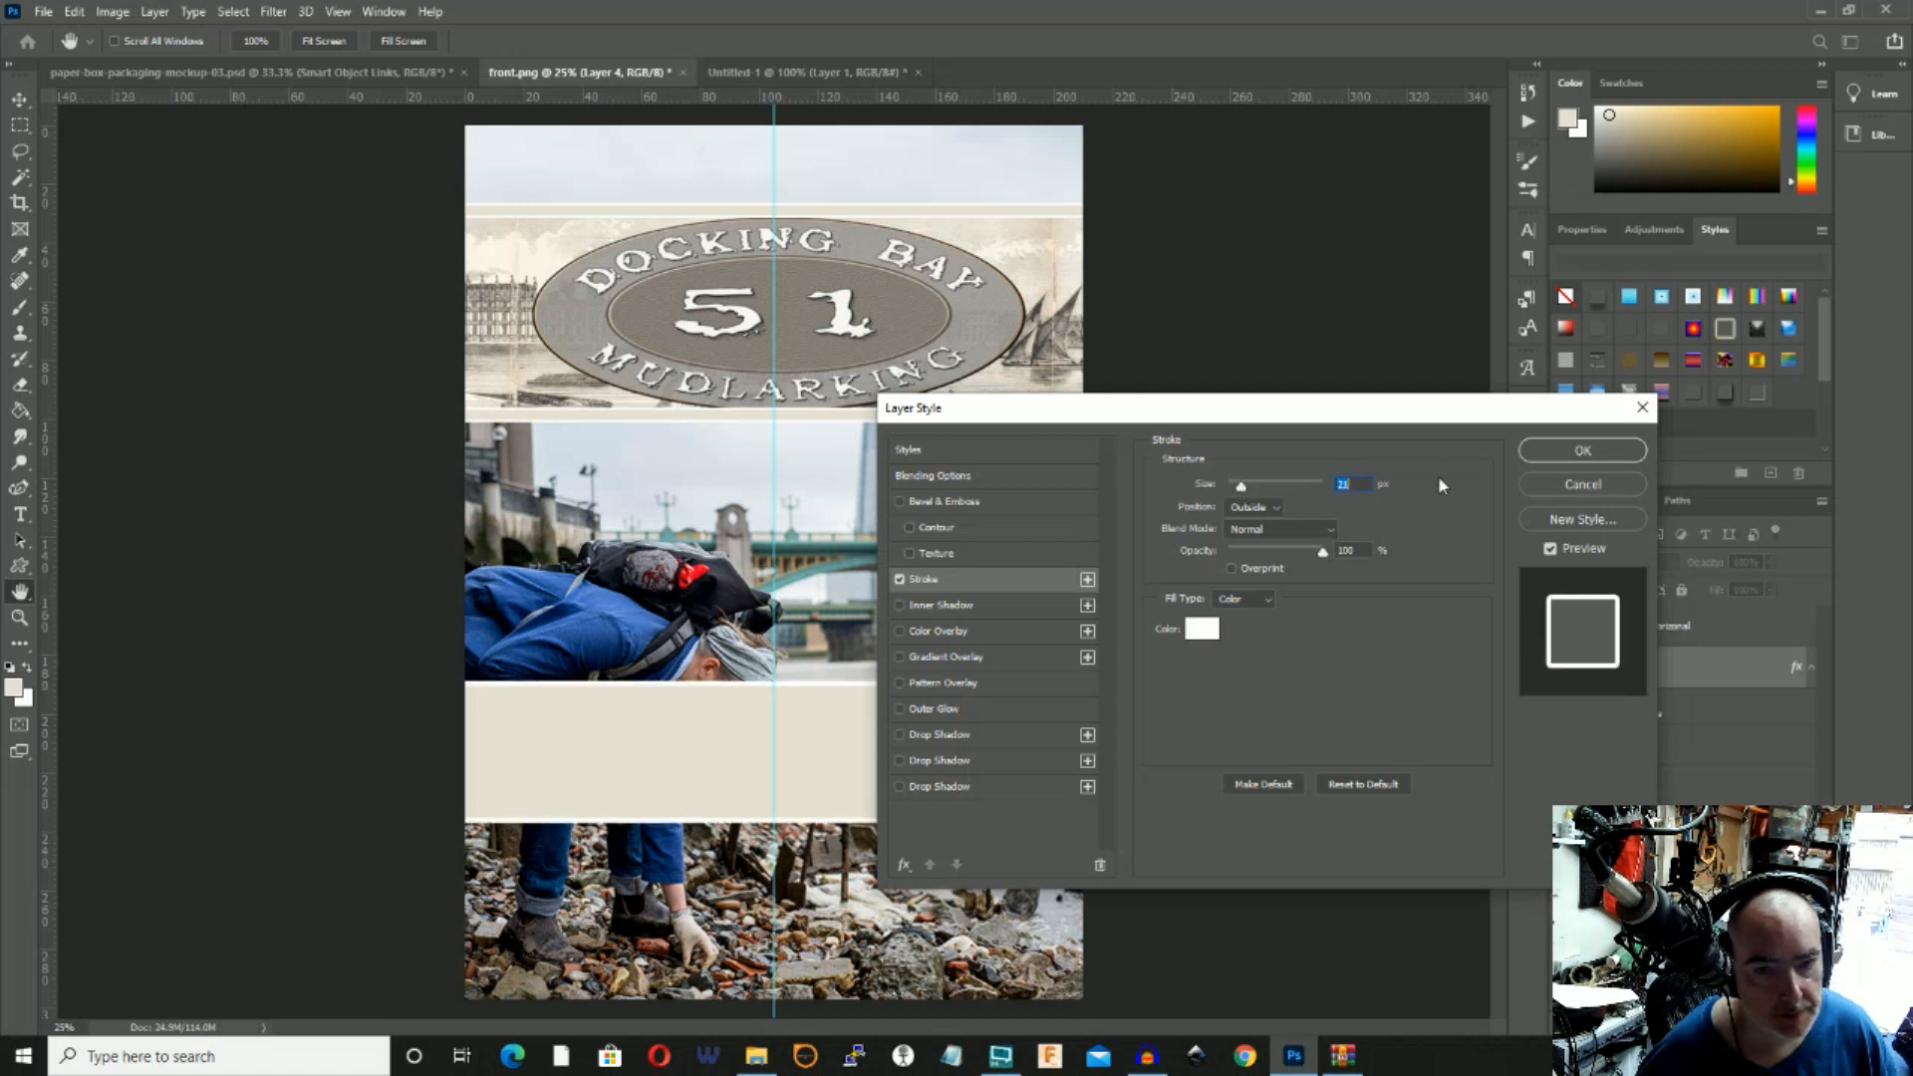
click(1582, 450)
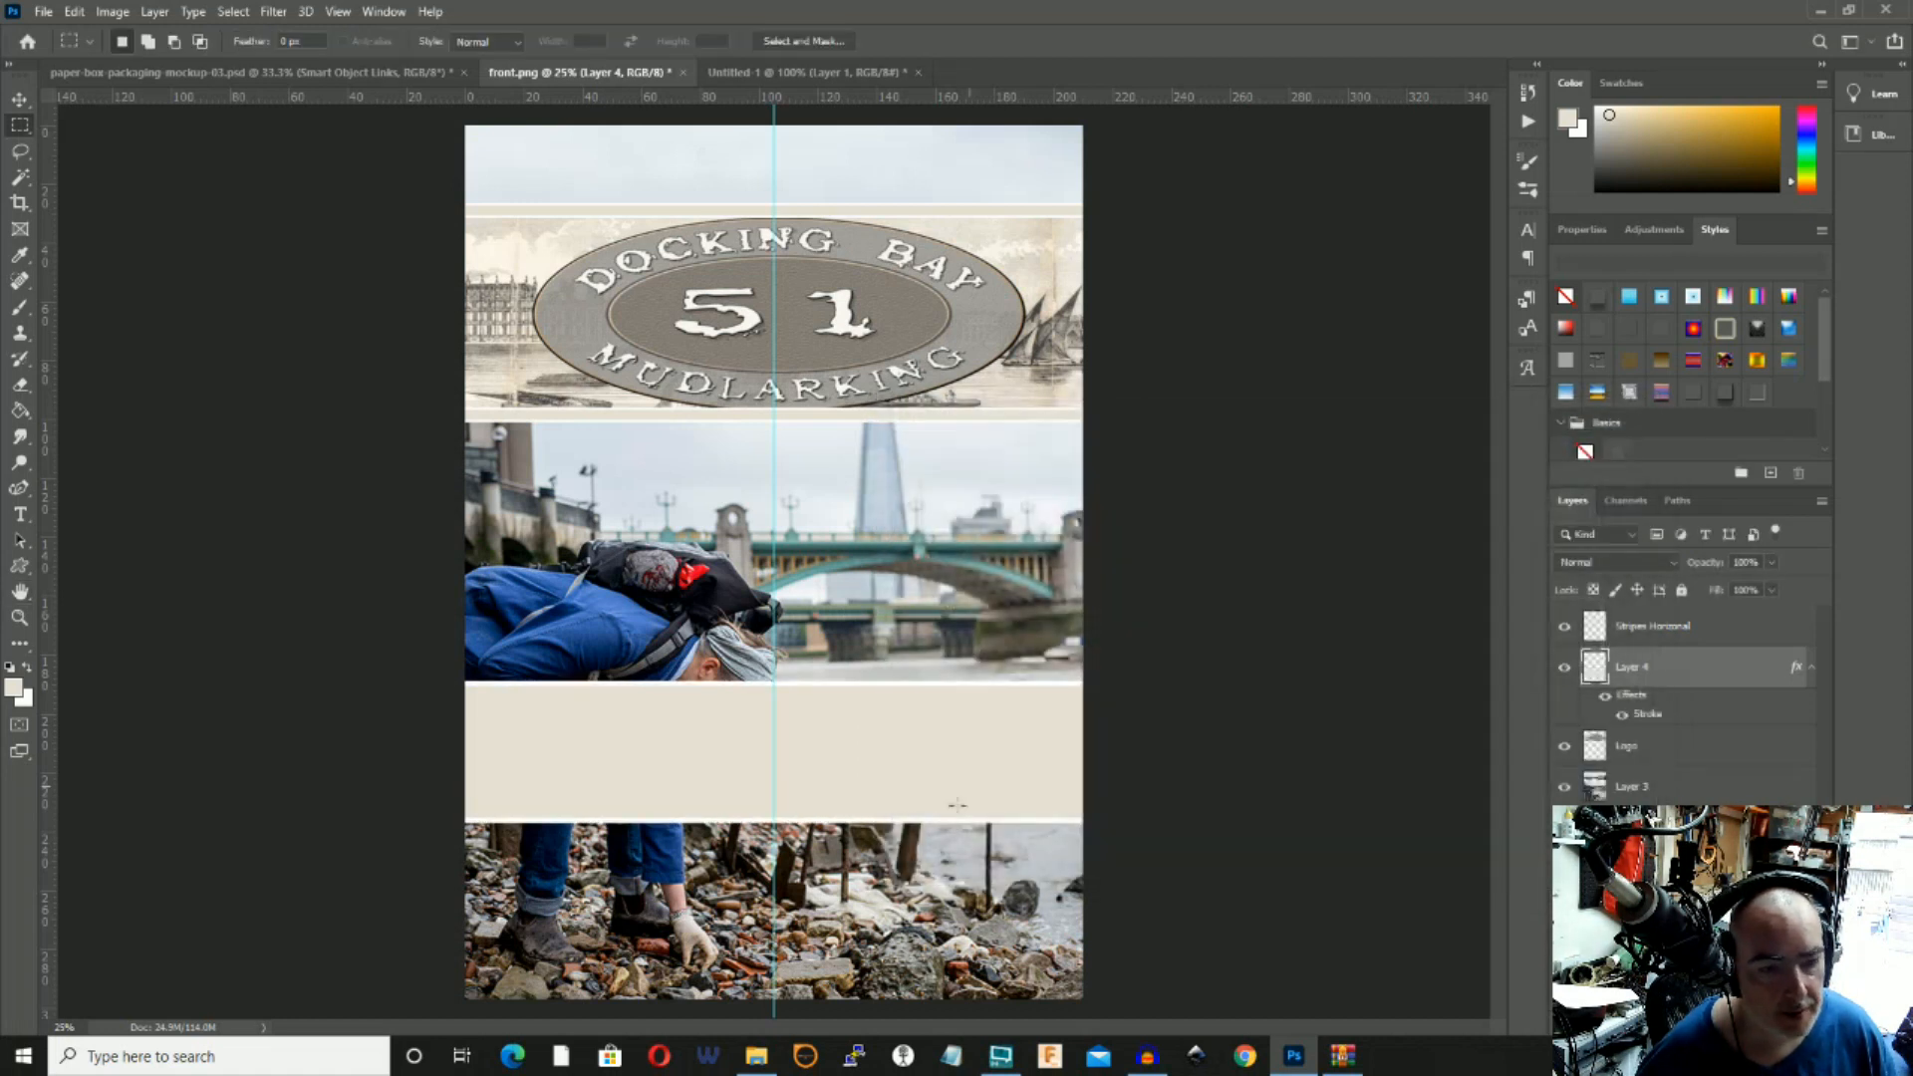
Scale the beige band to about 105% so both of its ends extend past the panel's side edges.
click(19, 101)
drag(458, 749, 326, 751)
drag(1085, 749, 1143, 751)
drag(1140, 837, 1099, 828)
drag(326, 664, 437, 718)
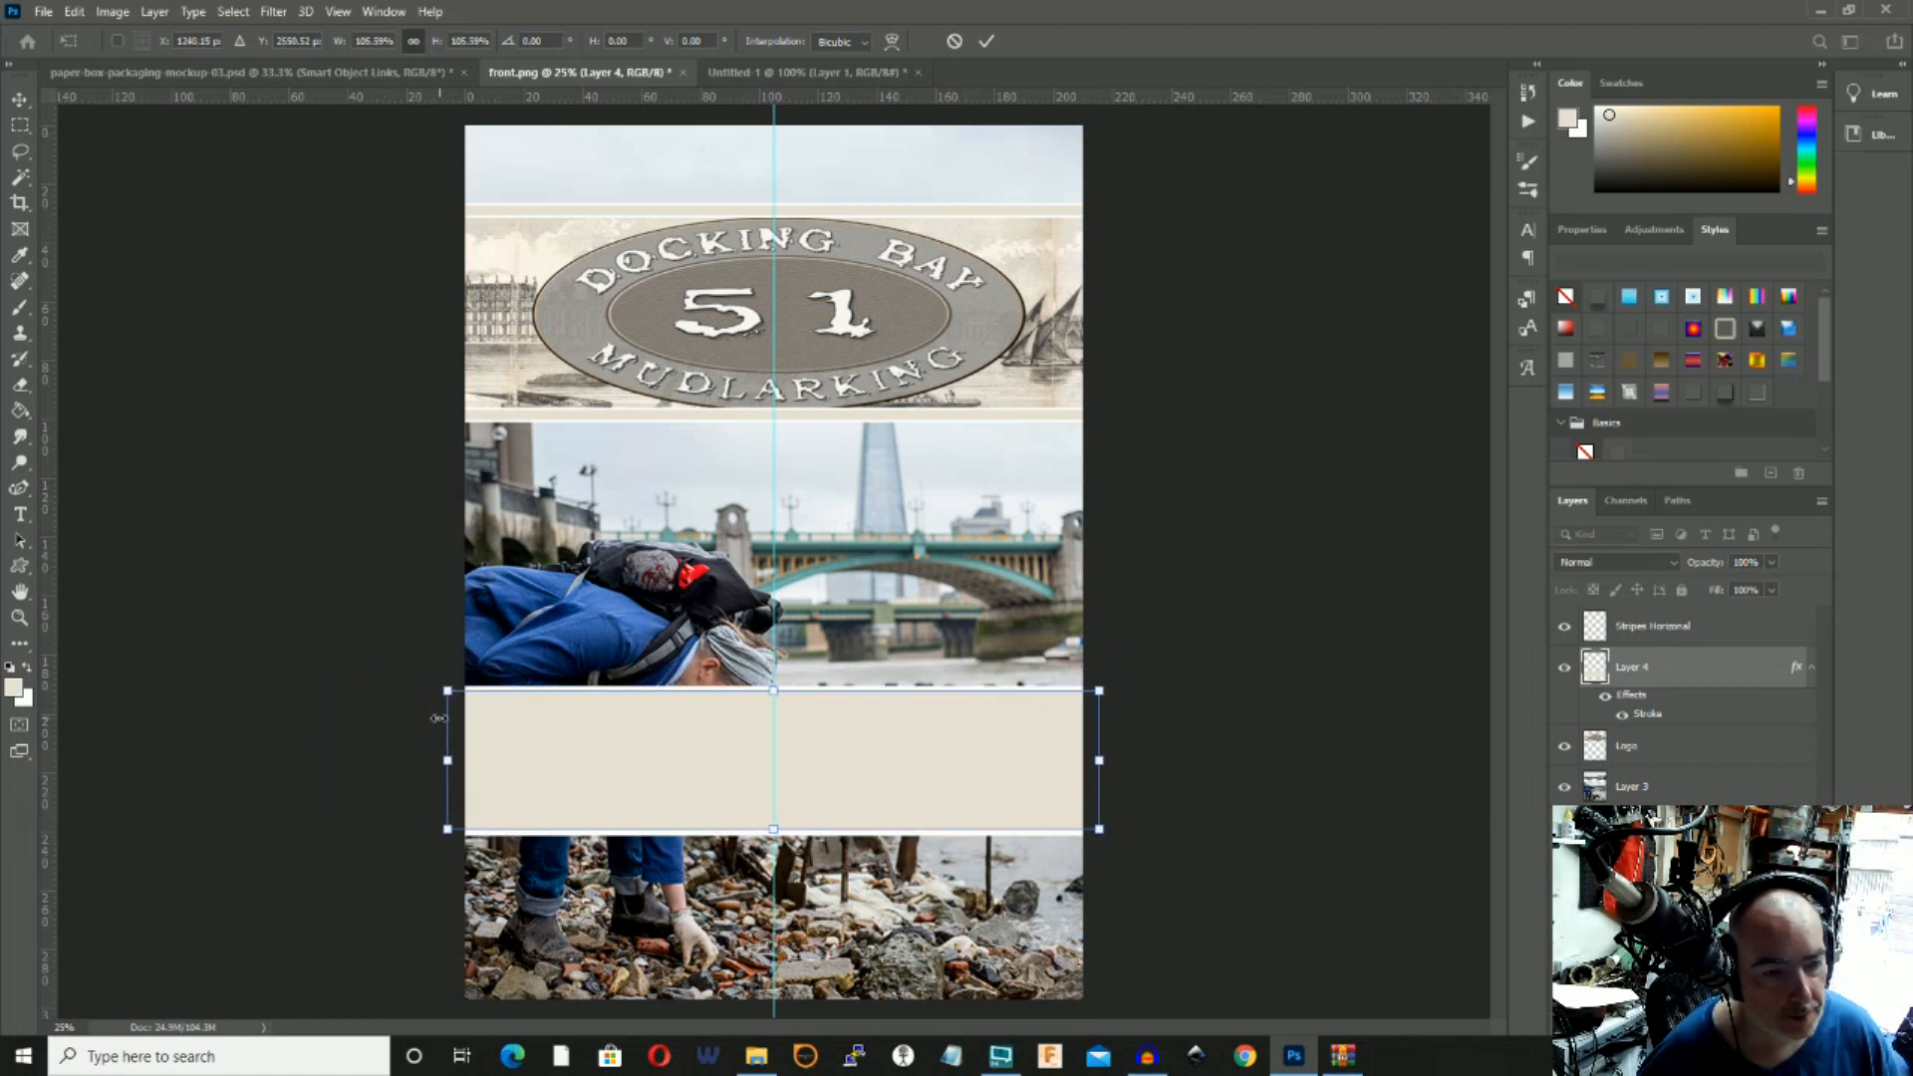
click(20, 126)
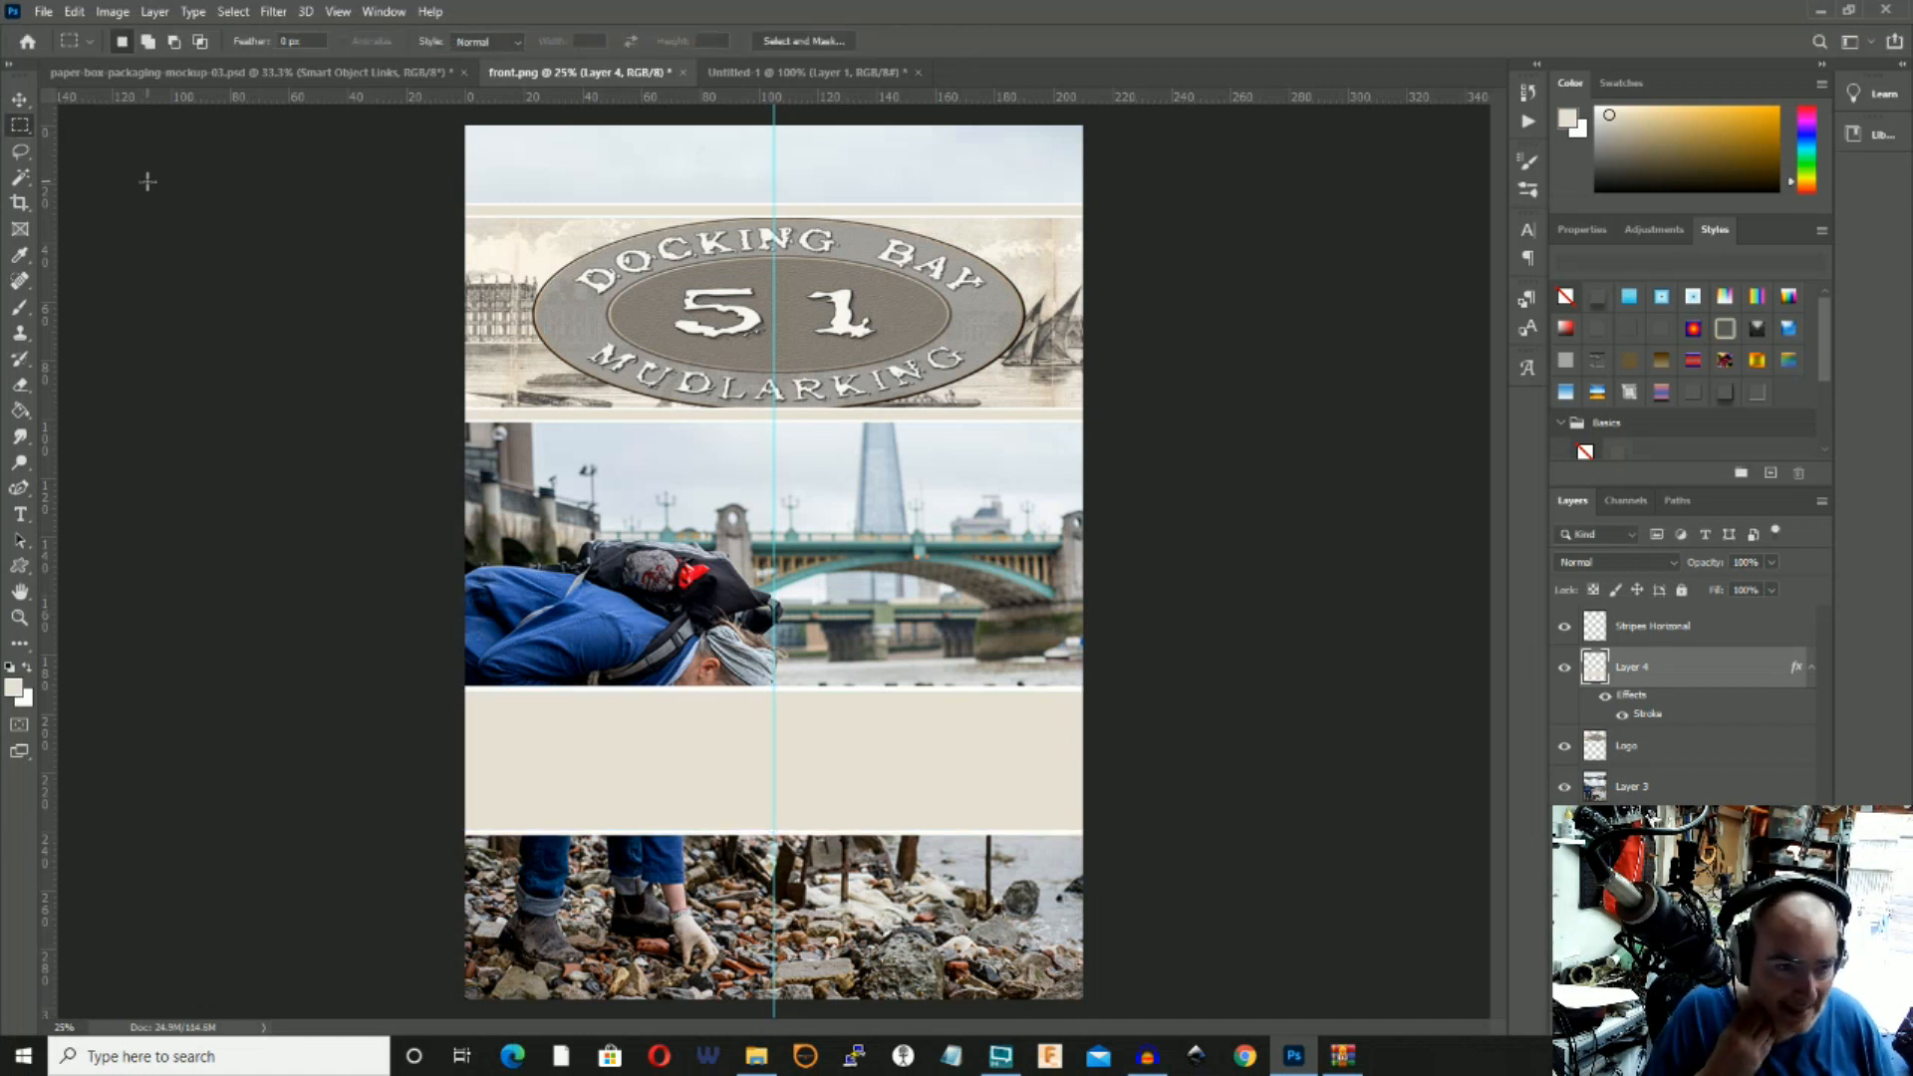
Start a text line on the beige band and set its colour to the grey-brown sampled from the logo oval.
click(20, 514)
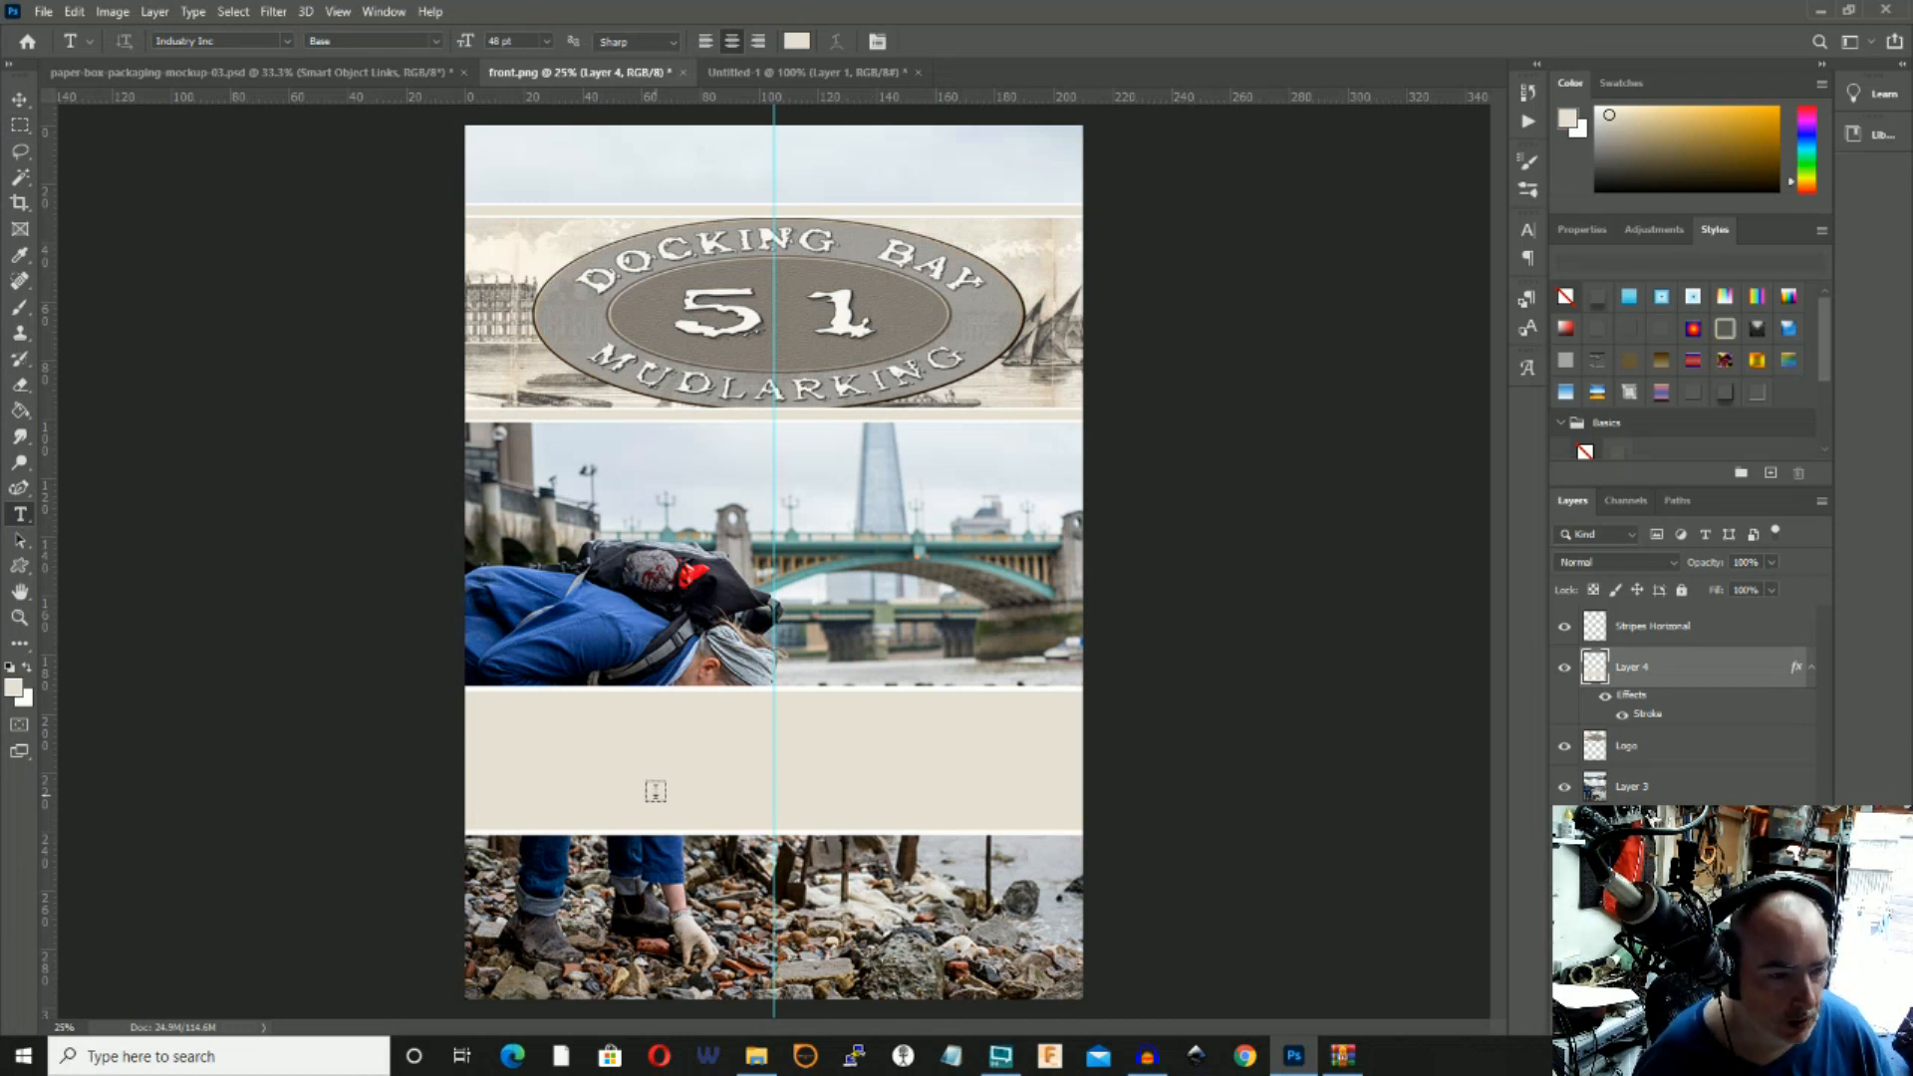
click(653, 782)
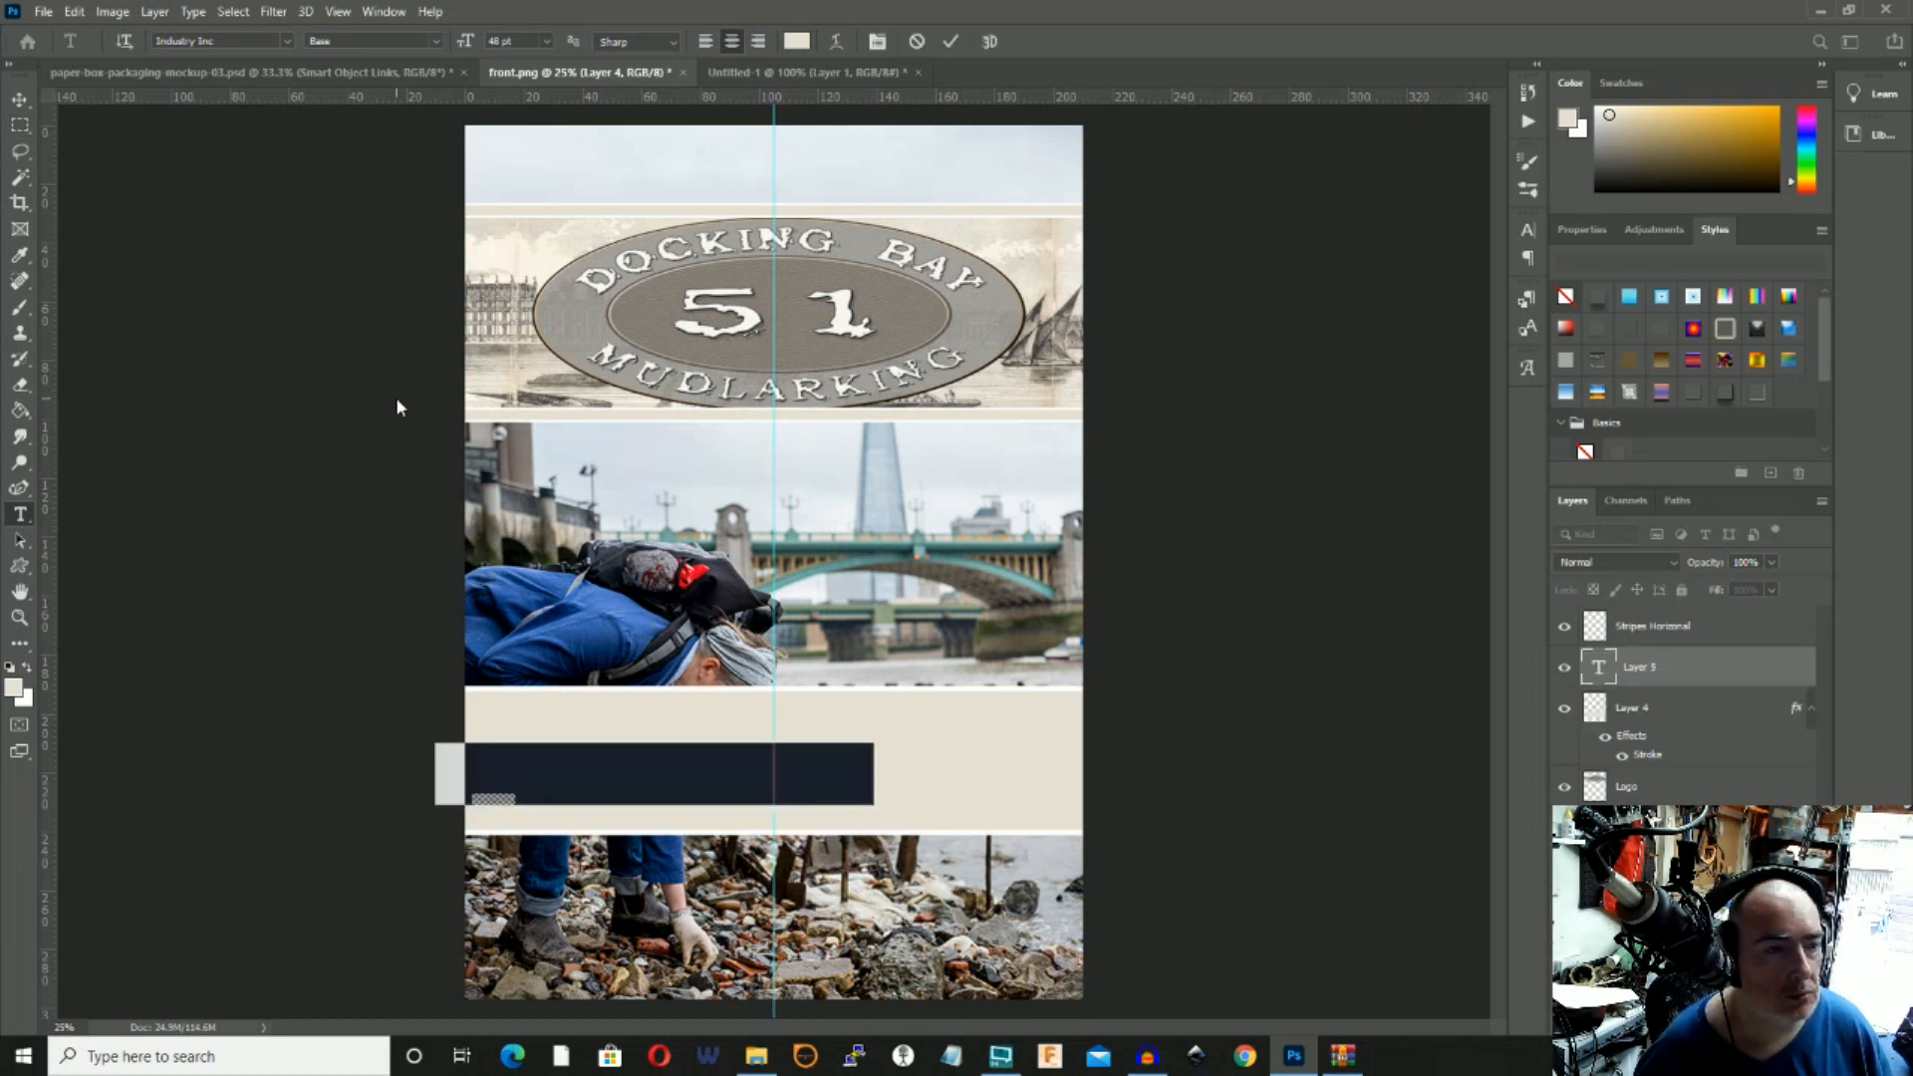
click(797, 41)
click(745, 271)
click(1512, 147)
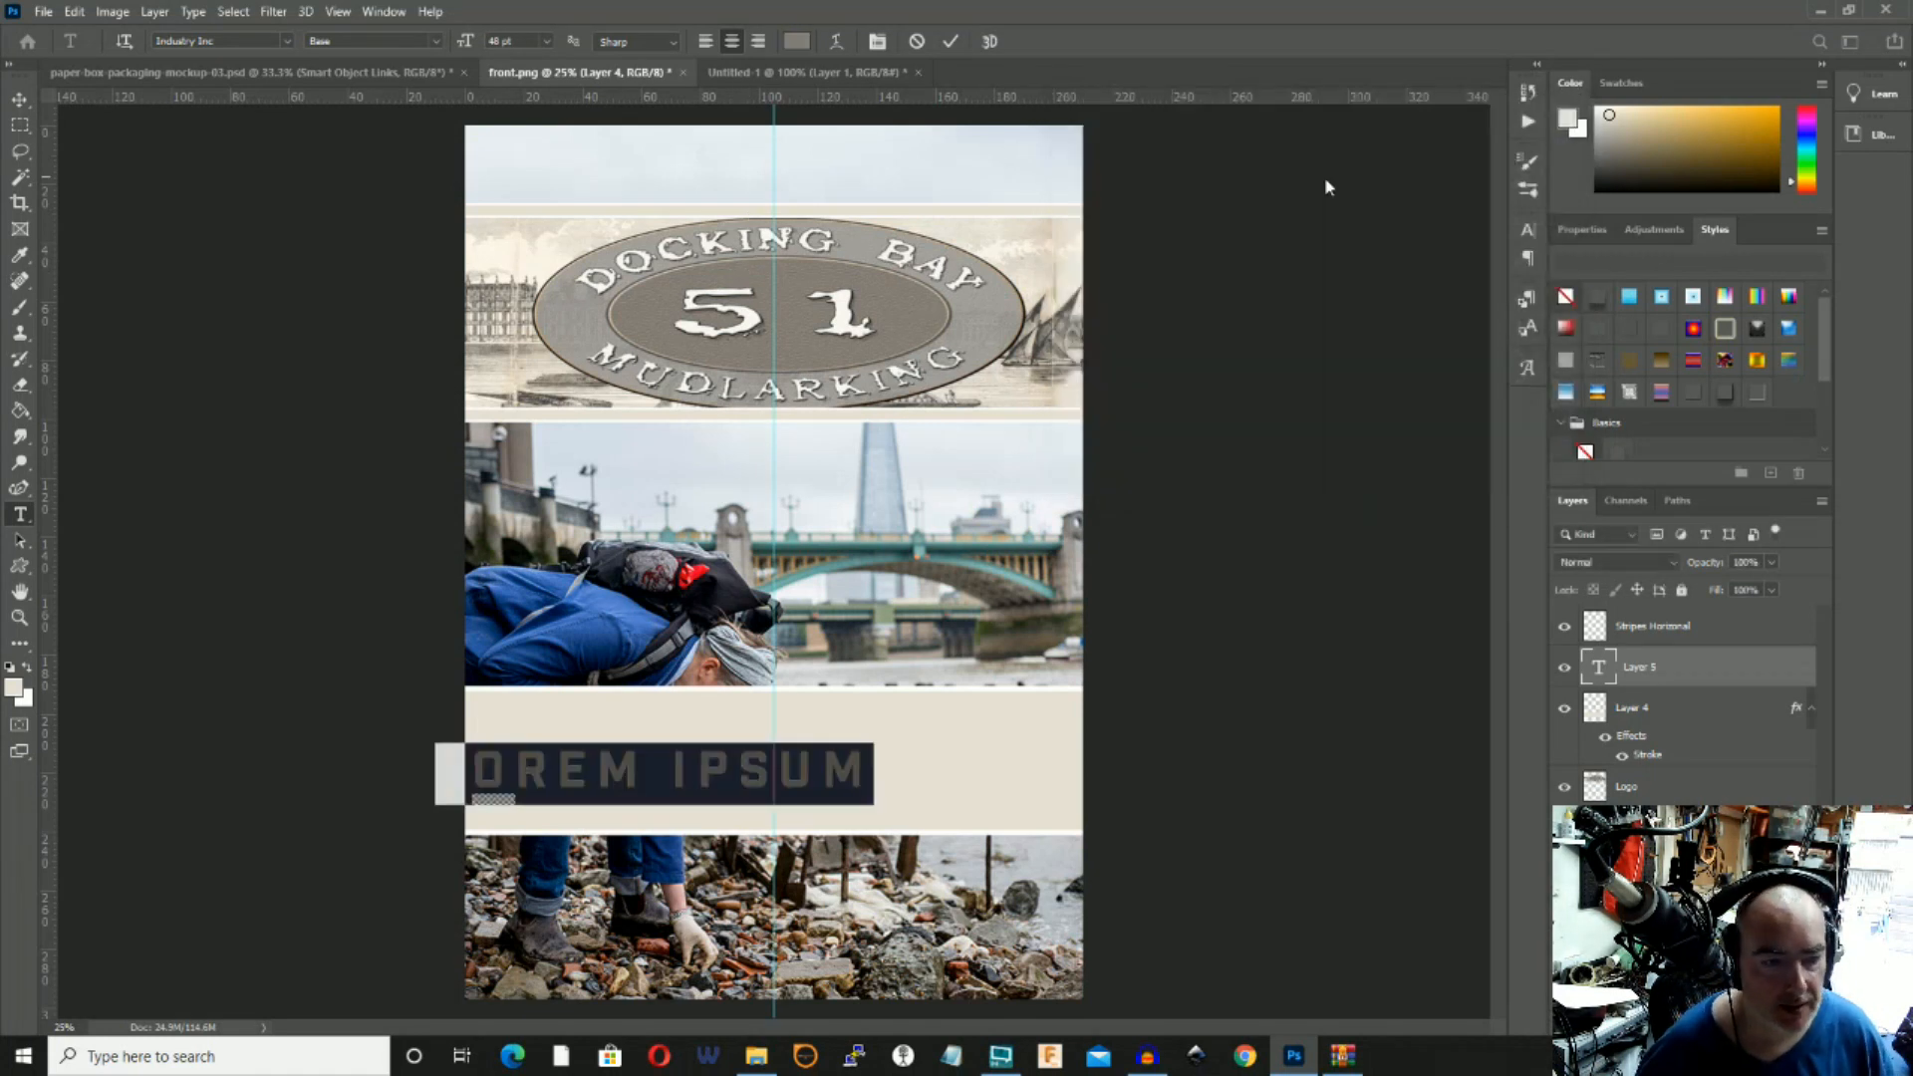
Enter the text "ESSENTIAL MUDLARKING KIT" on the beige band.
text(ESSE)
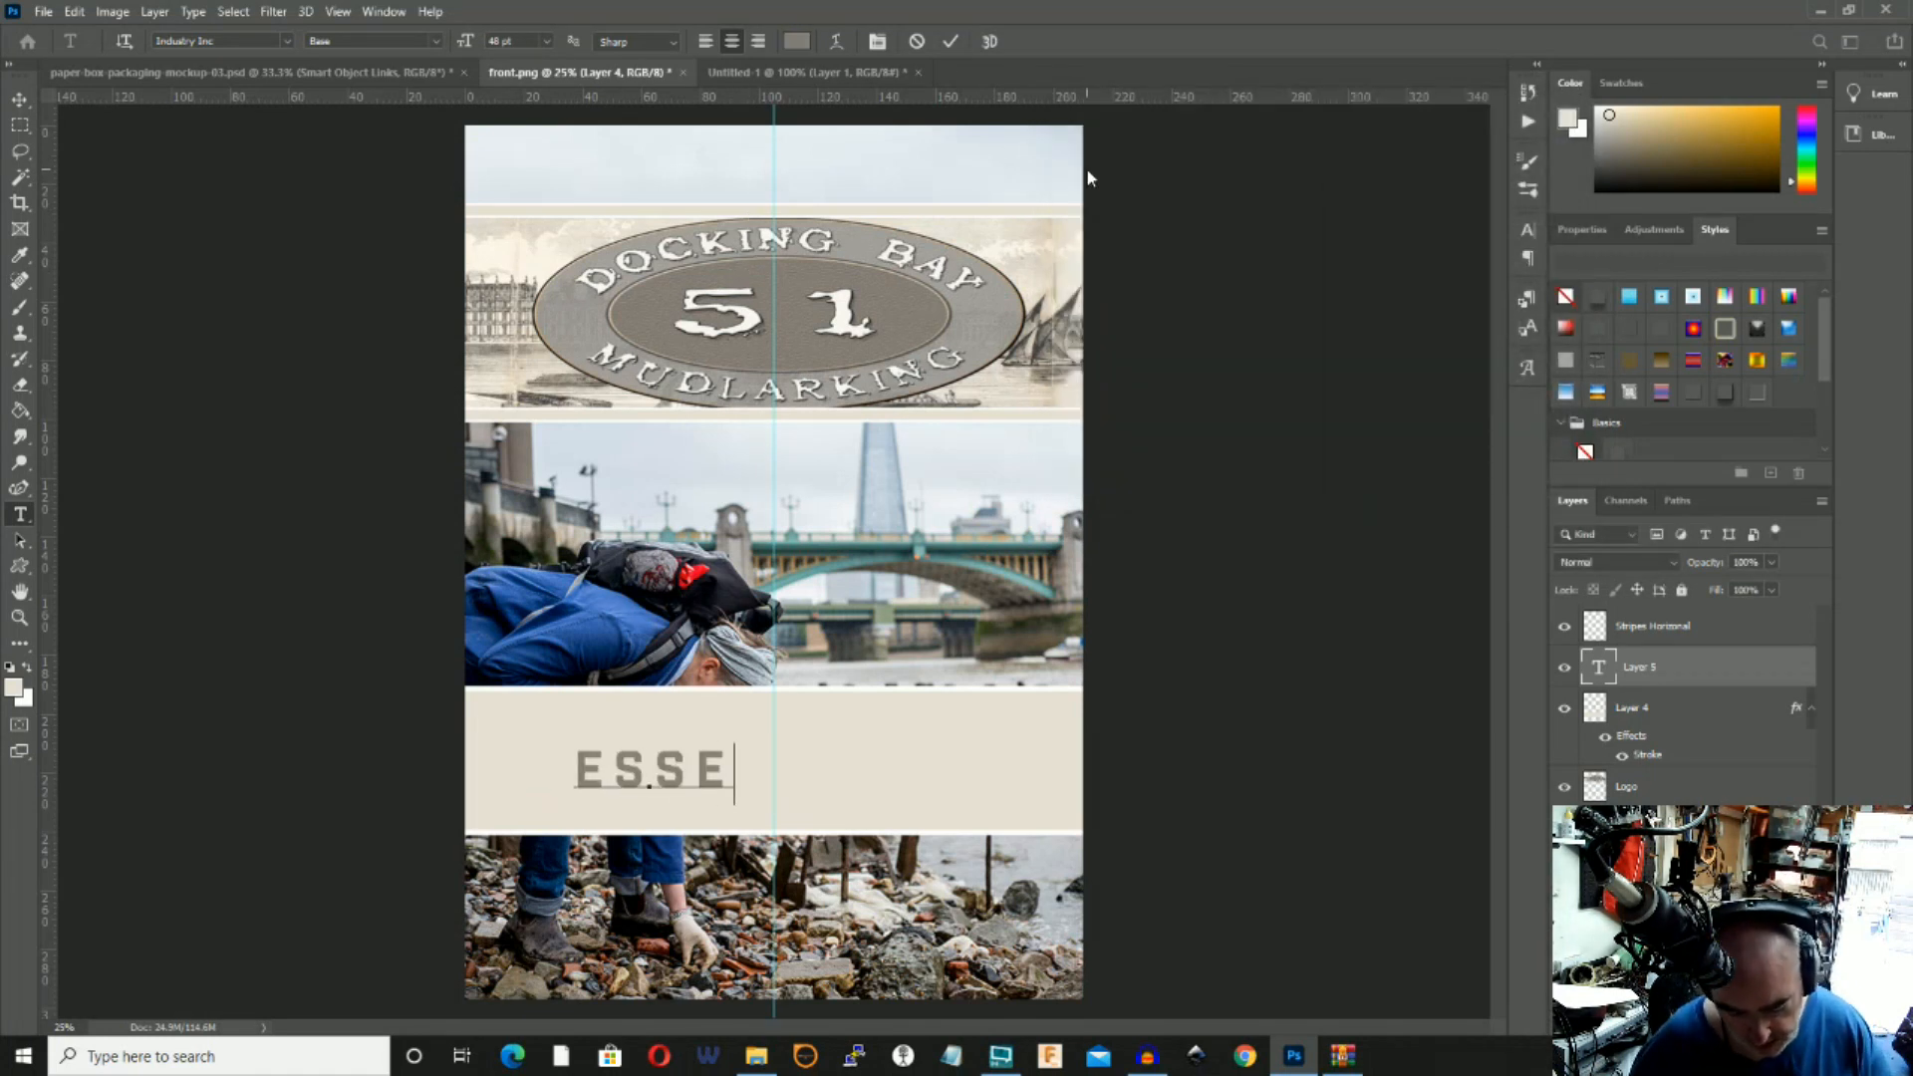
text(NTIL)
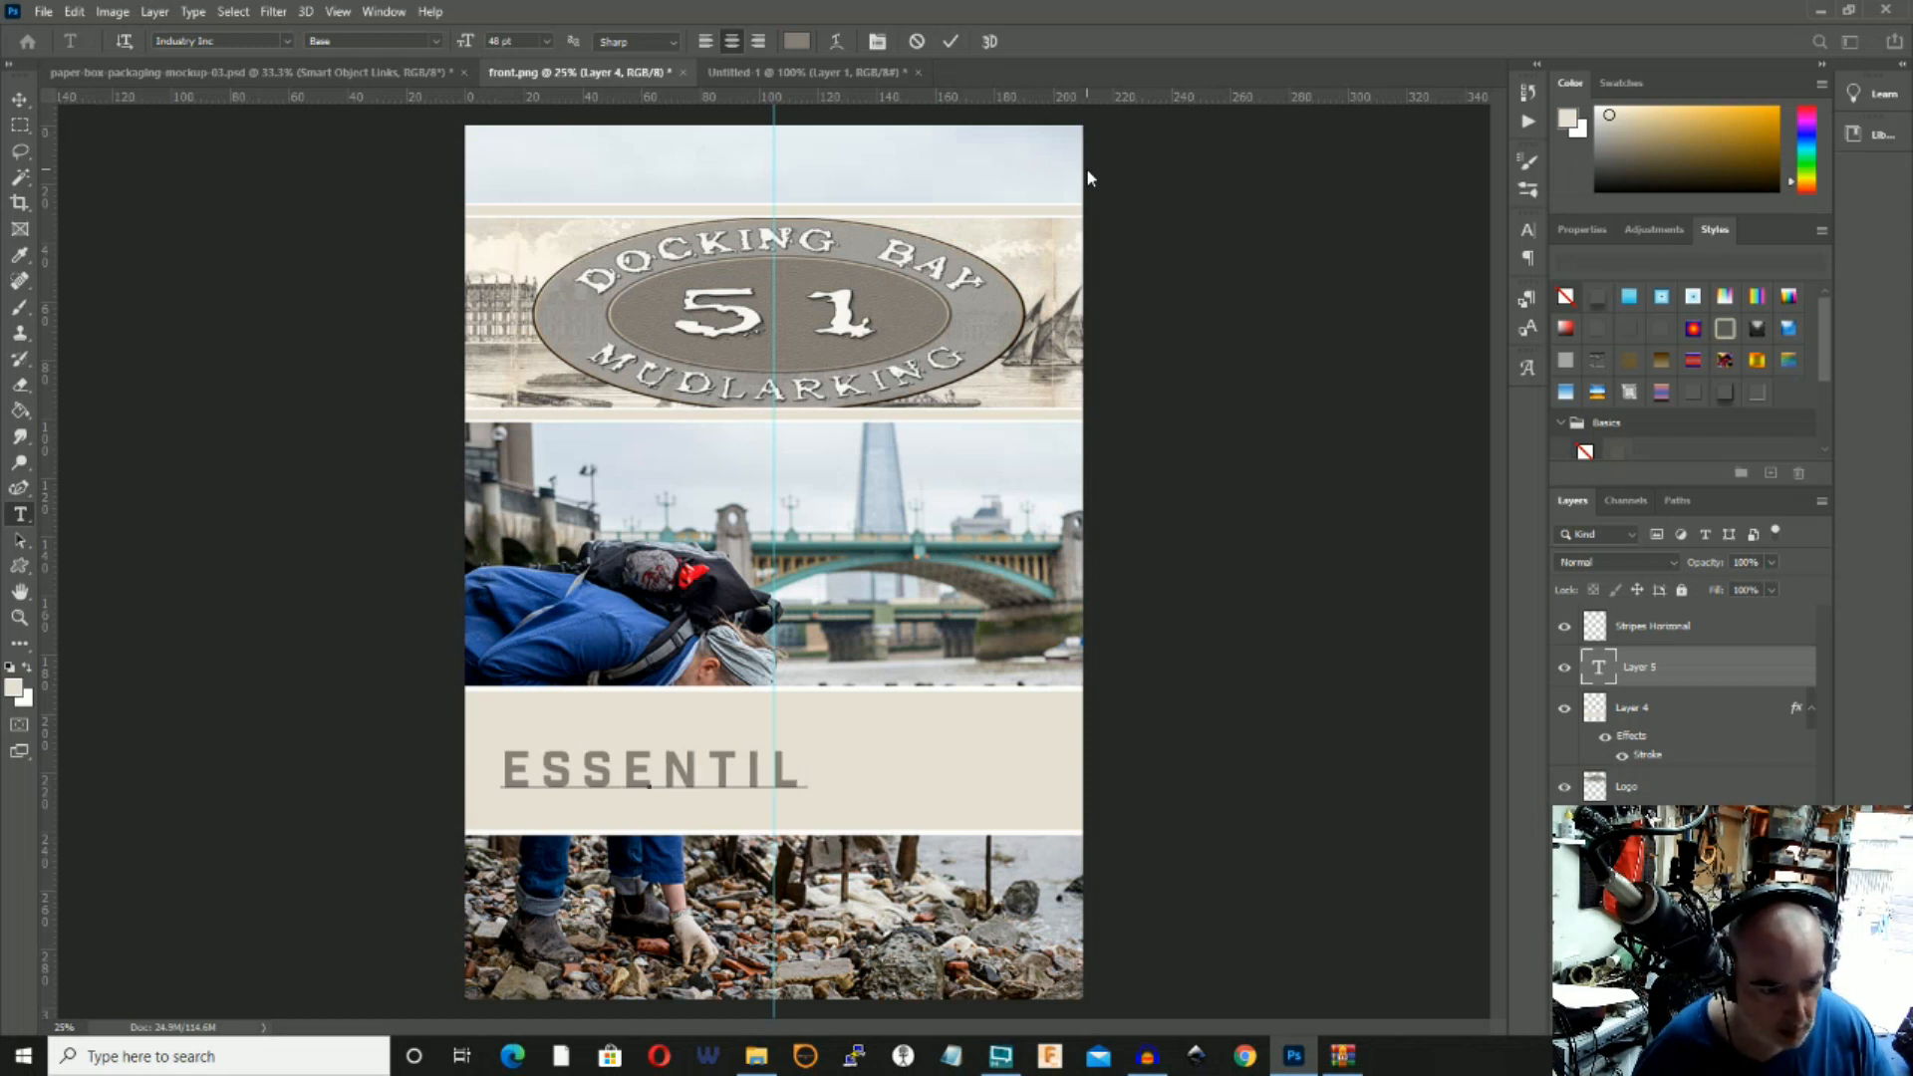
key(BackSpace)
key(BackSpace)
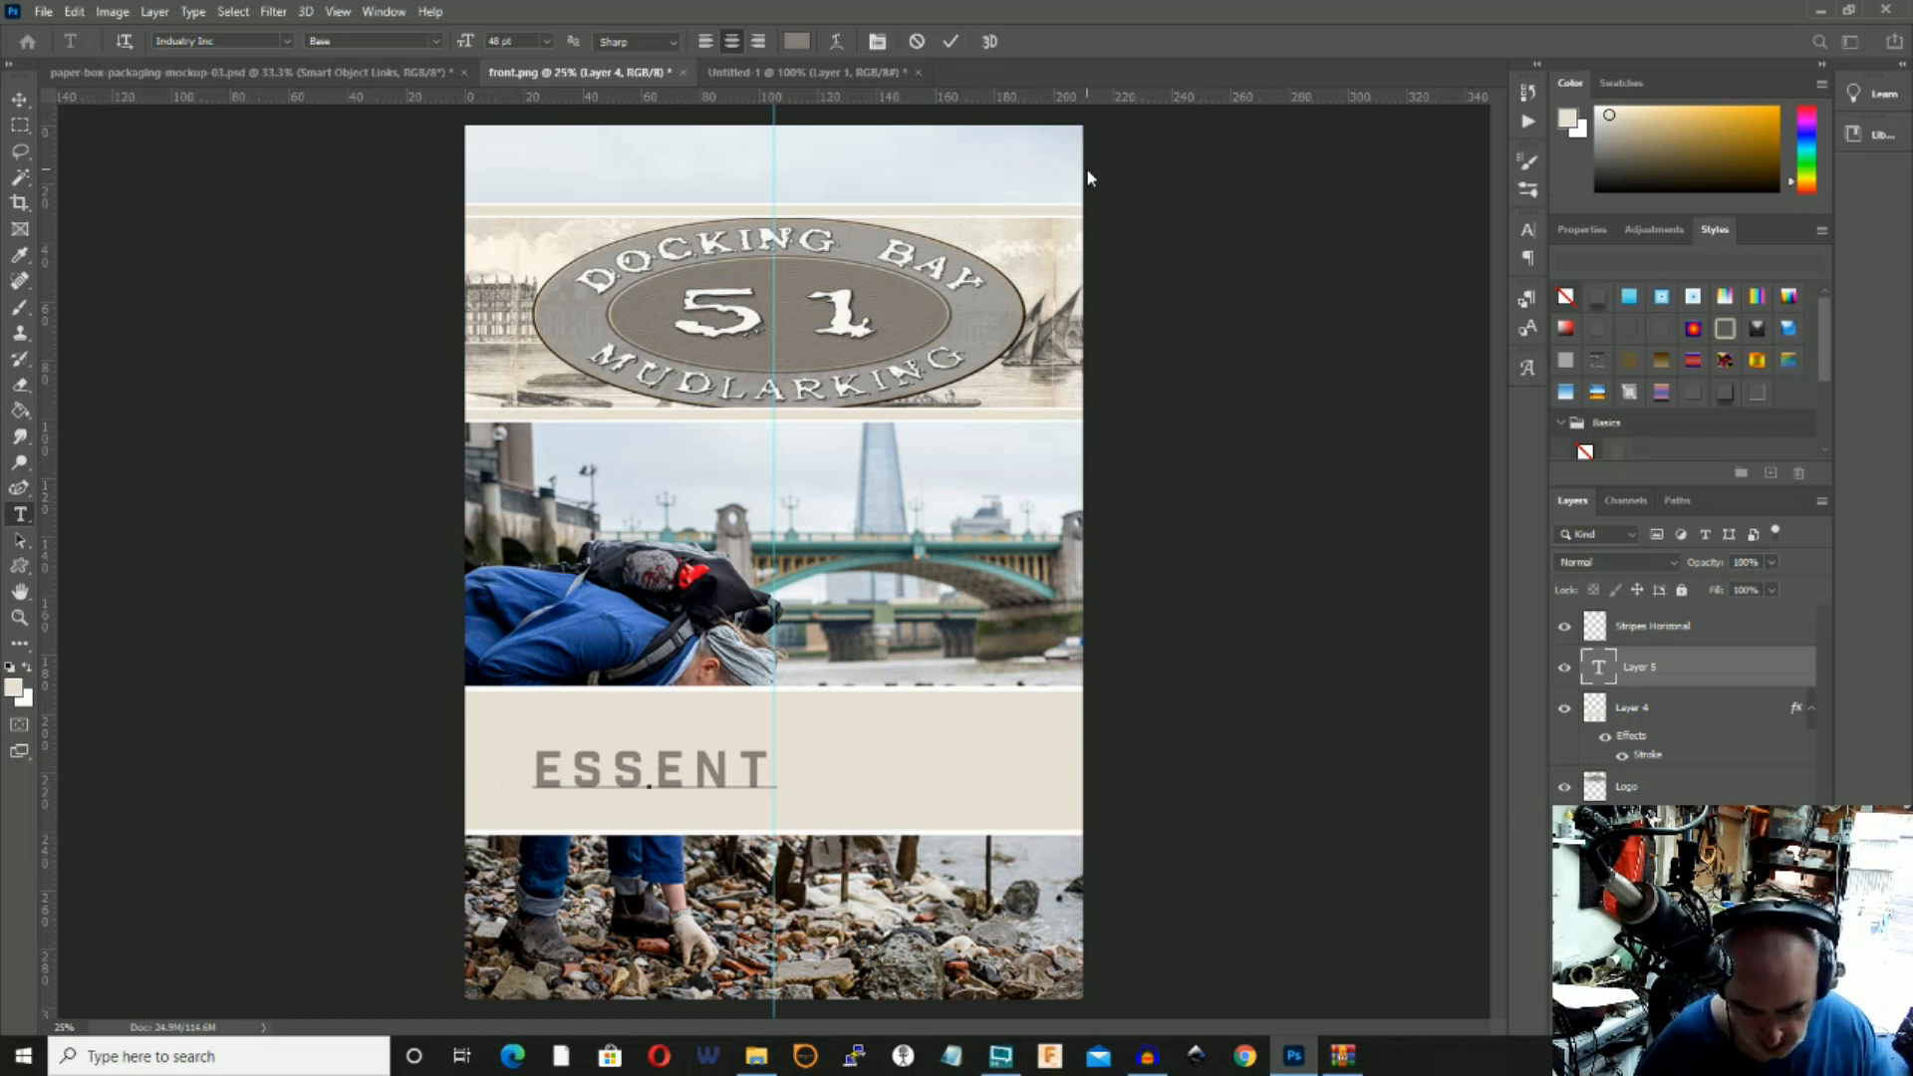
text(IAL MUDLARKING KIT)
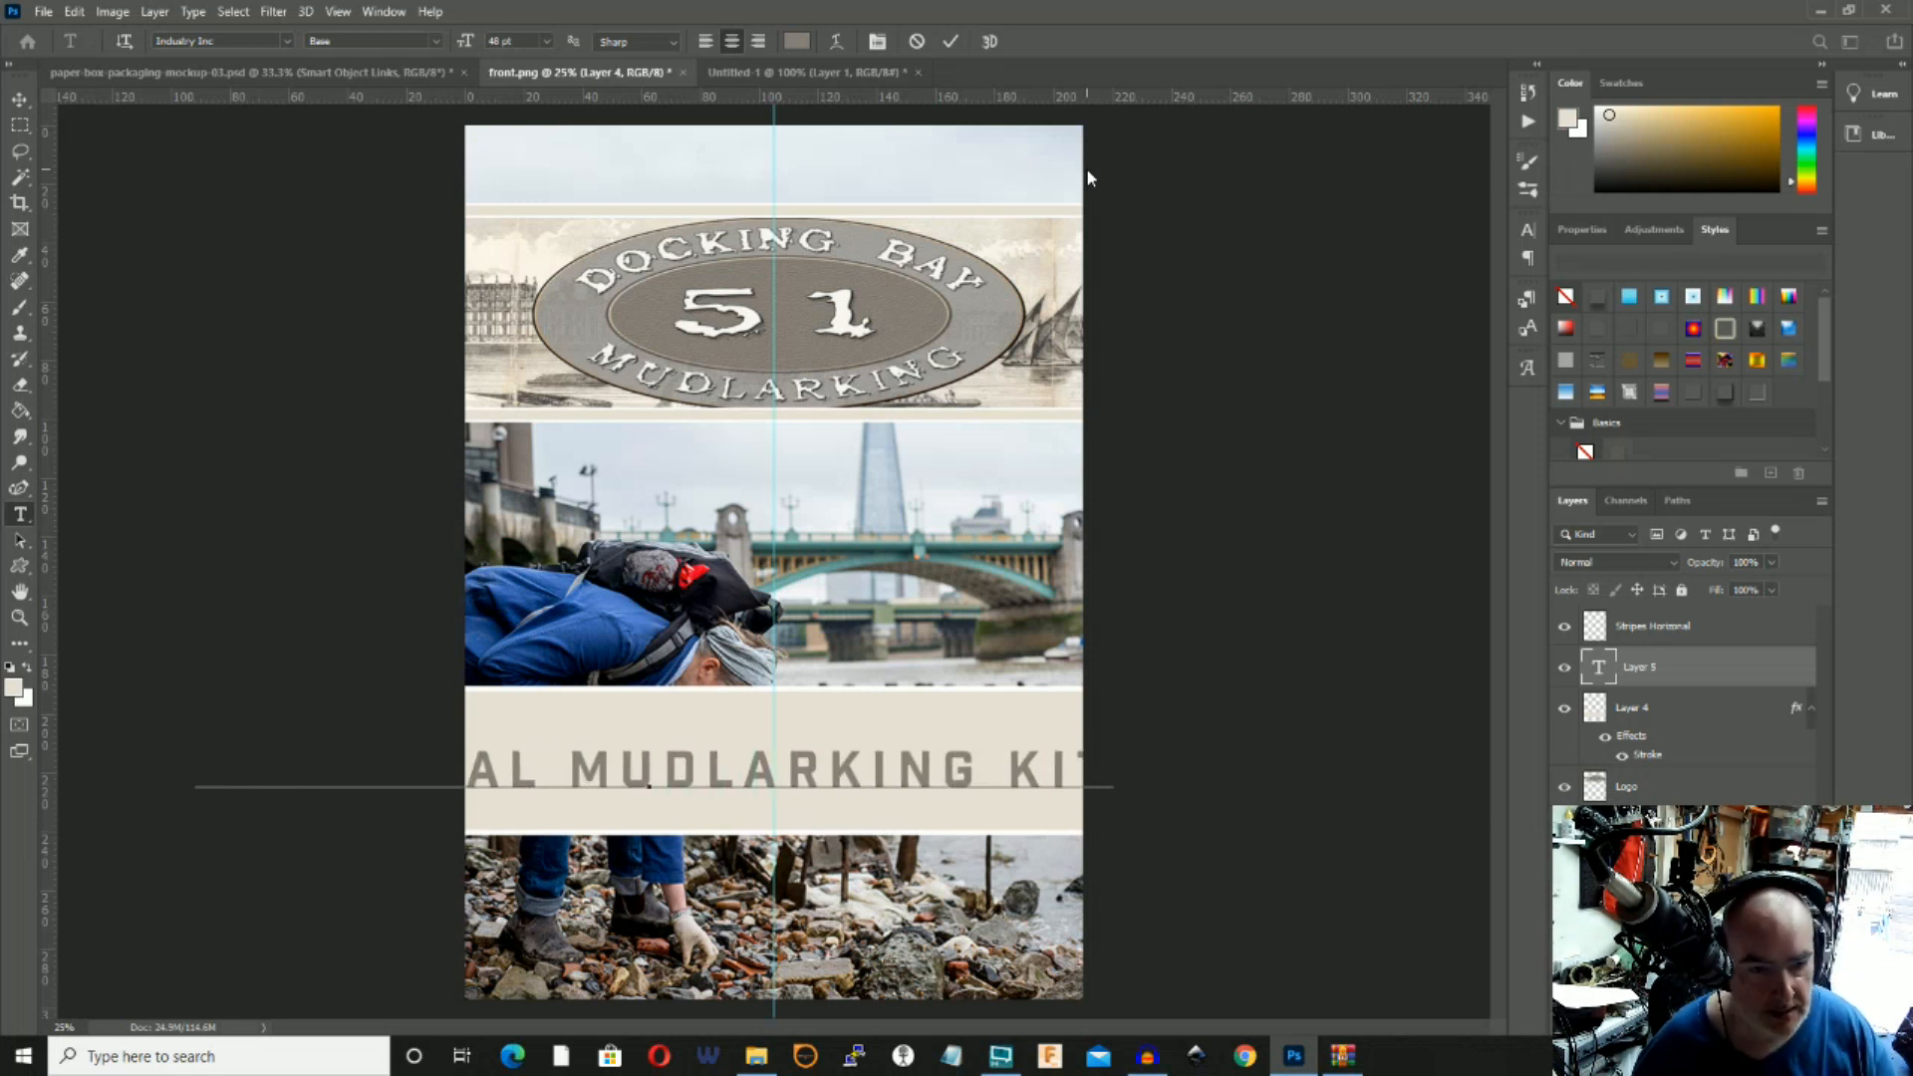
Scale the kit title to about 61% and centre it on the vertical guide near the beige band's upper edge.
click(19, 100)
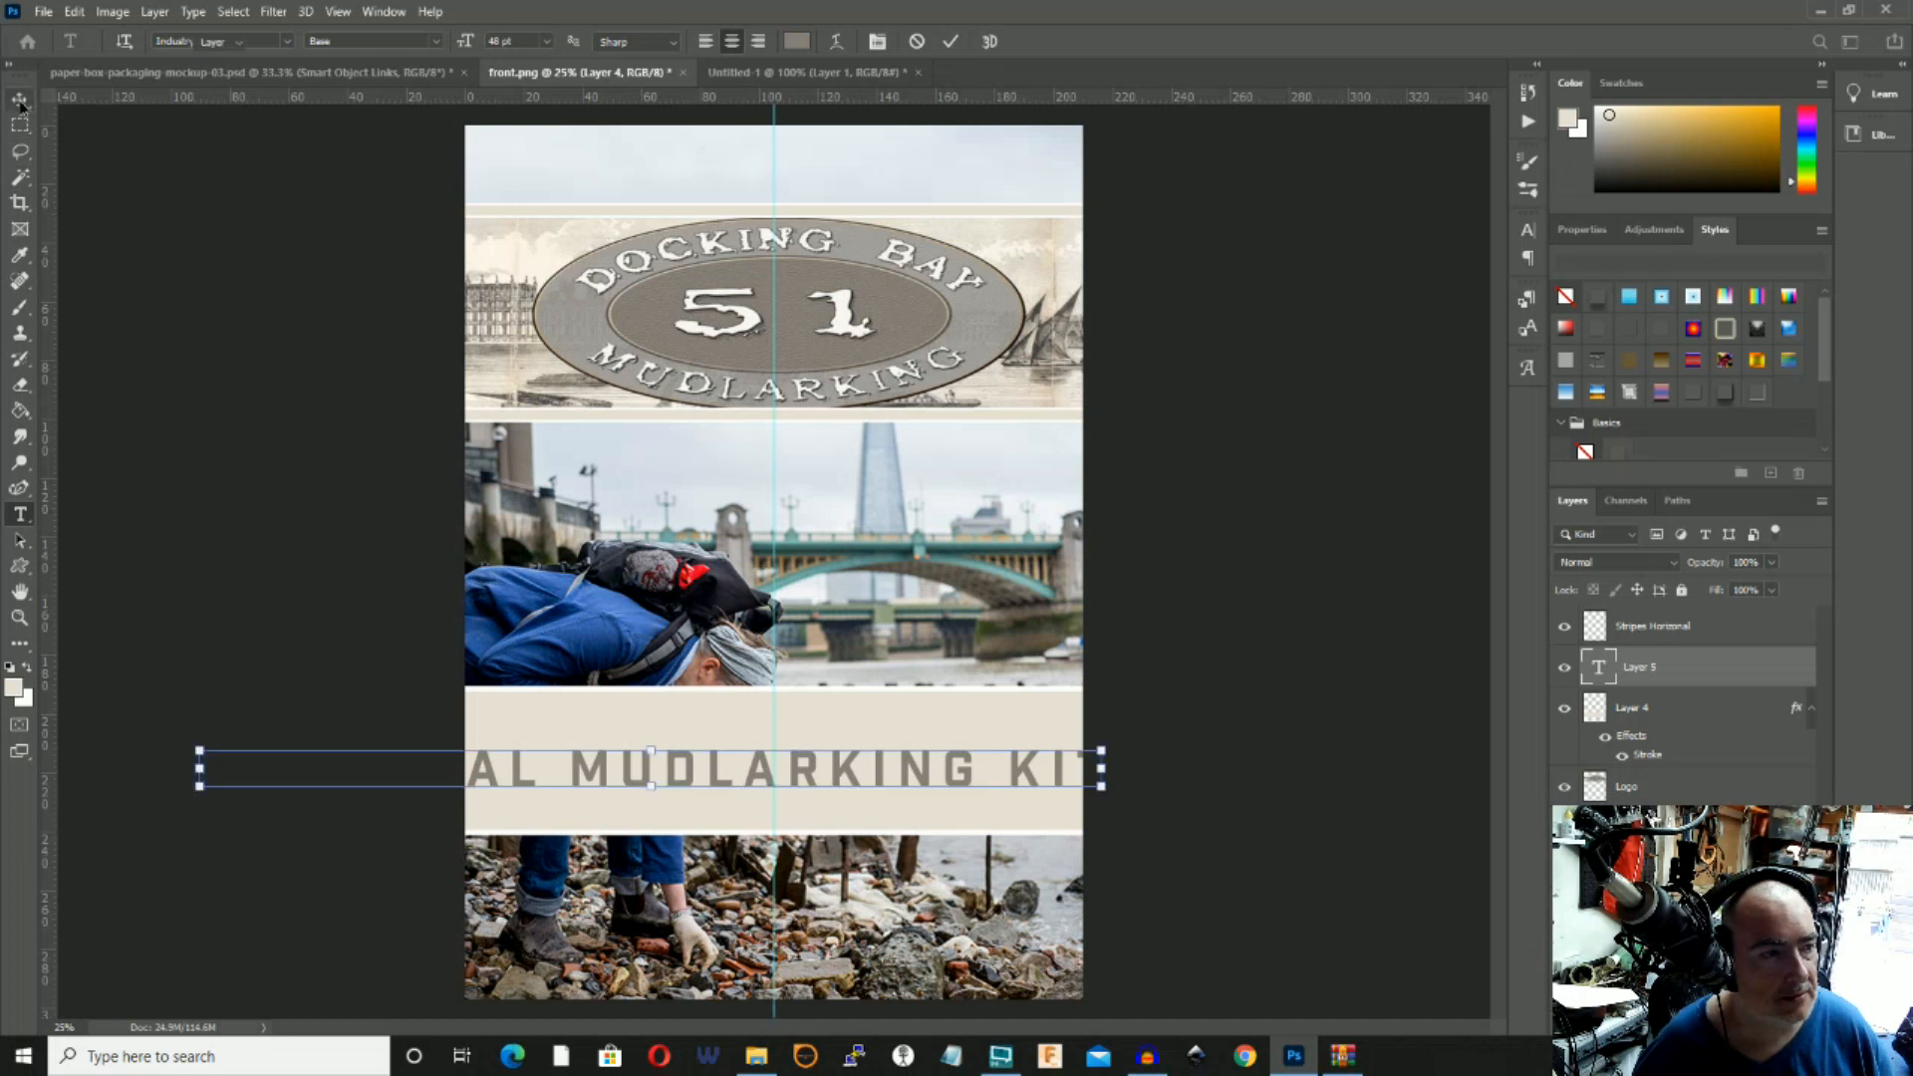
drag(200, 750, 555, 768)
drag(749, 788, 686, 733)
key(Right)
key(Right)
key(Right)
key(Right)
key(Right)
key(Right)
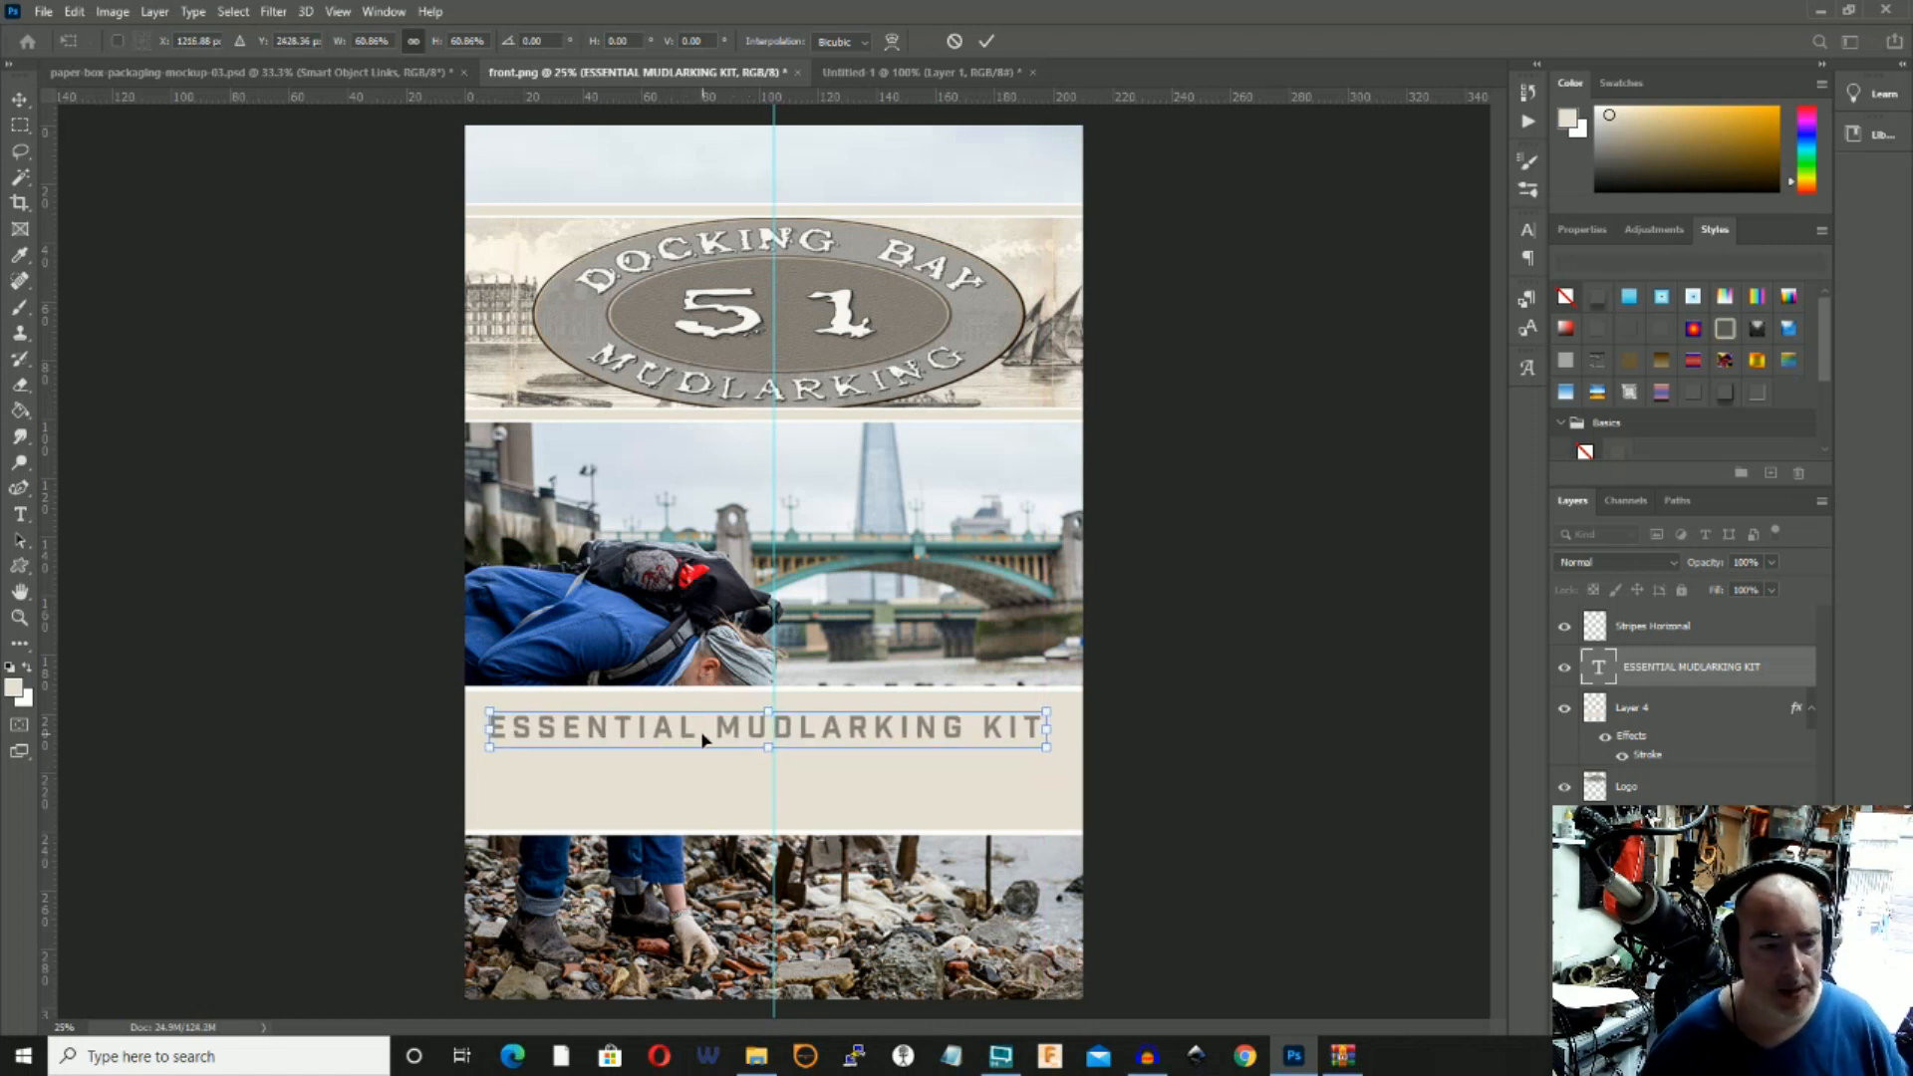
key(Right)
key(Right)
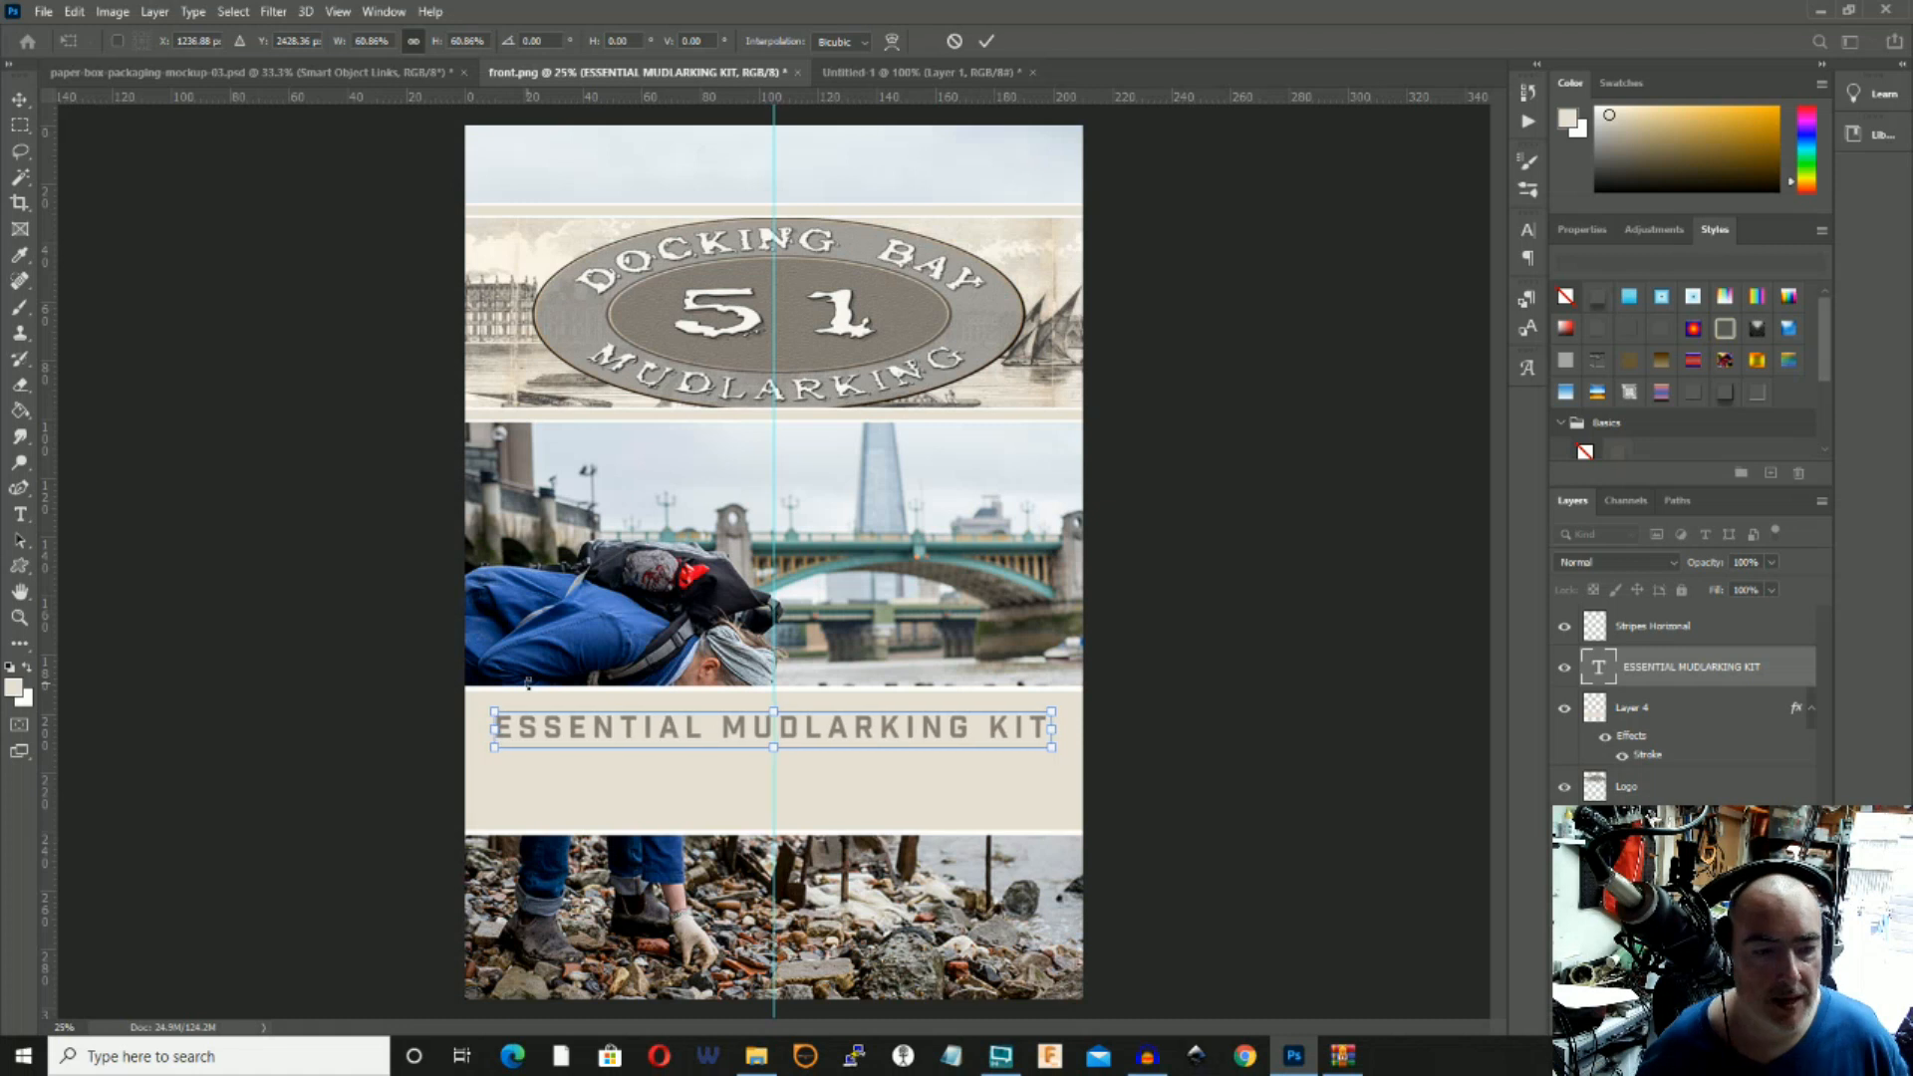
click(166, 14)
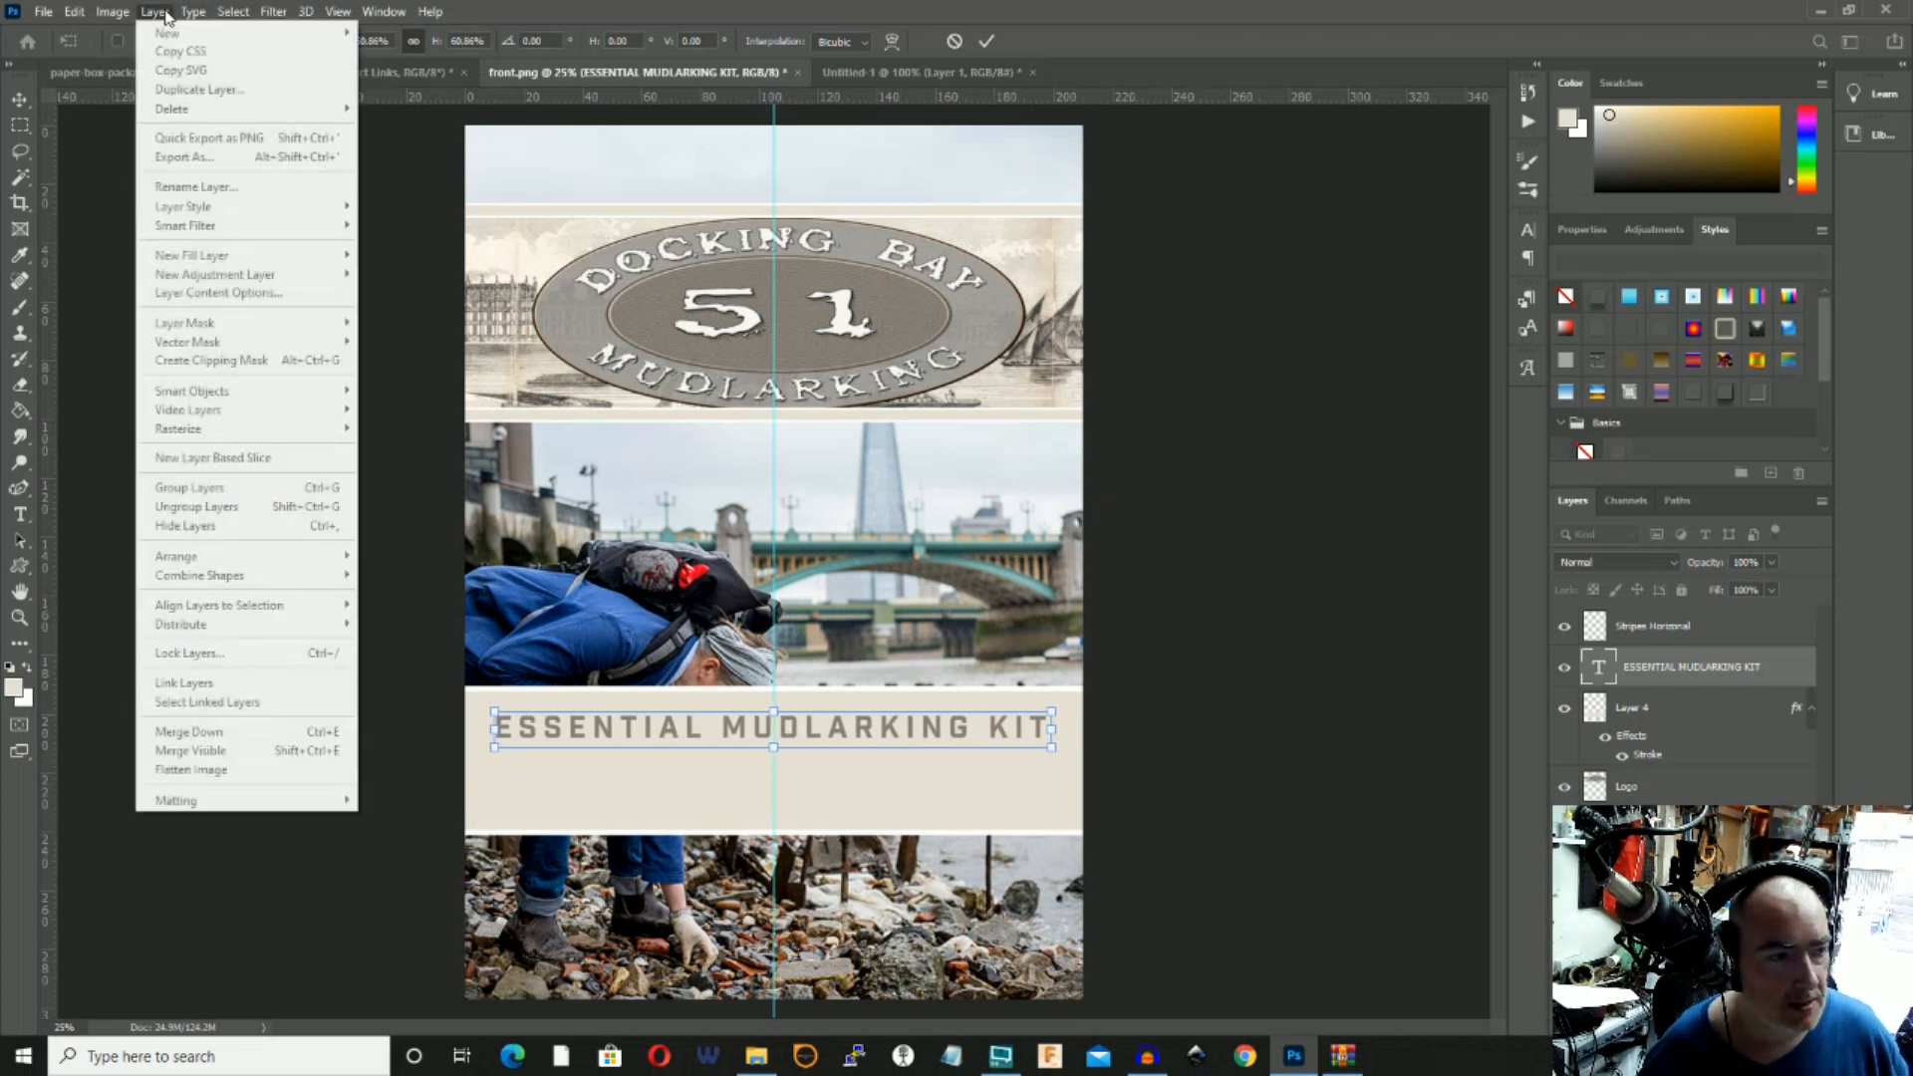
click(35, 105)
Add a white 6 px outside stroke to the ESSENTIAL MUDLARKING KIT title and enable a drop shadow on it.
click(154, 11)
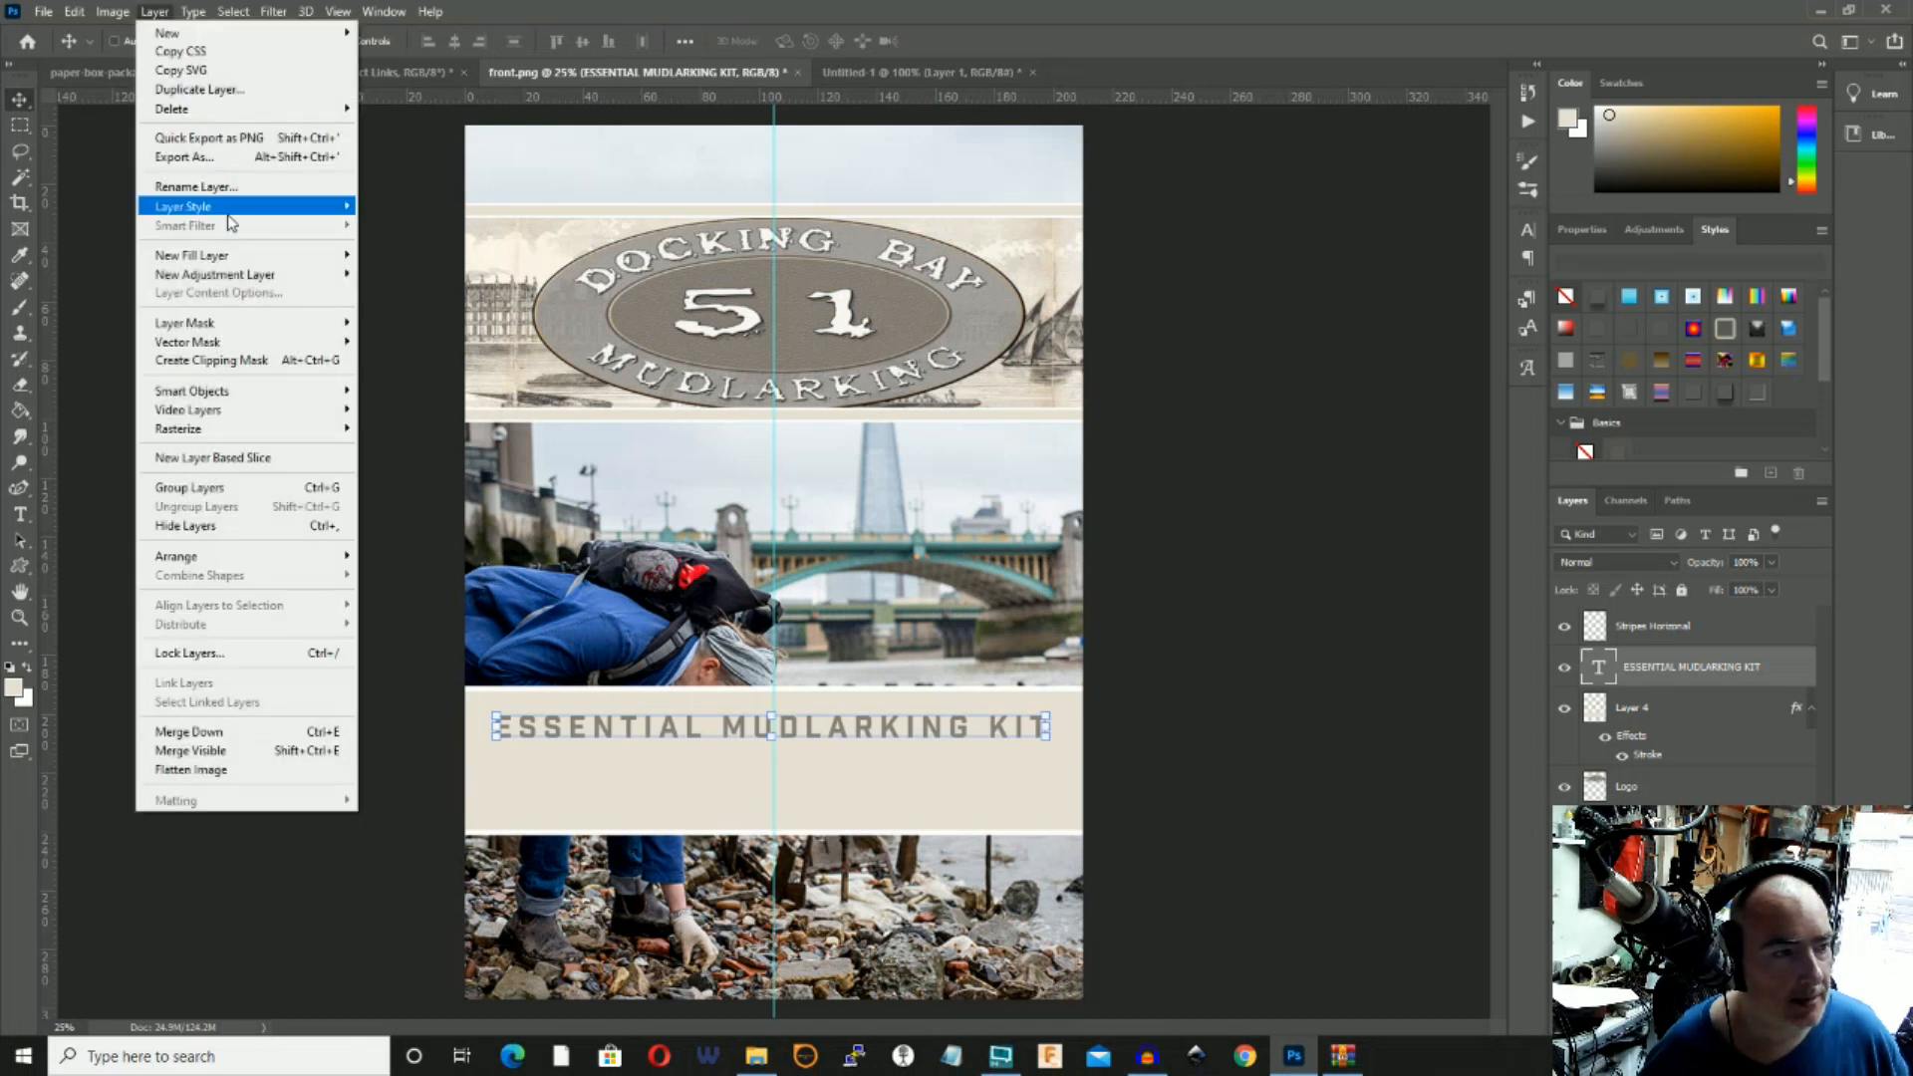
mouse_move(264, 206)
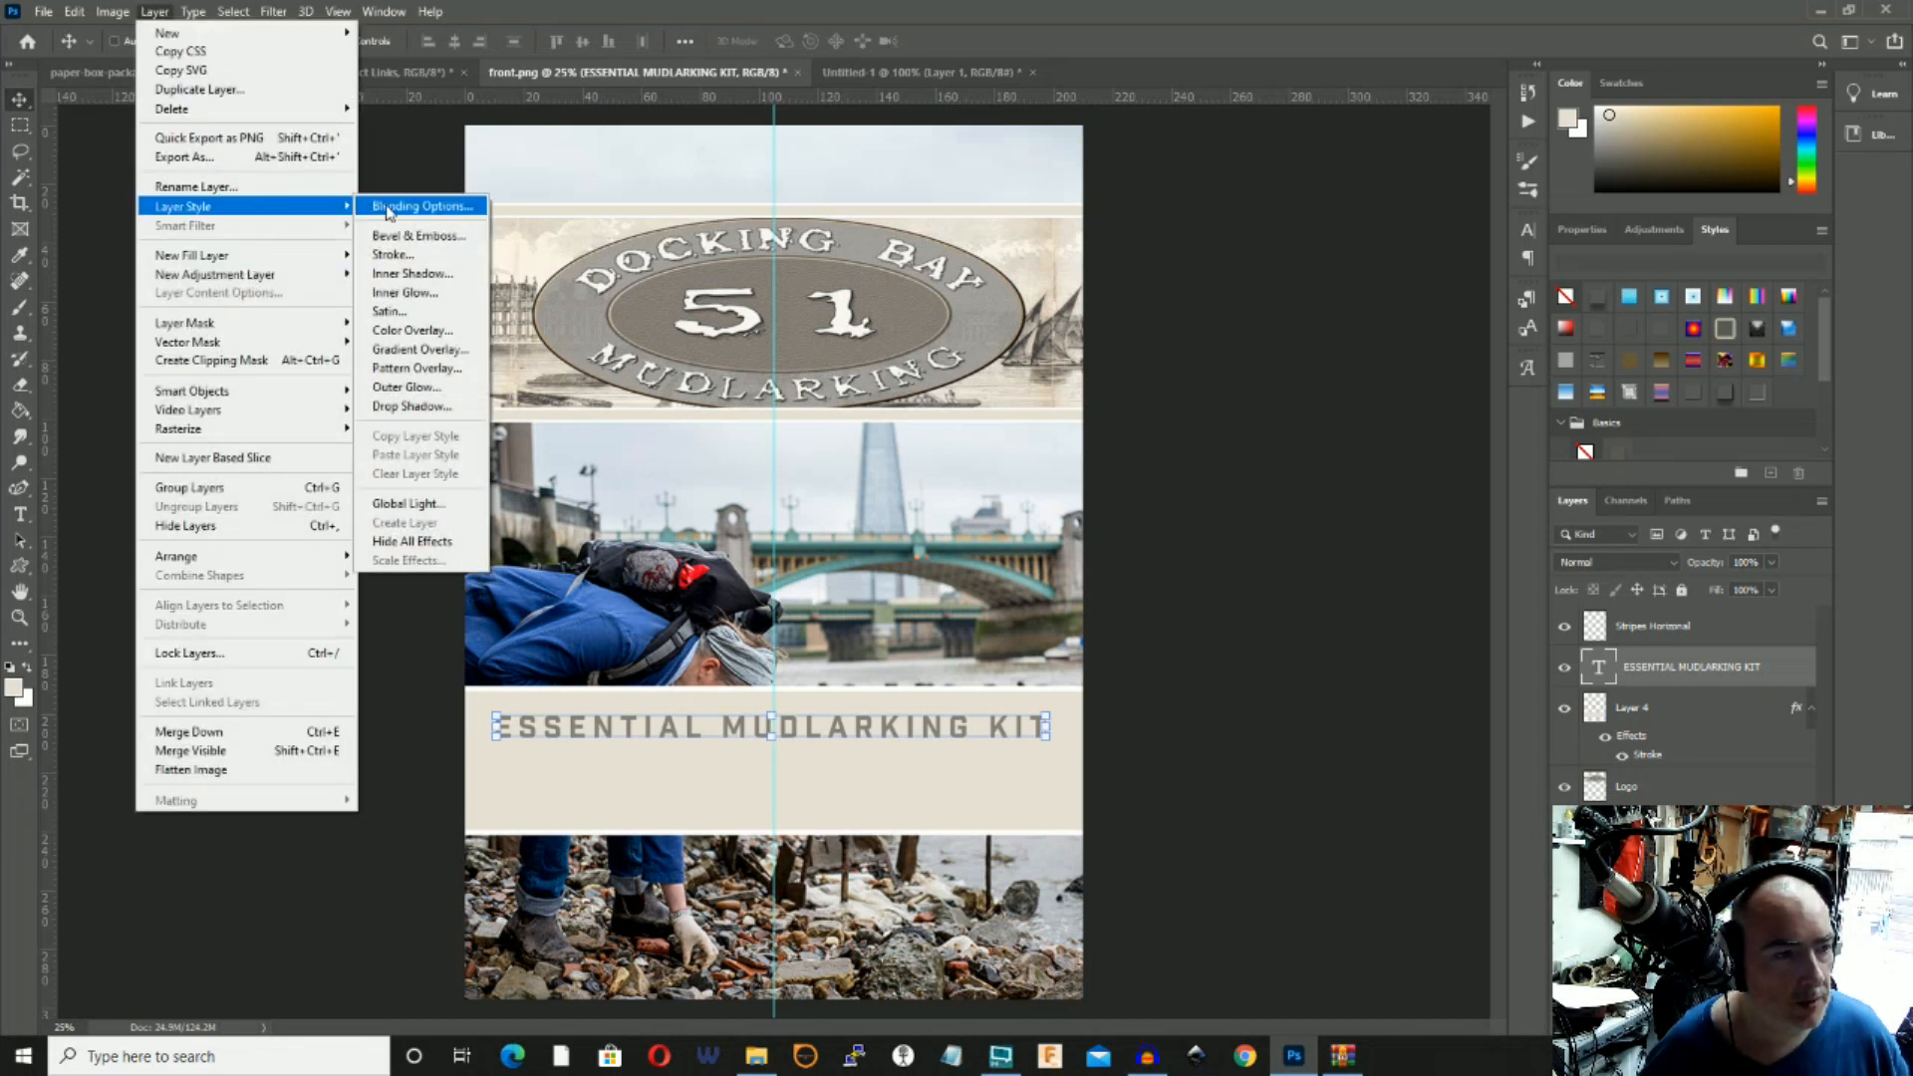
click(399, 253)
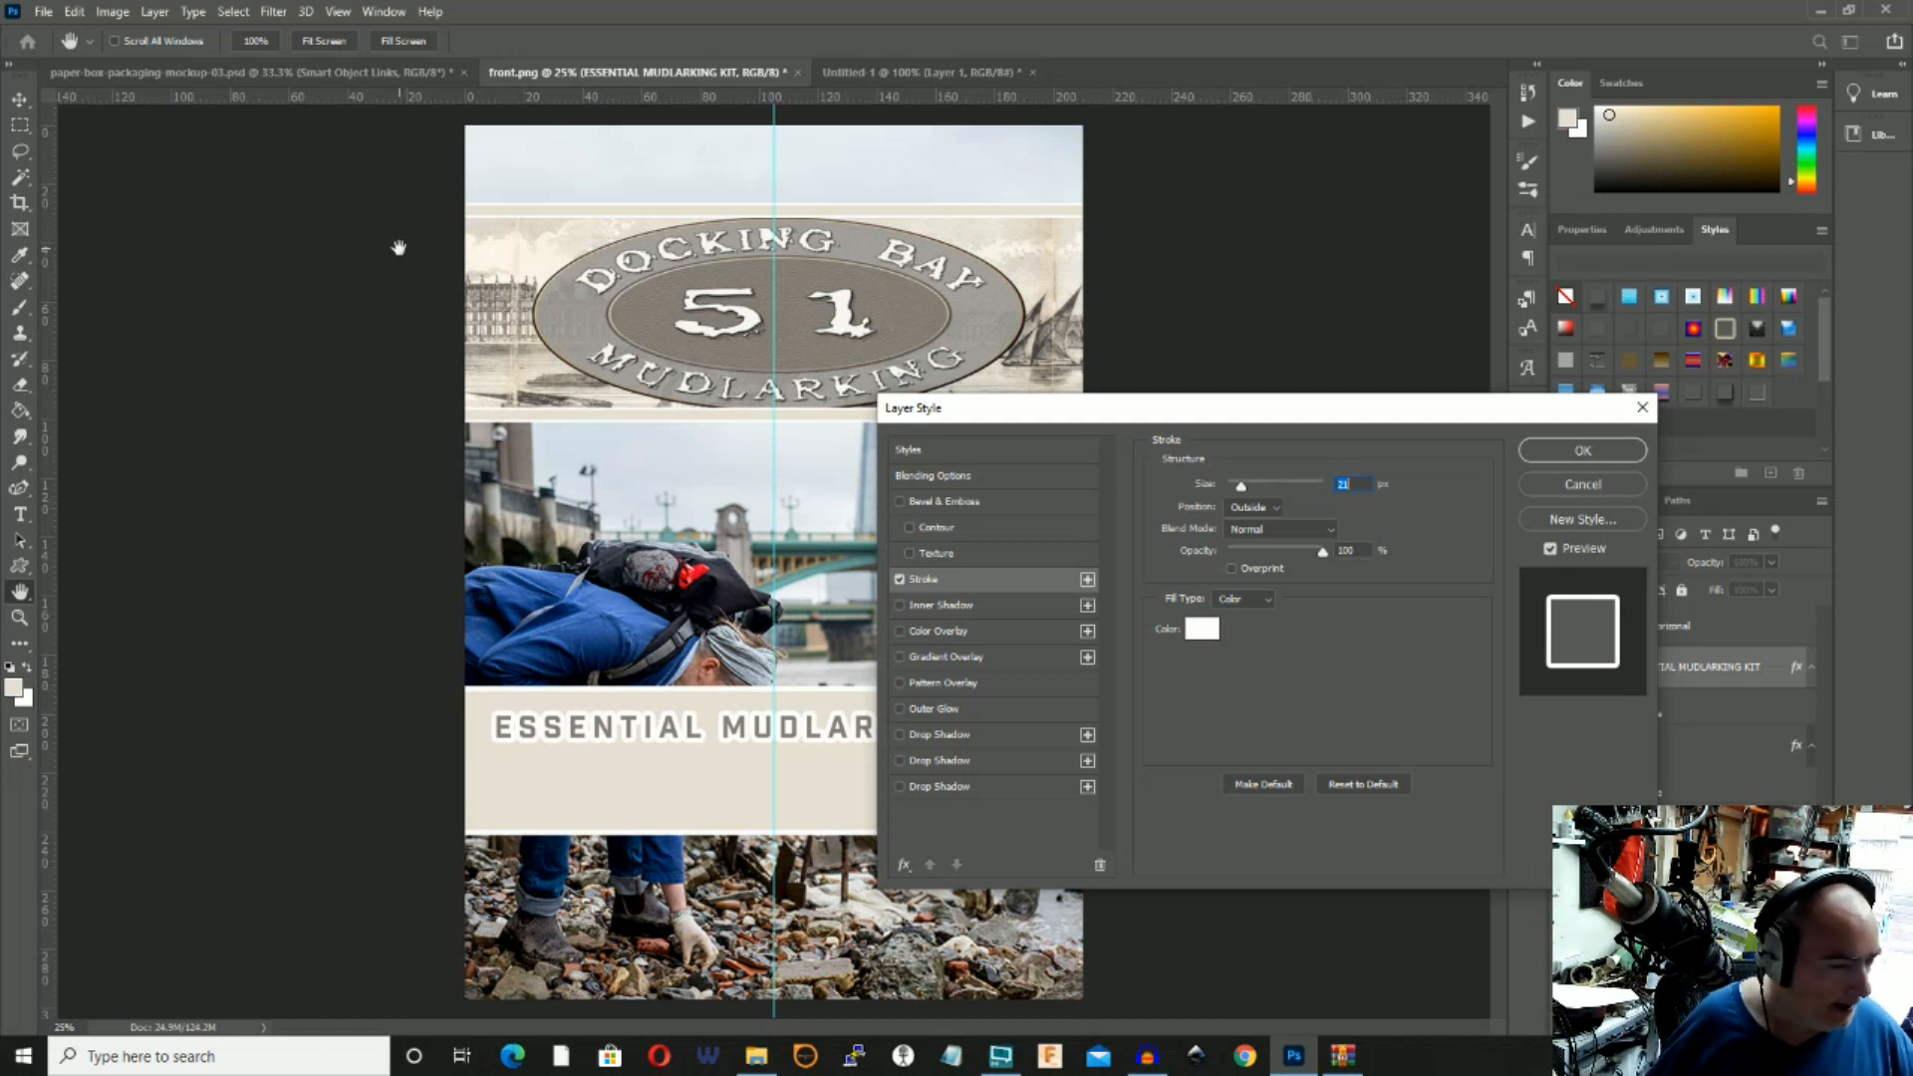
drag(1075, 413, 1130, 116)
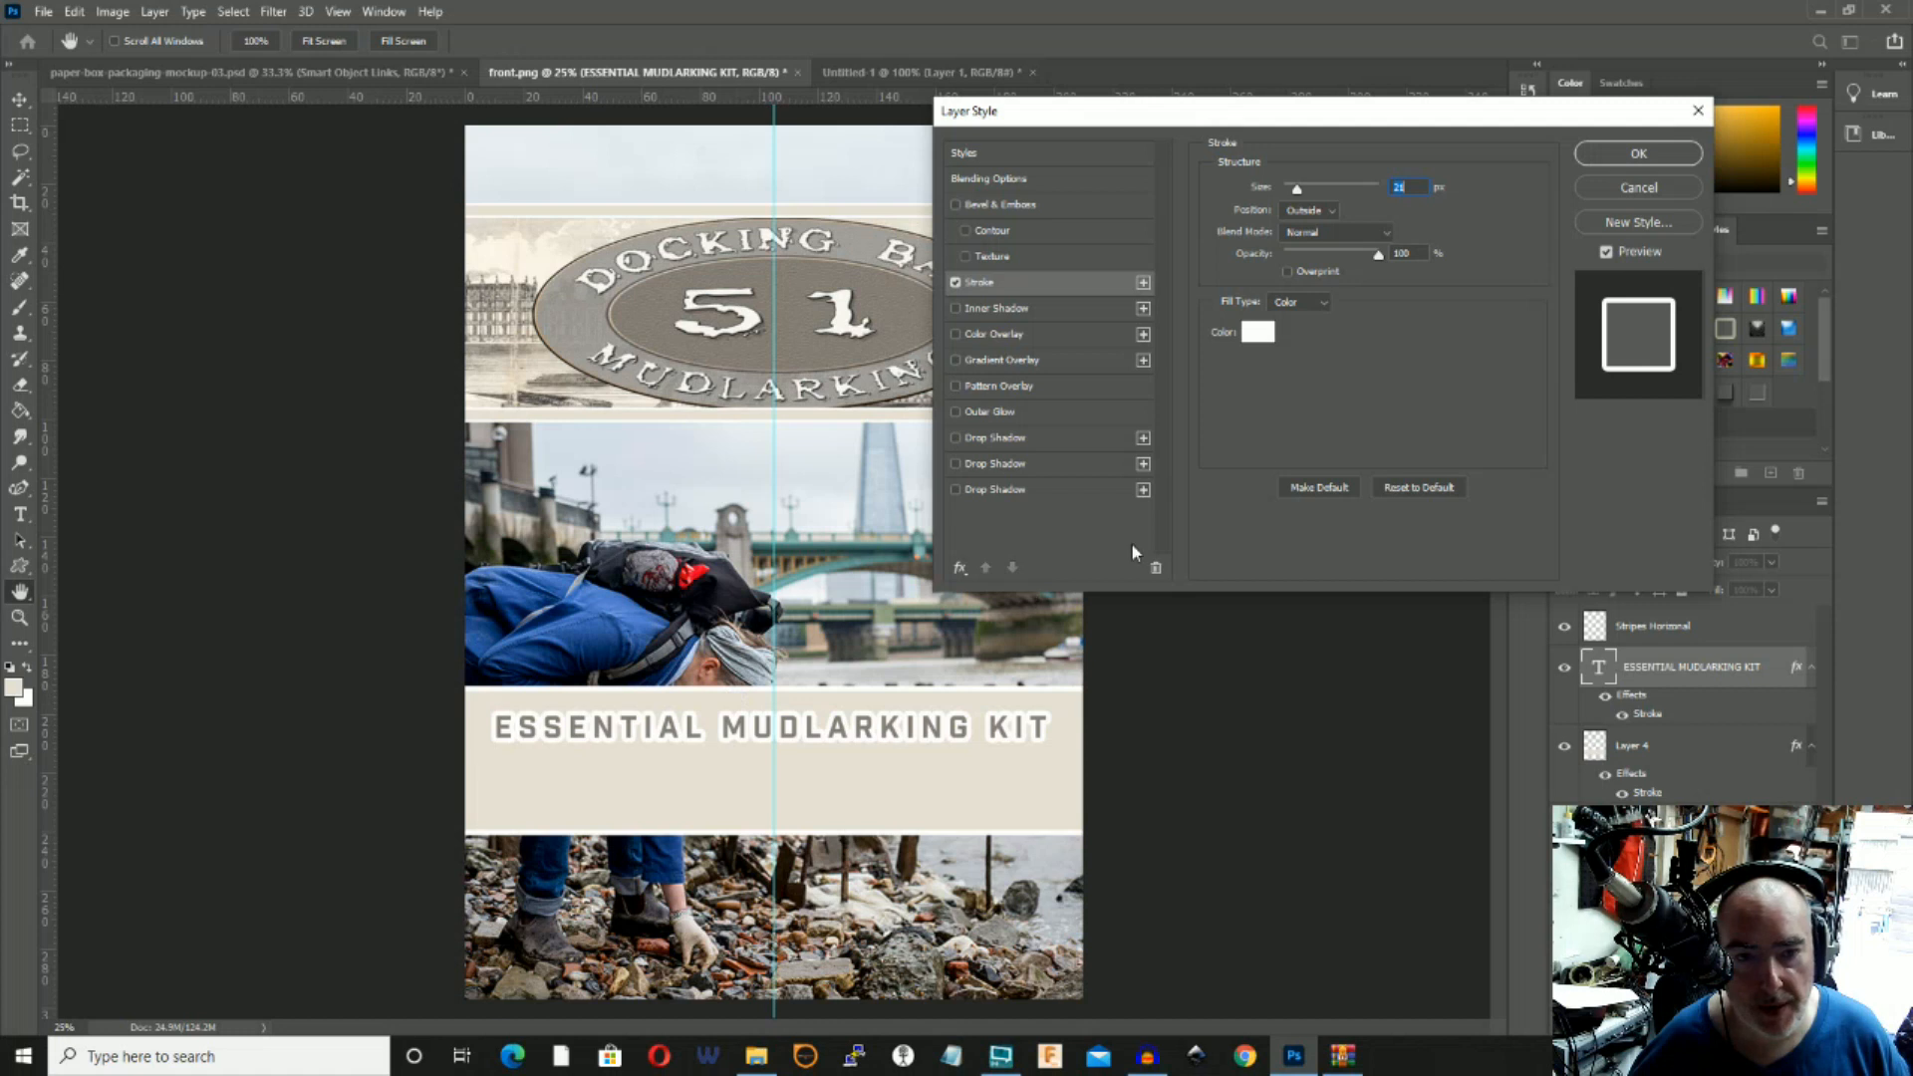
drag(1296, 188, 1292, 189)
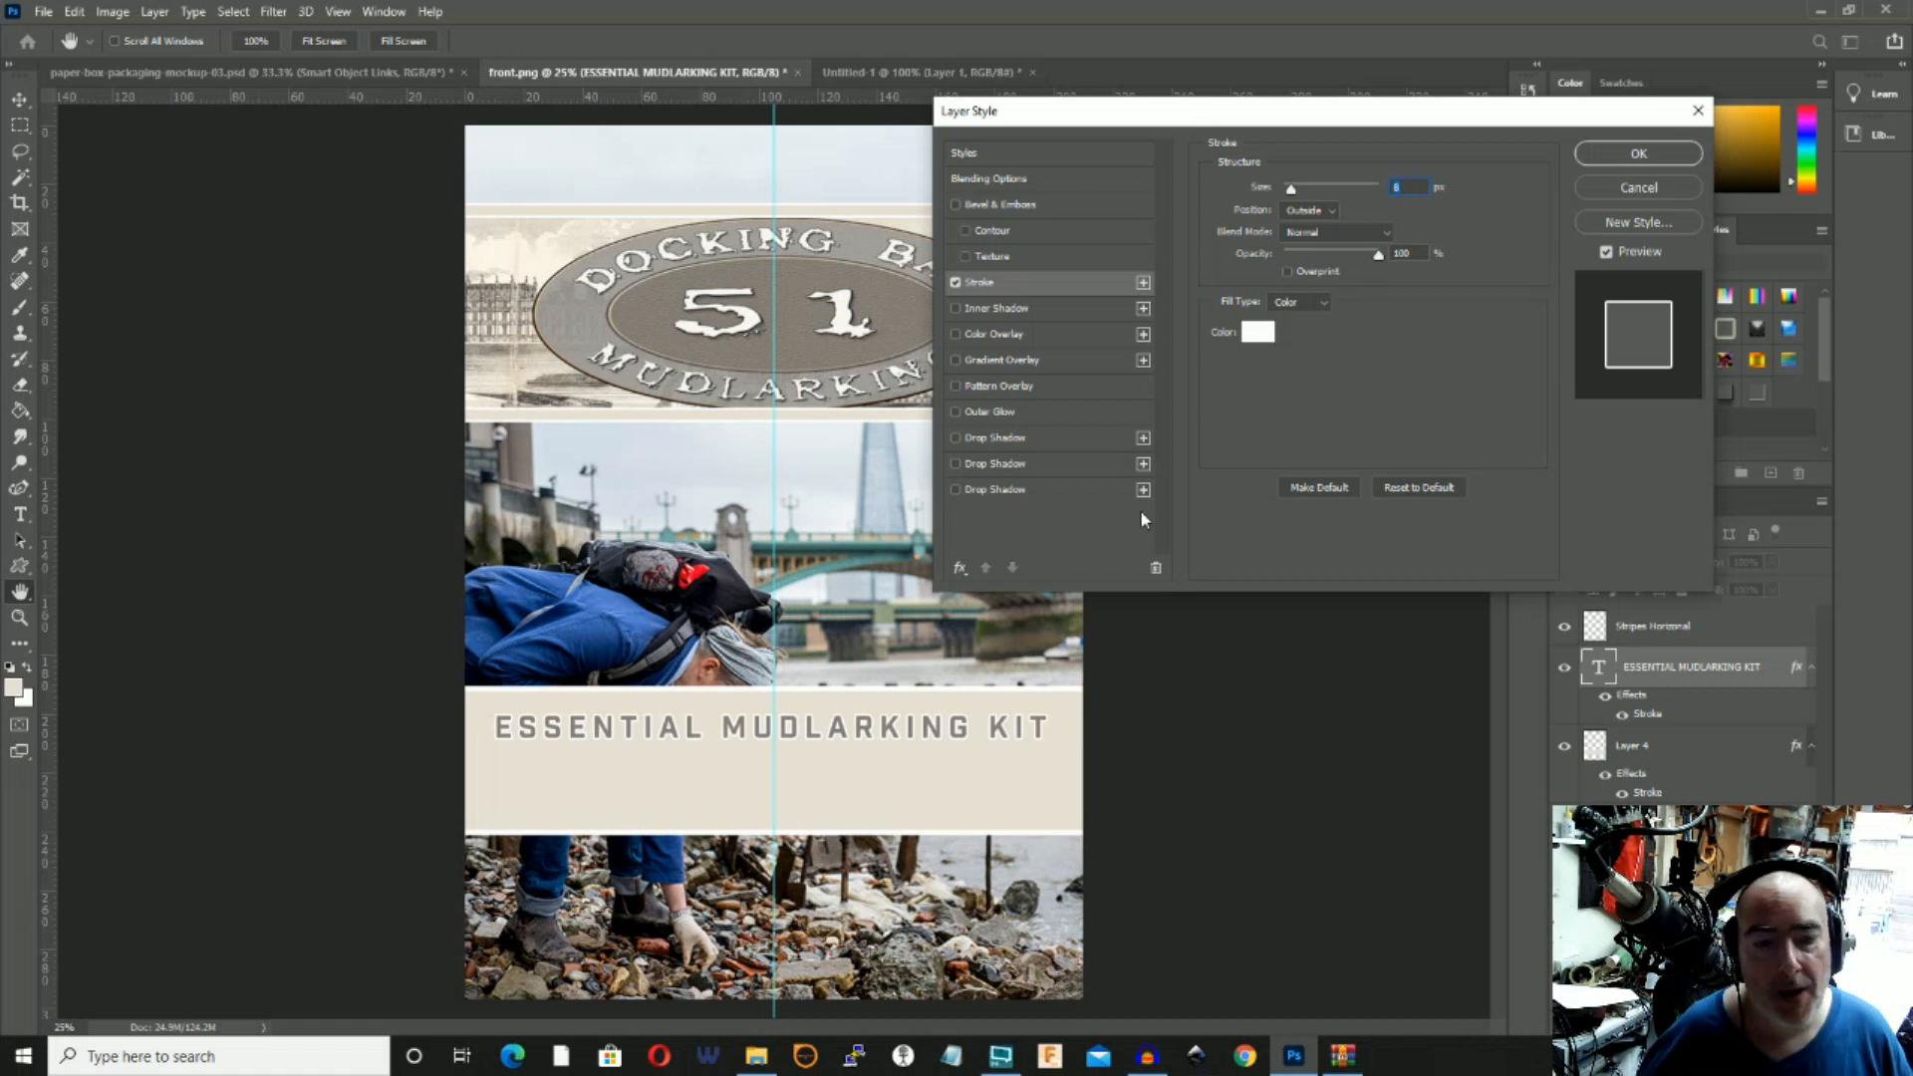
click(956, 489)
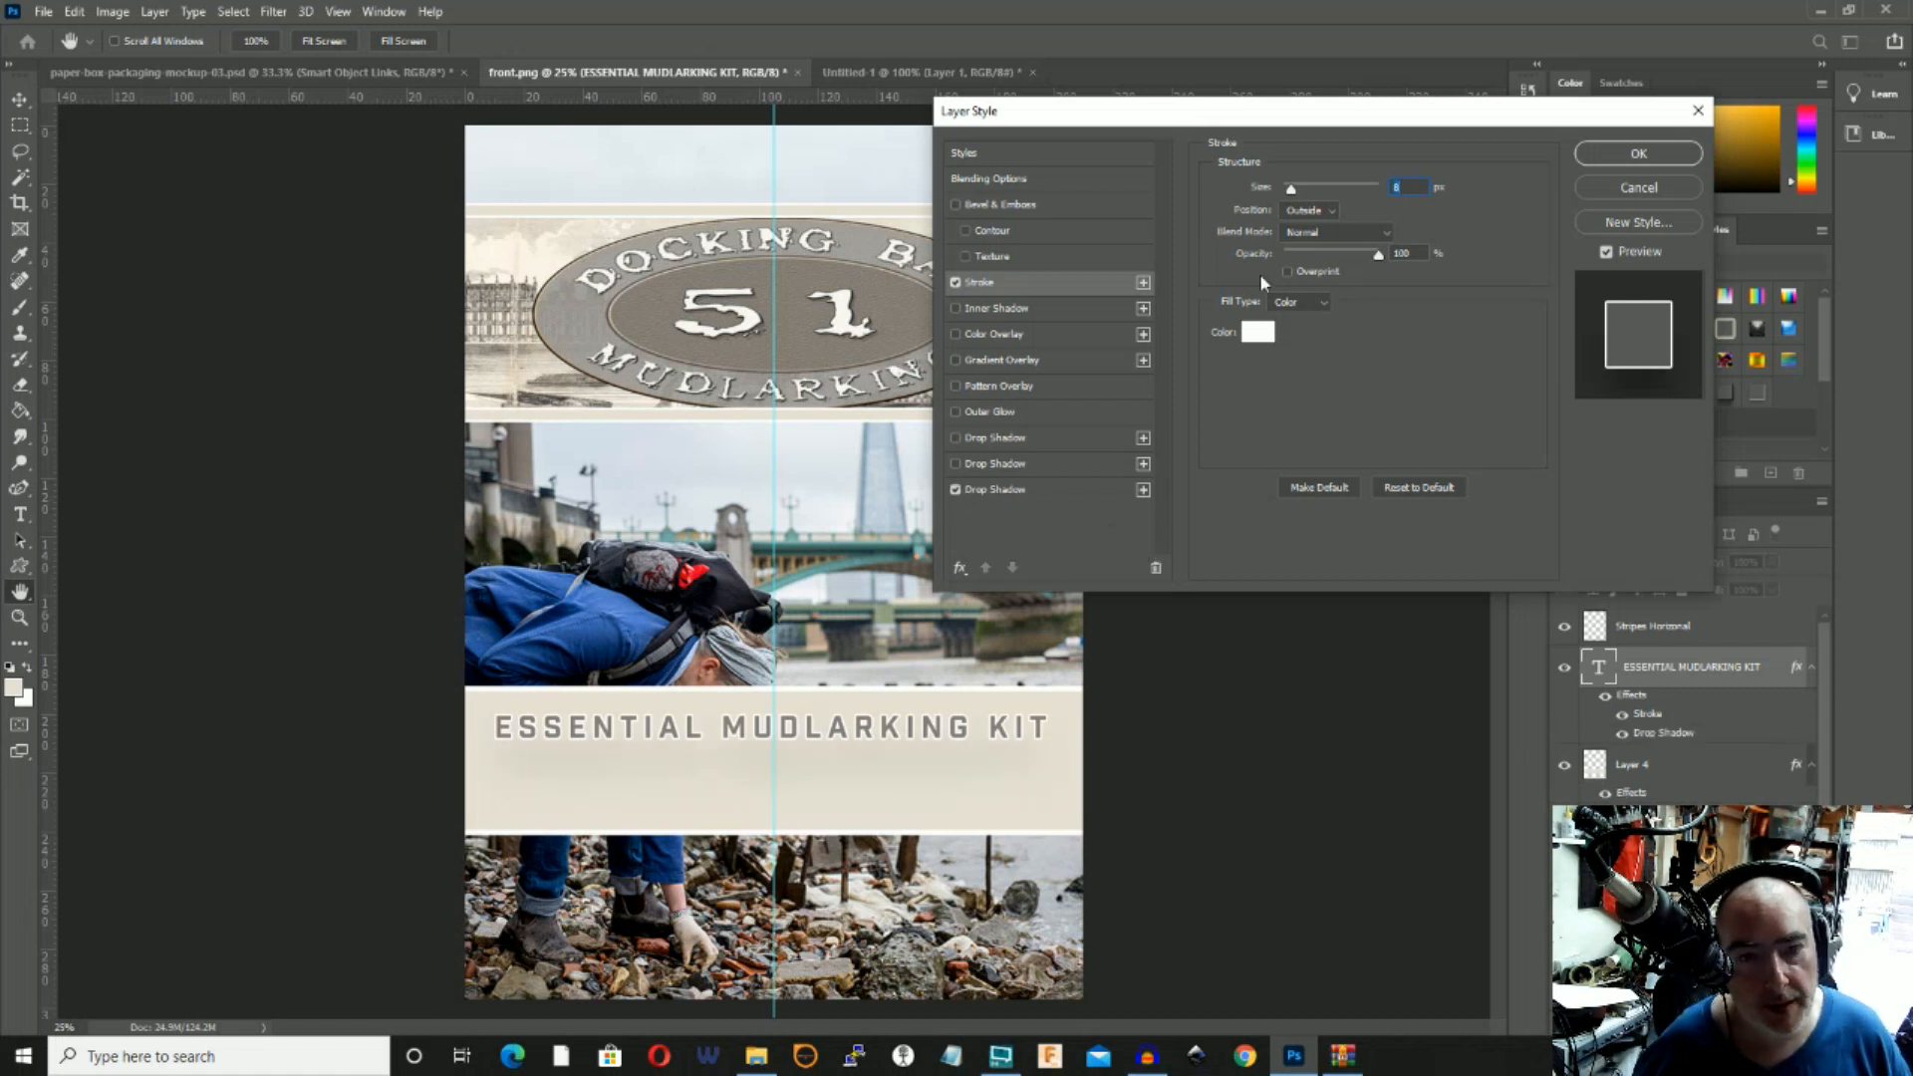
drag(1292, 190, 1295, 197)
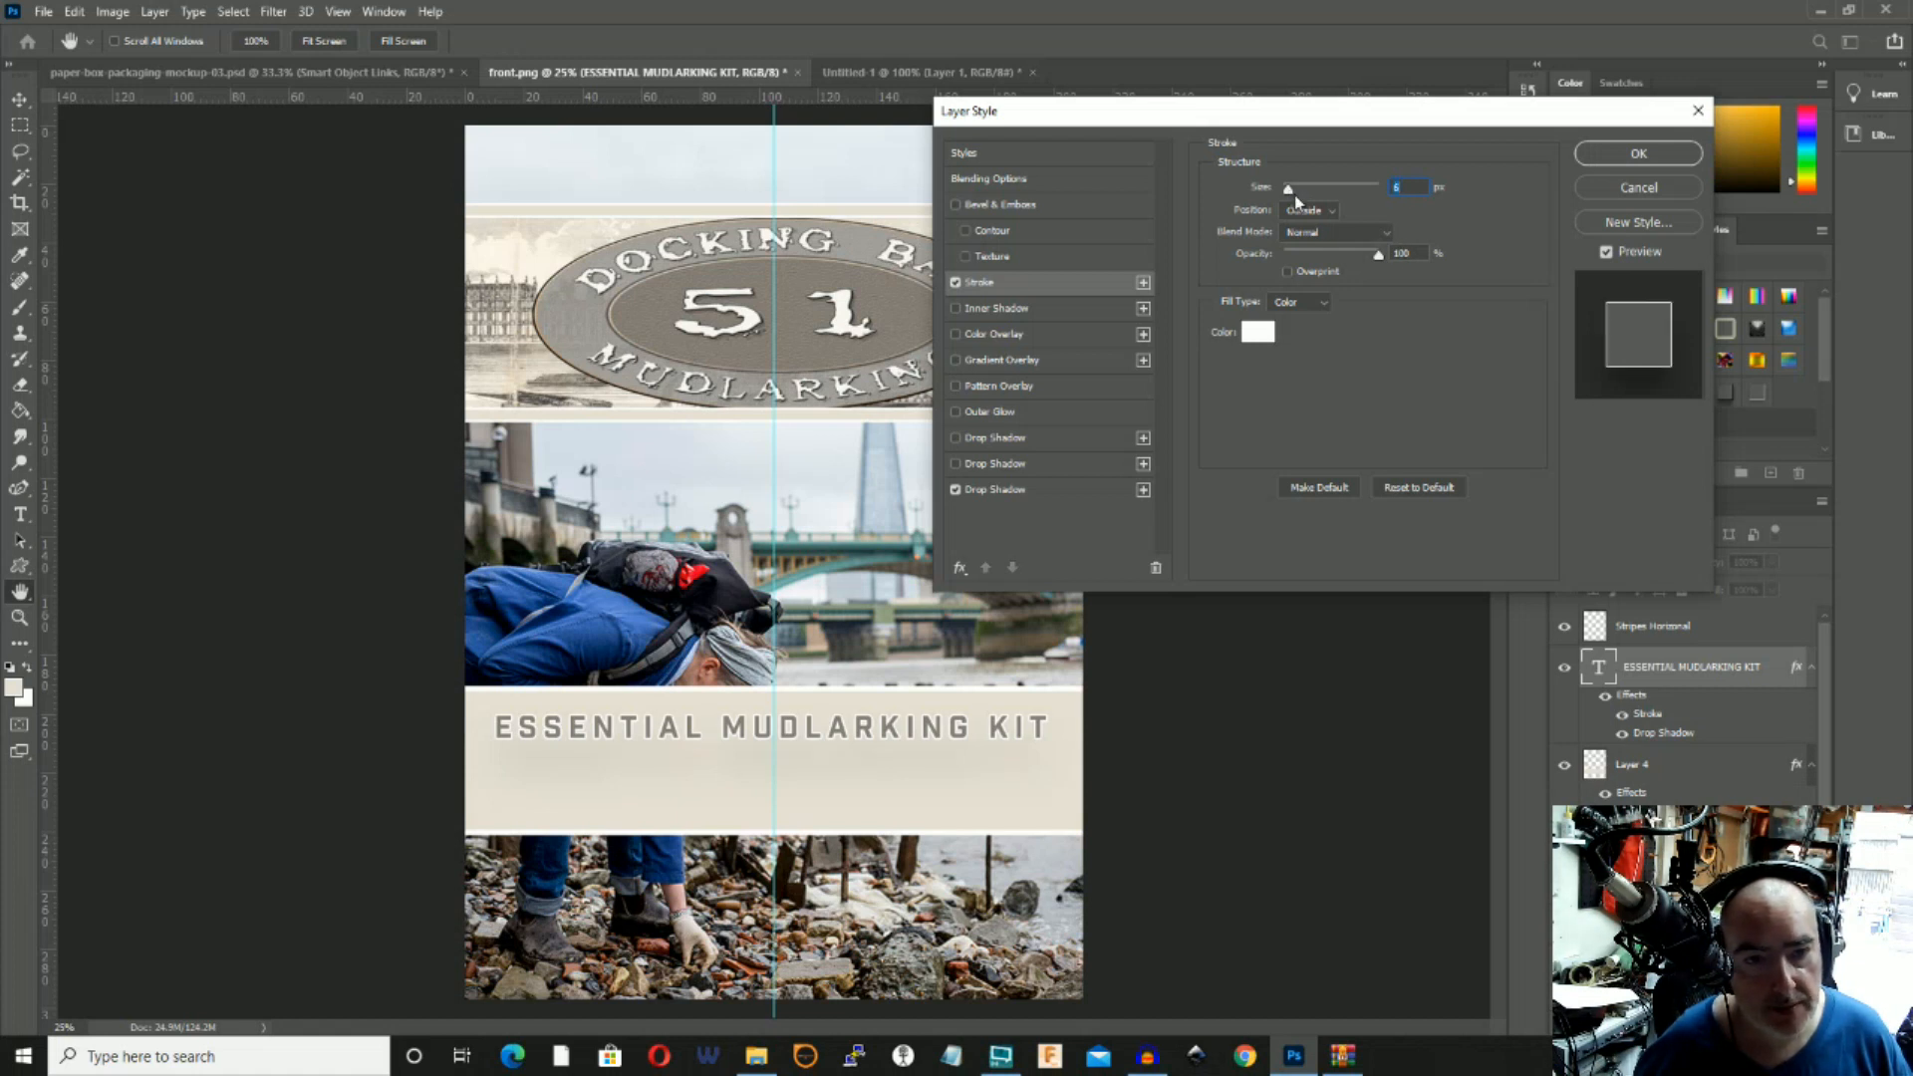
Set the title's drop shadow to 76% opacity, 5 px distance and 27 px size, and rotate its light angle.
click(1051, 486)
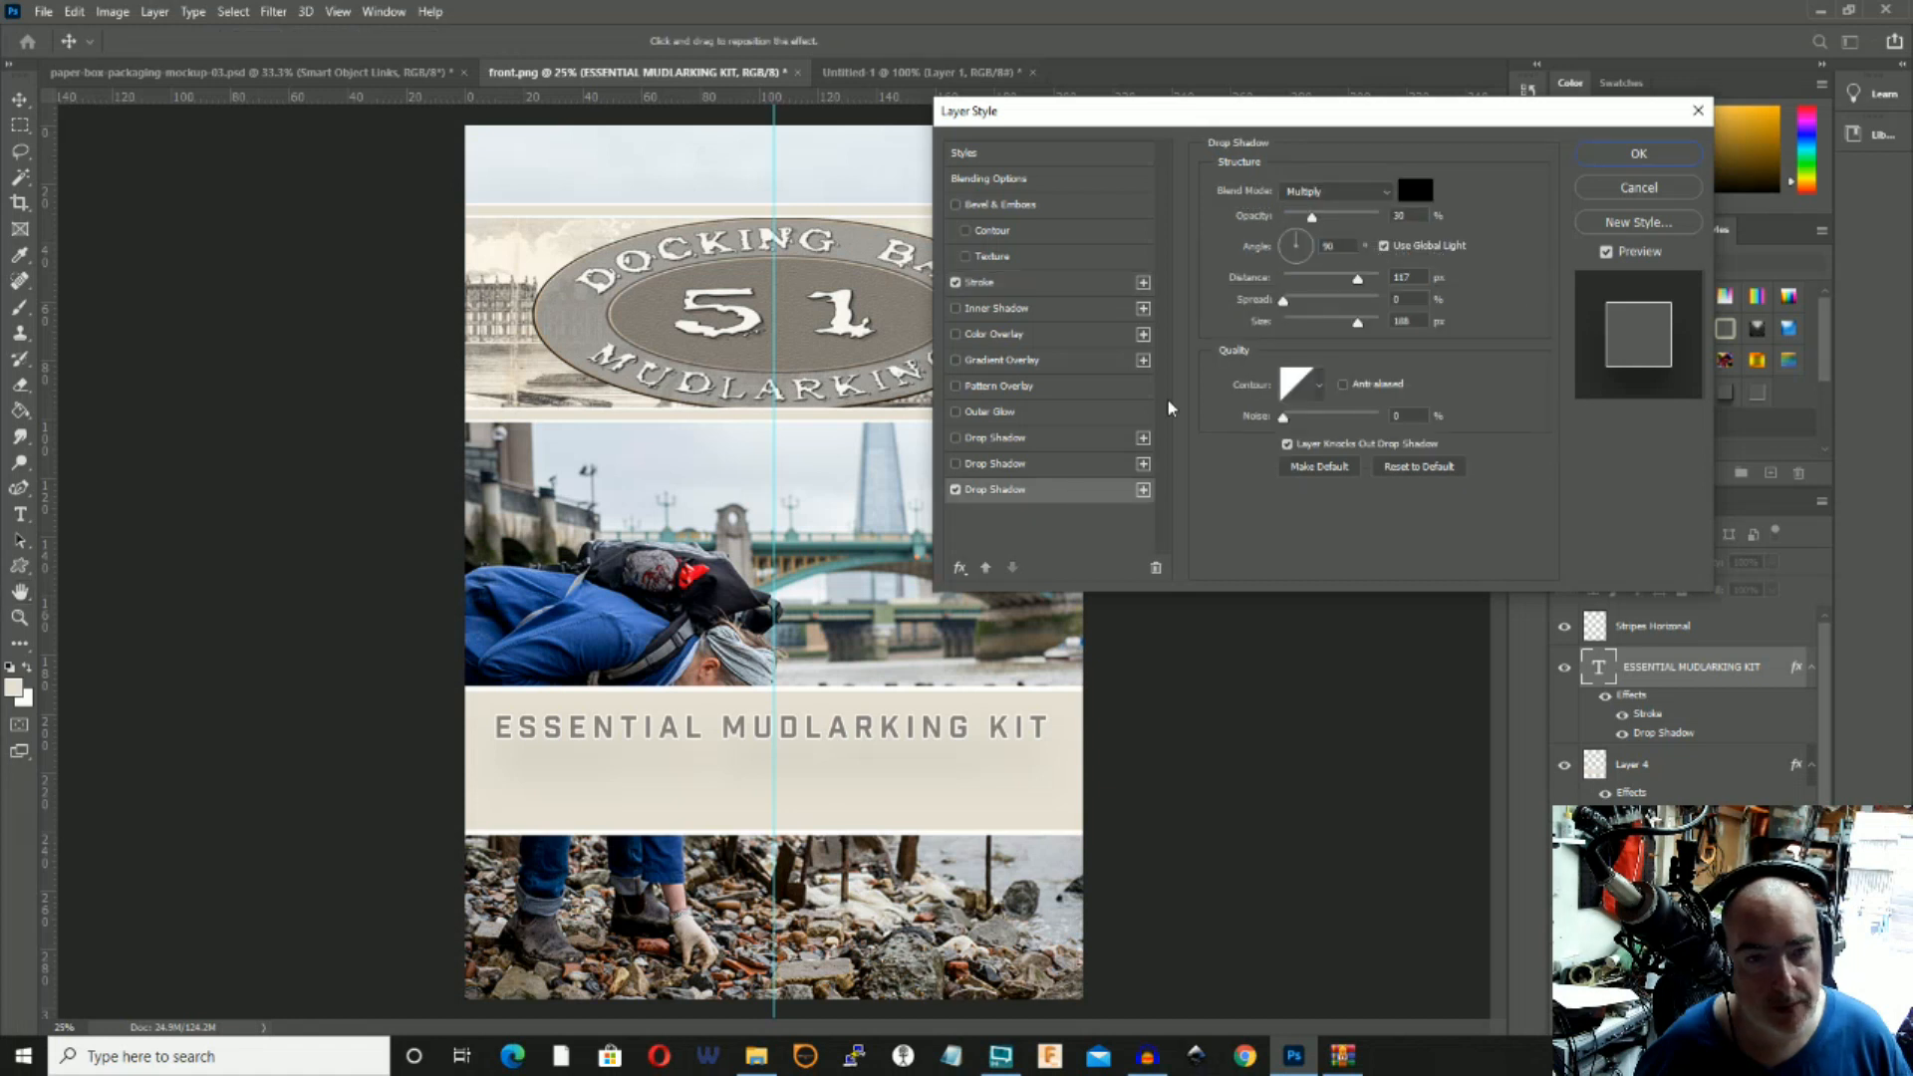
drag(1310, 220, 1302, 329)
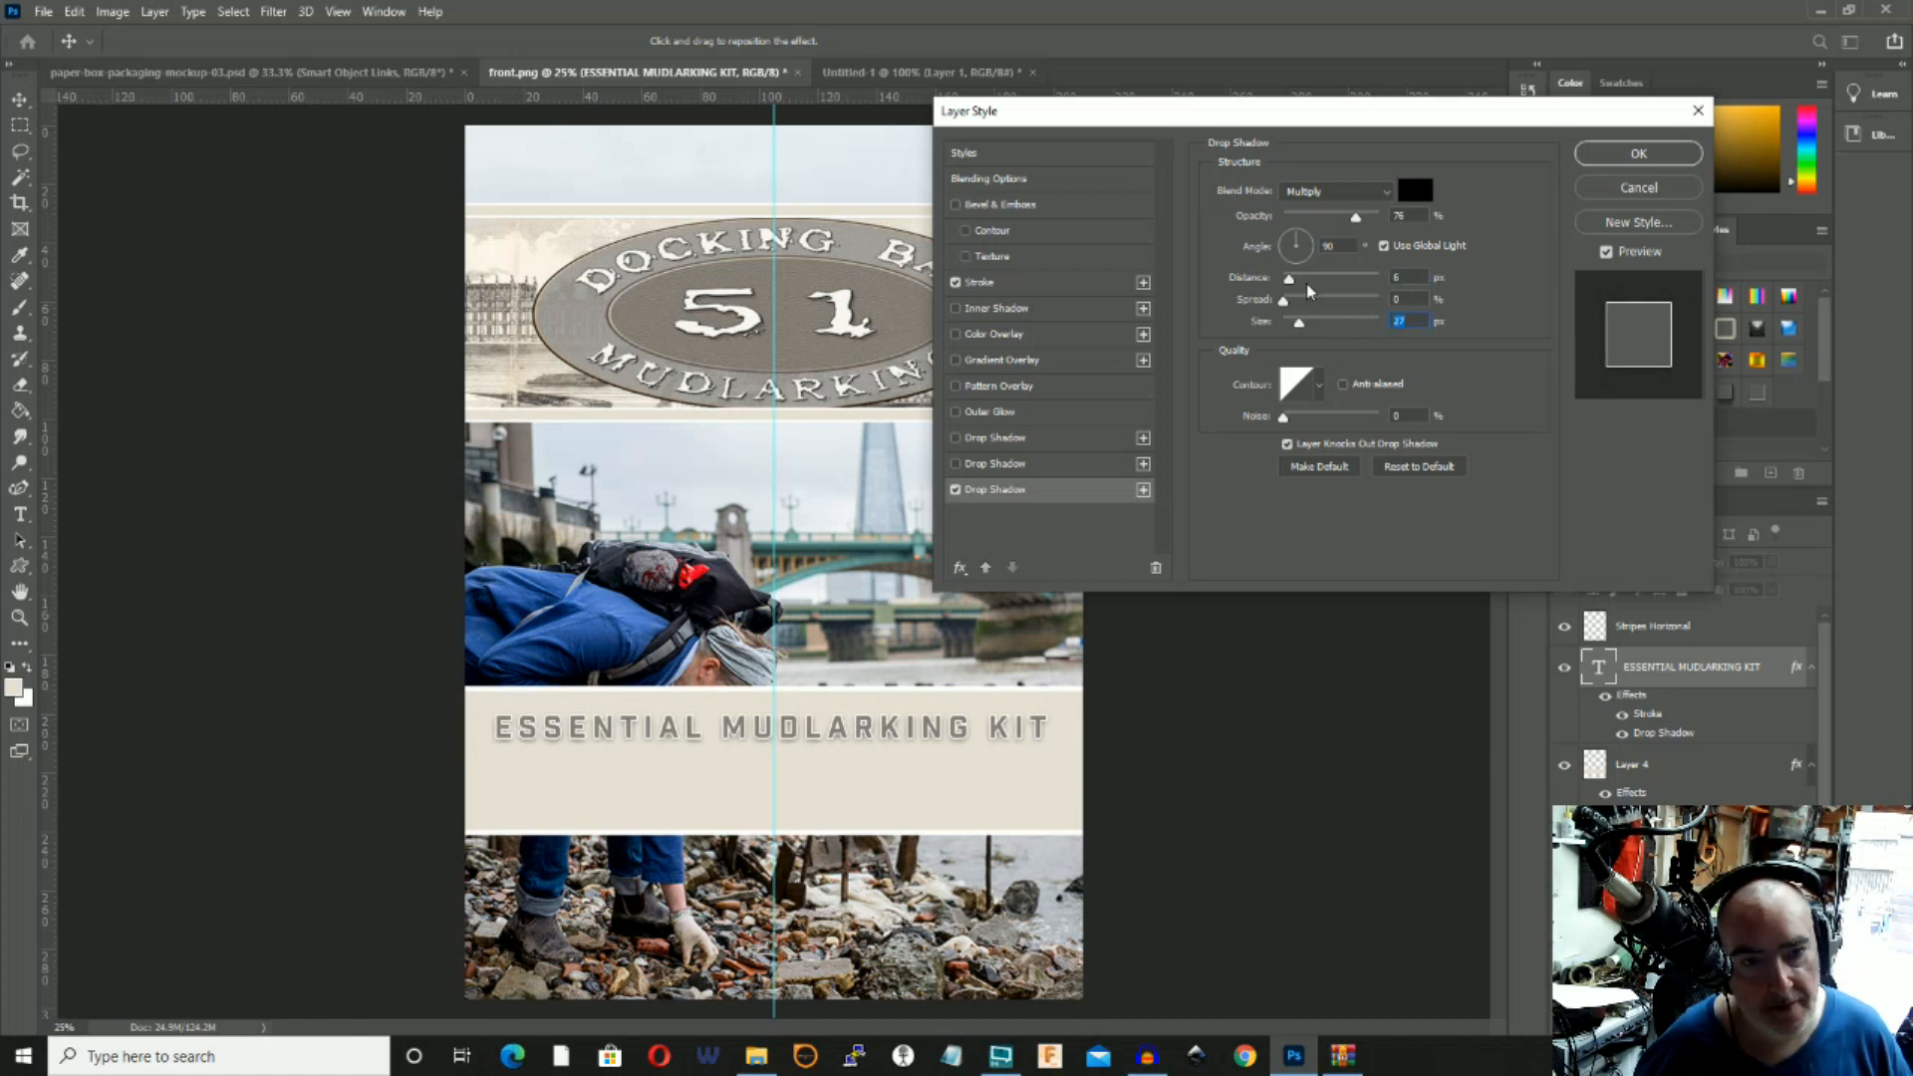
mouse_move(1291, 283)
mouse_down()
mouse_move(1294, 249)
mouse_move(1290, 280)
mouse_up()
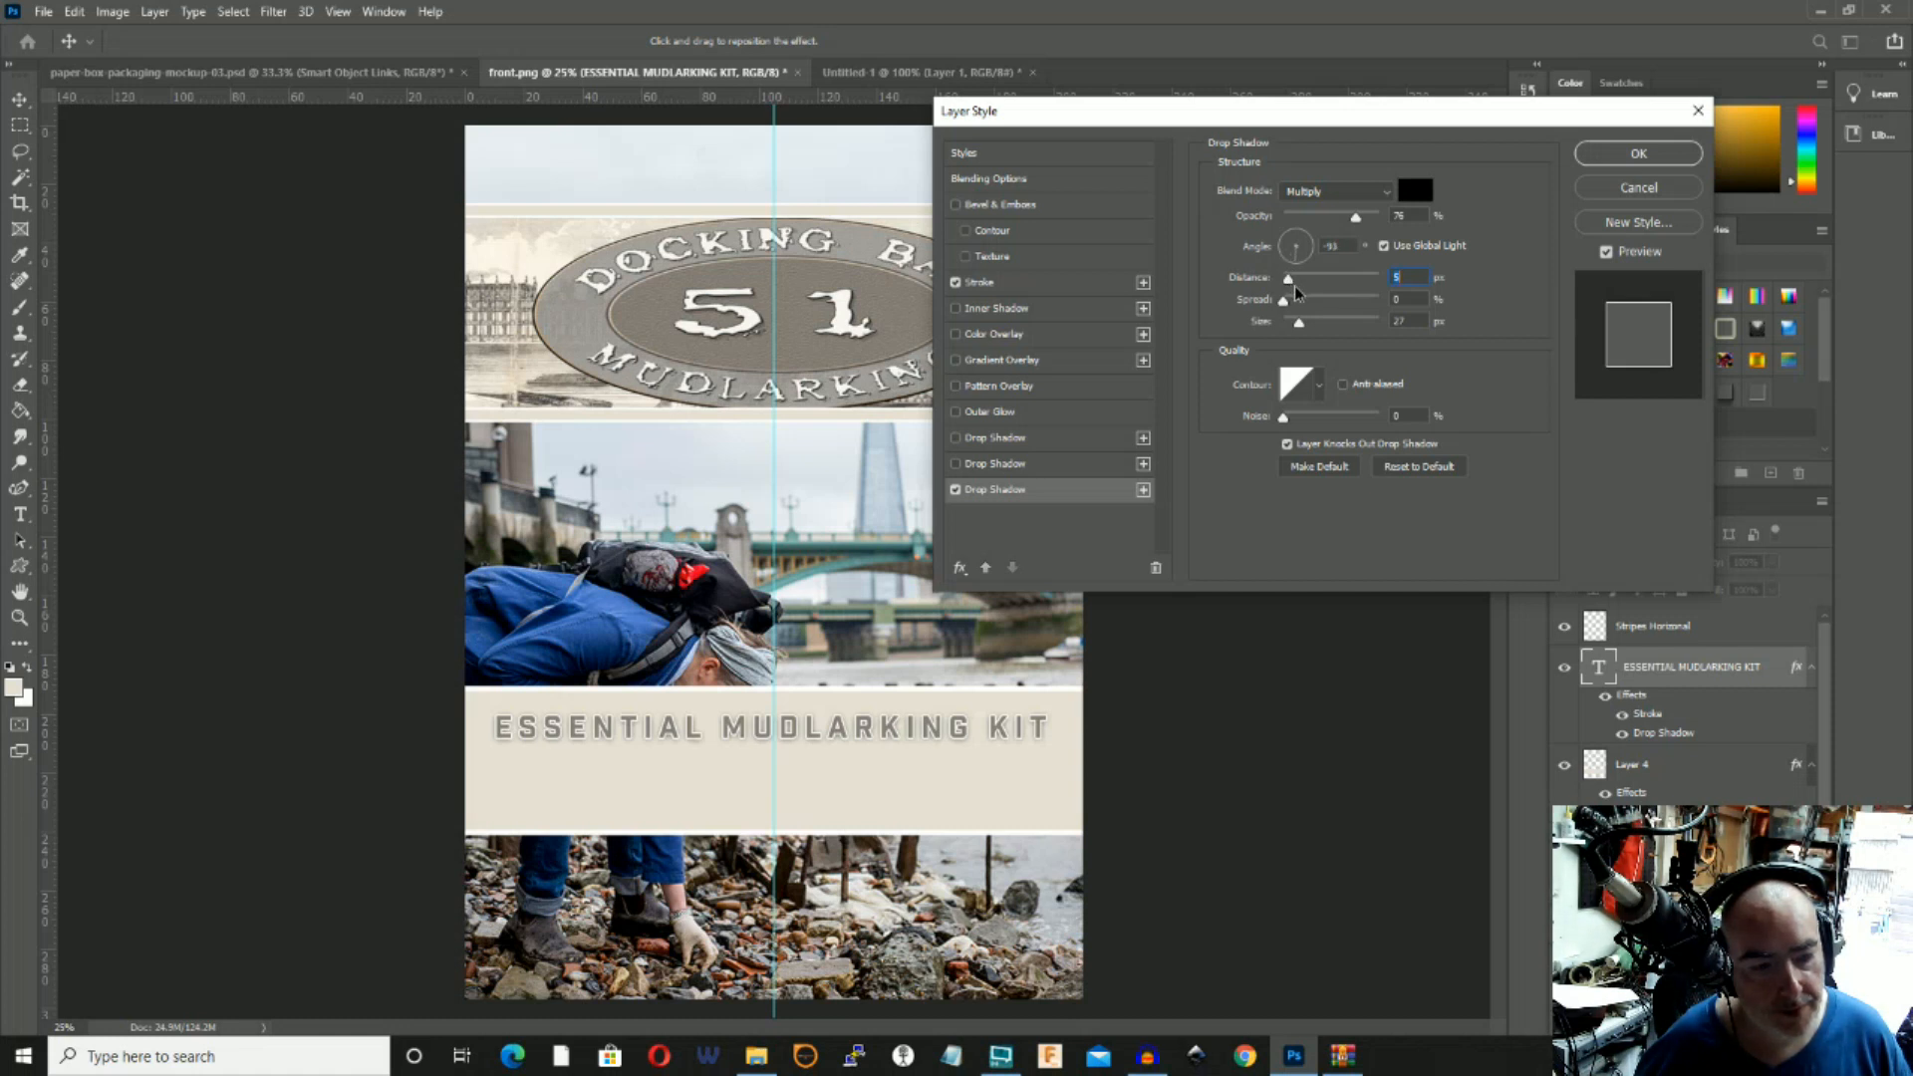
drag(1295, 290, 1290, 267)
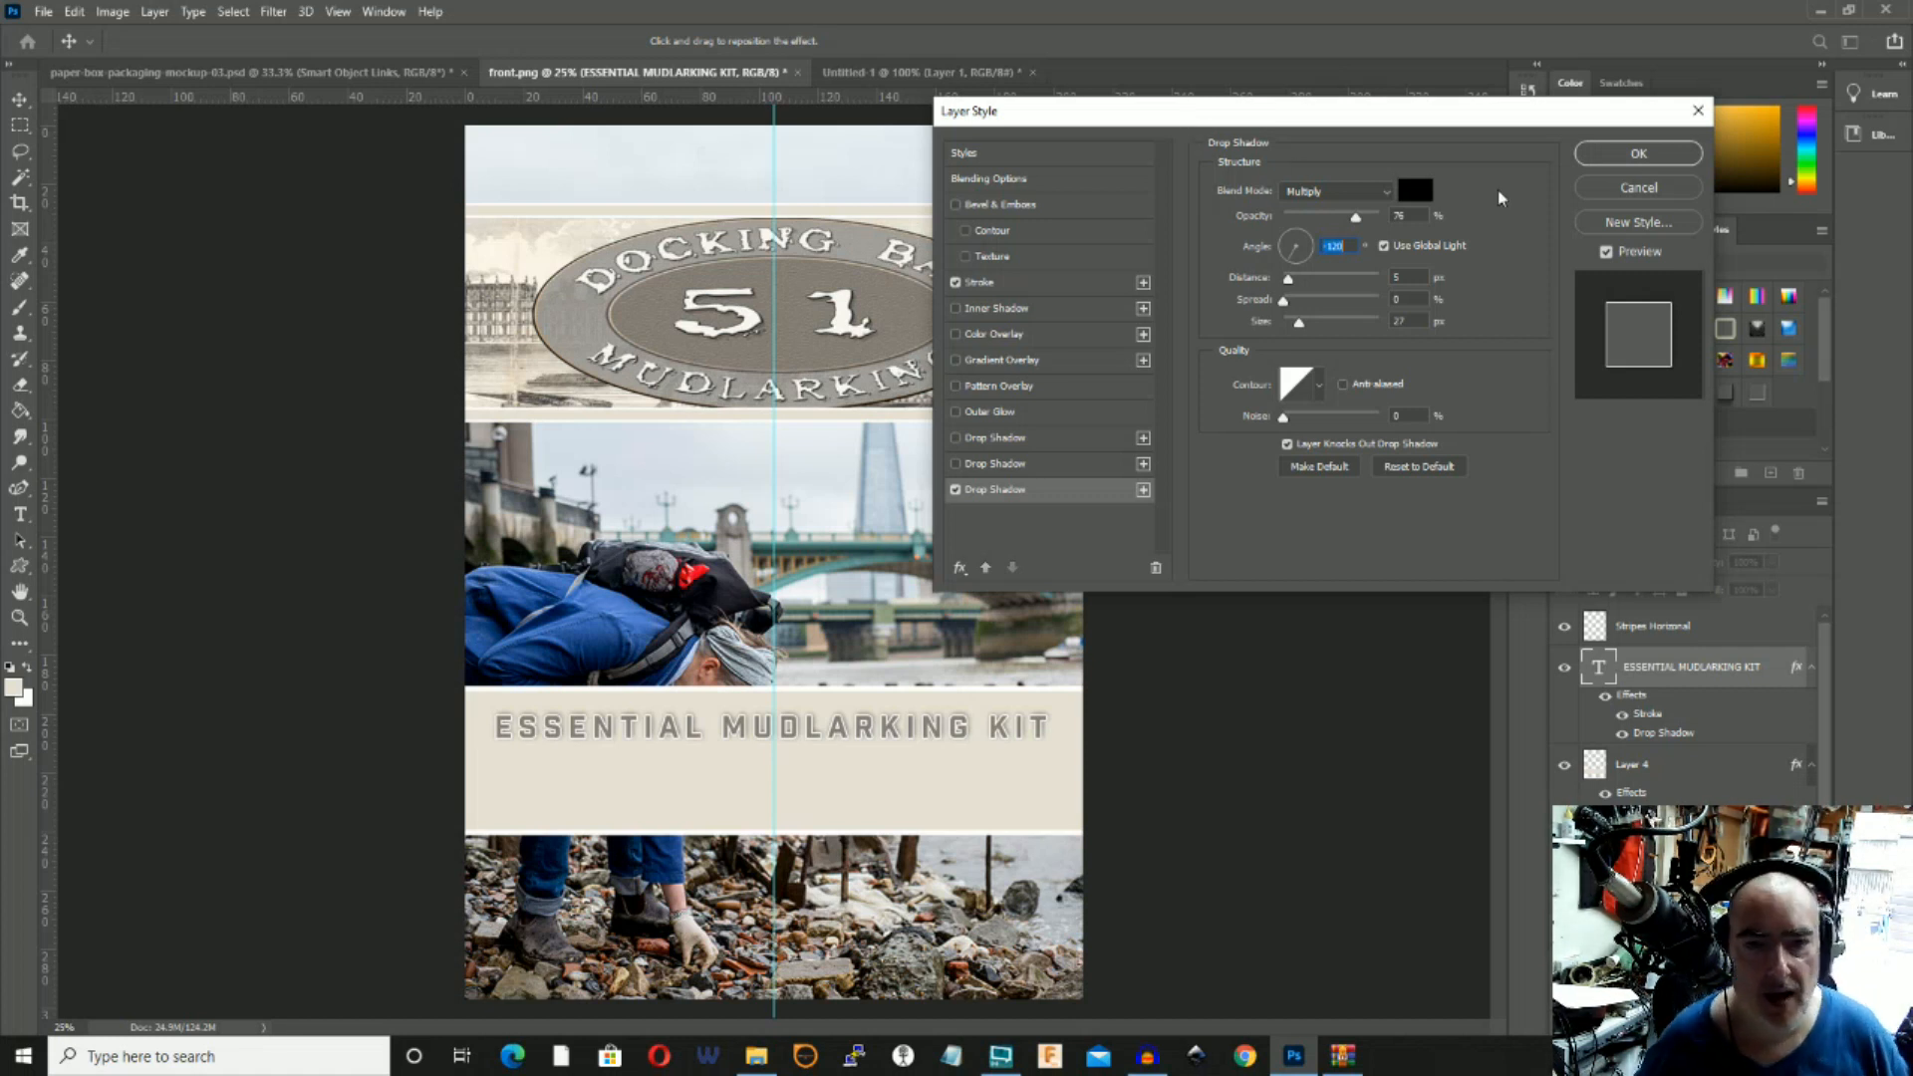
click(1608, 152)
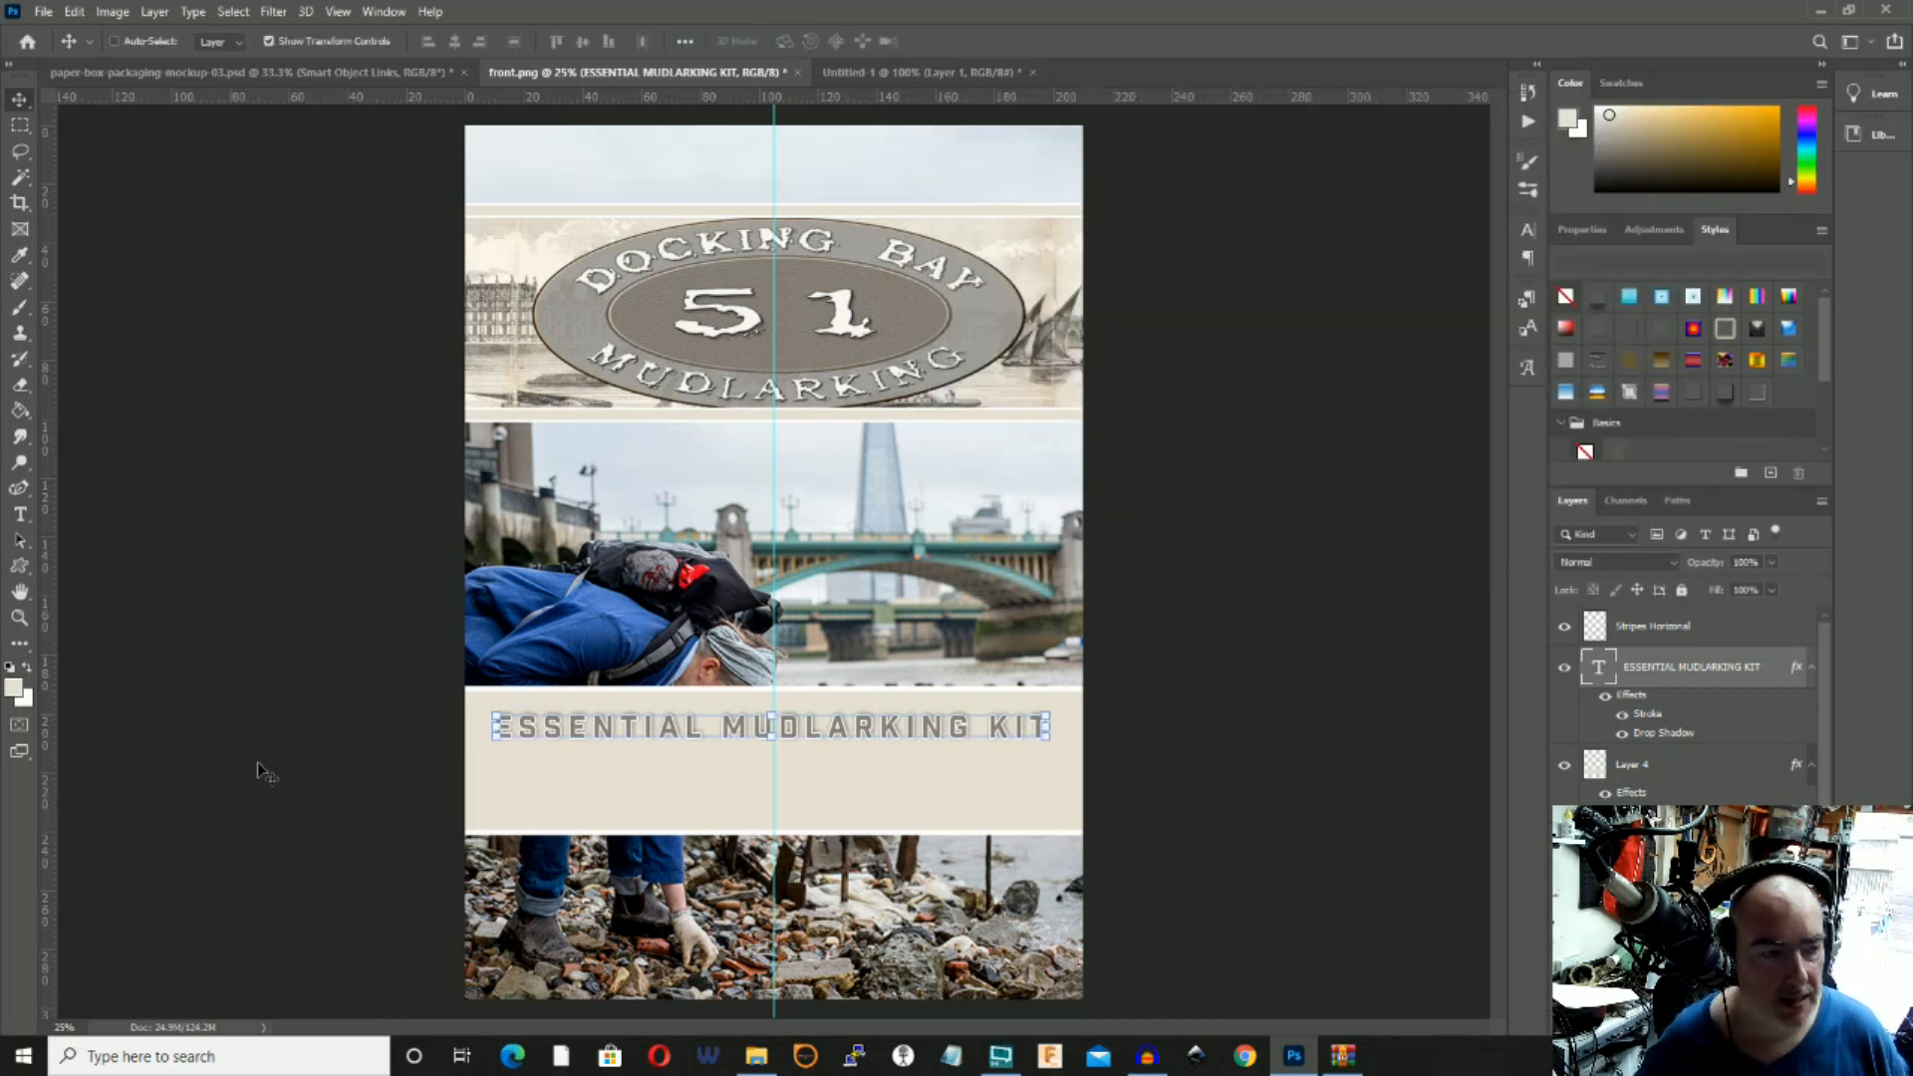
Add the letter-spaced text "L A R G E" as a separate text line on the beige band below the kit title.
click(20, 514)
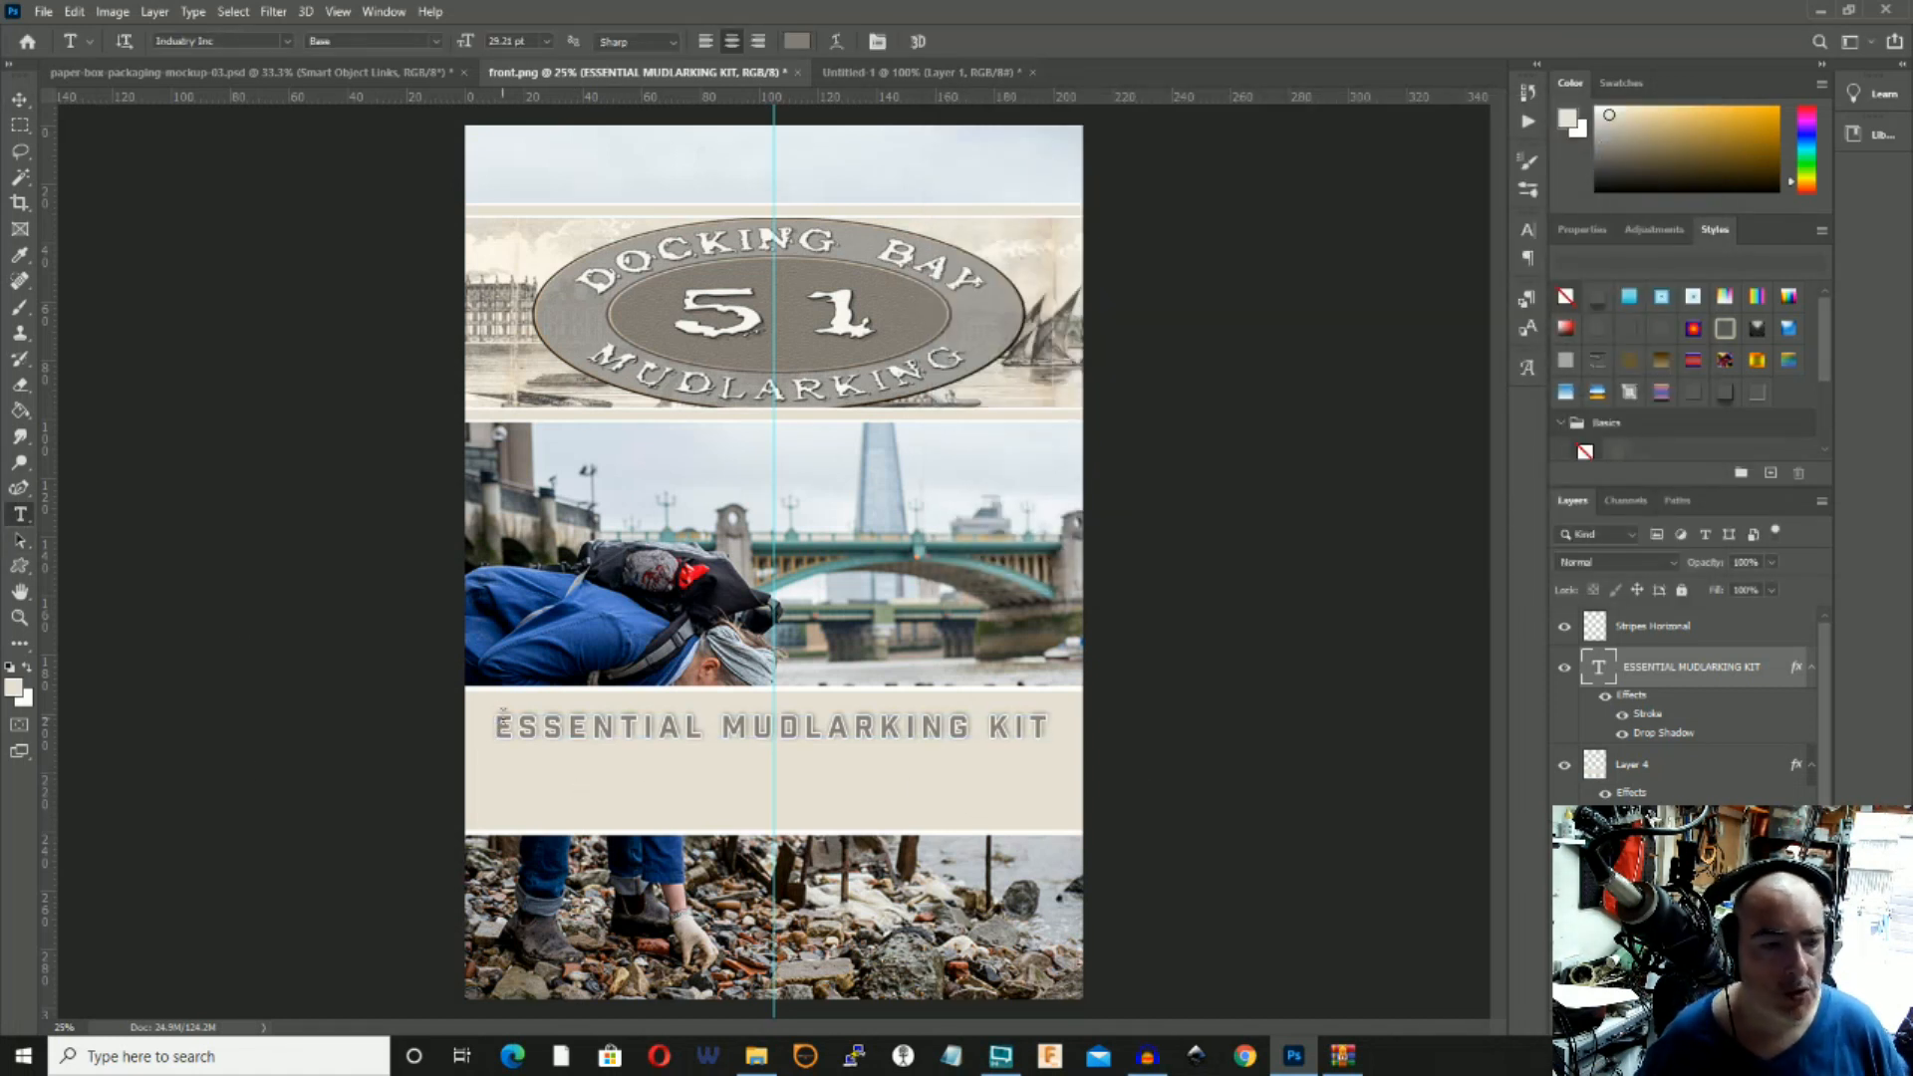
click(629, 802)
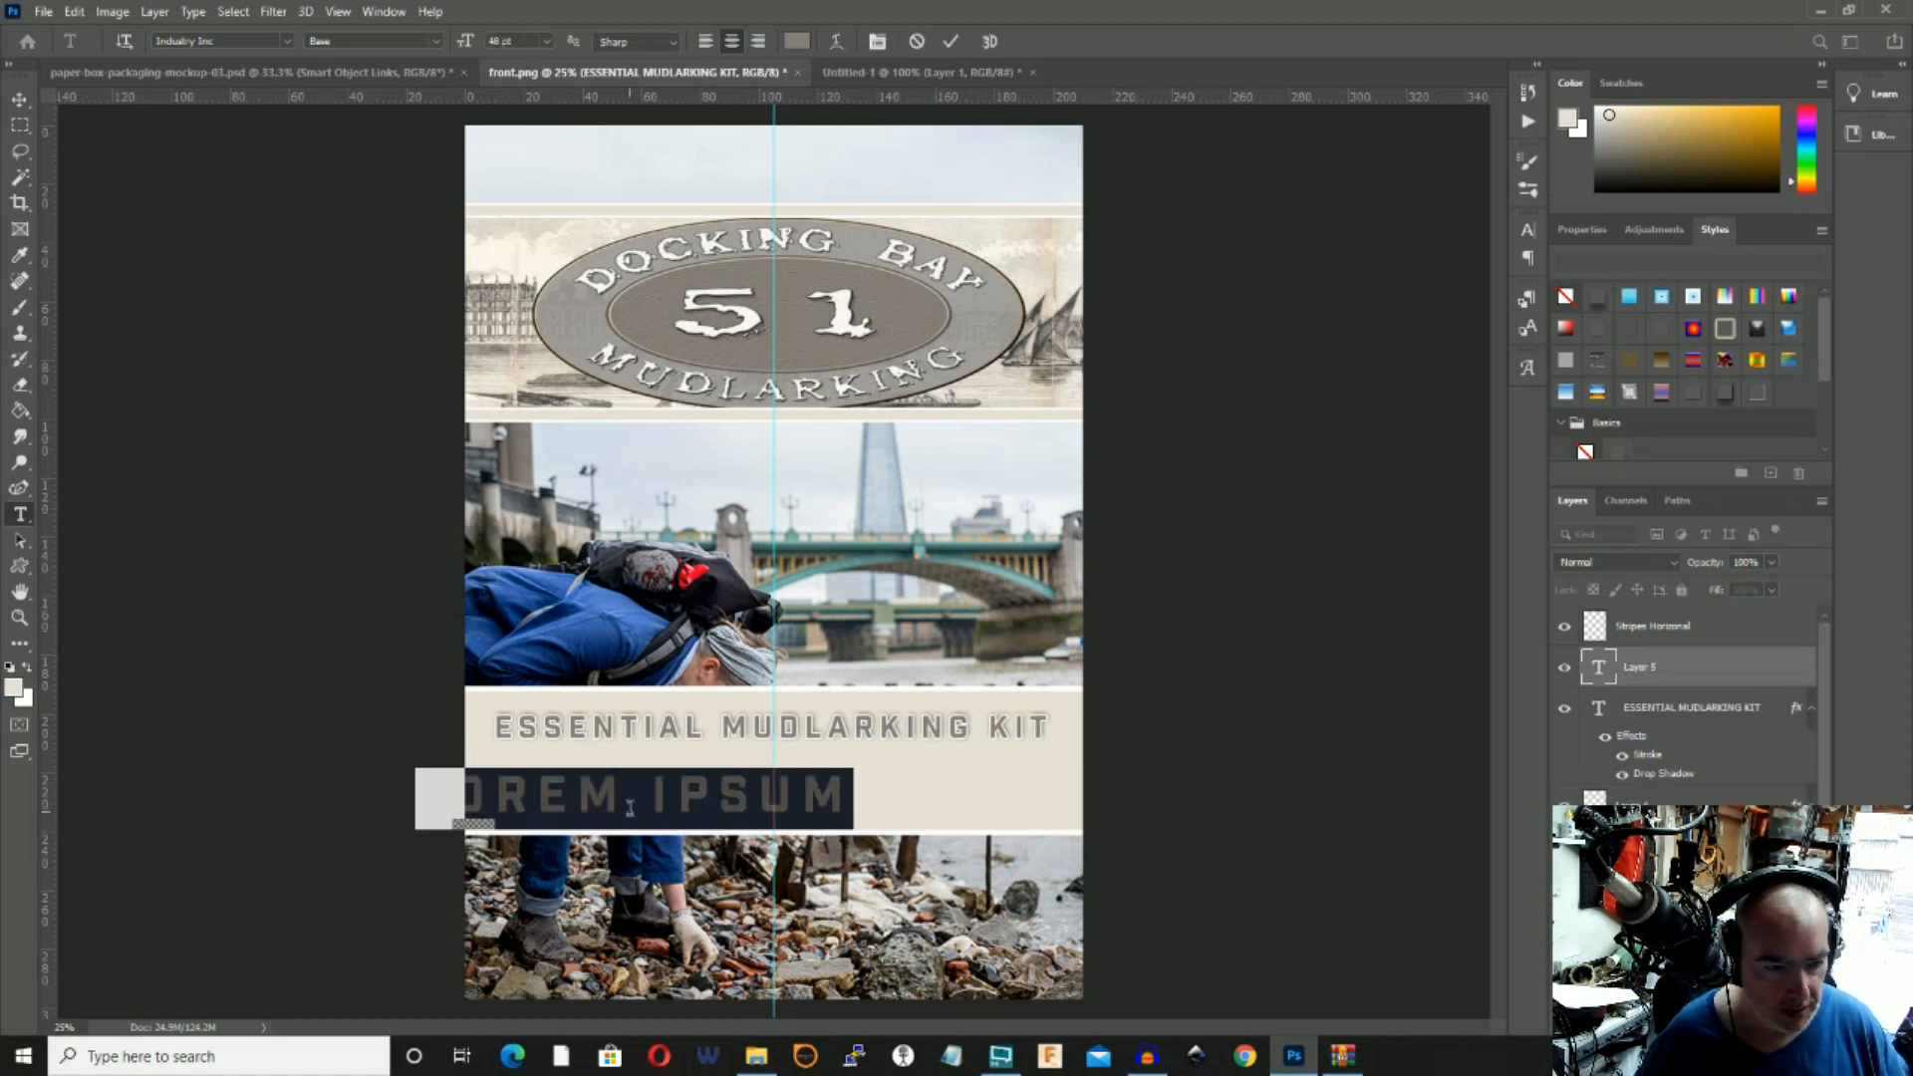
text(L A R G E)
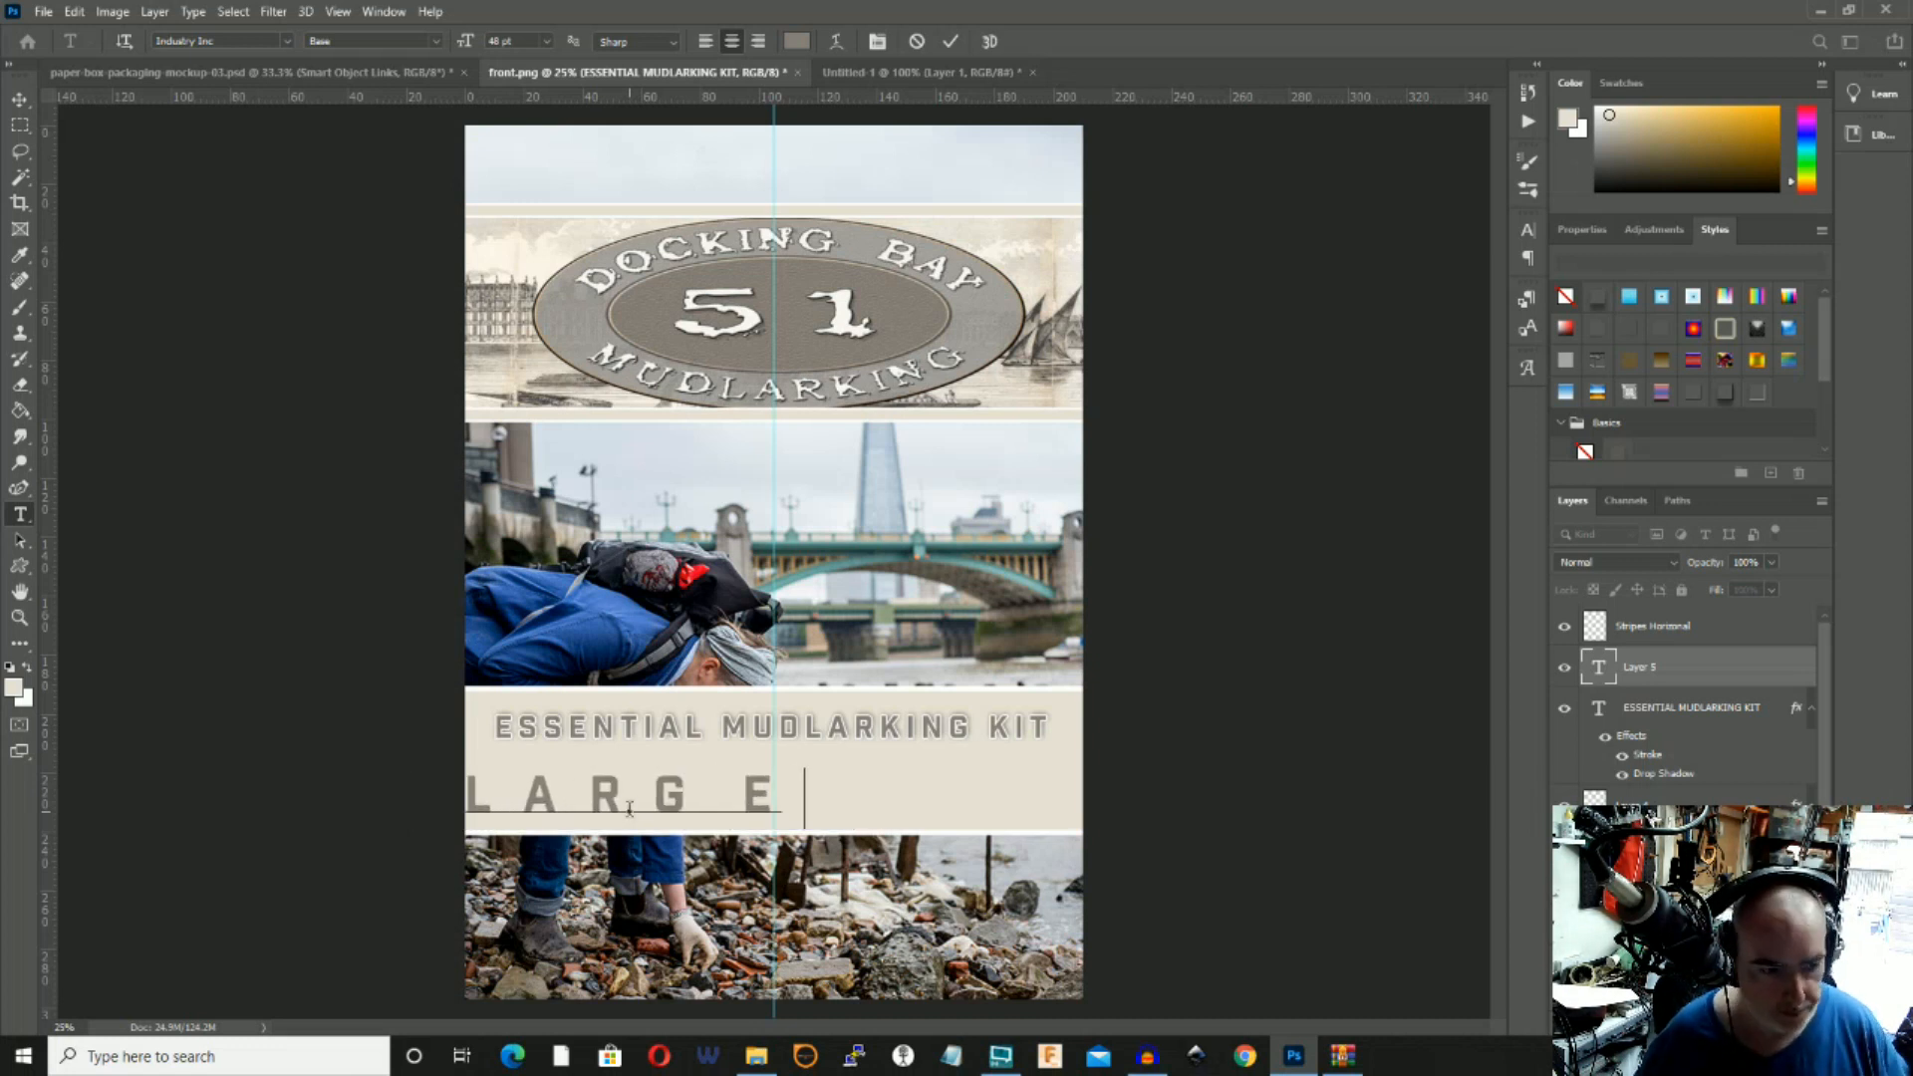
click(18, 99)
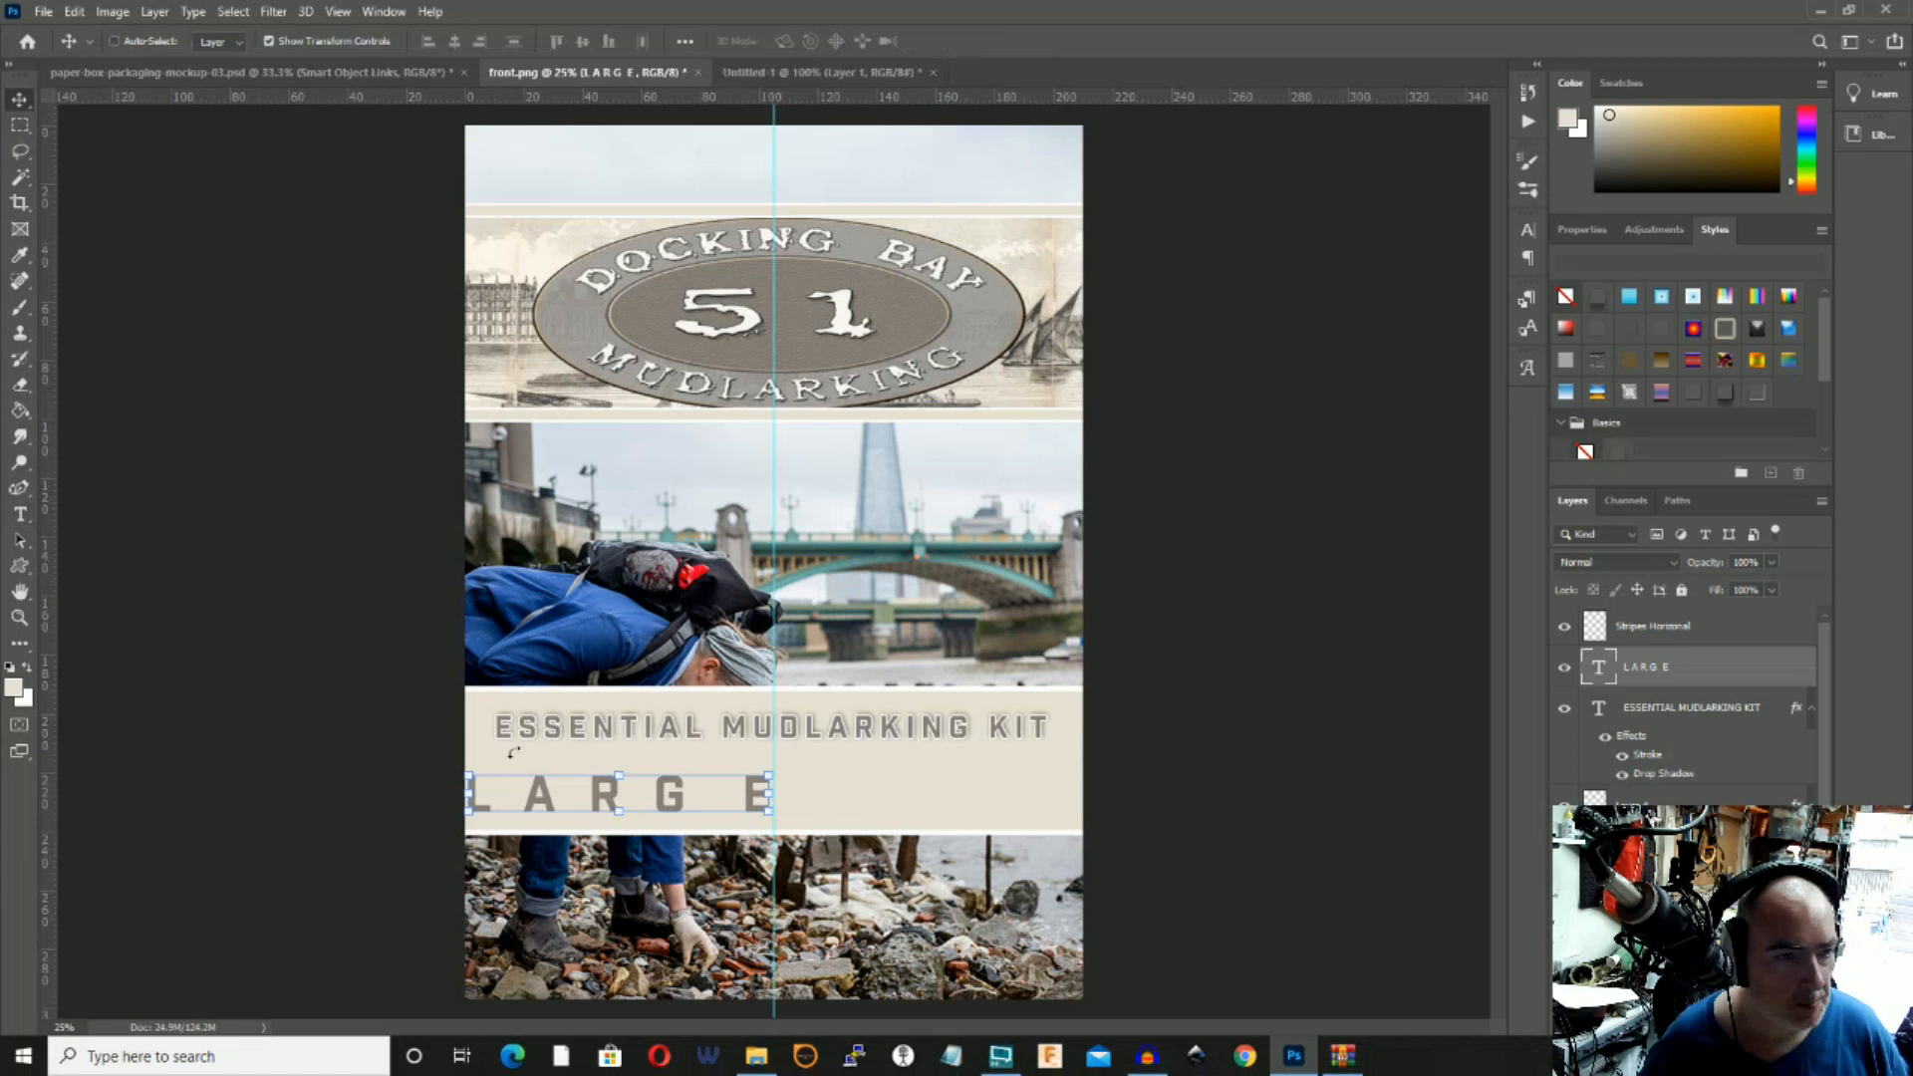
Enlarge the LARGE text to nearly the kit title's width and centre it on the vertical guide just below the title.
drag(618, 803, 858, 812)
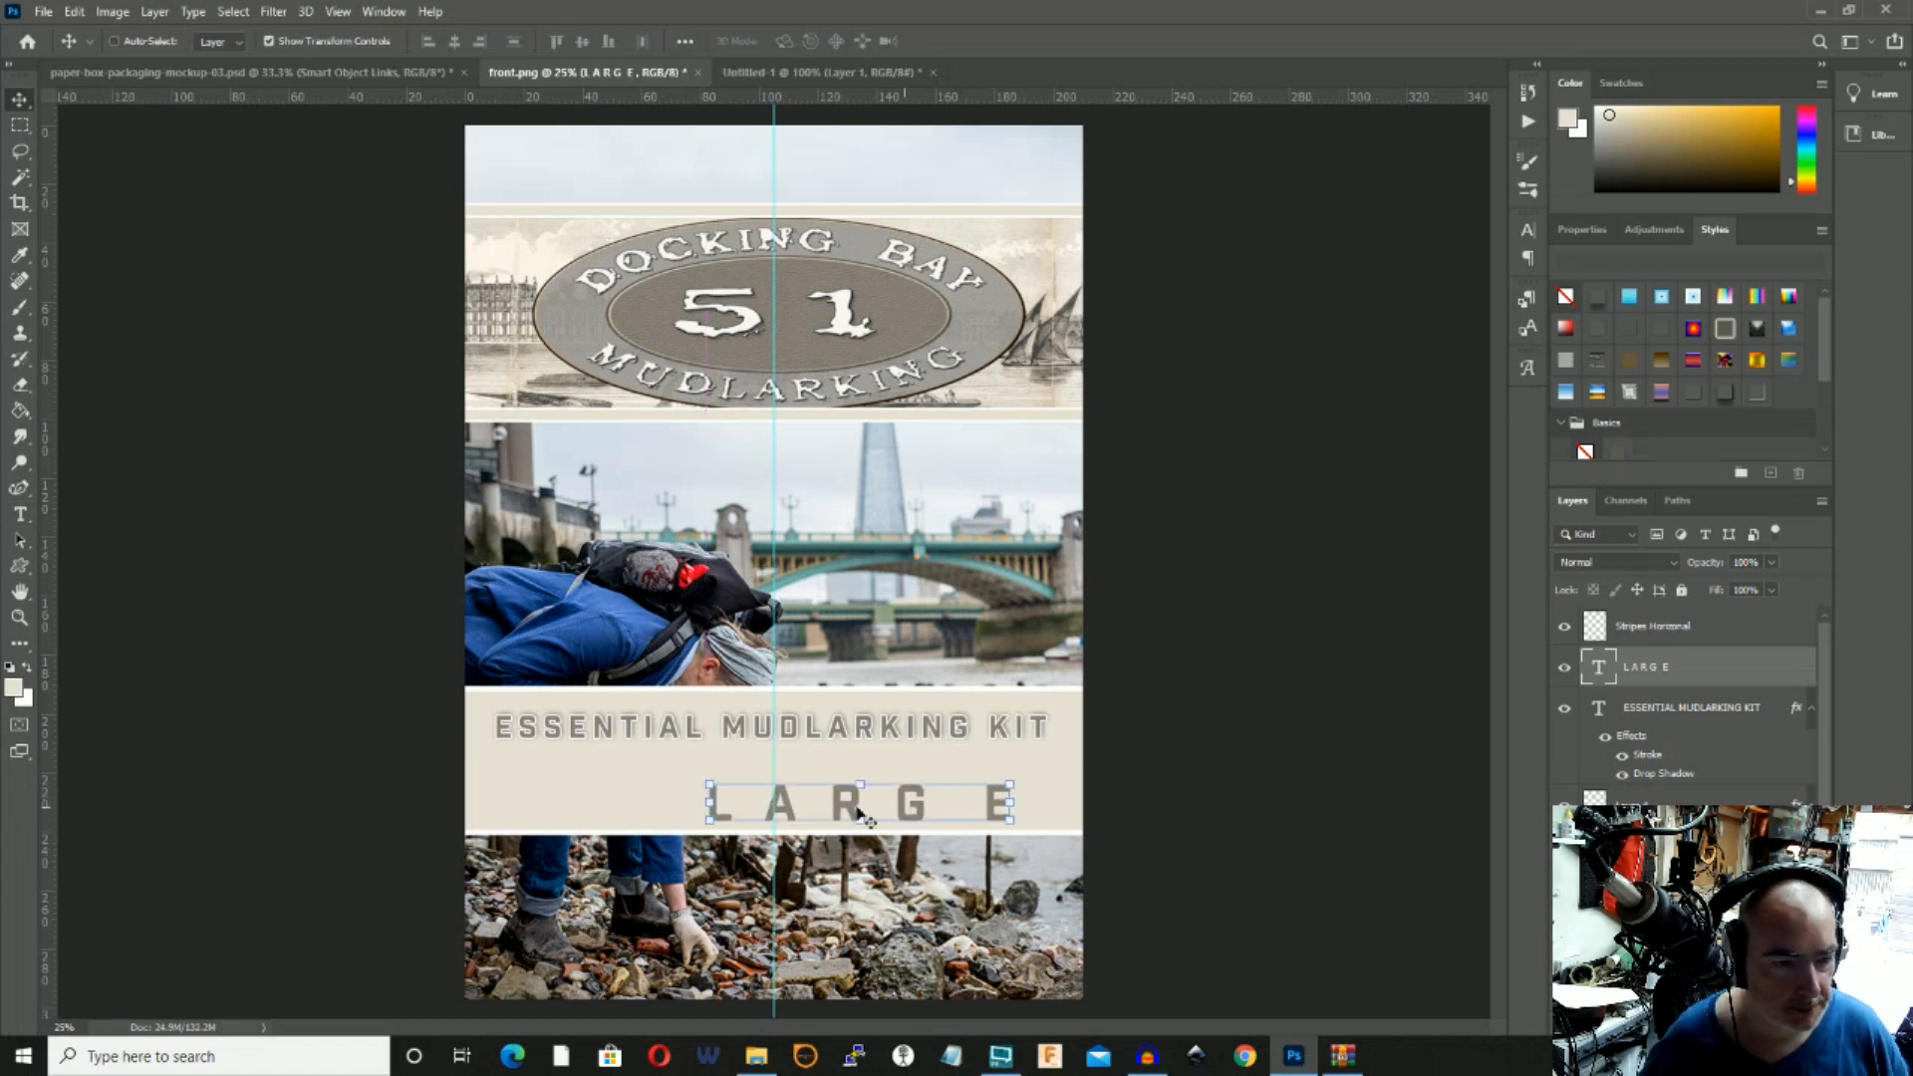
drag(700, 780, 491, 765)
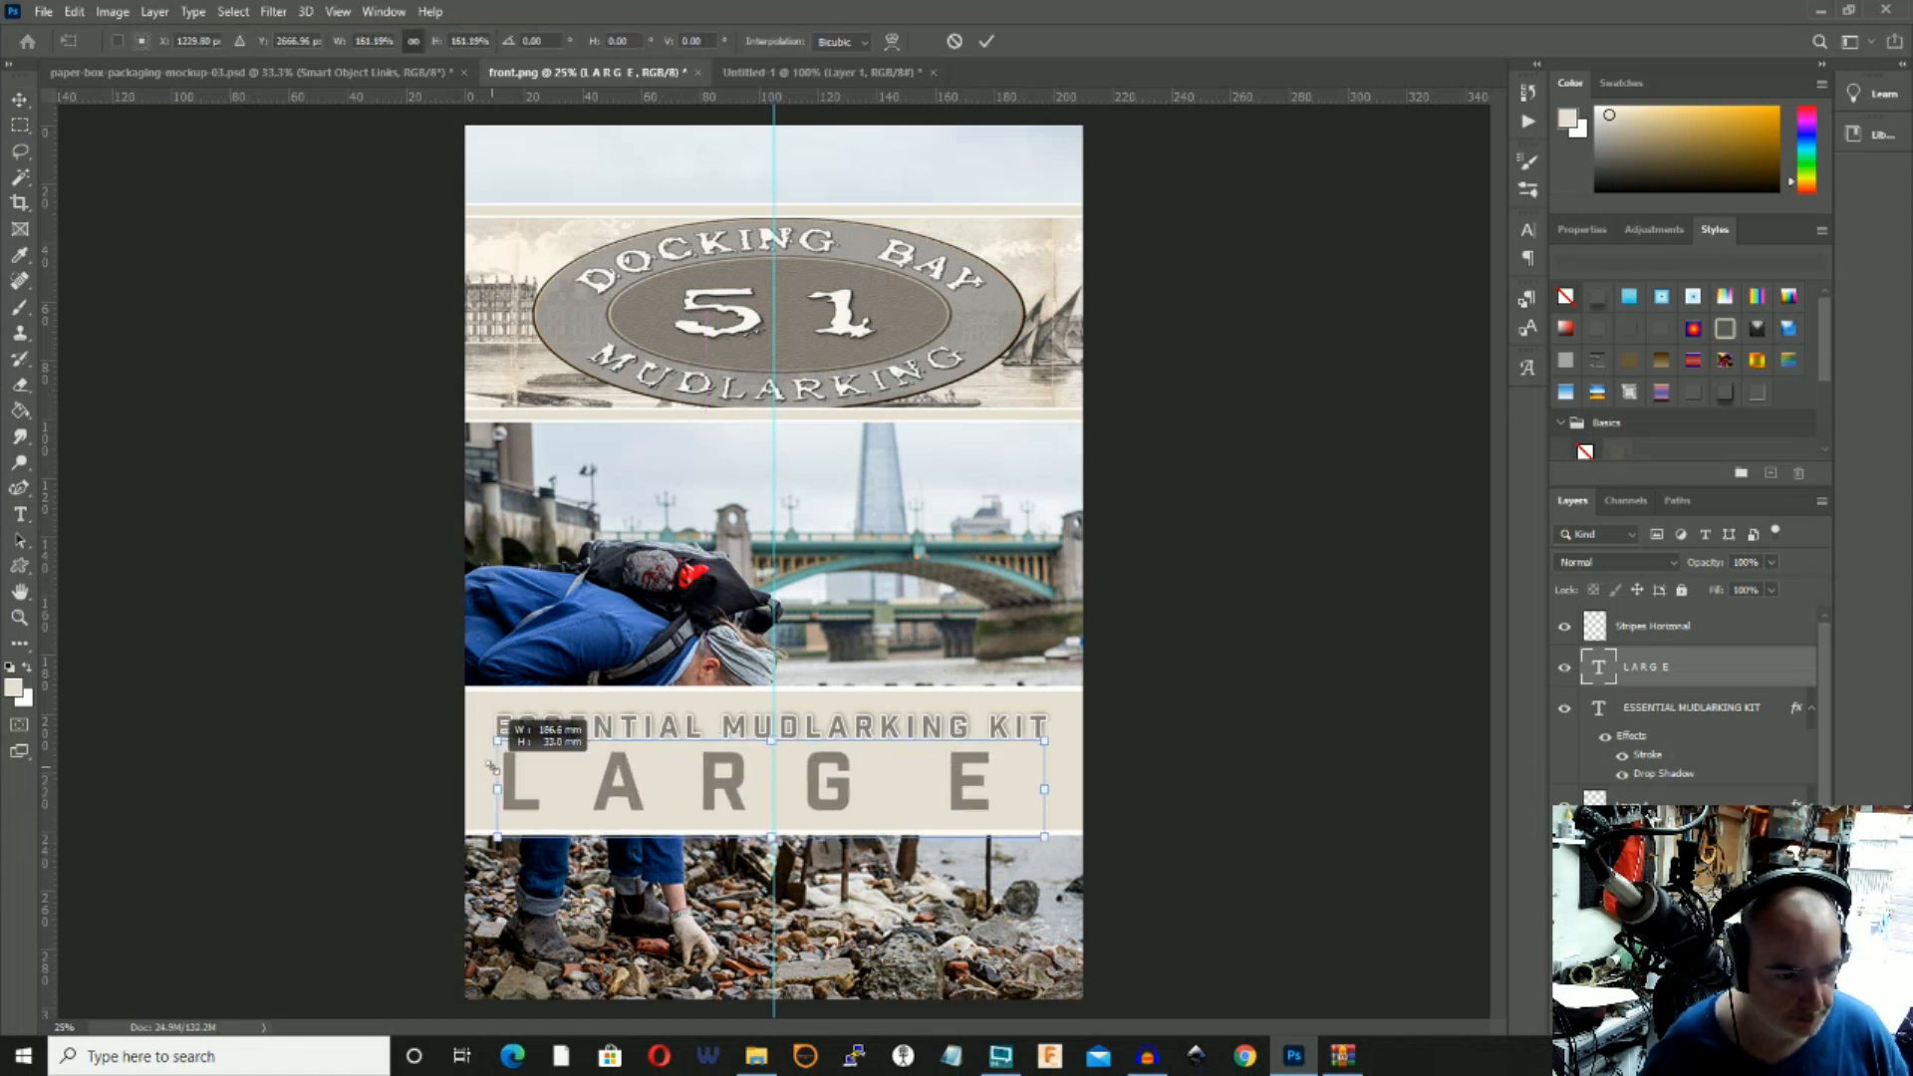
key(Return)
mouse_move(709, 508)
mouse_down()
mouse_move(769, 512)
mouse_move(736, 518)
mouse_up()
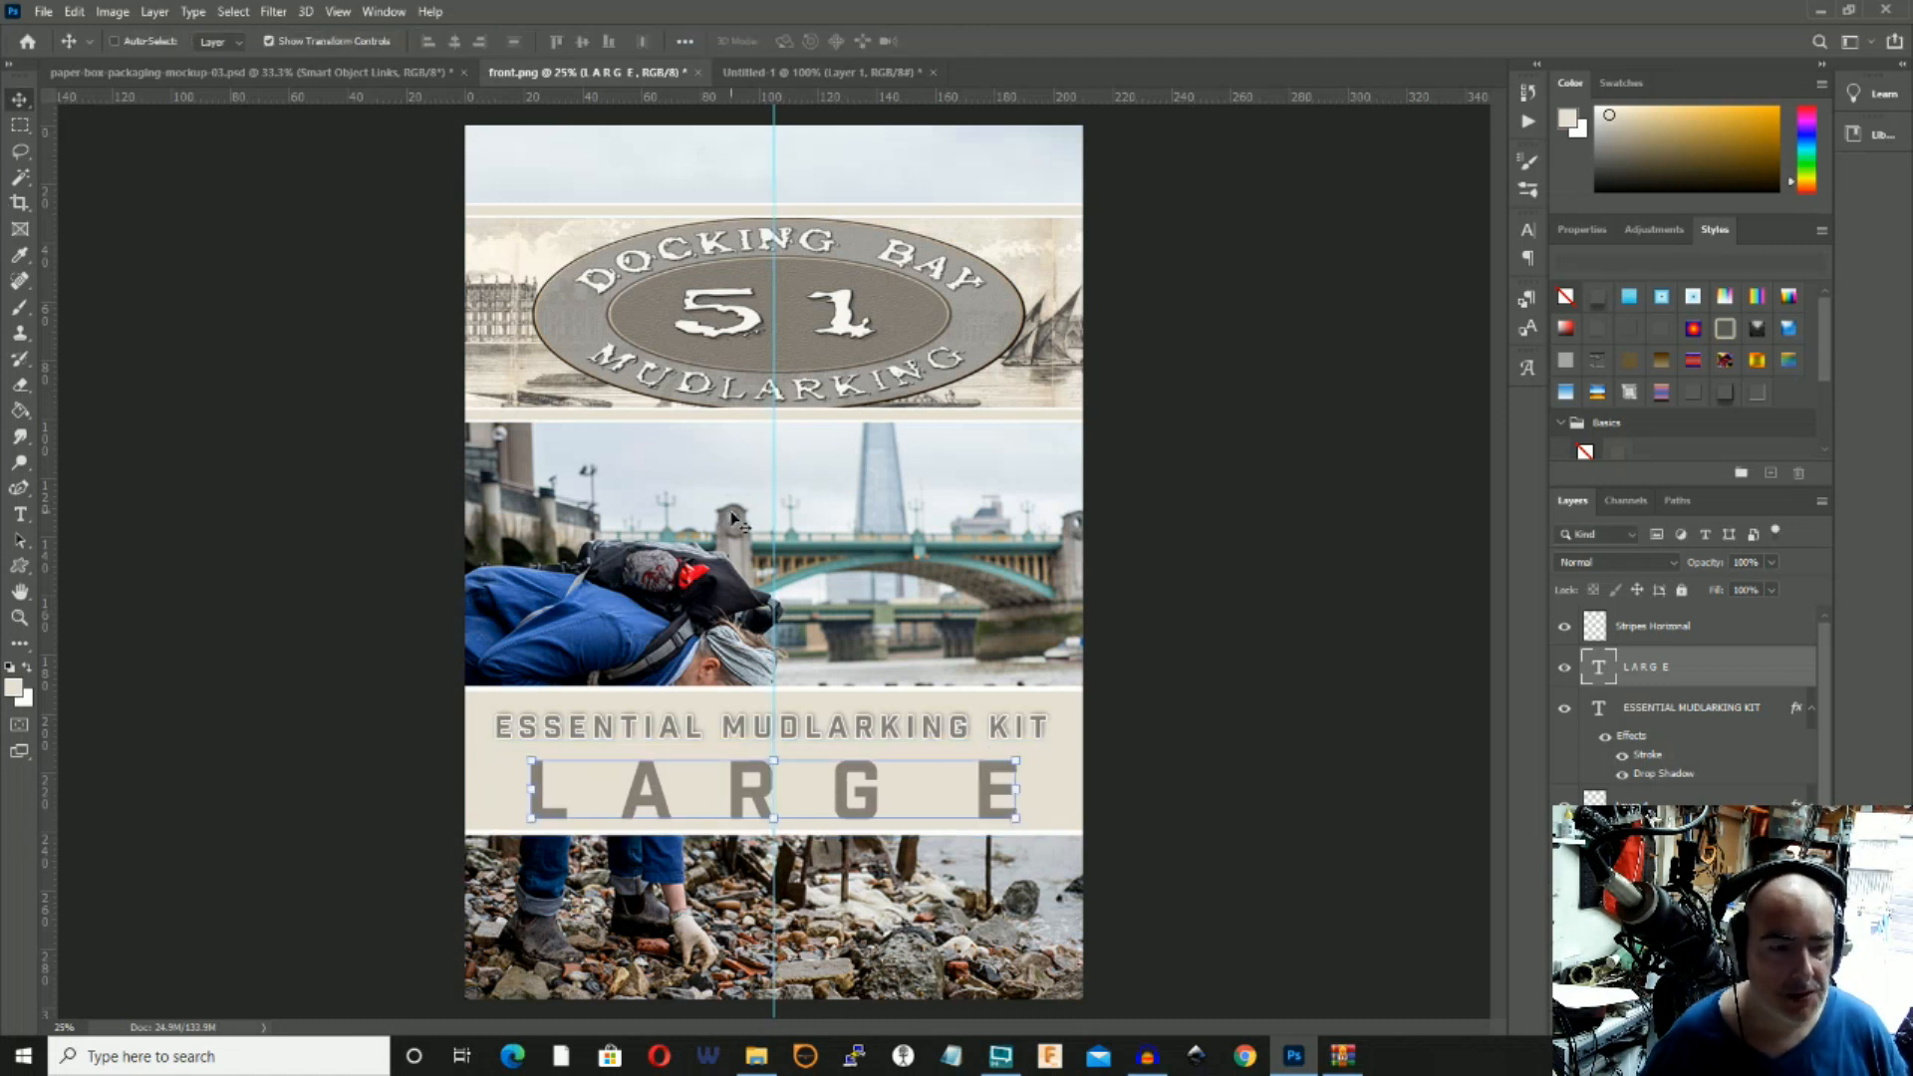
key(Up)
key(Up)
Select the kit title layer and look through the style presets and their options for a way to reuse its style.
click(161, 14)
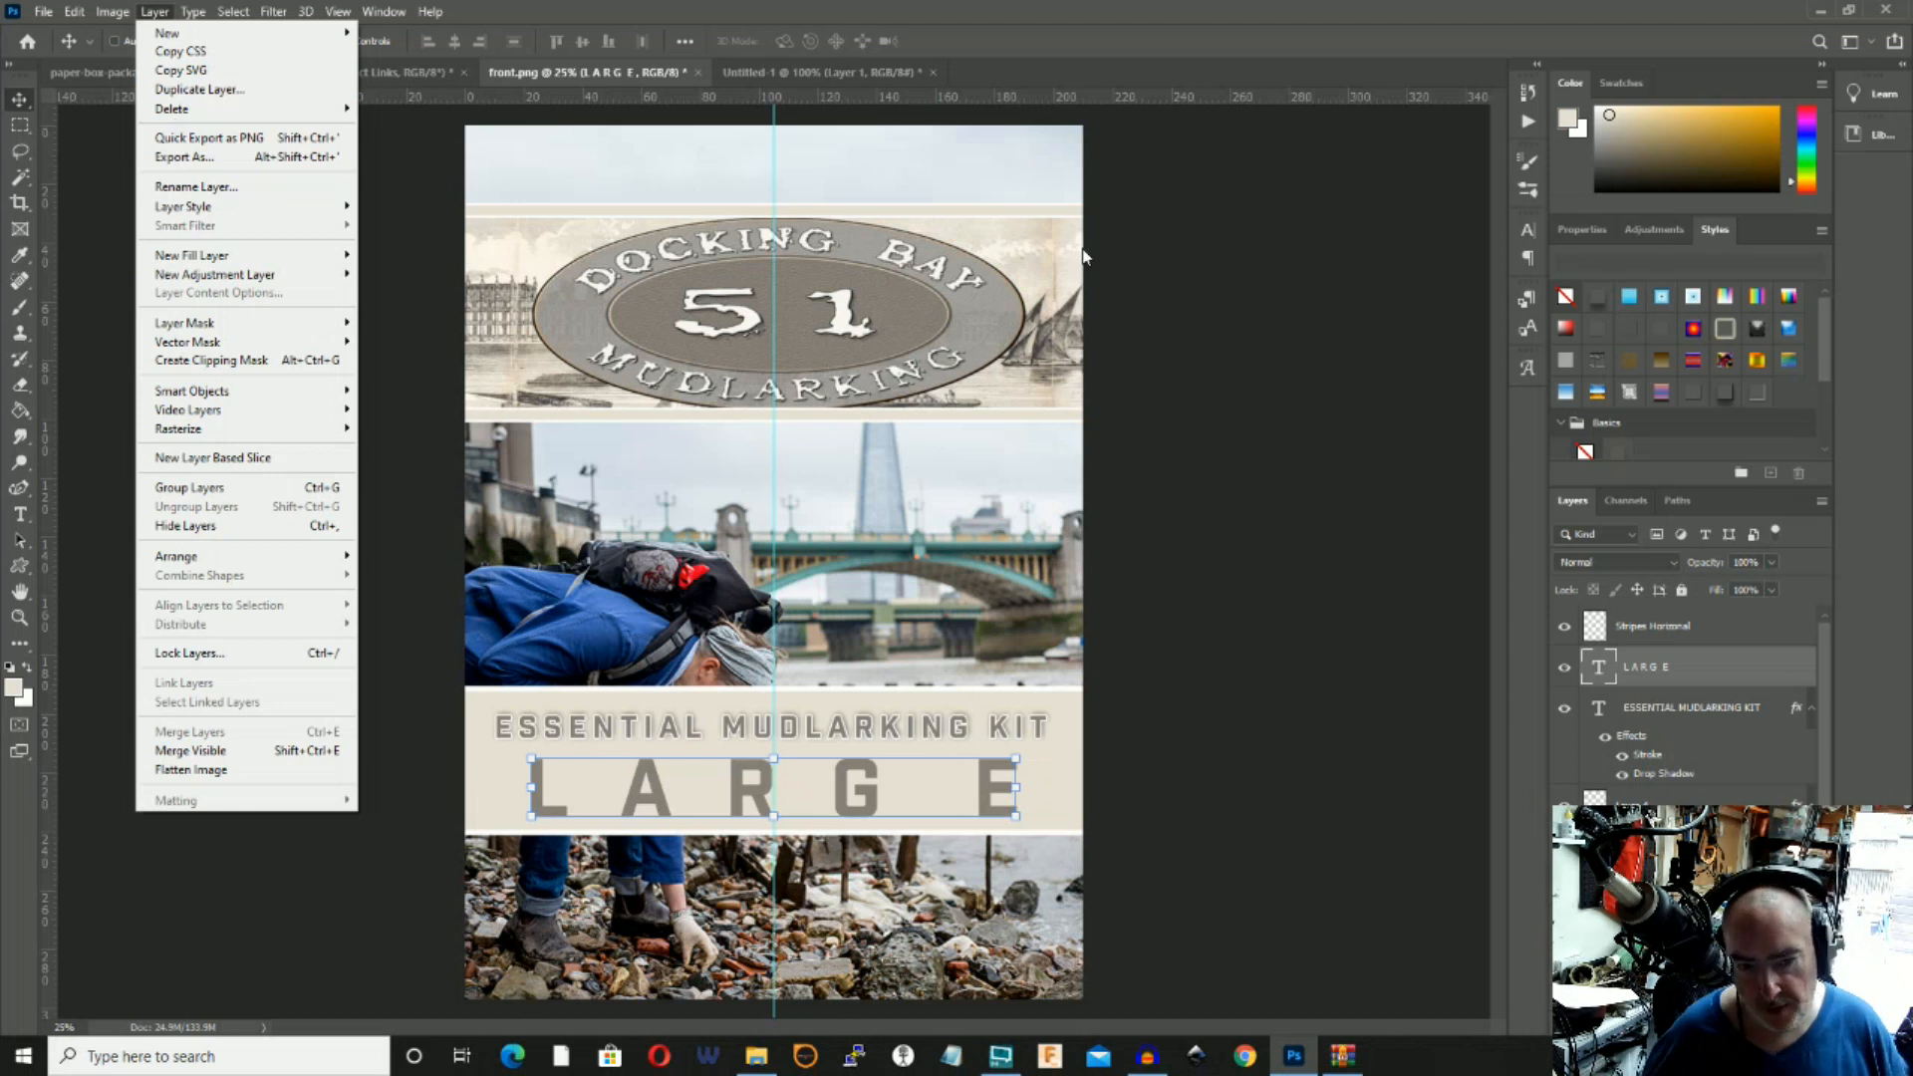
click(1036, 137)
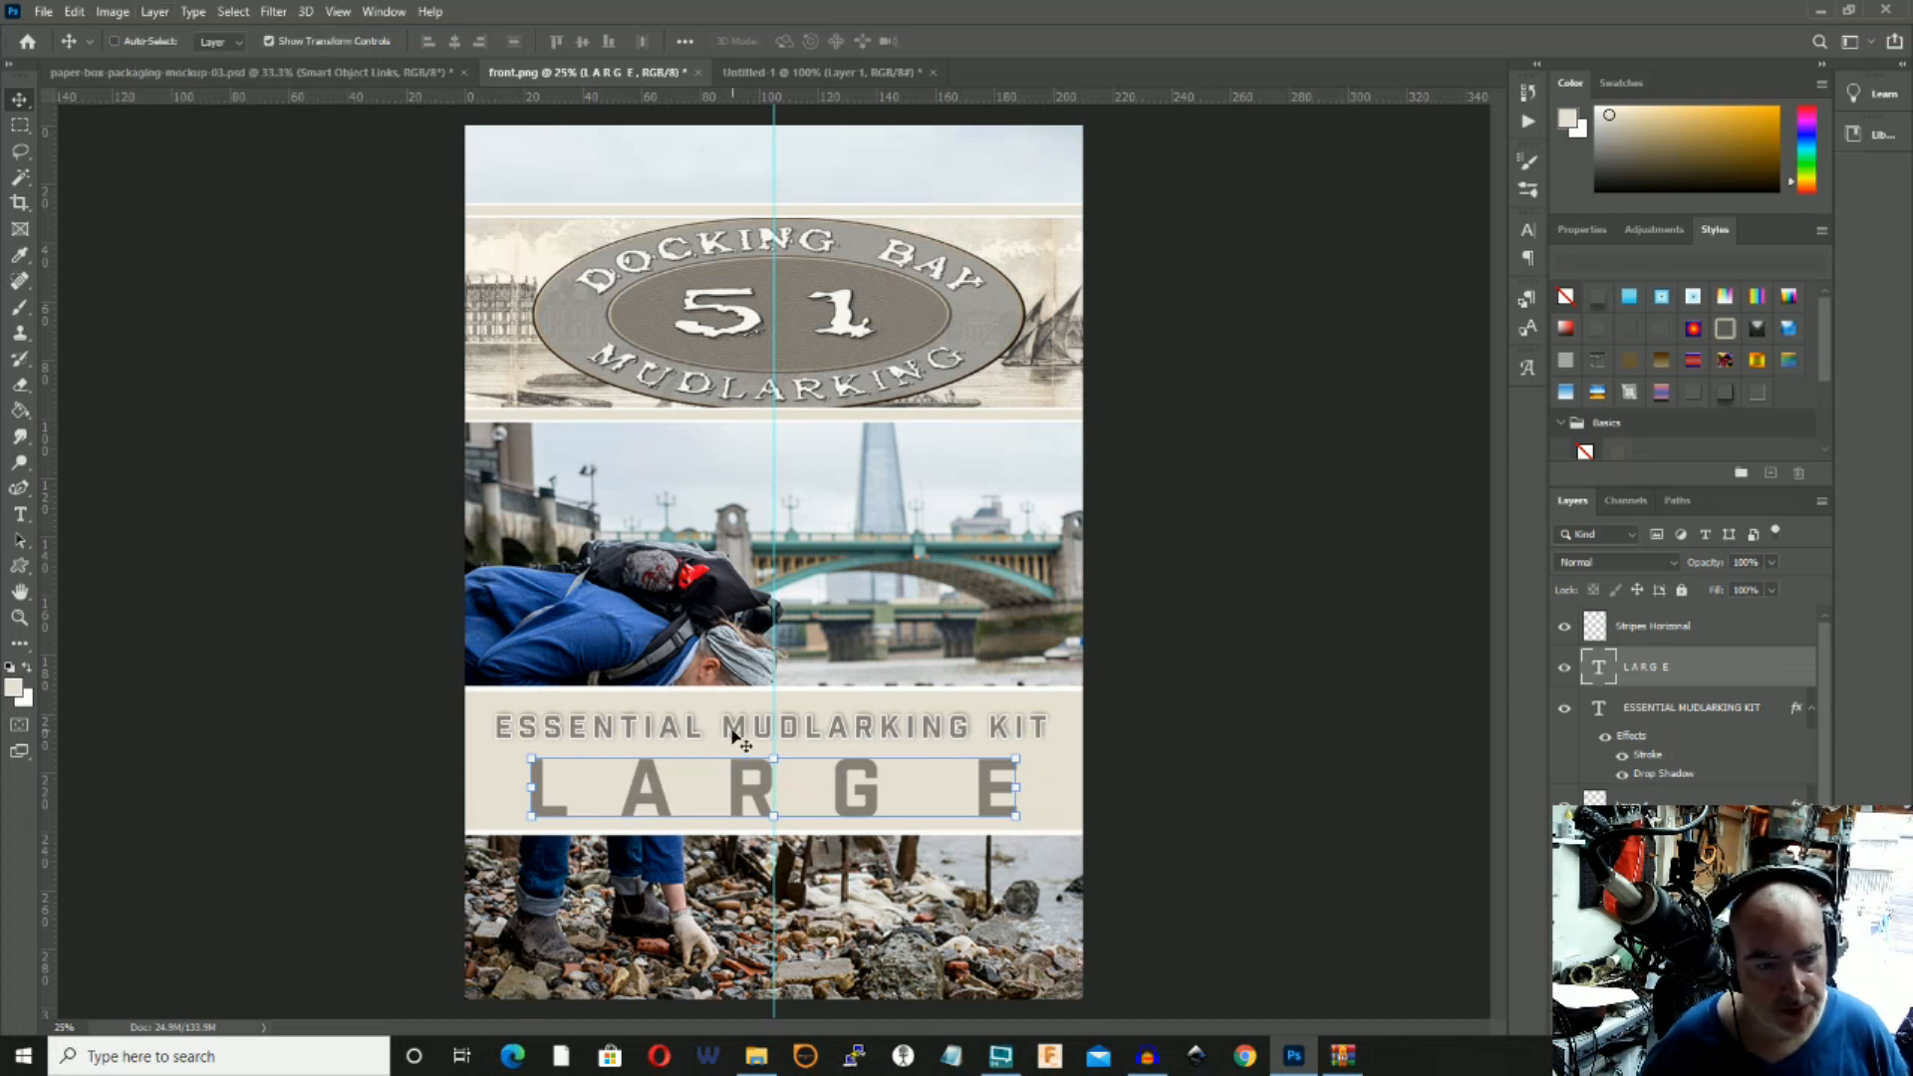
right_click(732, 737)
click(782, 747)
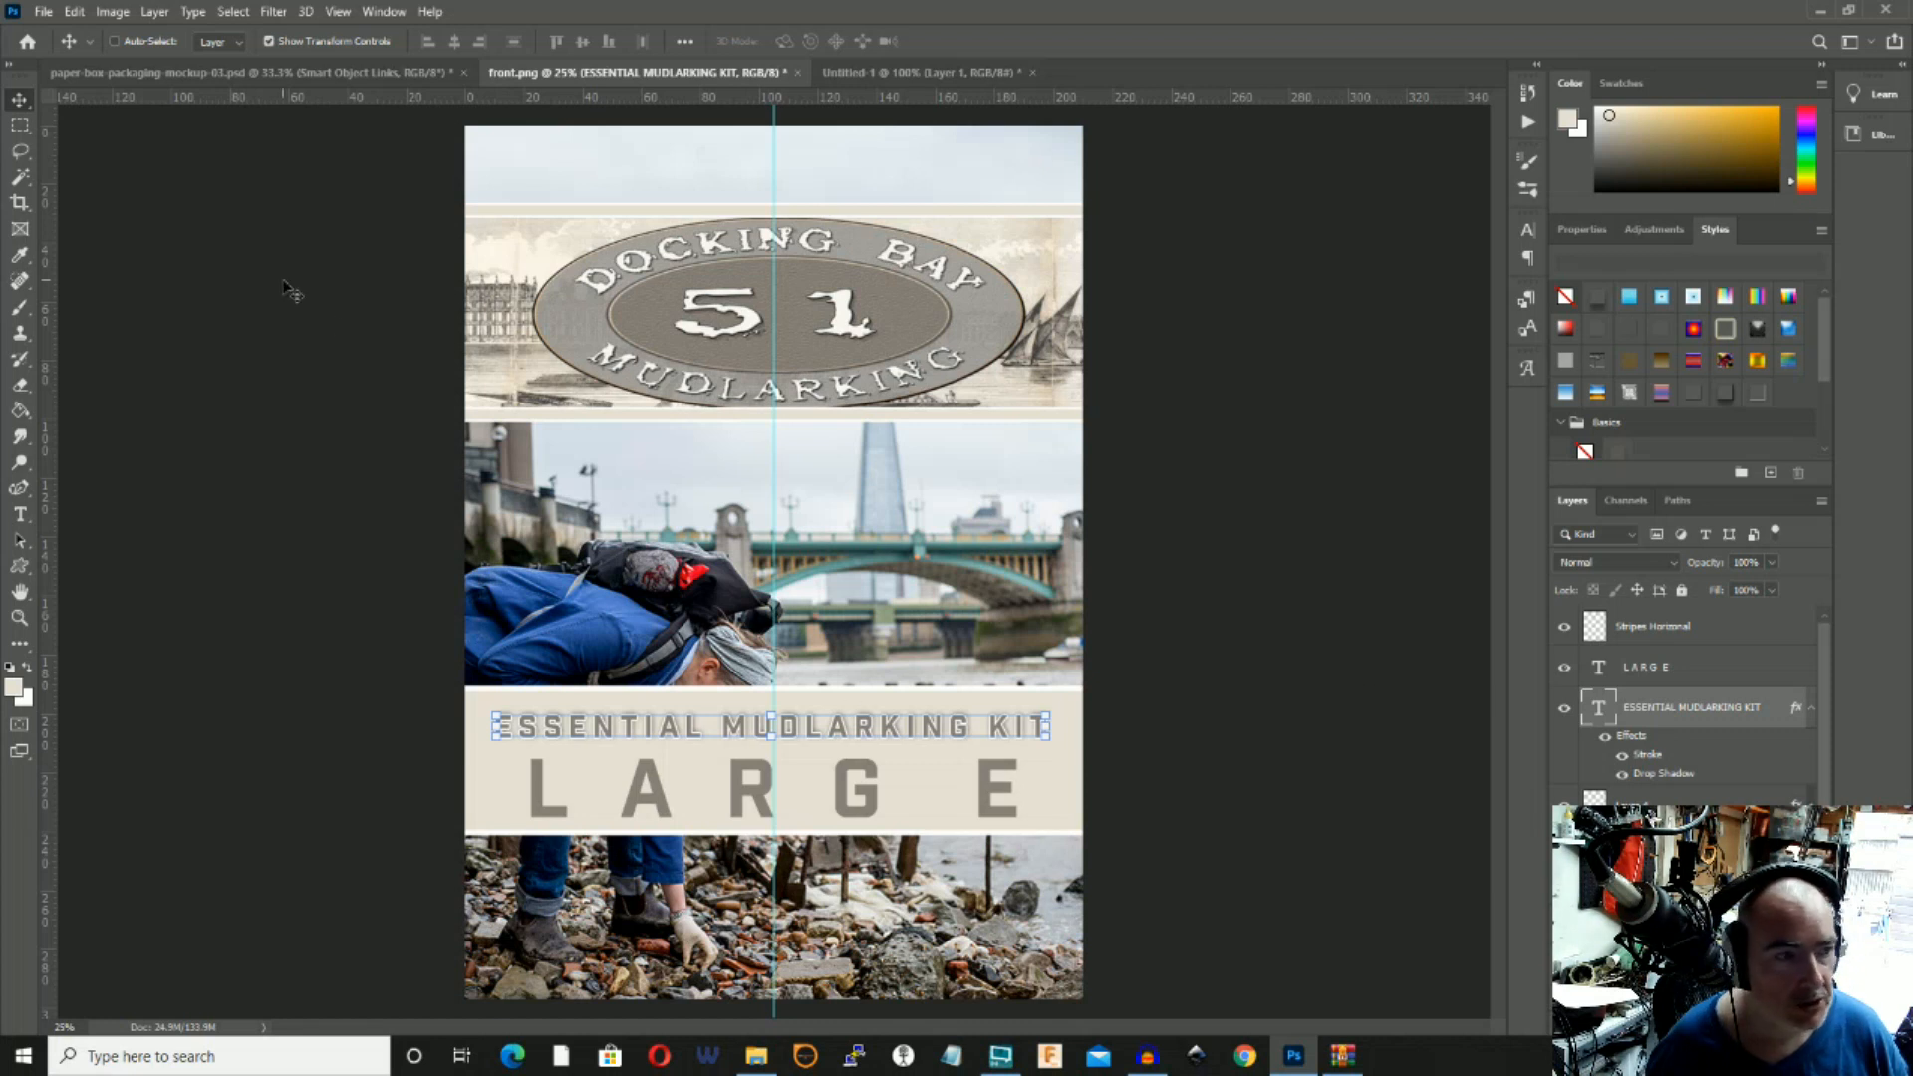
click(20, 124)
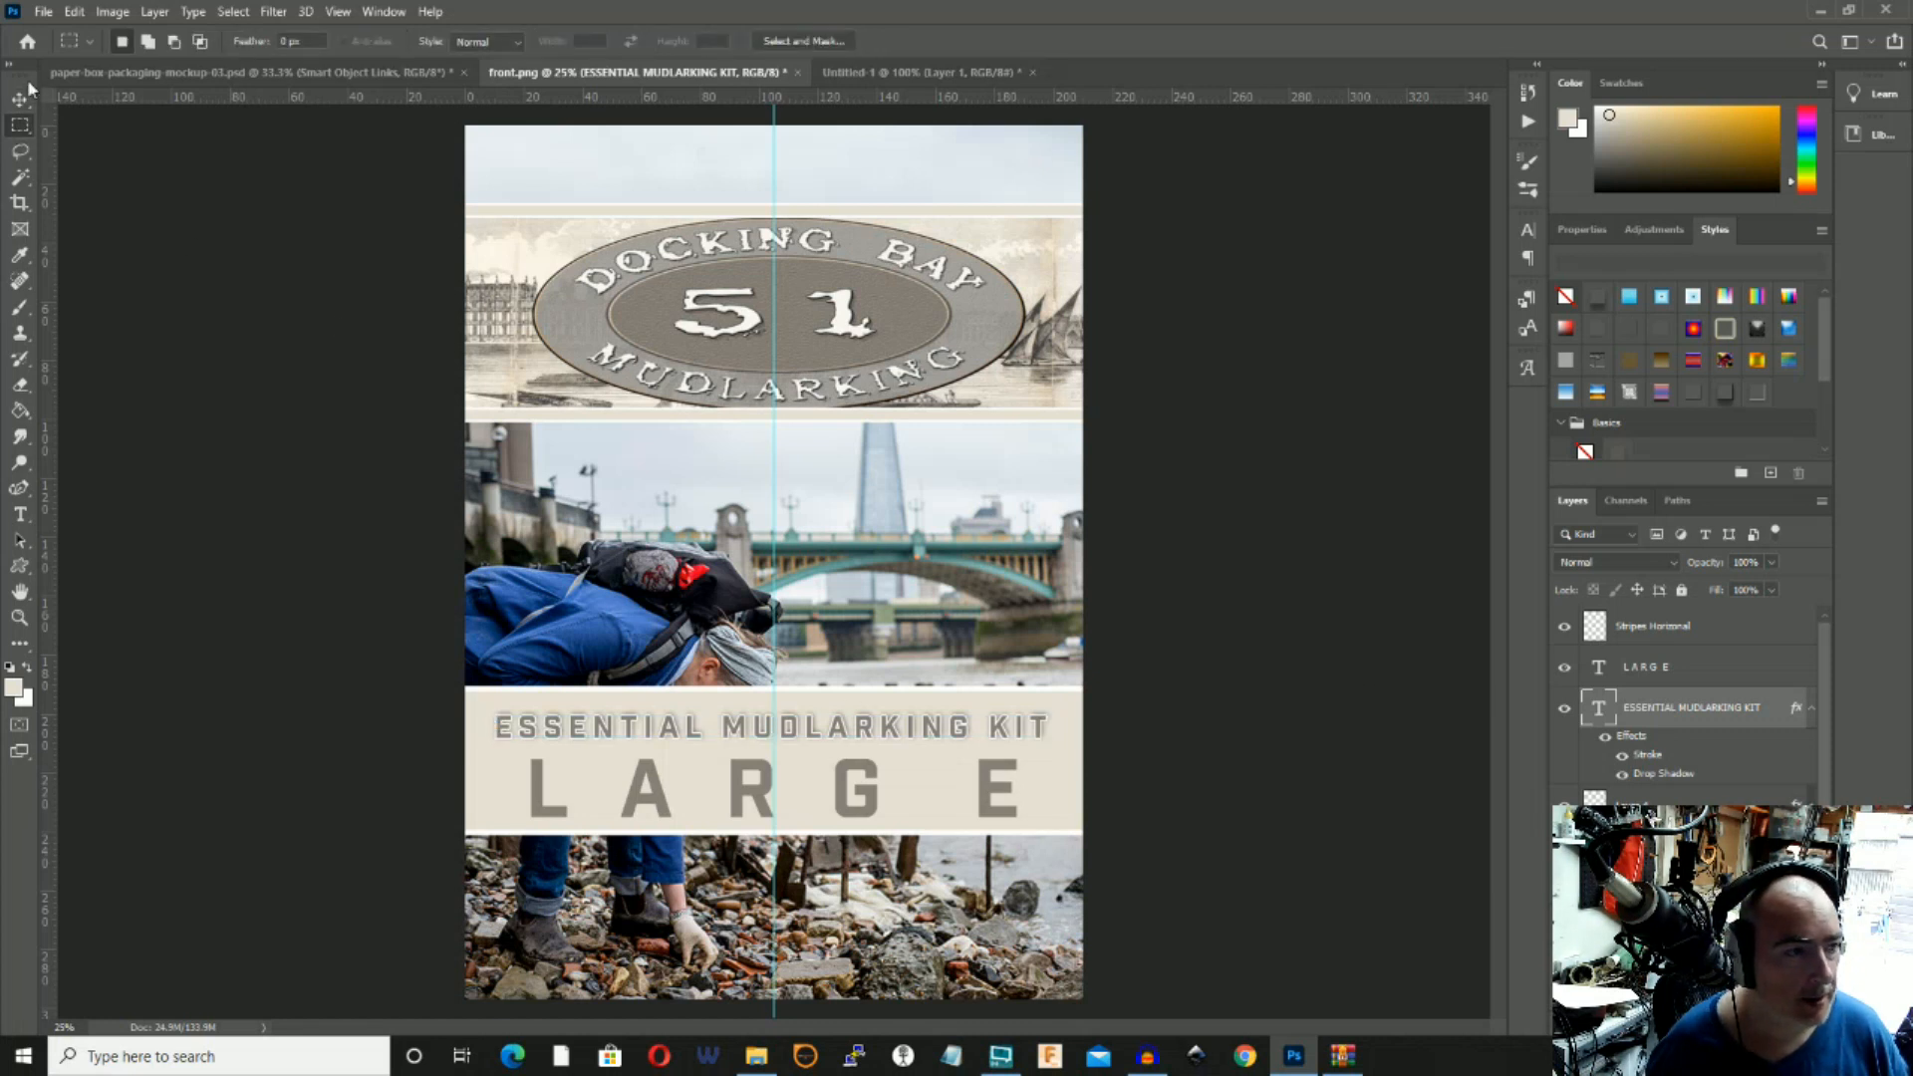
click(21, 97)
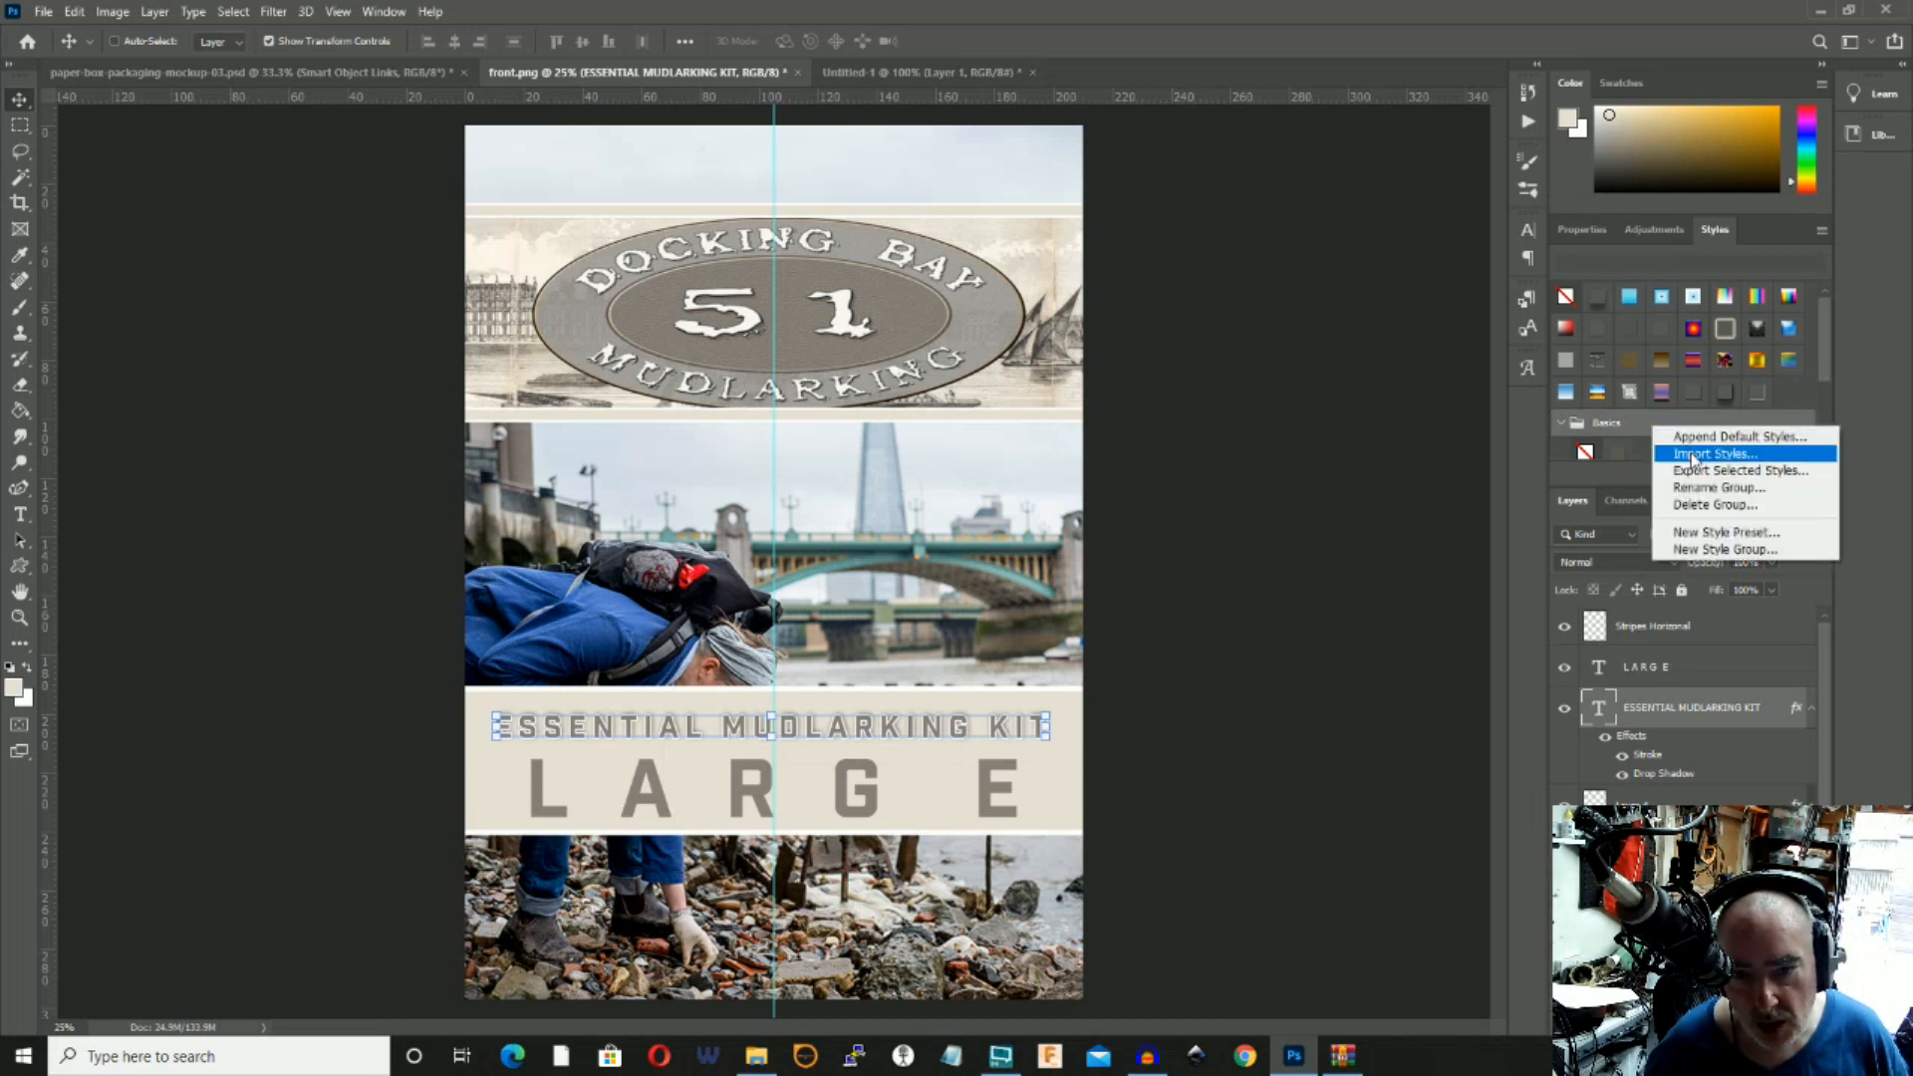
click(1787, 388)
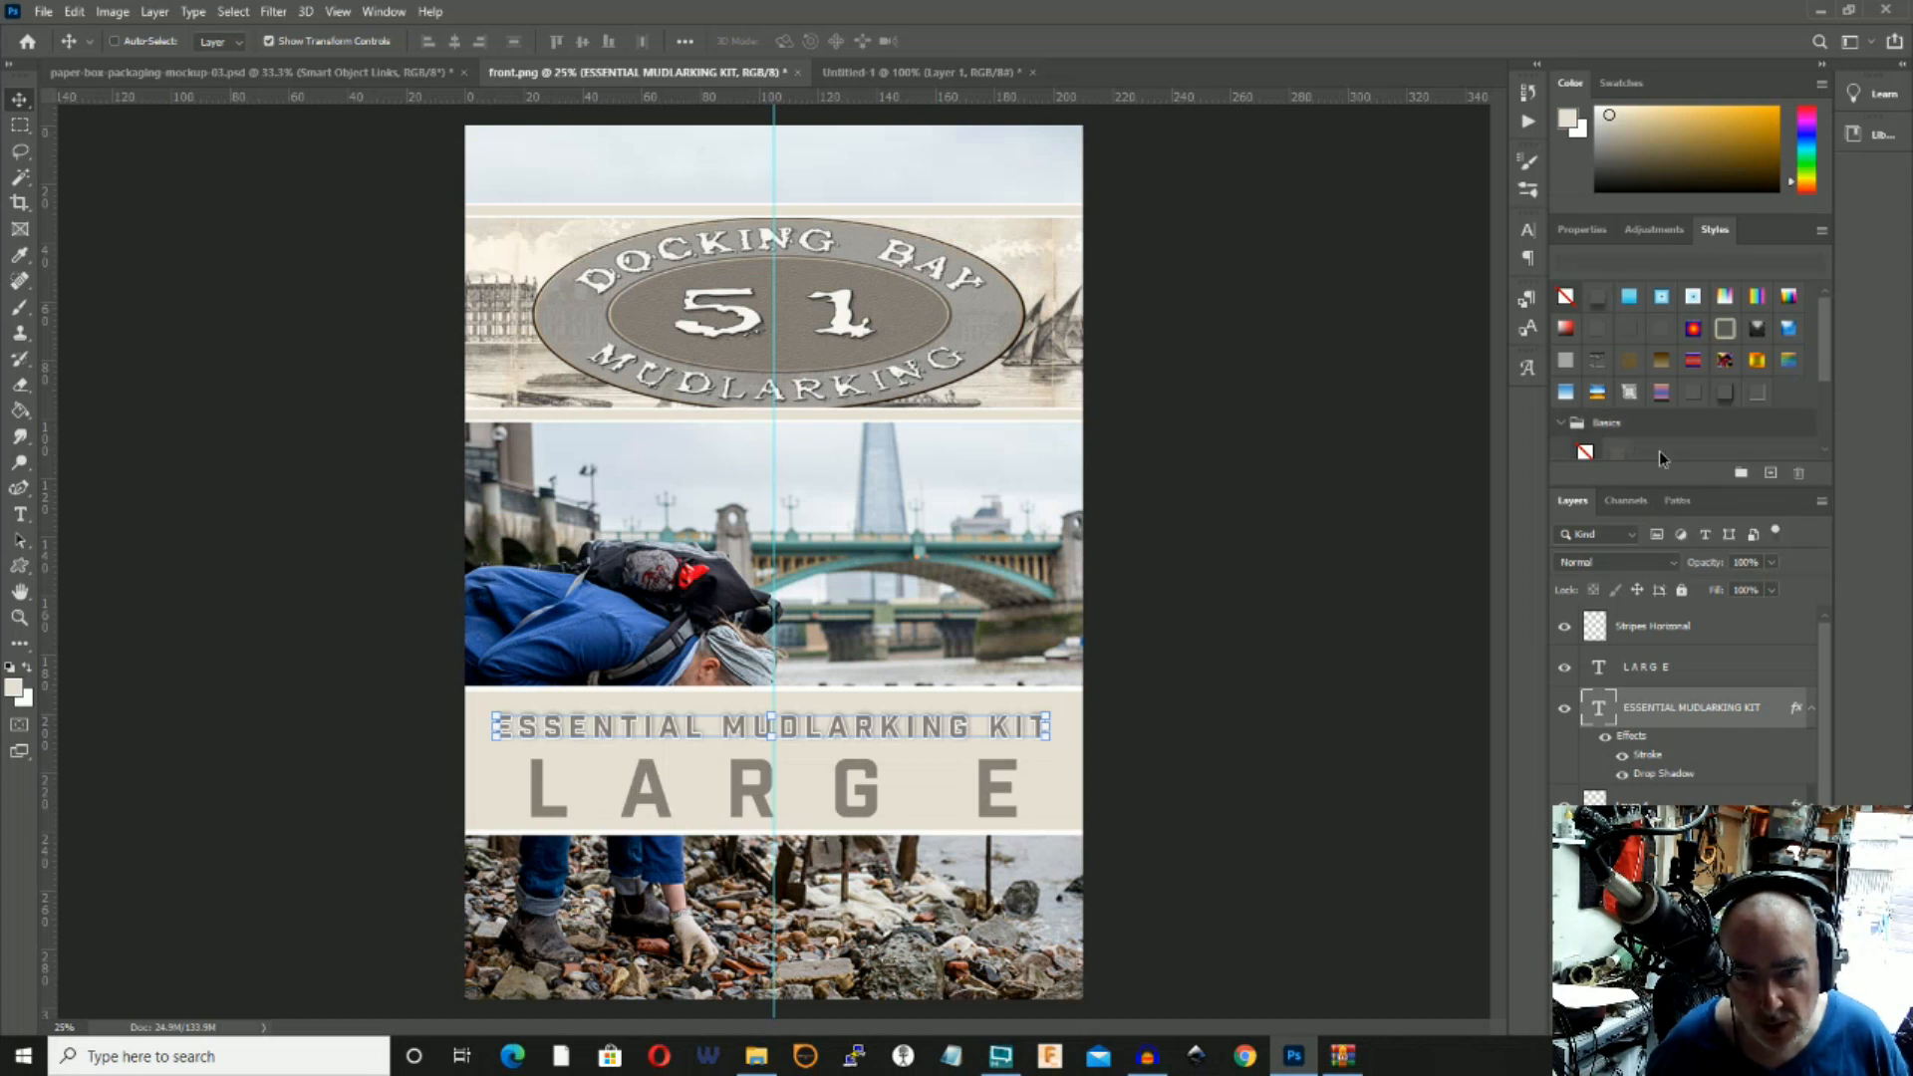
scroll(1662, 453, down, 1)
scroll(1674, 463, up, 1)
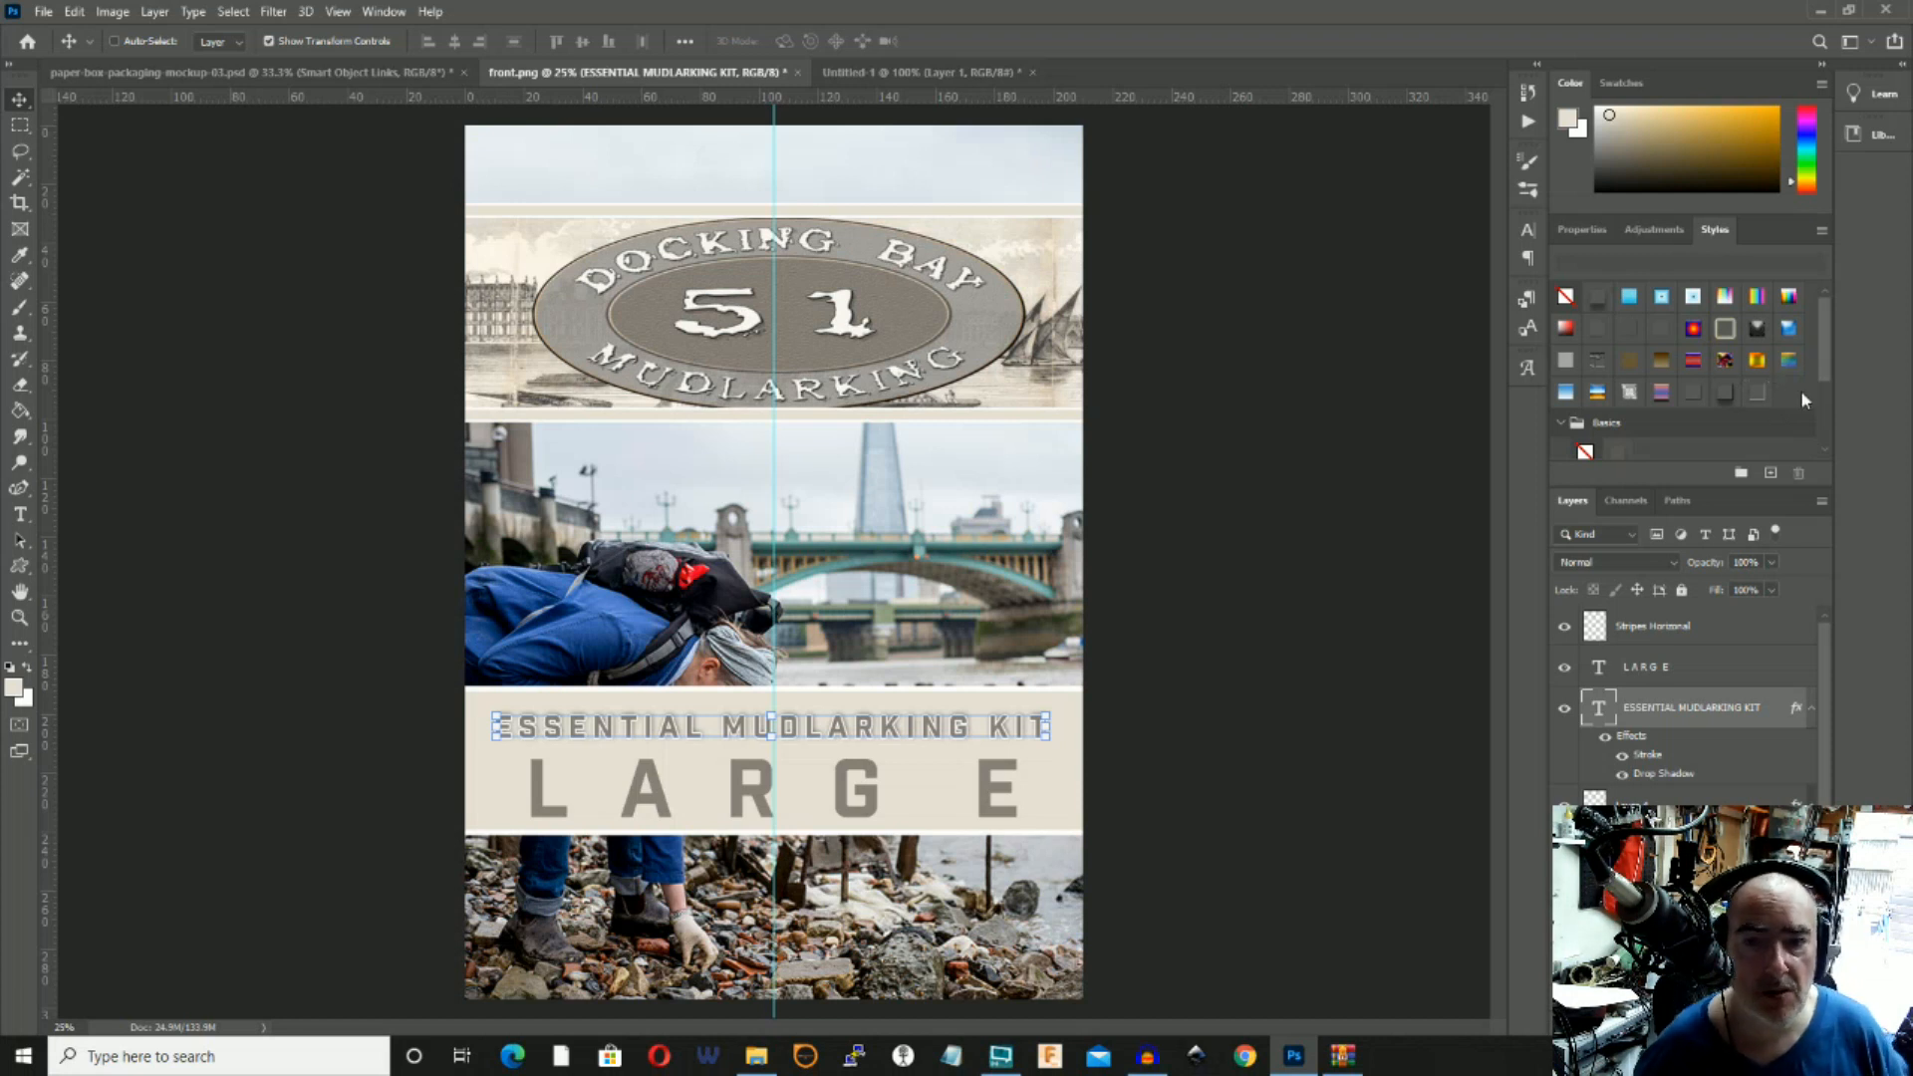
mouse_move(1827, 343)
mouse_down()
mouse_move(1828, 408)
mouse_move(1813, 320)
mouse_up()
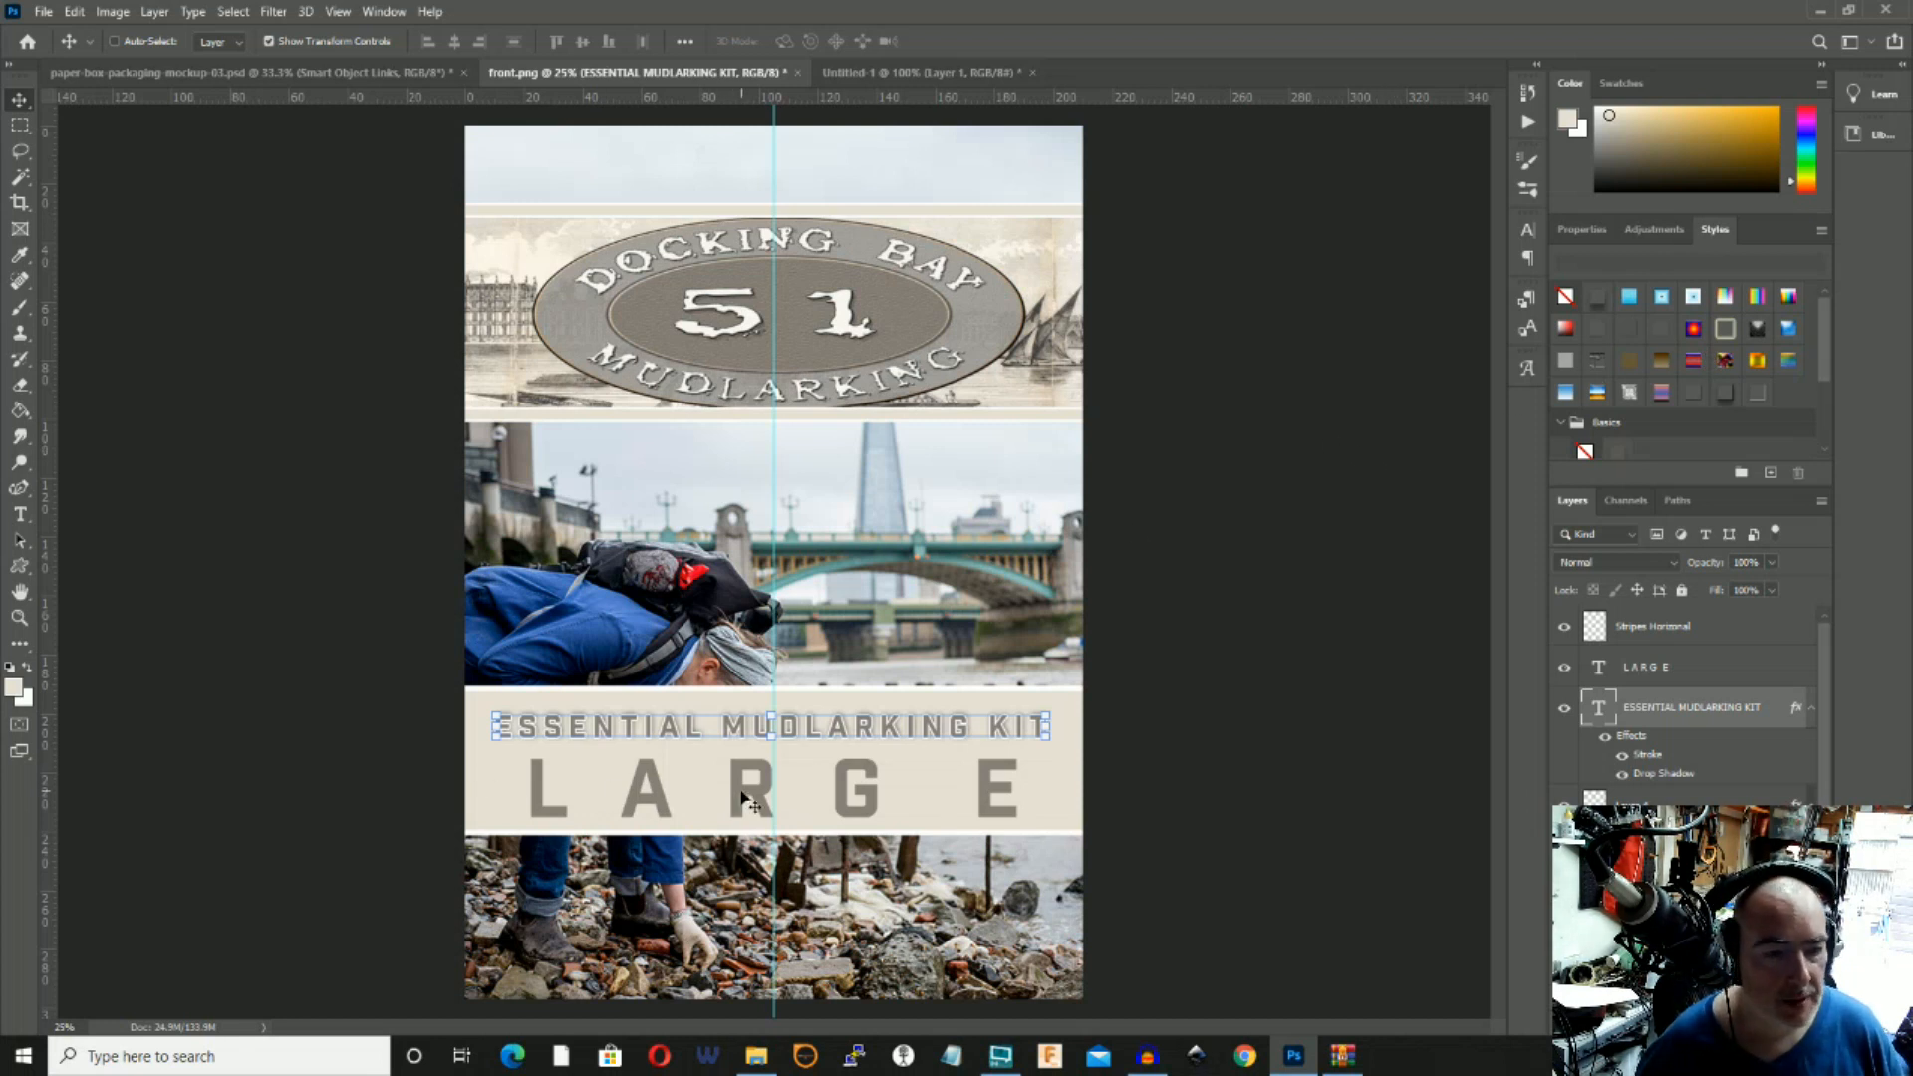
click(154, 11)
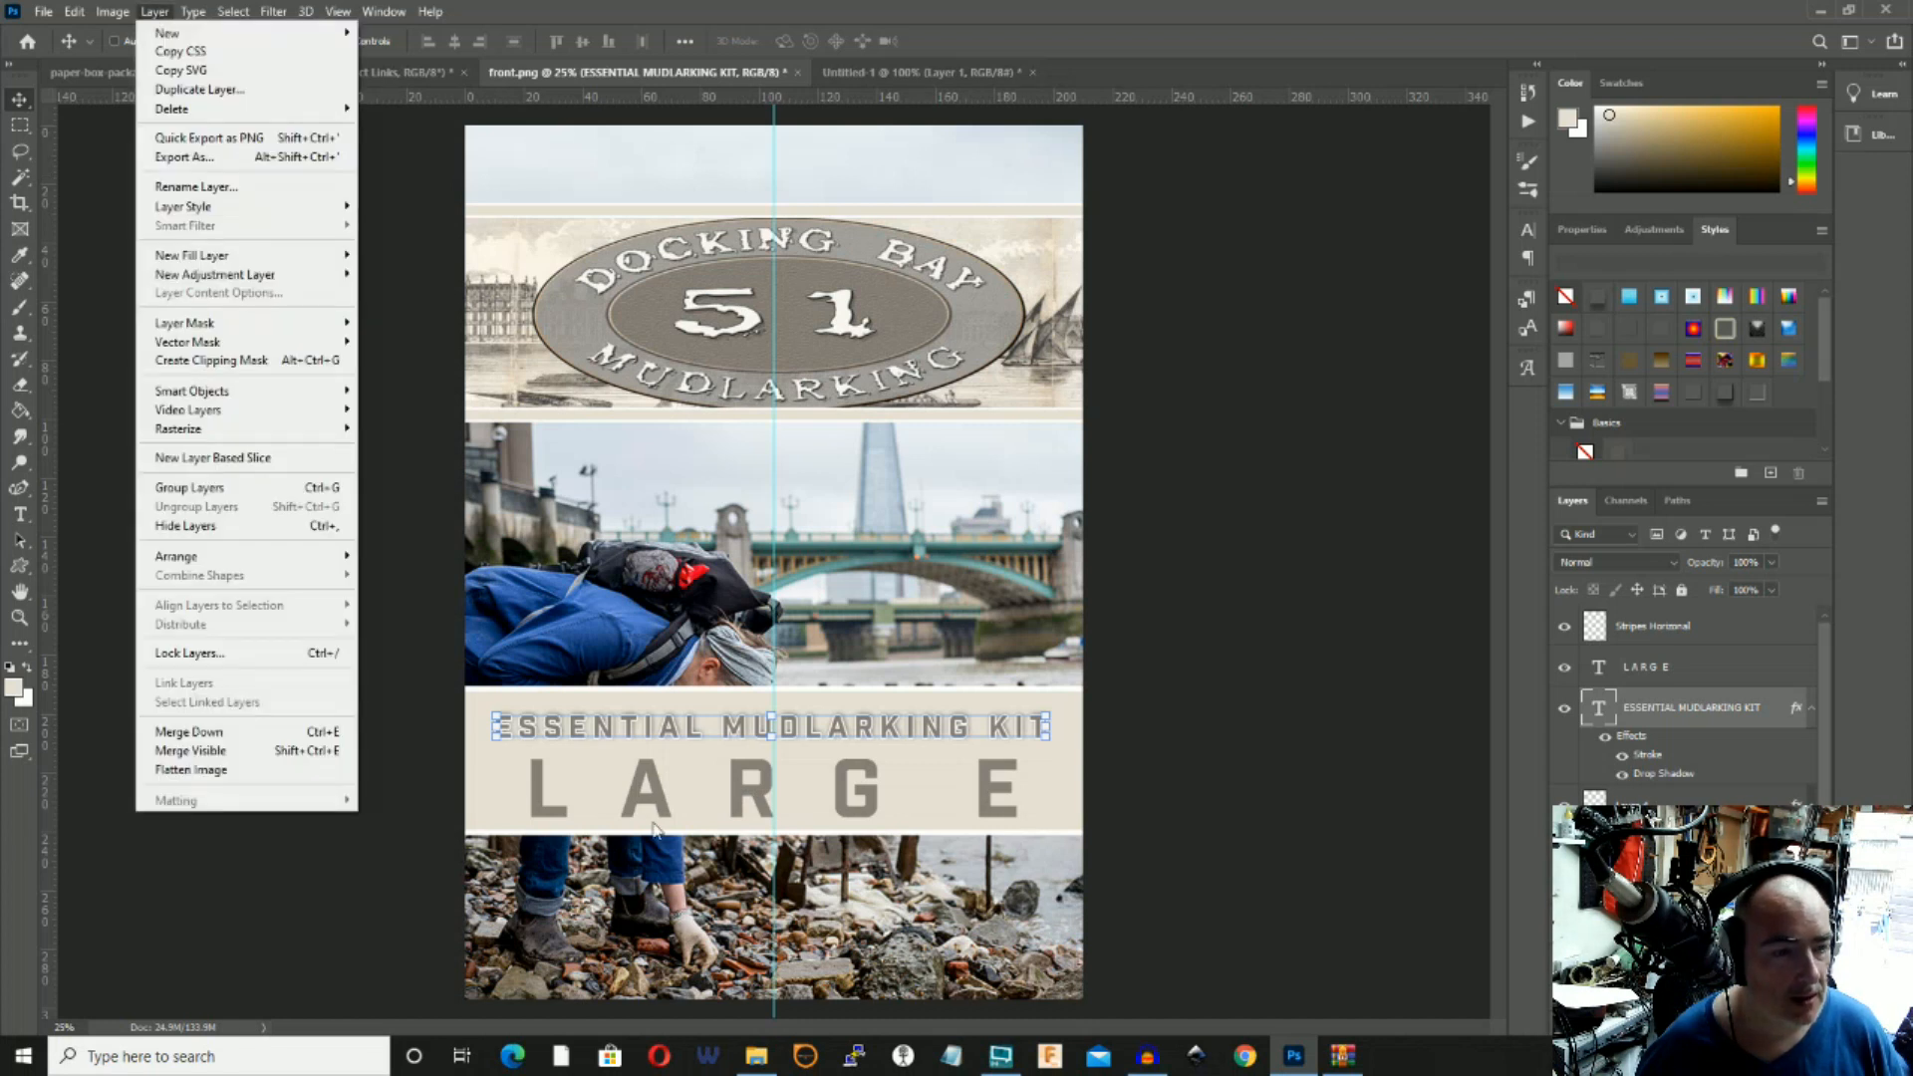
Apply a white 6 px outside stroke and a drop shadow to the LARGE text so it matches the kit title.
right_click(658, 807)
click(679, 812)
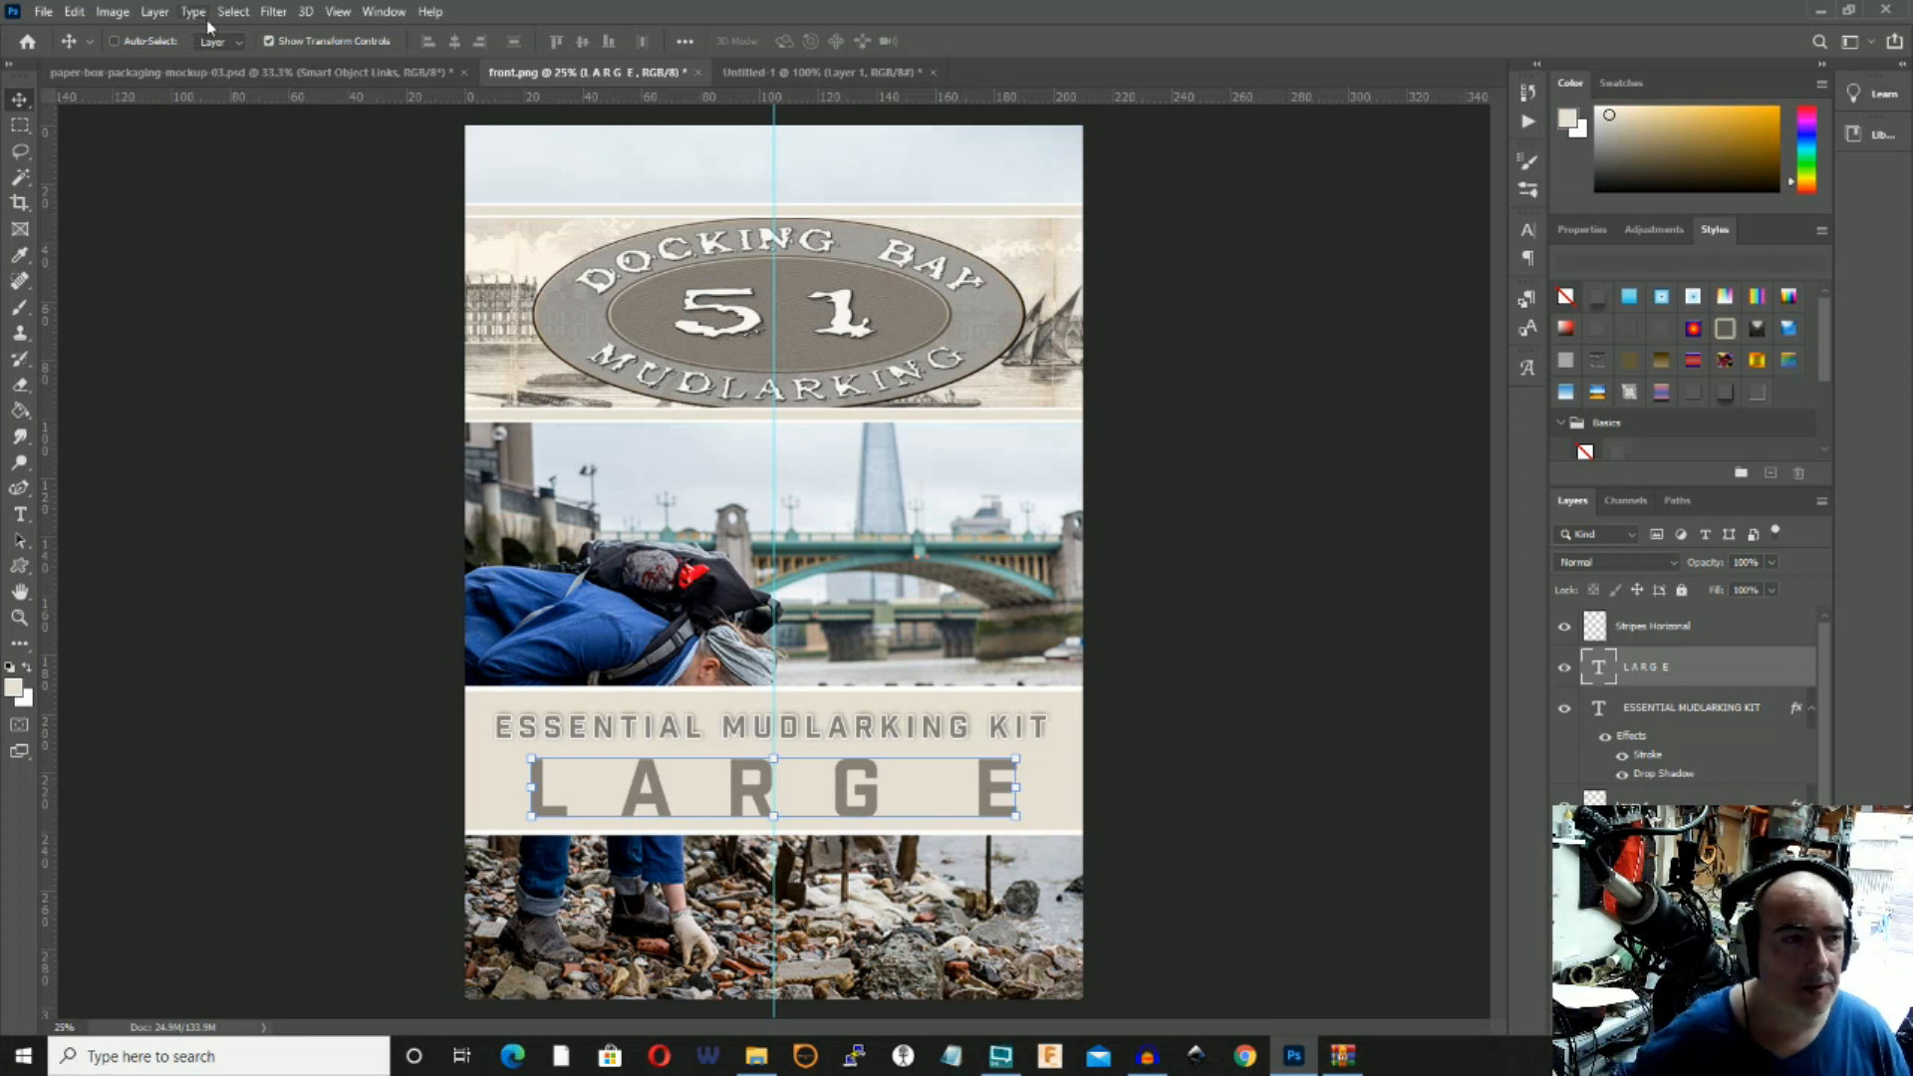
click(168, 12)
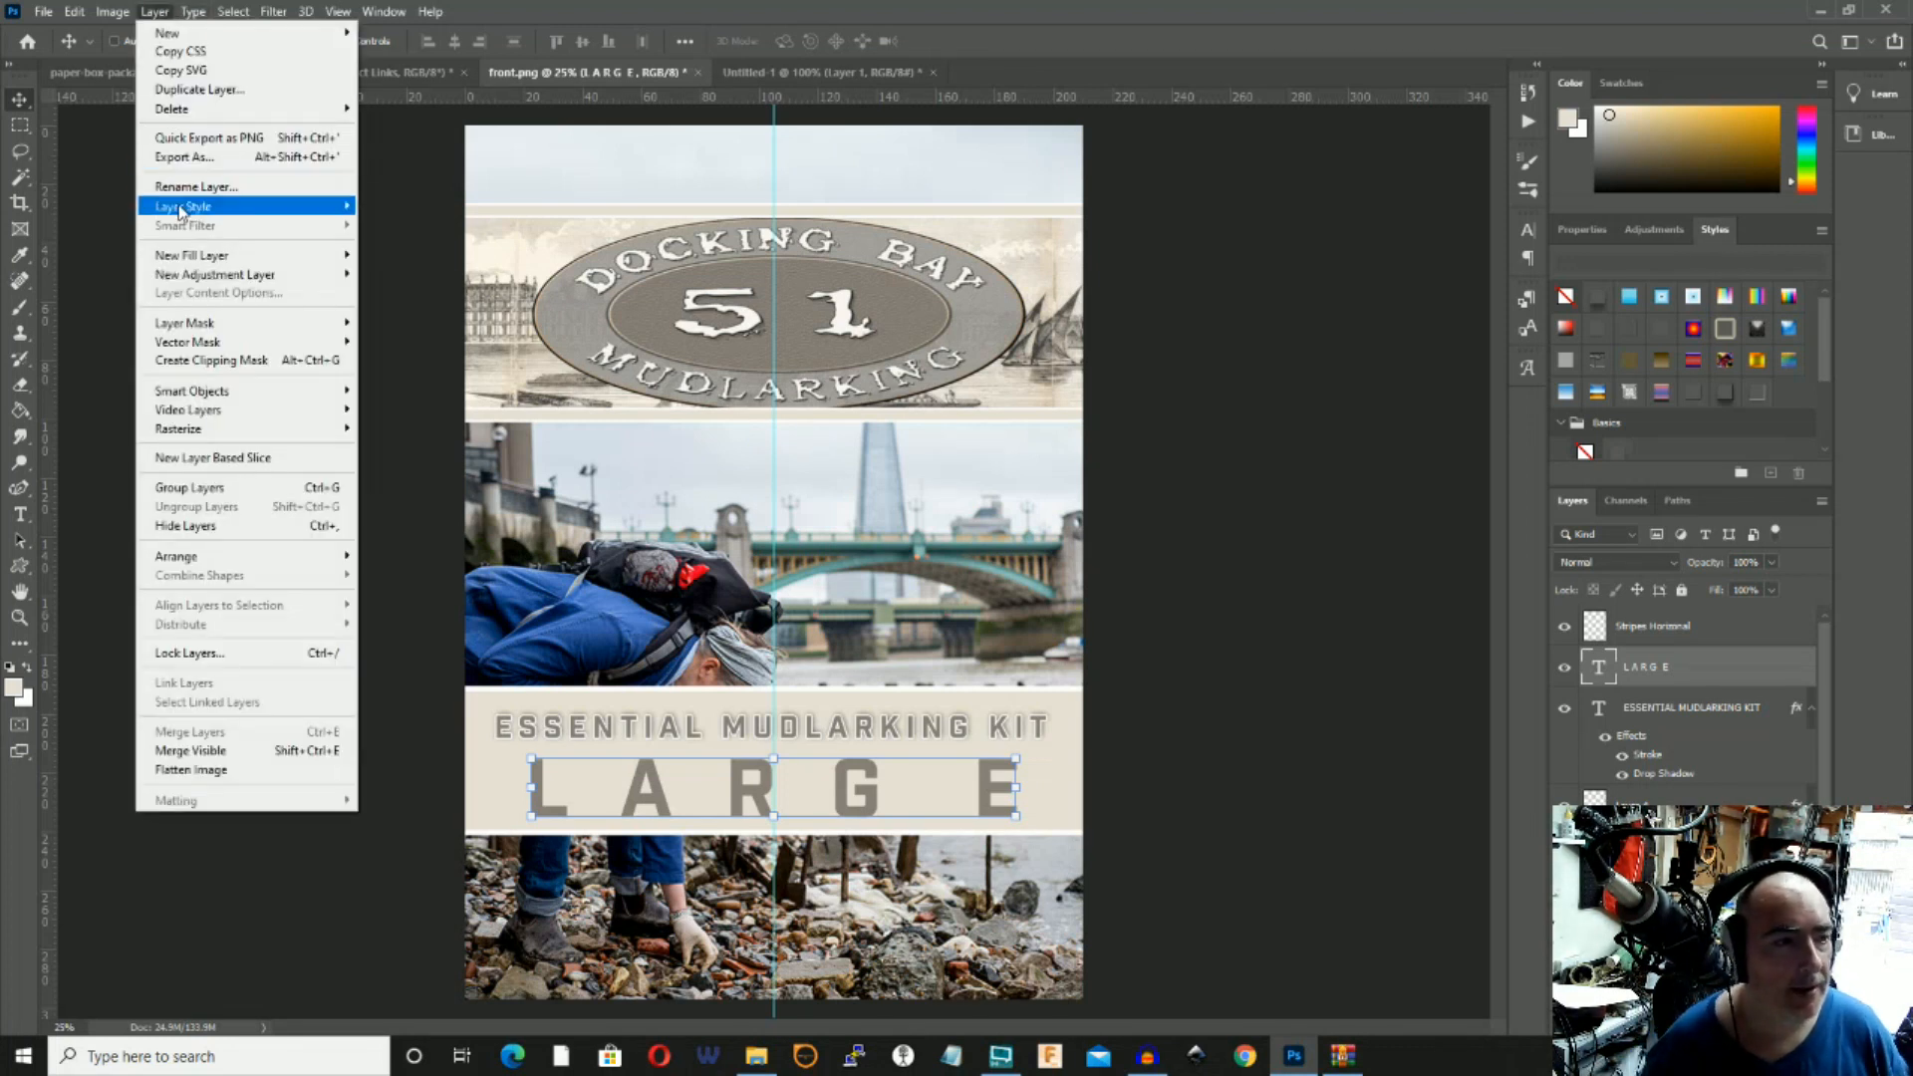
mouse_move(183, 207)
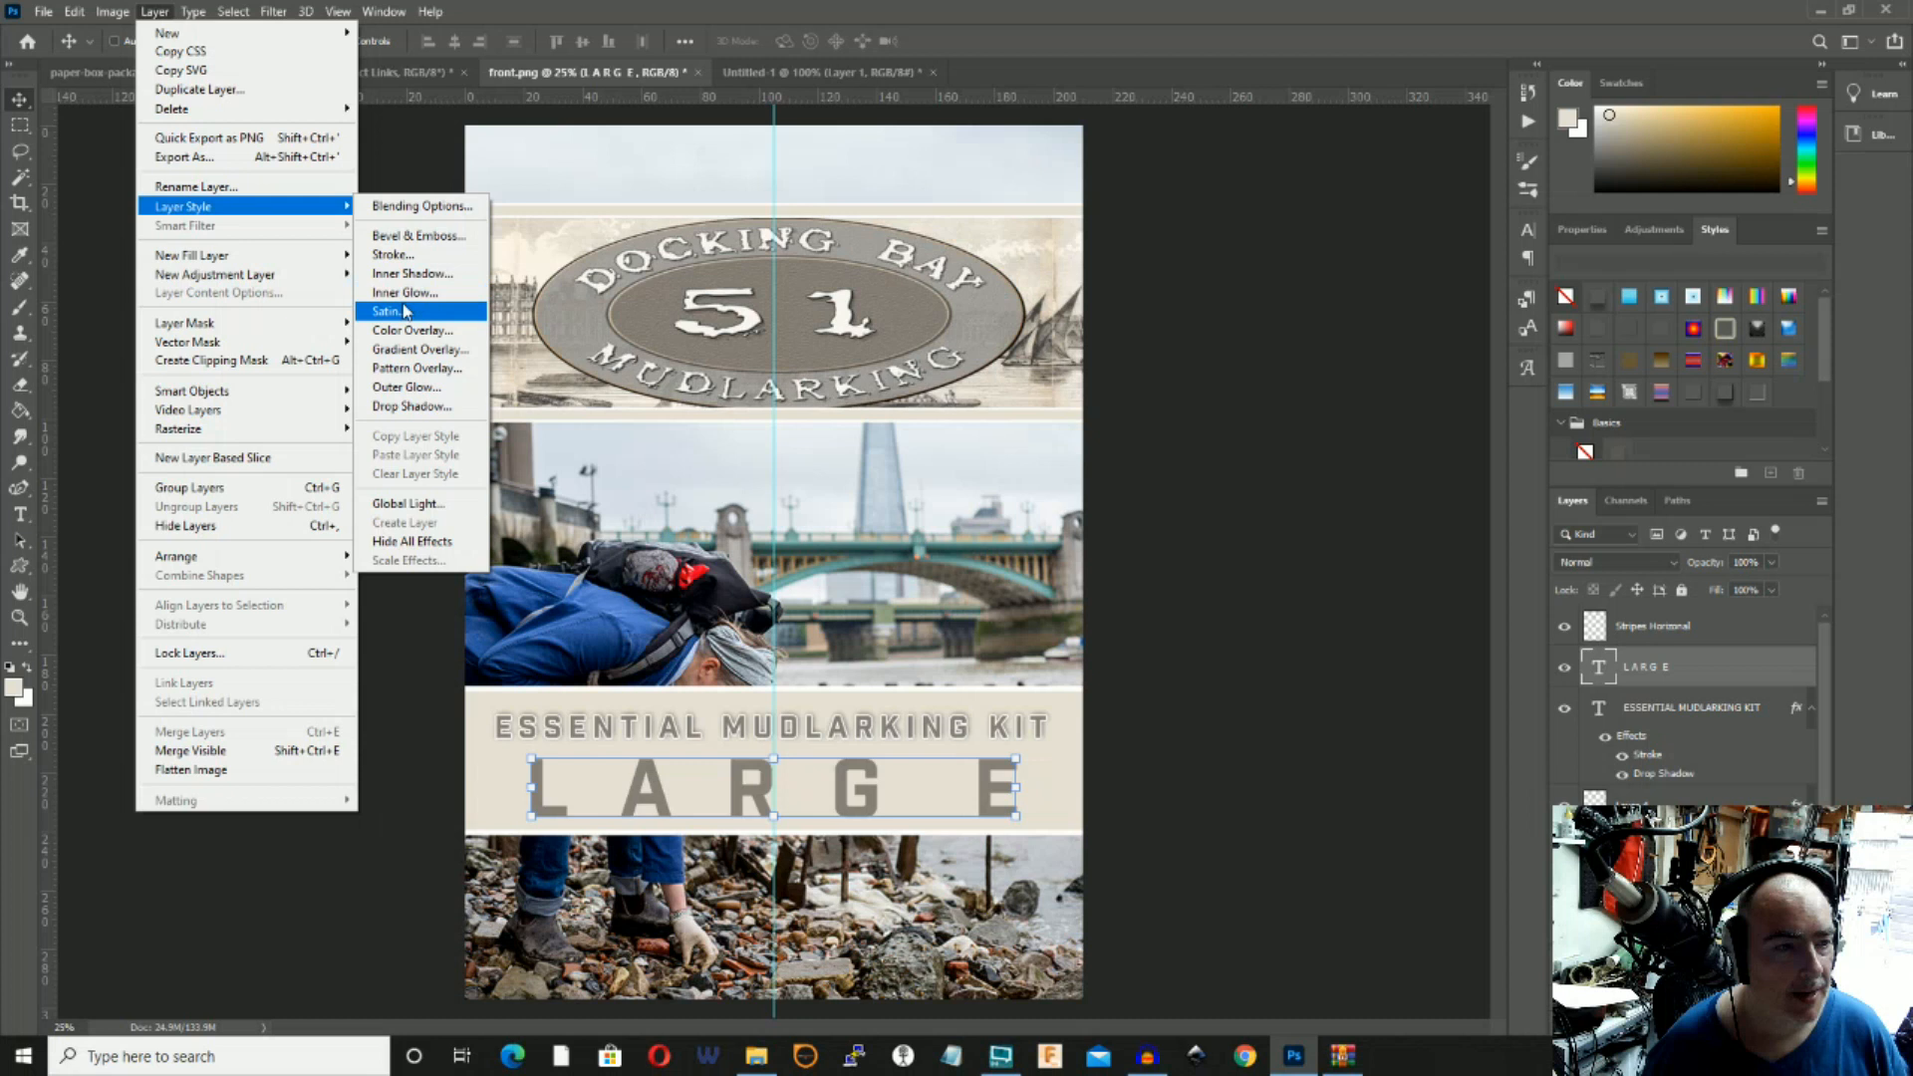
click(392, 256)
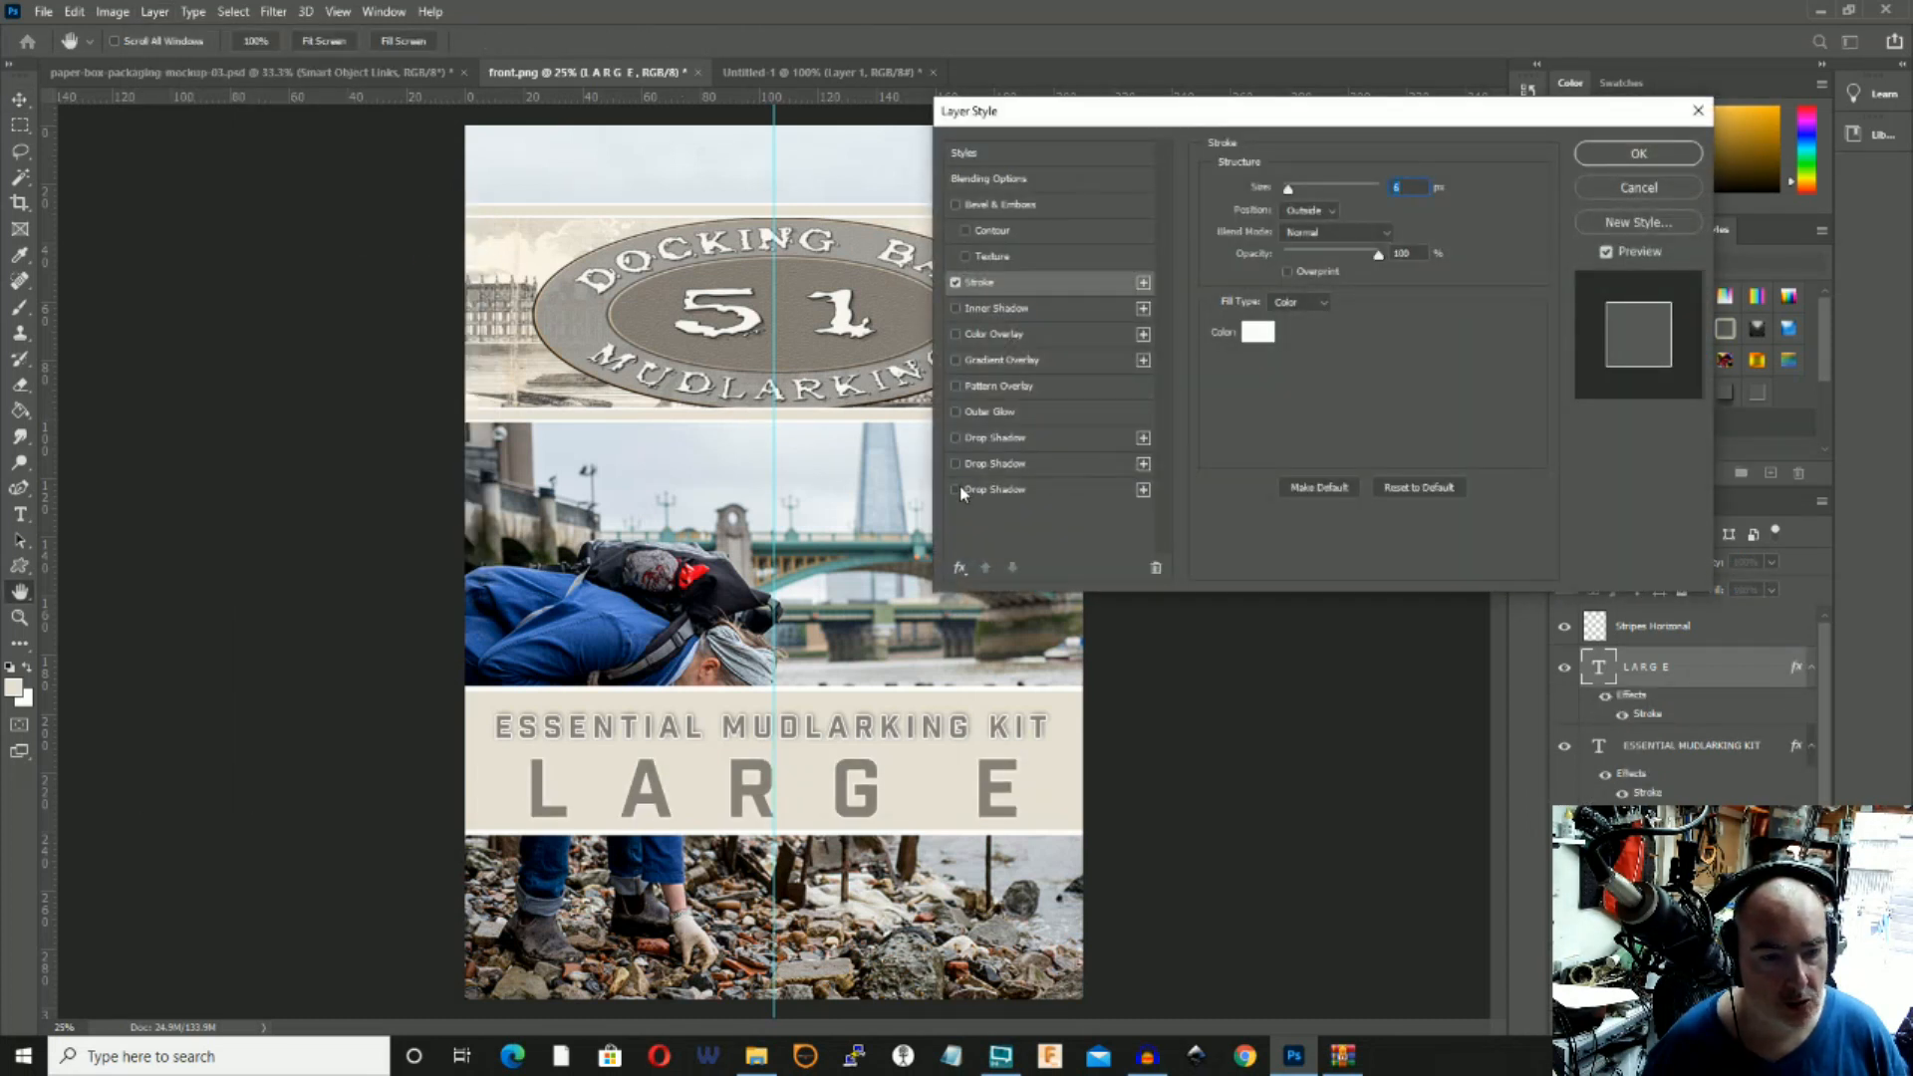
click(958, 488)
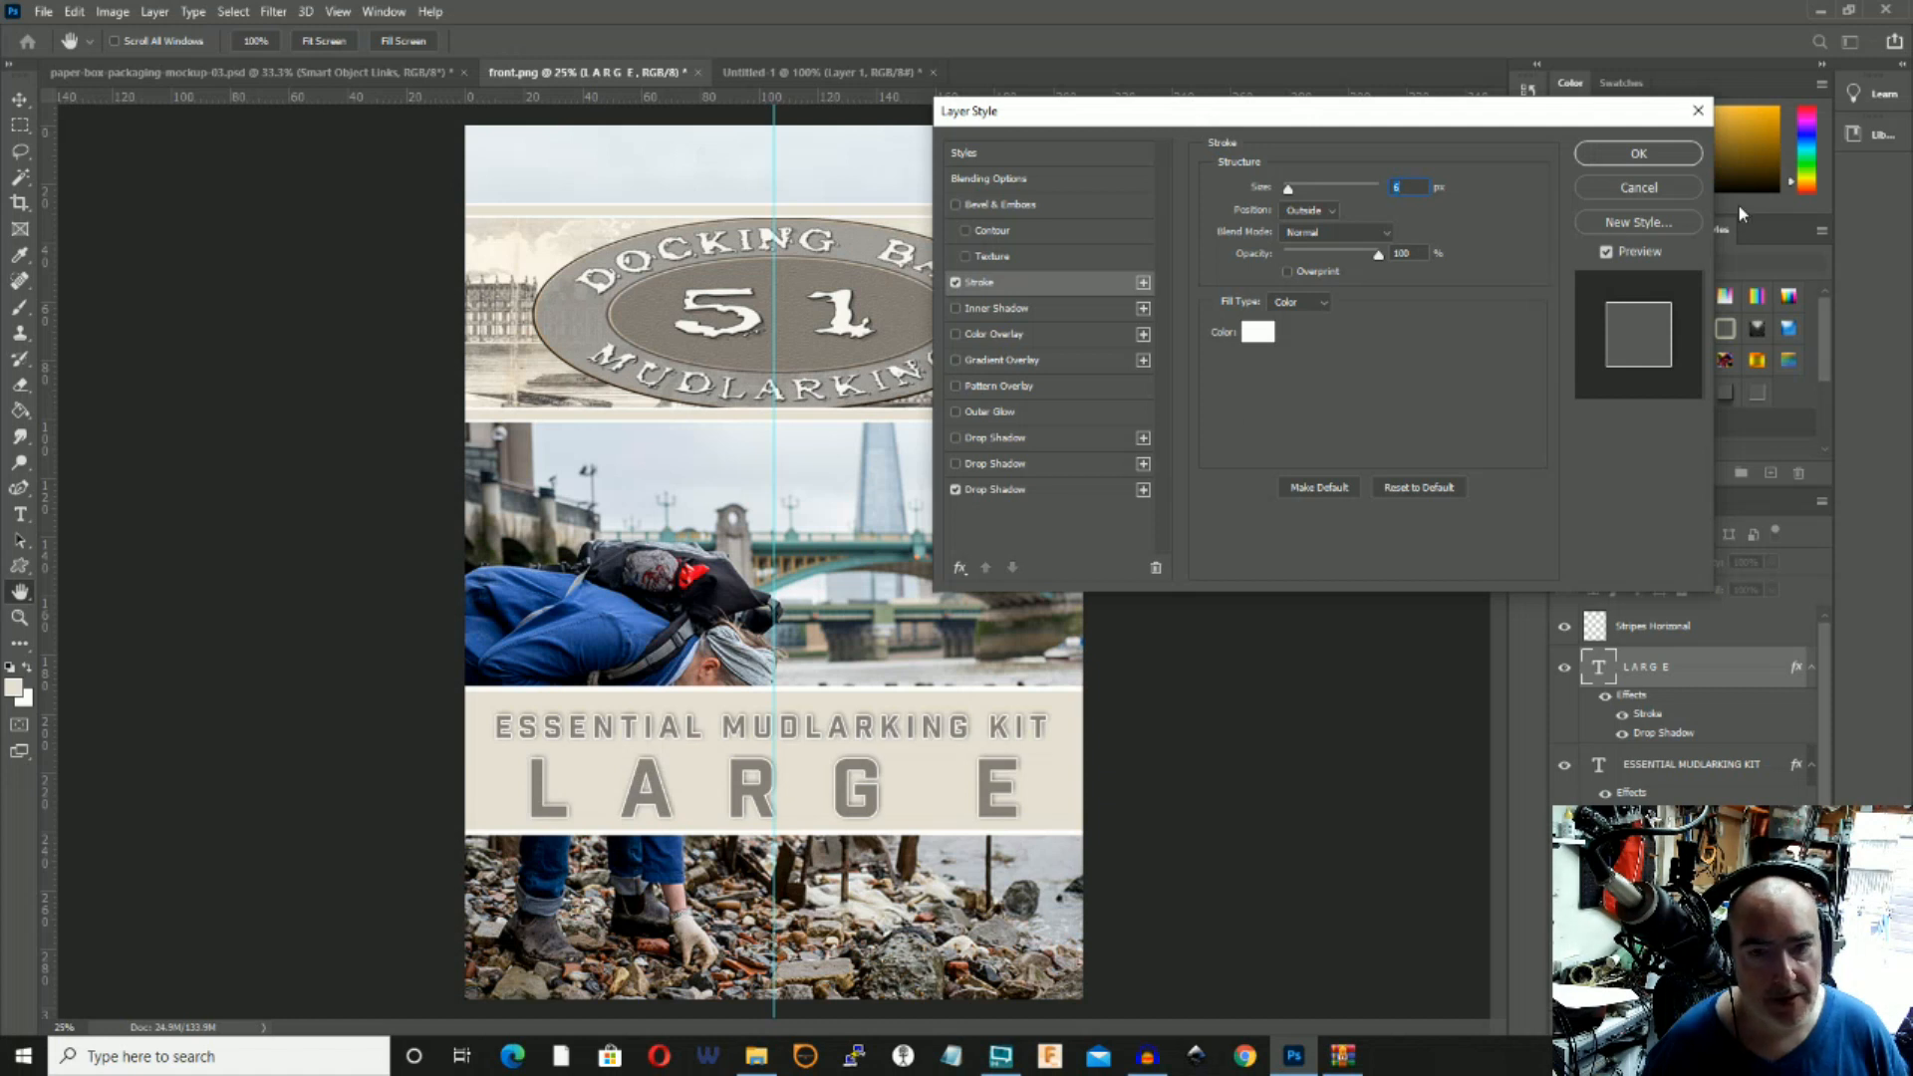
click(1638, 154)
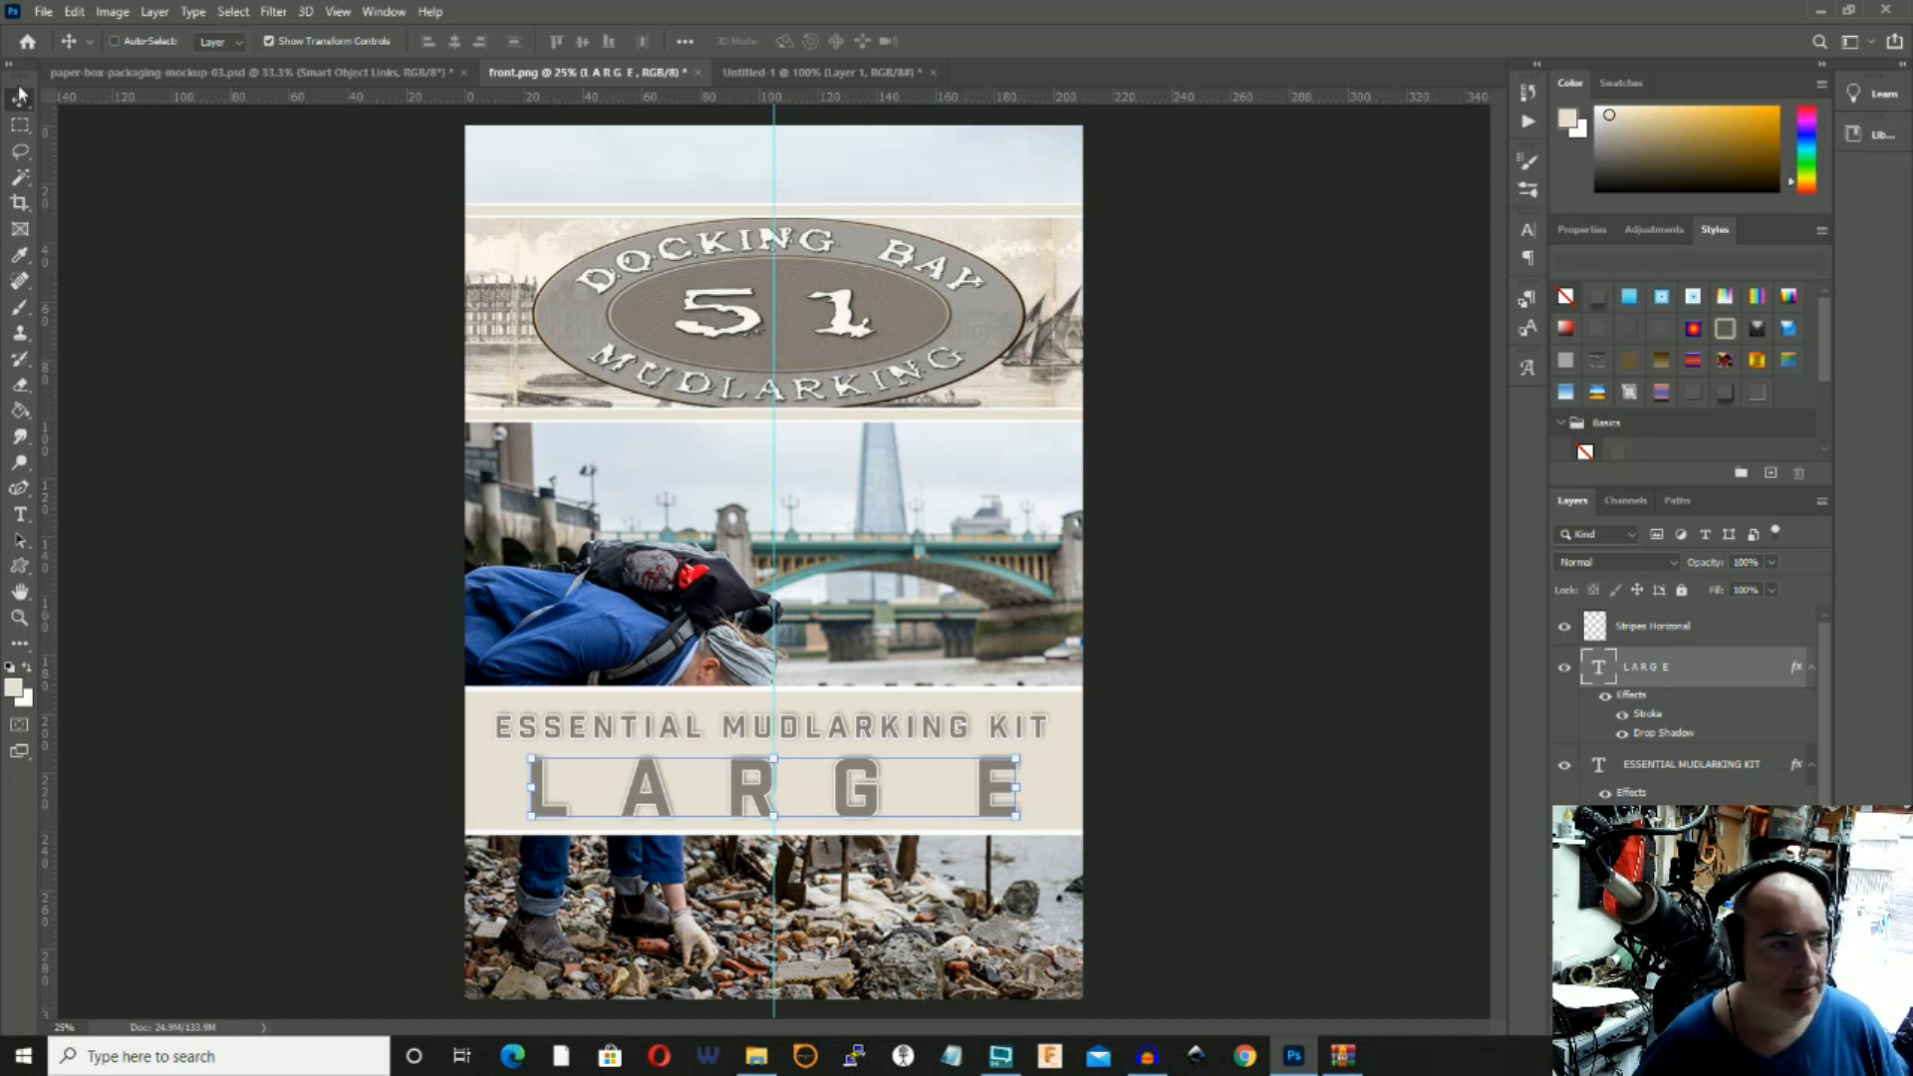
Narrow the Docking Bay 51 logo to about 84% of its width and centre its oval on the vertical guide.
right_click(543, 277)
click(573, 283)
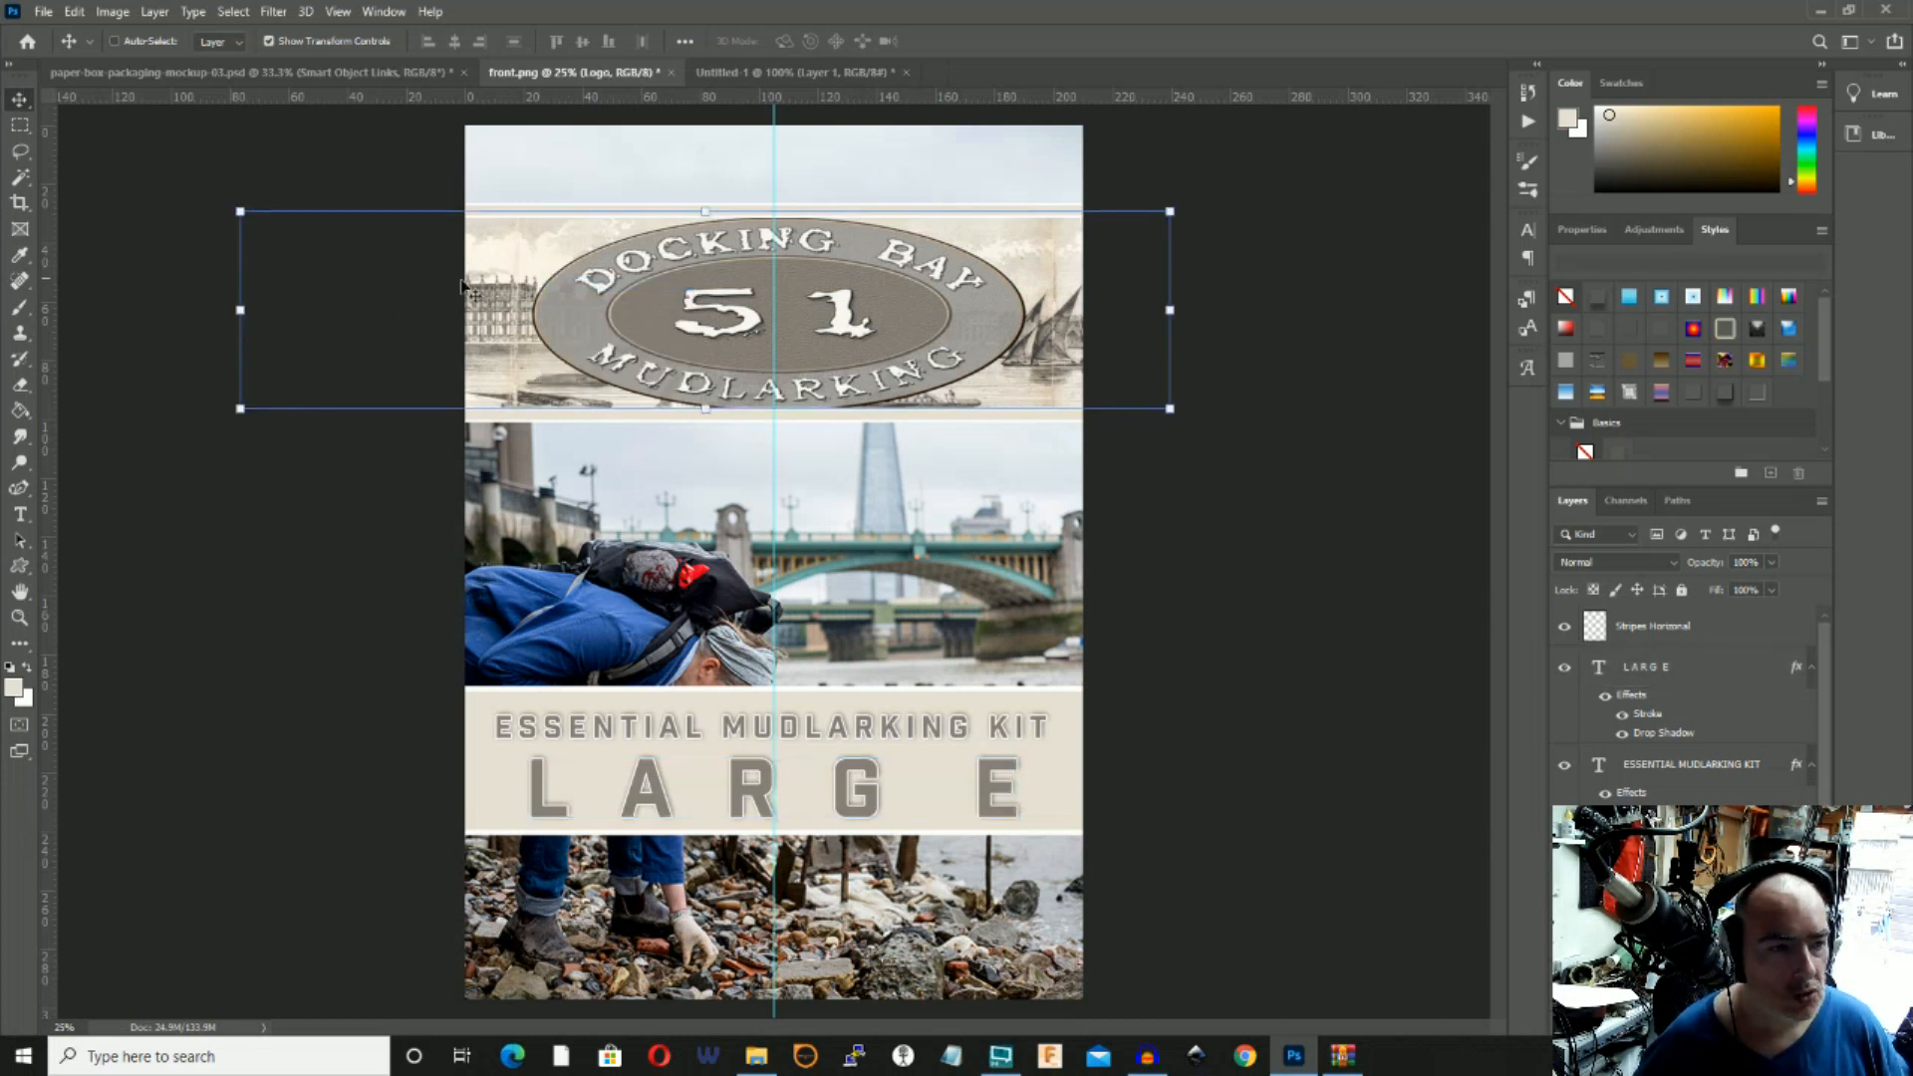
drag(240, 310, 390, 322)
drag(732, 321, 673, 327)
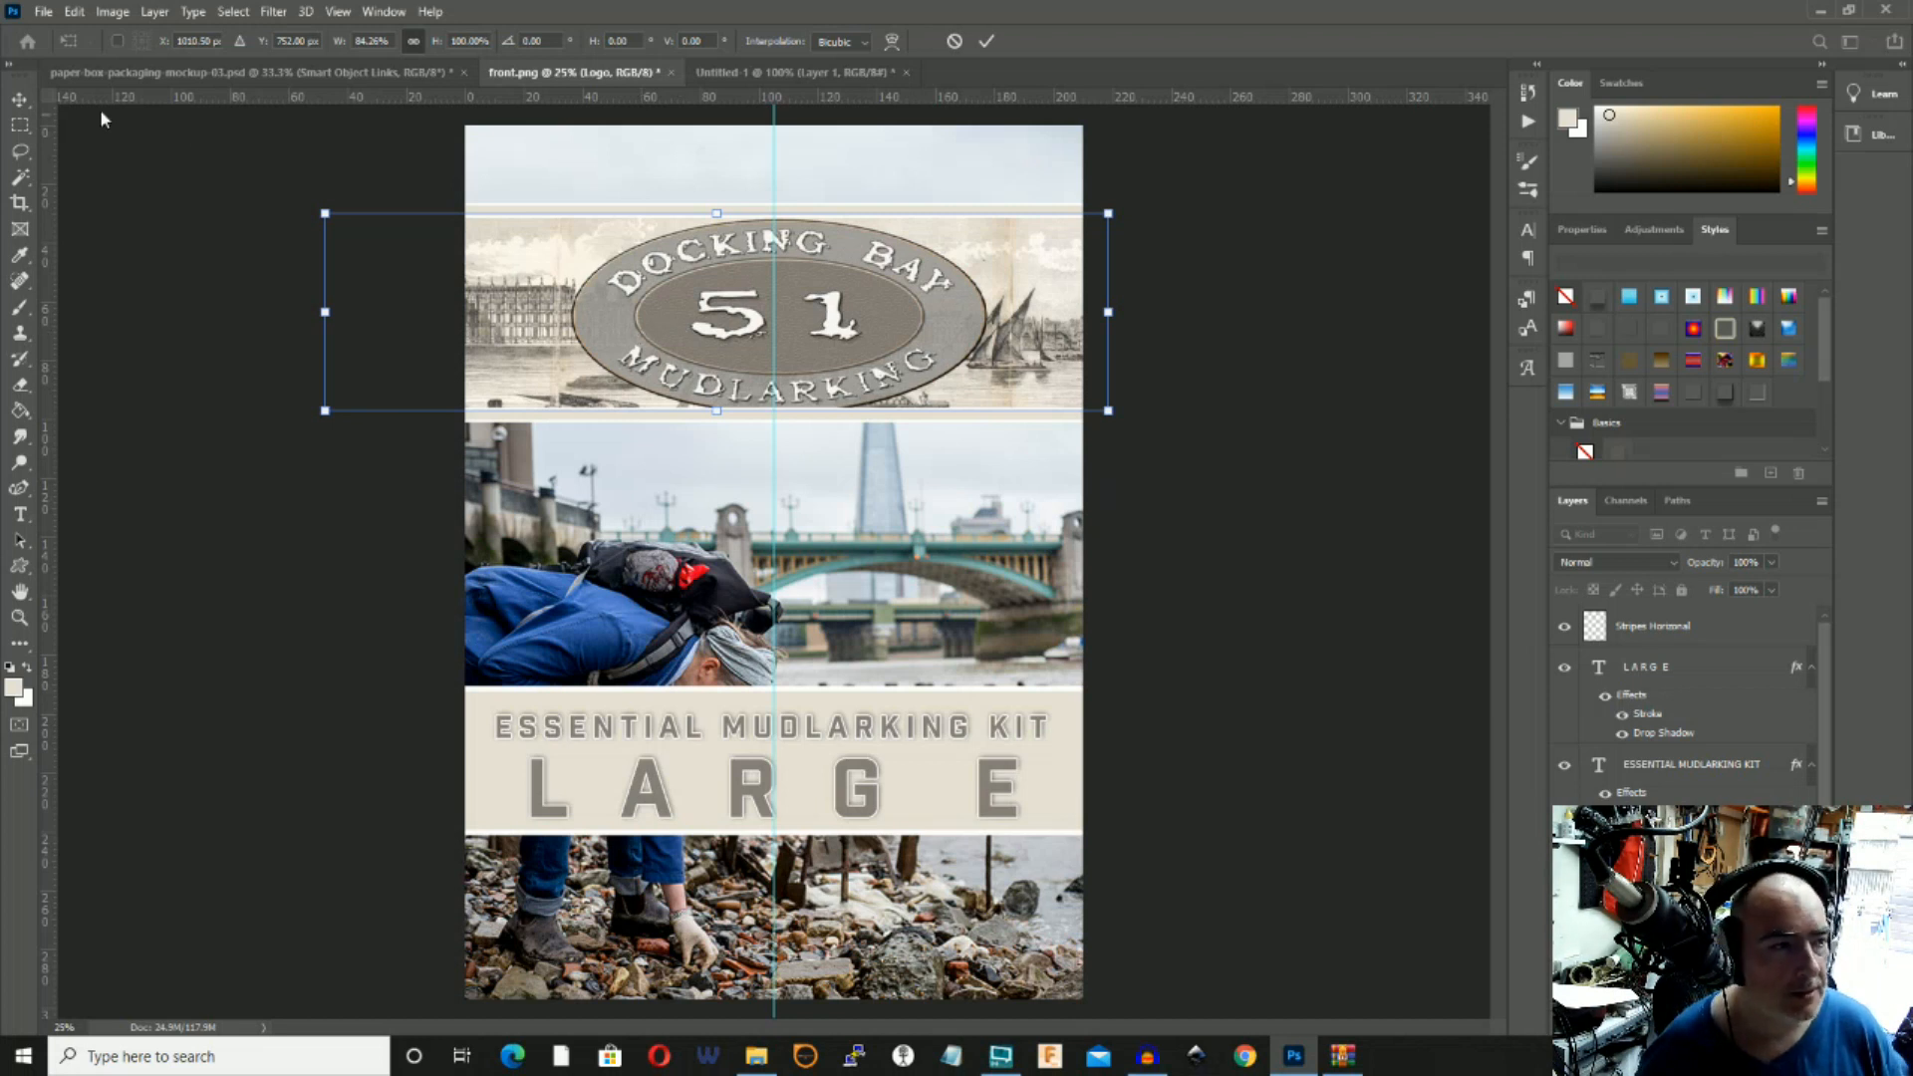
click(19, 125)
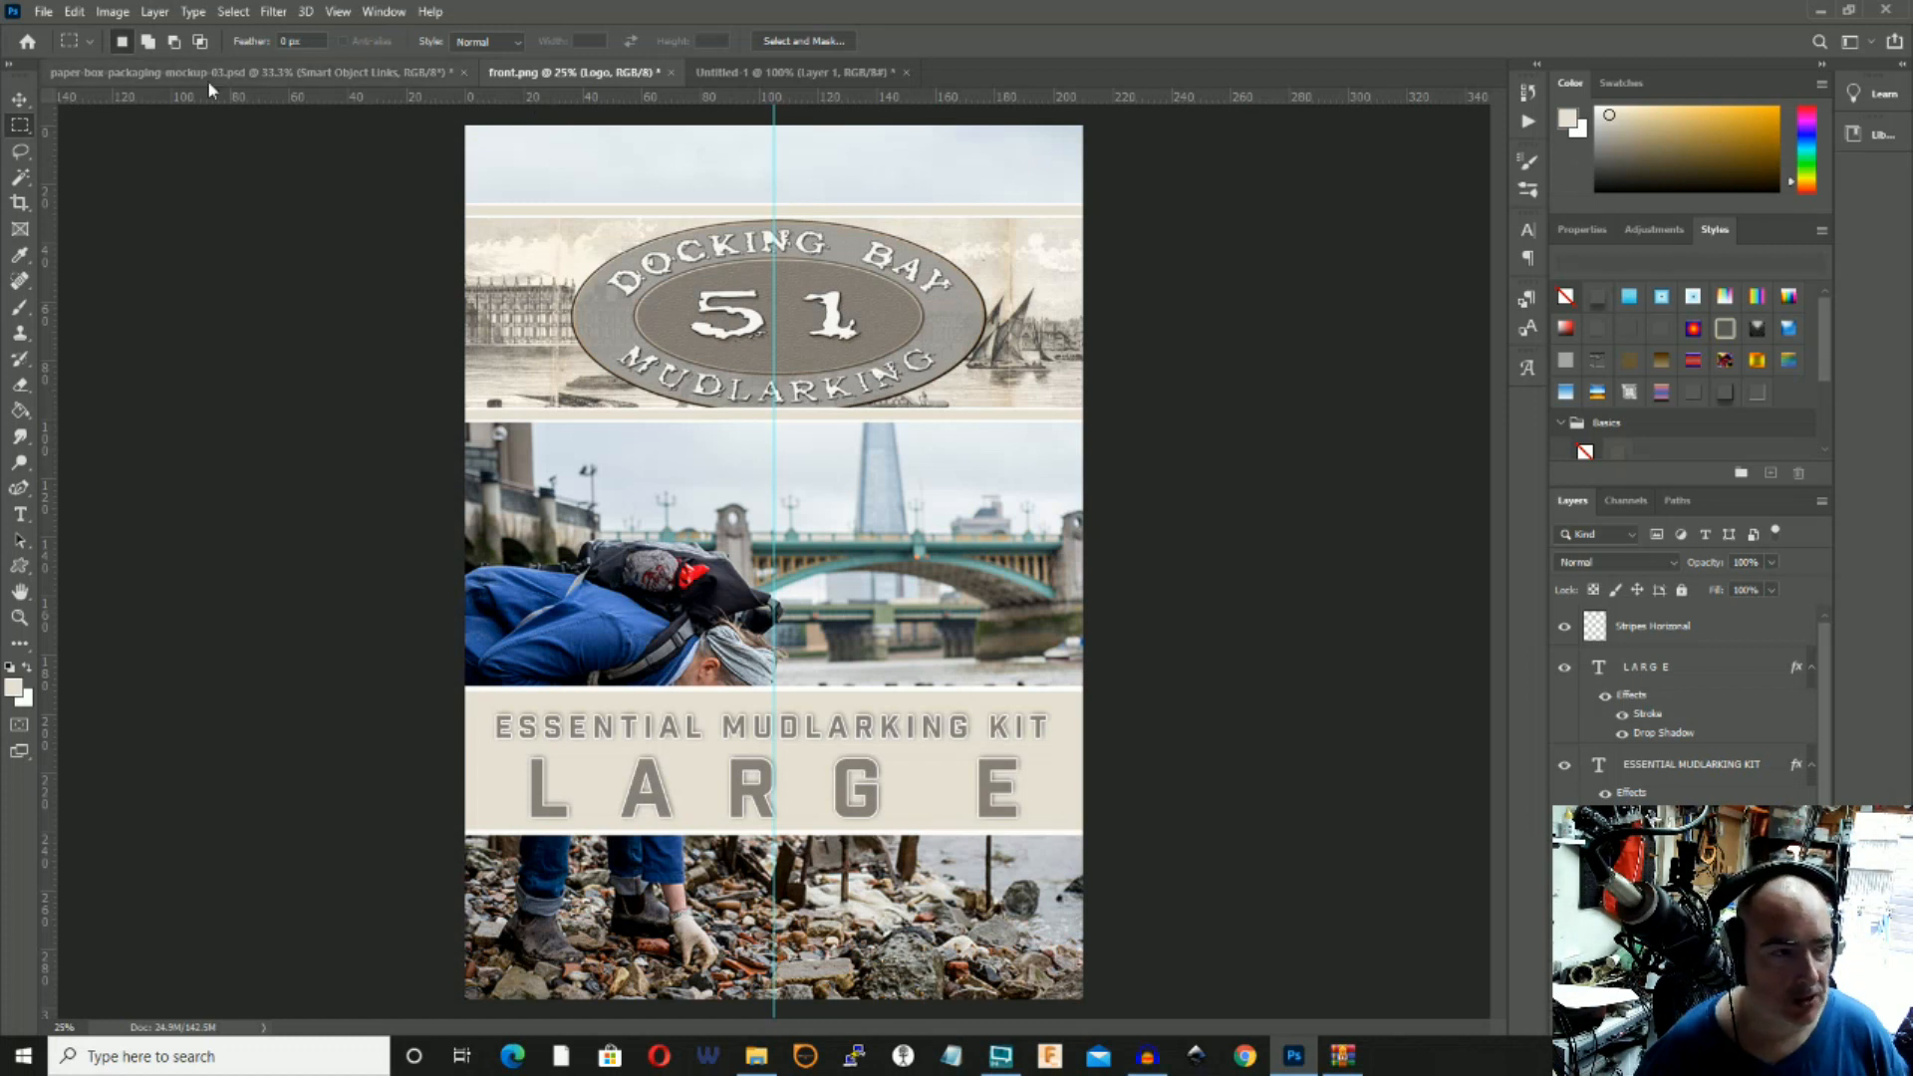
Look for the band's layer among the unnamed layers and rename Layer 4 as Banner.
click(22, 102)
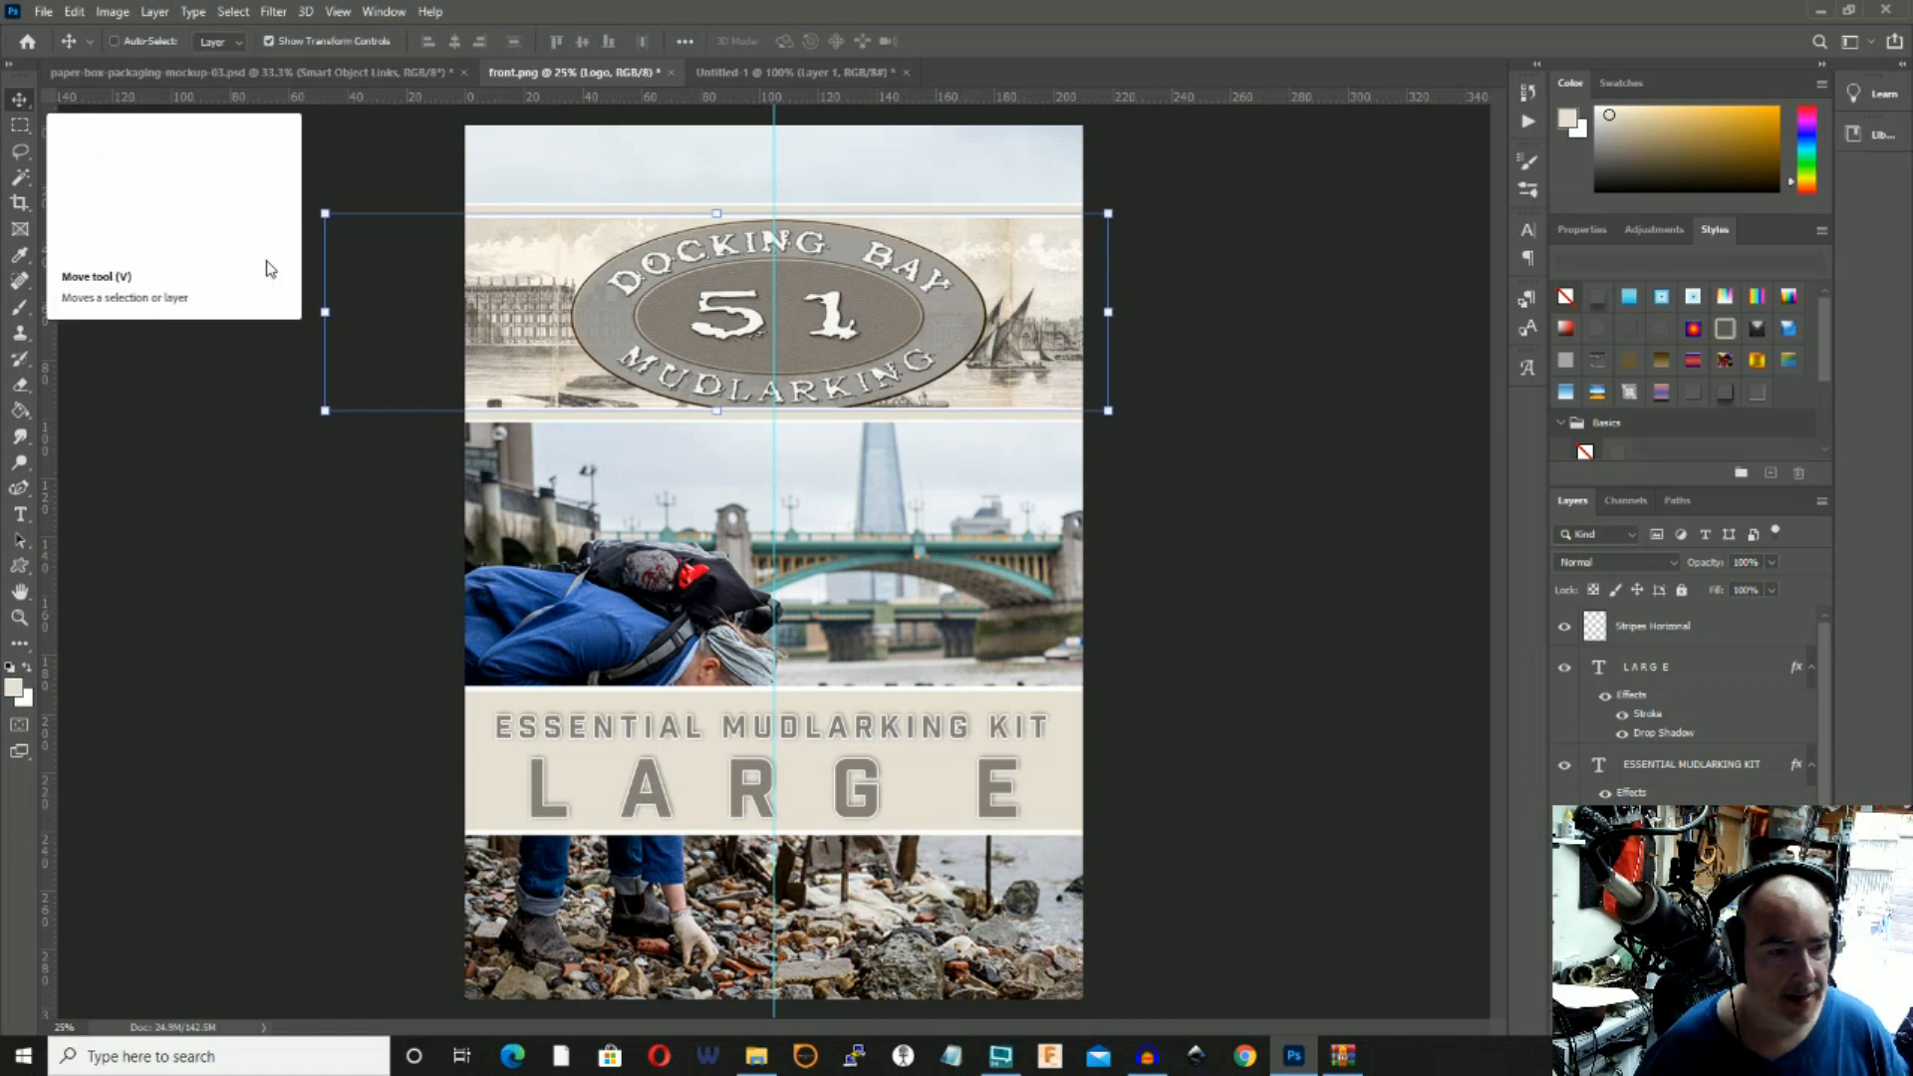
right_click(621, 540)
click(674, 546)
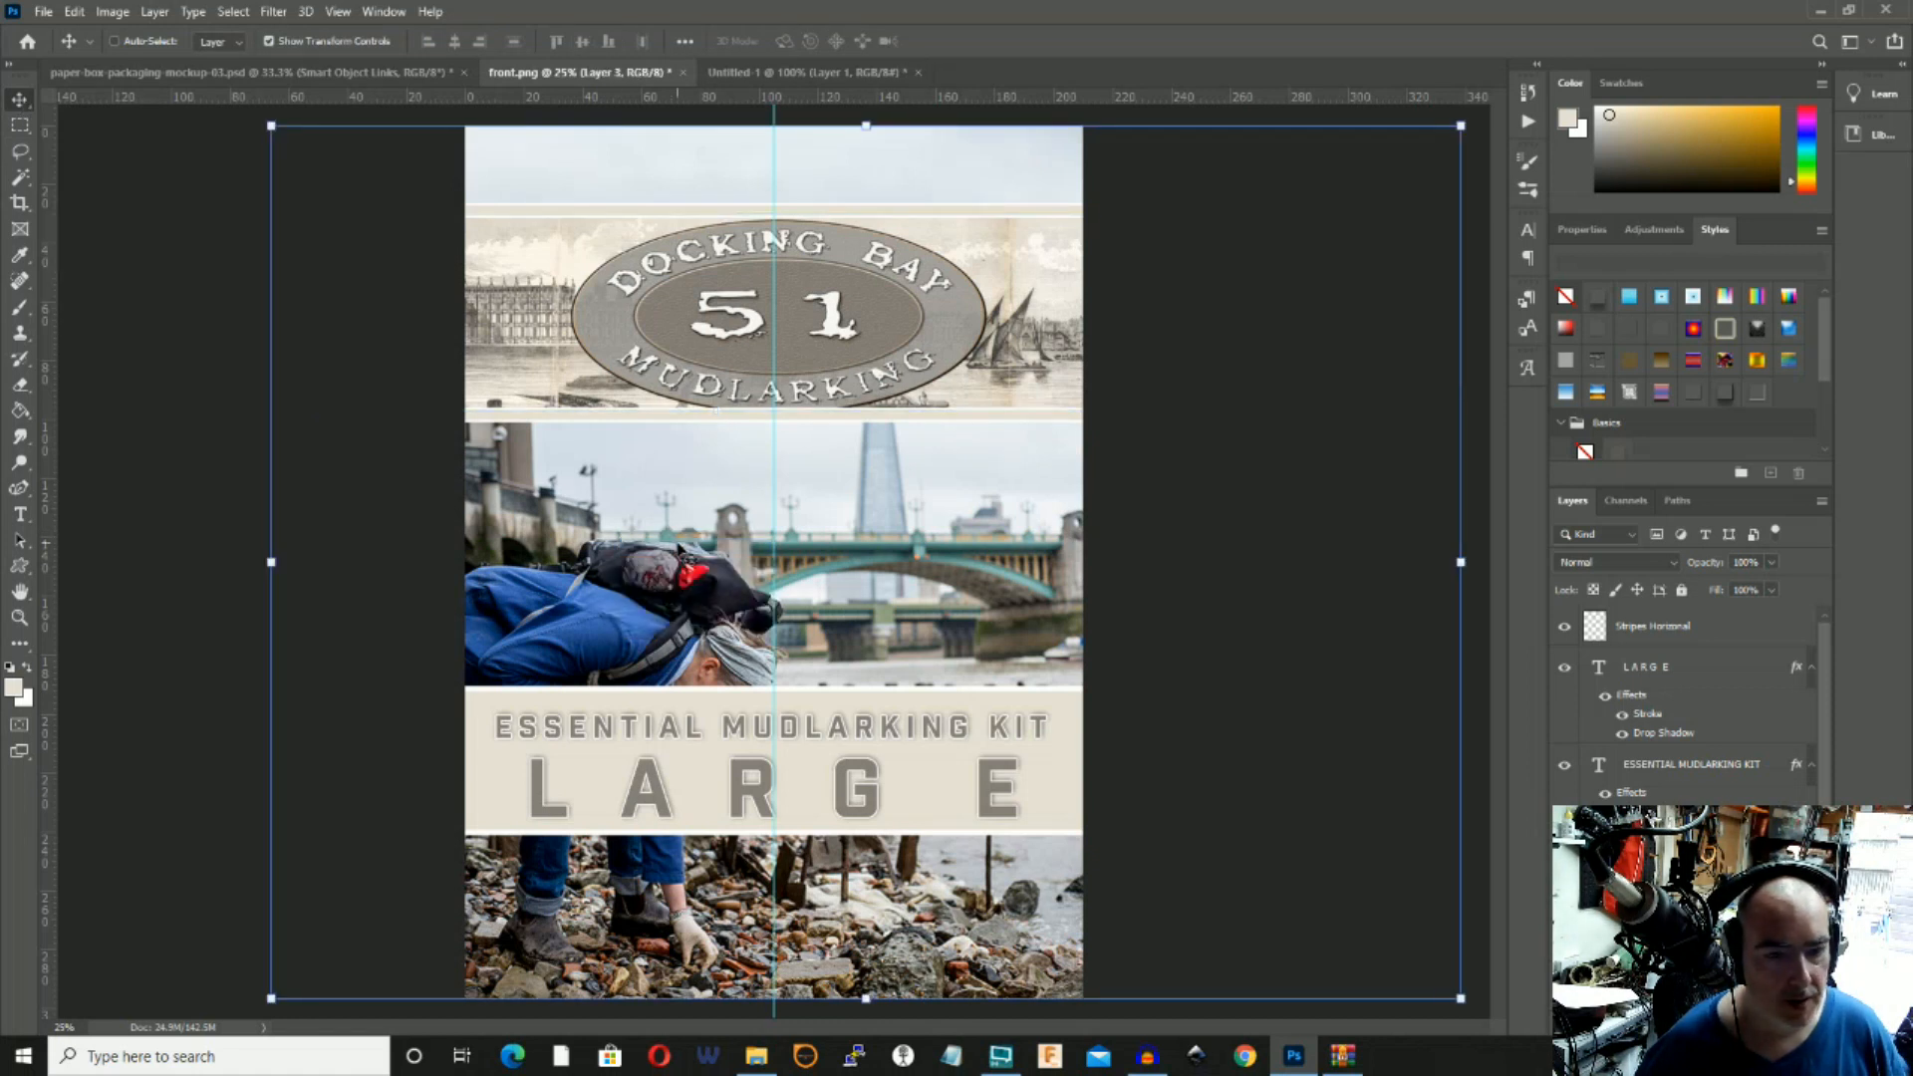
click(20, 125)
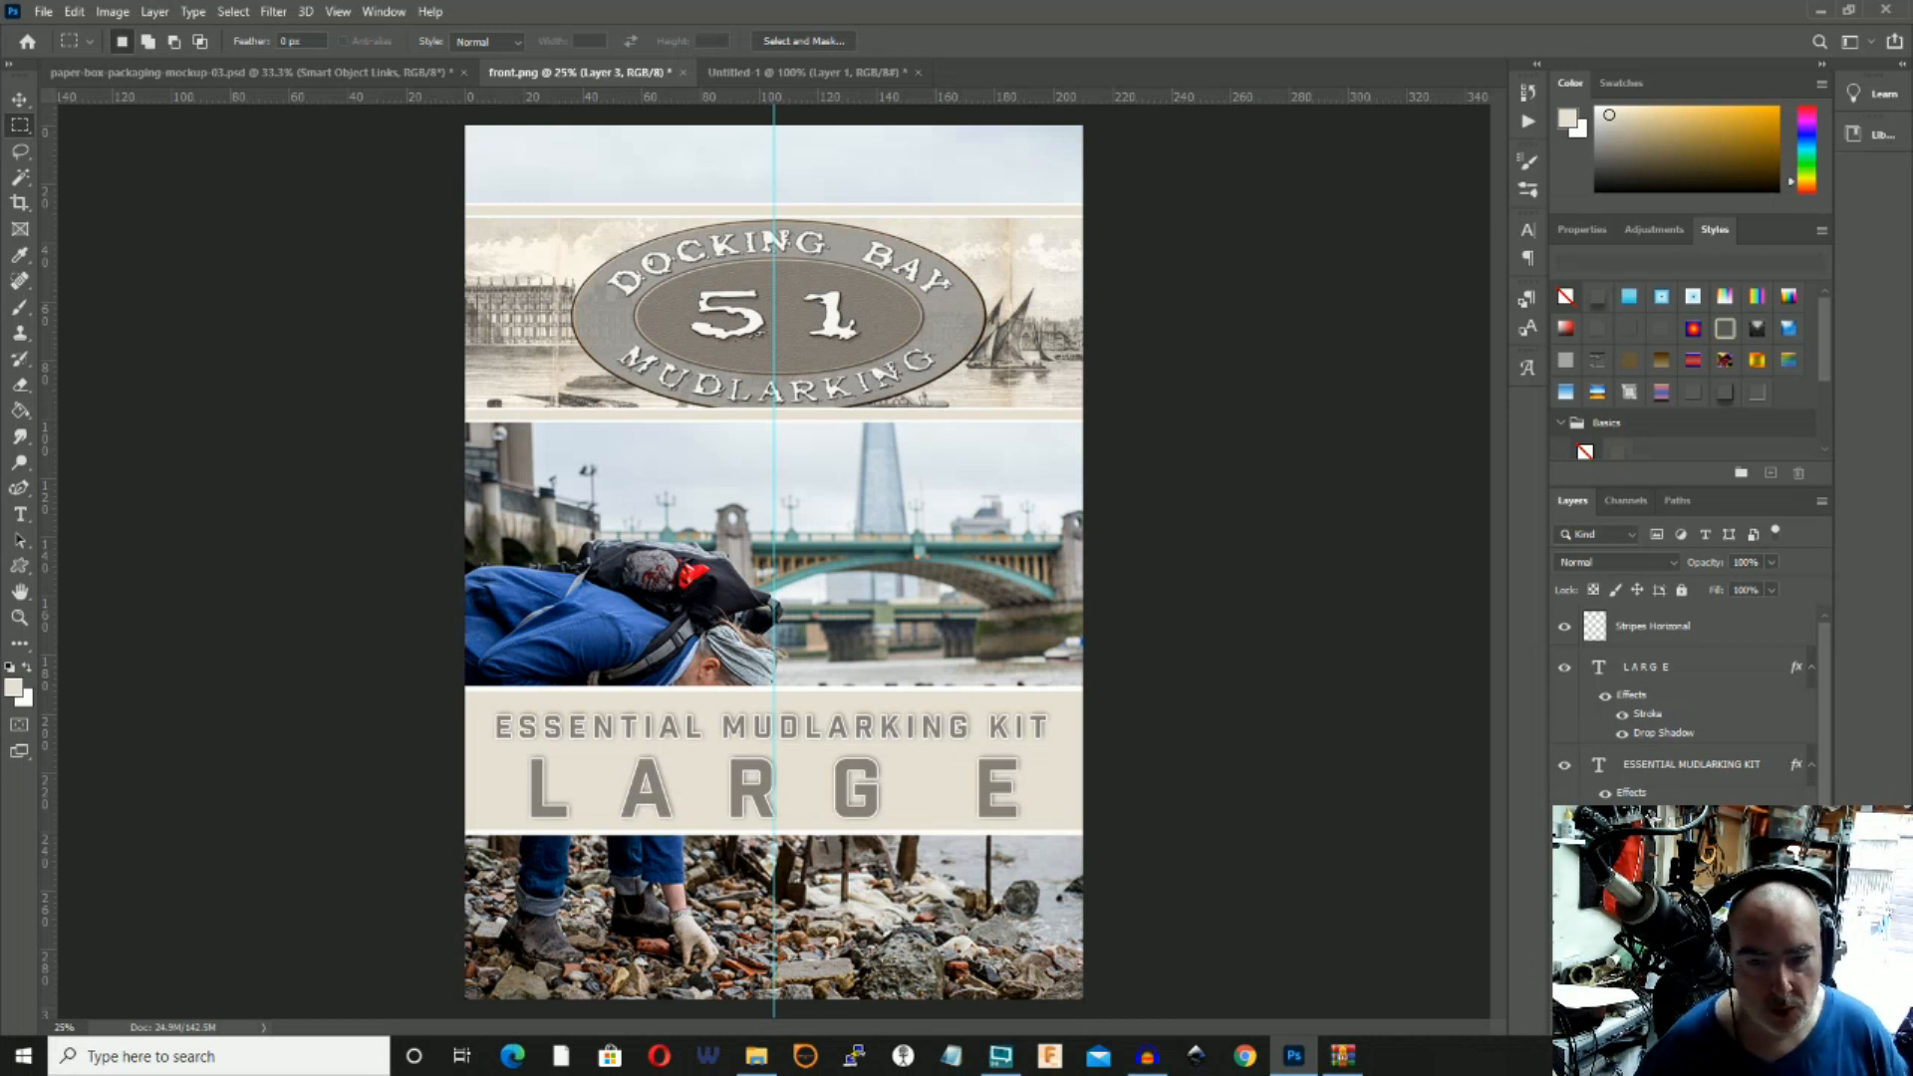
key(ctrl+z)
key(ctrl+shift+z)
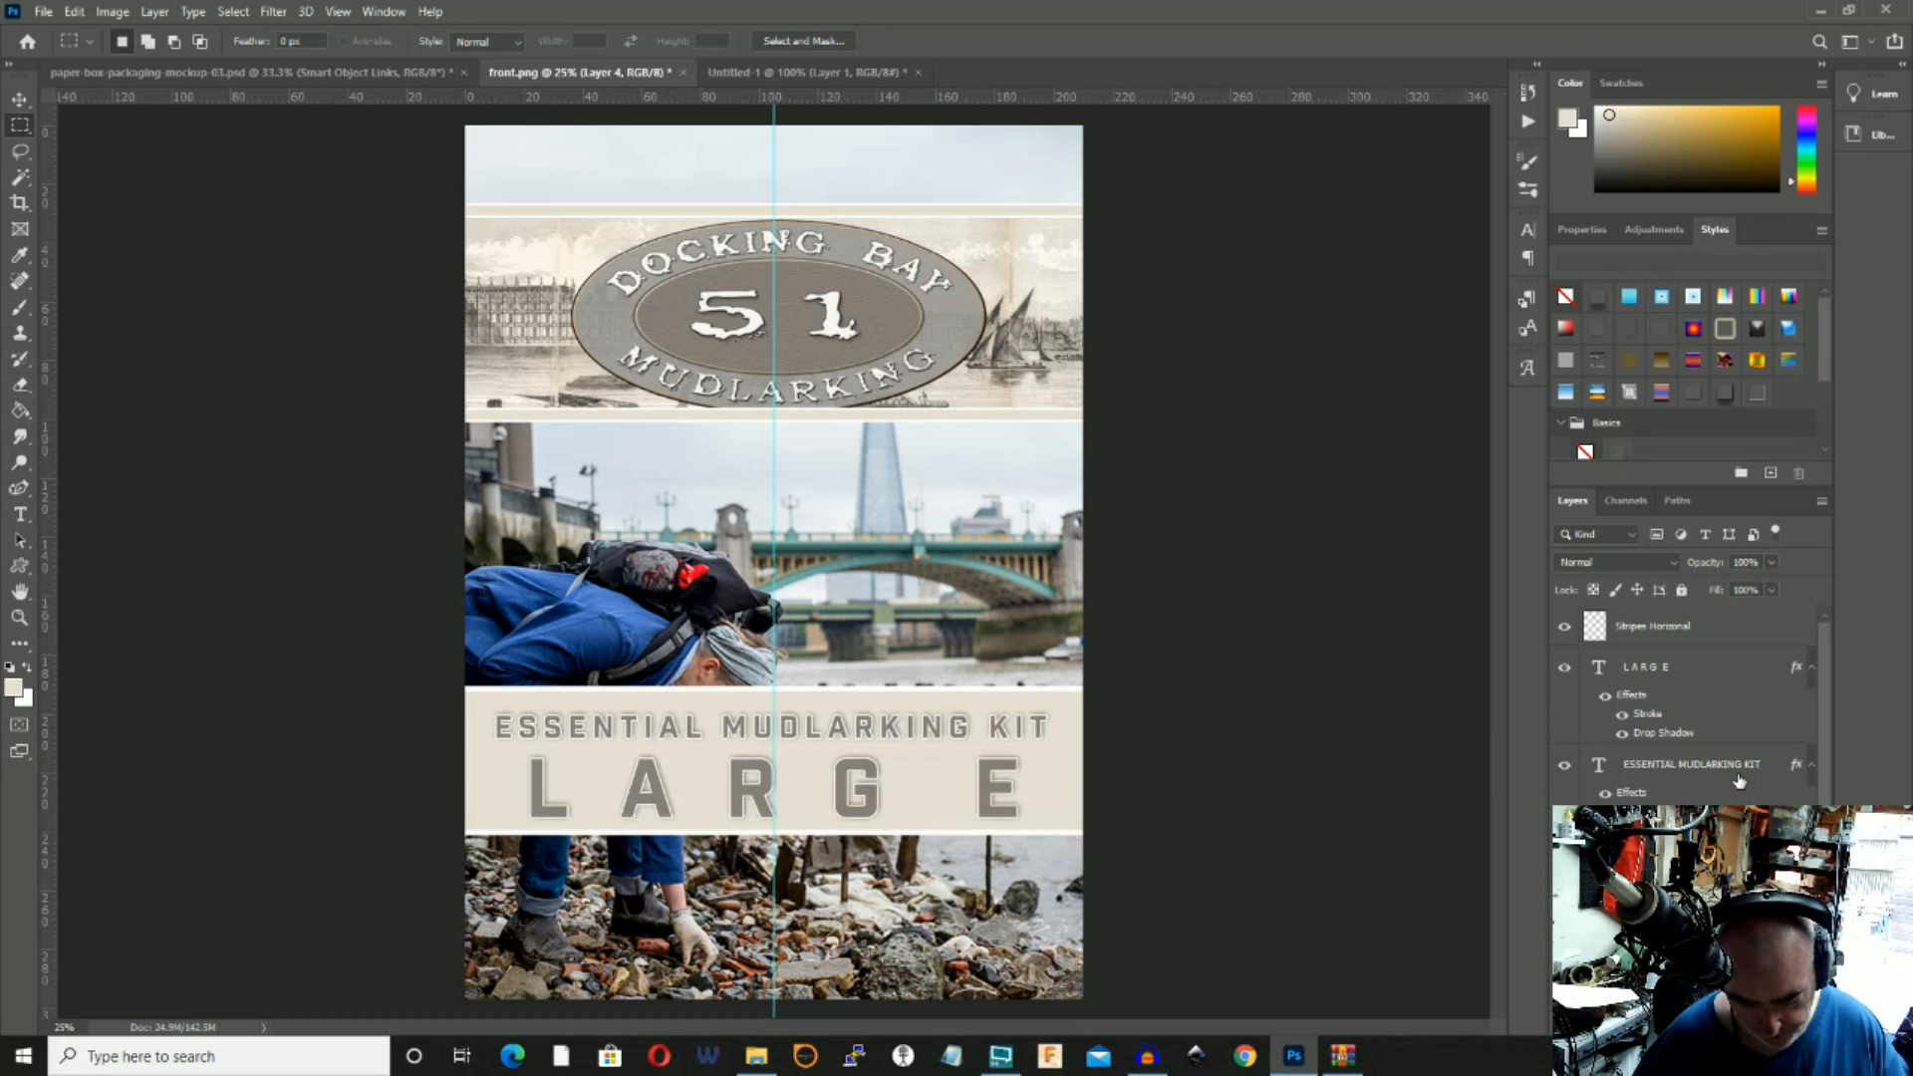
key(Return)
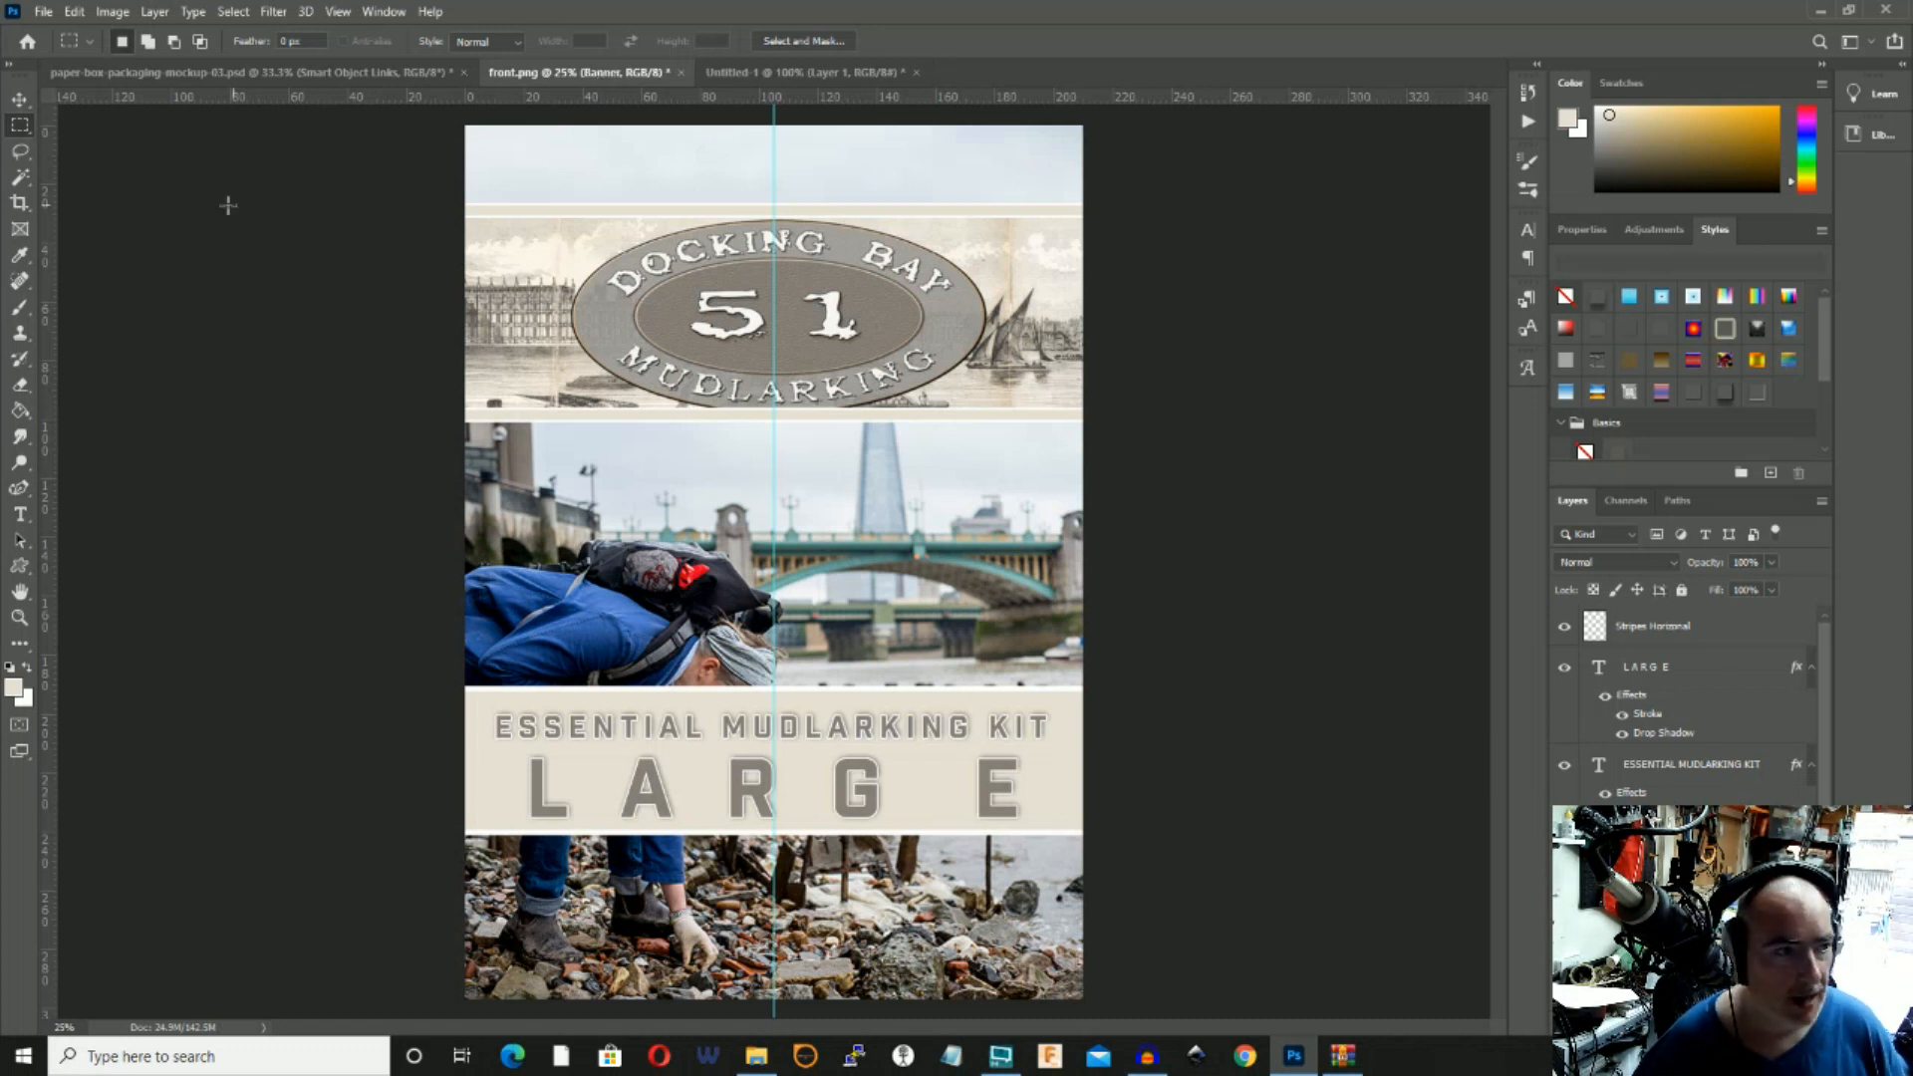
Save the layered artwork as front.psd in the DB51 Box folder with Maximize Compatibility on.
click(43, 11)
click(115, 251)
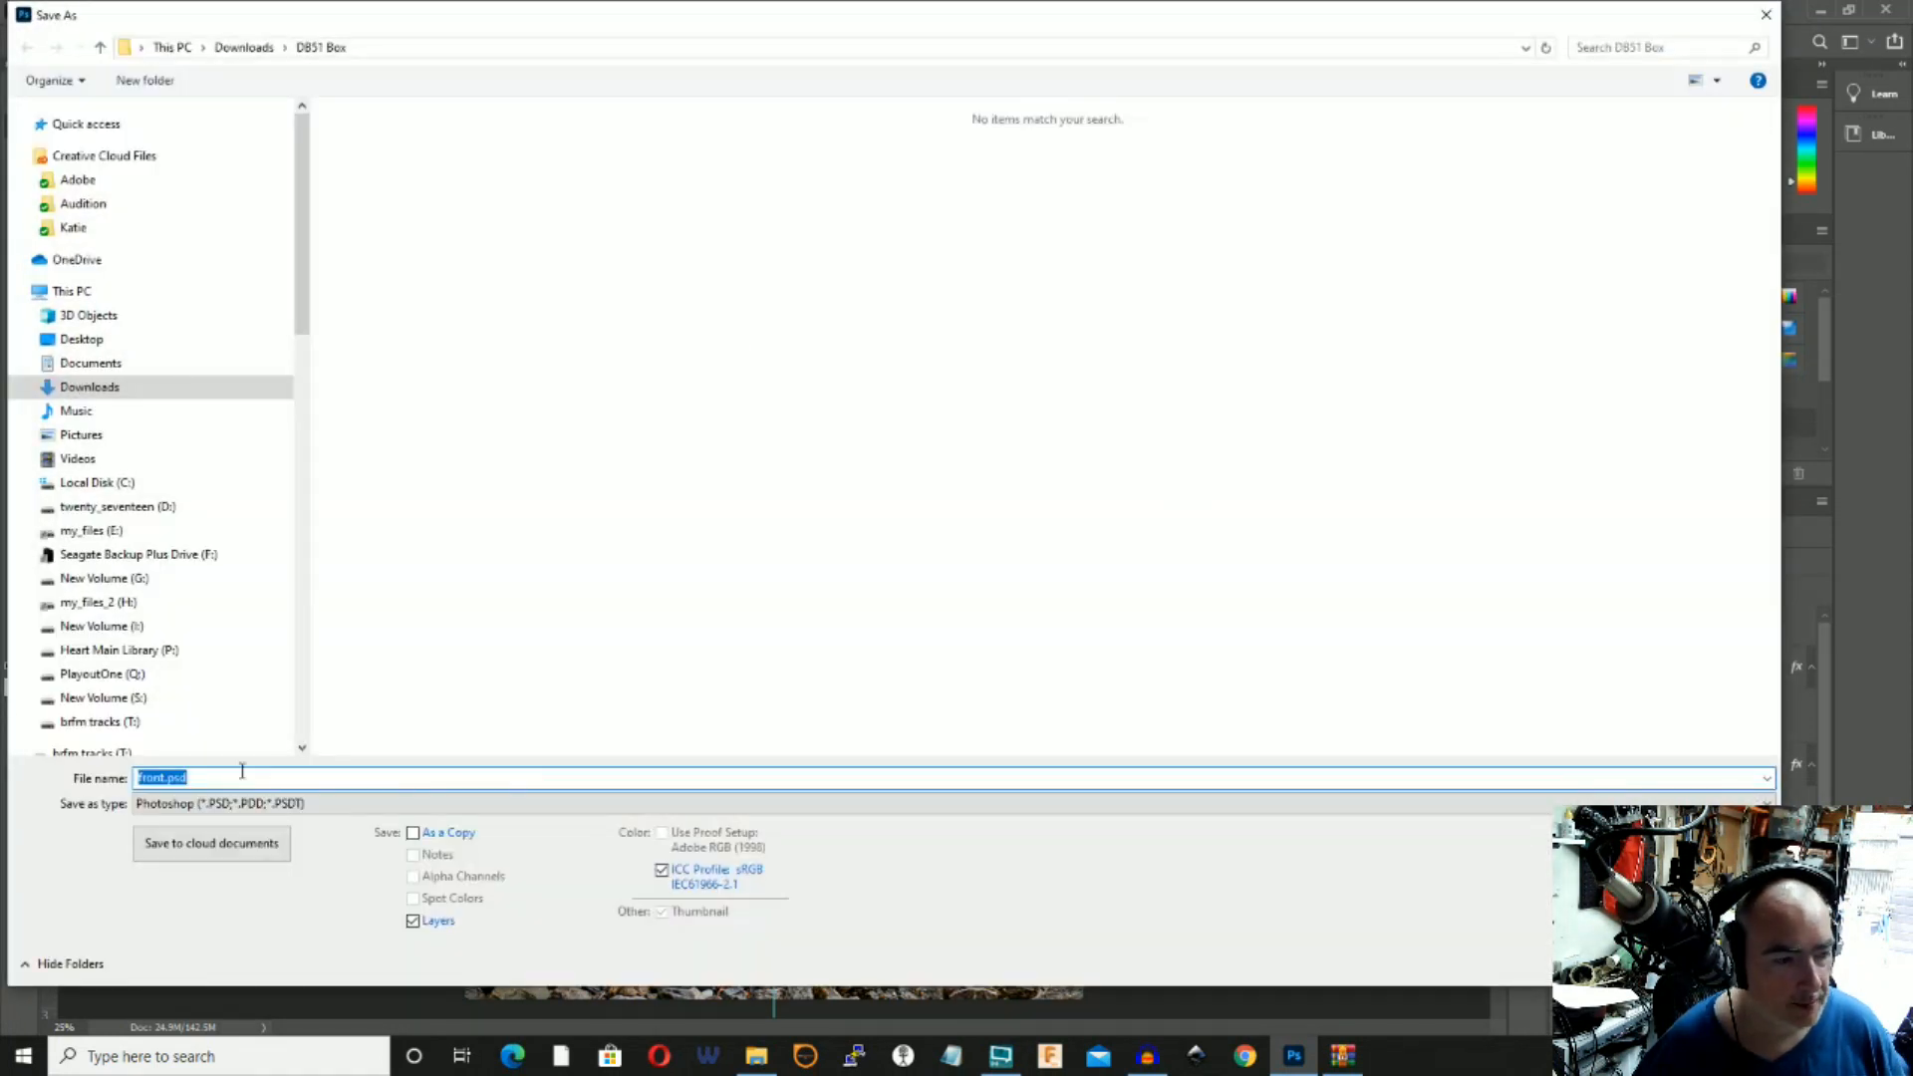
click(1624, 963)
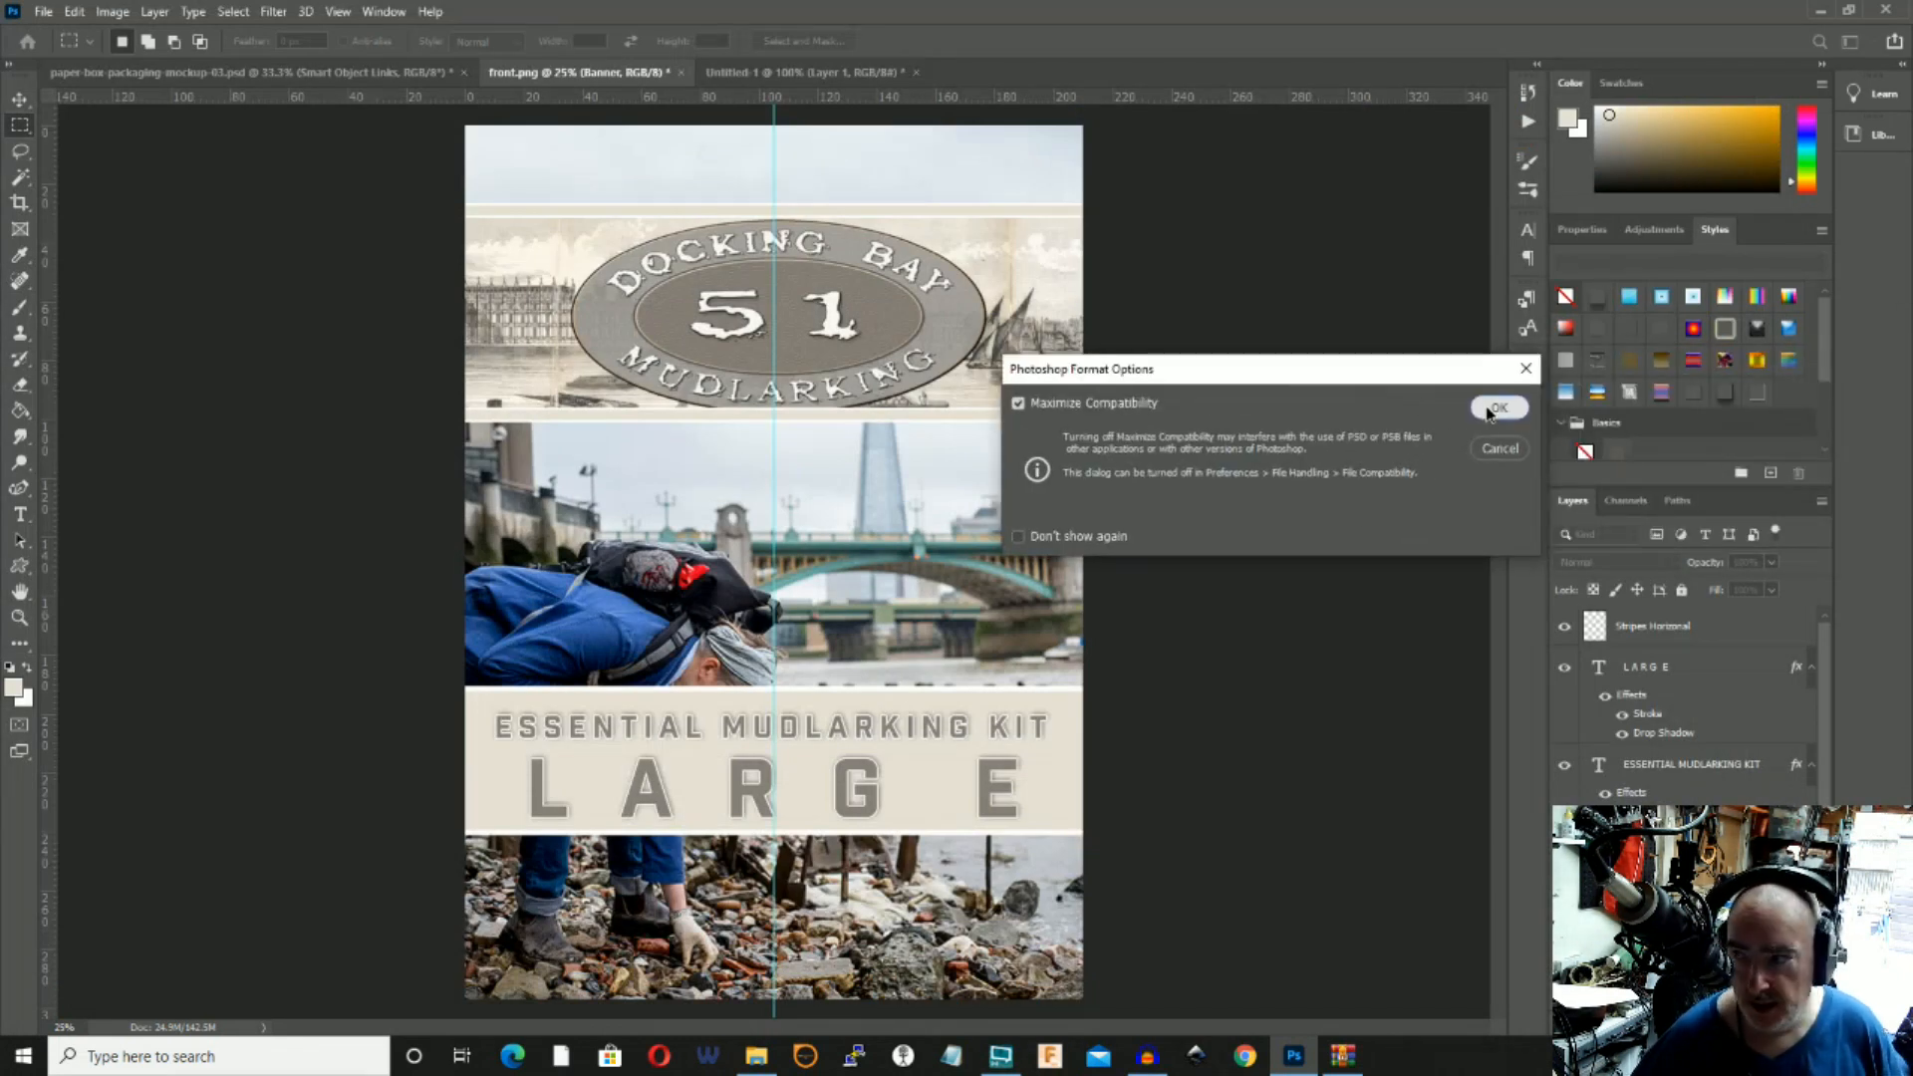
click(1484, 406)
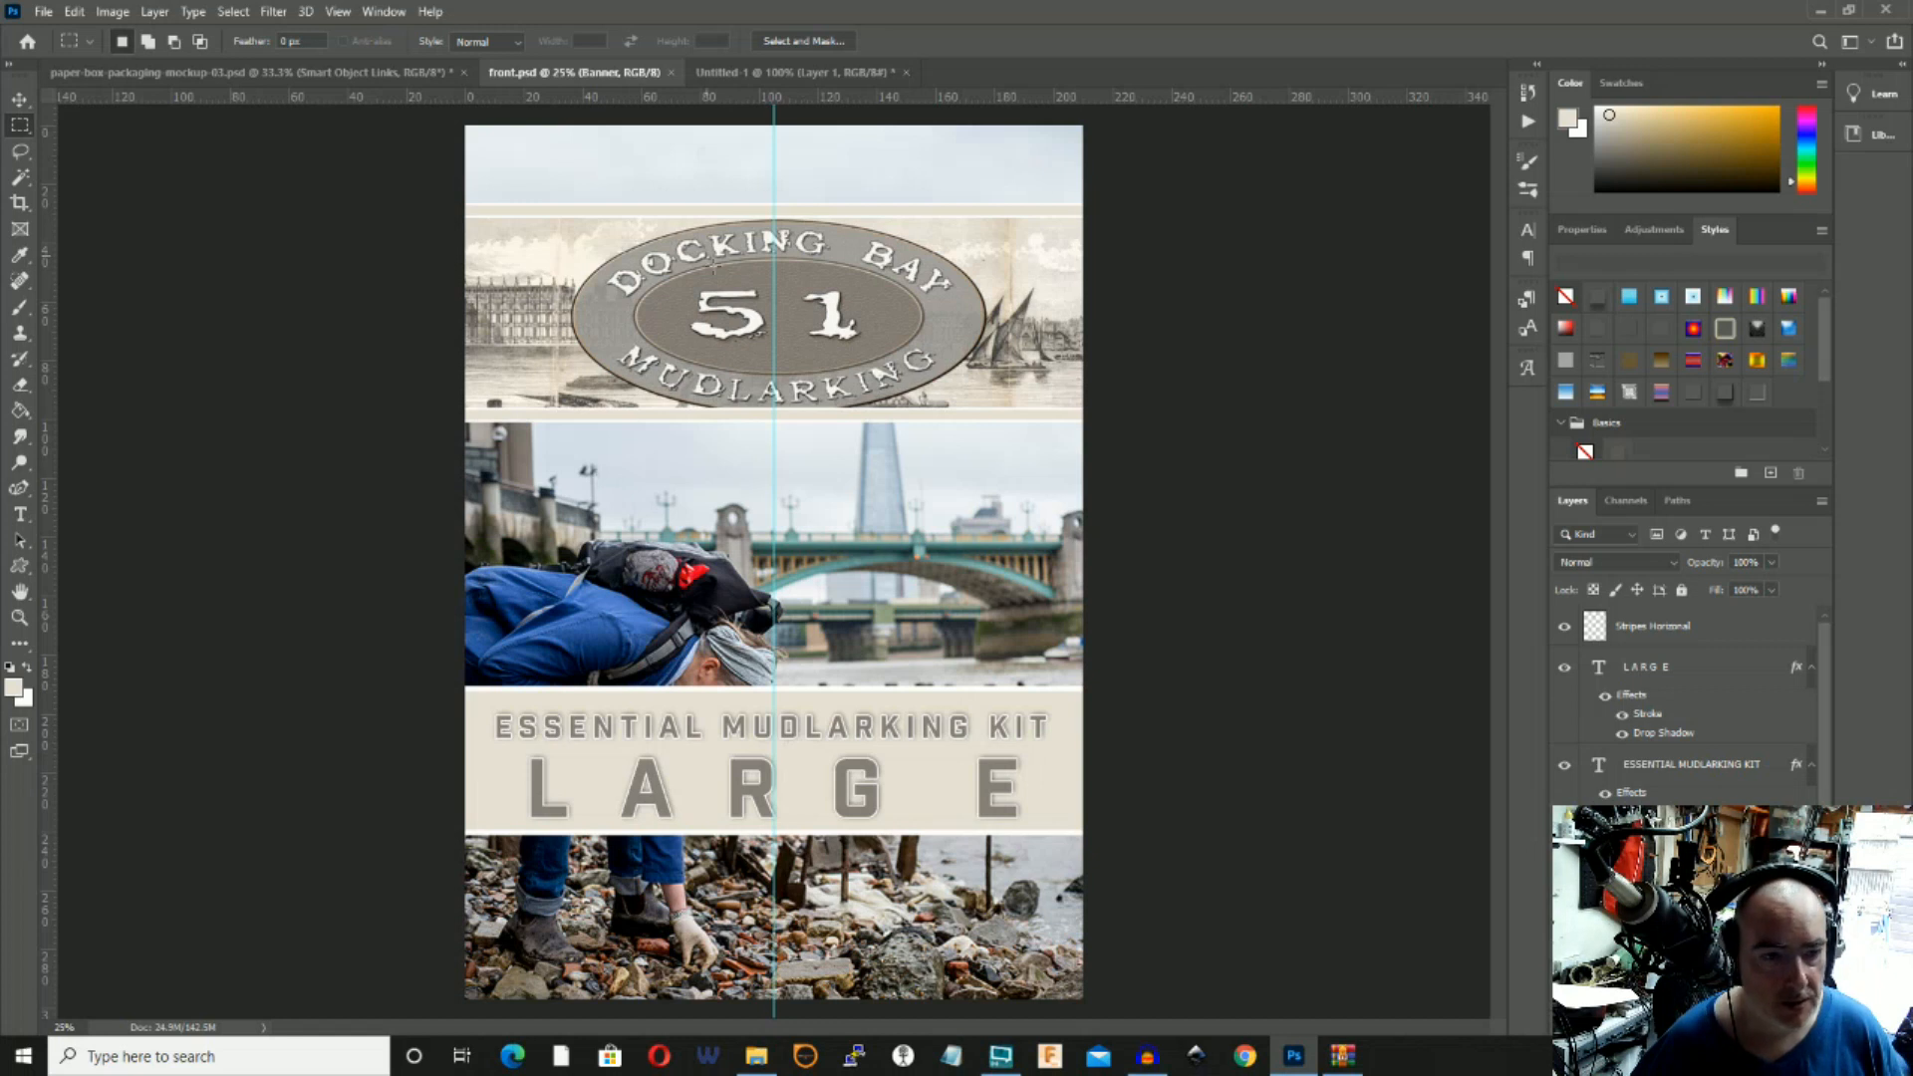
Flatten the front panel artwork and copy the entire canvas.
click(154, 12)
click(229, 769)
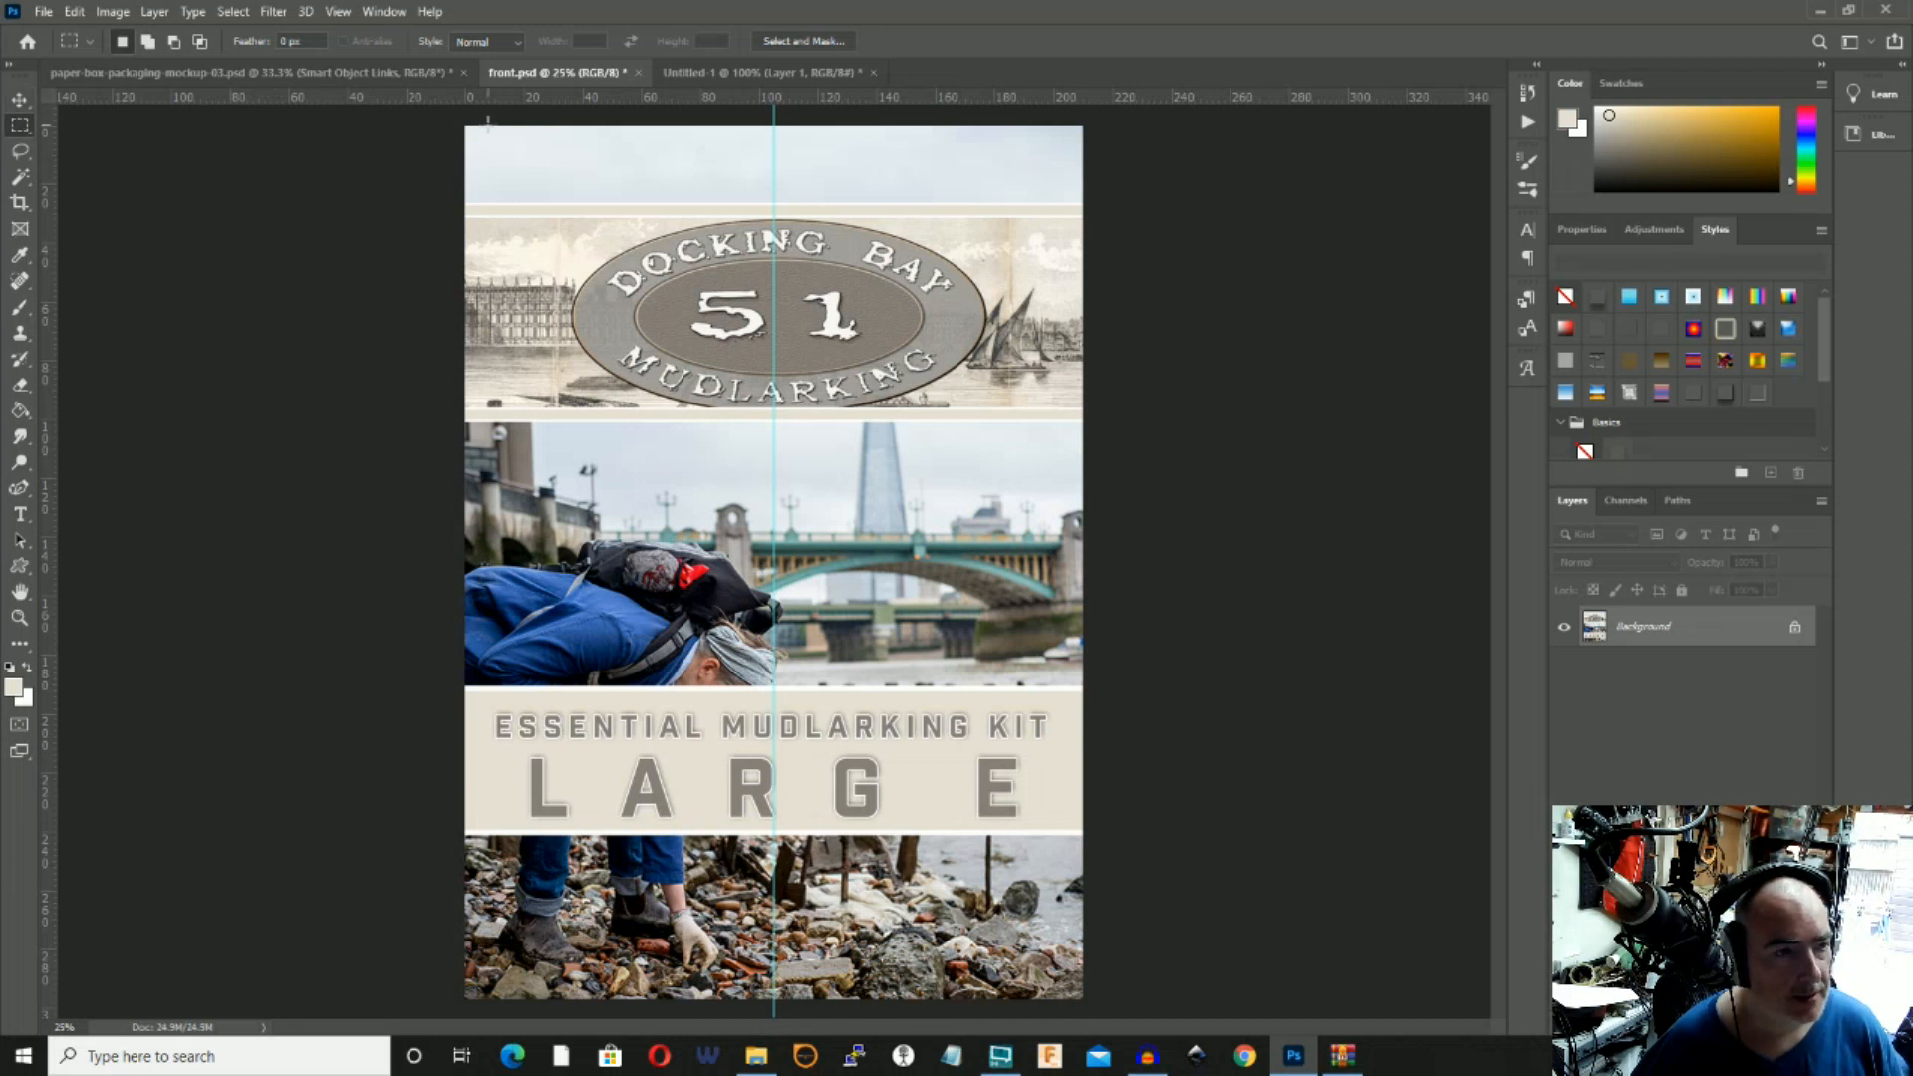
drag(459, 117, 1135, 1011)
click(75, 11)
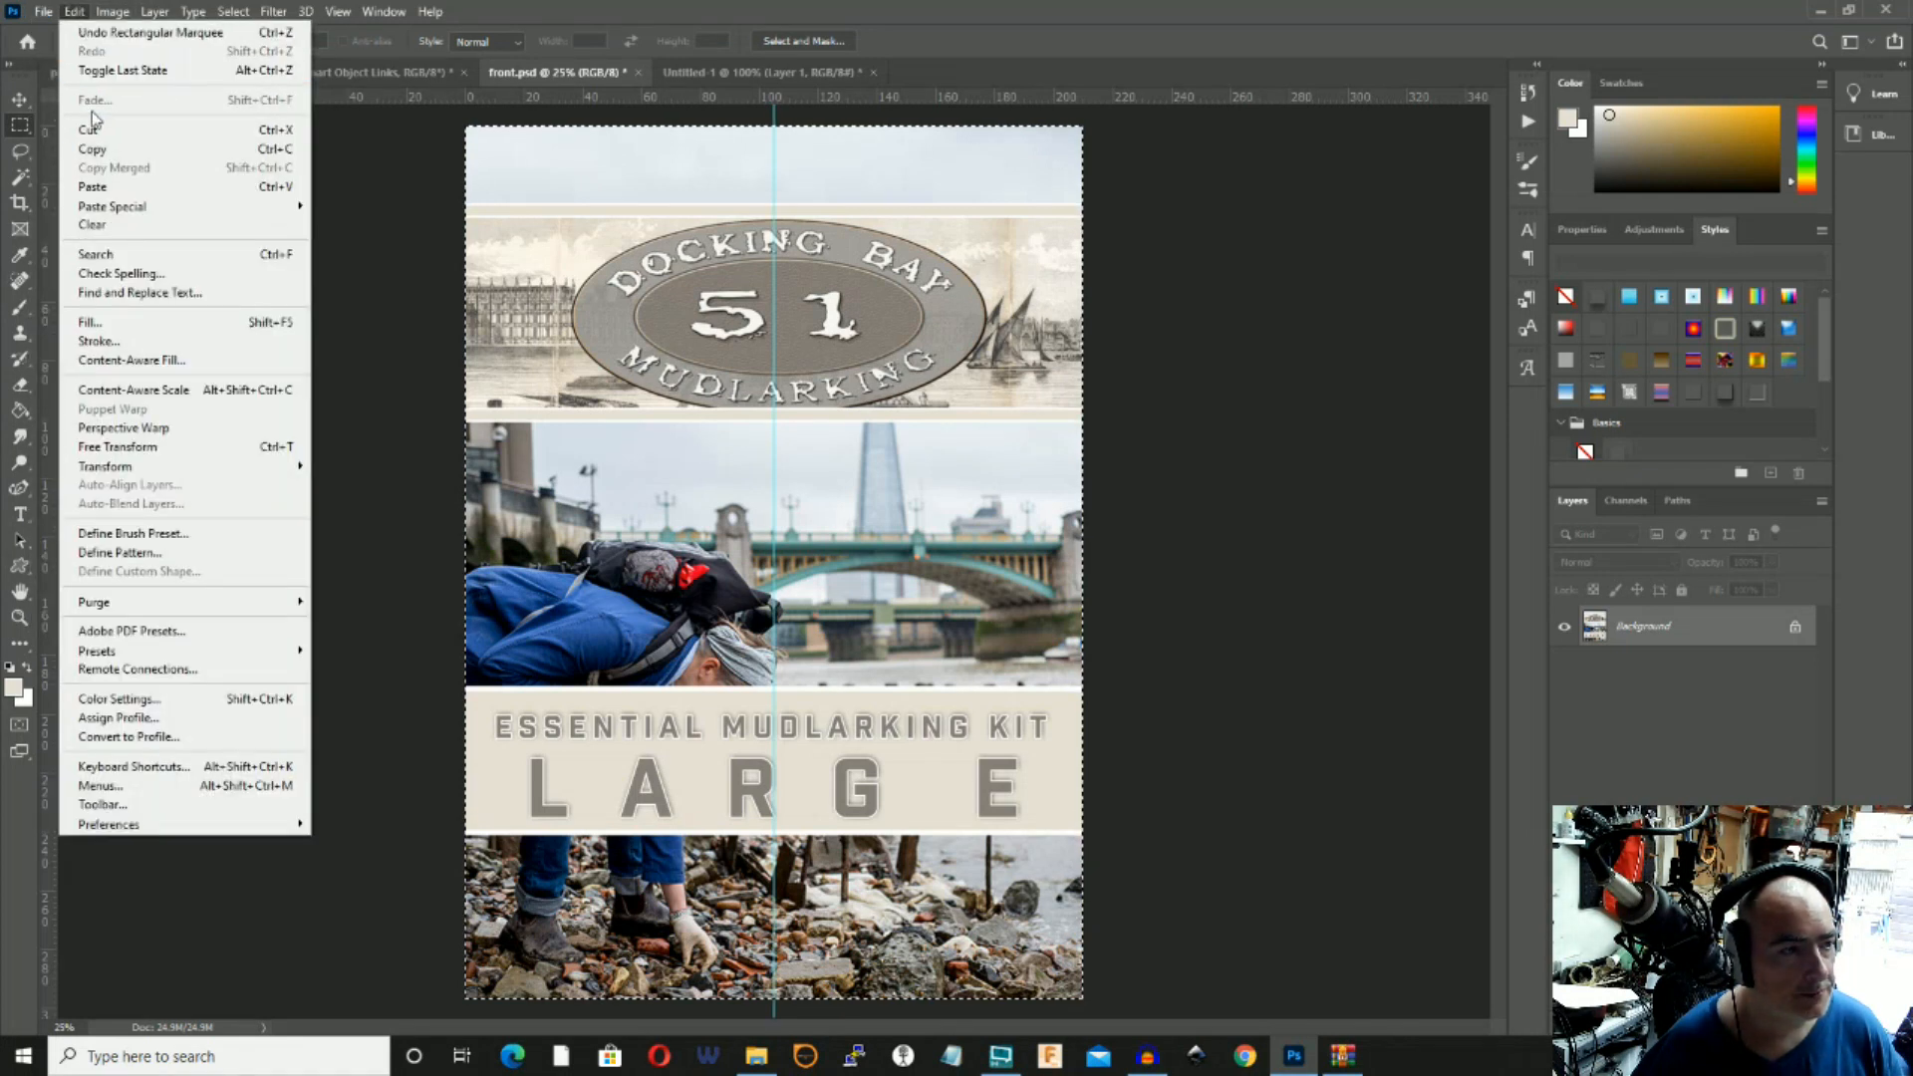
click(91, 148)
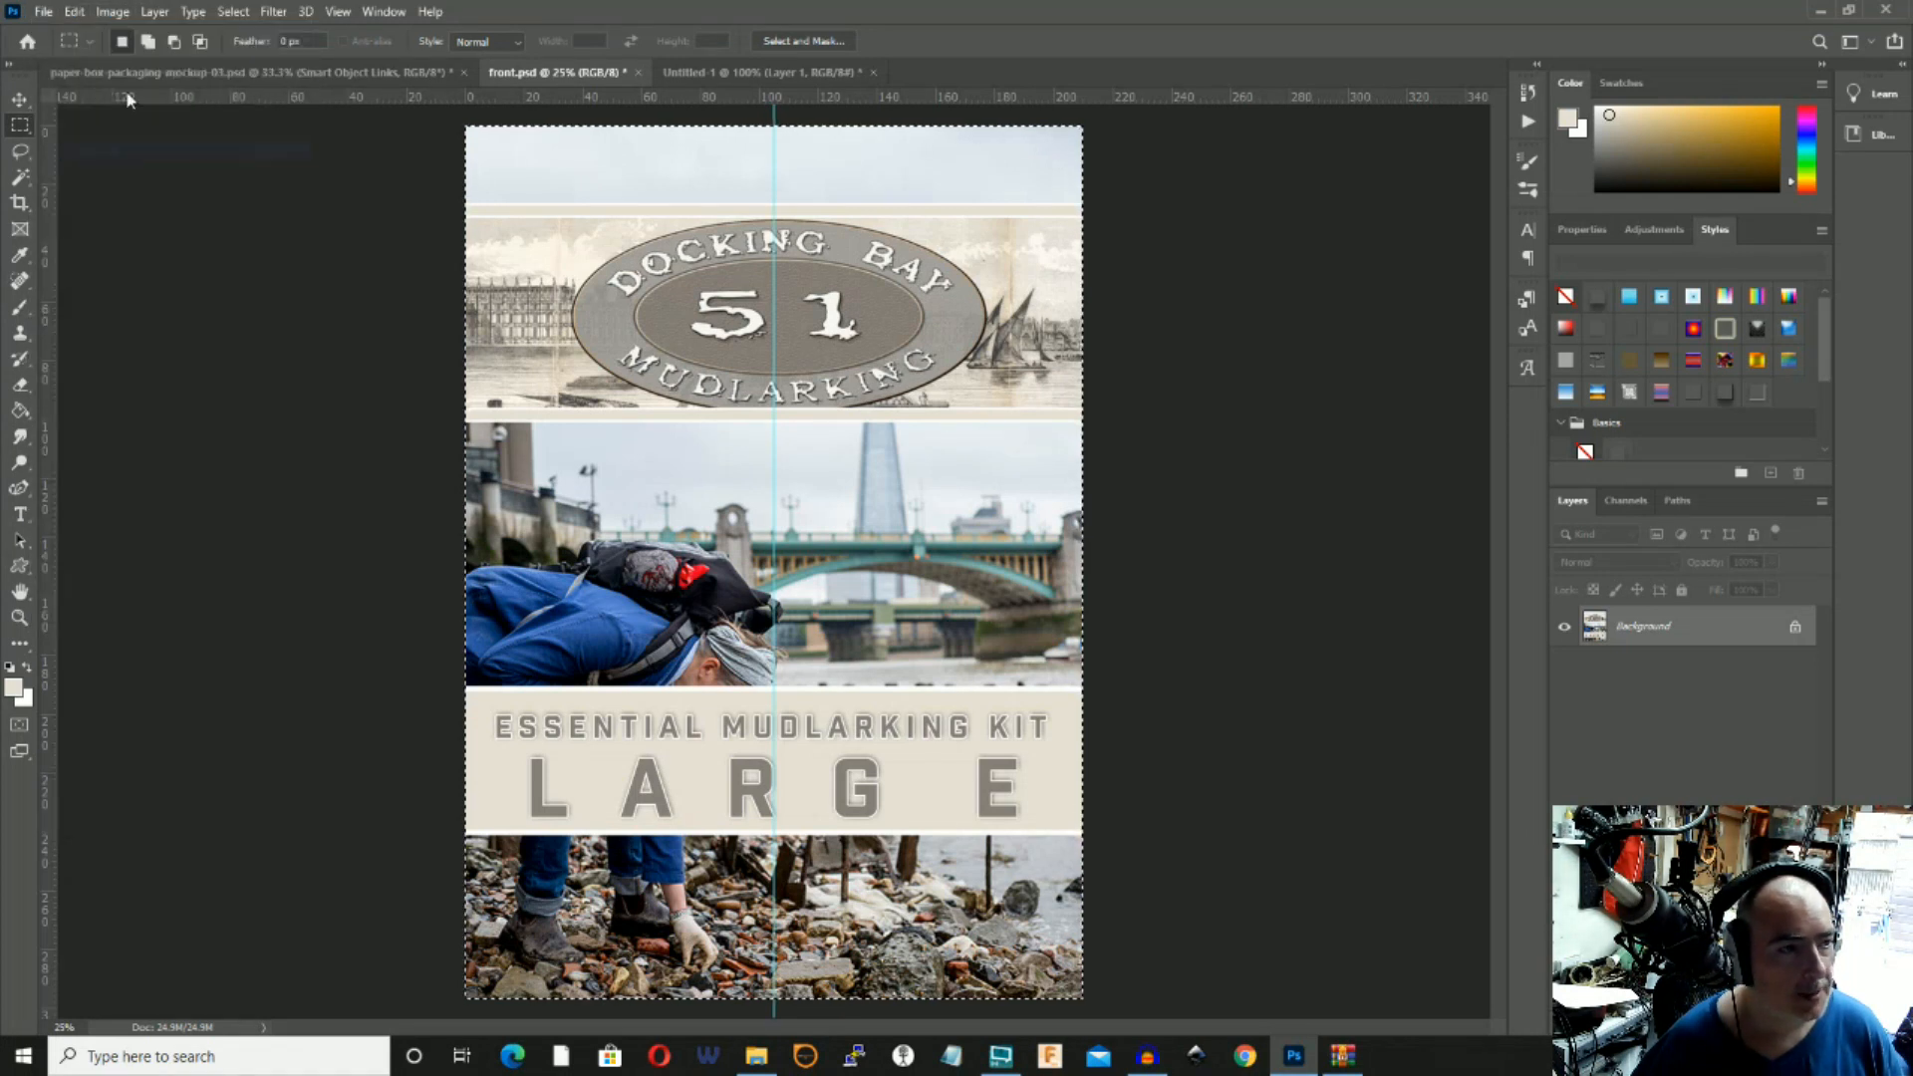
Switch to paper-box-packaging-mockup-03.psd and paste the copied artwork as a new layer.
click(356, 72)
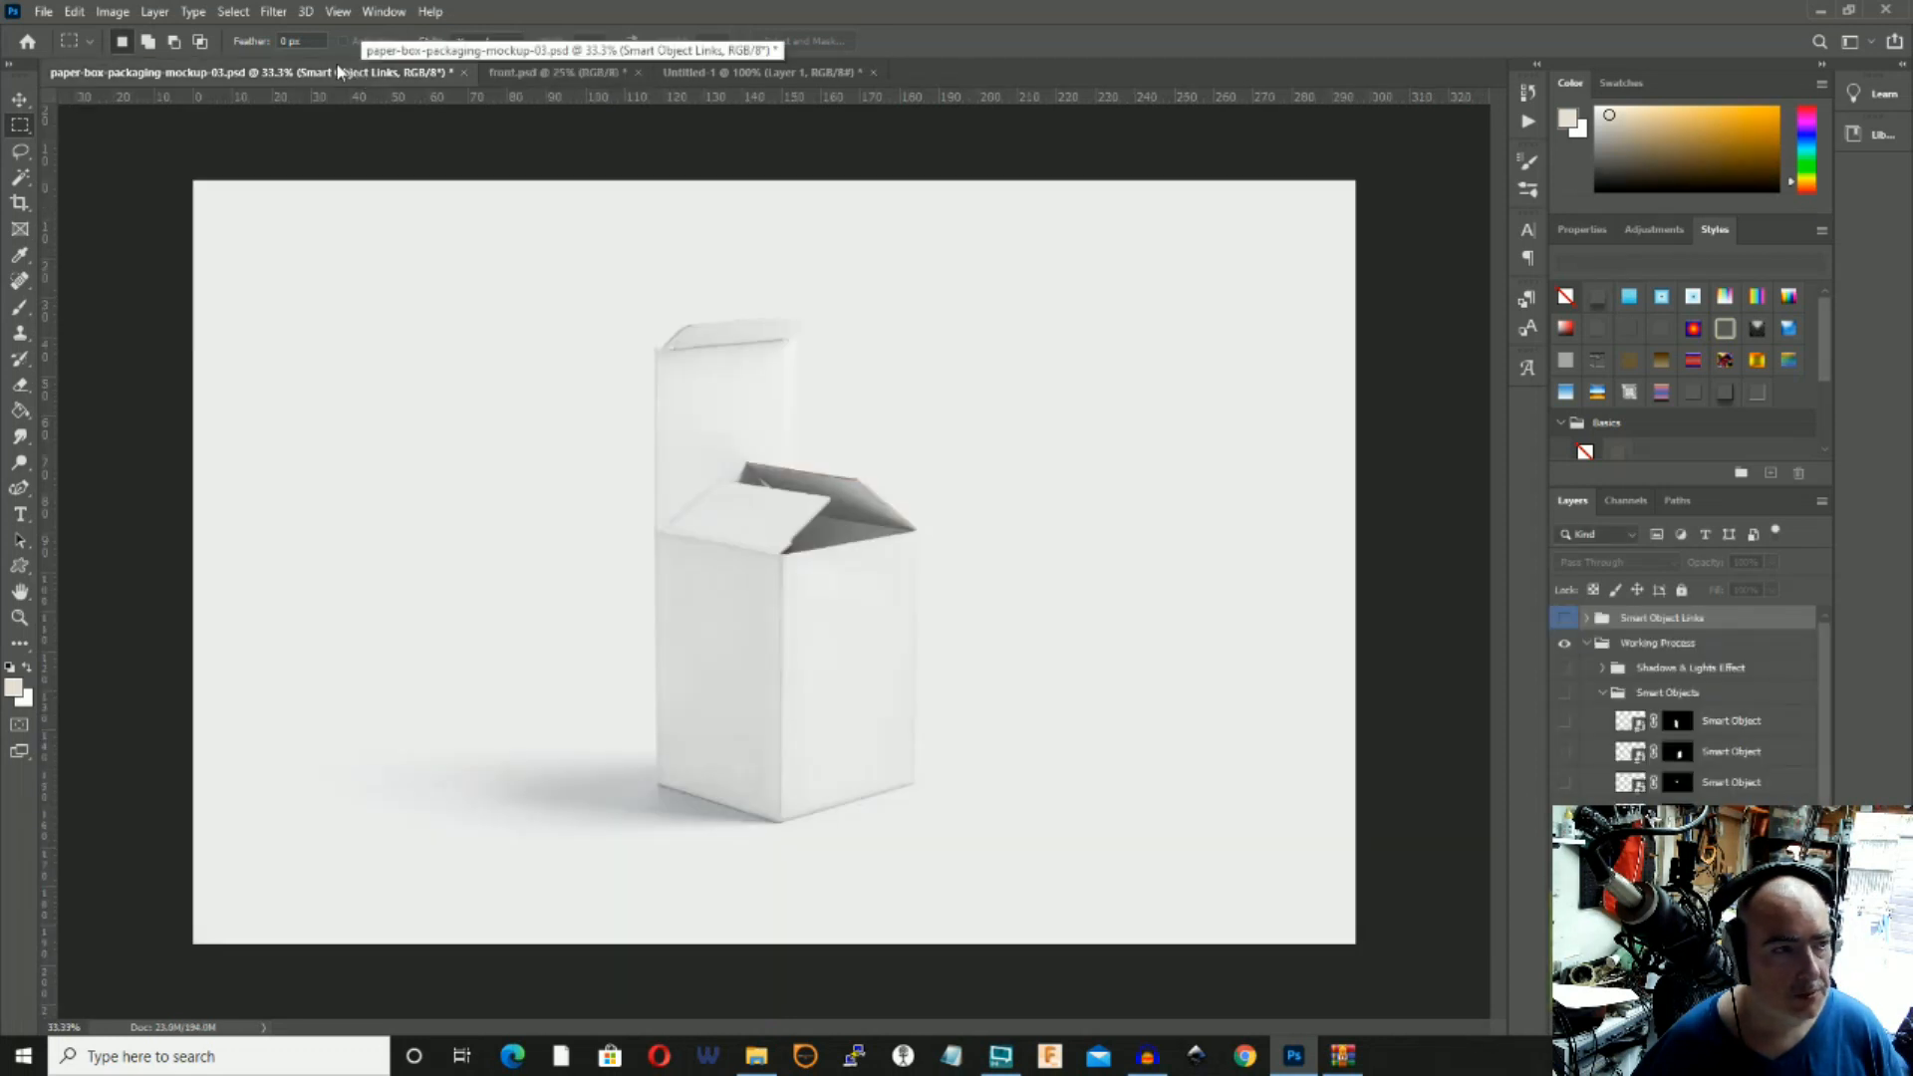
click(76, 11)
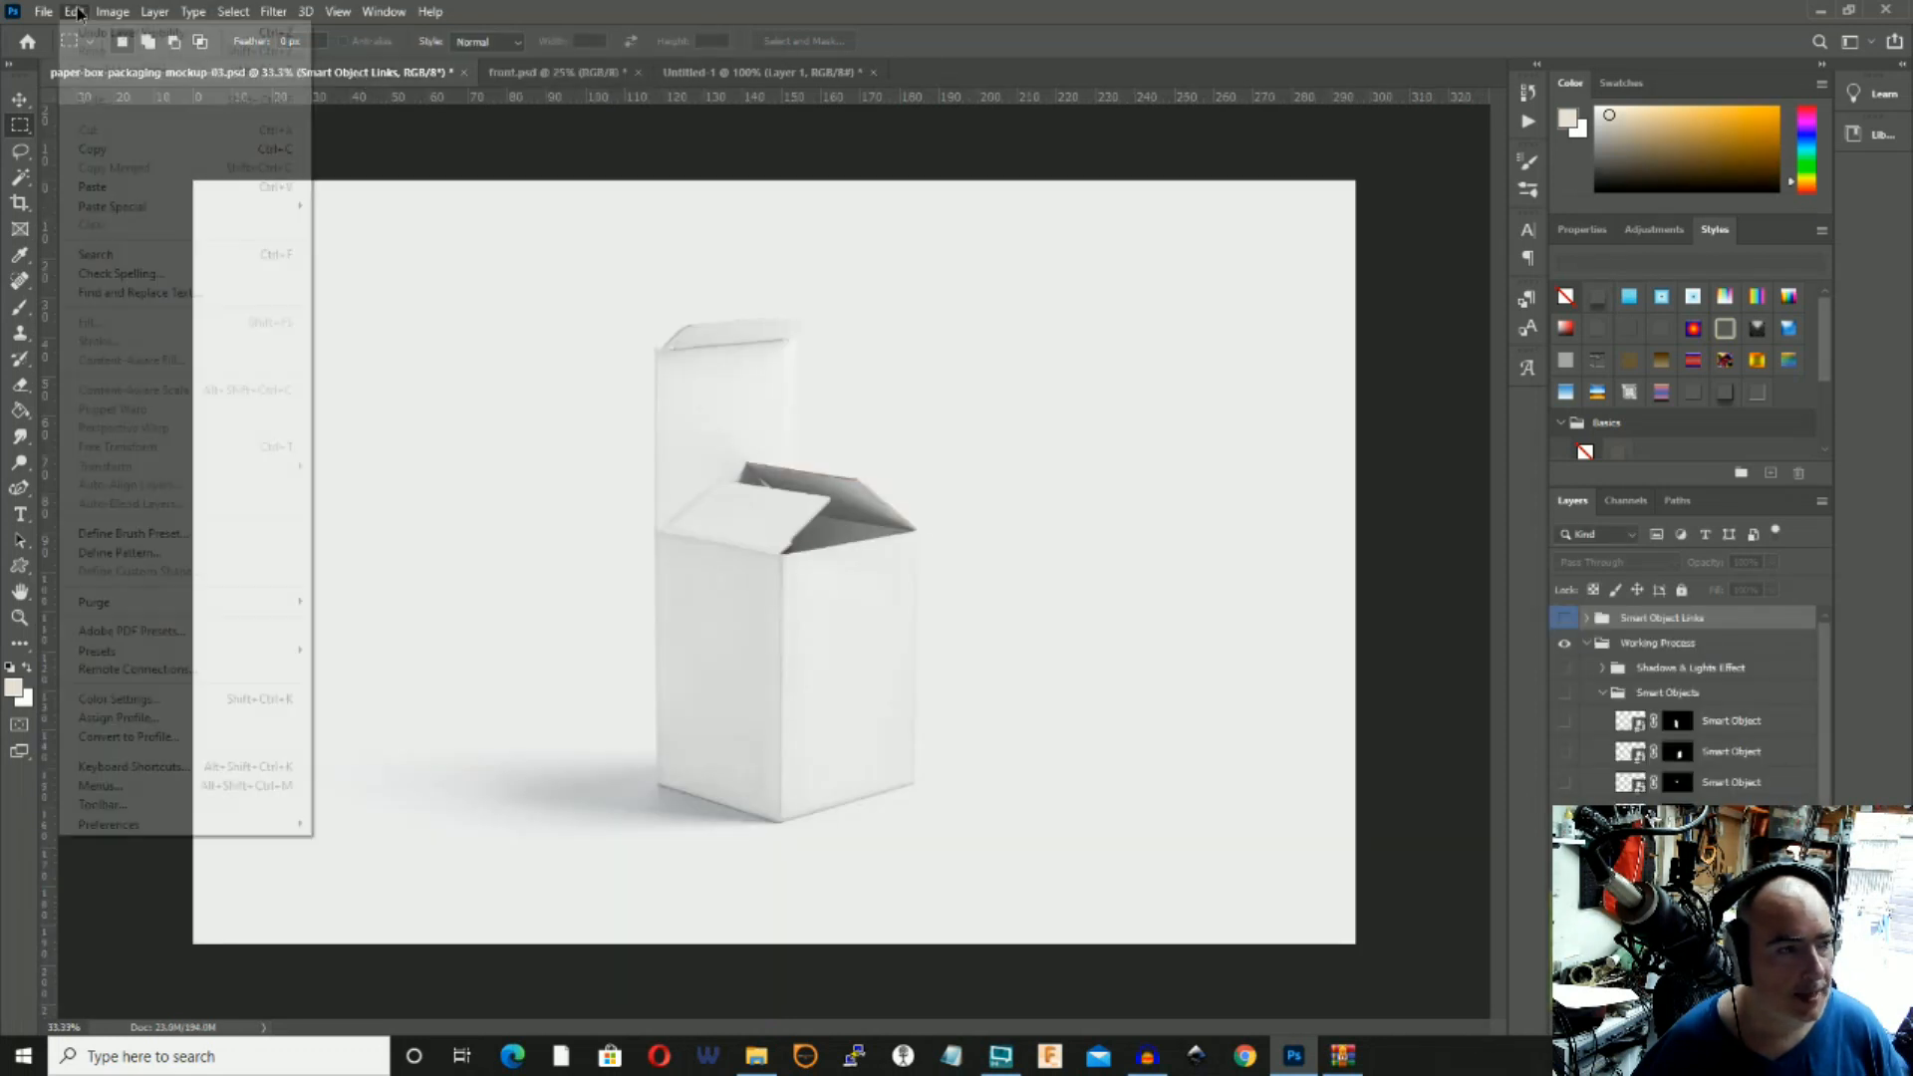
click(93, 180)
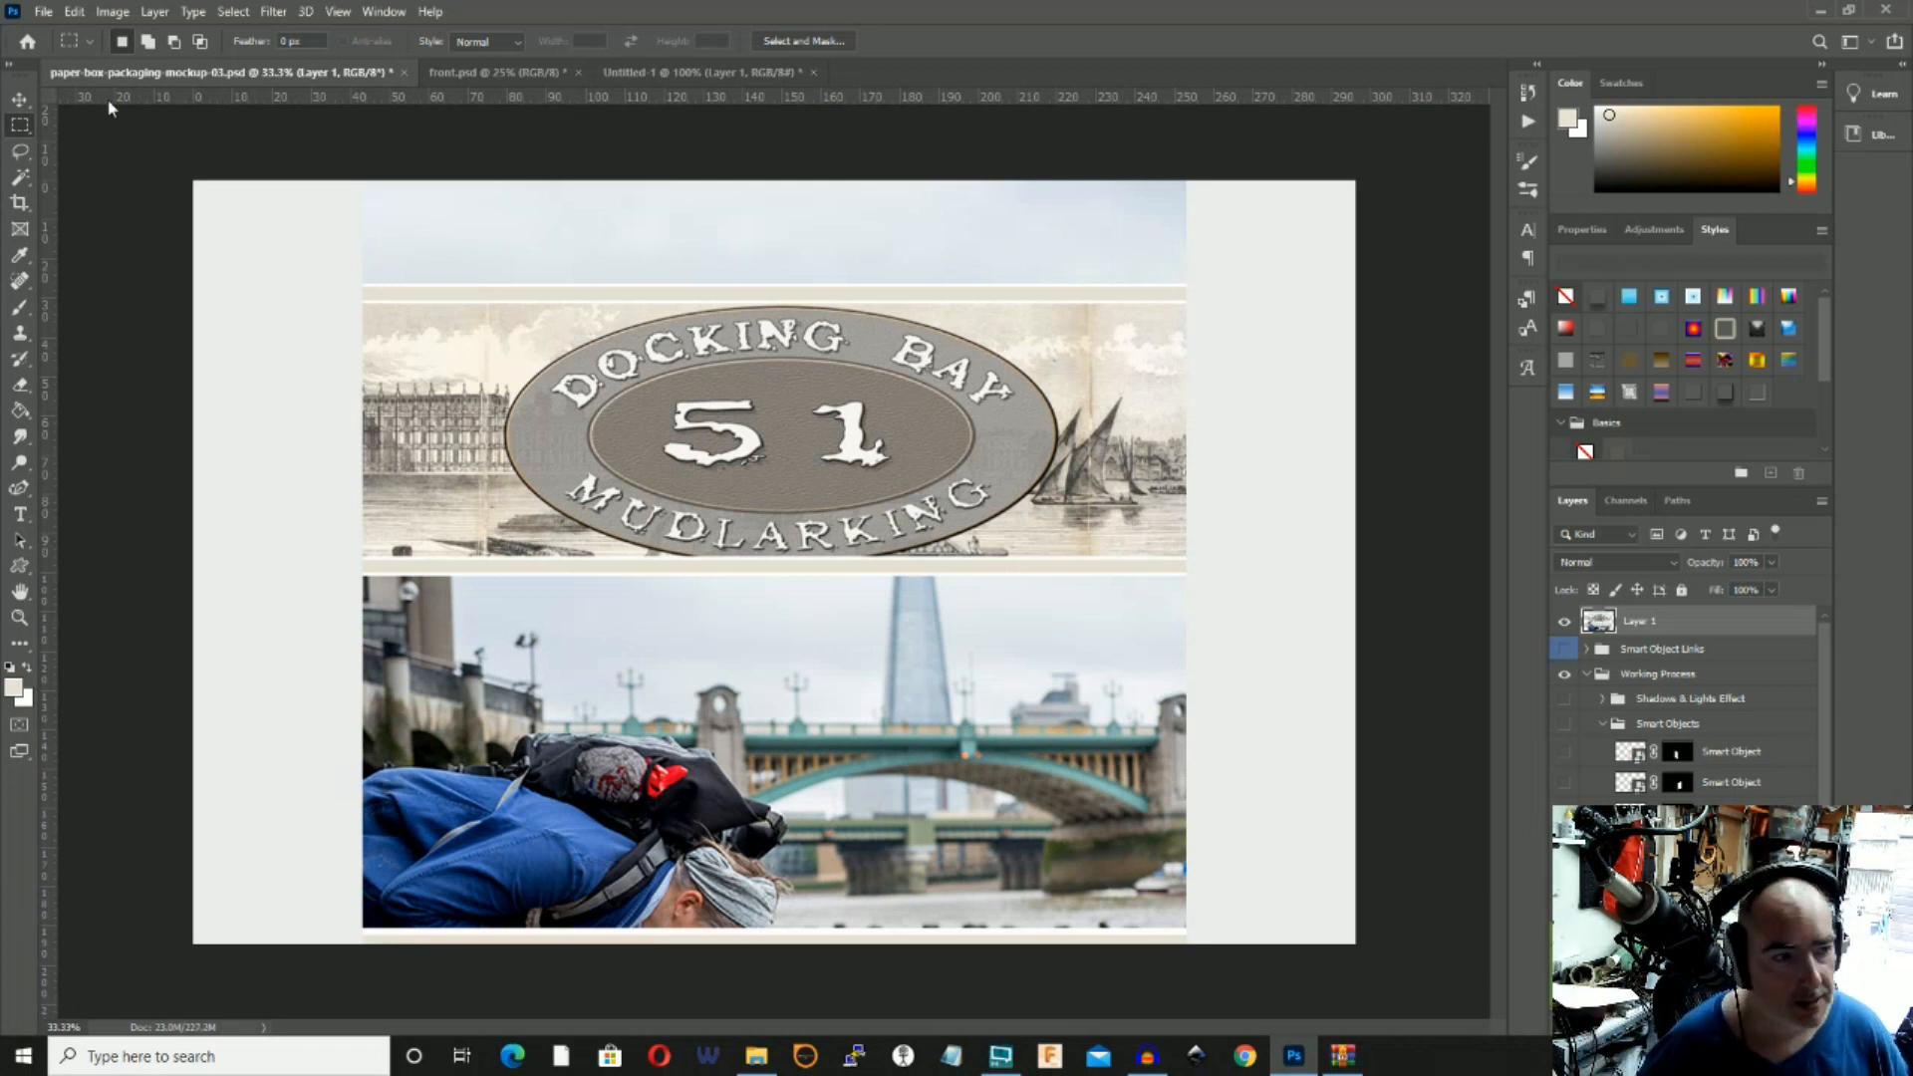
Try scaling the pasted artwork down and aligning its upper-left corner with the top of the box's front vertical edge.
click(10, 101)
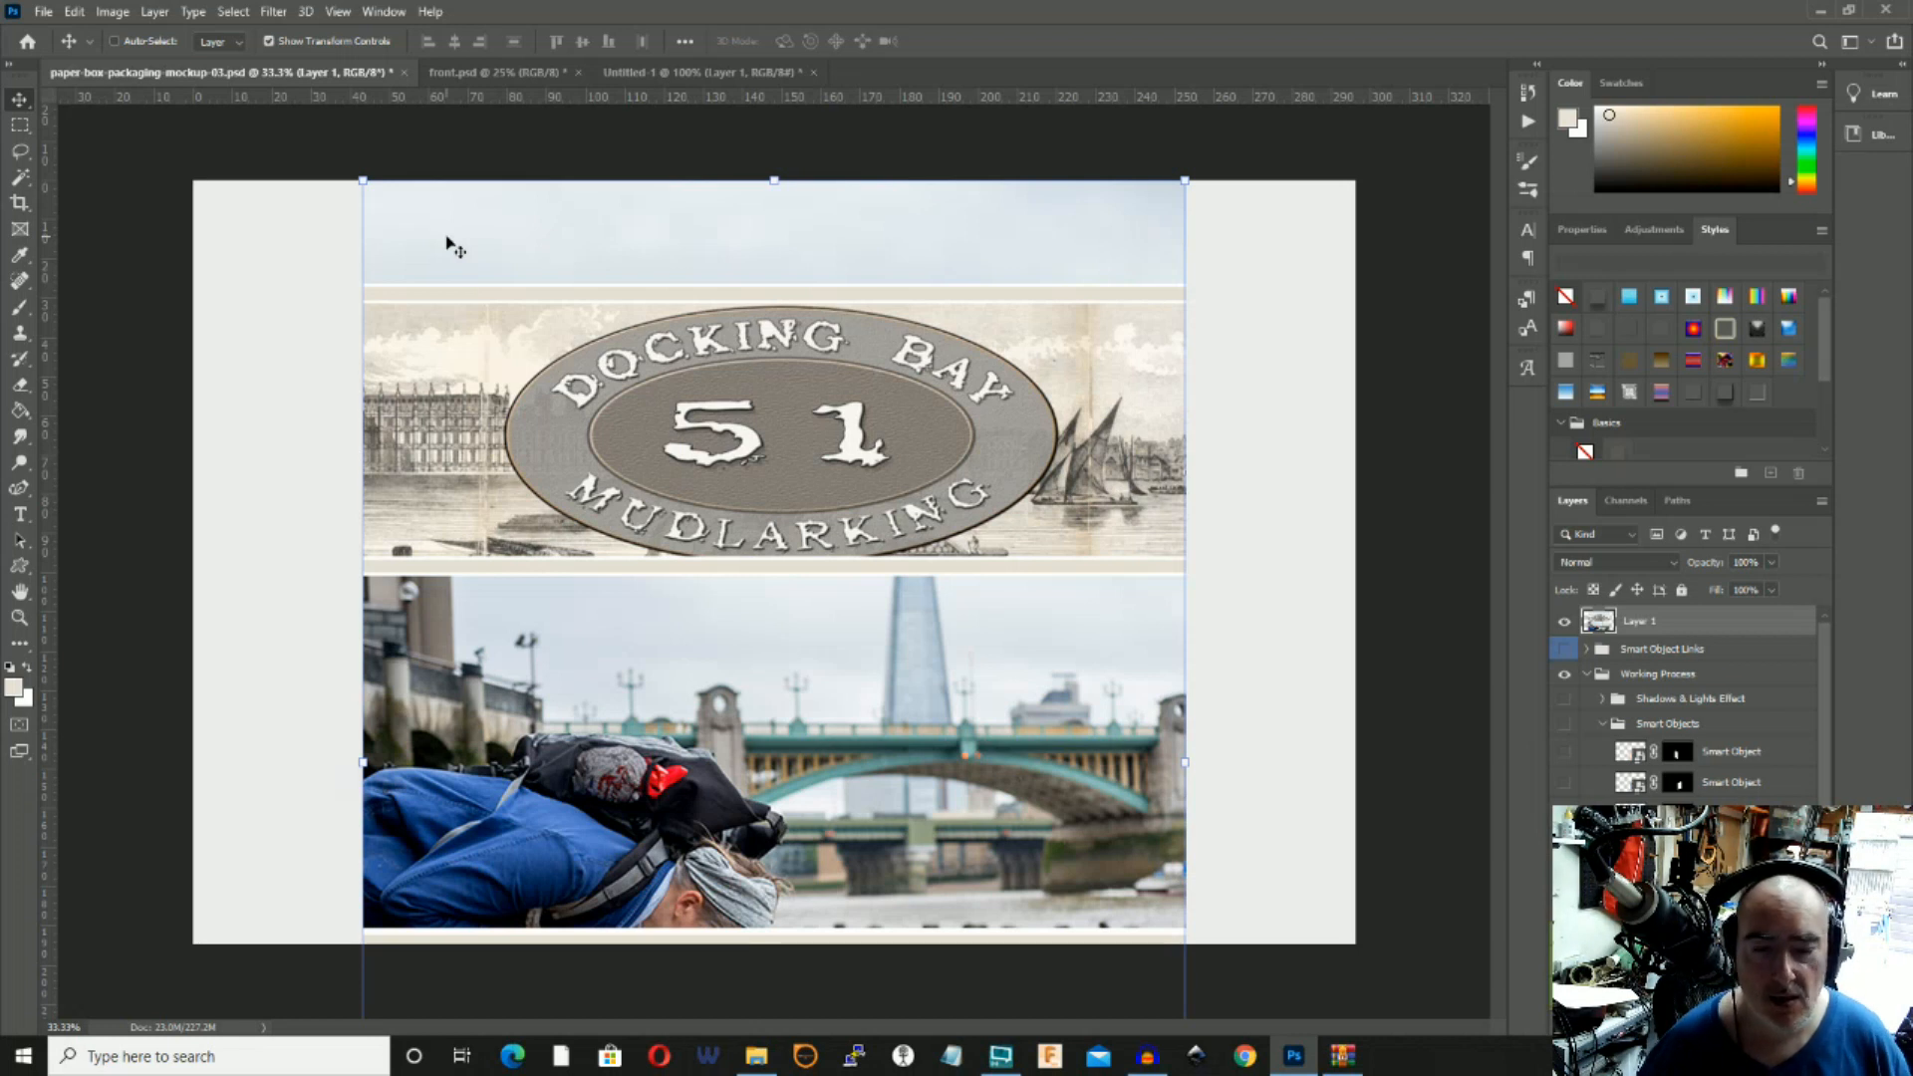
drag(362, 177, 1012, 691)
drag(1002, 884, 629, 374)
drag(468, 339, 677, 508)
drag(700, 630, 868, 639)
key(Left)
key(Left)
key(Left)
key(Left)
key(Left)
key(Left)
key(Left)
key(Left)
key(Left)
key(Left)
key(Left)
key(Left)
key(Return)
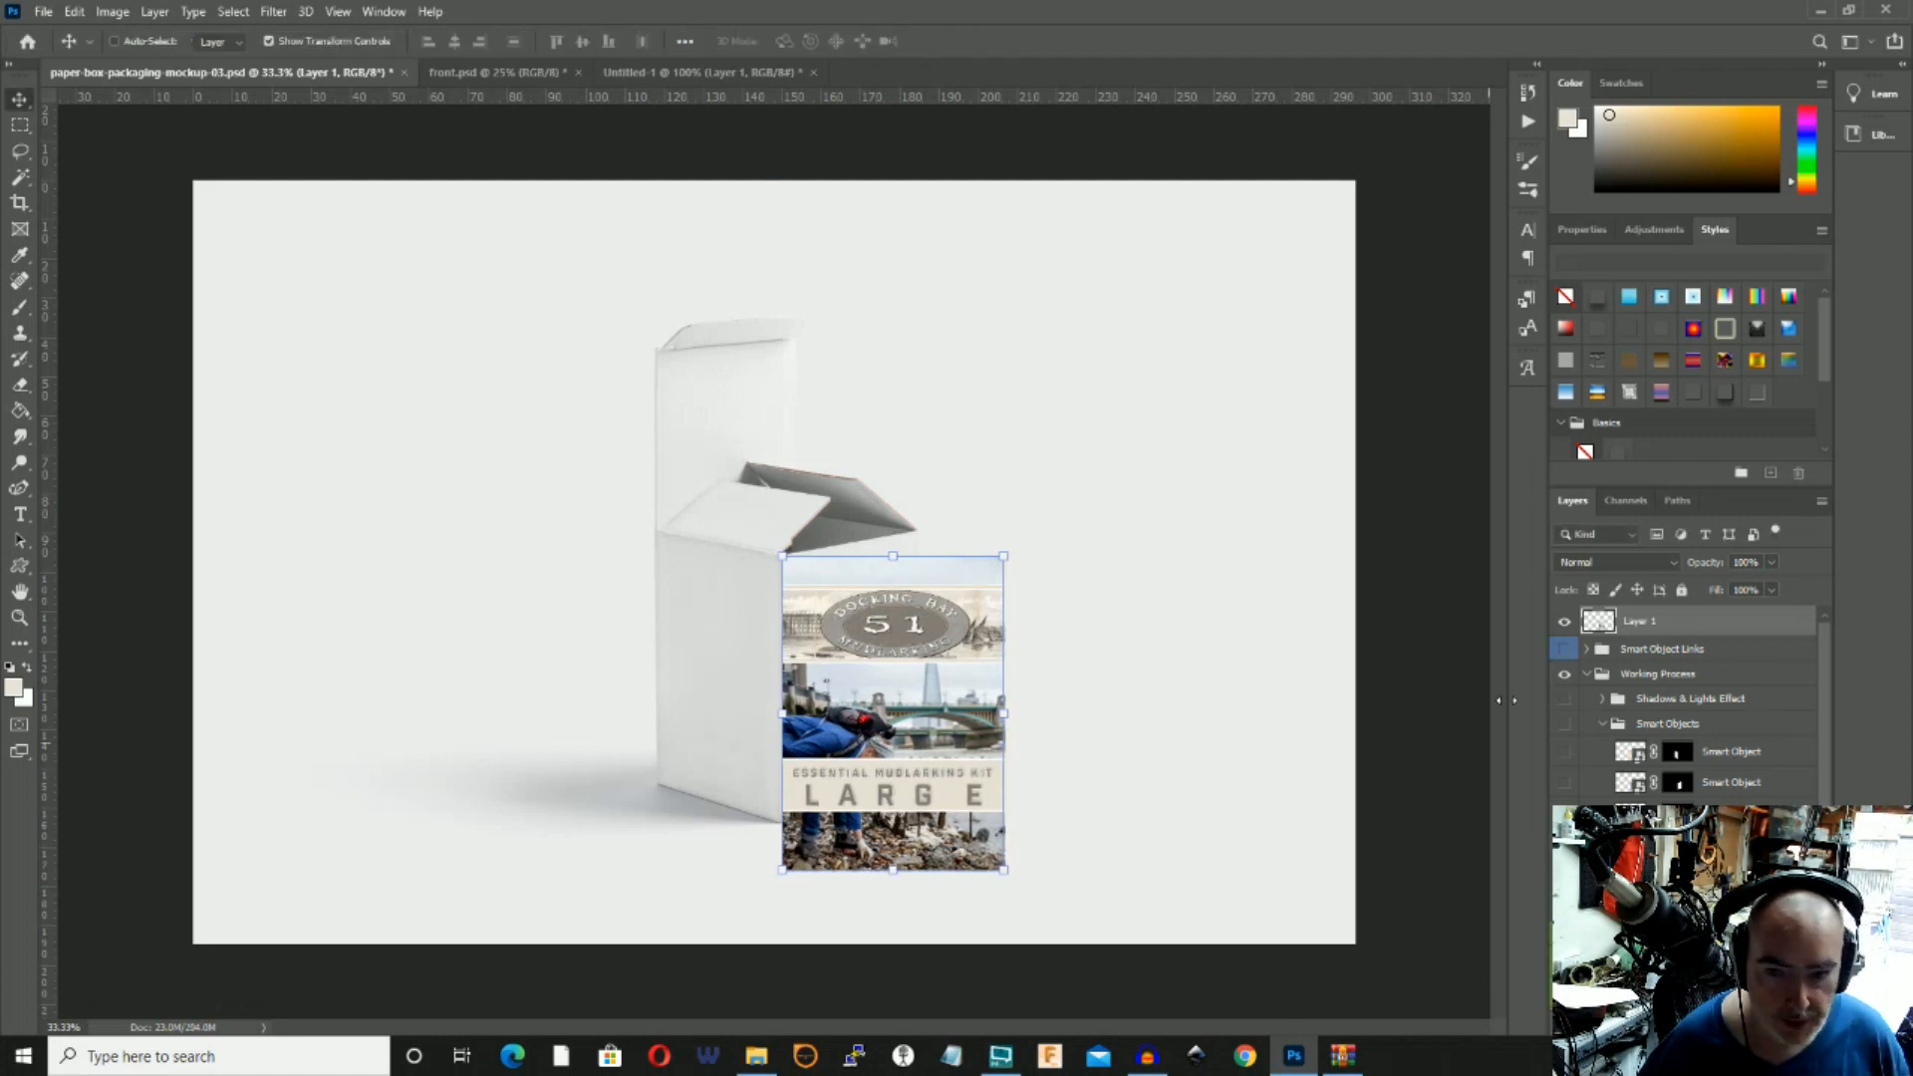
Hide and reshow the artwork layer to compare its size with the blank box face underneath.
click(1567, 623)
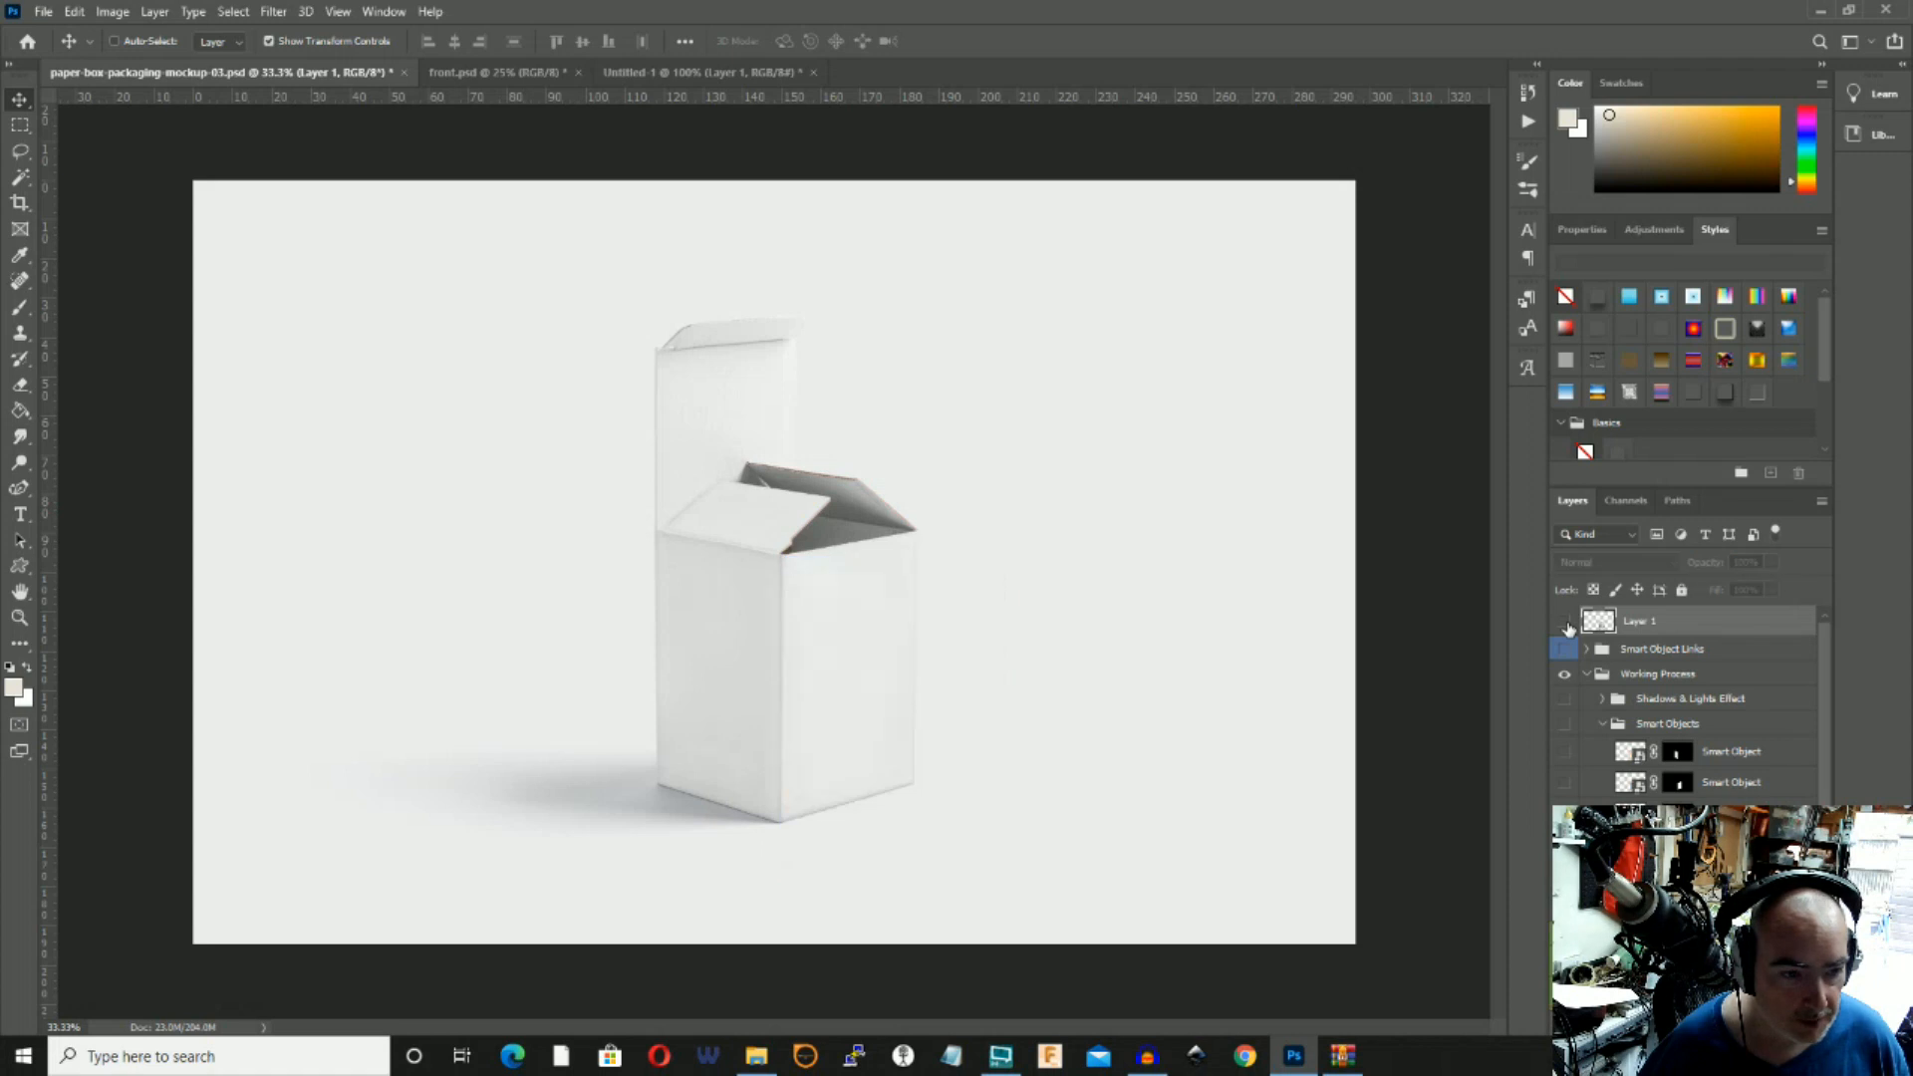
click(1566, 623)
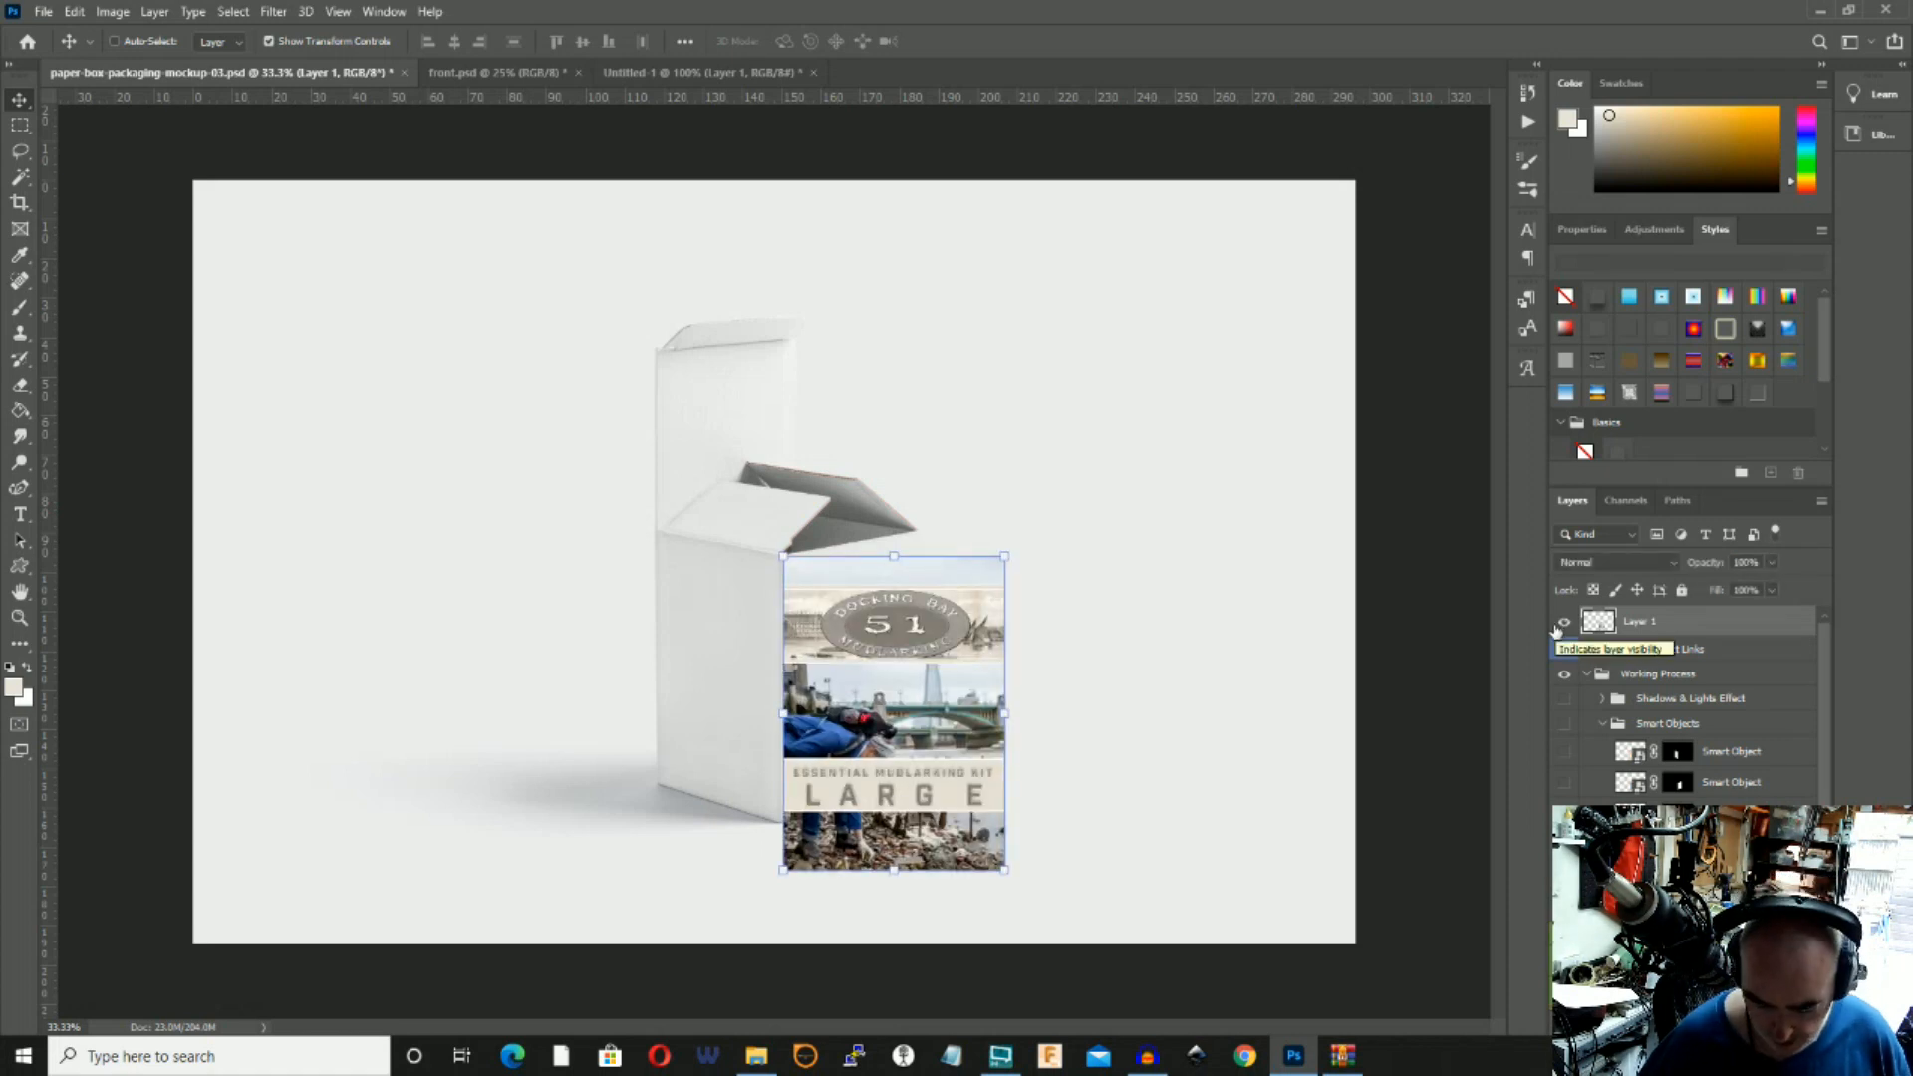
key(ctrl)
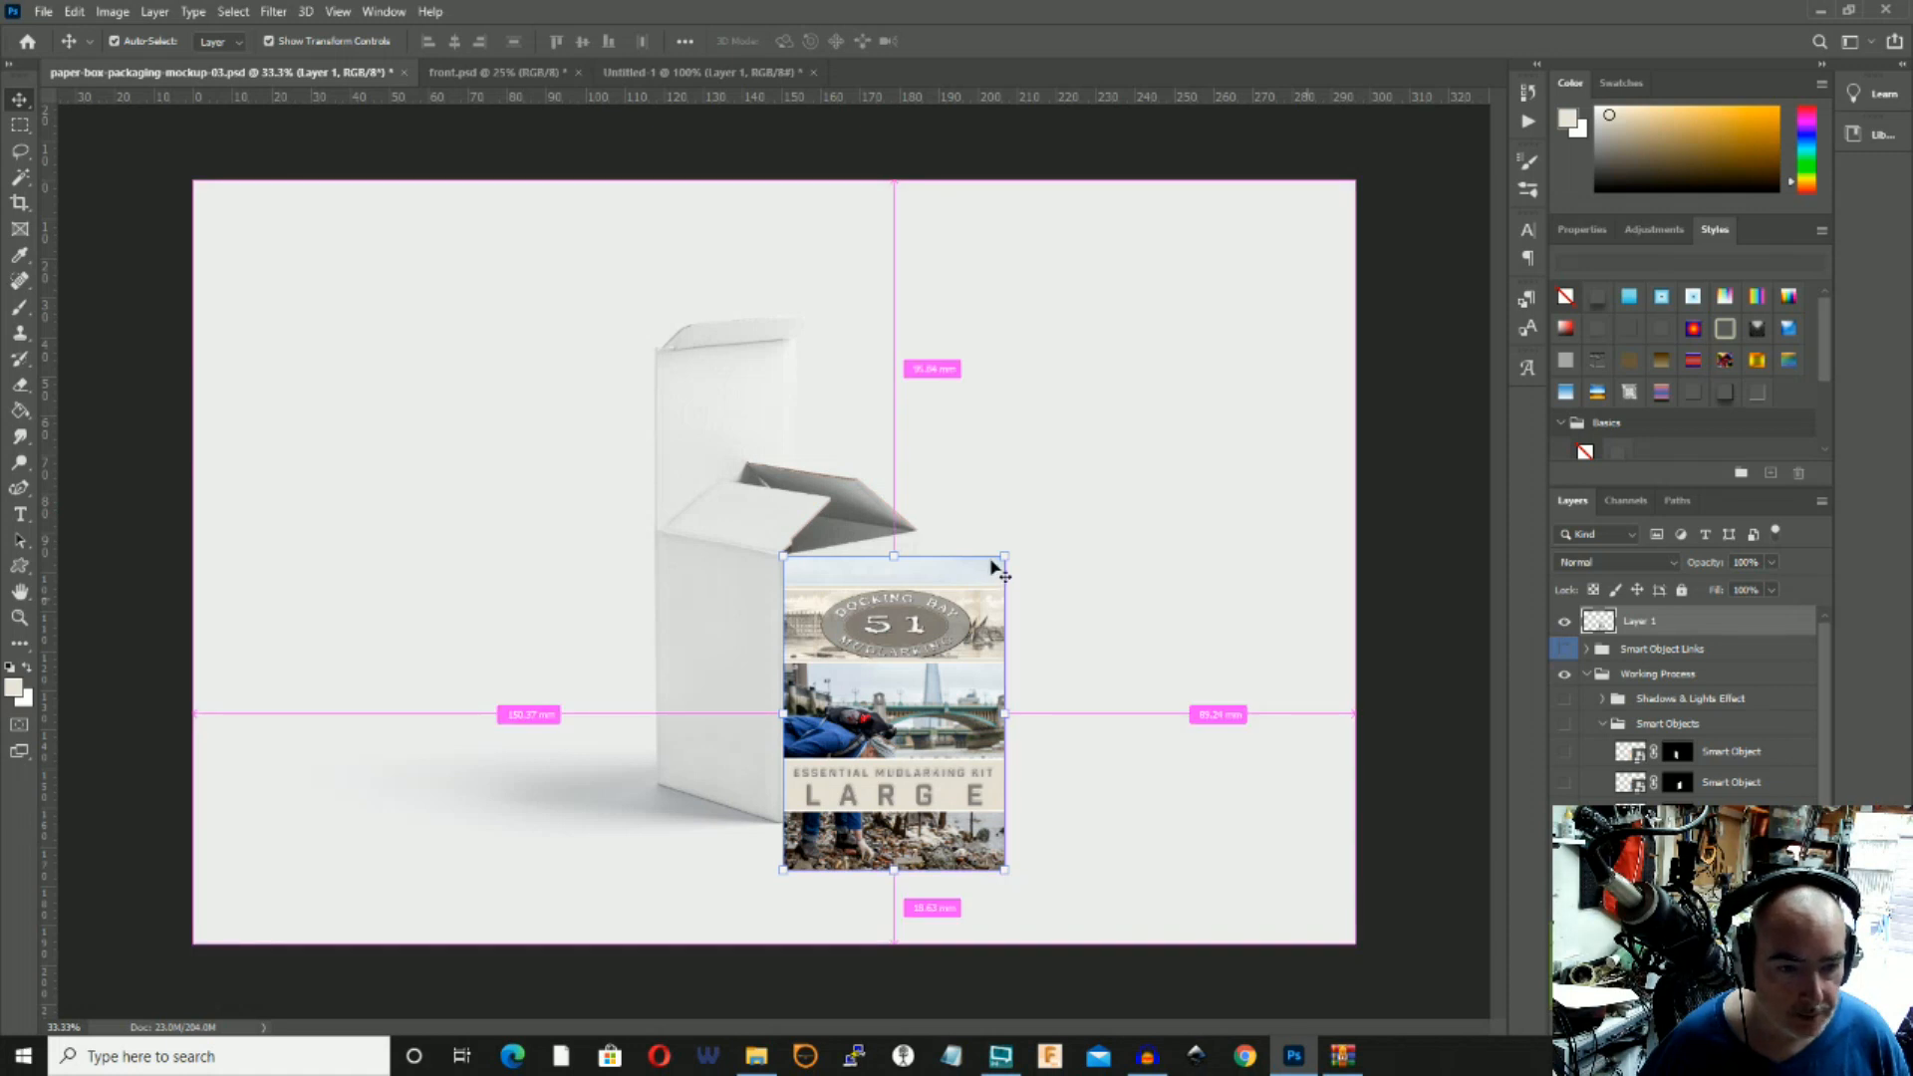
key(ctrl)
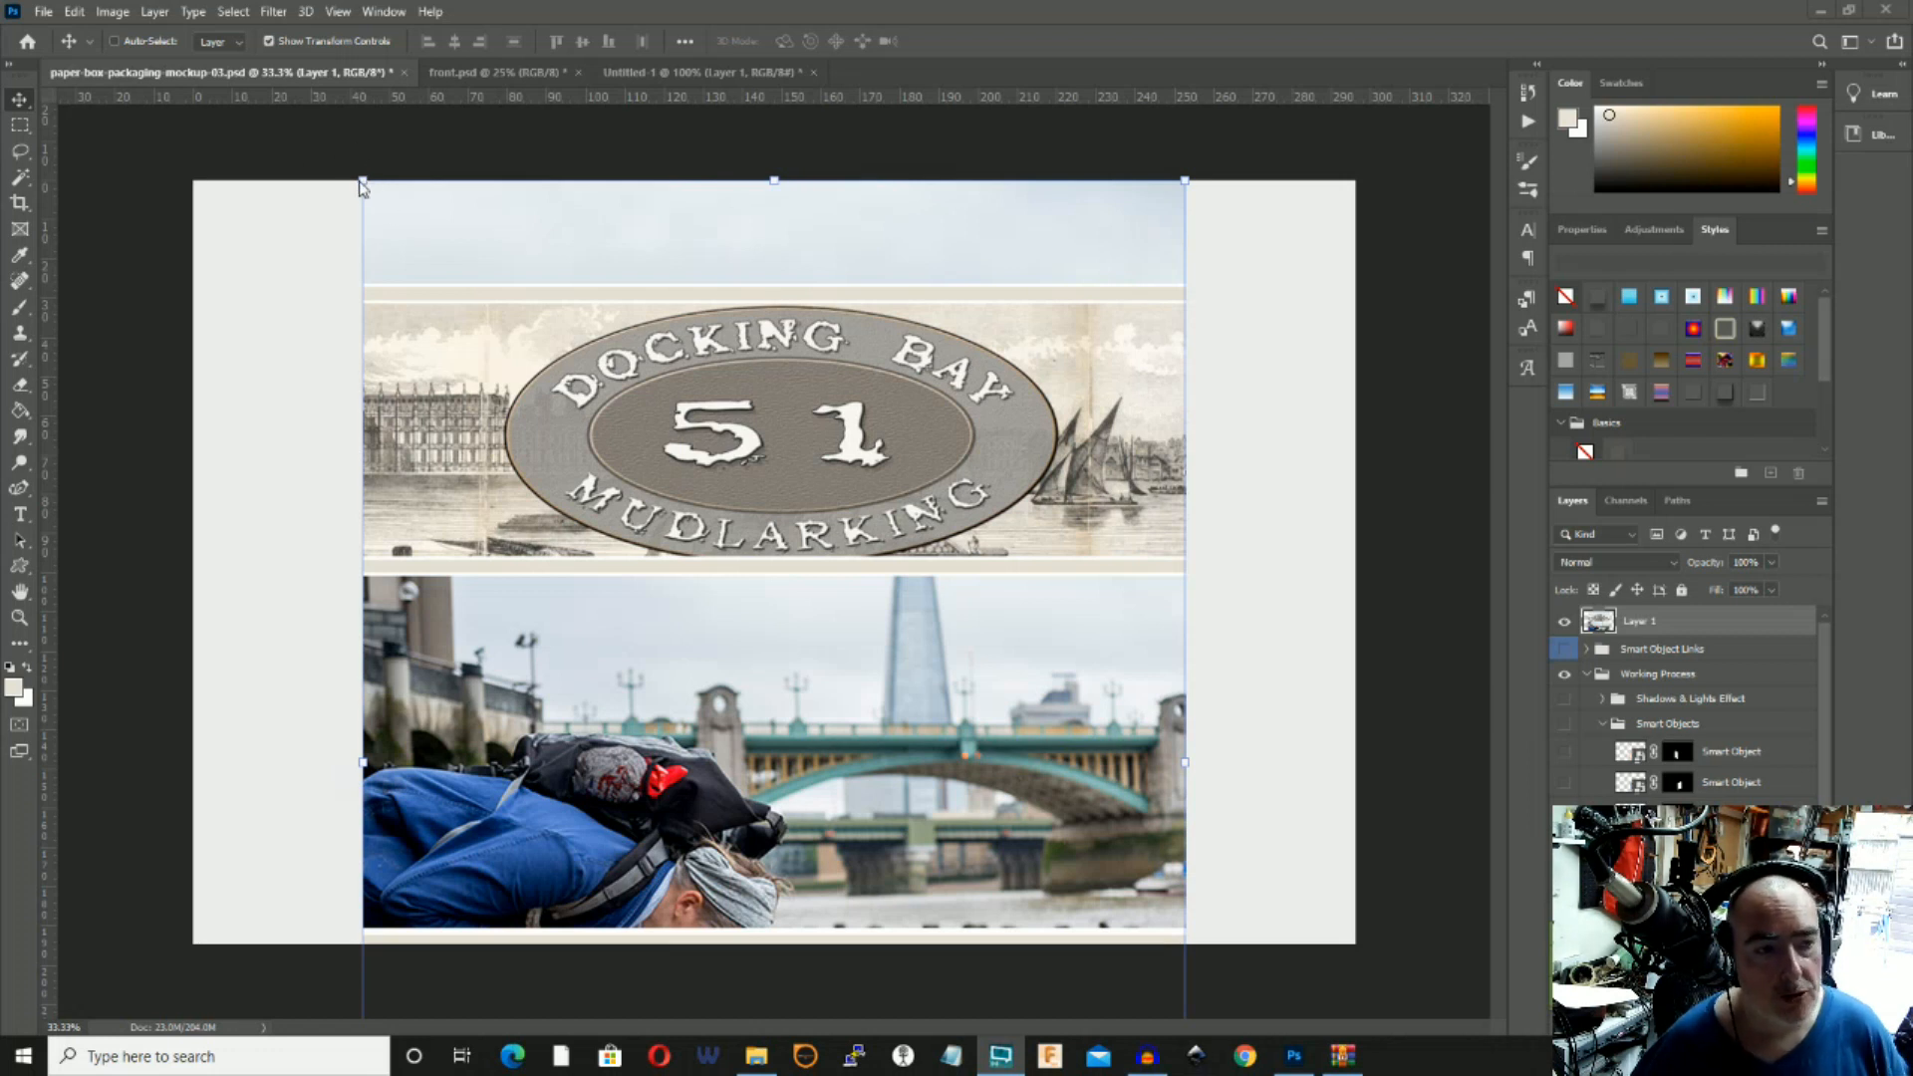
Scale the pasted artwork to about 29% and align its upper-left corner with the top of the box's front vertical edge.
drag(363, 183, 781, 768)
drag(940, 798, 879, 430)
drag(733, 390, 981, 561)
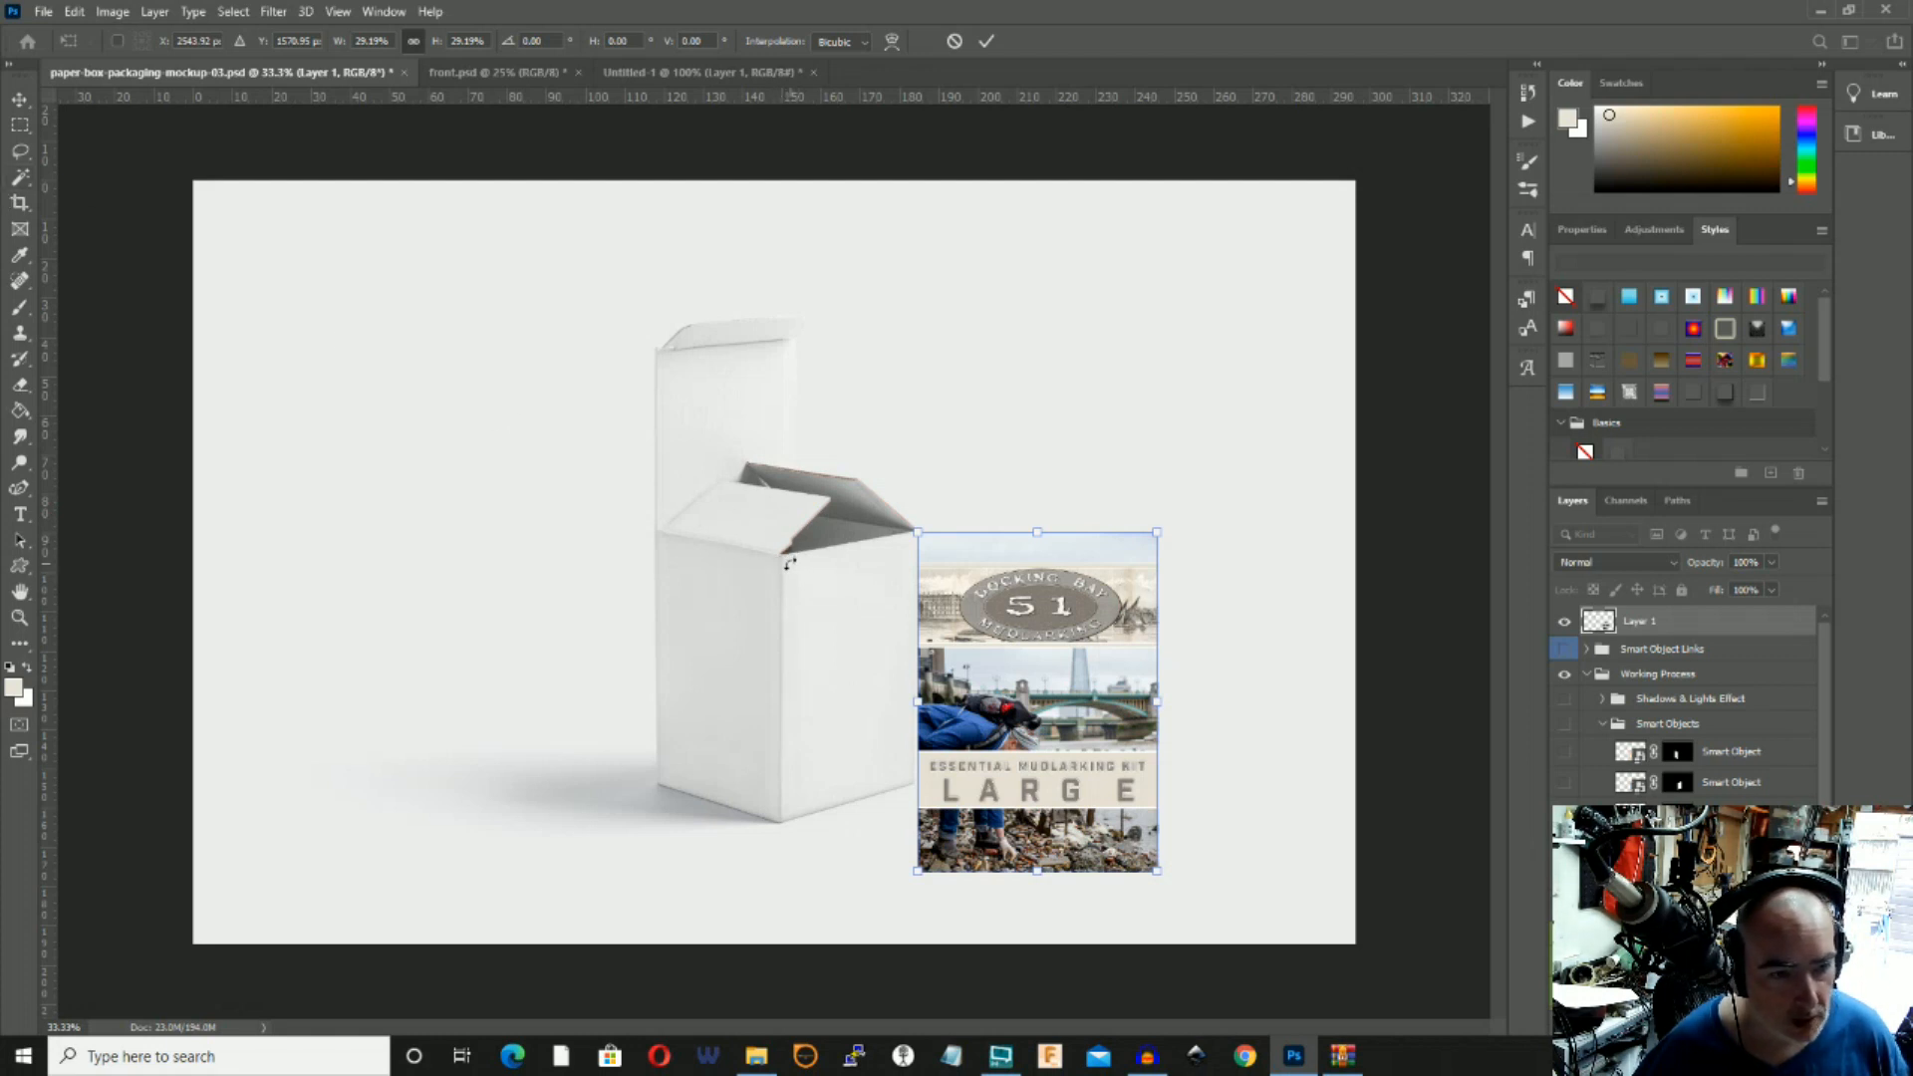
drag(1012, 563, 1149, 289)
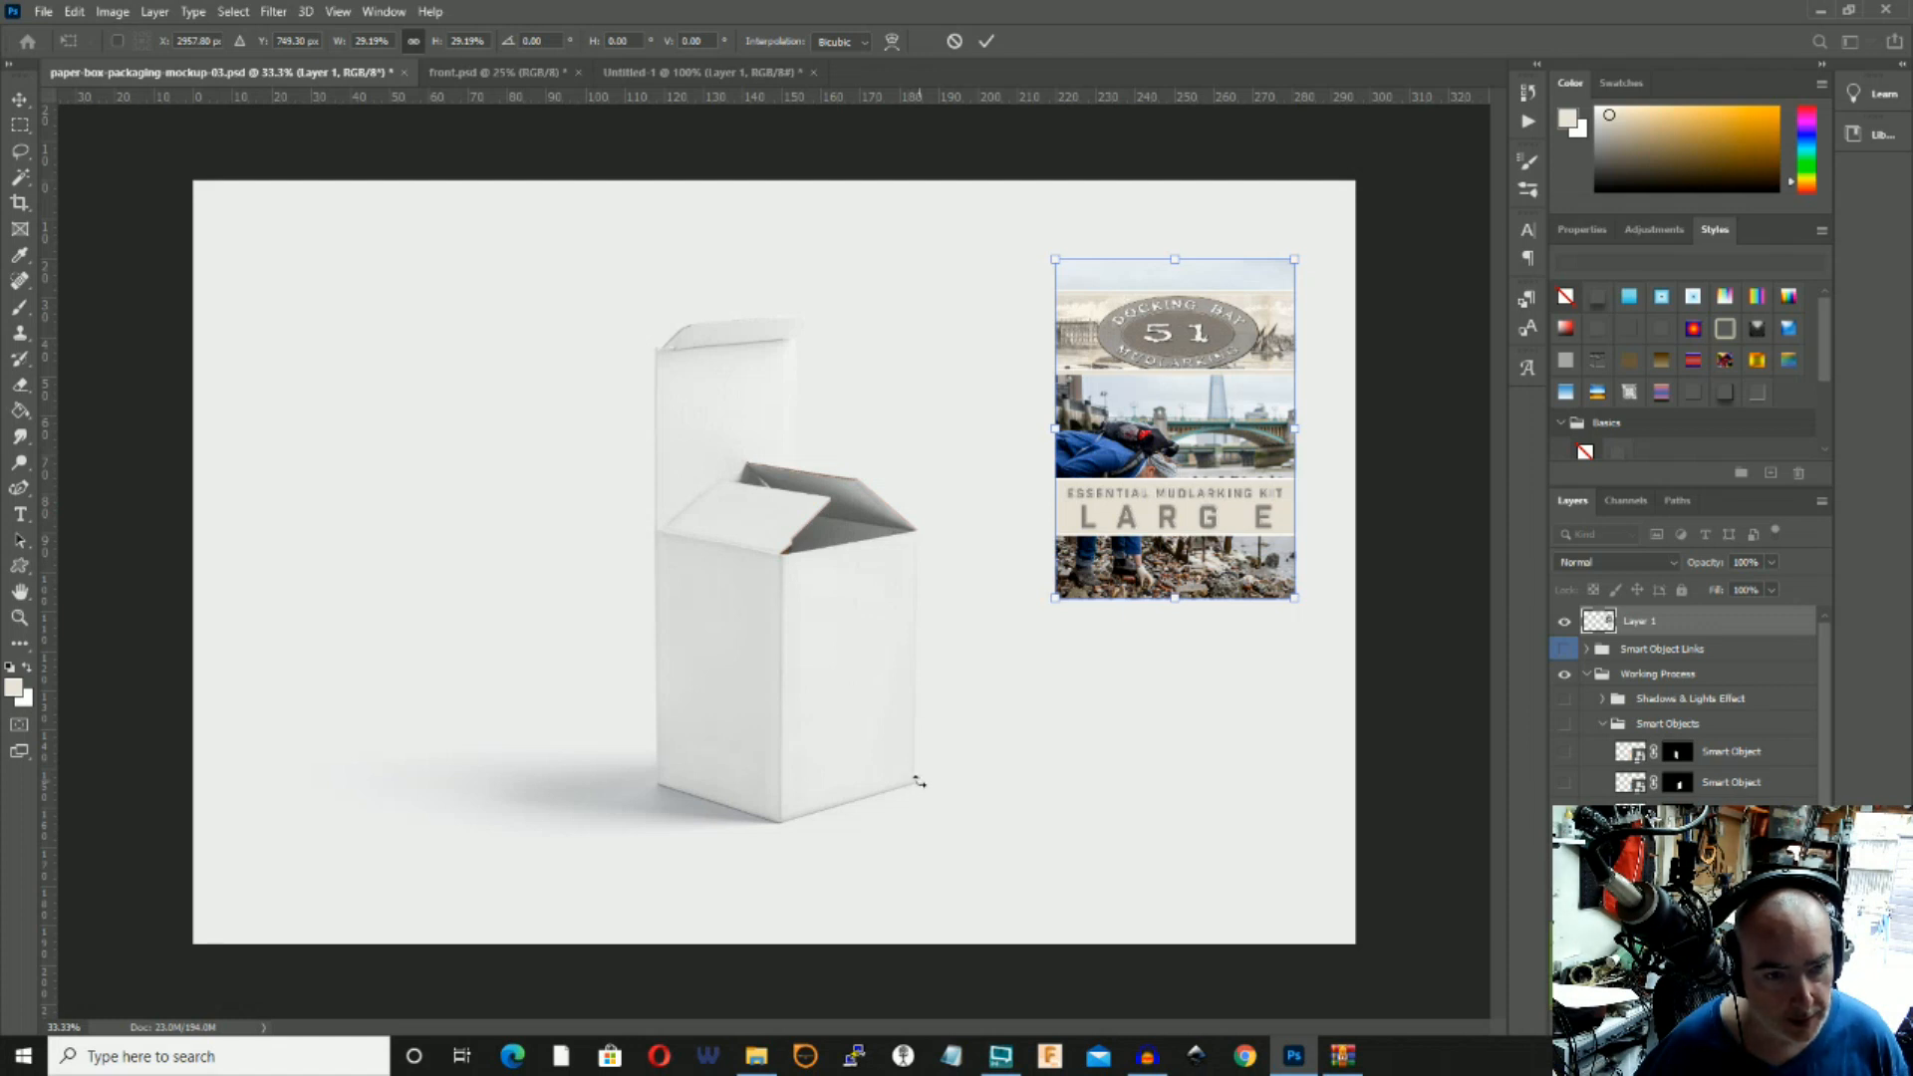
key(Return)
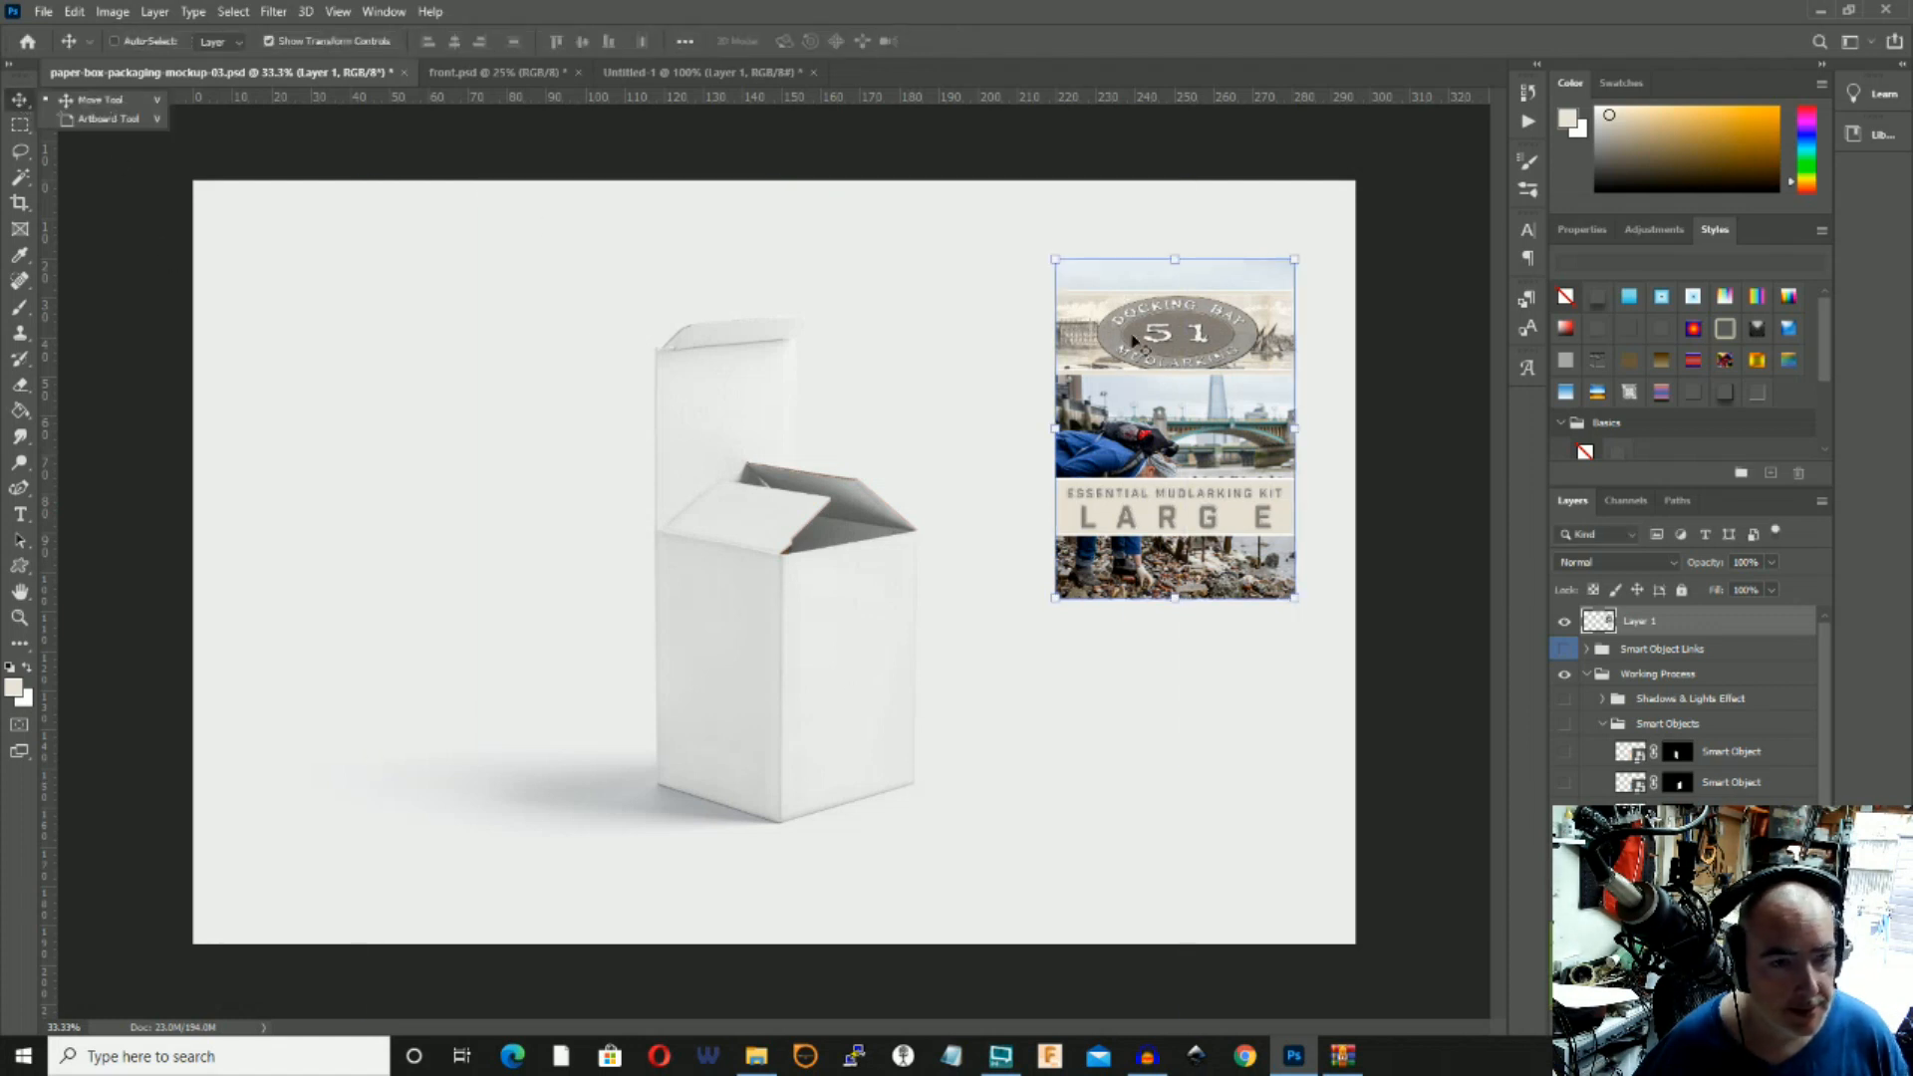
drag(1130, 304, 871, 586)
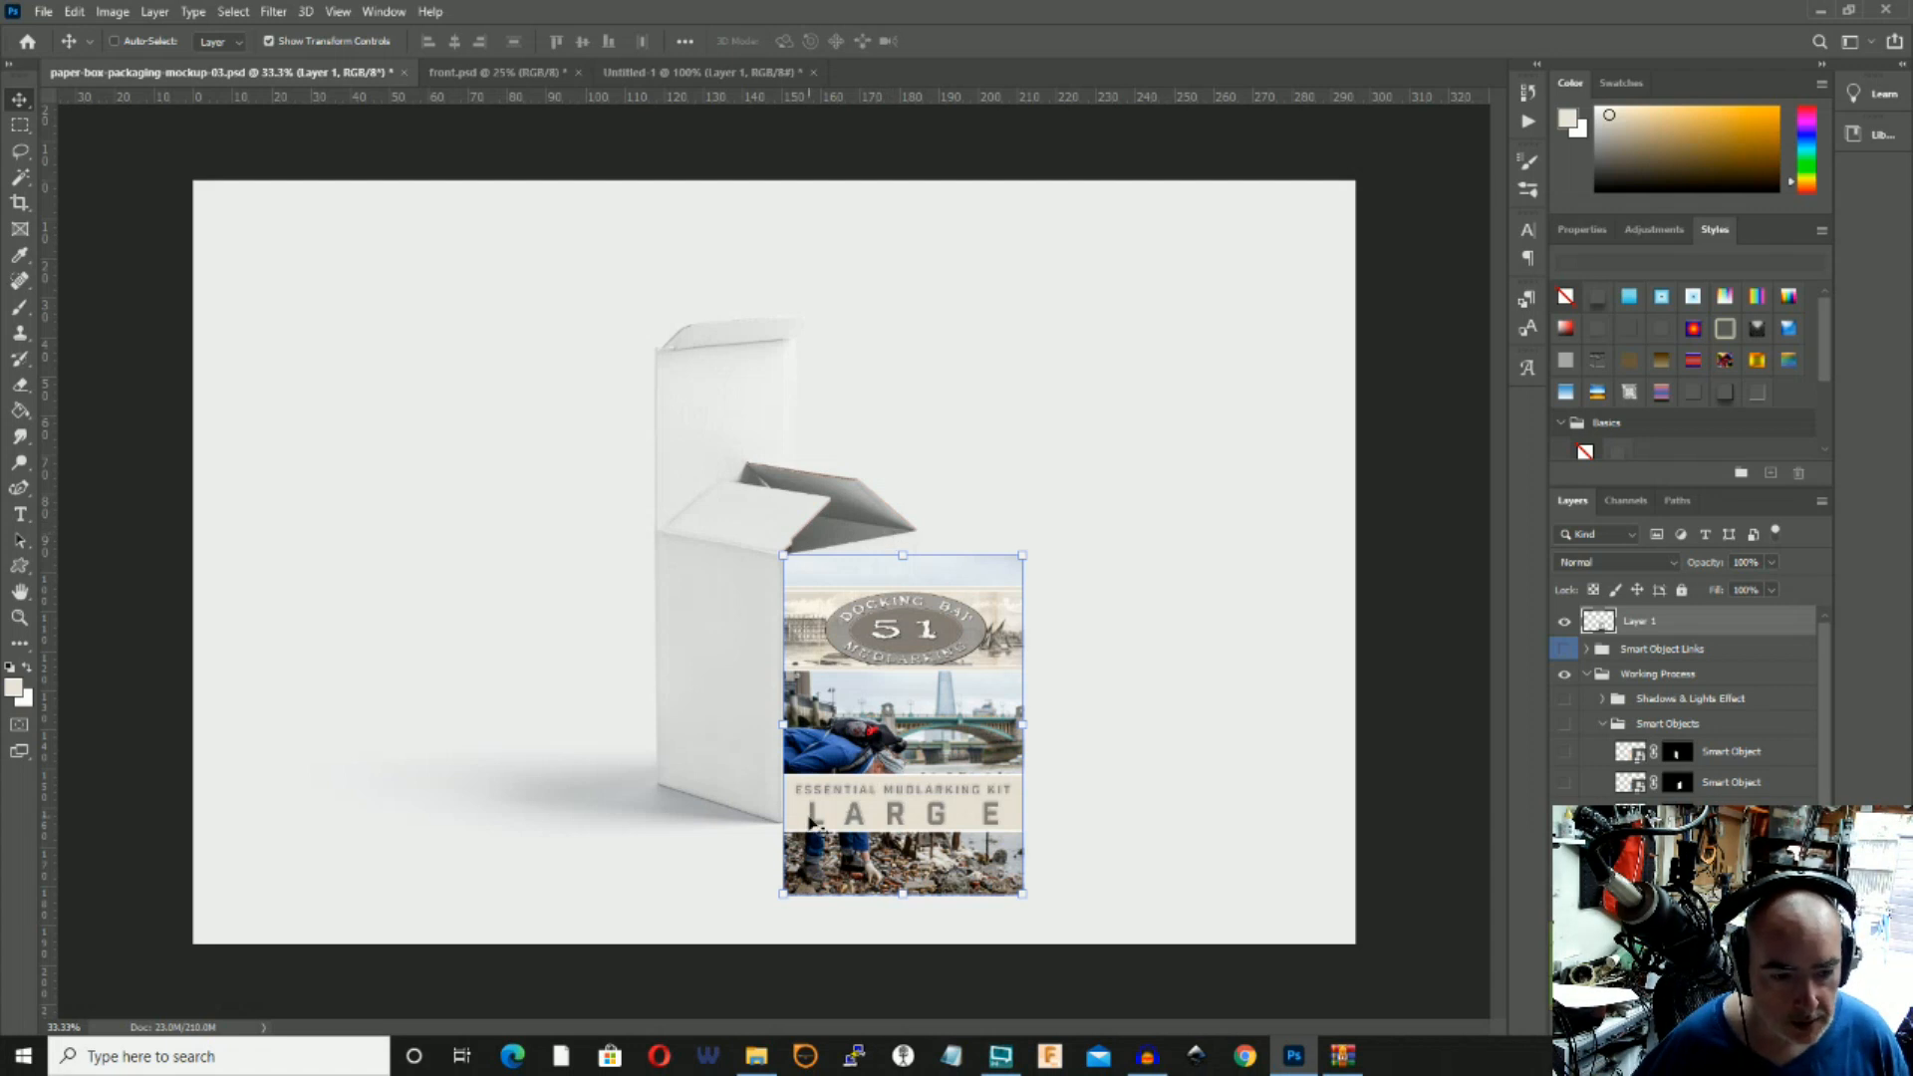
Distort the artwork by its three other corners so it fits the perspective of the box's right-hand face.
key(ctrl)
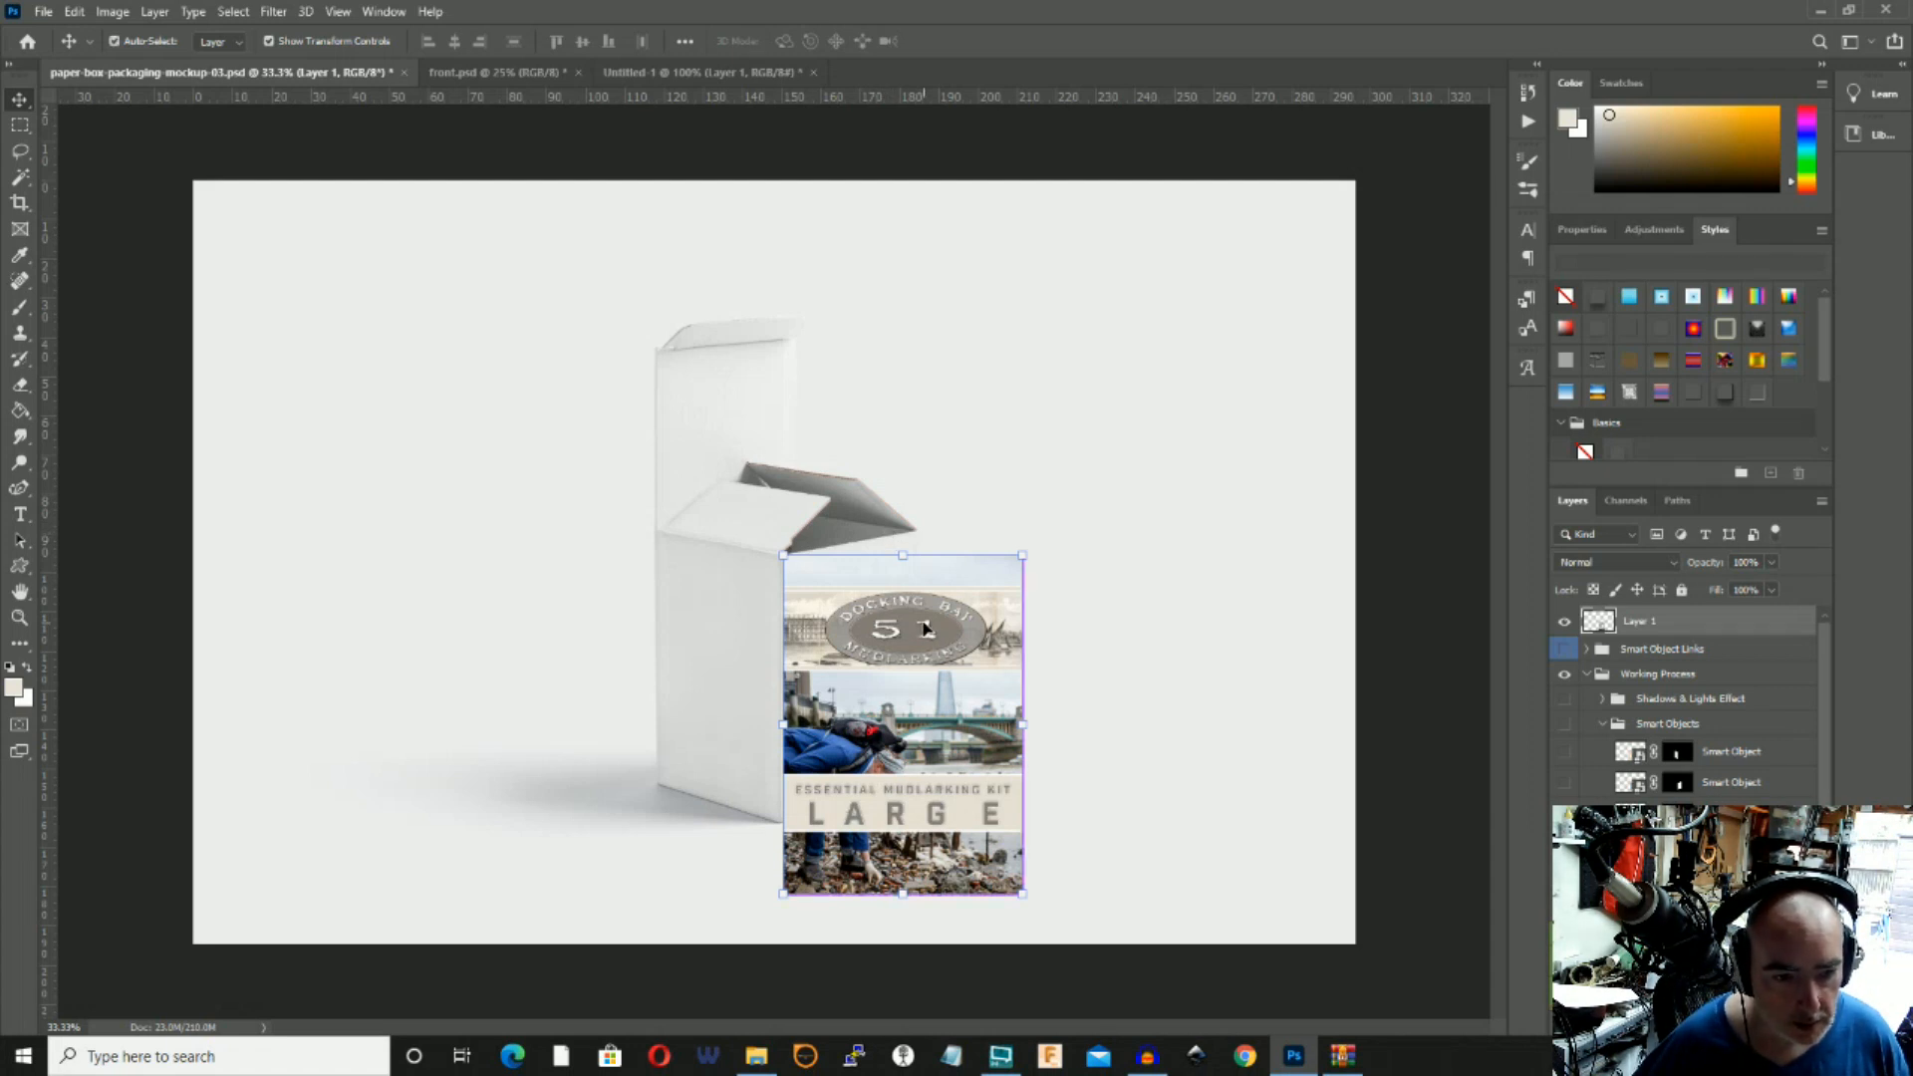
key(ctrl)
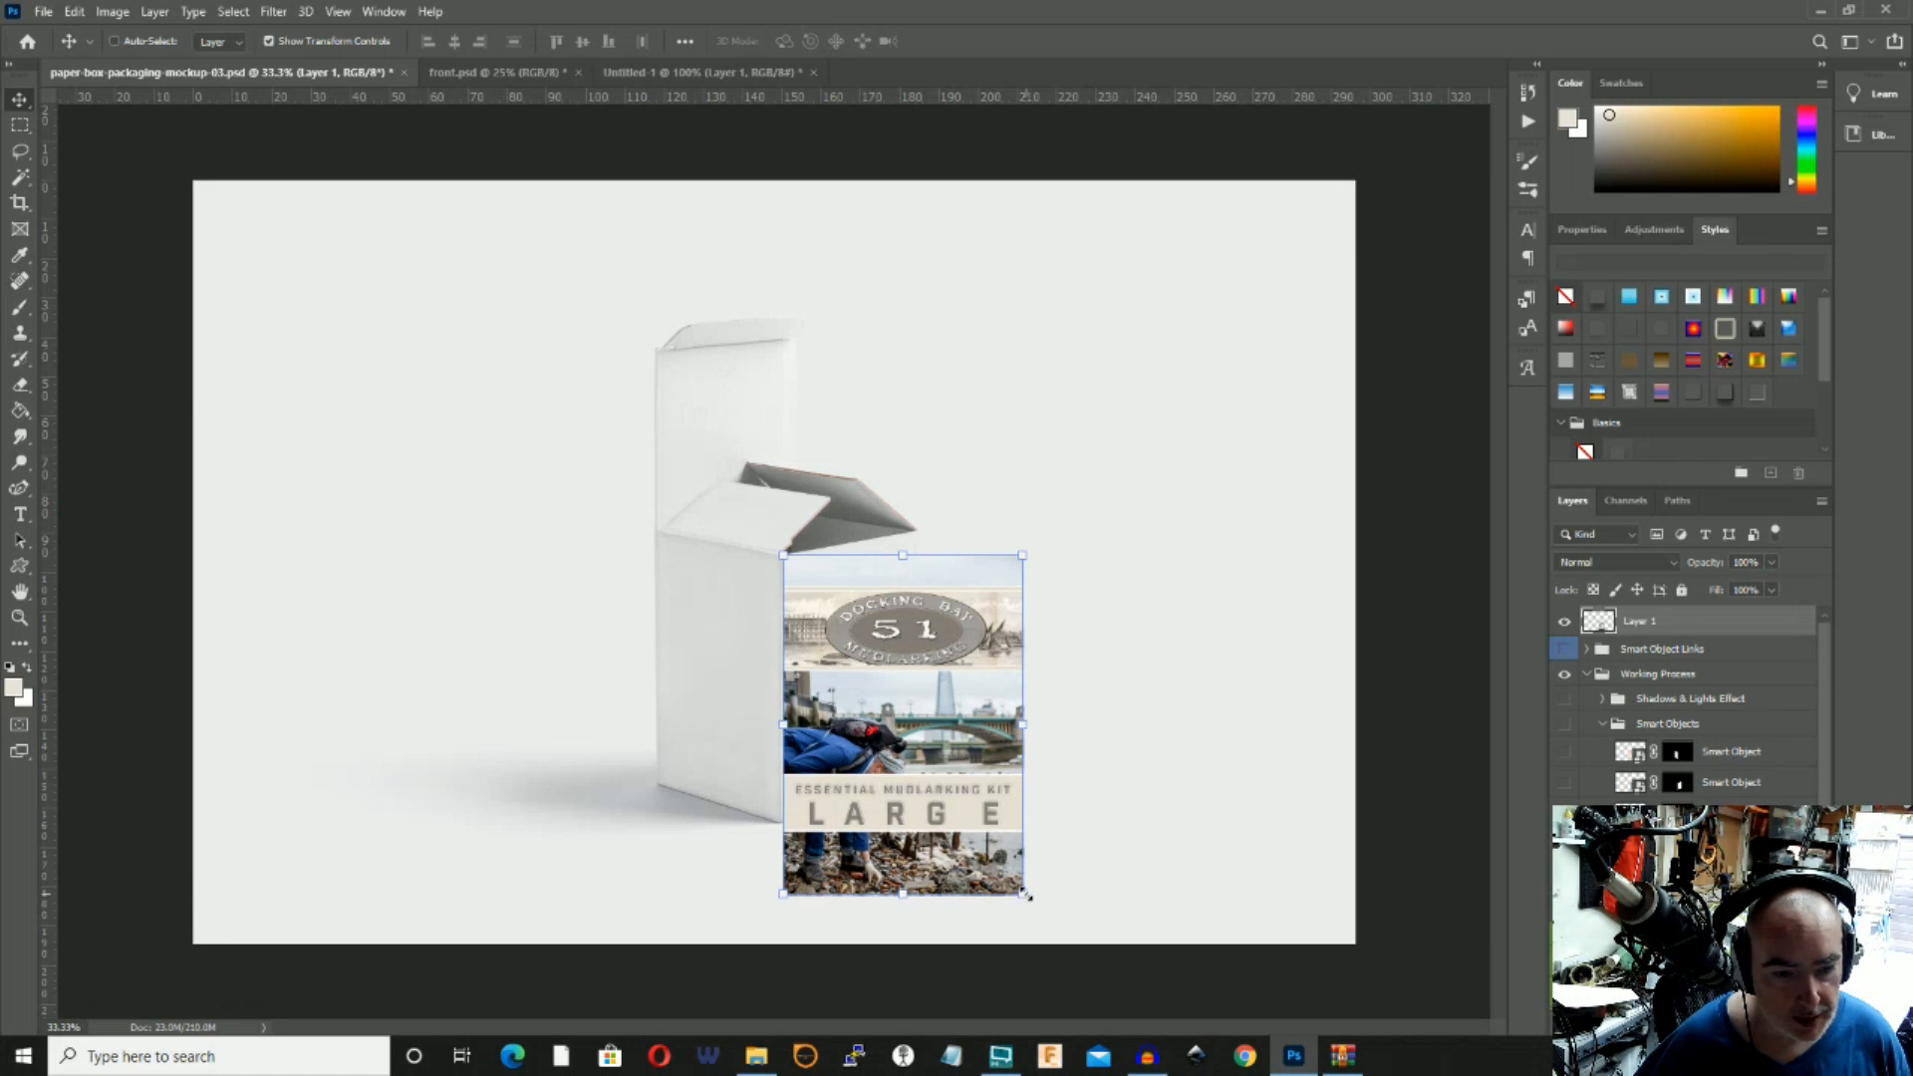
key(ctrl)
ctrl+drag(1026, 899, 914, 780)
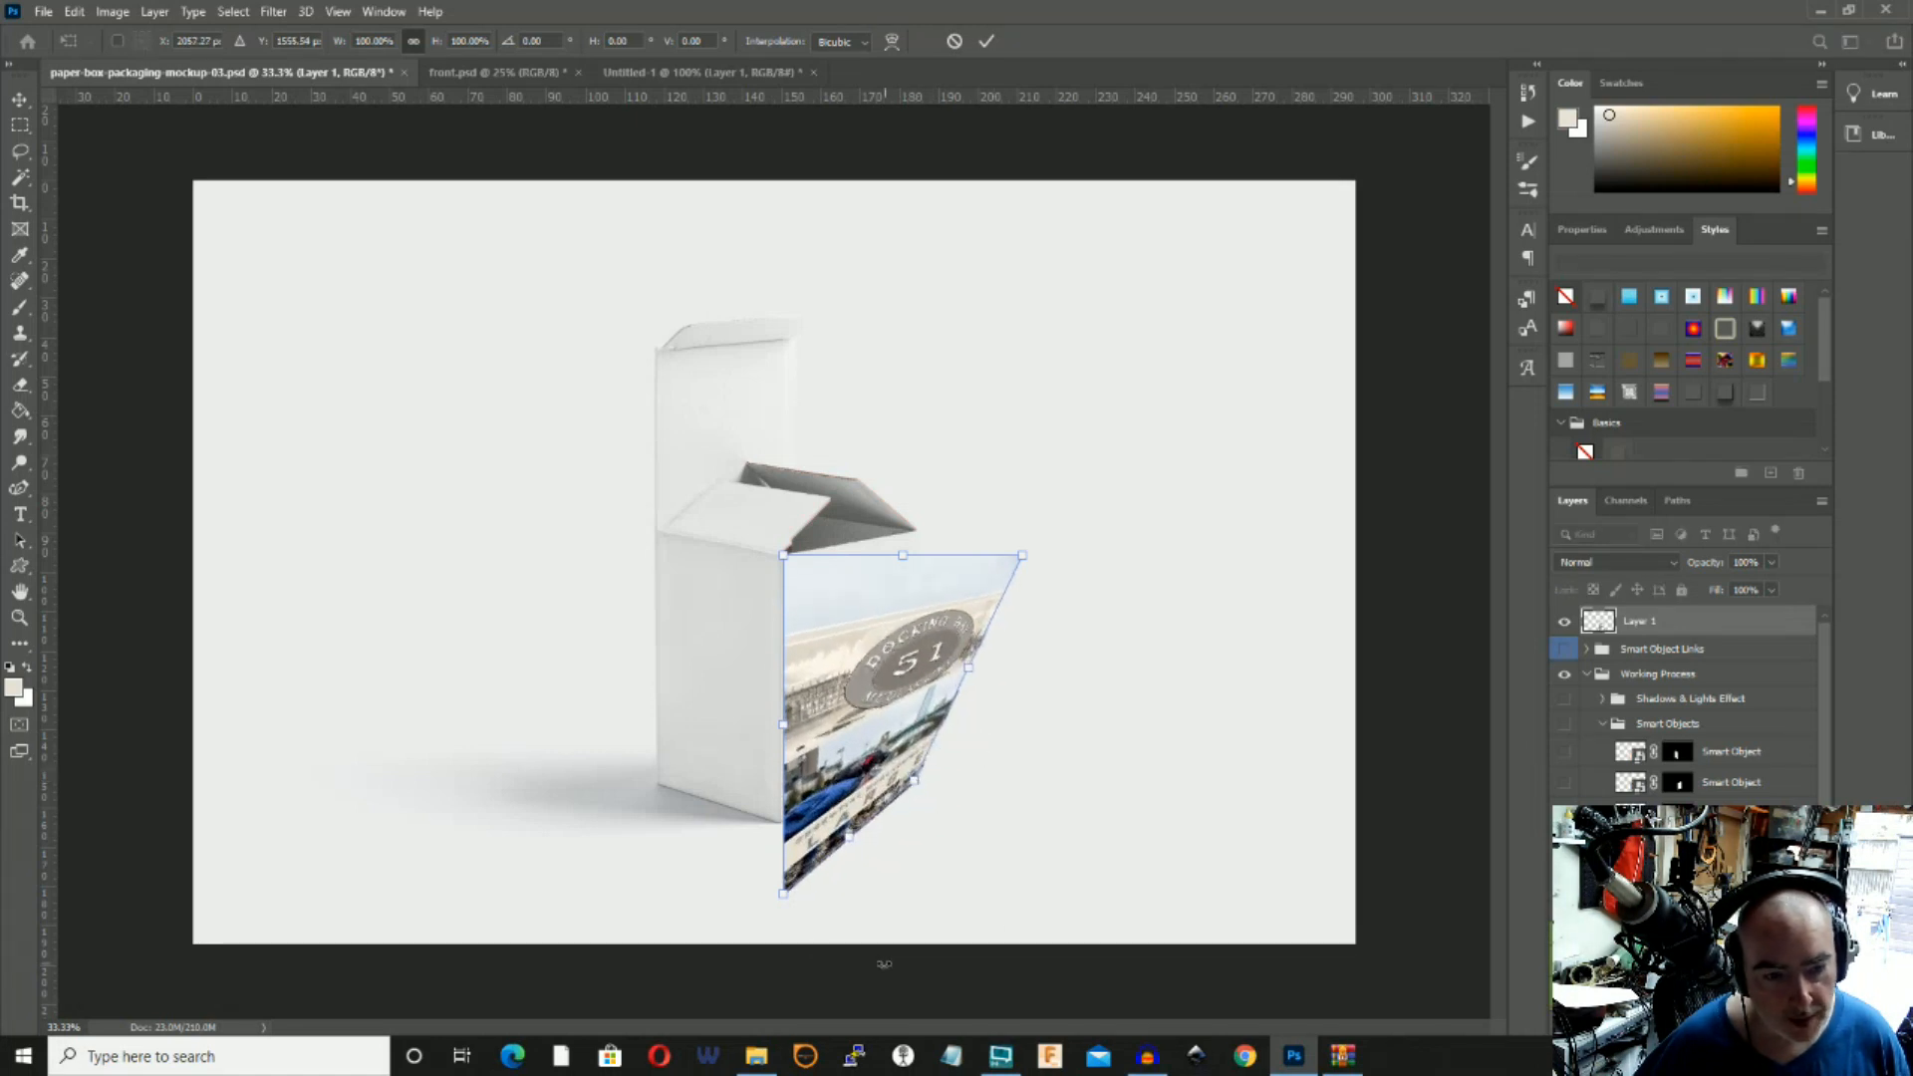
drag(783, 896, 783, 824)
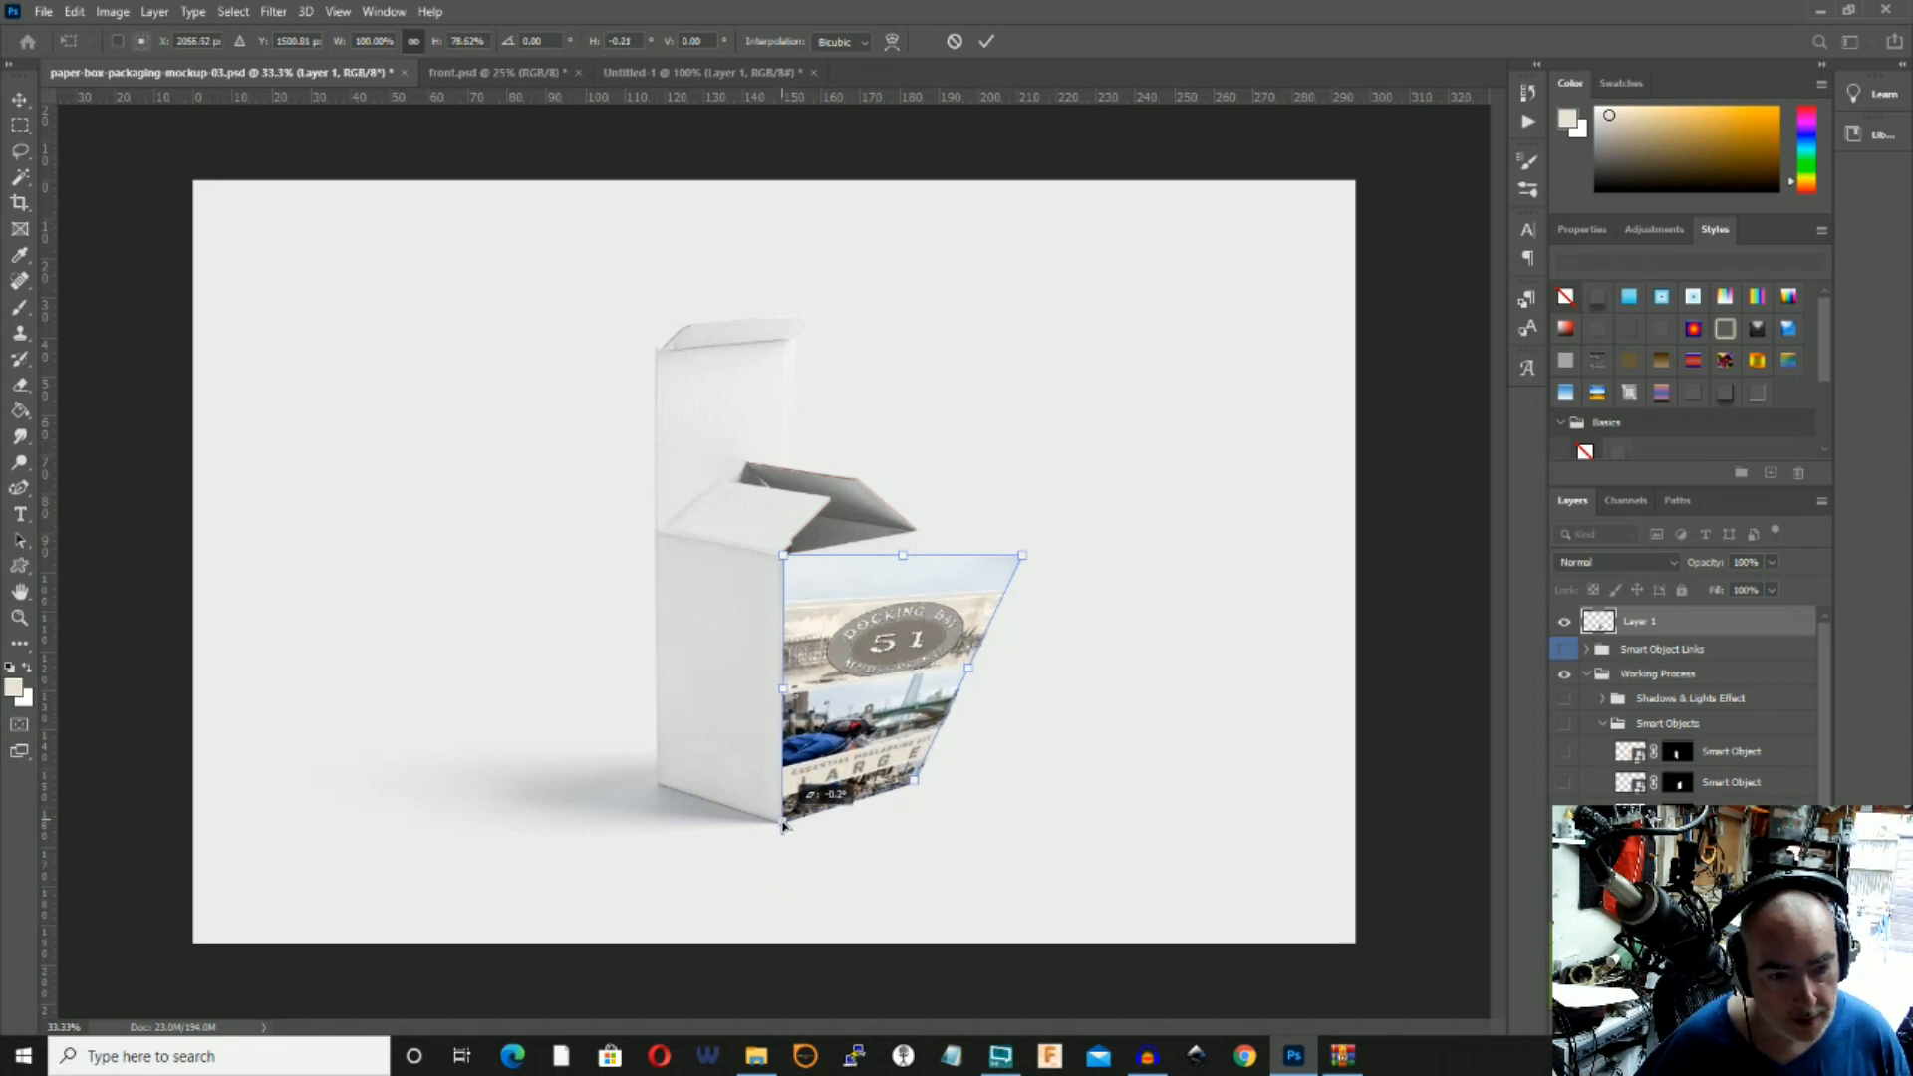
drag(1025, 560, 921, 536)
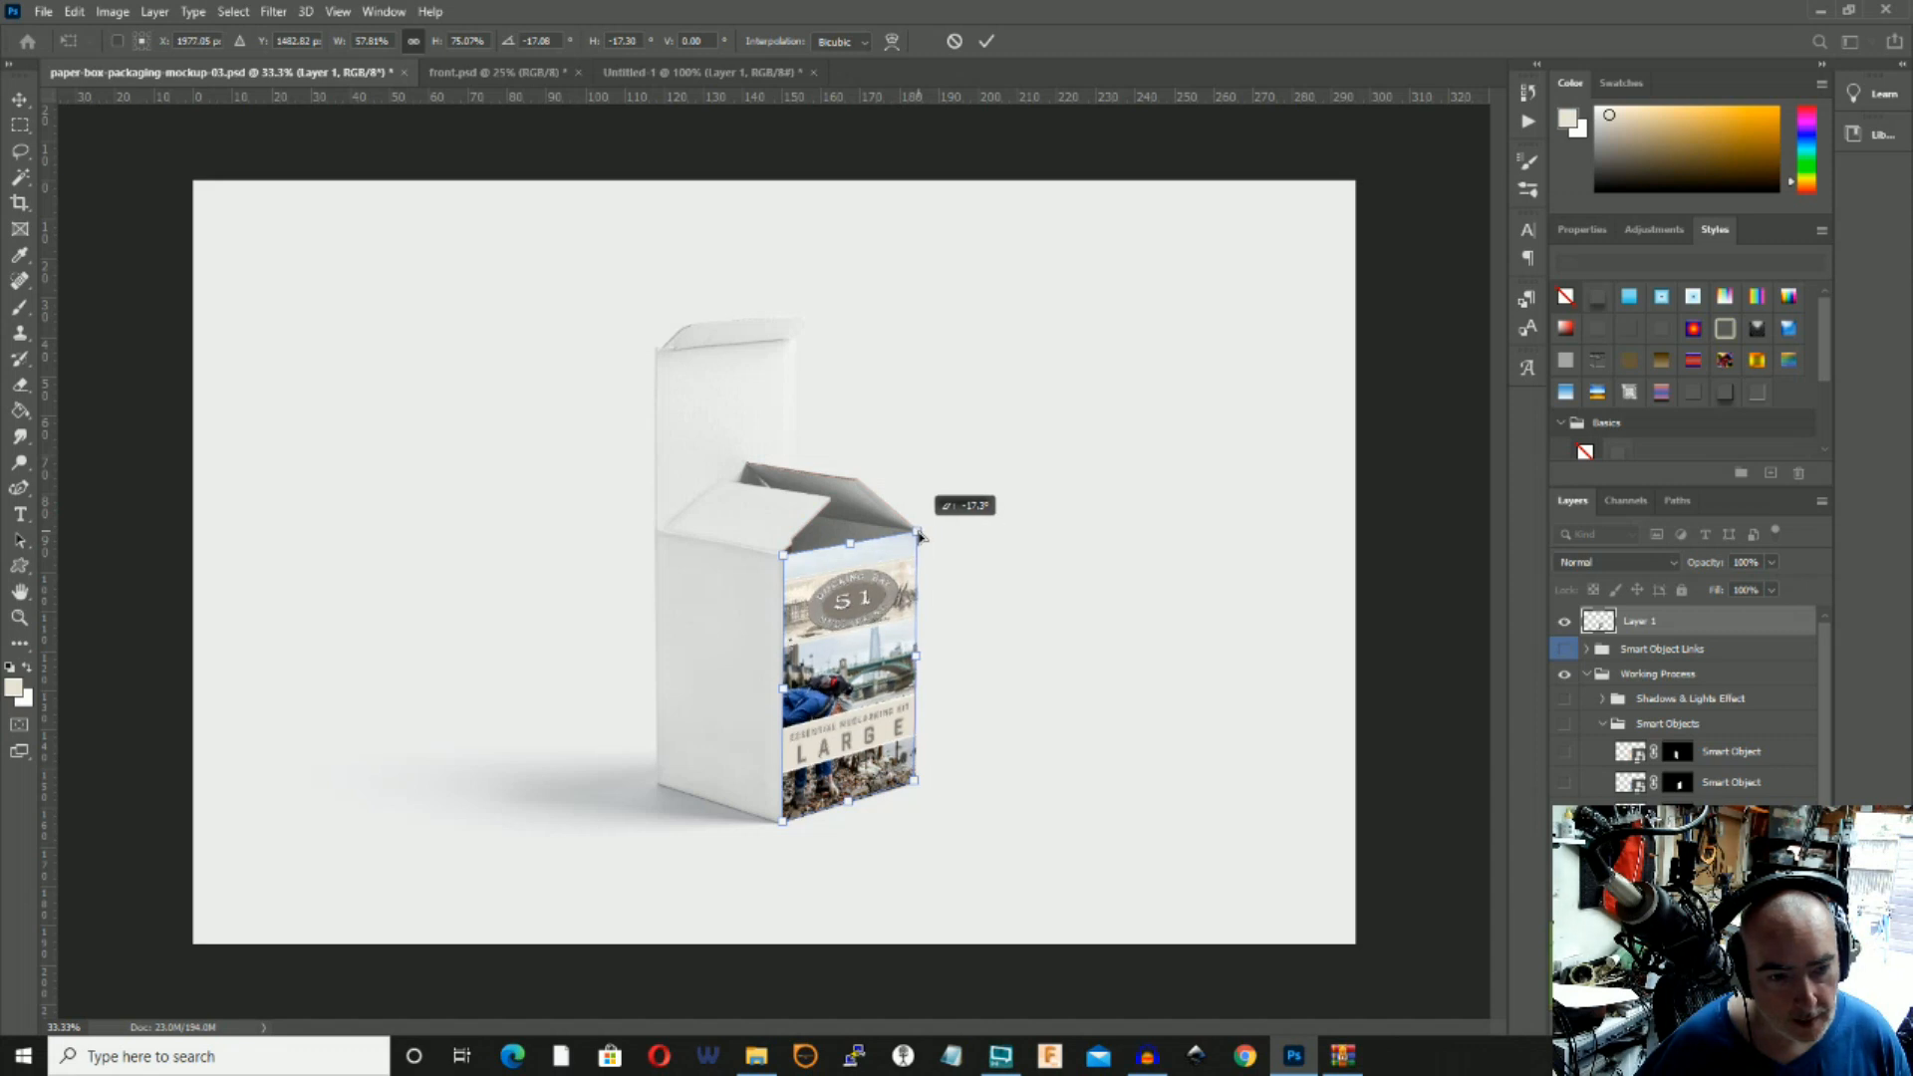
drag(920, 536, 921, 536)
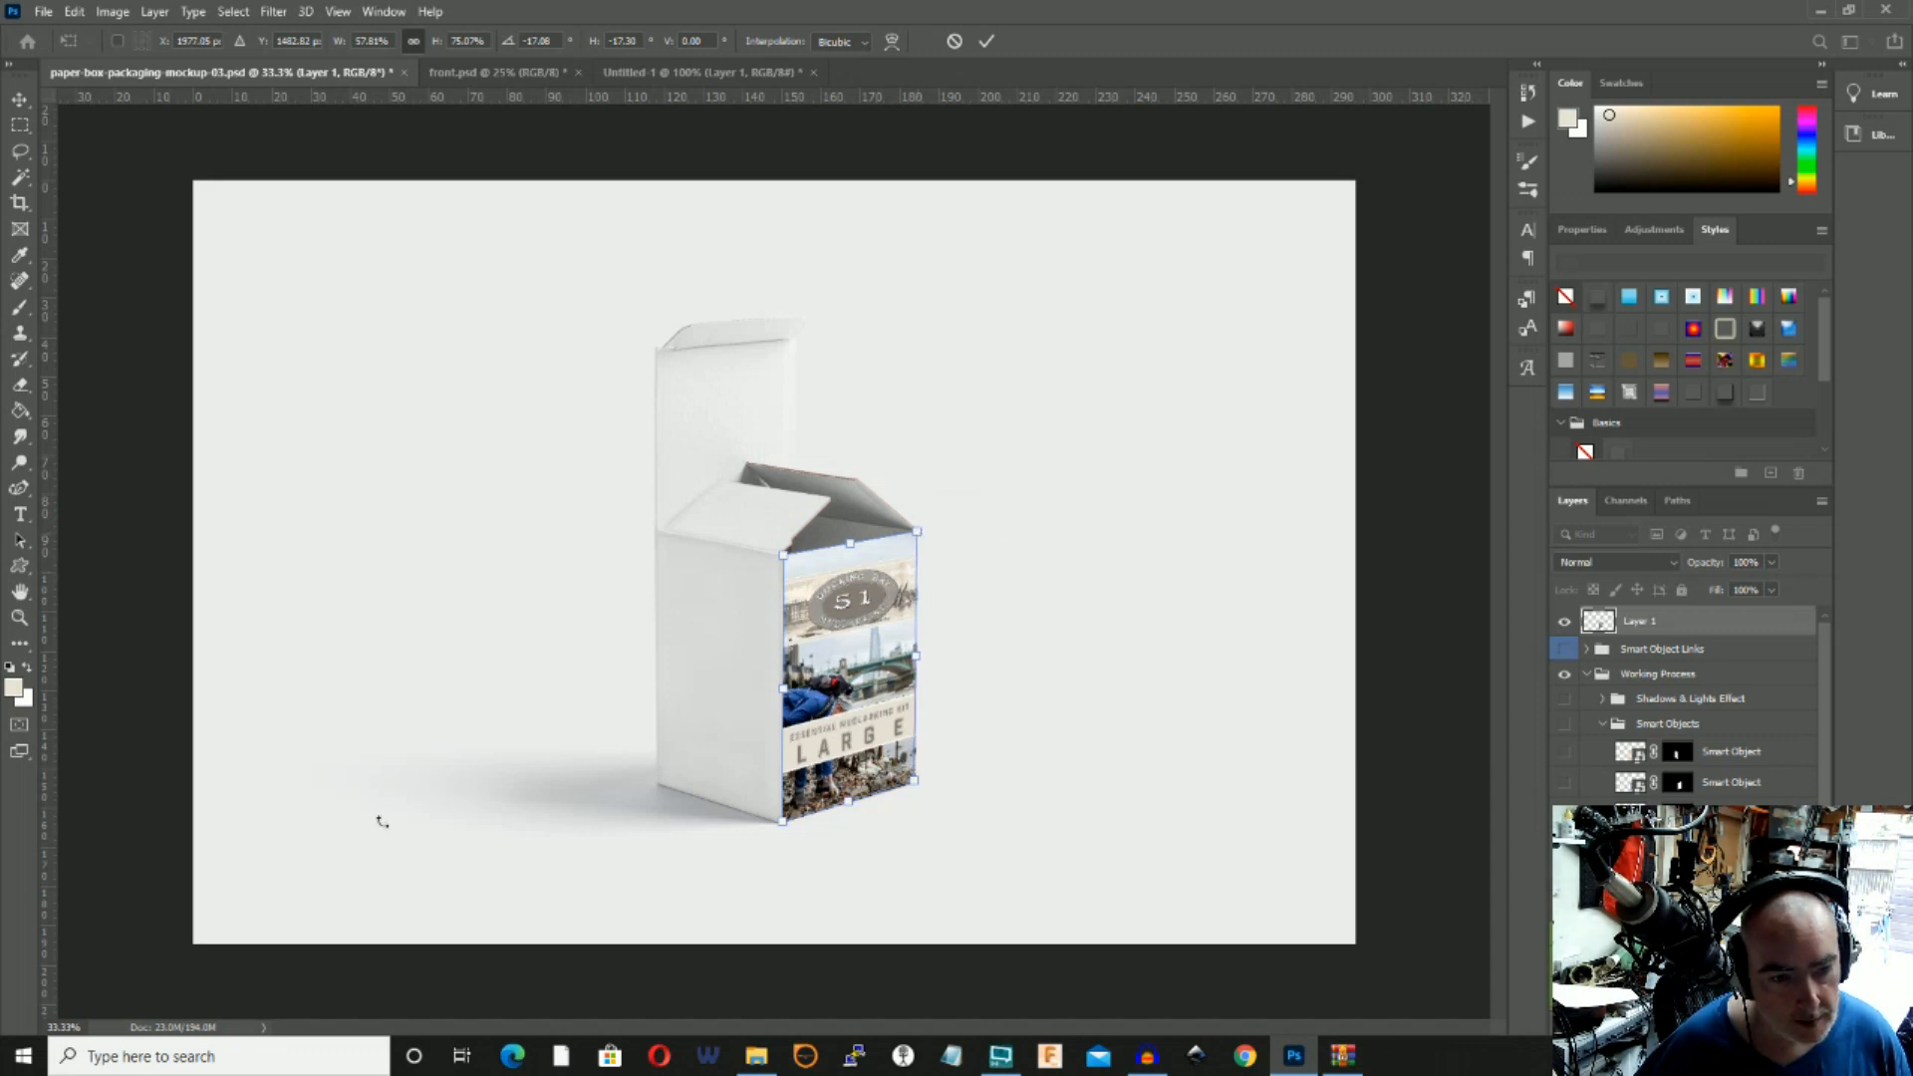
click(21, 127)
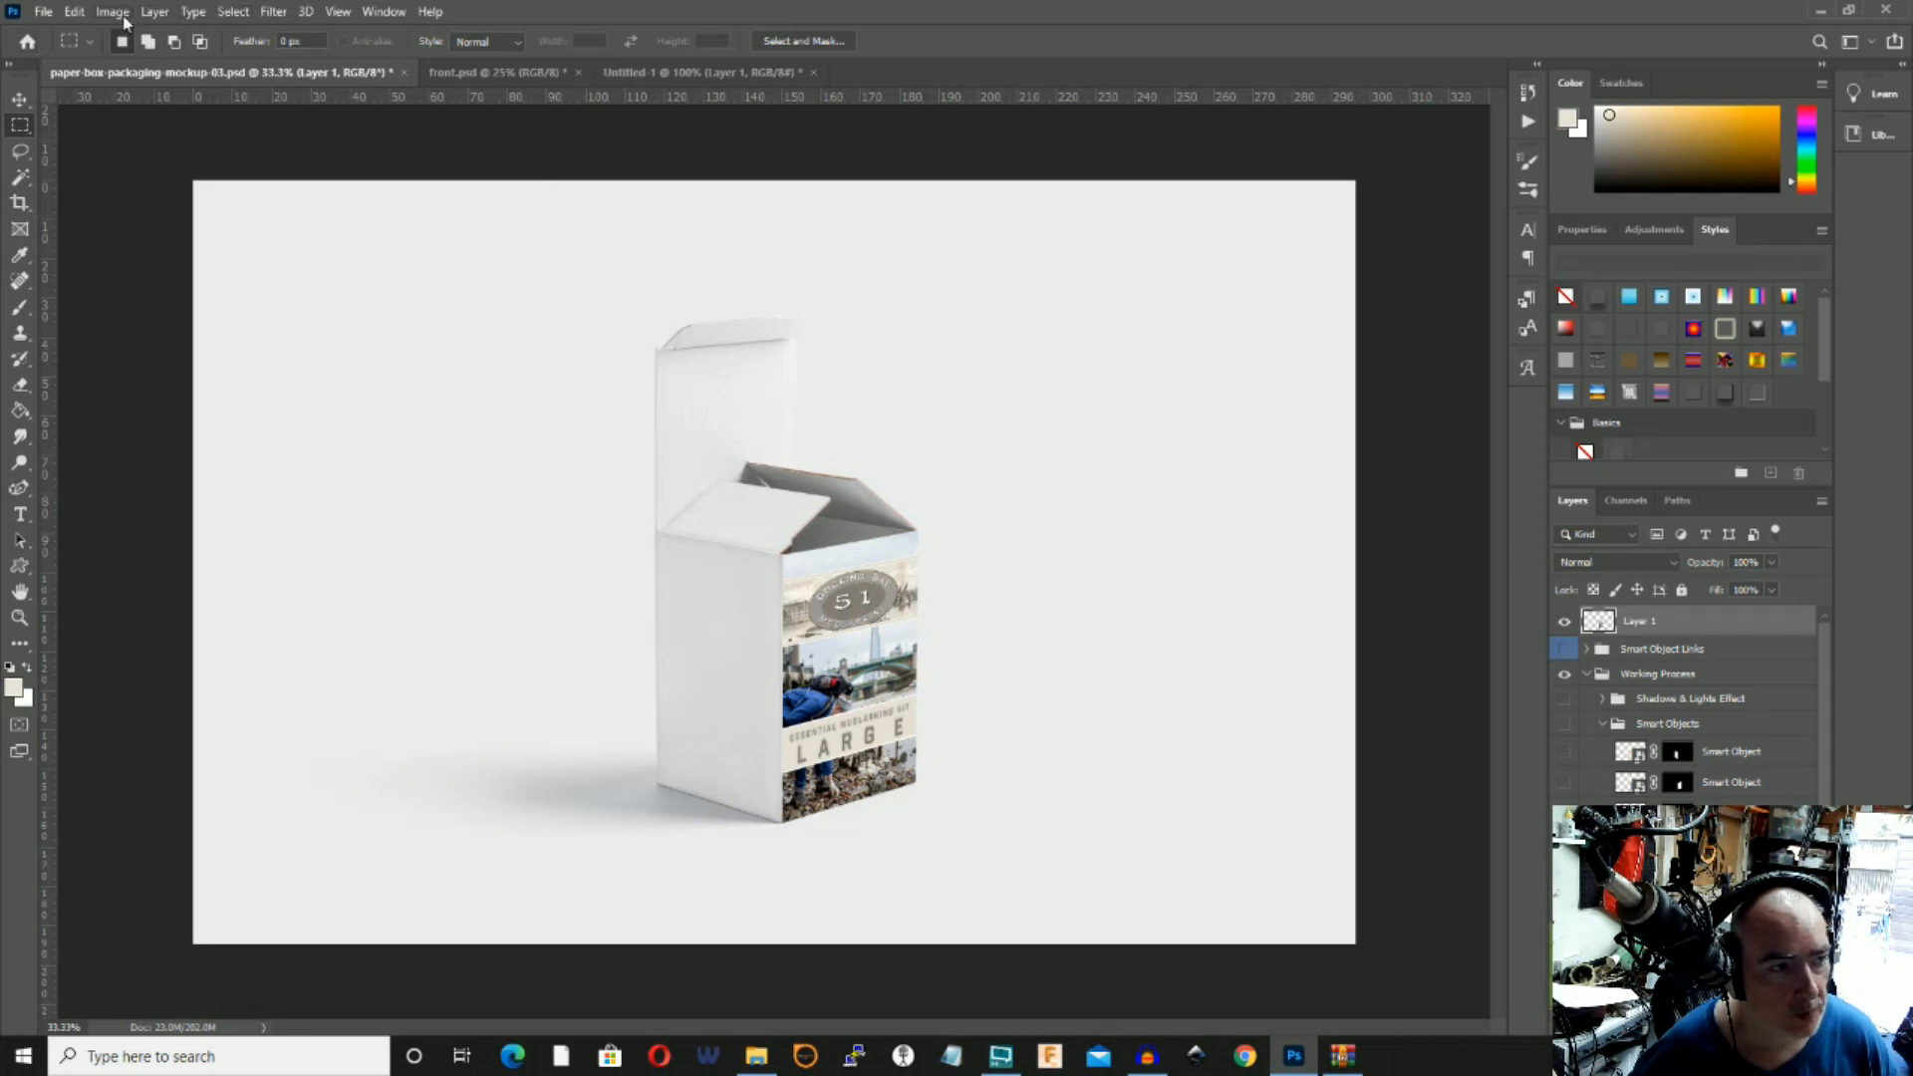
Create a new A4 document at 300 ppi and fill its background with the beige foreground colour.
click(44, 12)
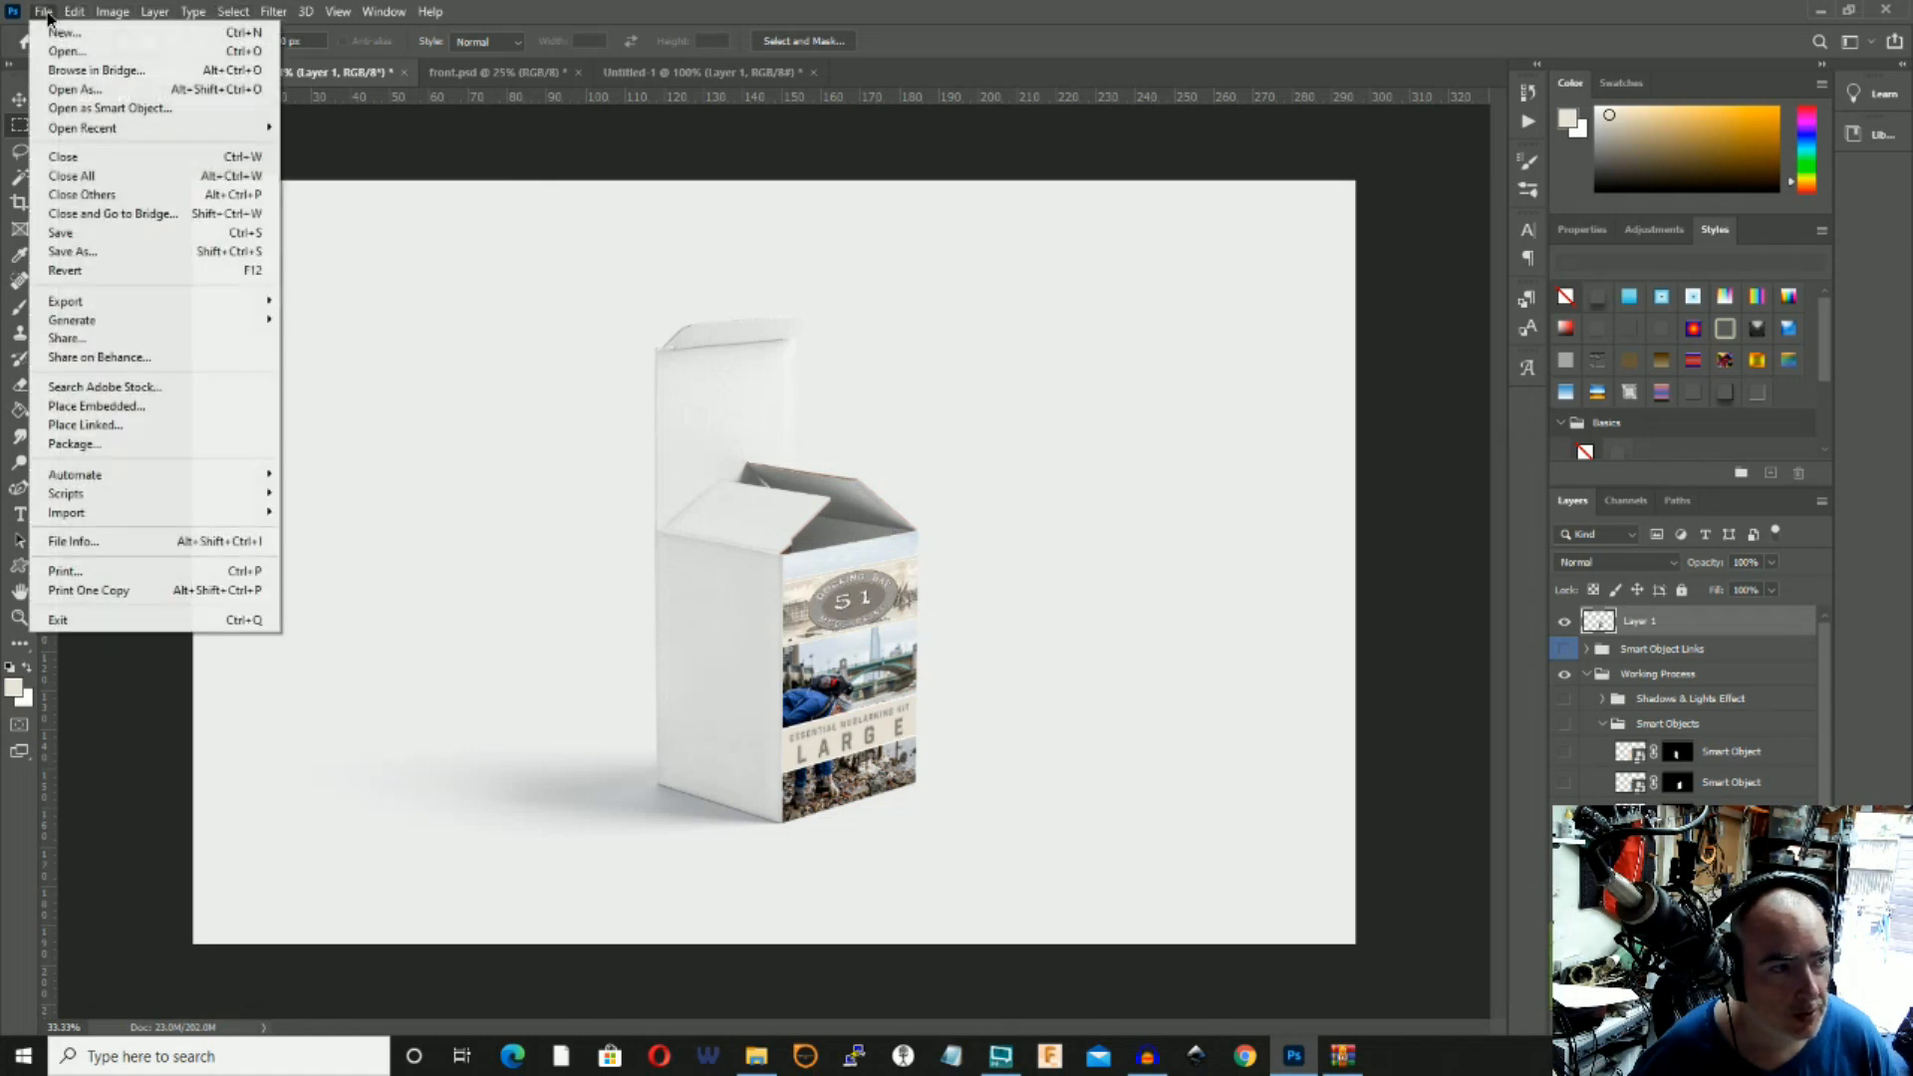
click(55, 33)
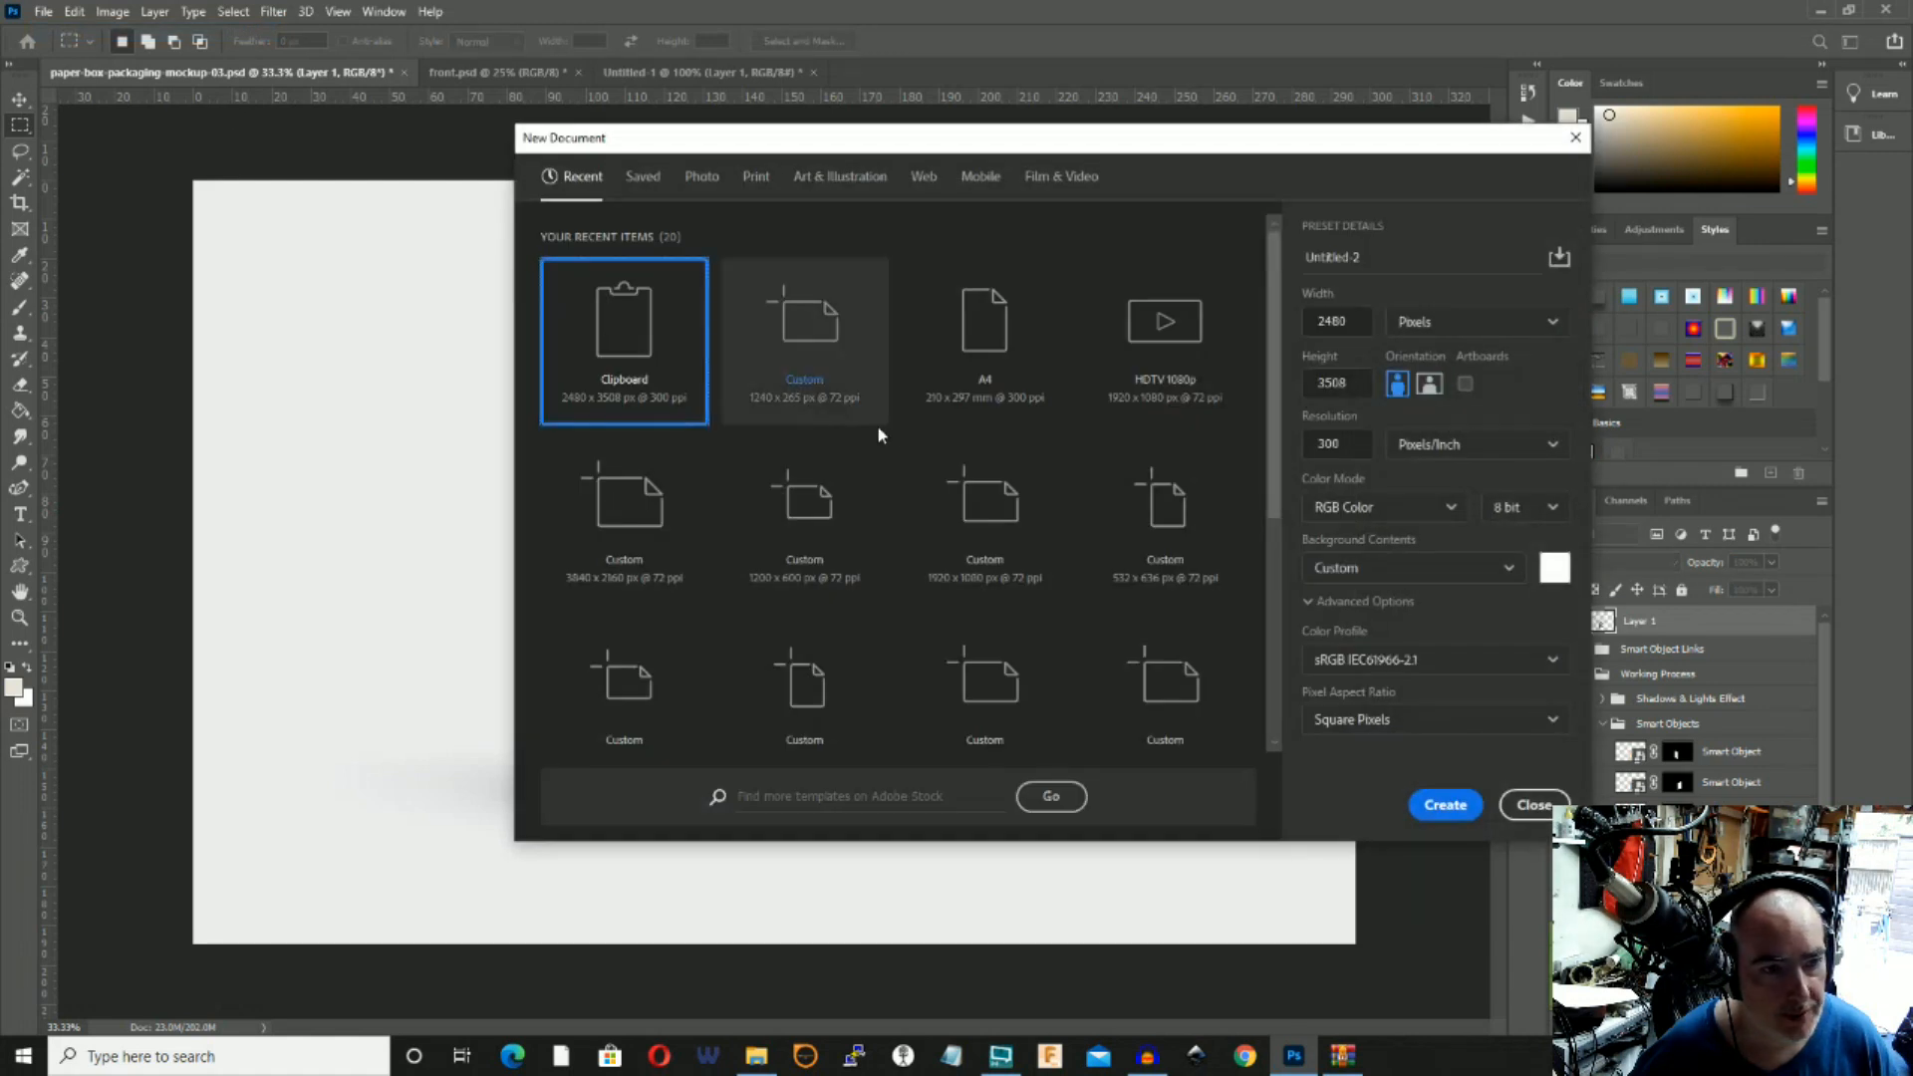
click(991, 363)
click(1444, 803)
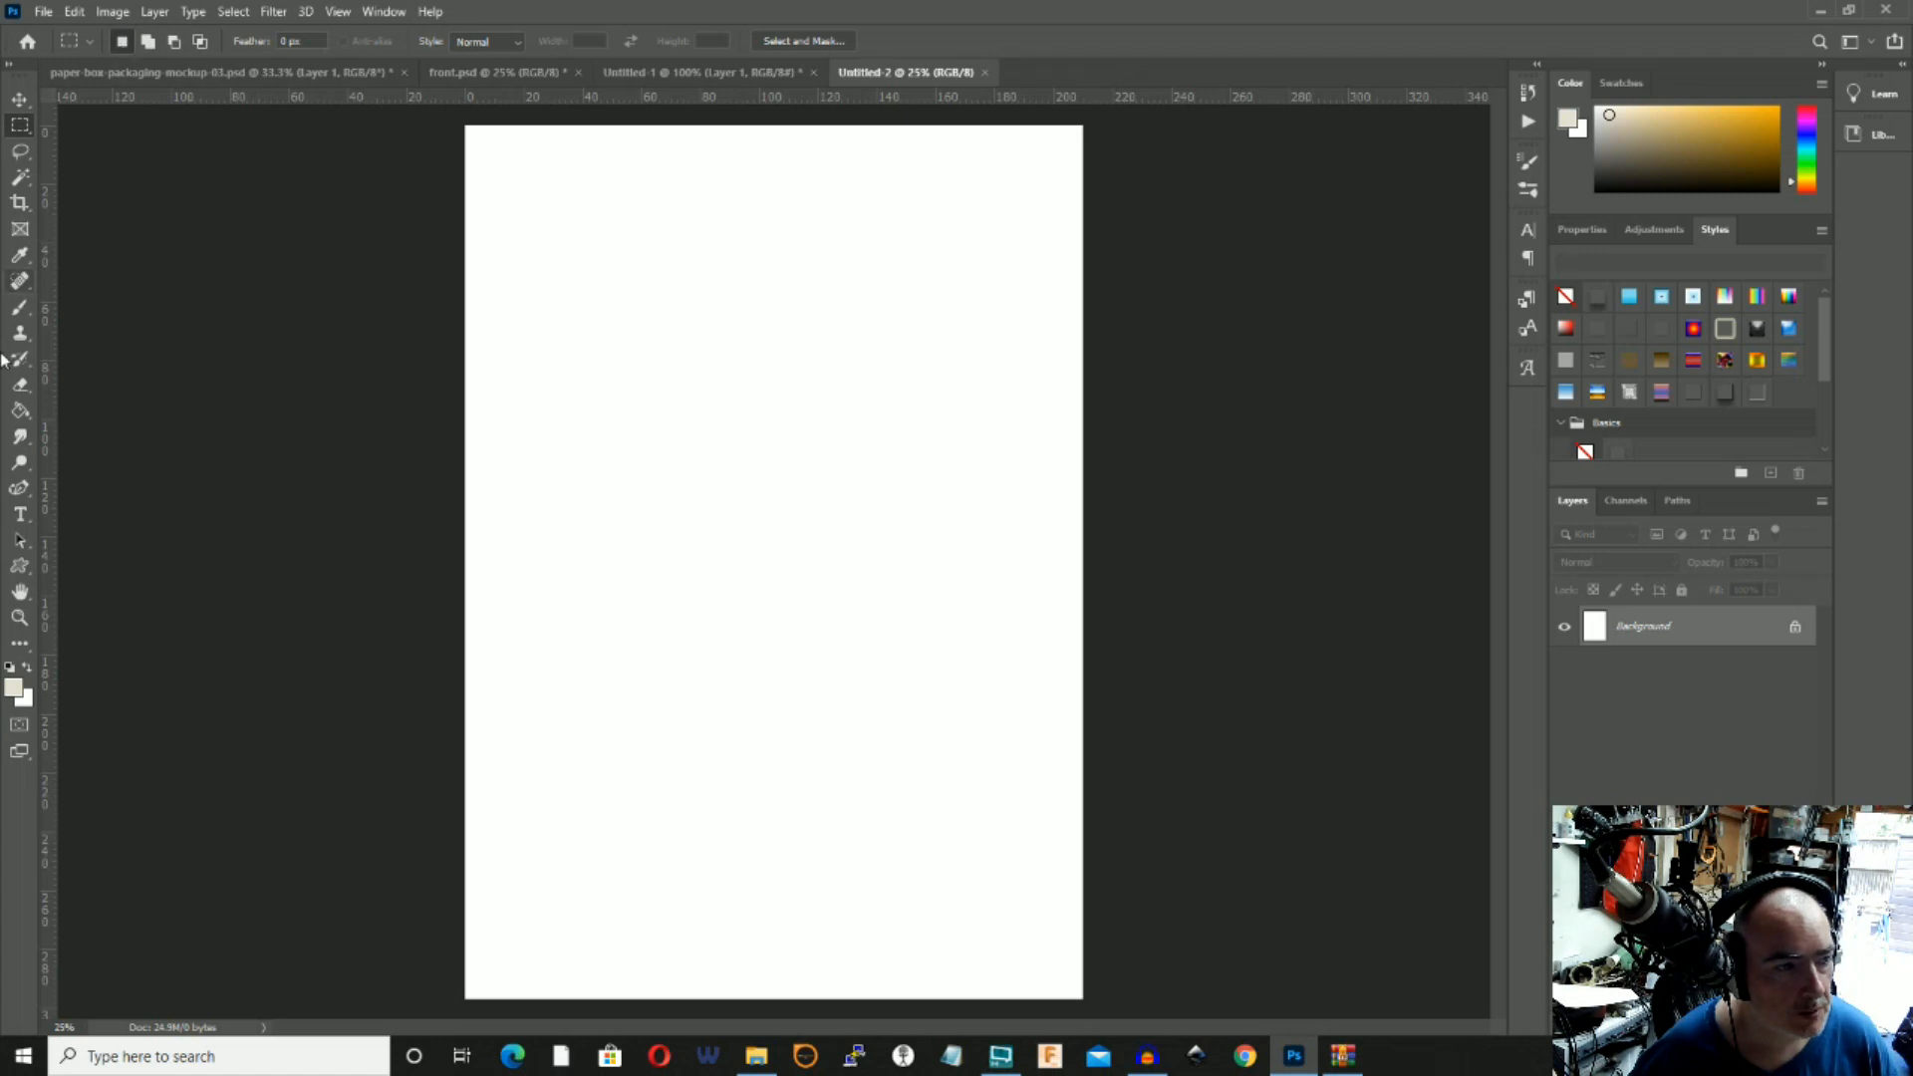
click(20, 411)
click(681, 405)
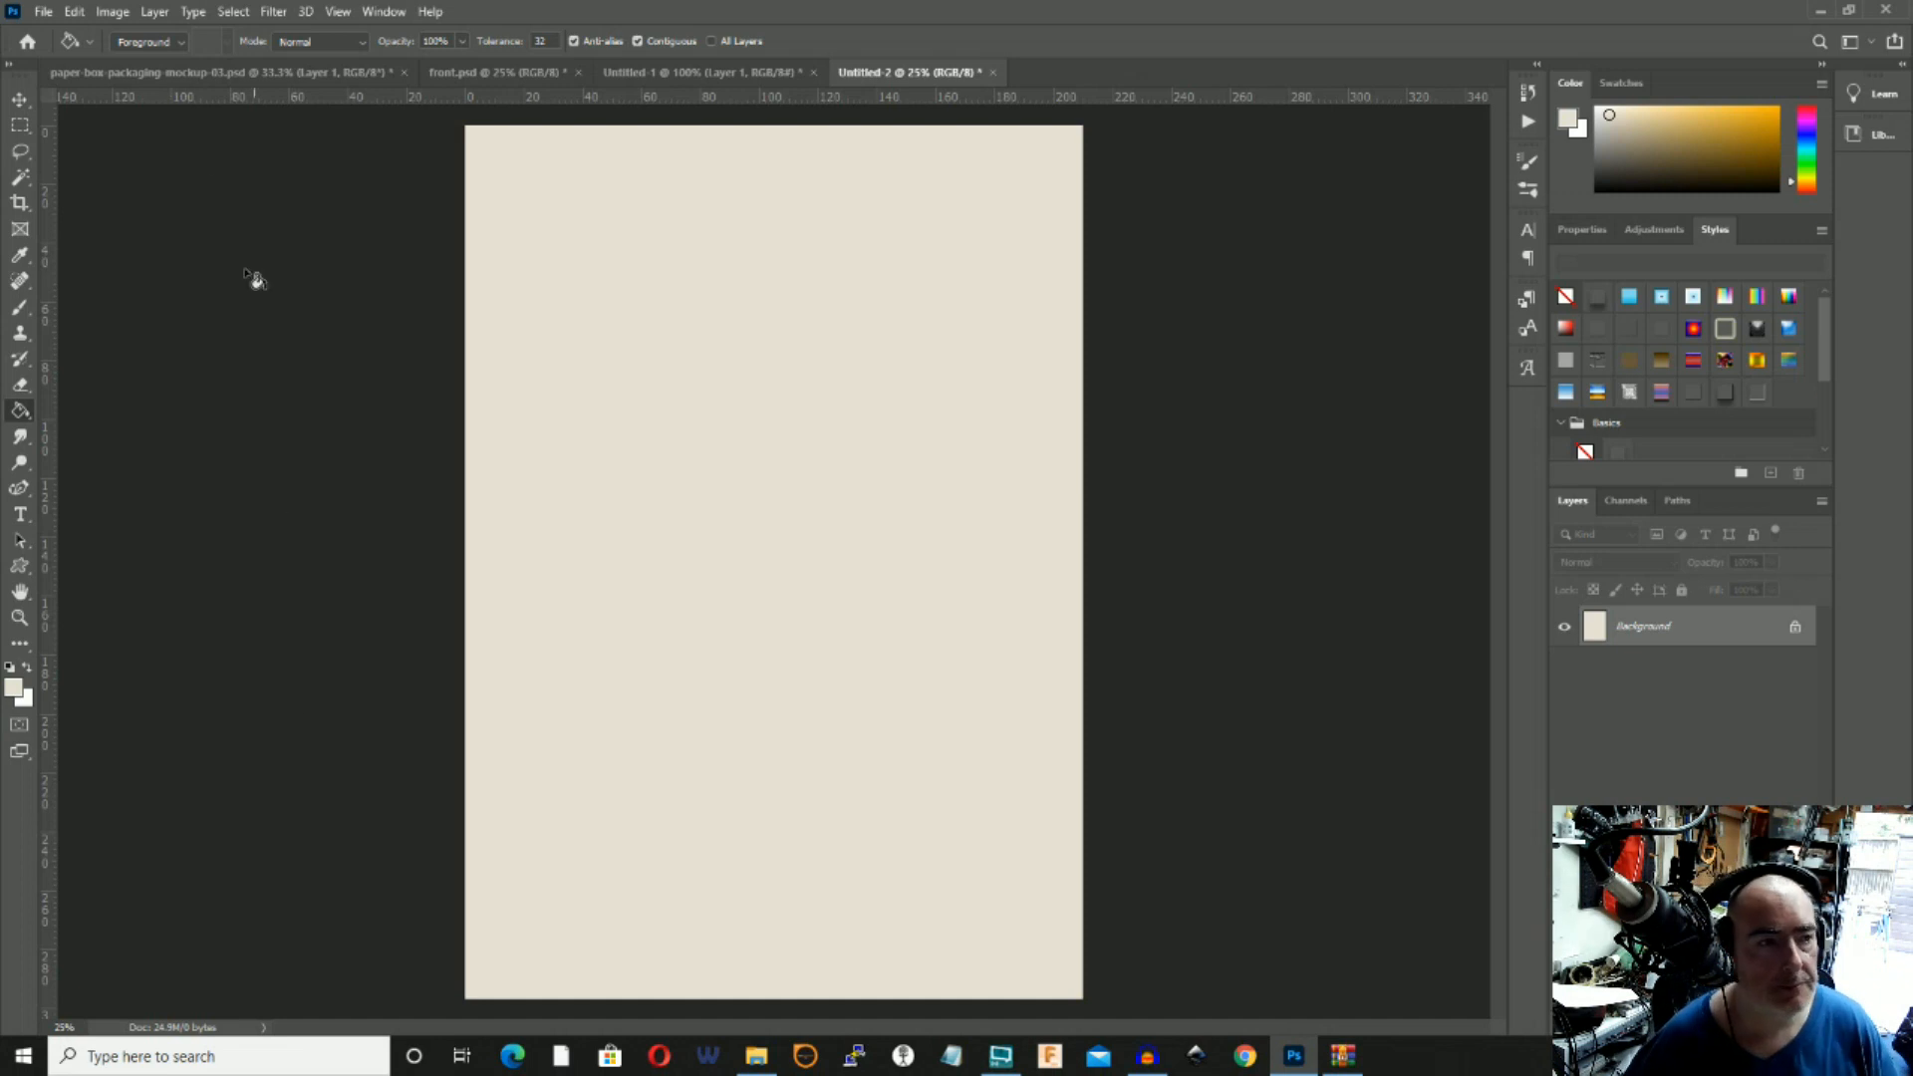
Open both photos, mud 1.jpg and mud 2.jpg, from the DB51 Box folder.
click(74, 10)
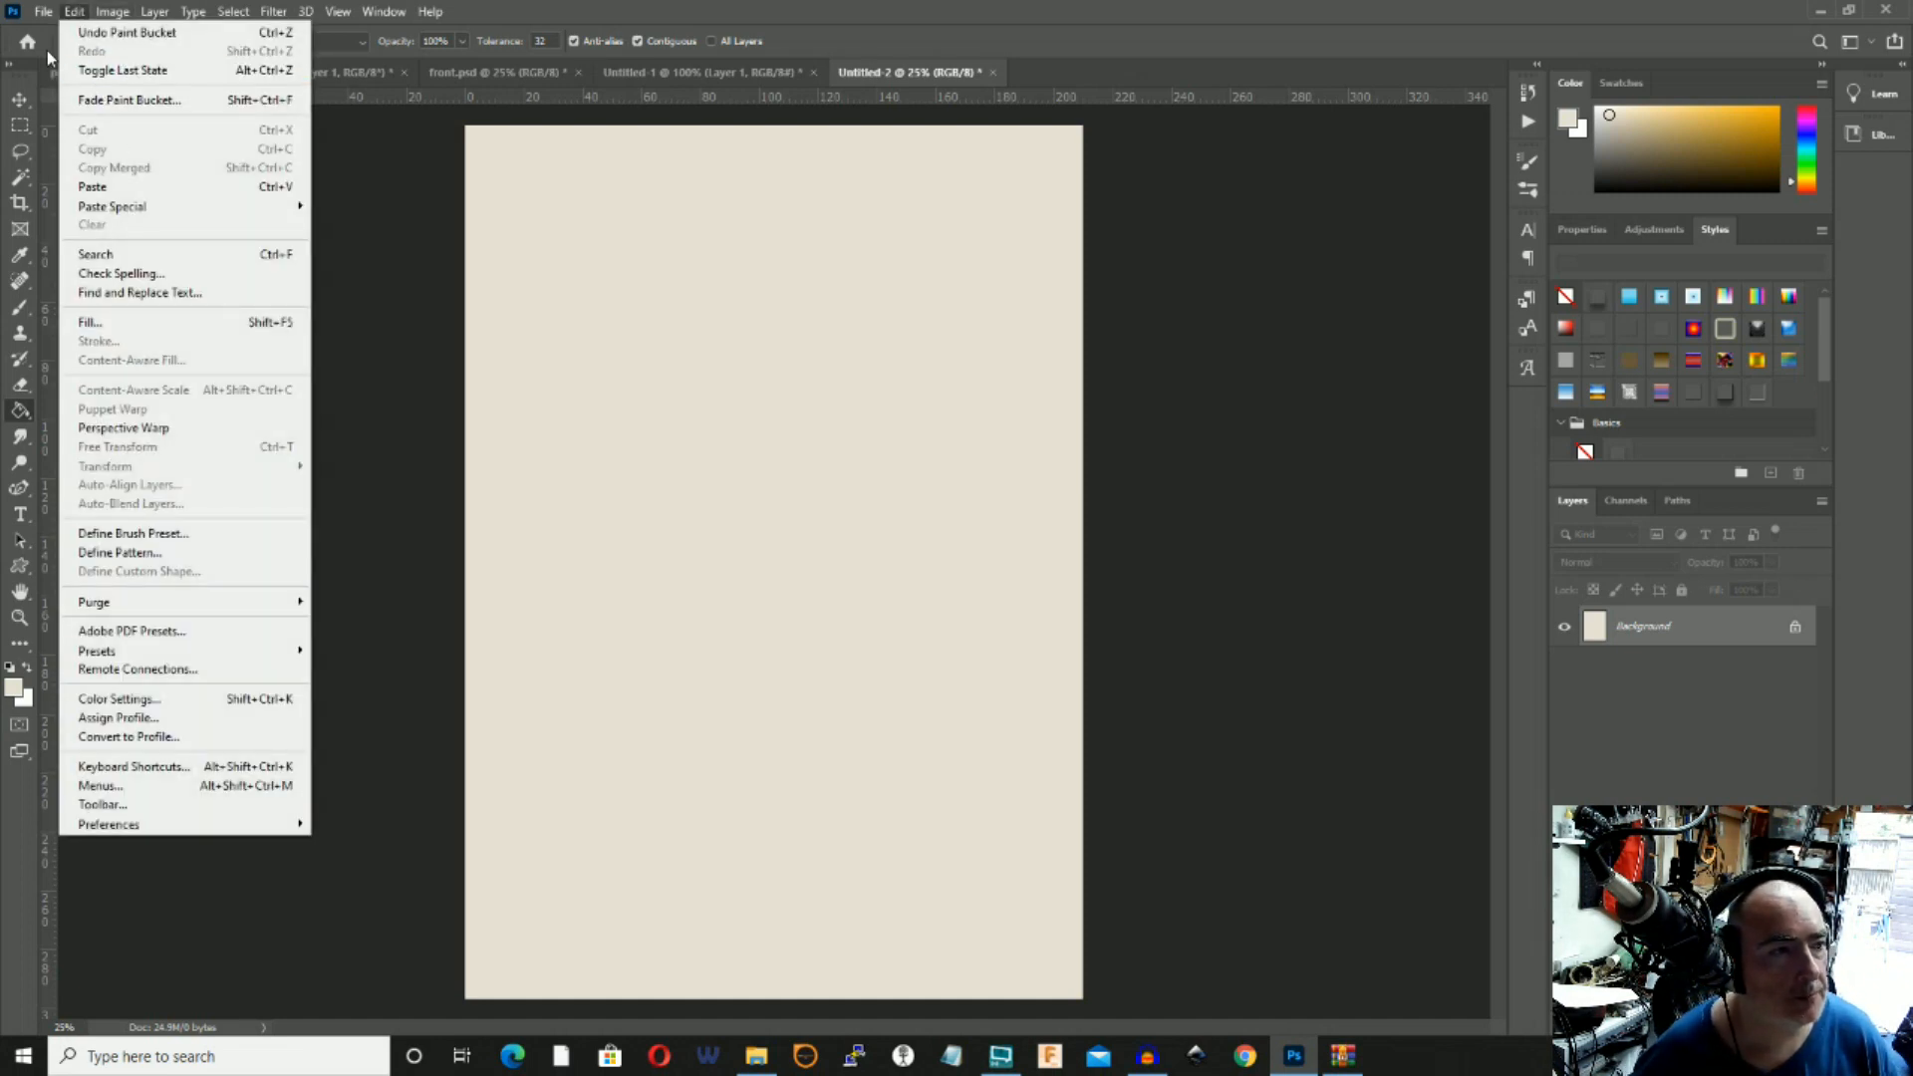
click(42, 11)
click(66, 52)
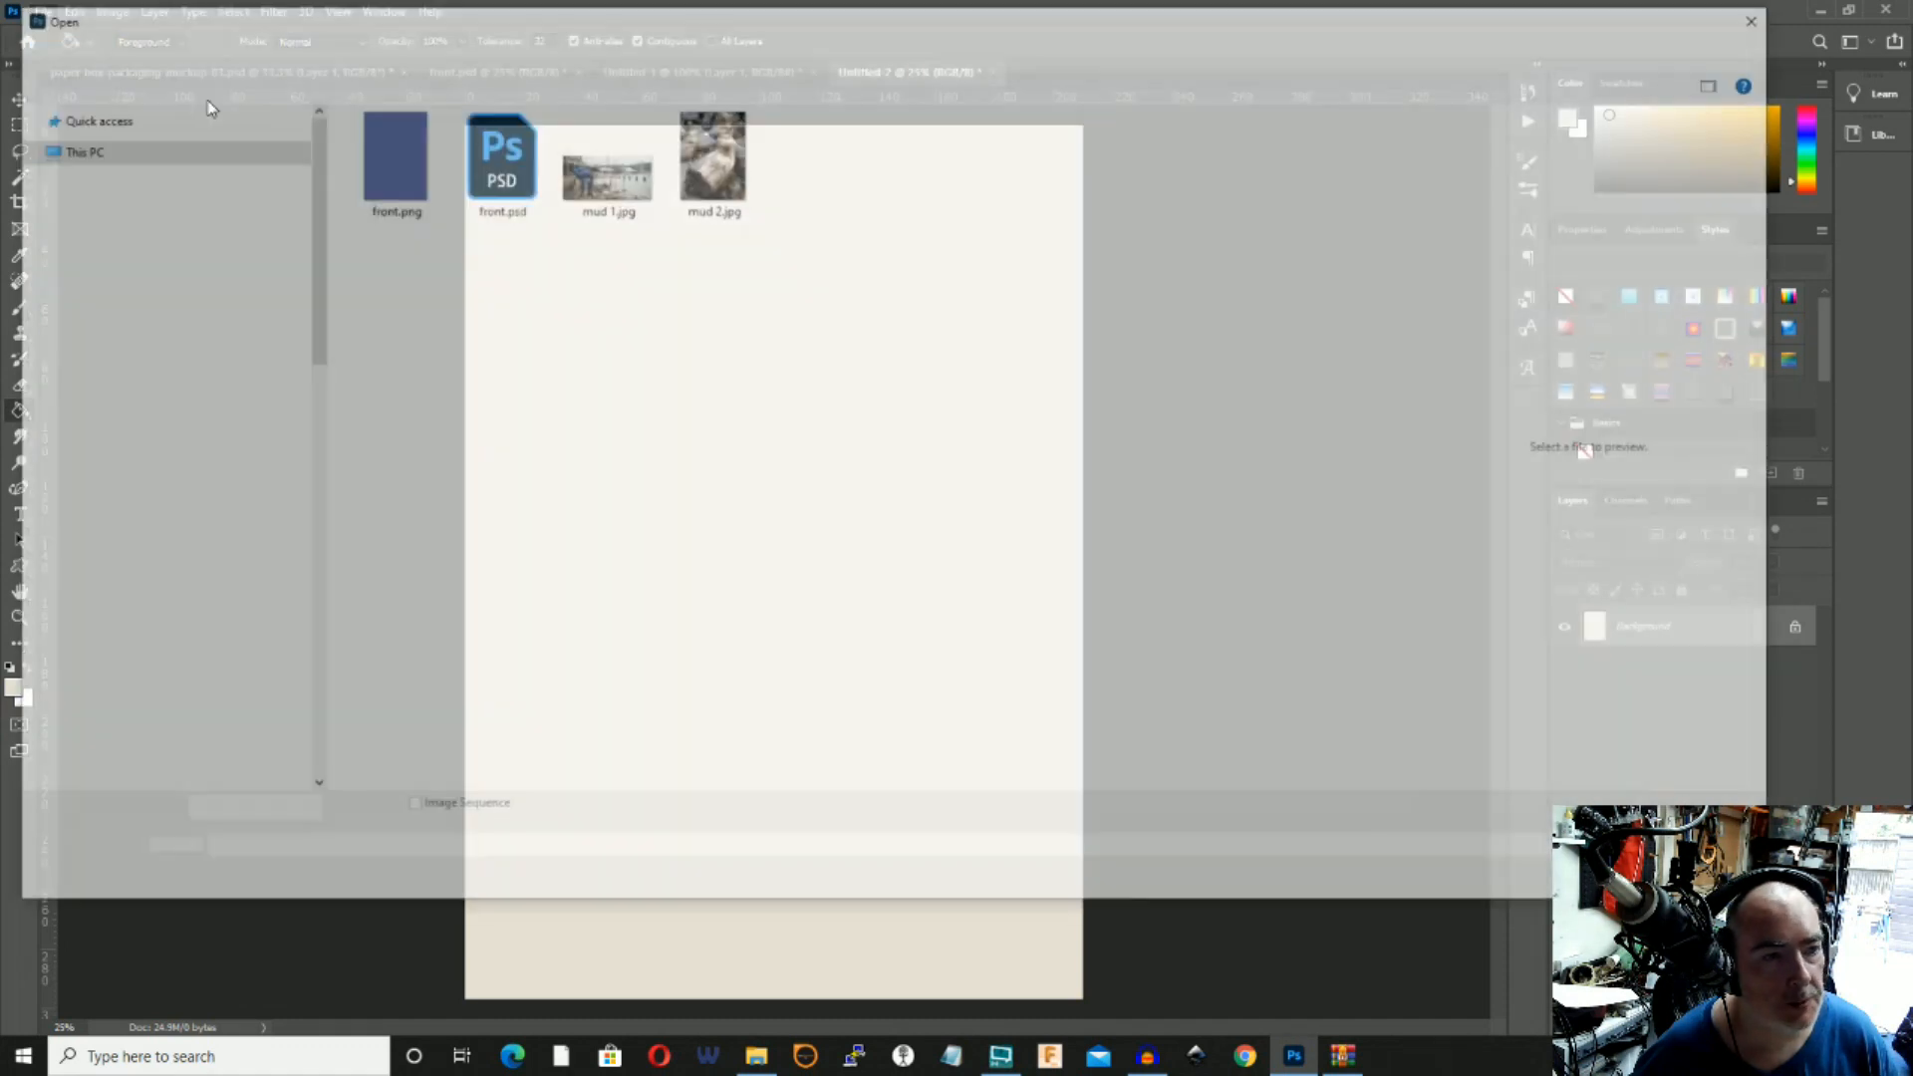
click(619, 183)
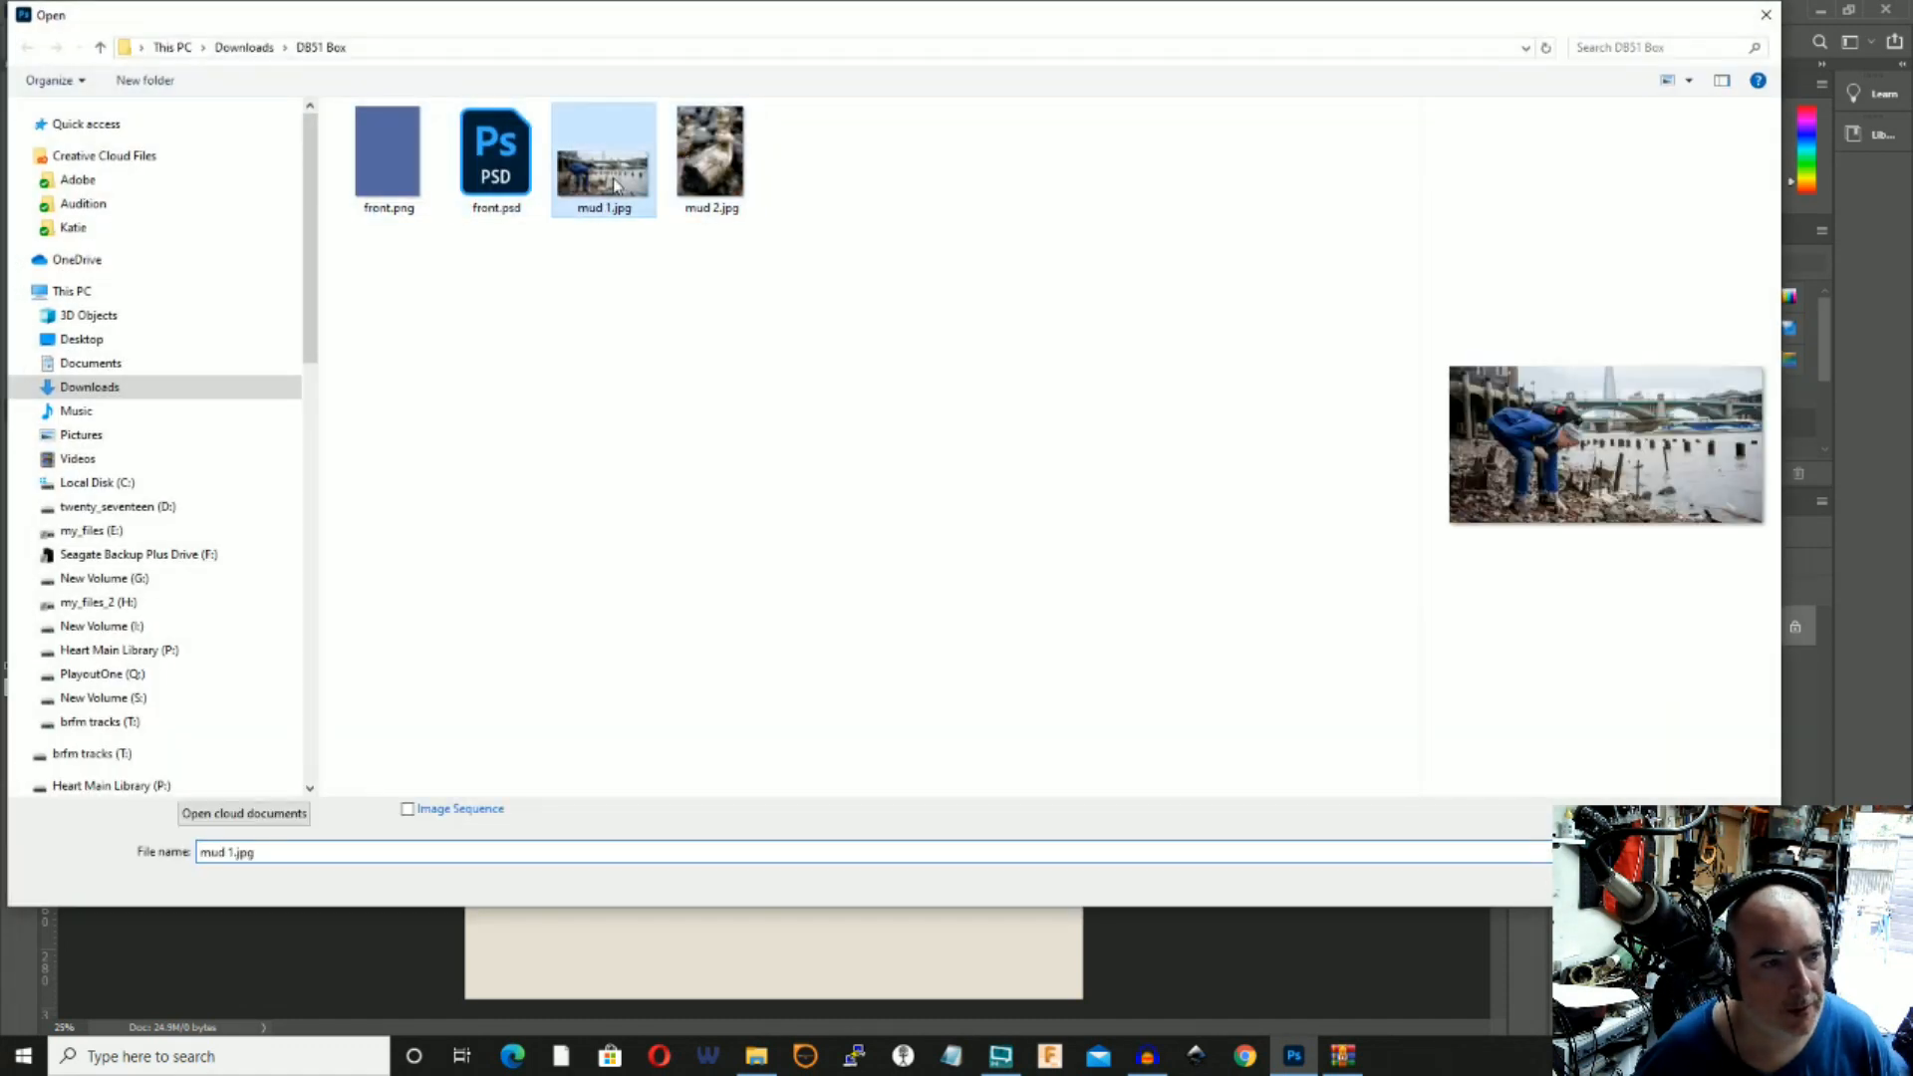
shift+click(695, 135)
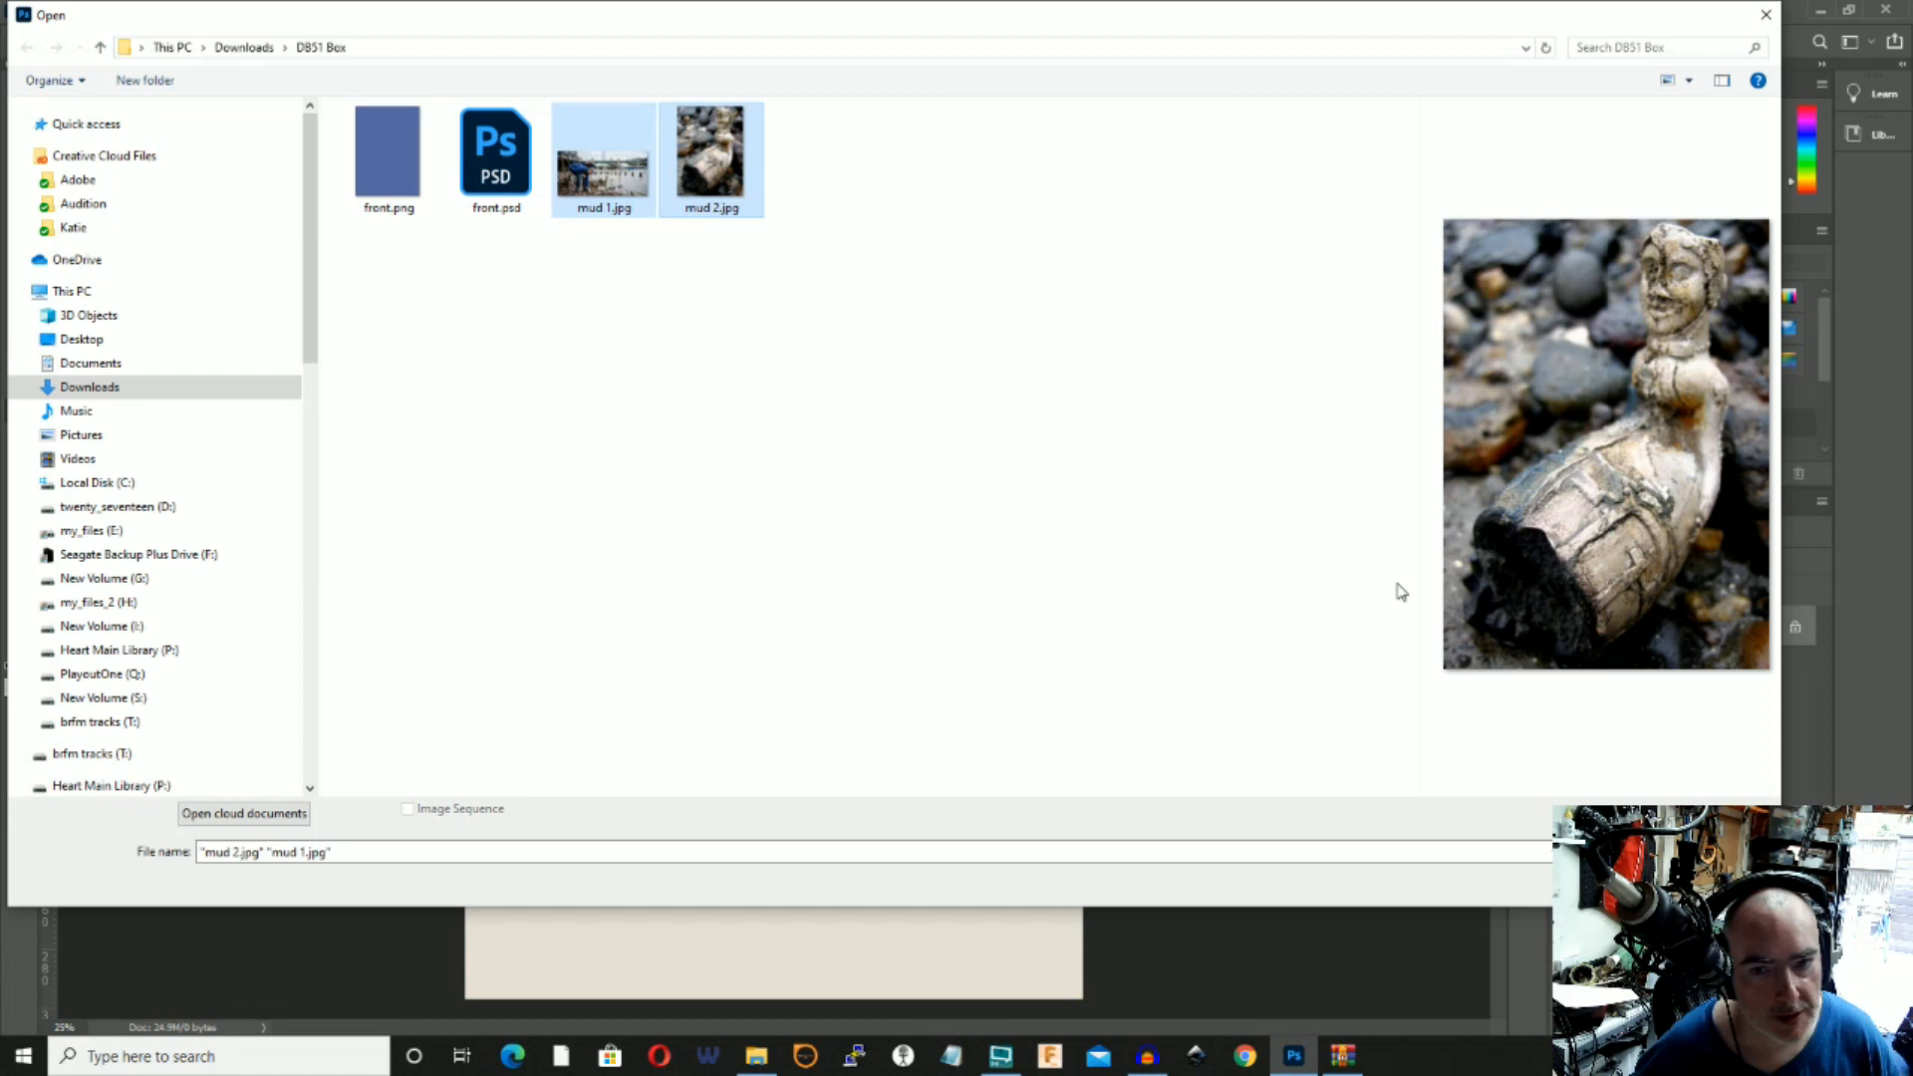
key(Return)
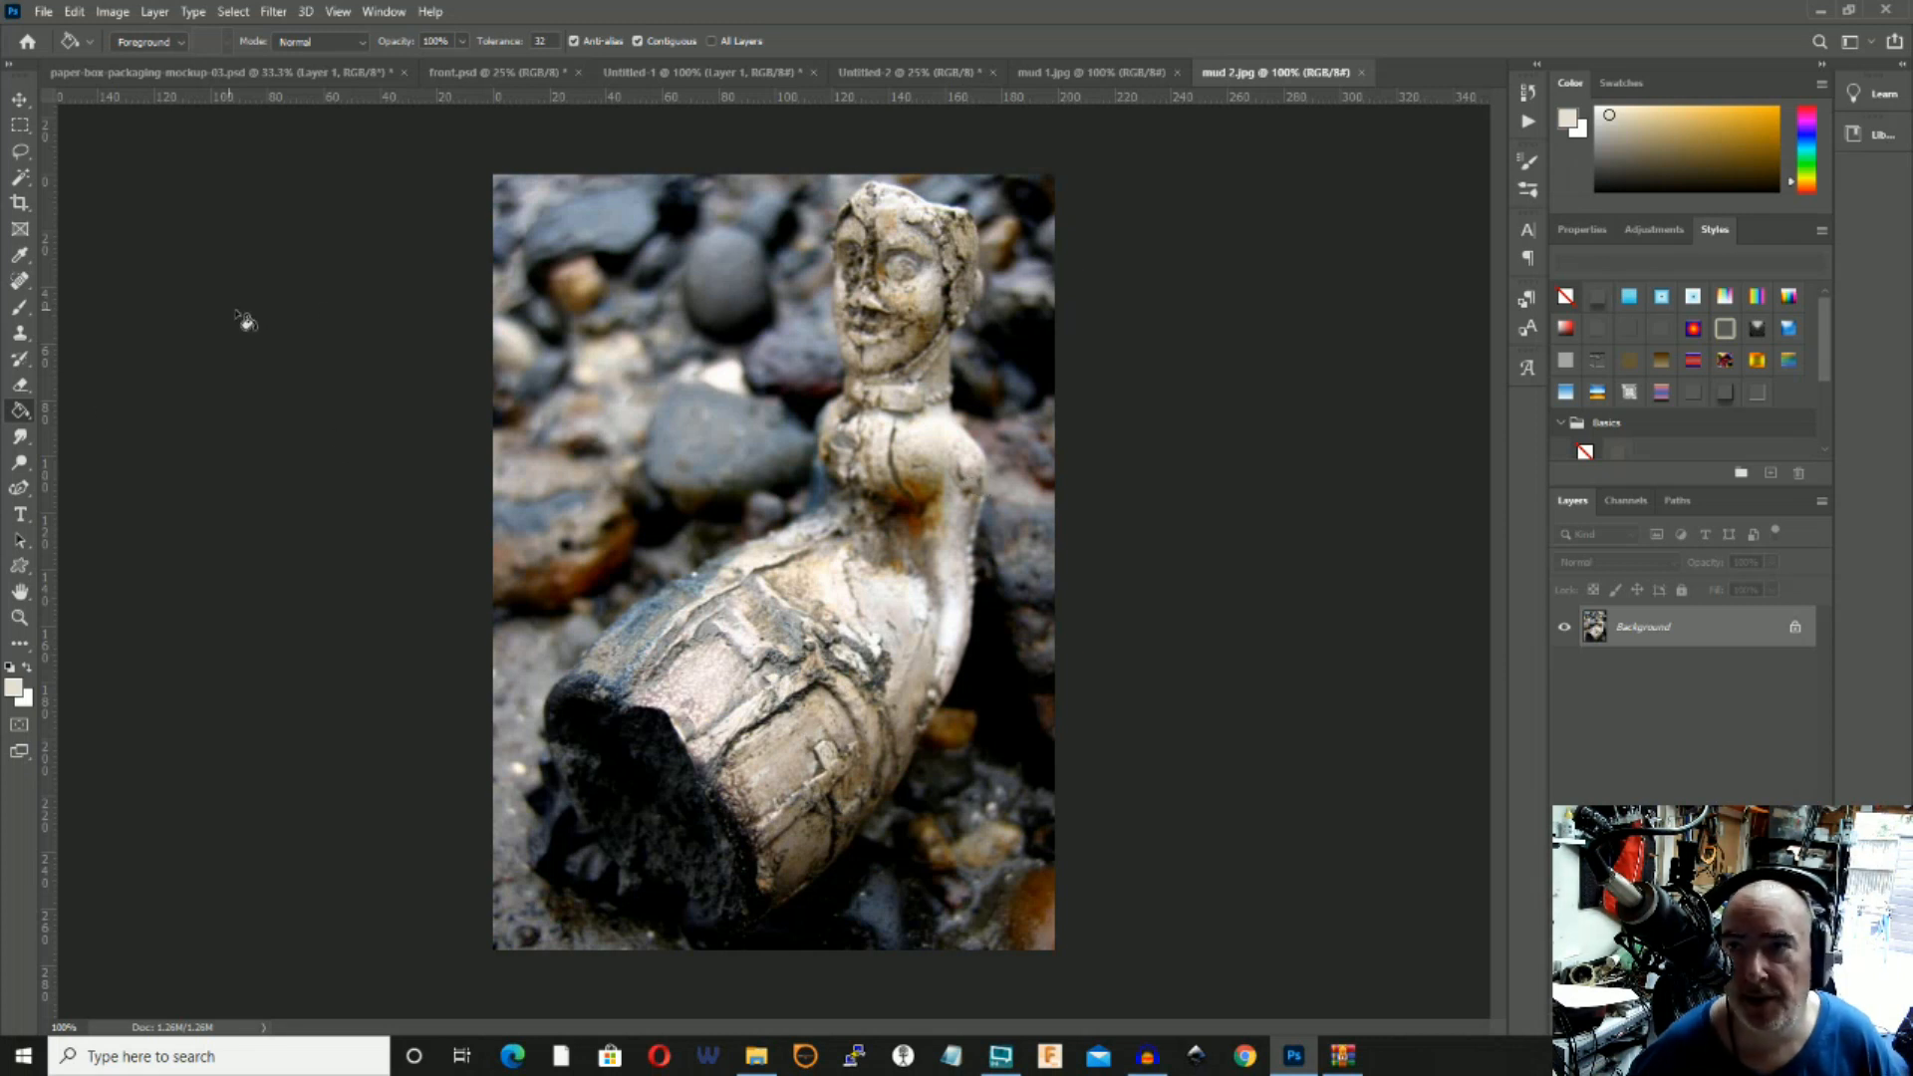
Copy the lower-left shingle area of mud 1.jpg, beside the mudlarker's legs, and paste it into the beige A4 document.
click(1051, 72)
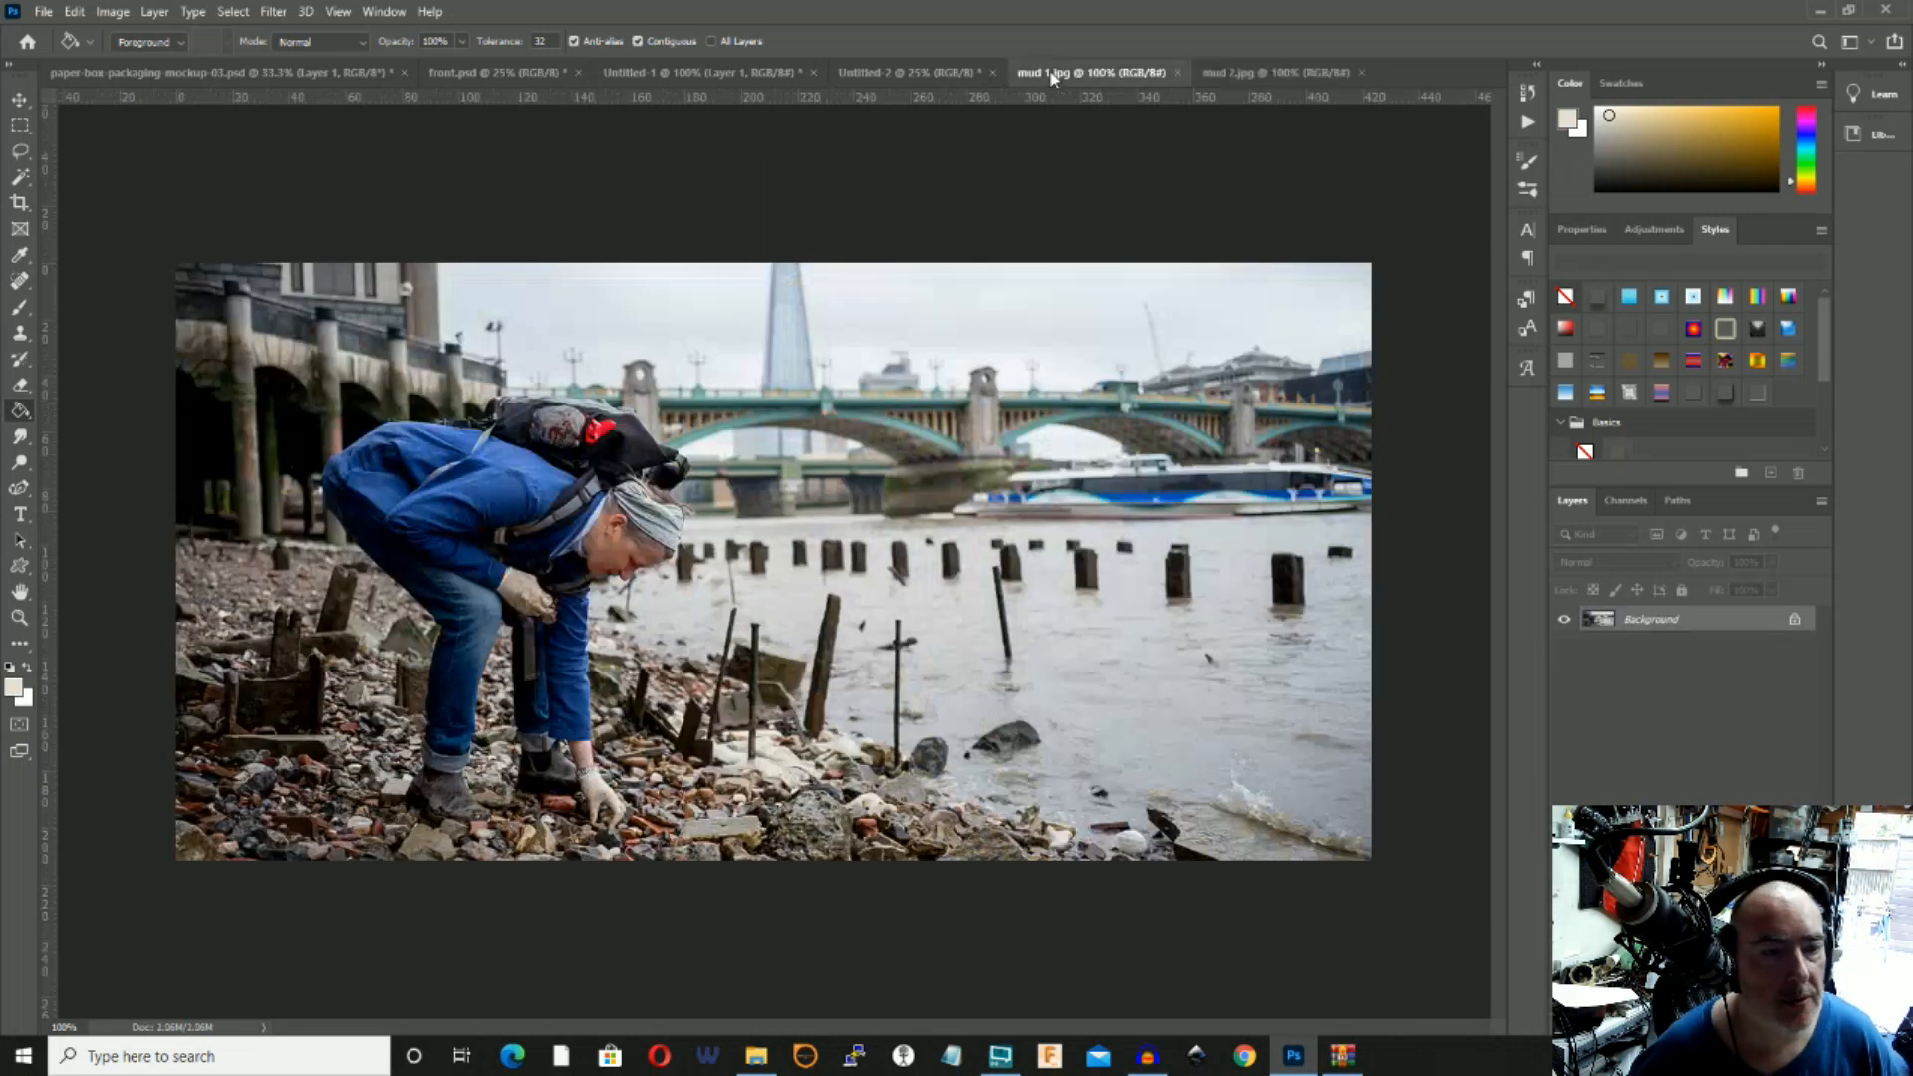
click(19, 100)
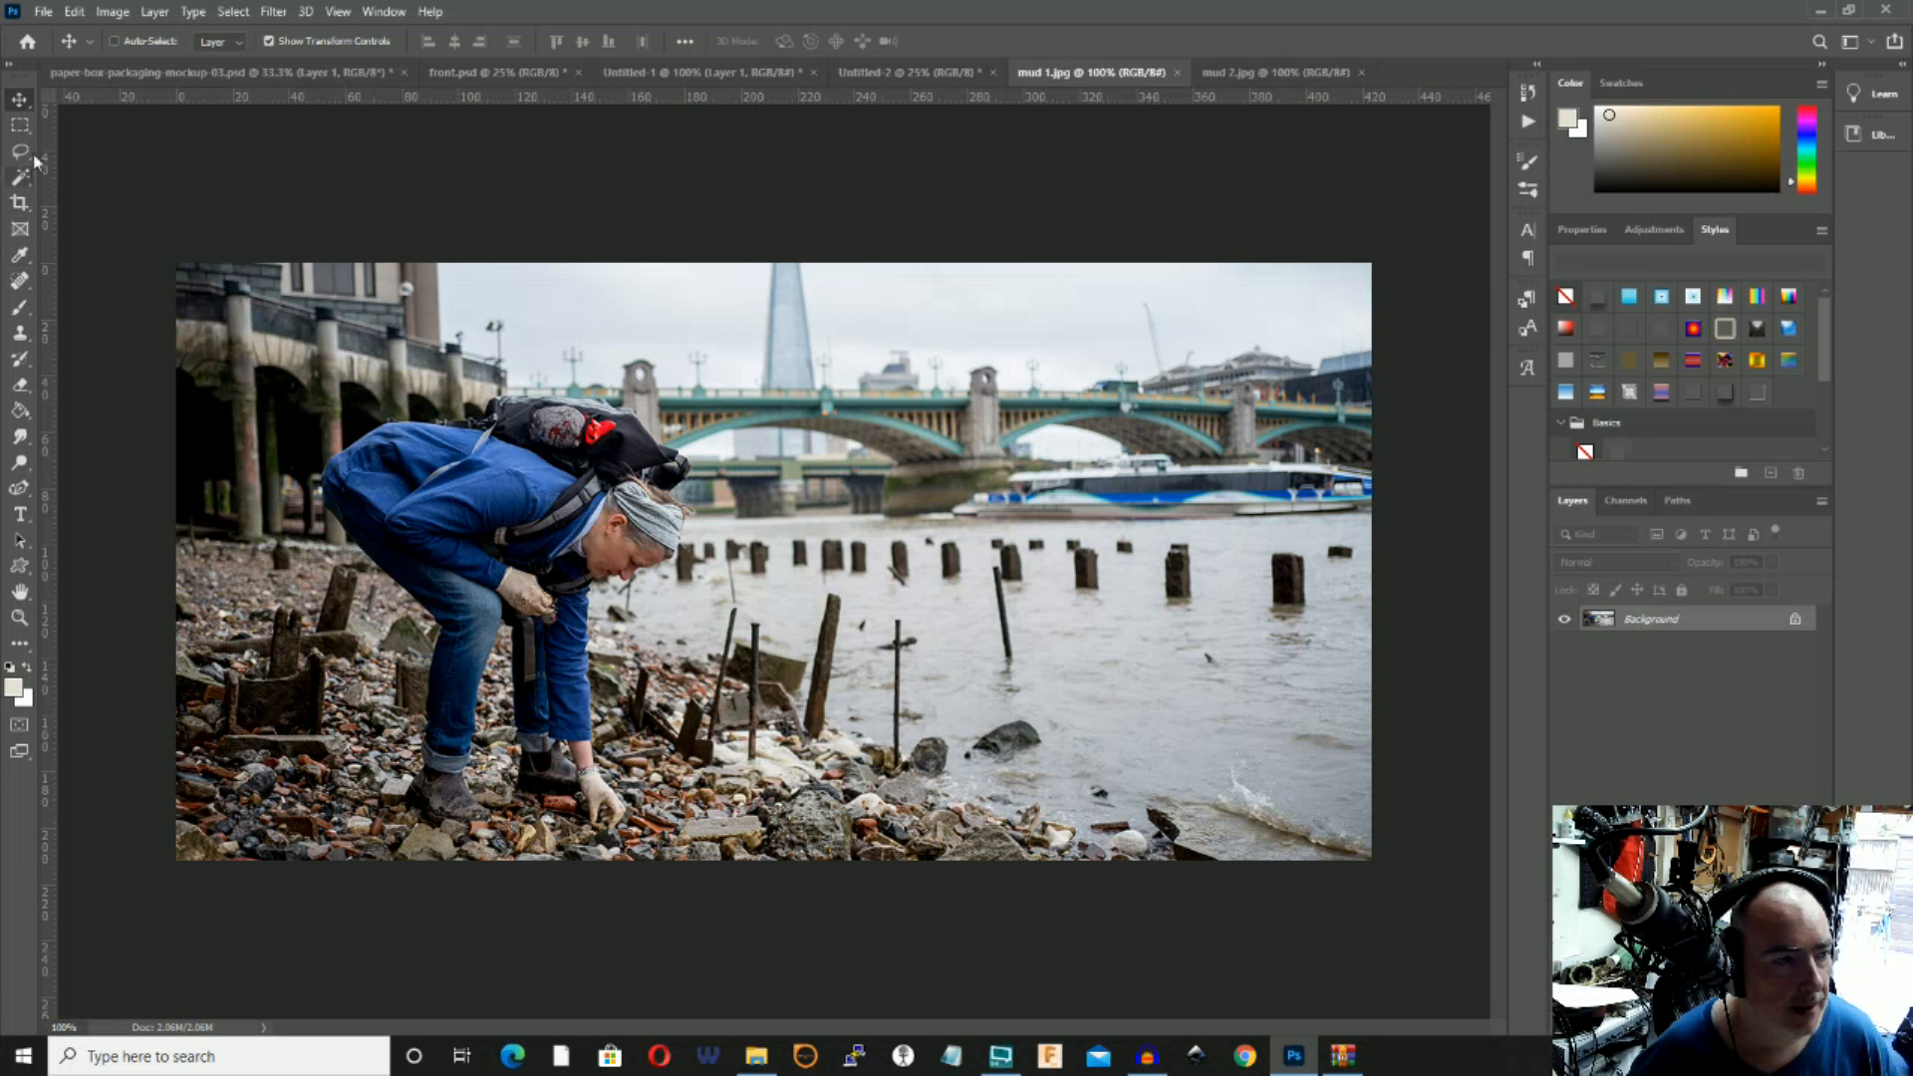
click(20, 126)
drag(127, 583, 412, 861)
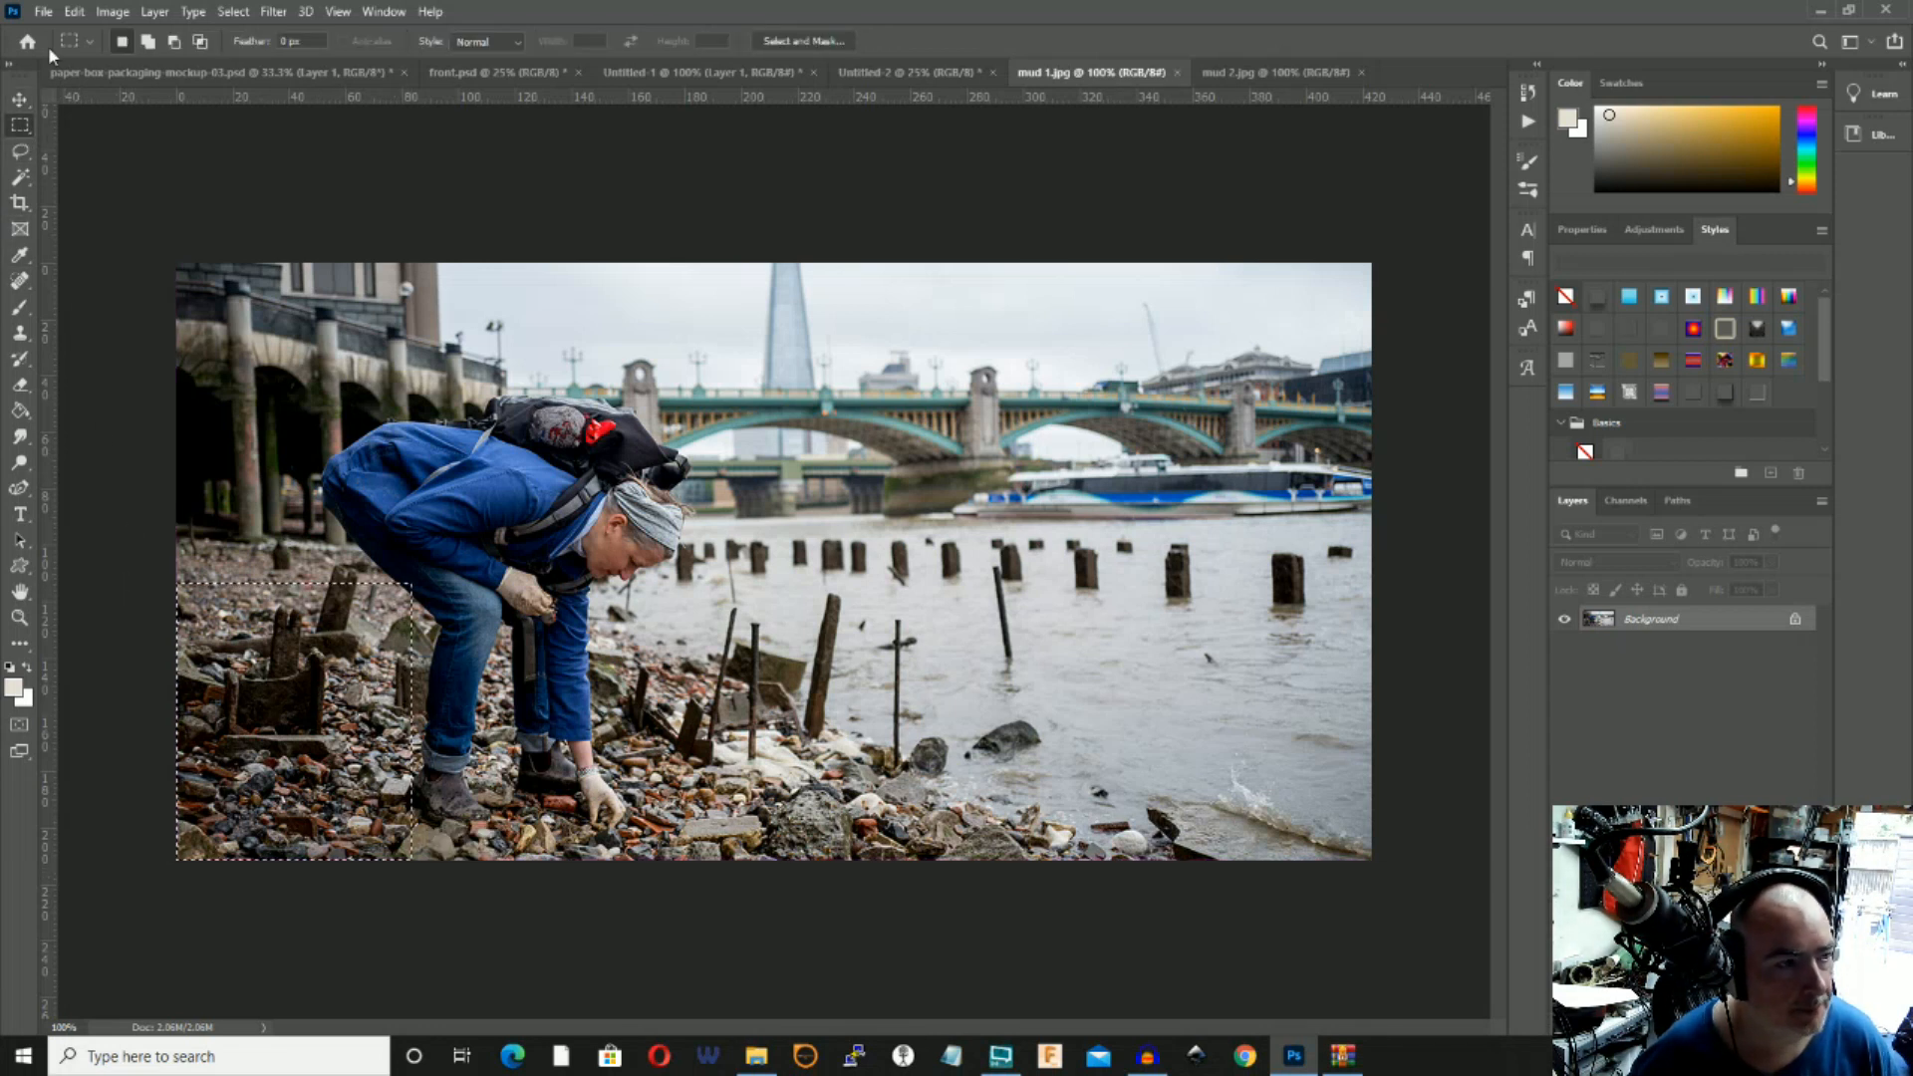
click(75, 11)
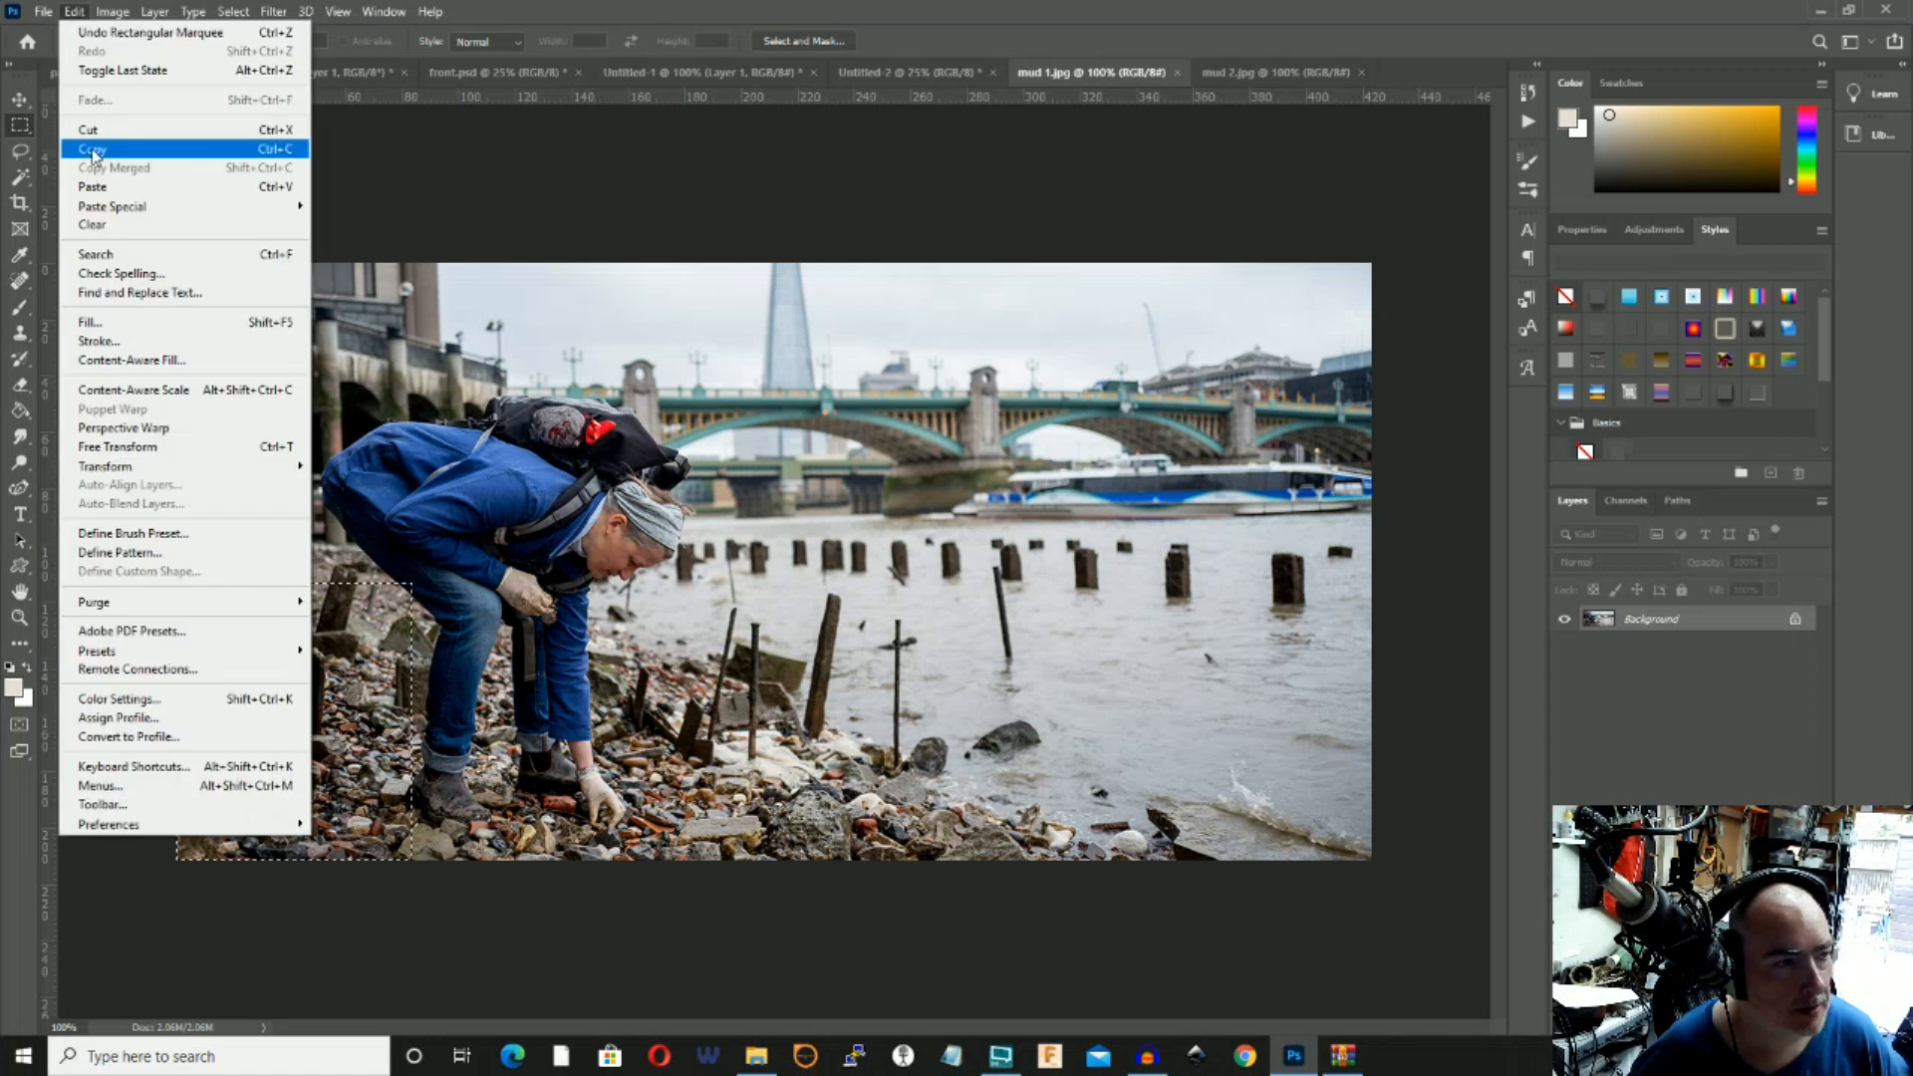
click(97, 165)
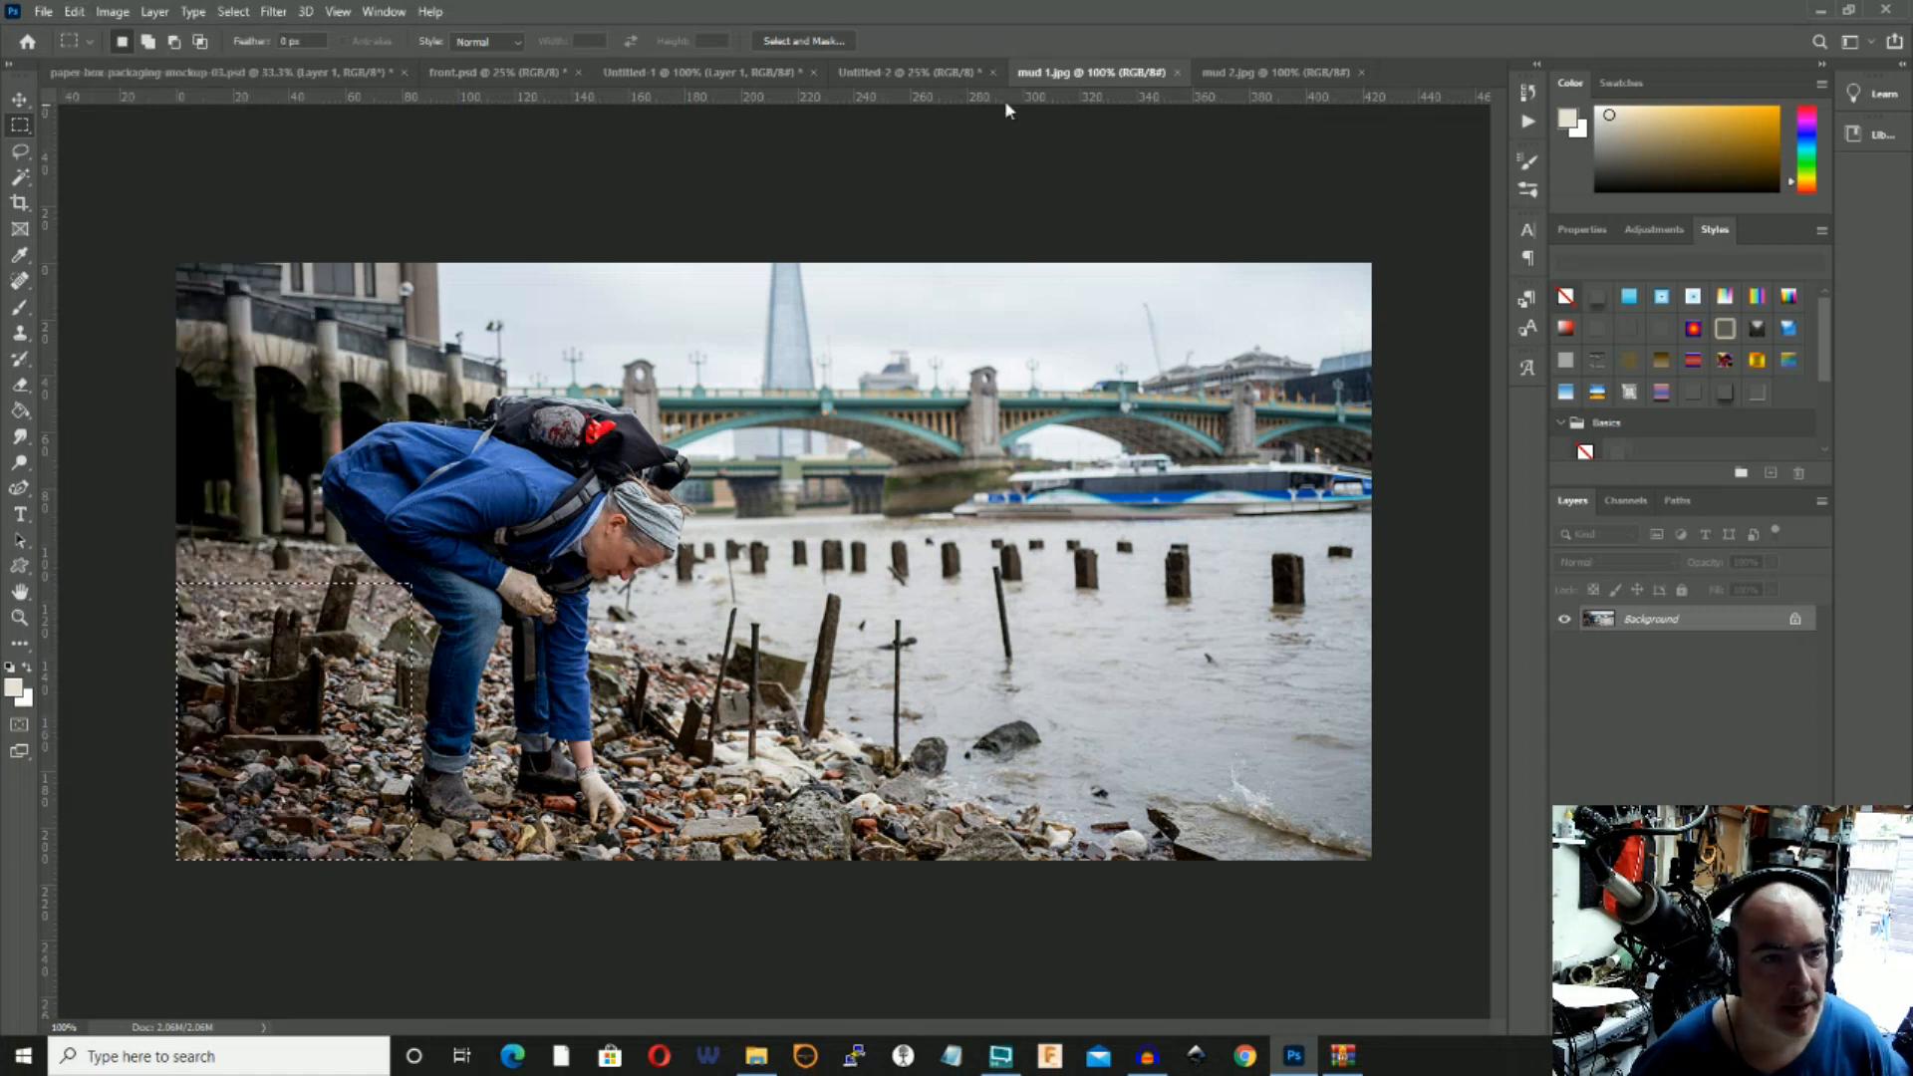
click(897, 75)
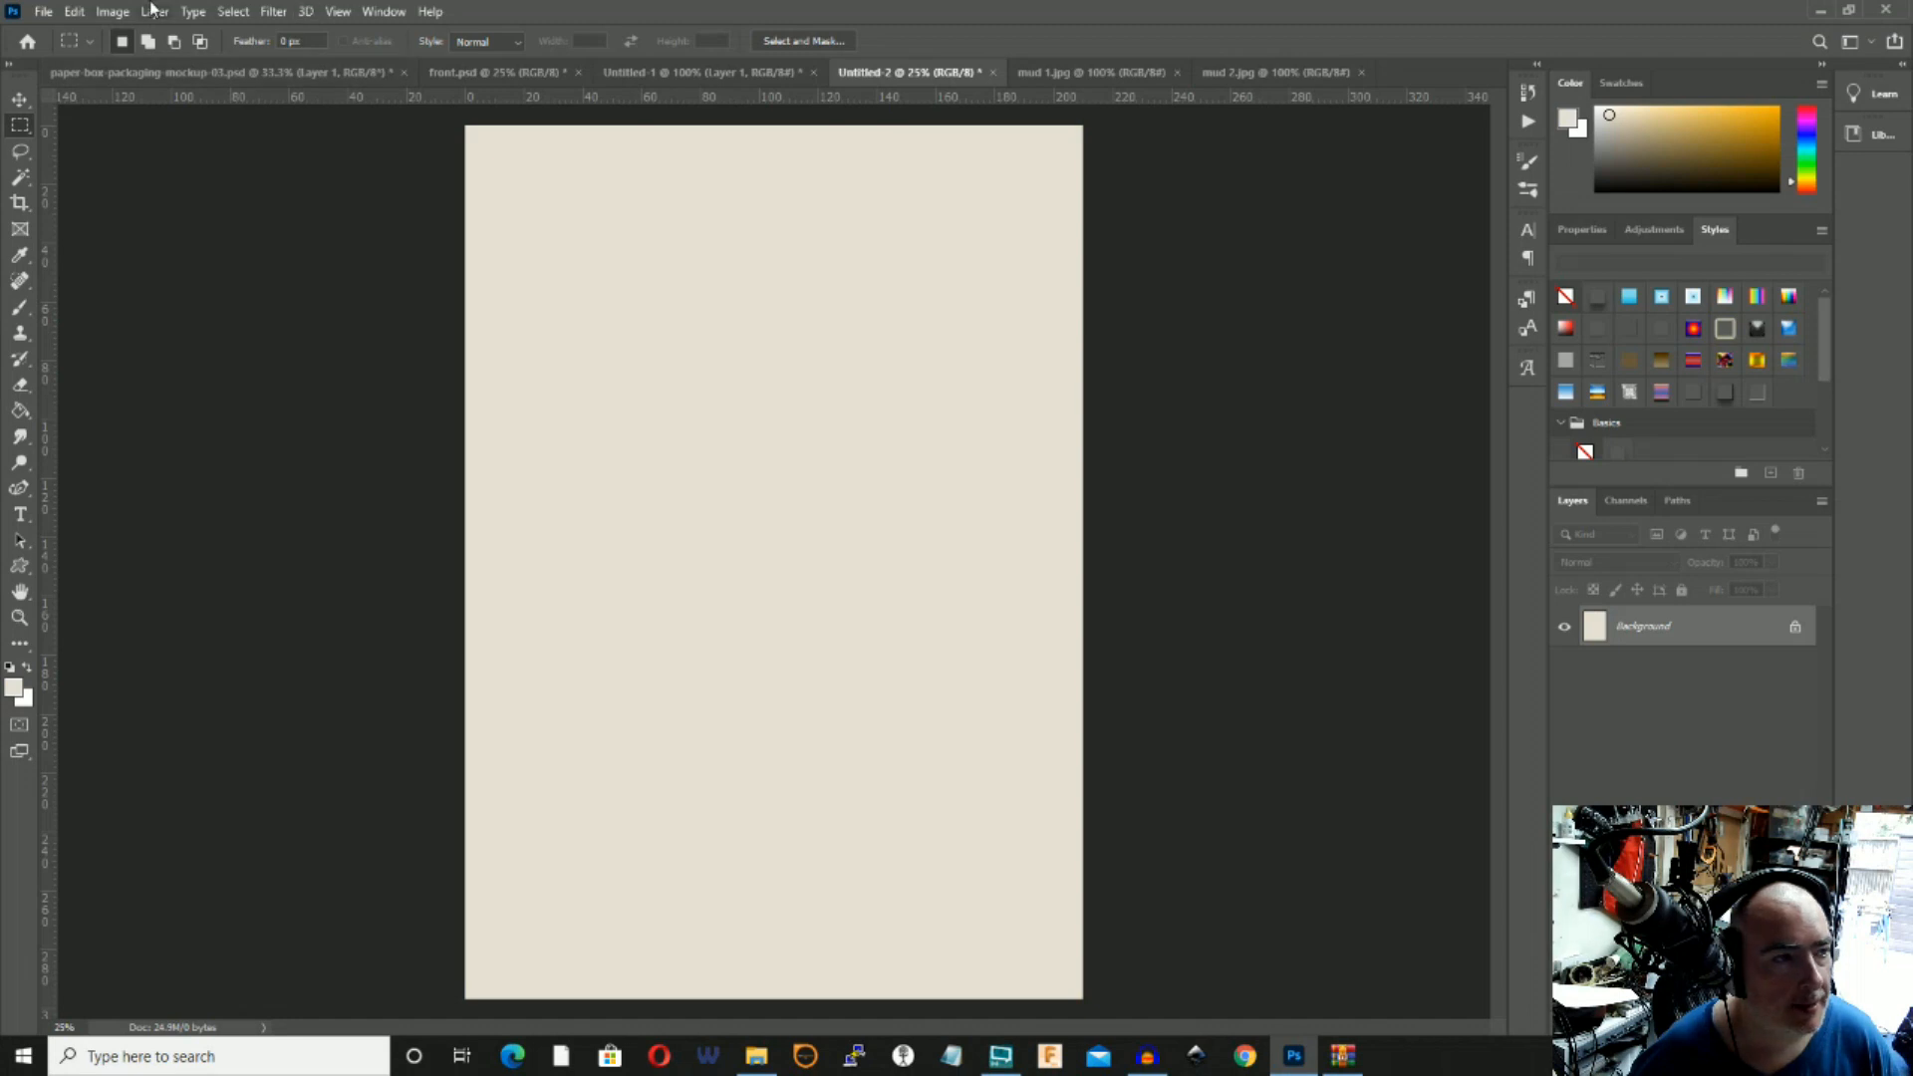
click(75, 11)
click(108, 185)
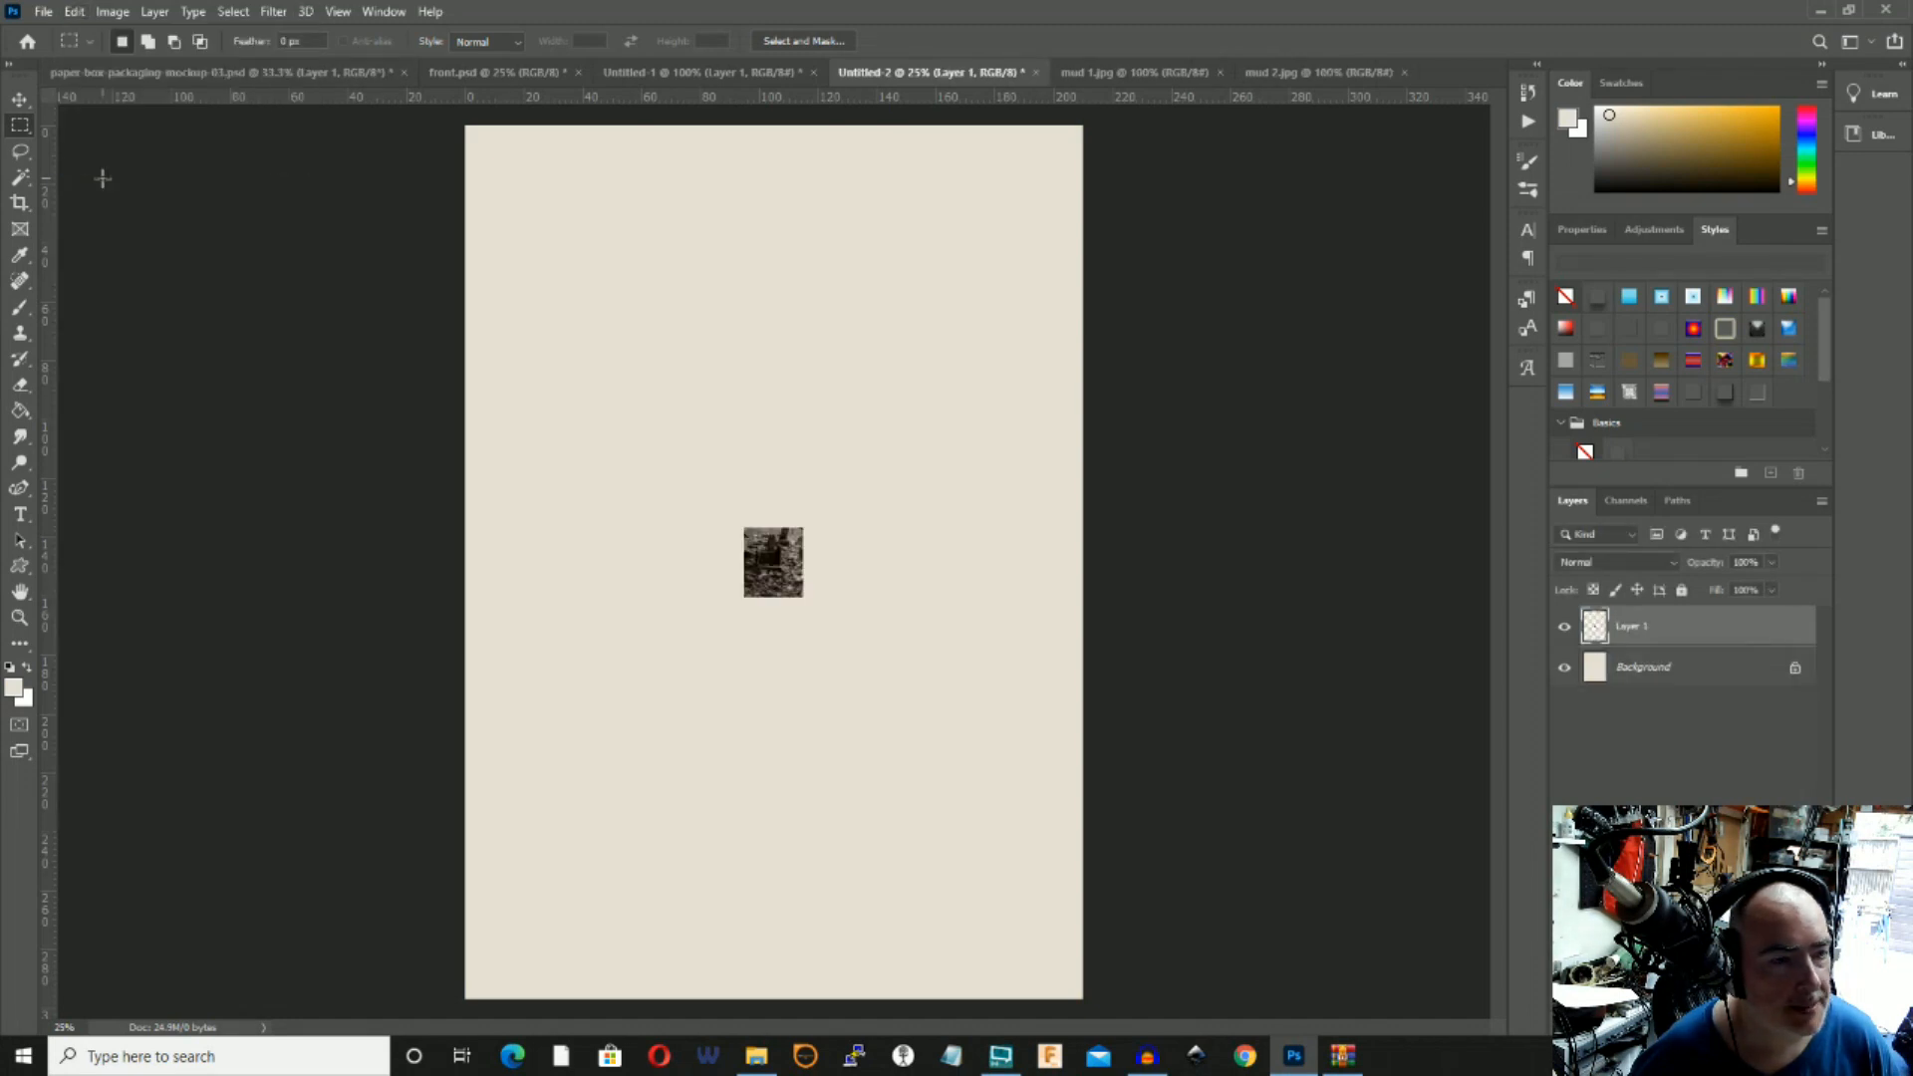
Enlarge the pasted shingle until it covers the whole page, and lower its layer fill to 28%.
click(19, 99)
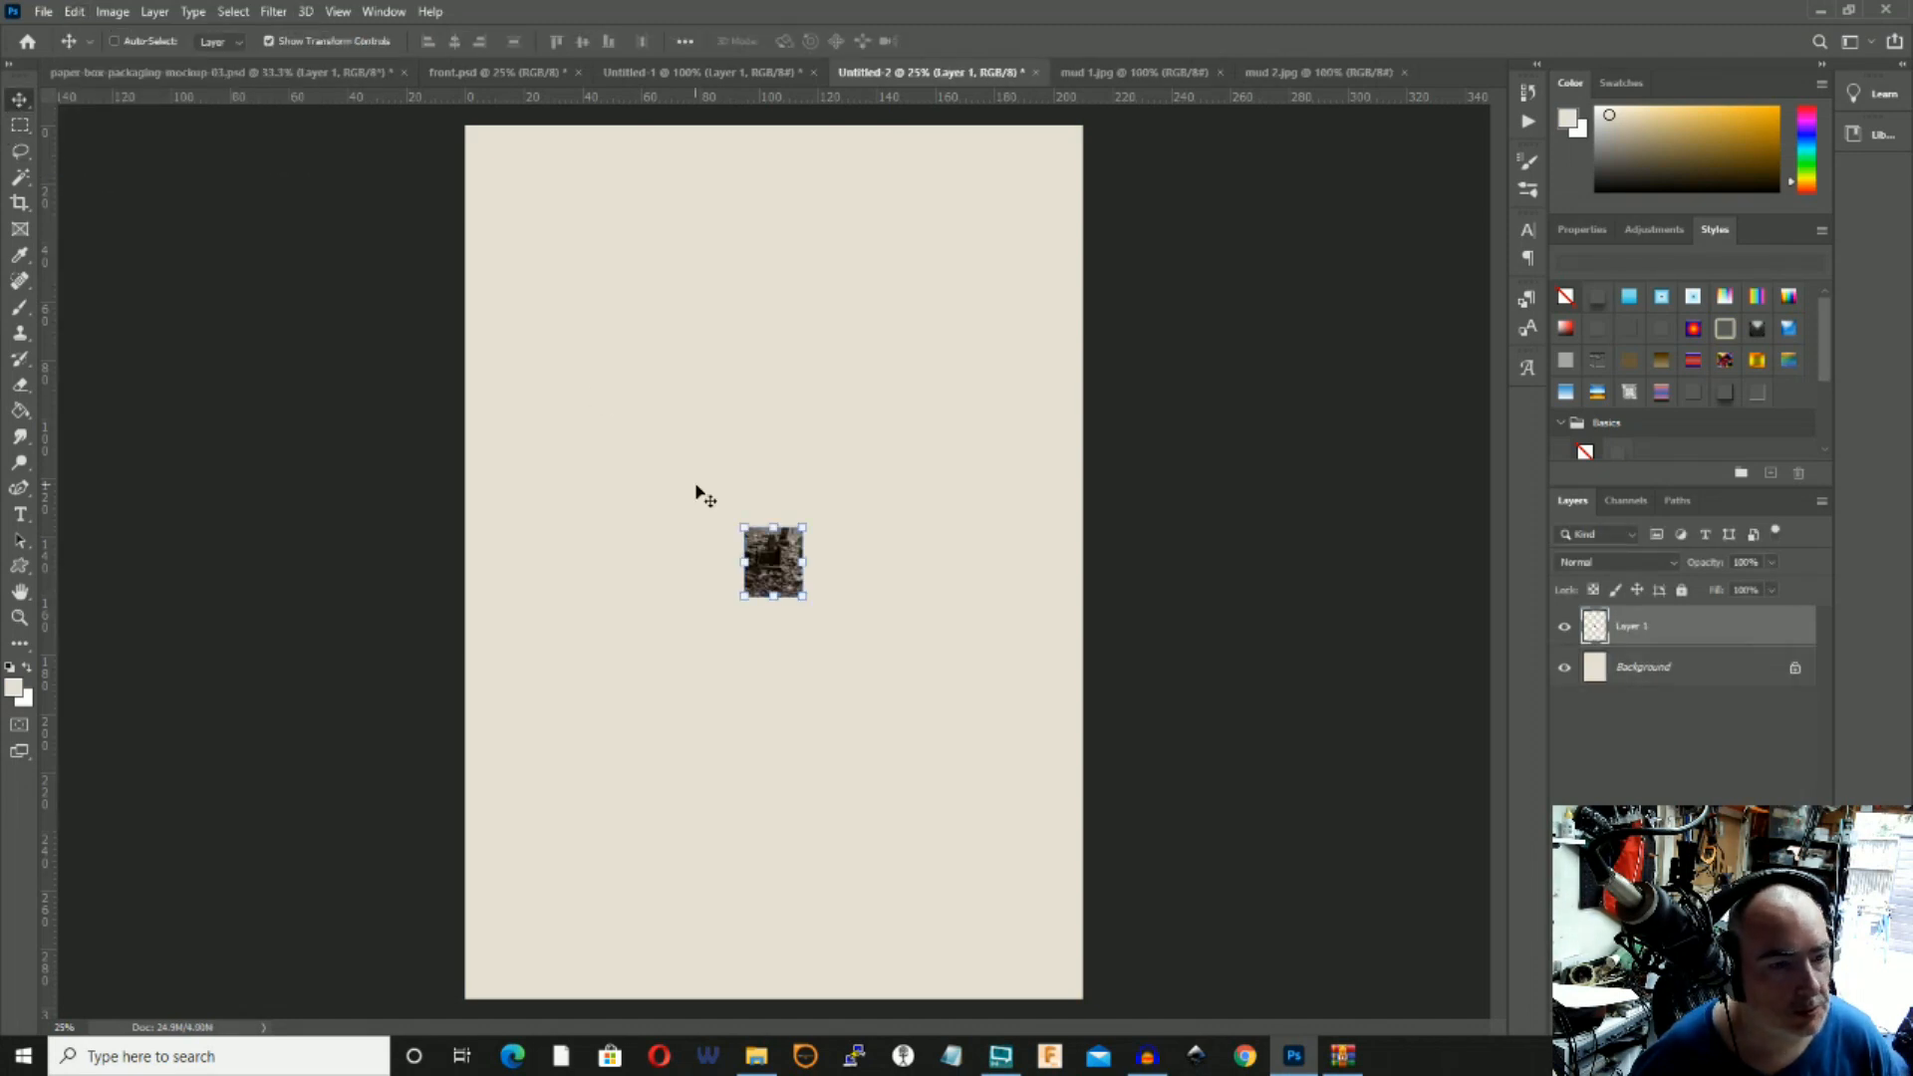
drag(742, 526, 343, 56)
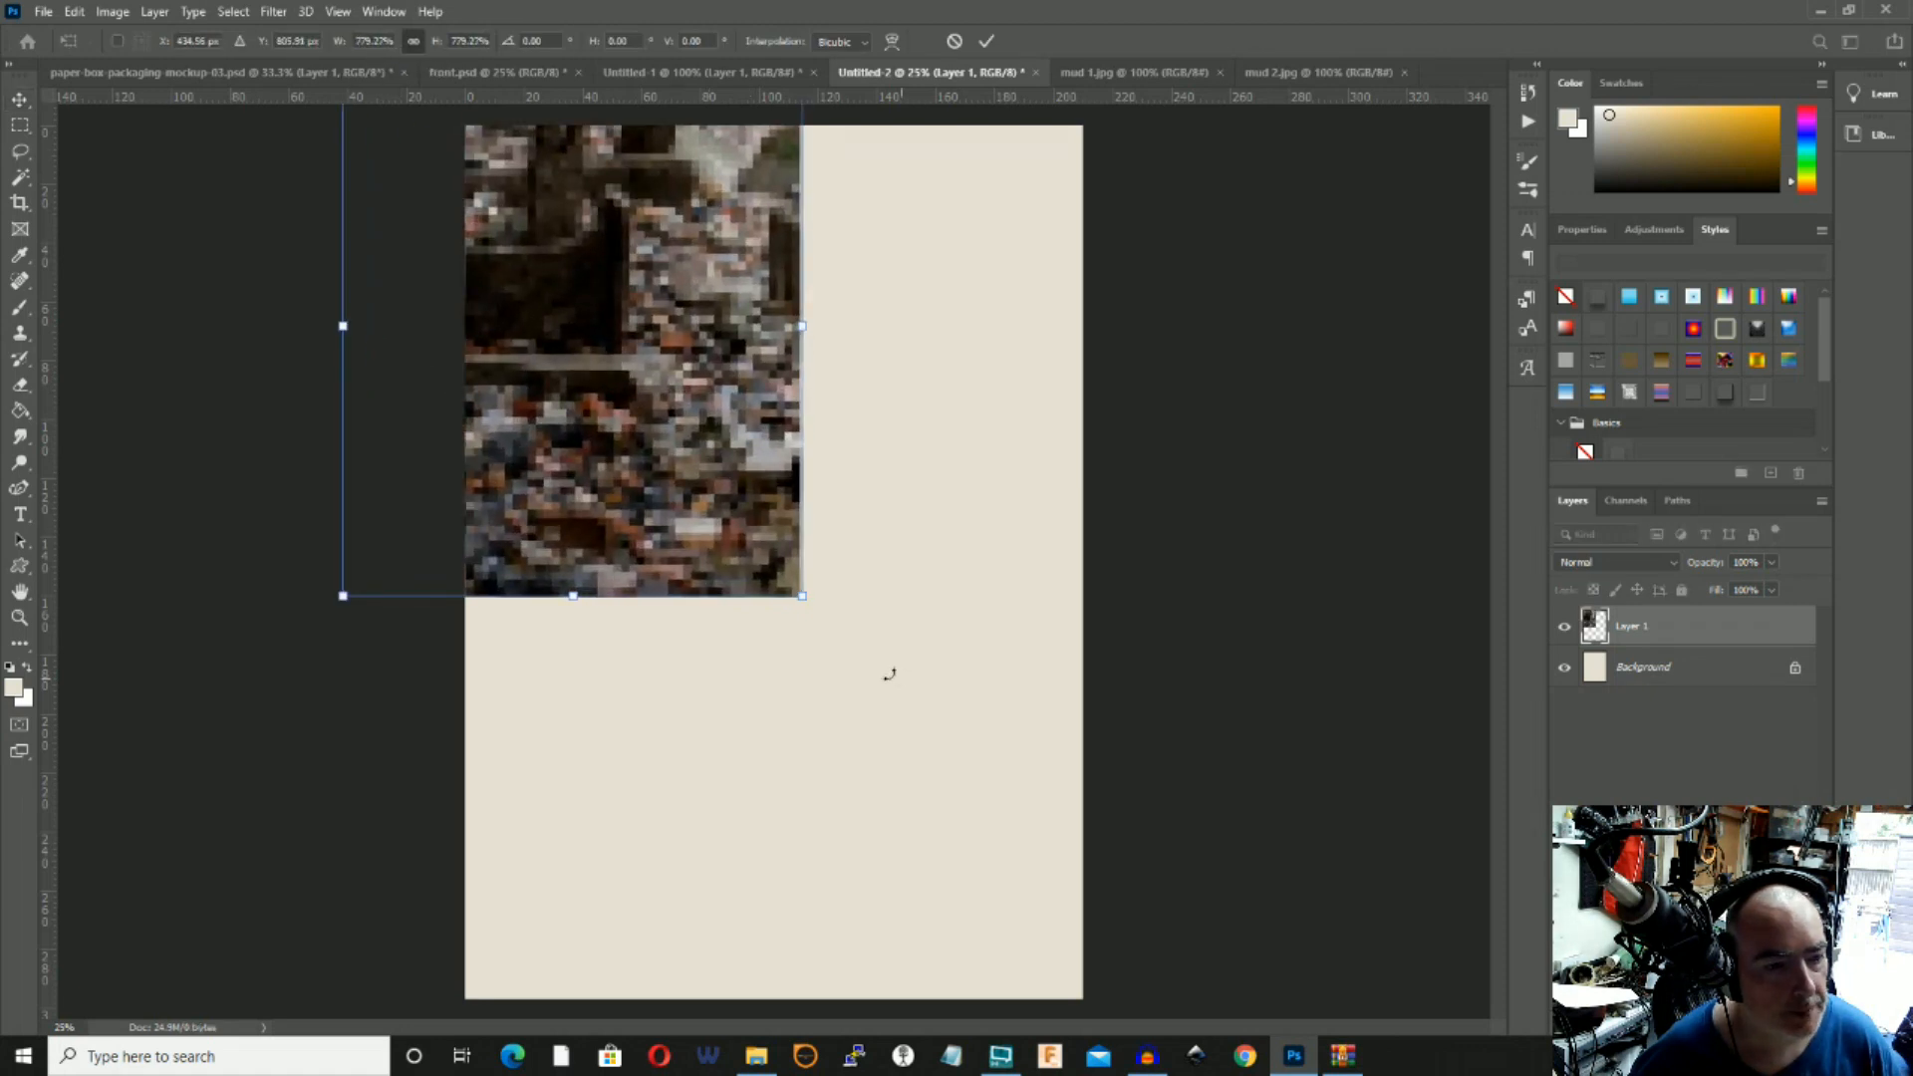
drag(806, 594, 1163, 1016)
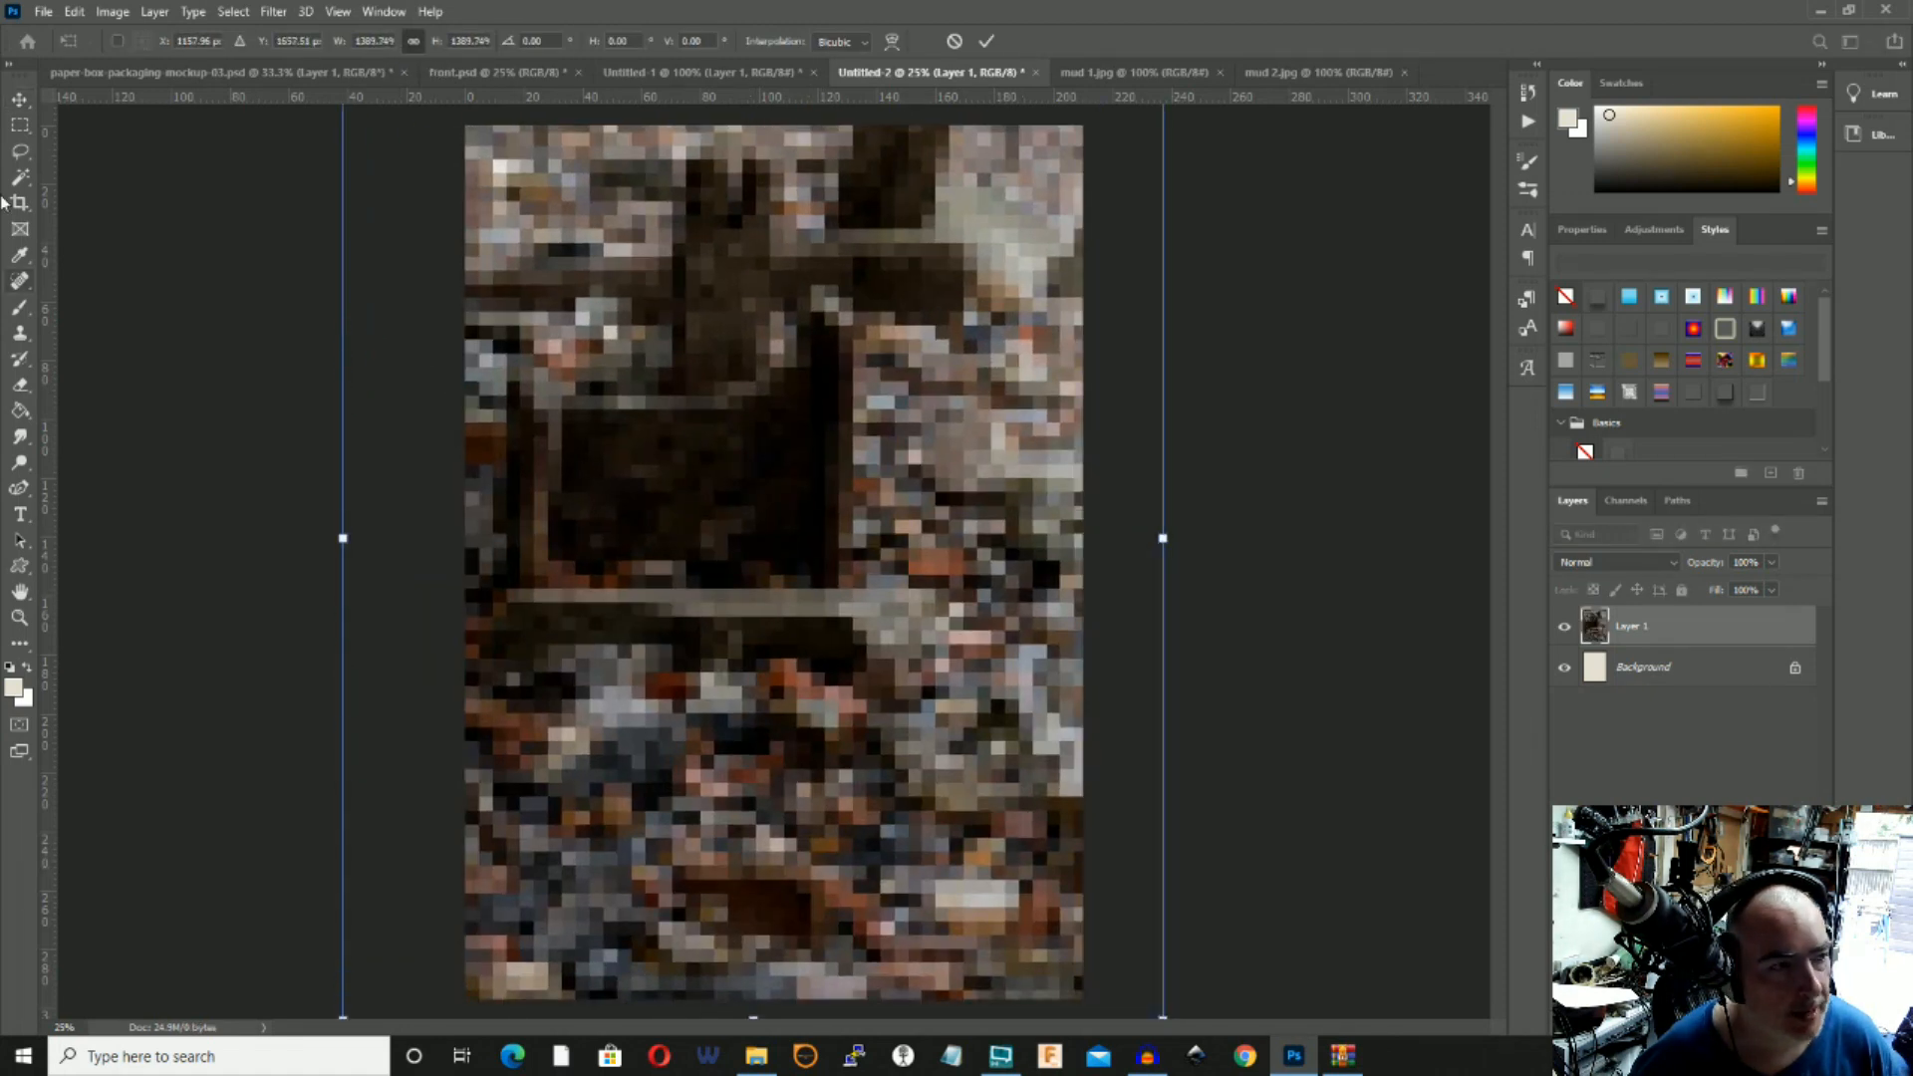
click(19, 100)
drag(677, 549, 673, 594)
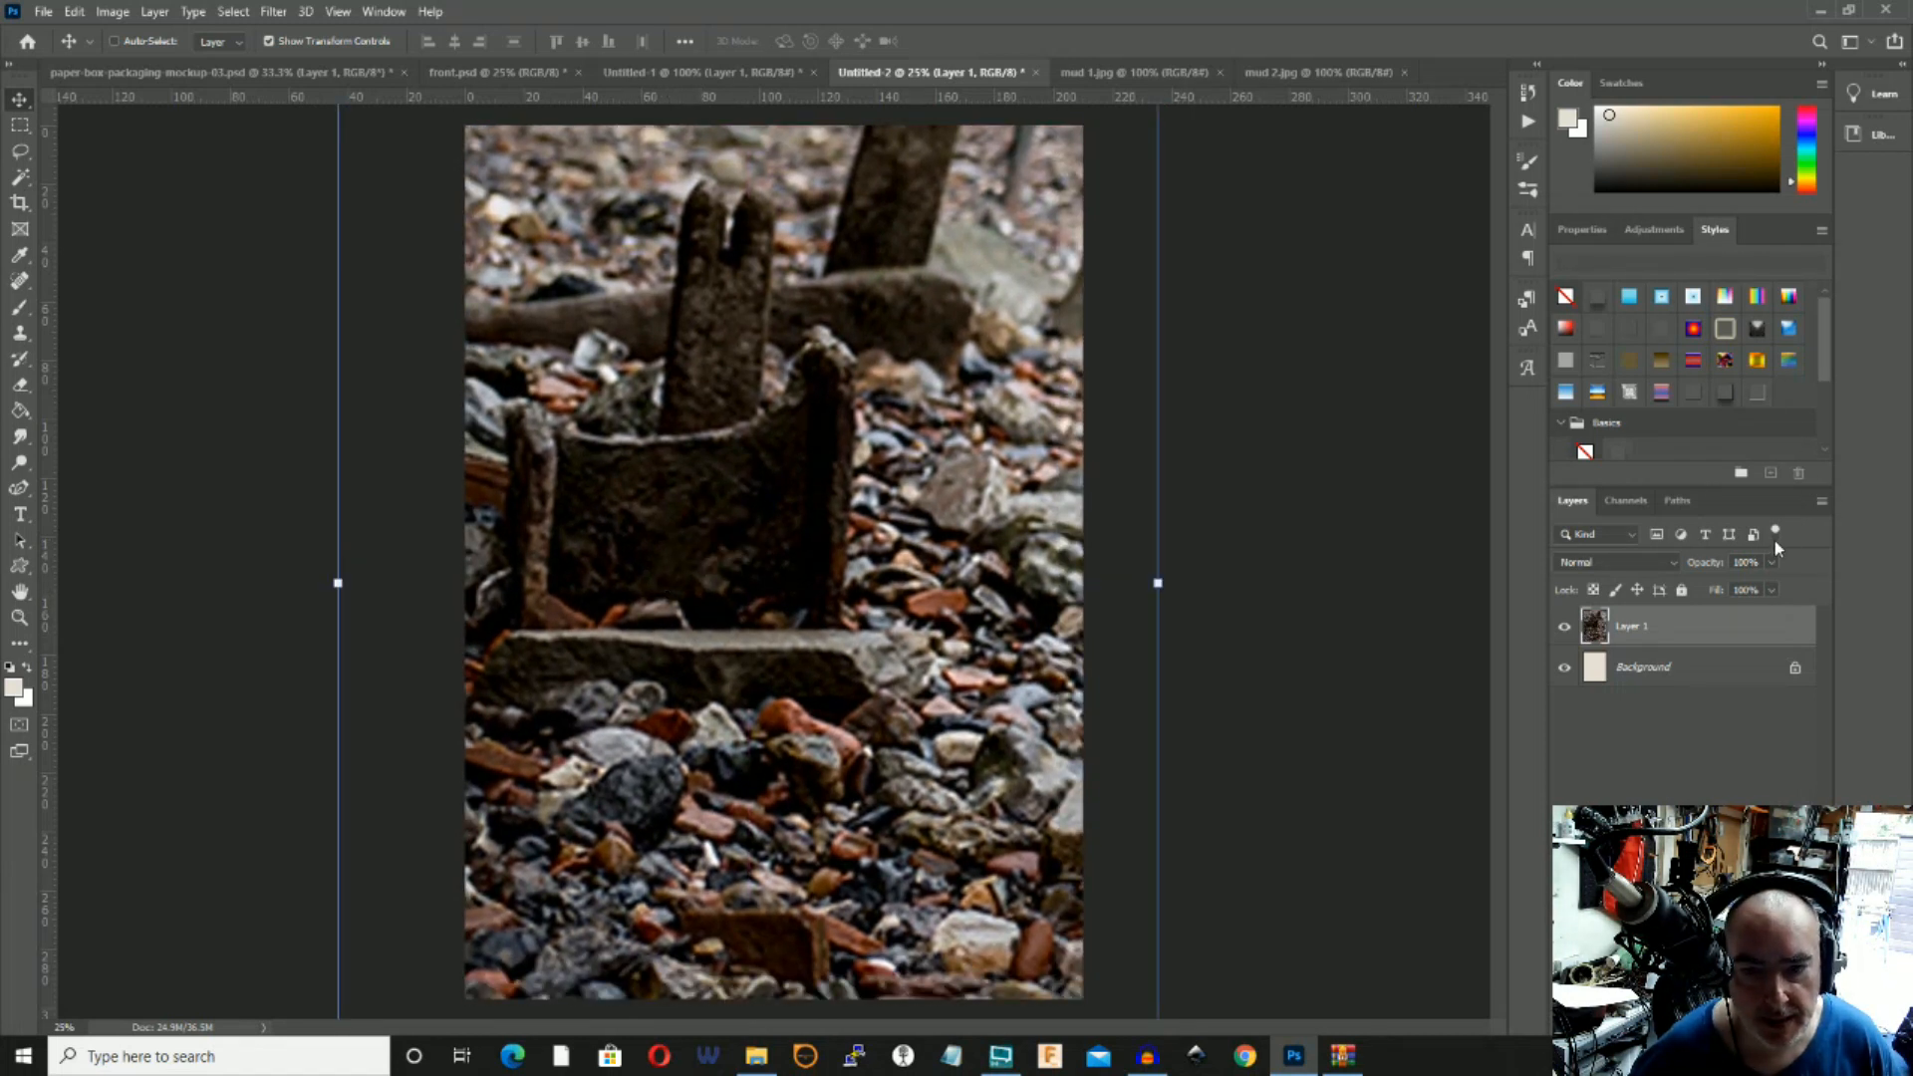
click(1772, 590)
drag(1775, 613, 1721, 619)
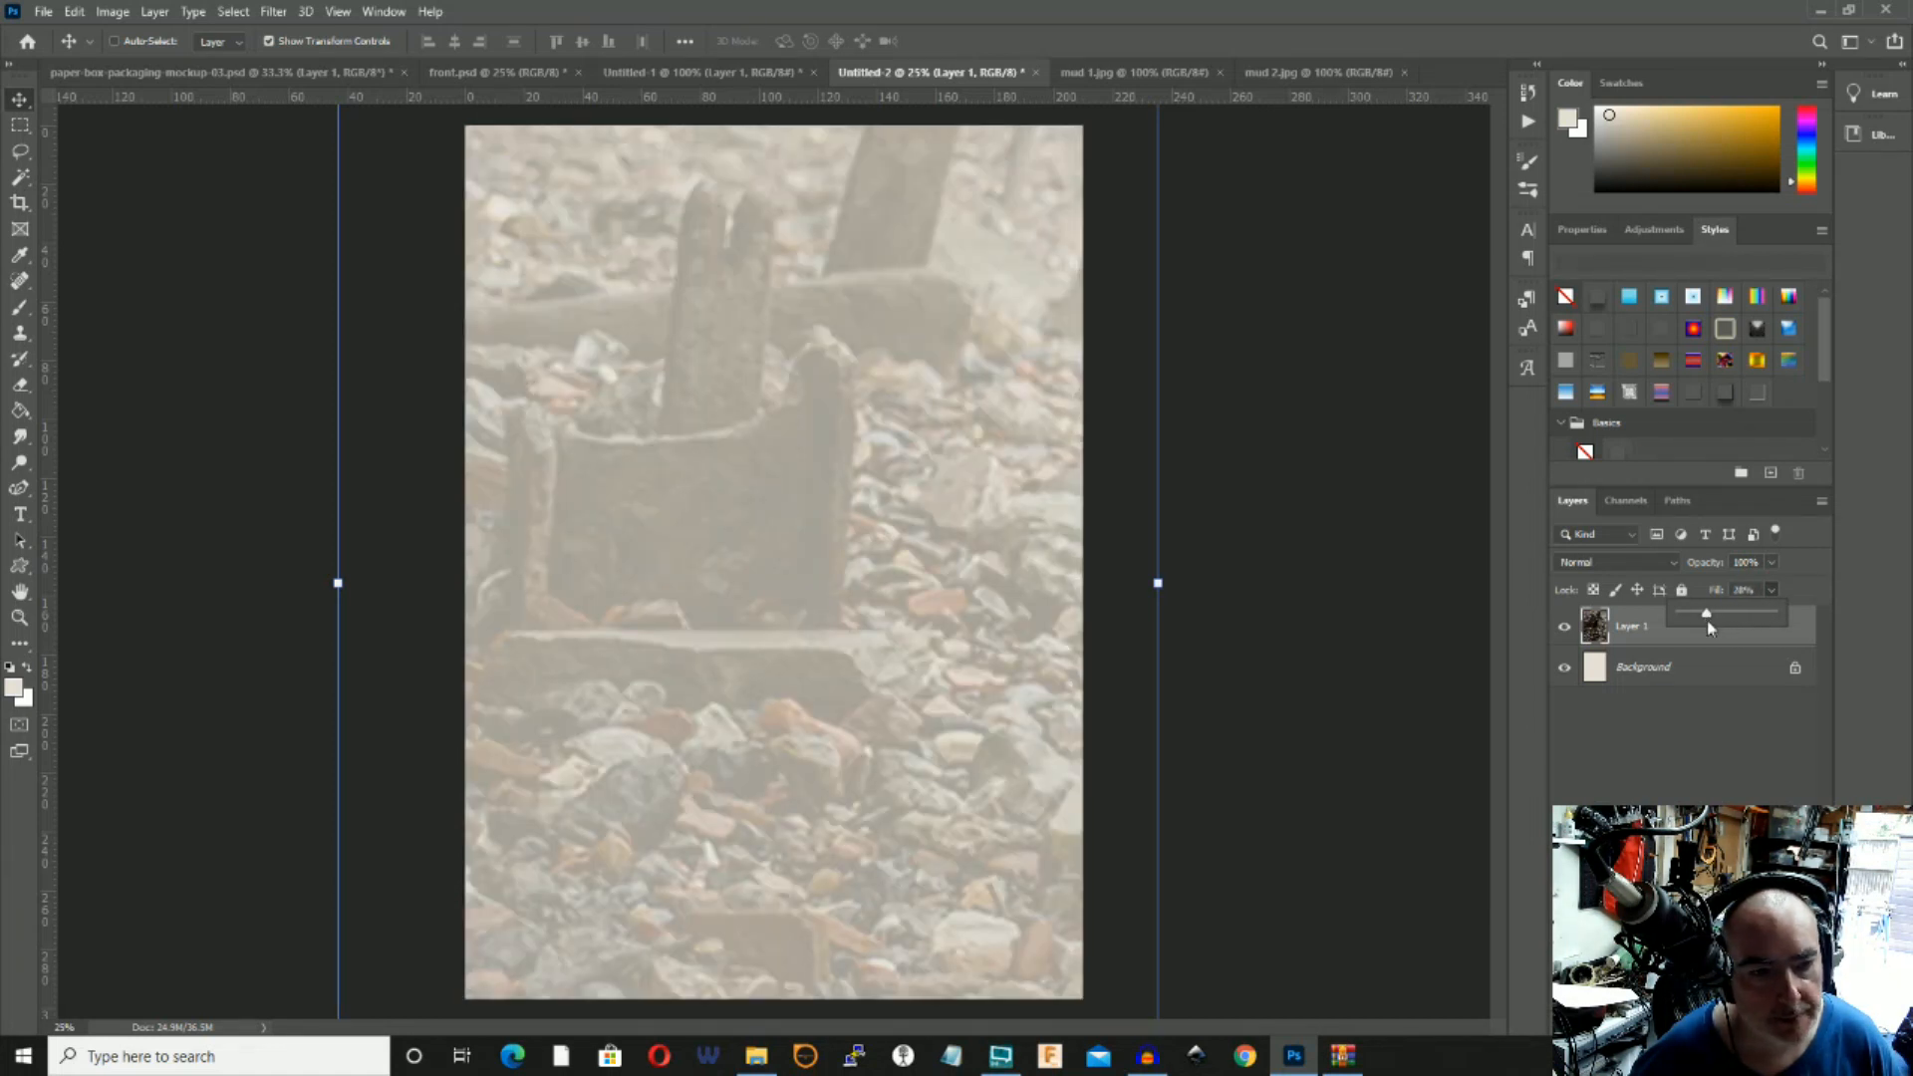
Copy the entire figurine photo from mud 2.jpg and paste it over the faded shingle background in Untitled-2.
click(19, 125)
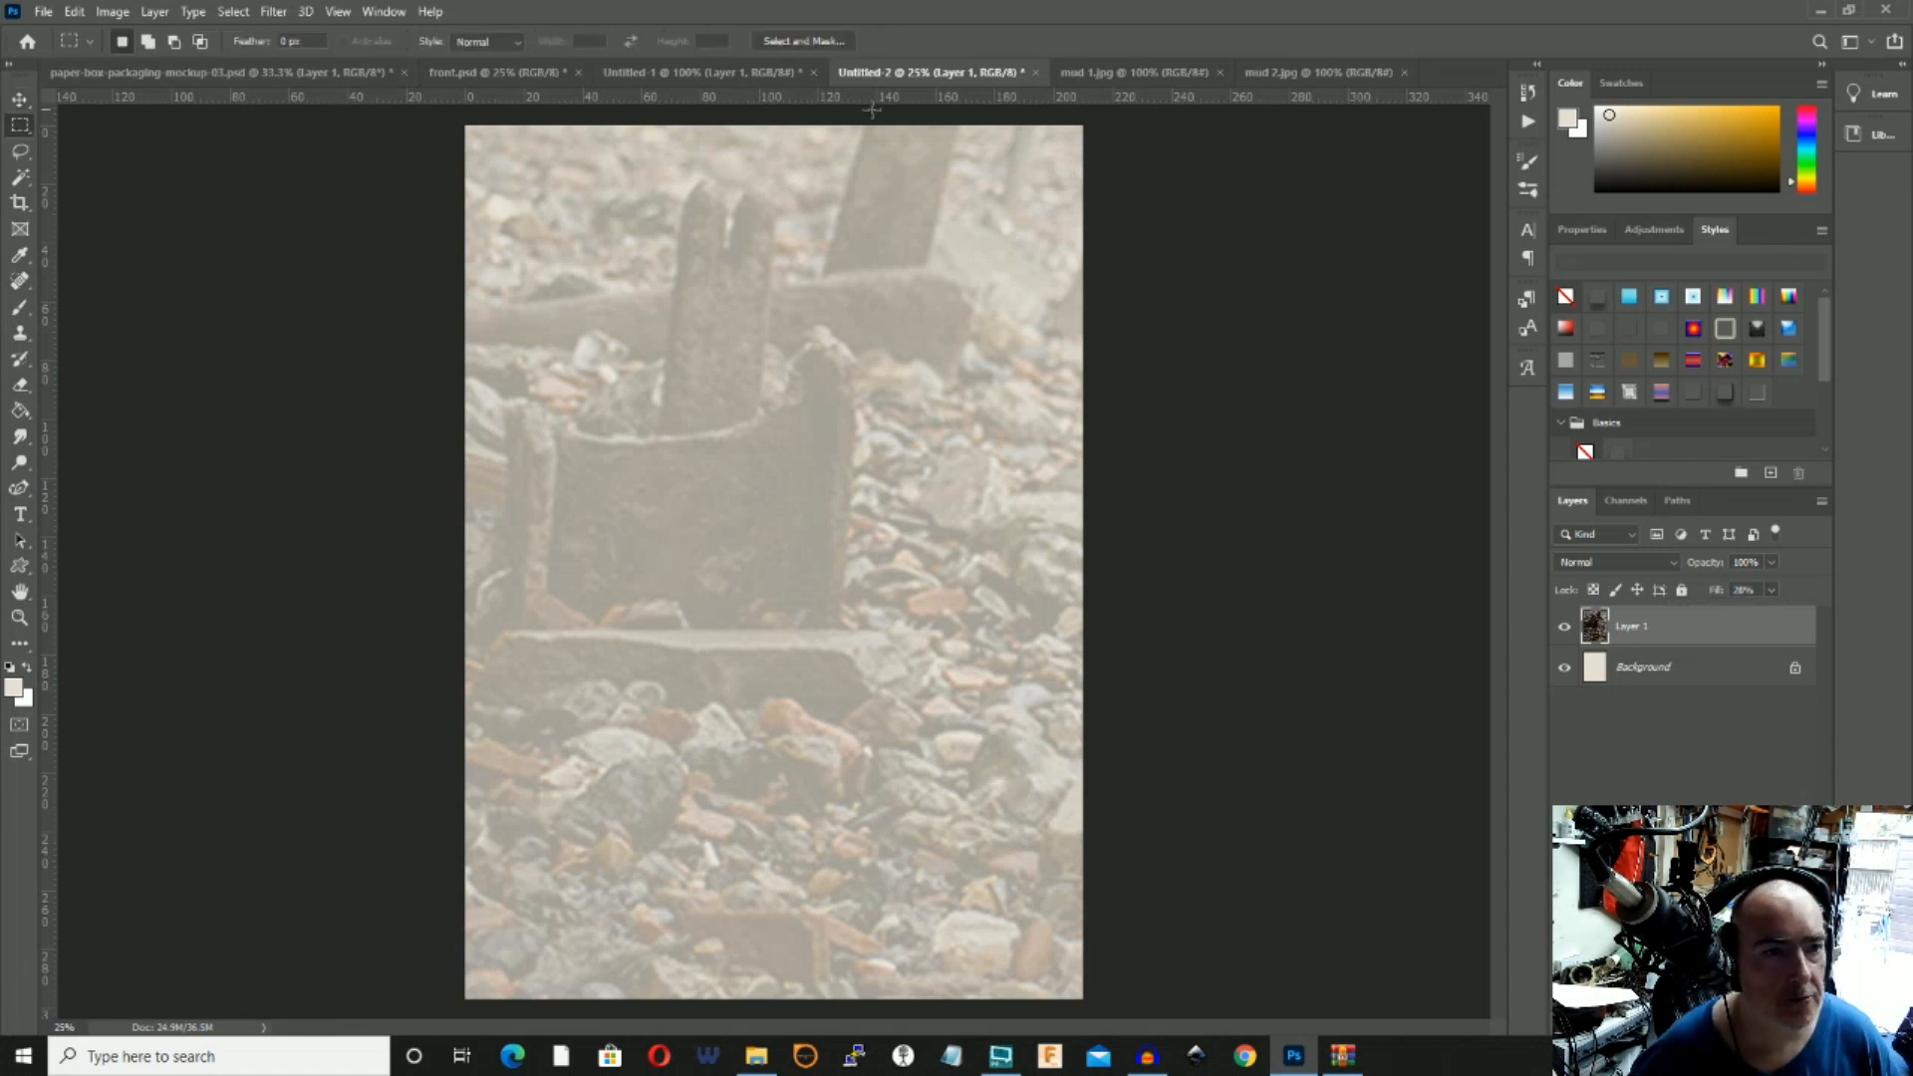
click(1271, 75)
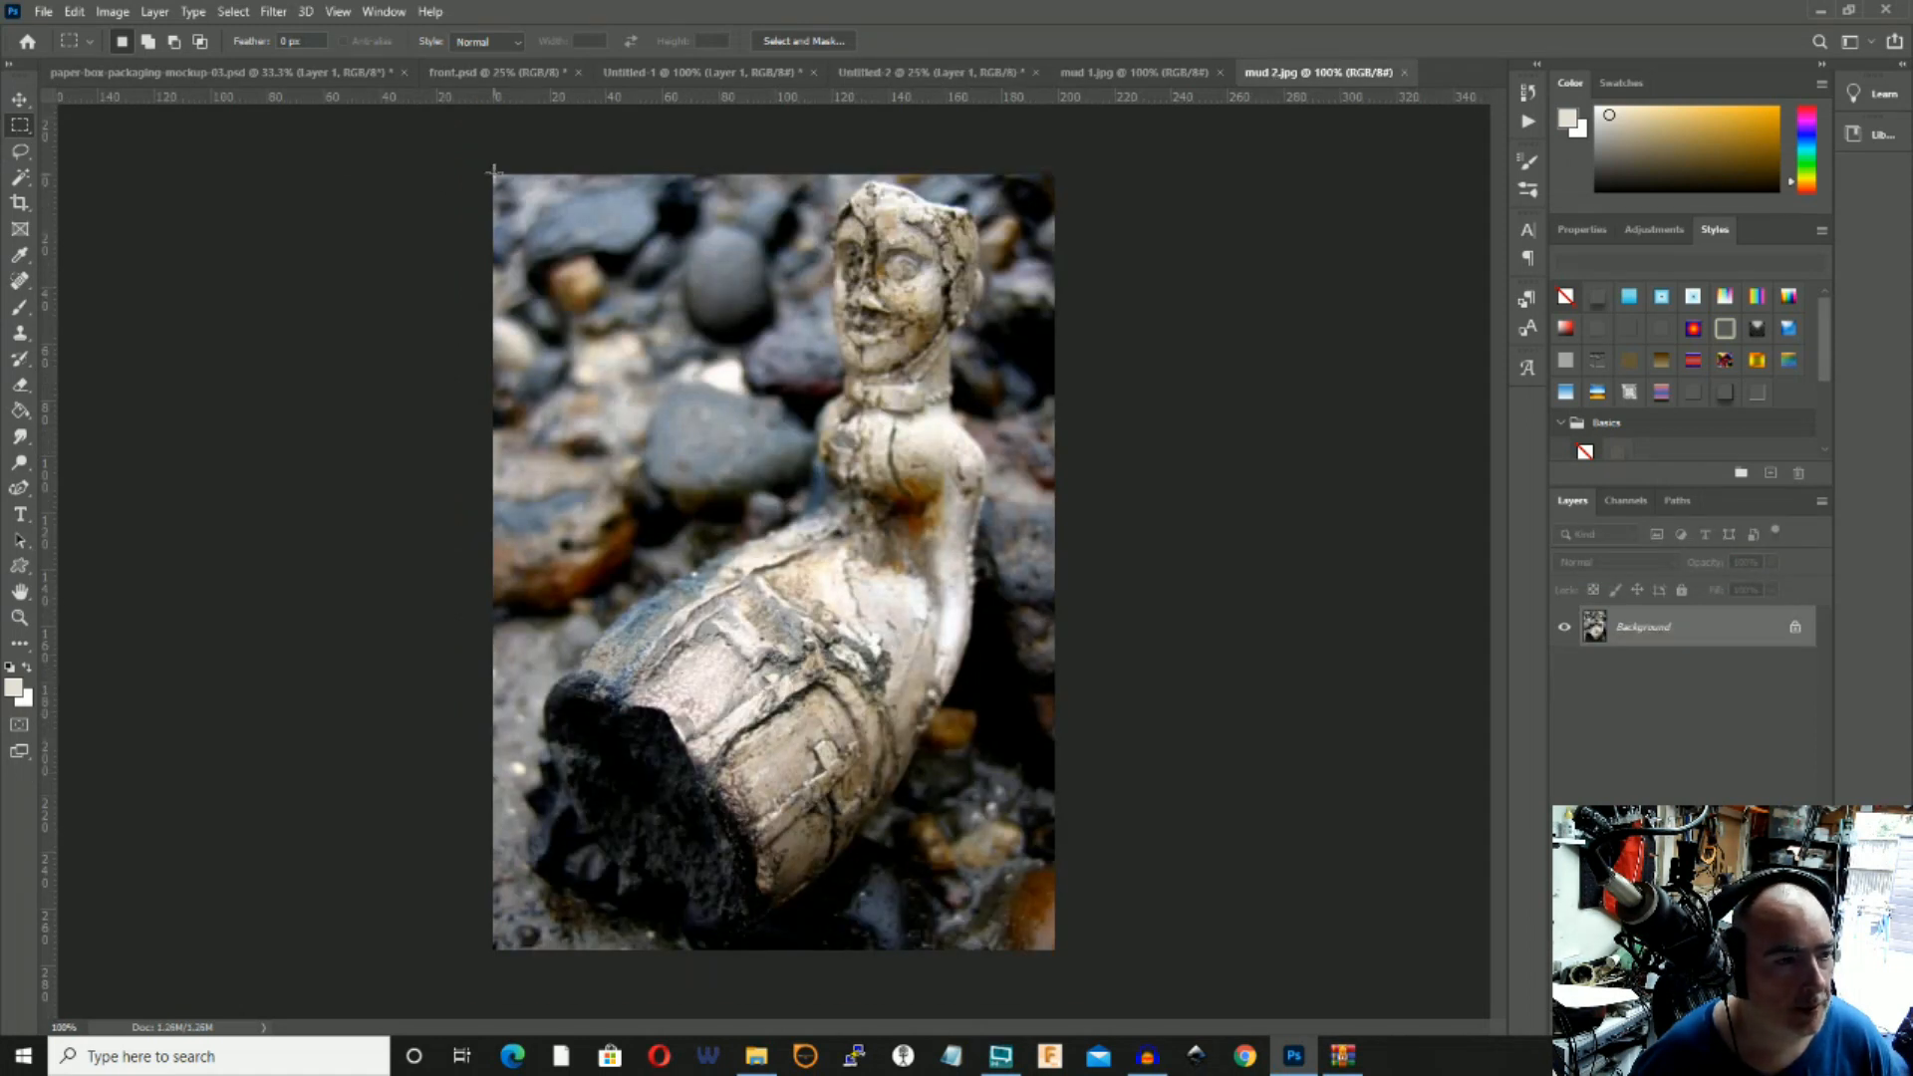
drag(488, 165, 1265, 991)
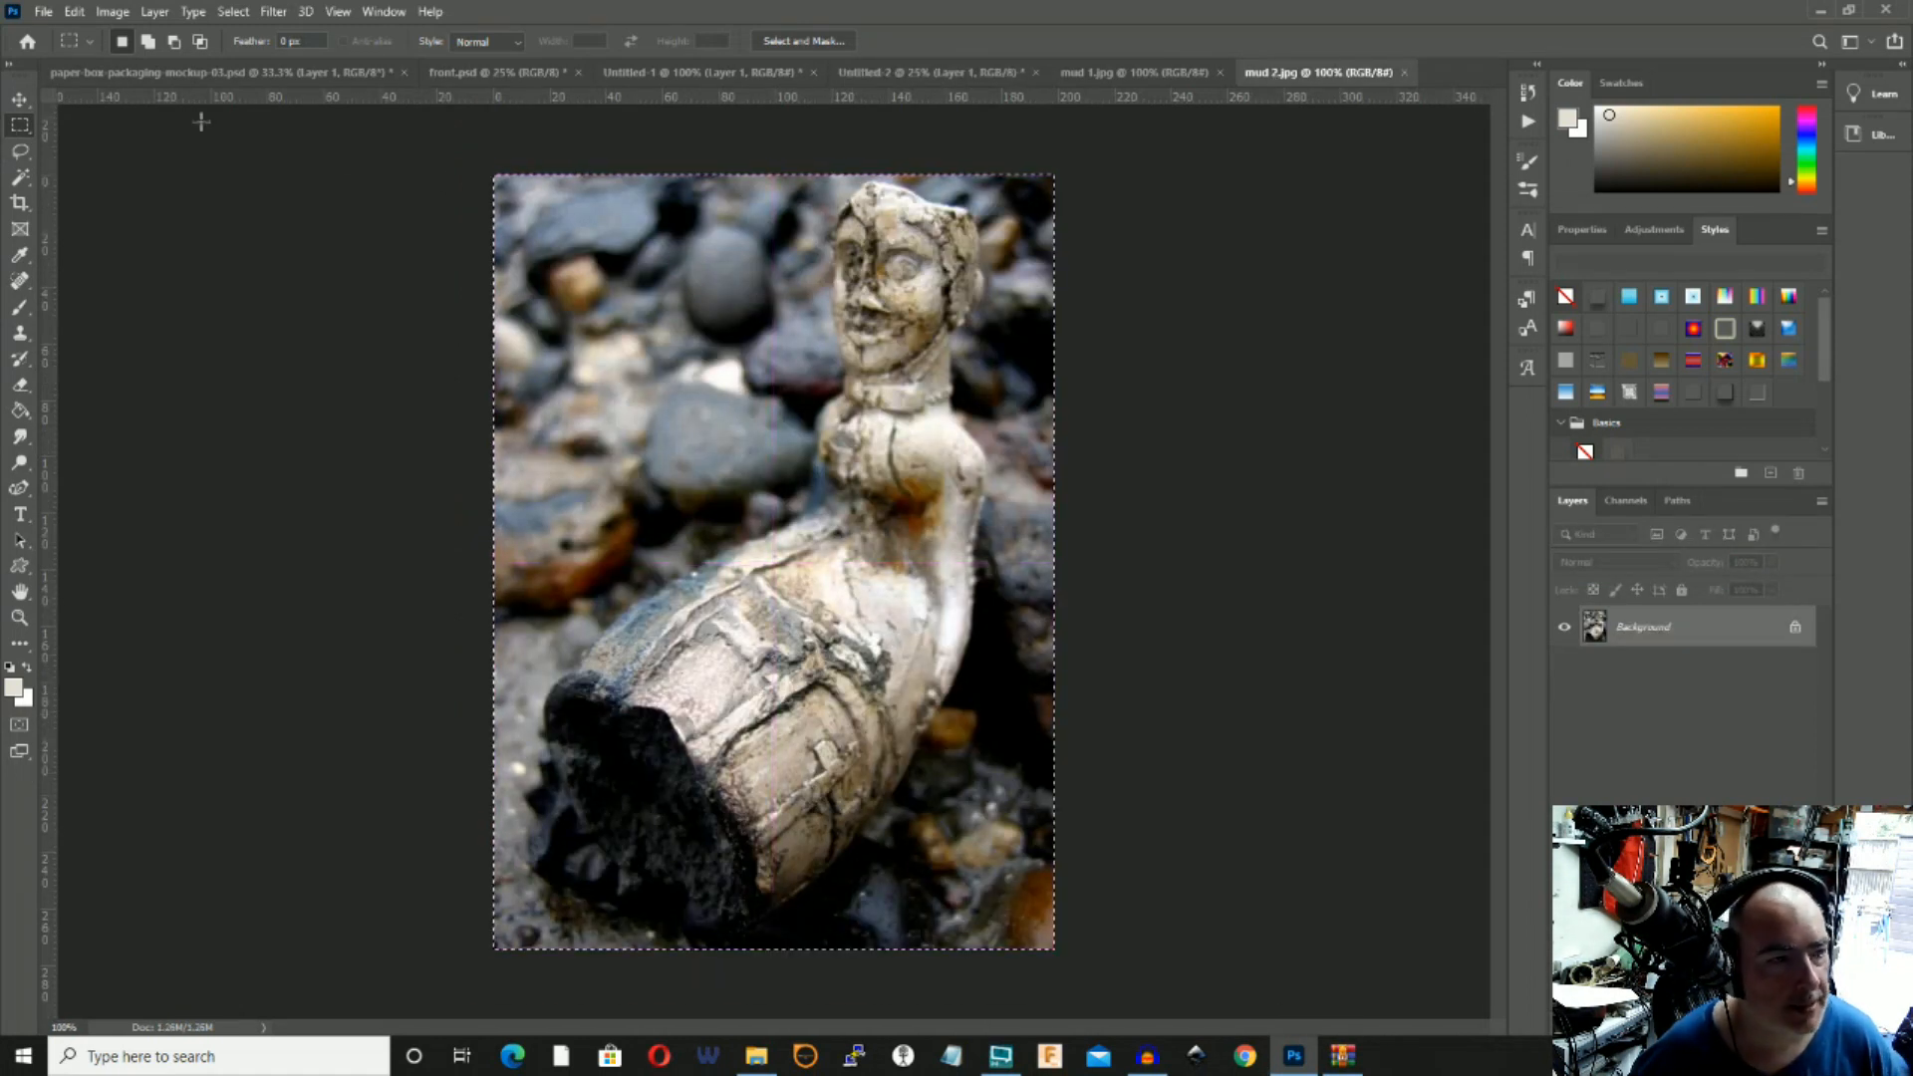
click(73, 11)
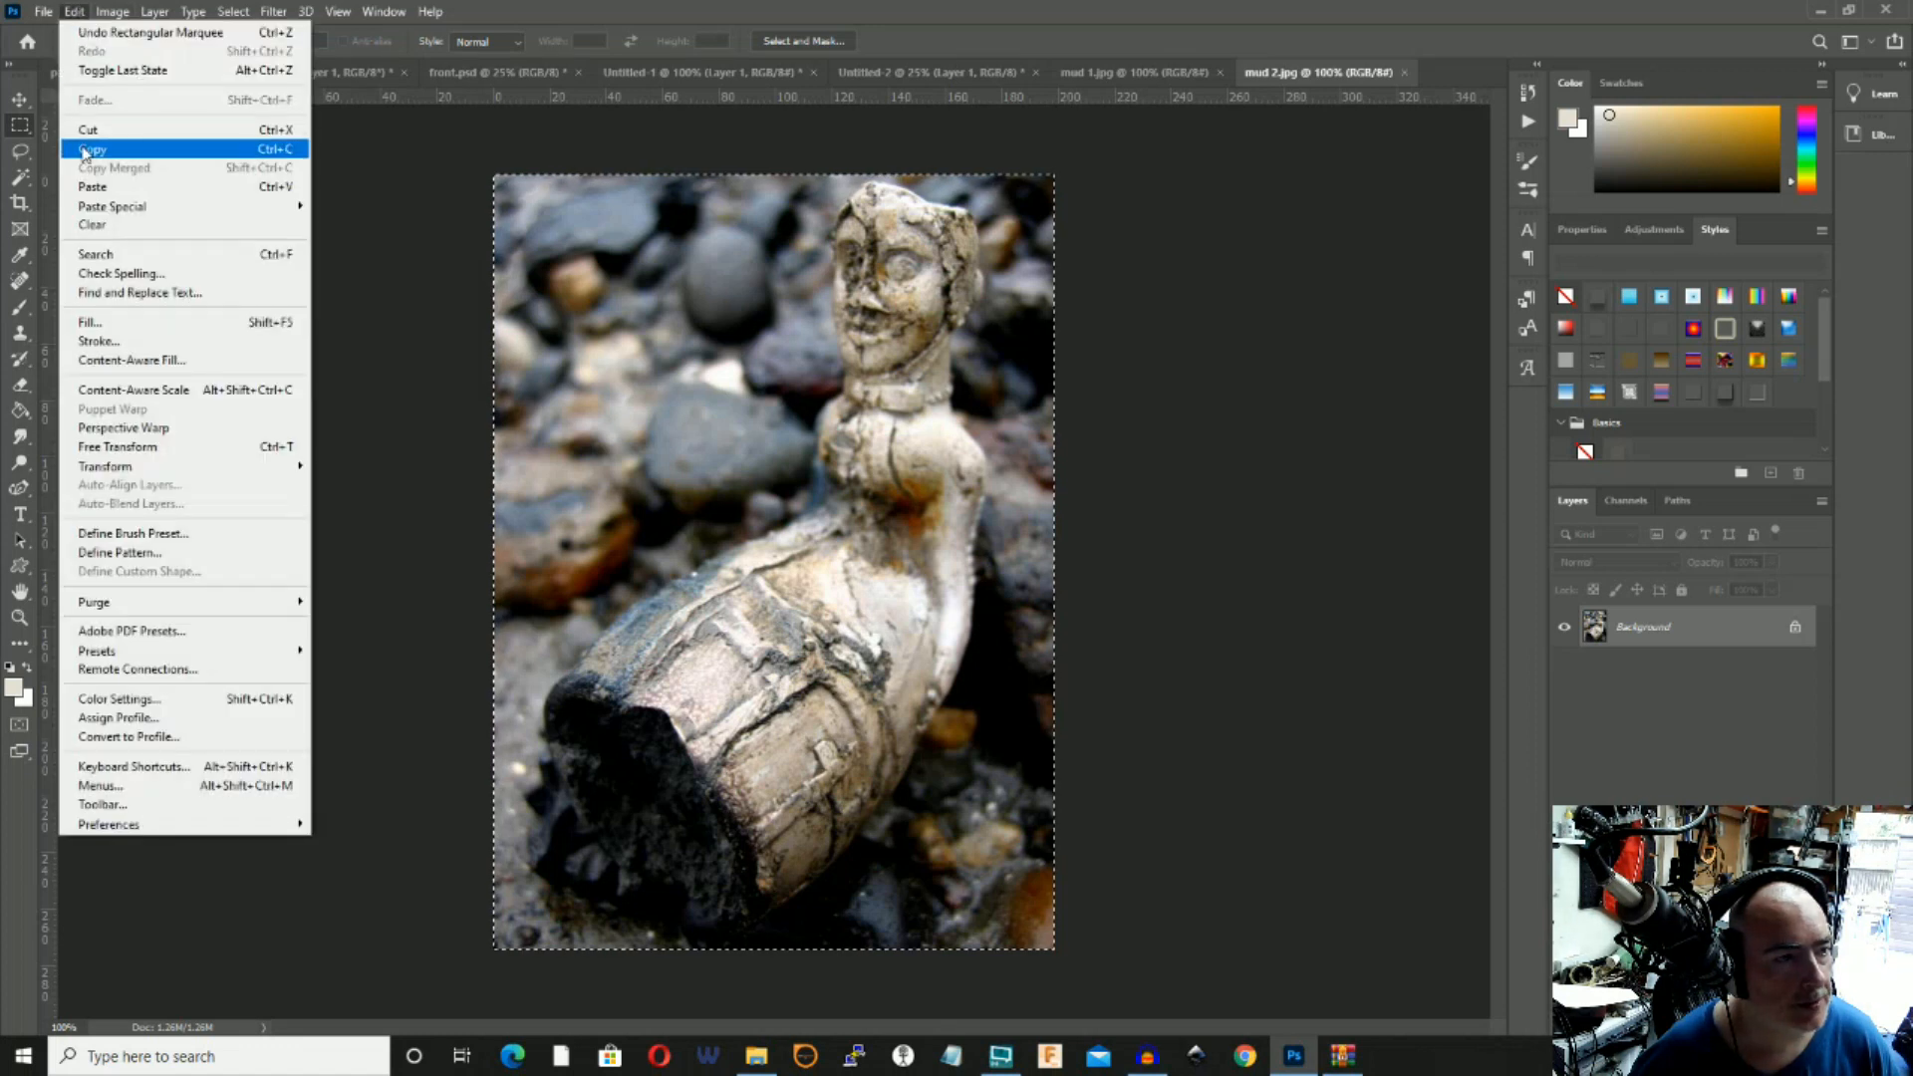
click(84, 148)
click(1128, 74)
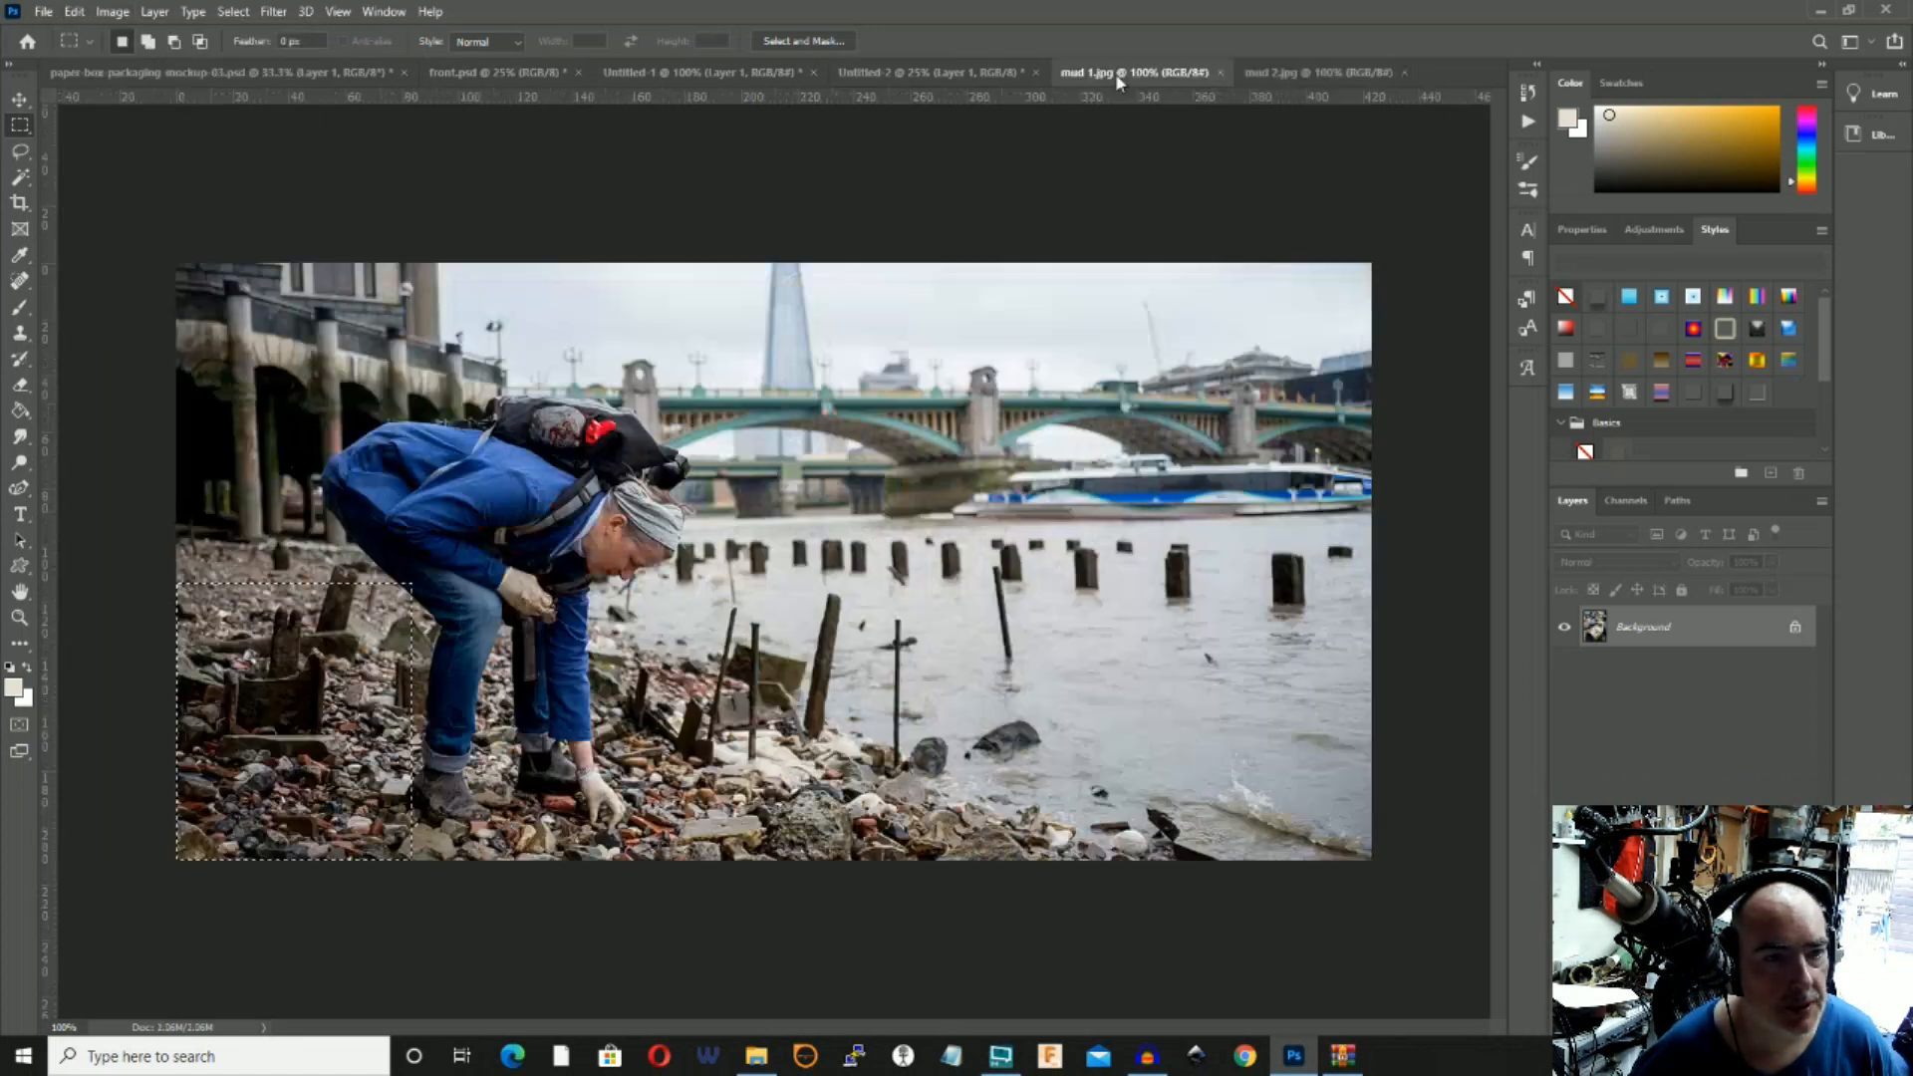
click(901, 72)
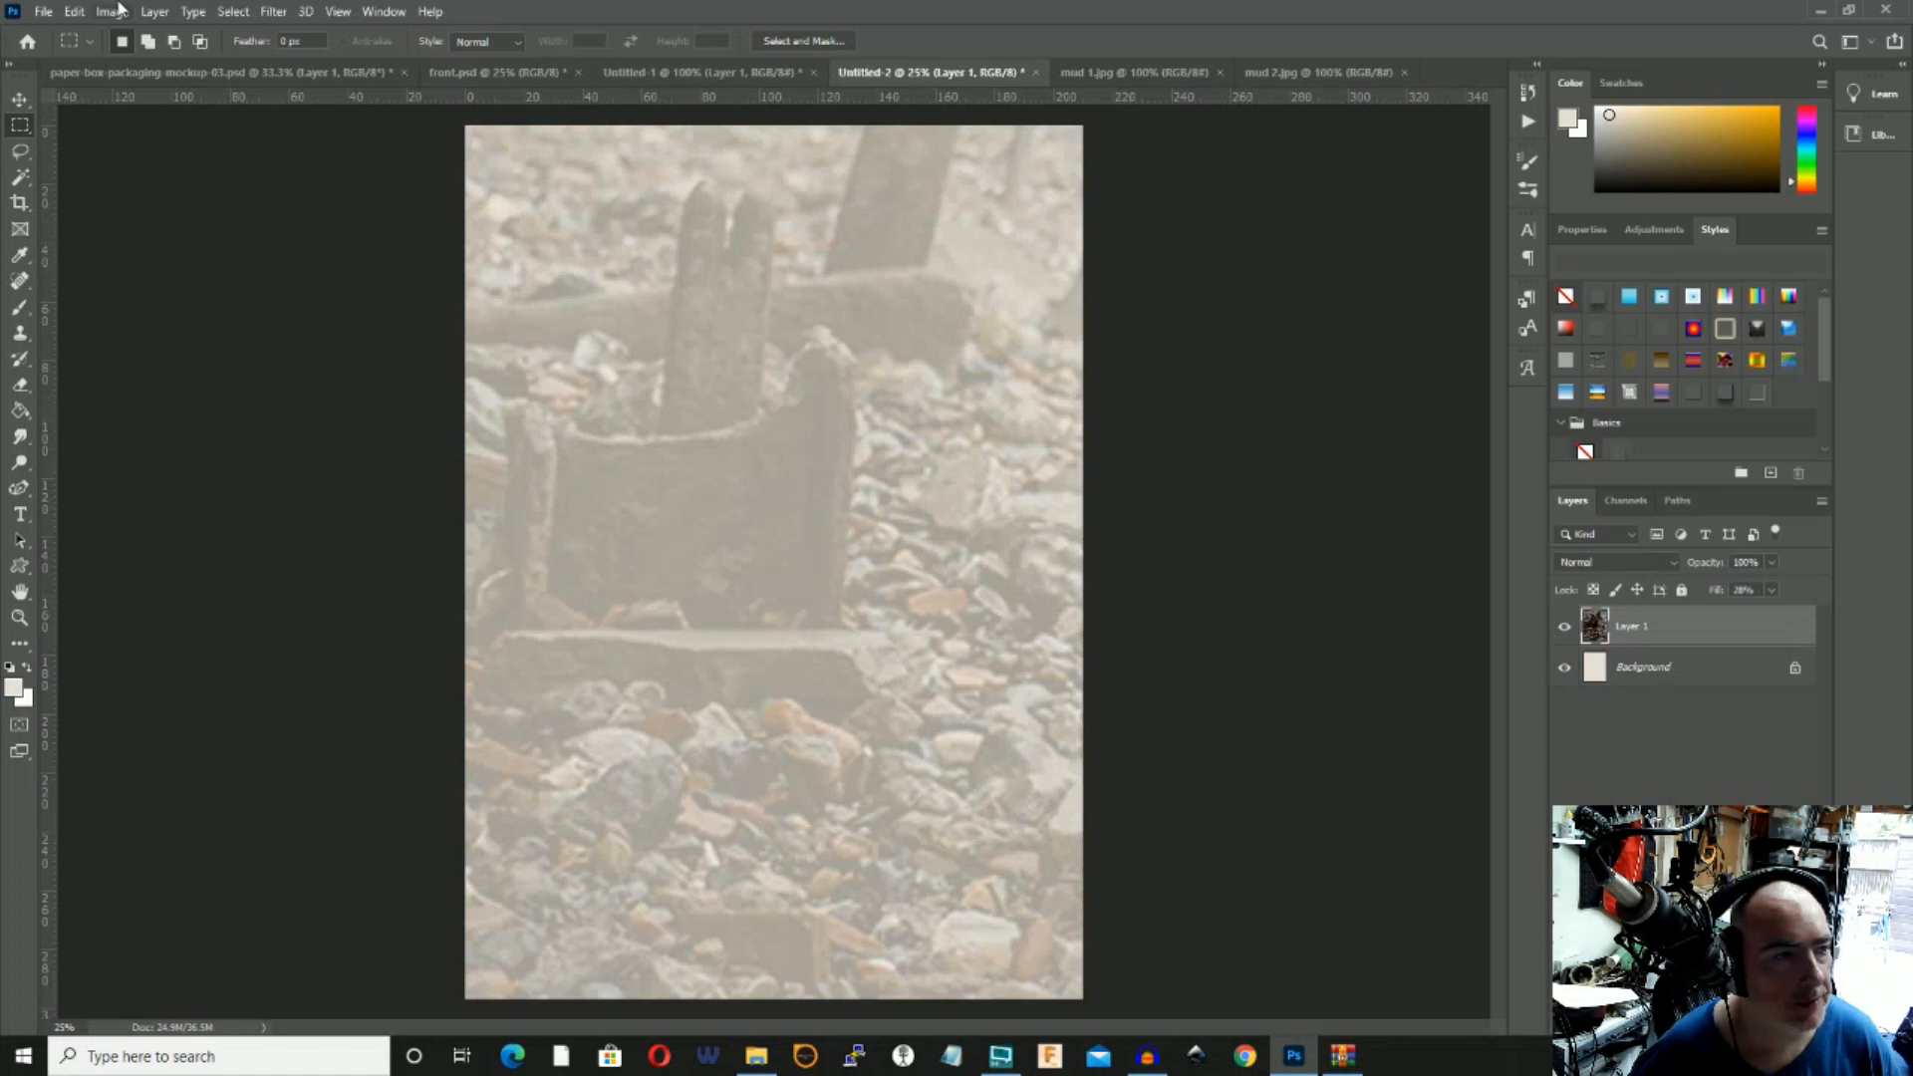
click(75, 12)
click(95, 186)
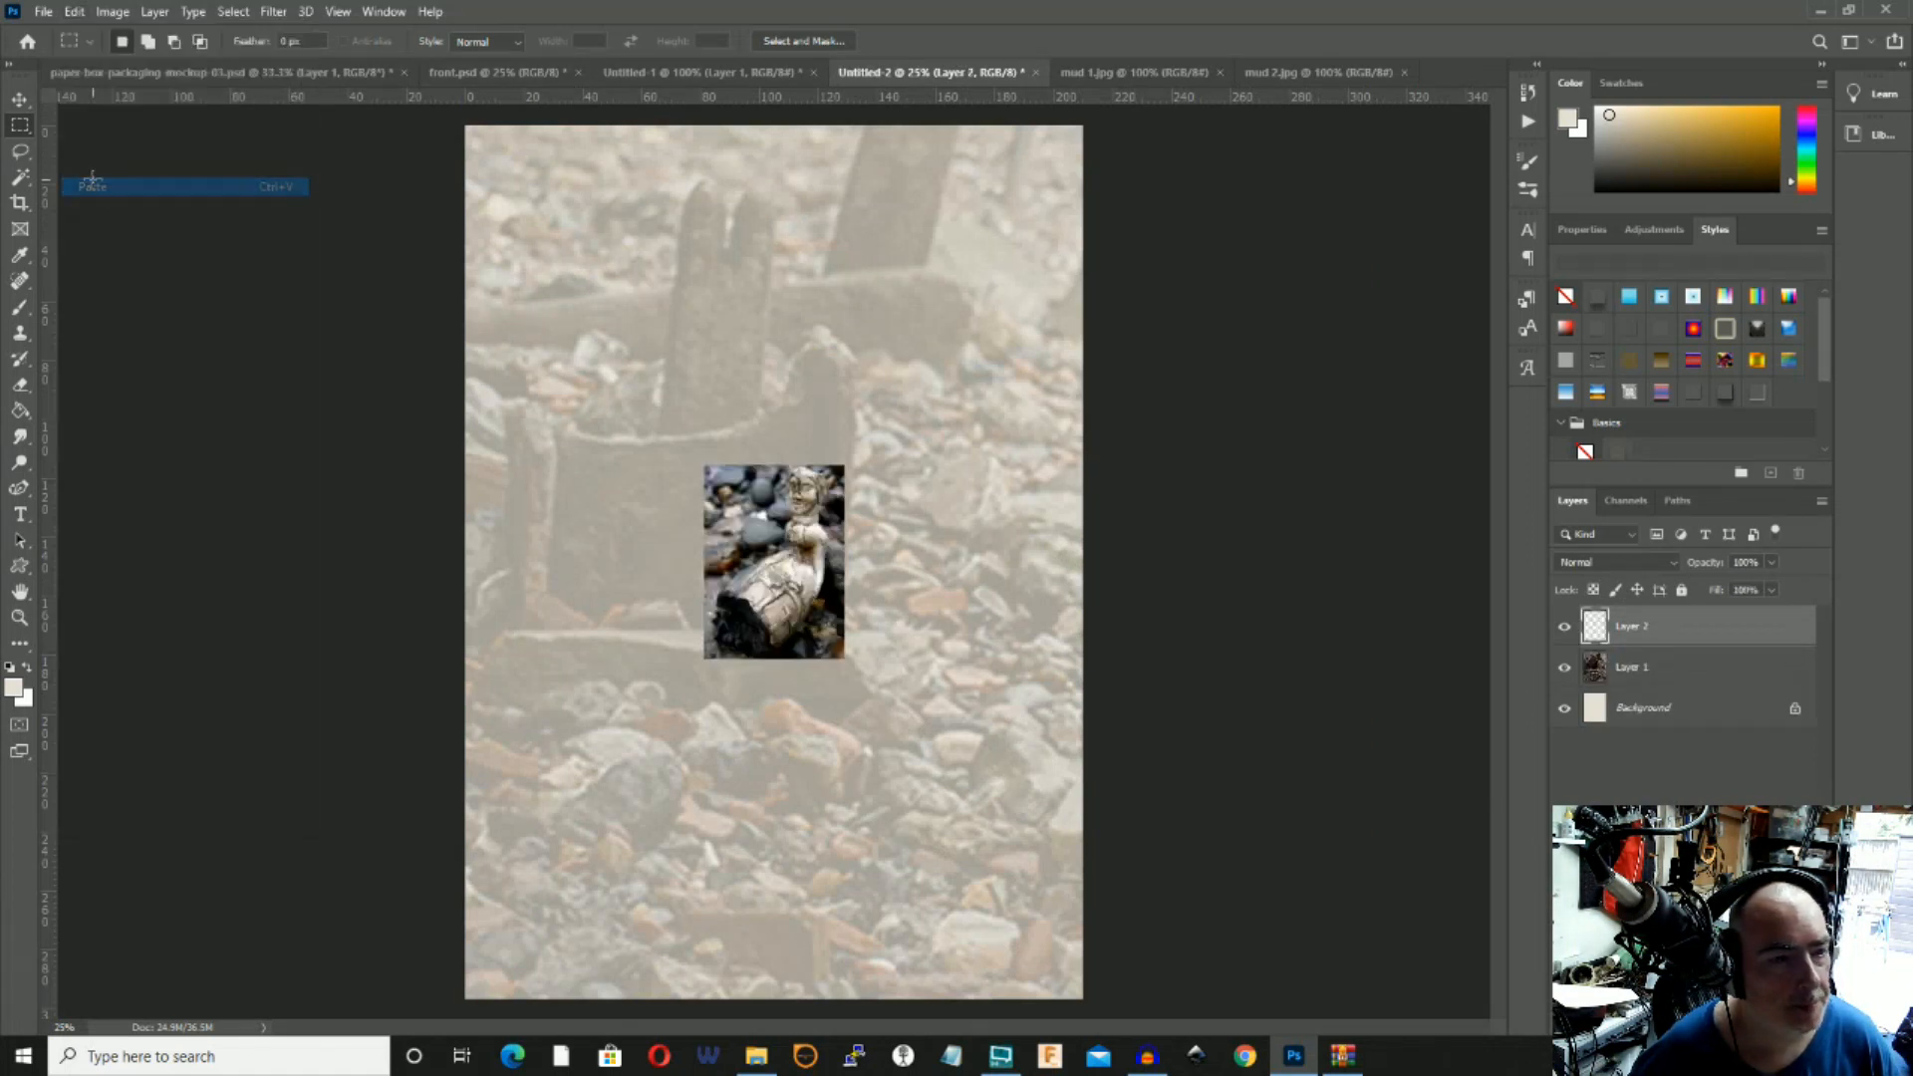
Scale the figurine photo up to about 150 mm wide and place it against the page's left edge, towards the bottom.
click(19, 99)
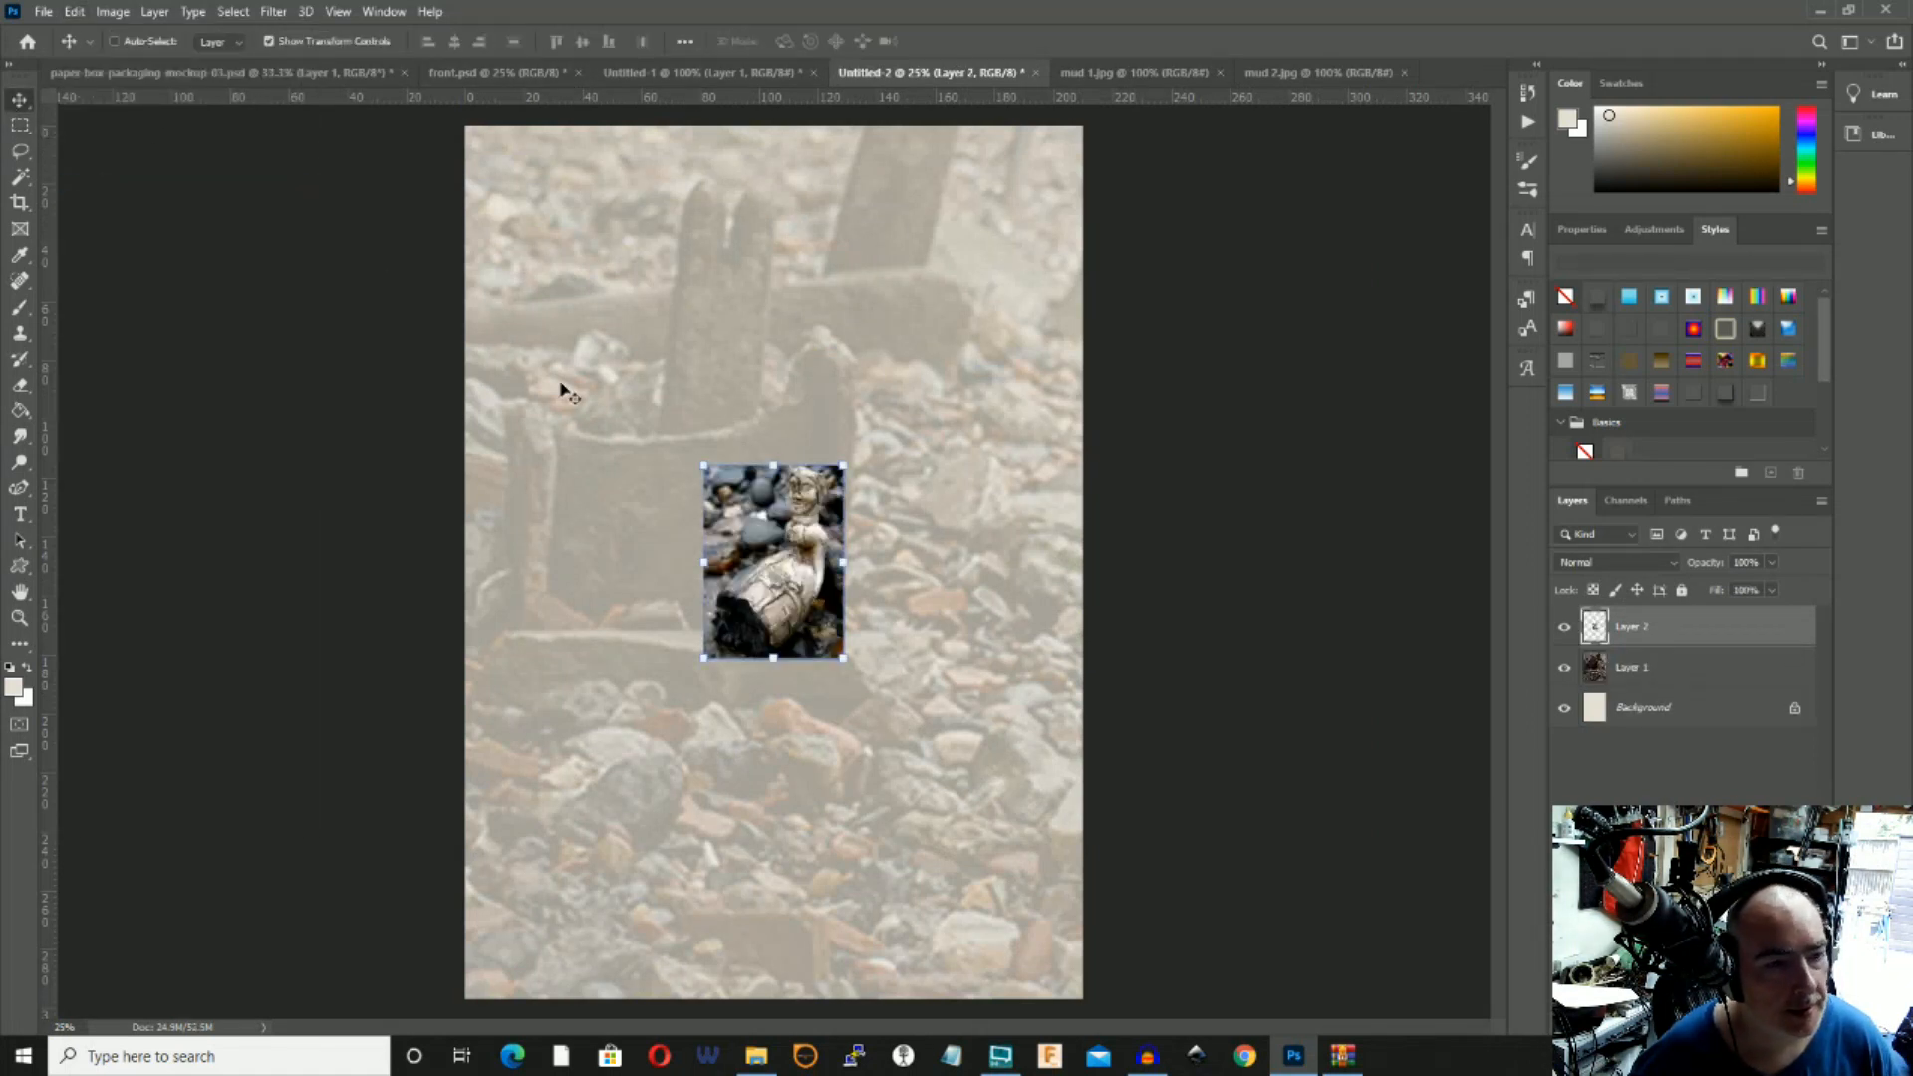
drag(704, 461, 408, 56)
click(20, 100)
drag(550, 299, 611, 581)
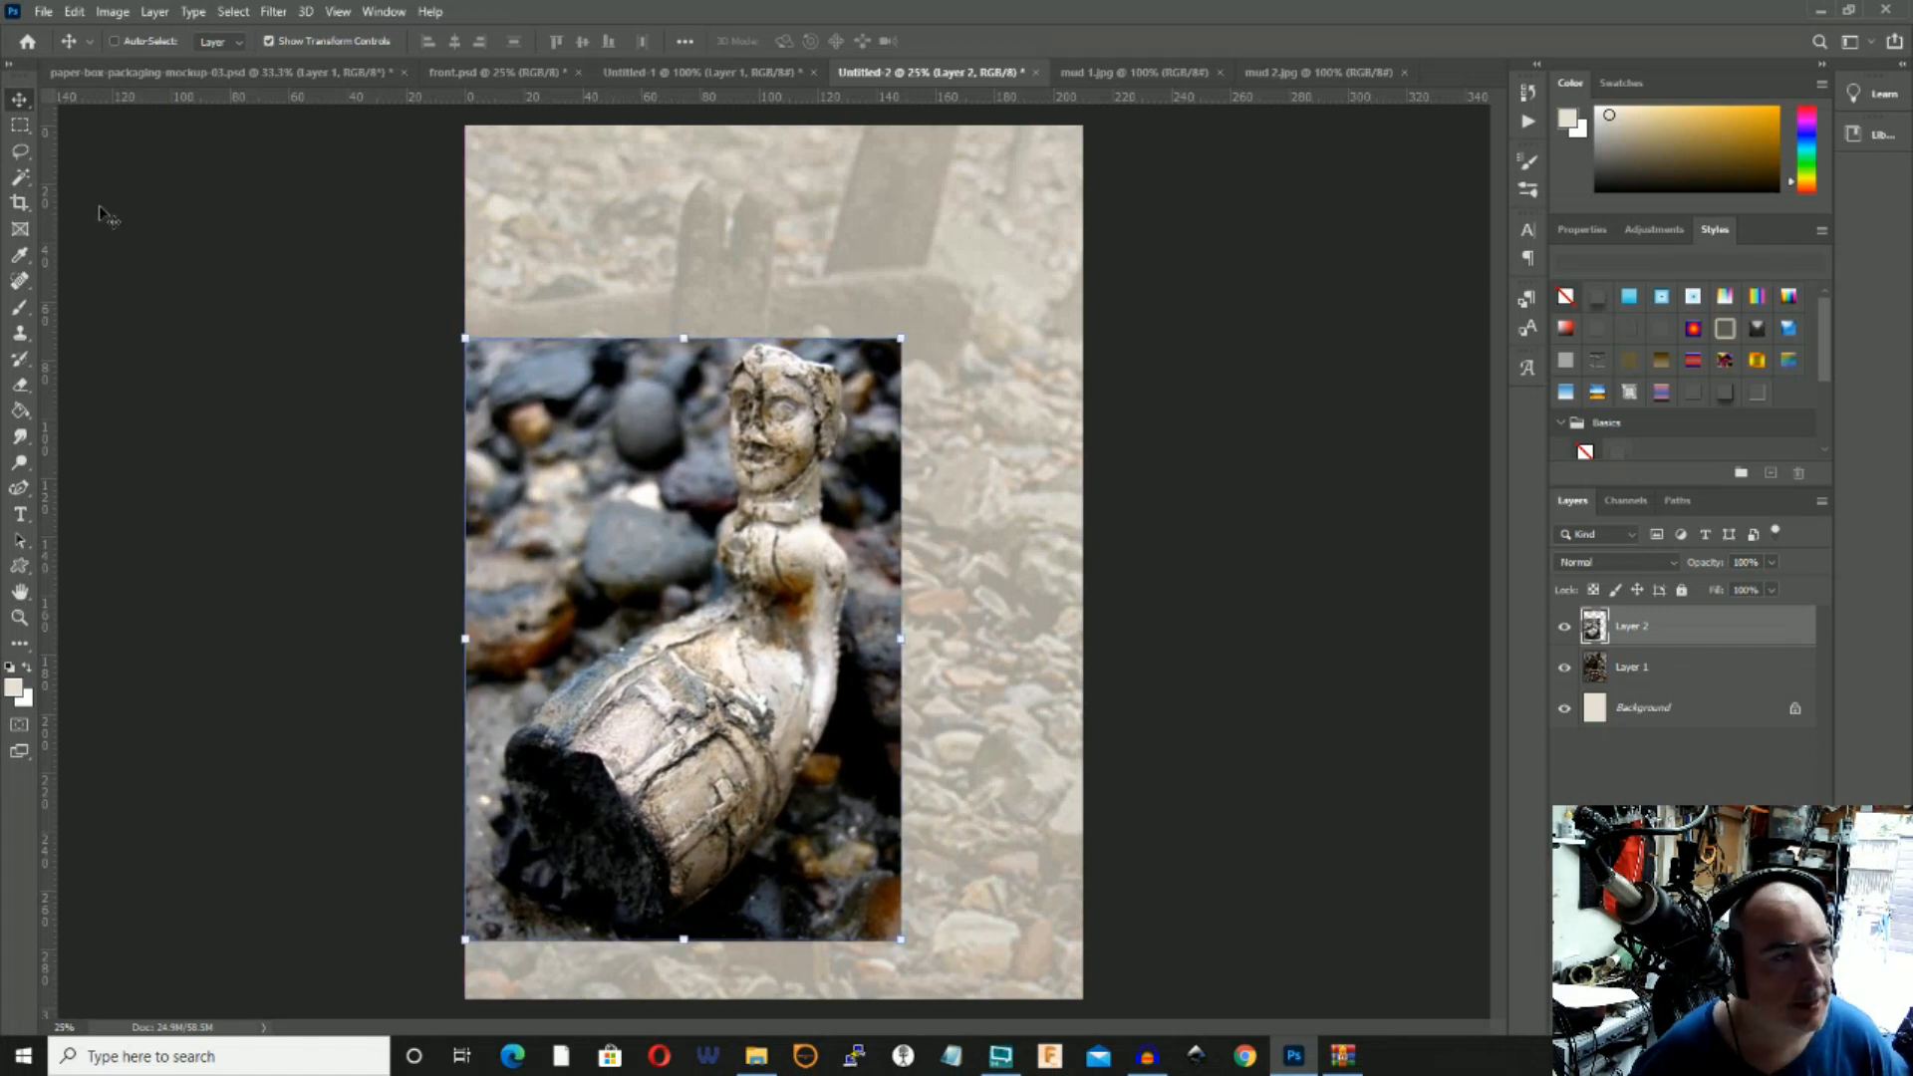
Open front.psd from the DB51 Box folder.
click(41, 12)
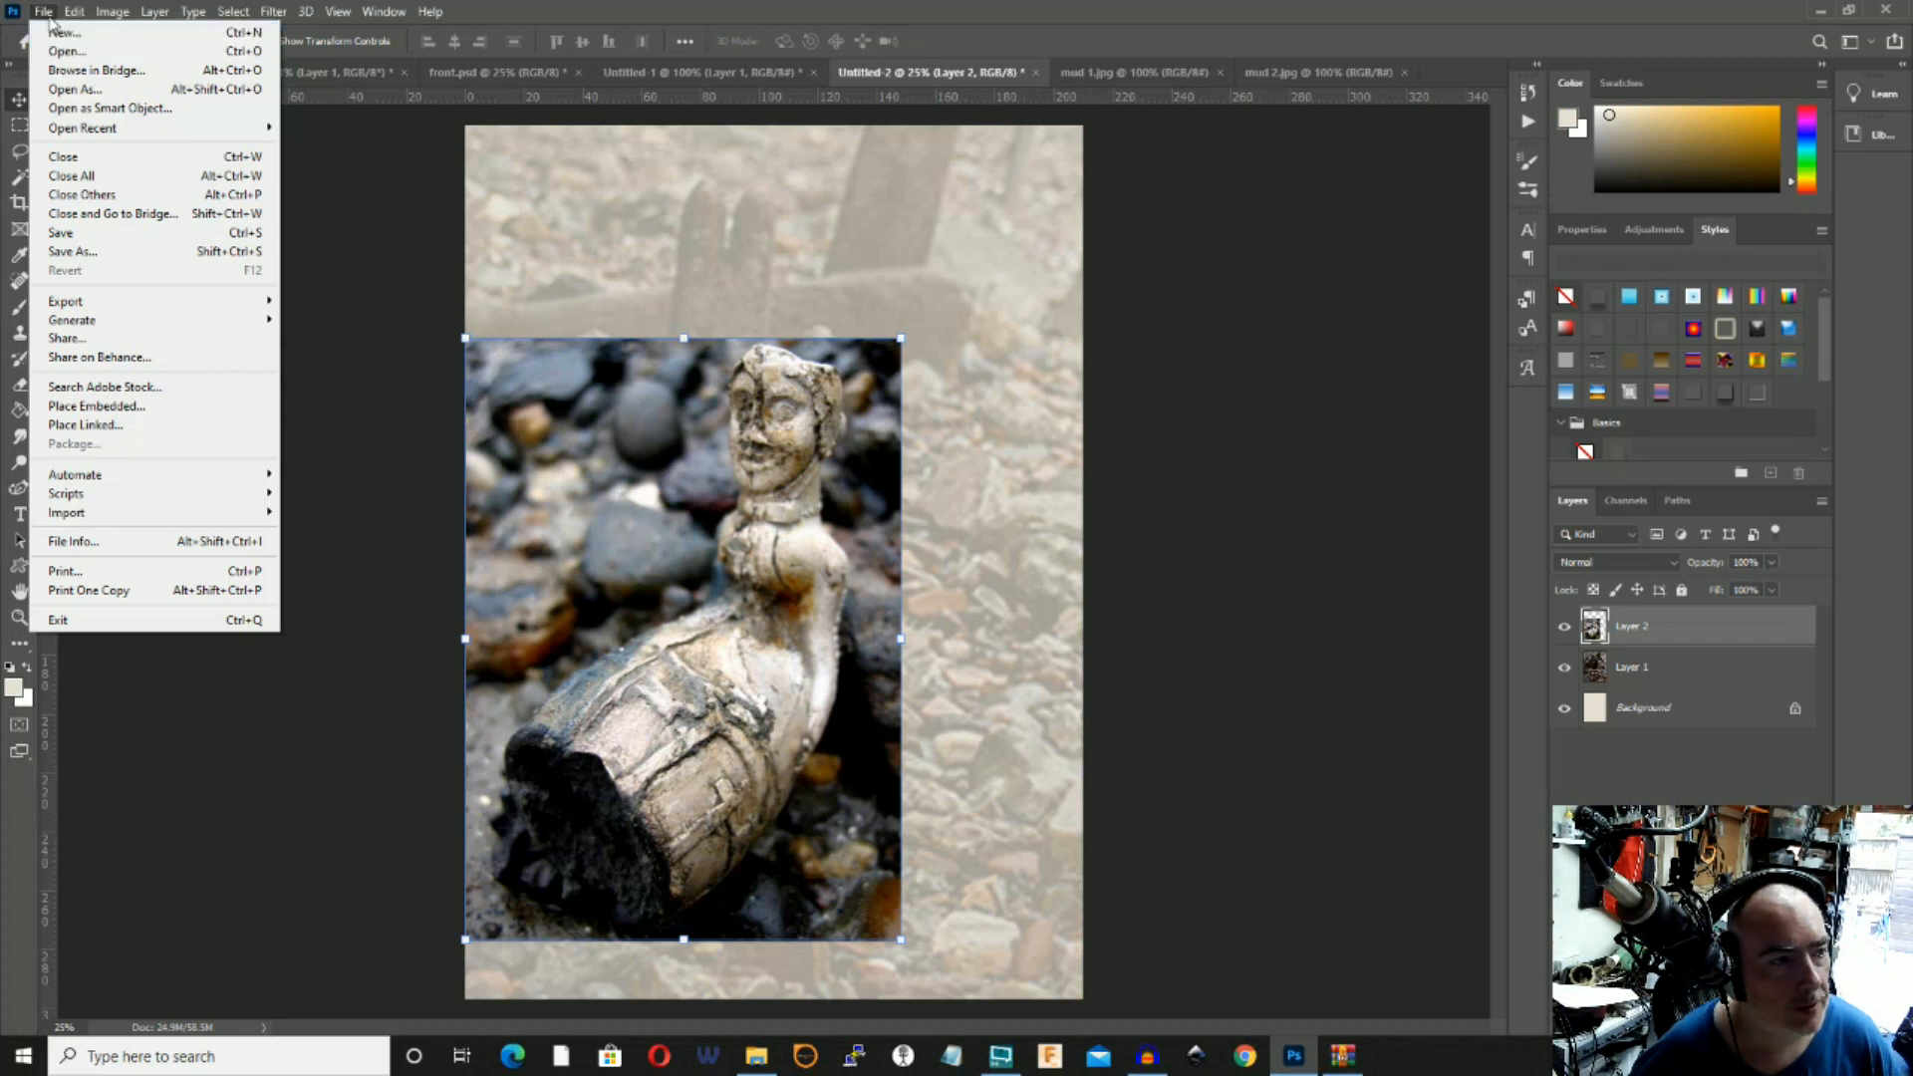
click(62, 51)
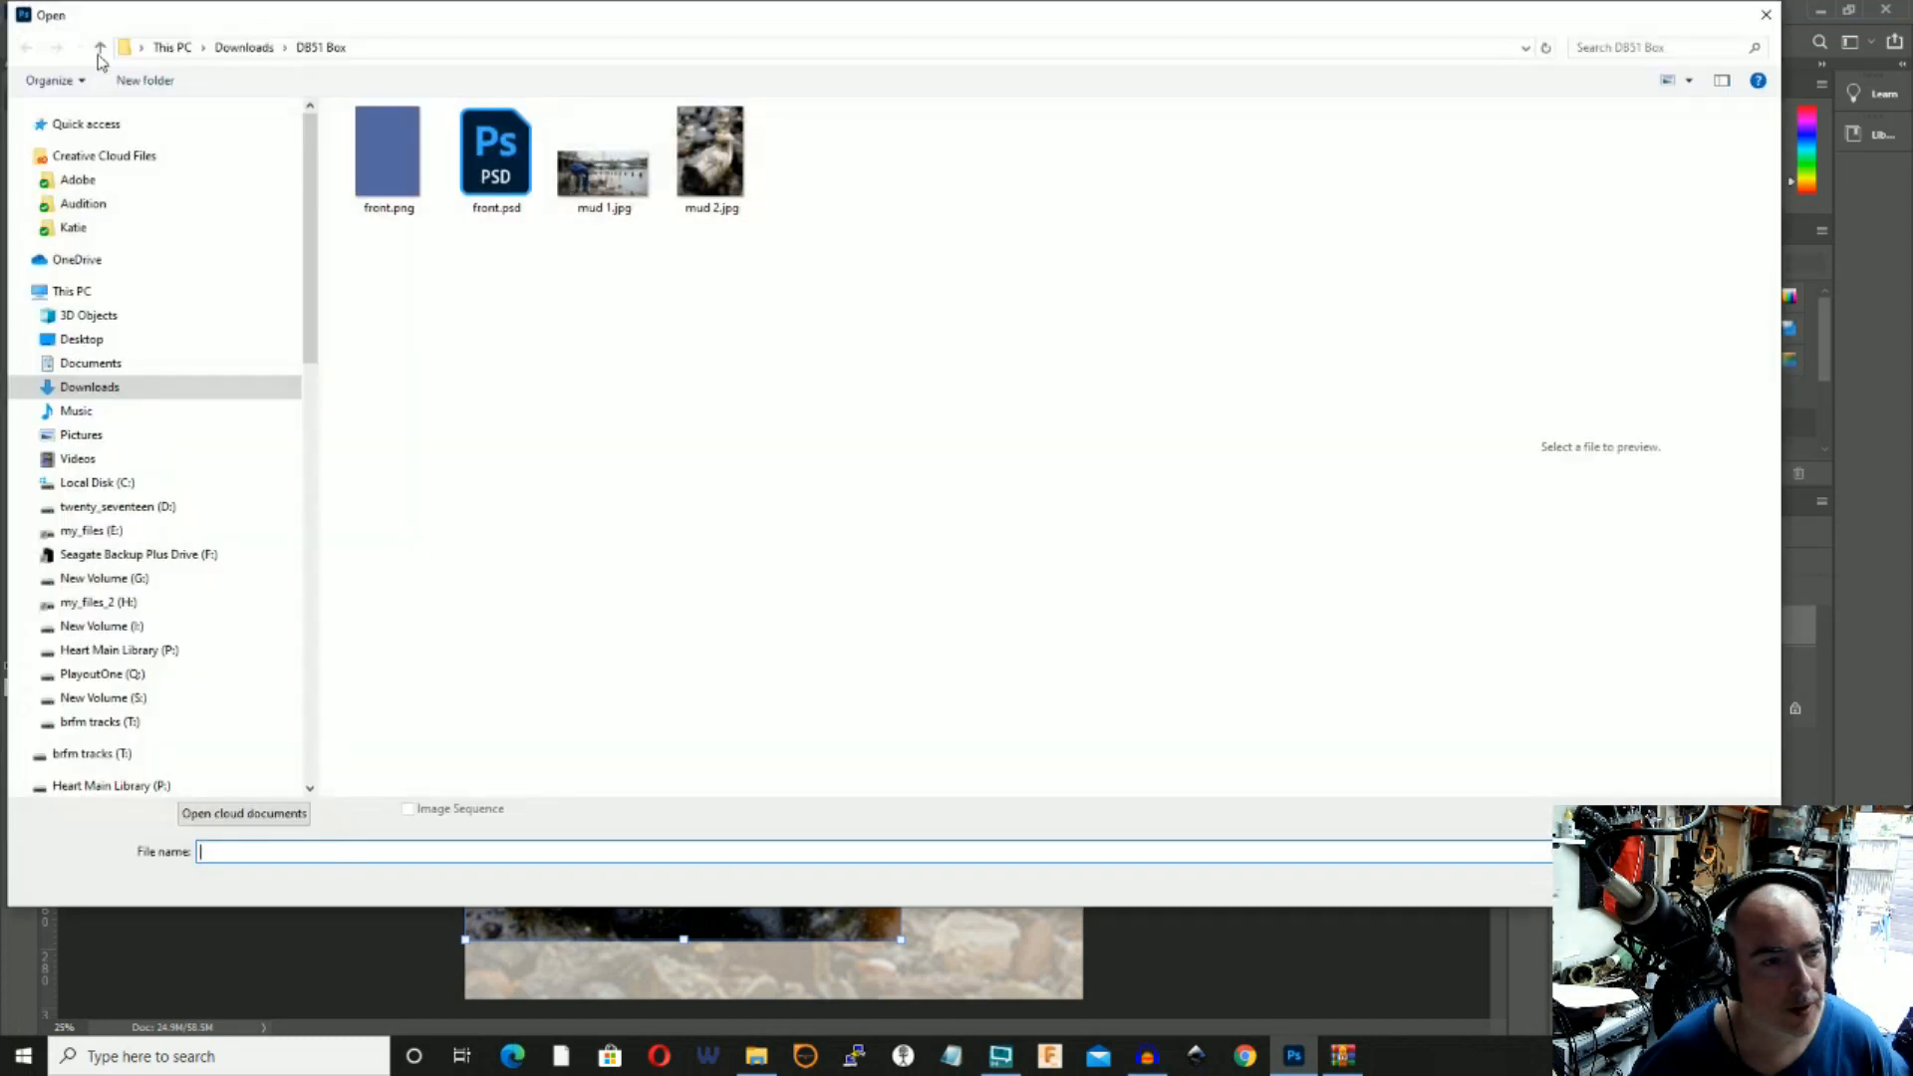
click(483, 189)
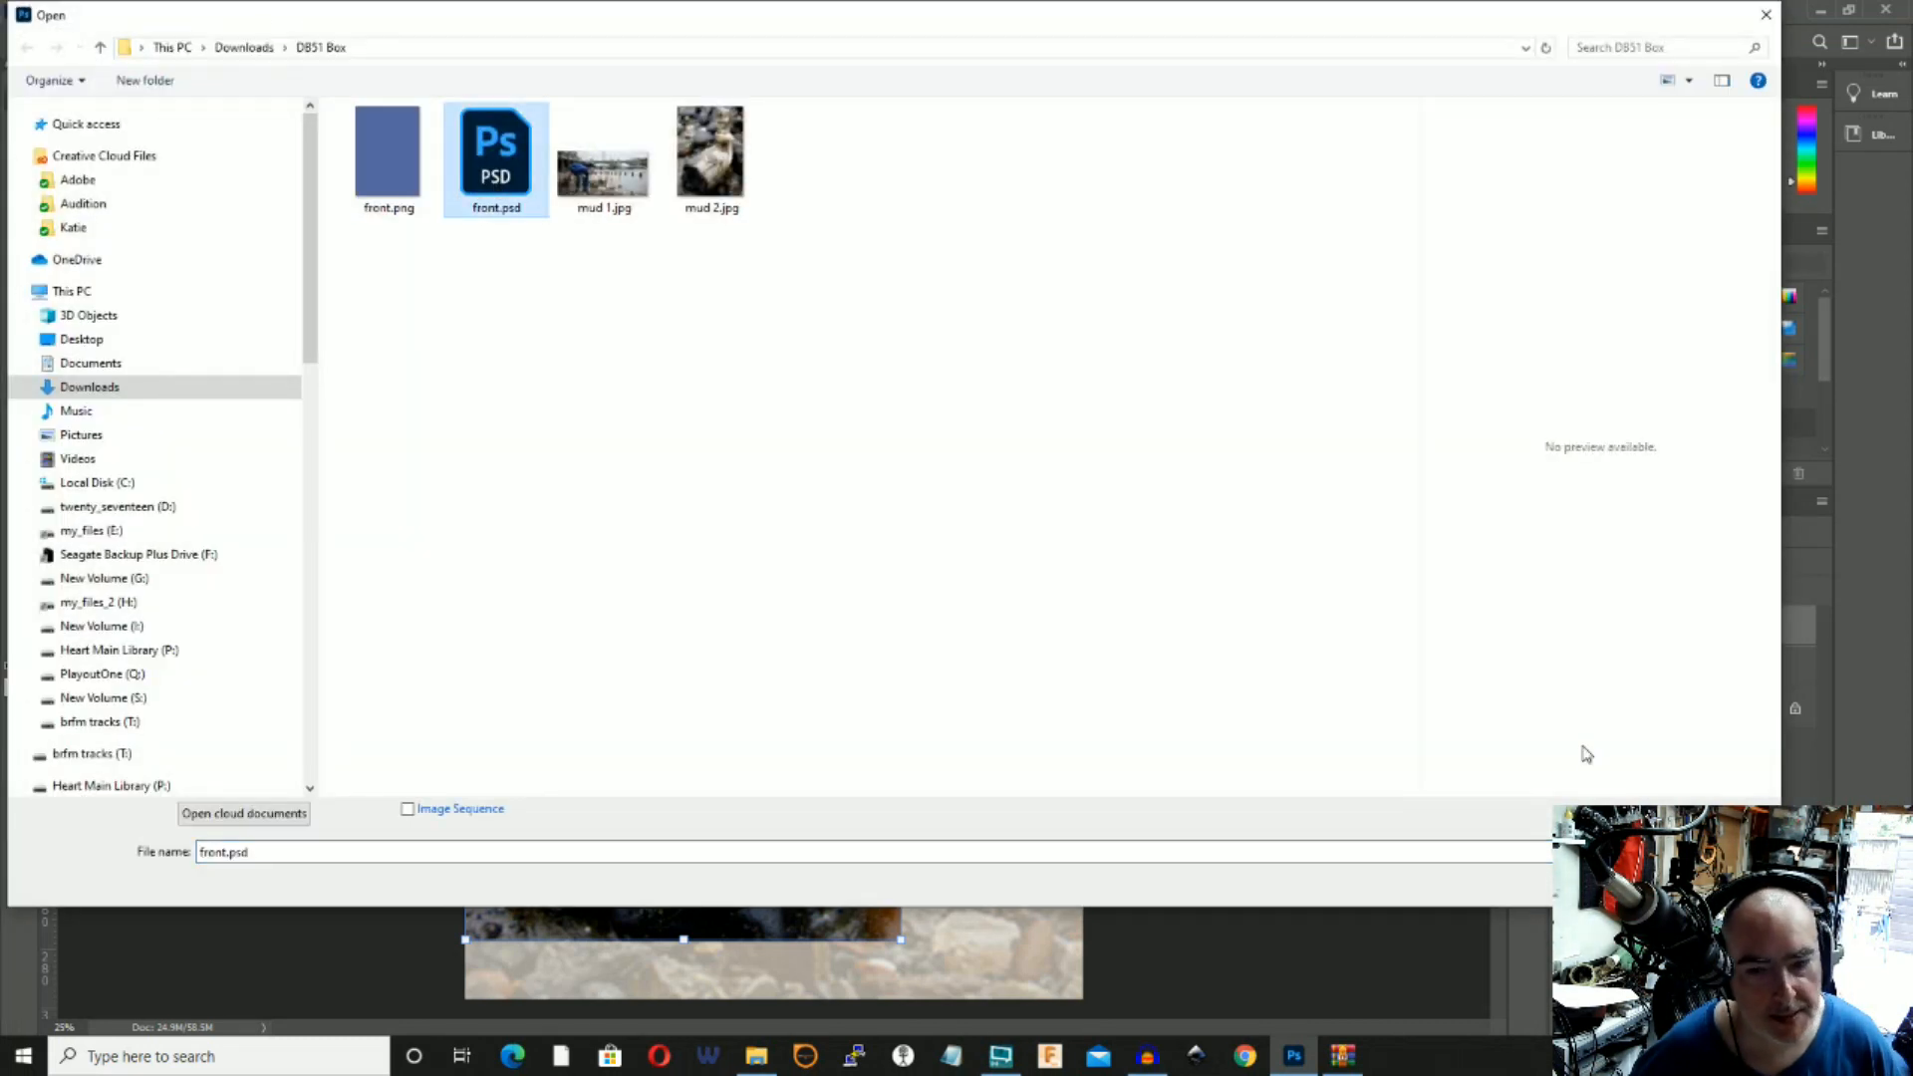
double_click(497, 159)
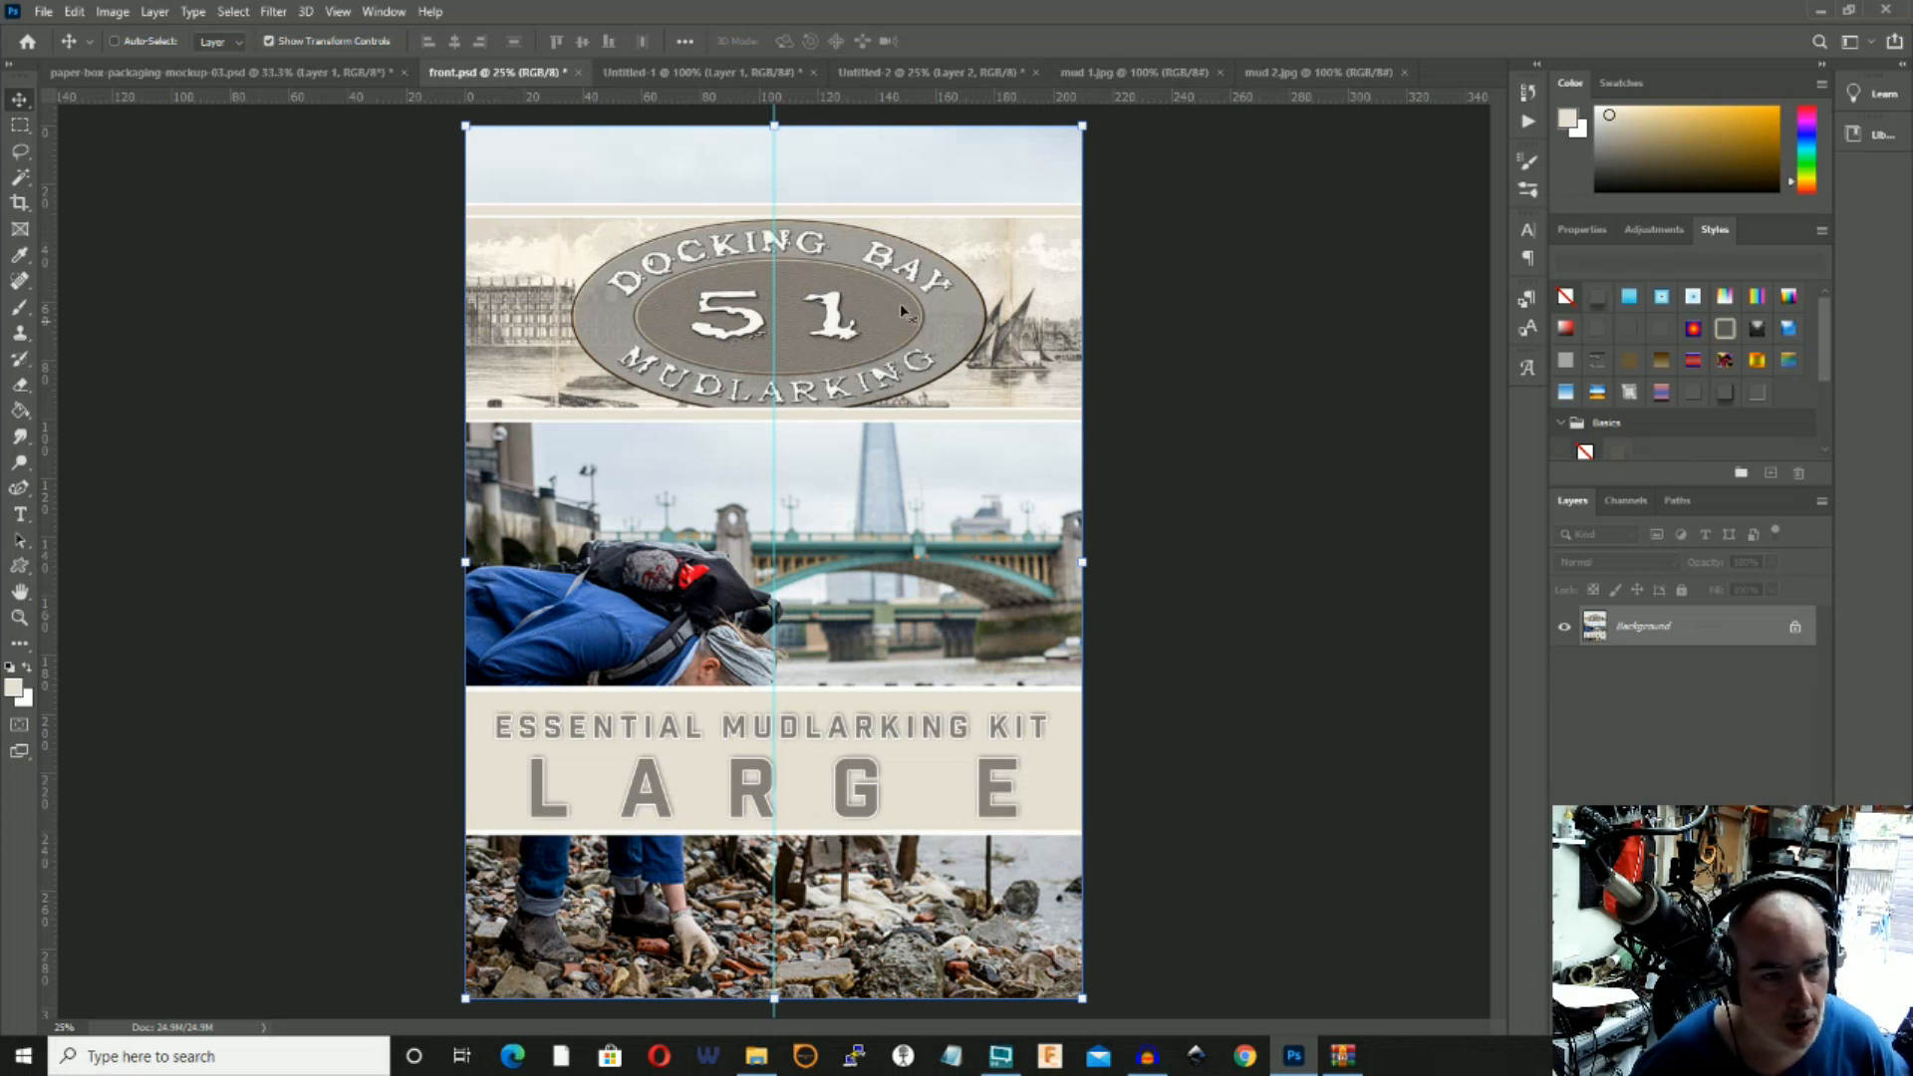
click(74, 12)
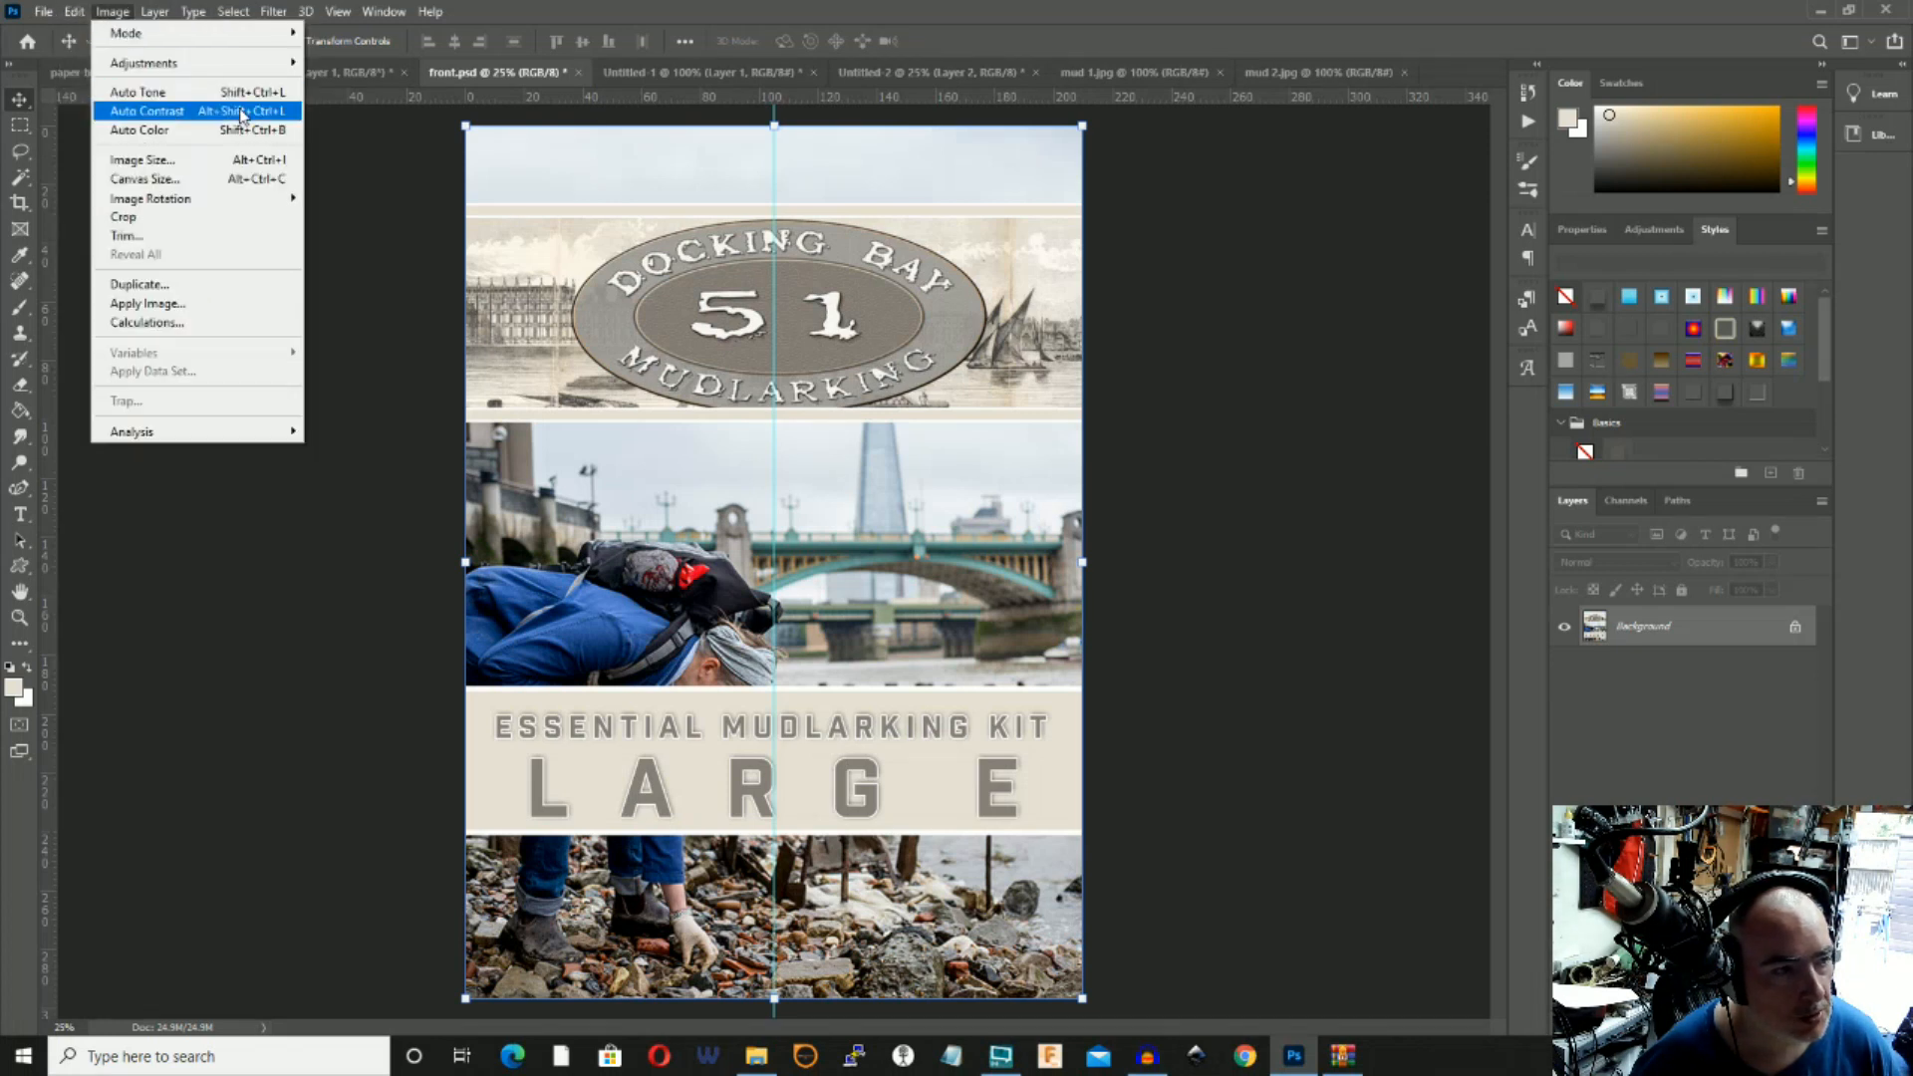
click(402, 235)
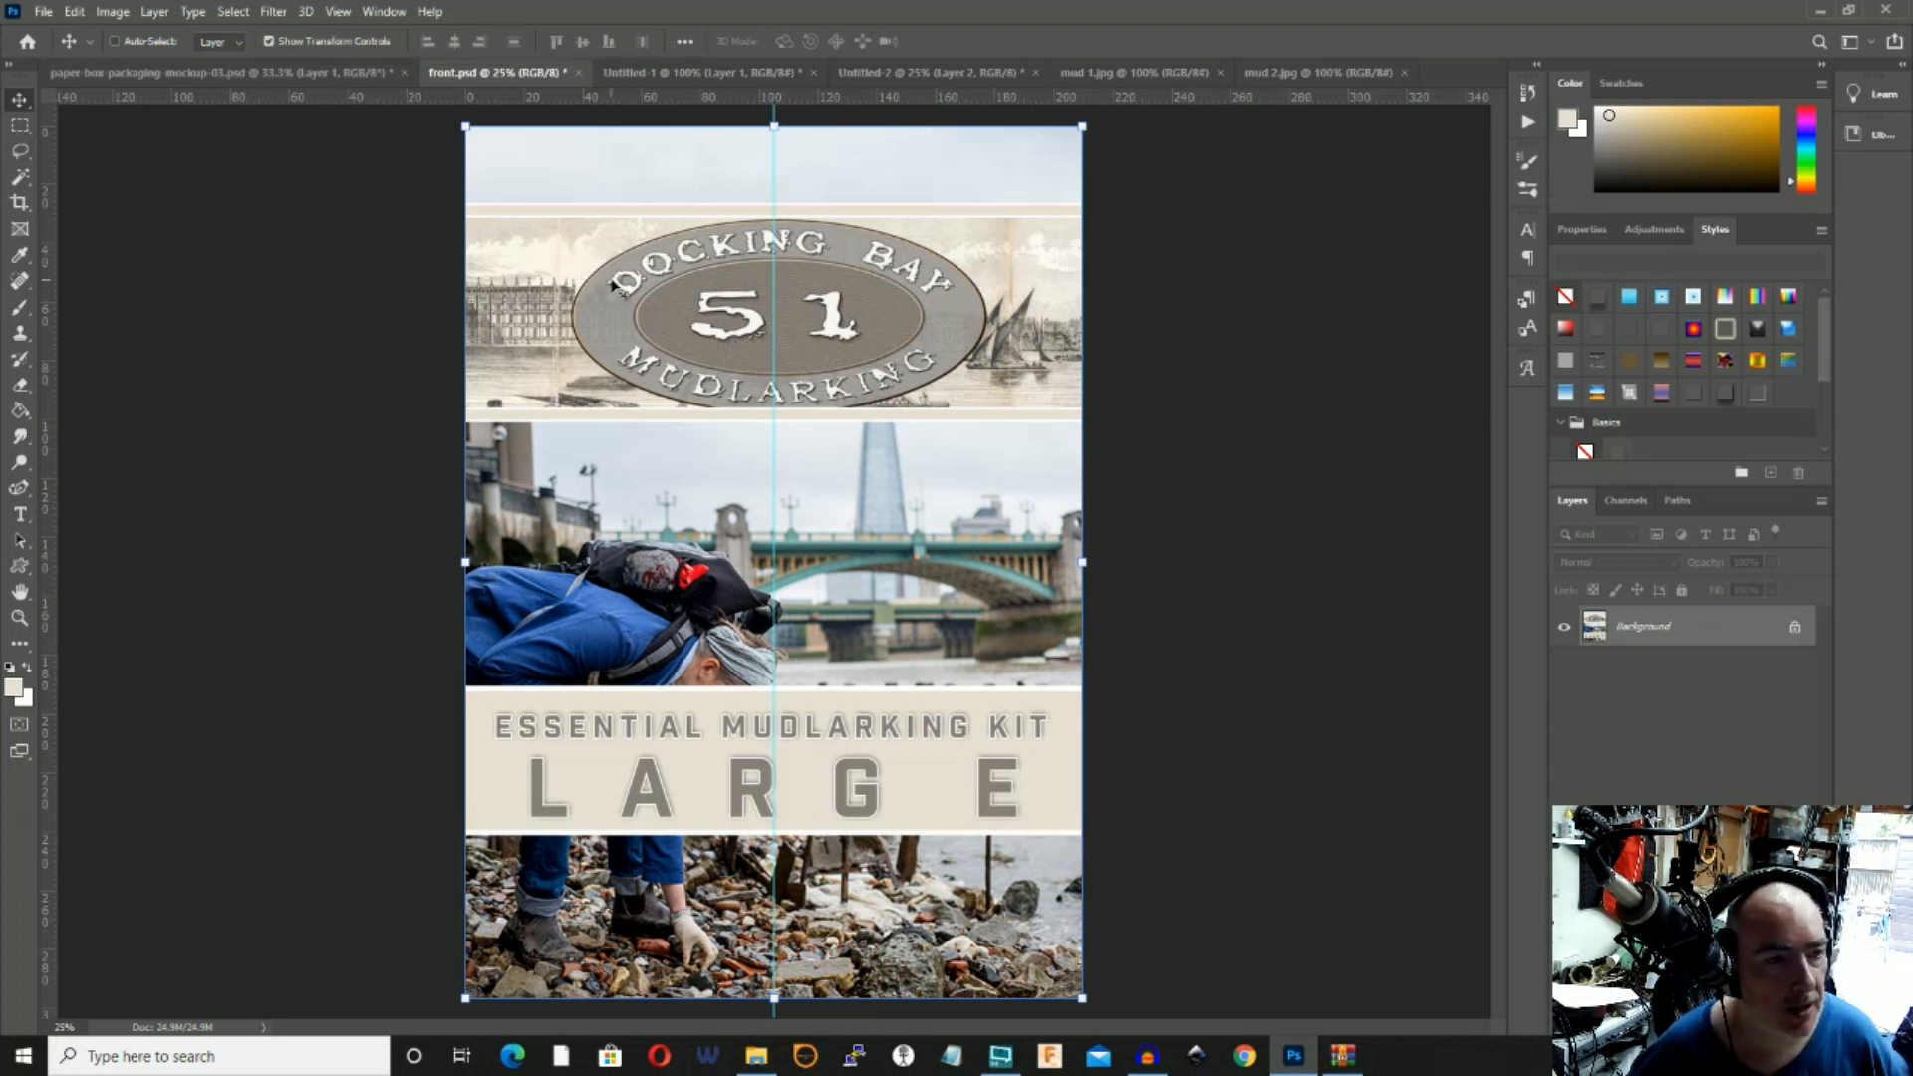
Undo the flattening of front.psd and remove the logo and photos, leaving the blue background, stripes and title banner.
key(ctrl+z)
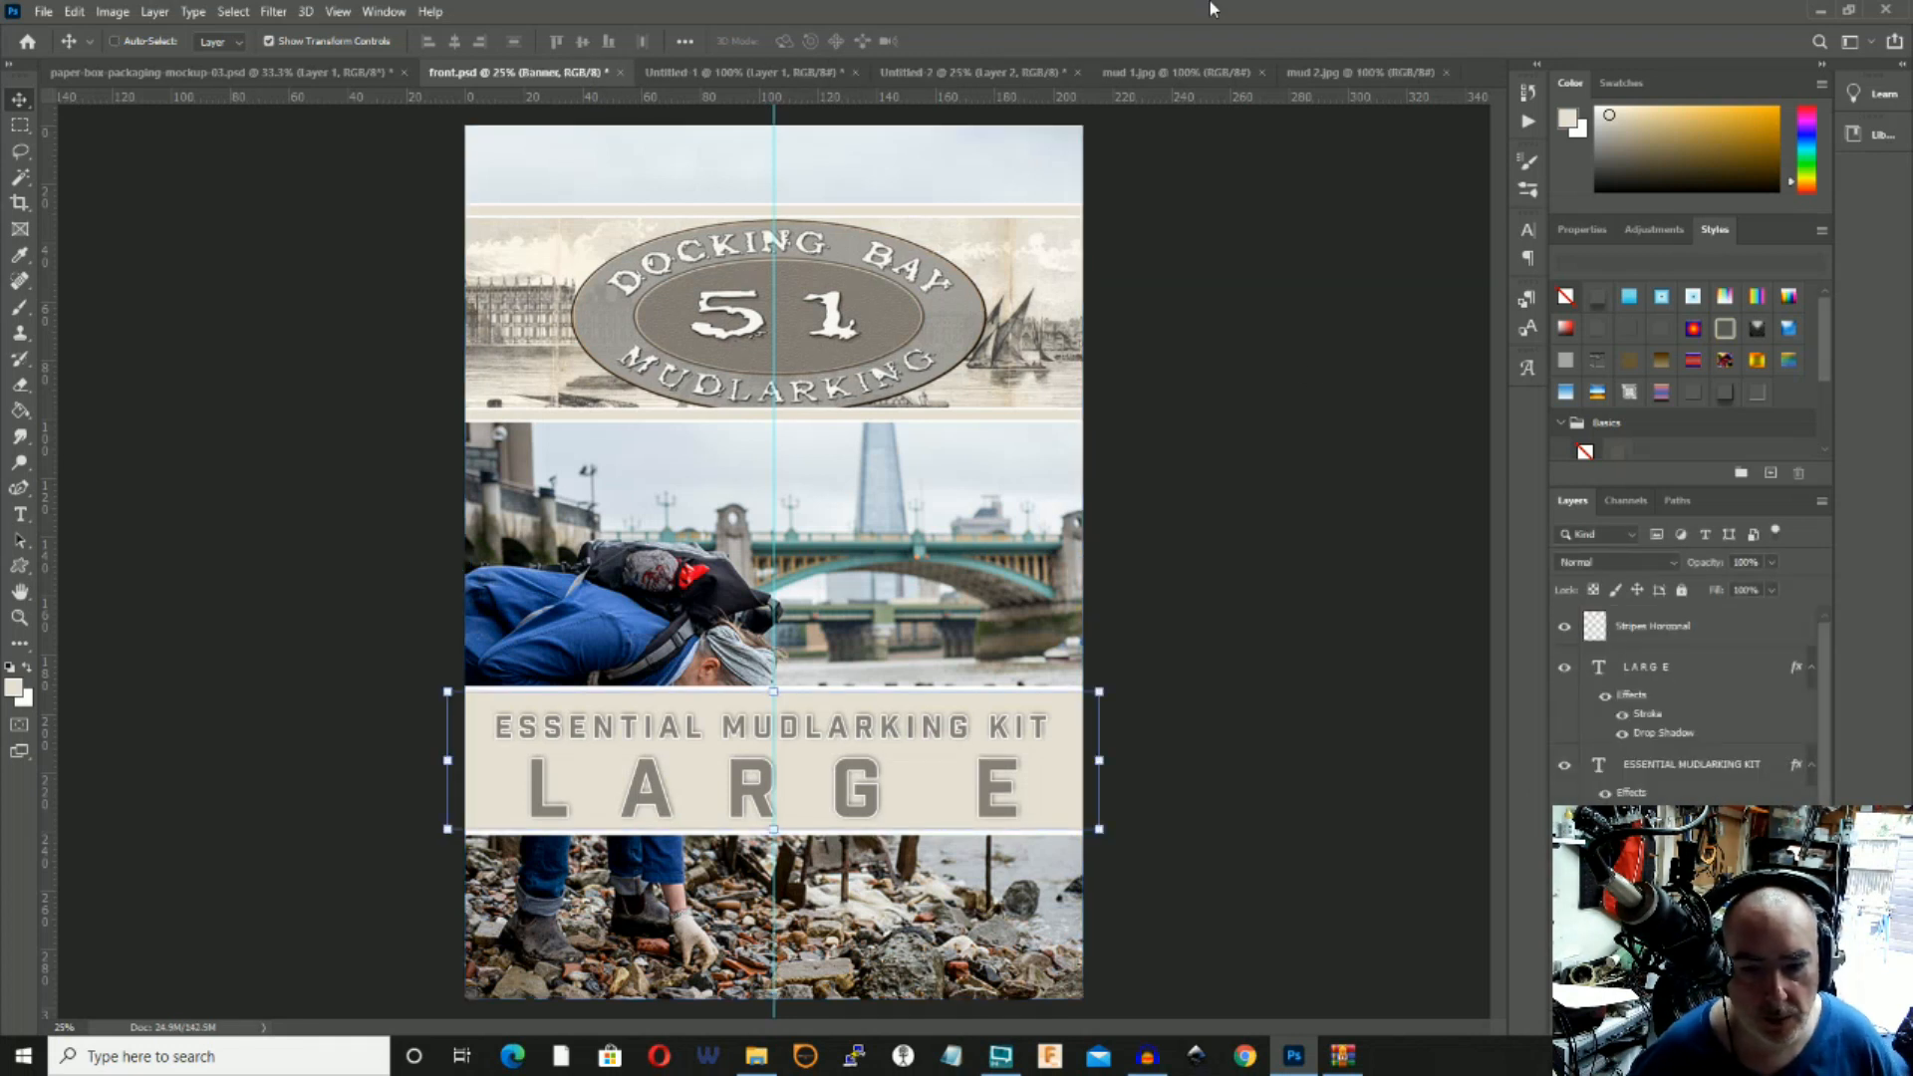
key(ctrl+z)
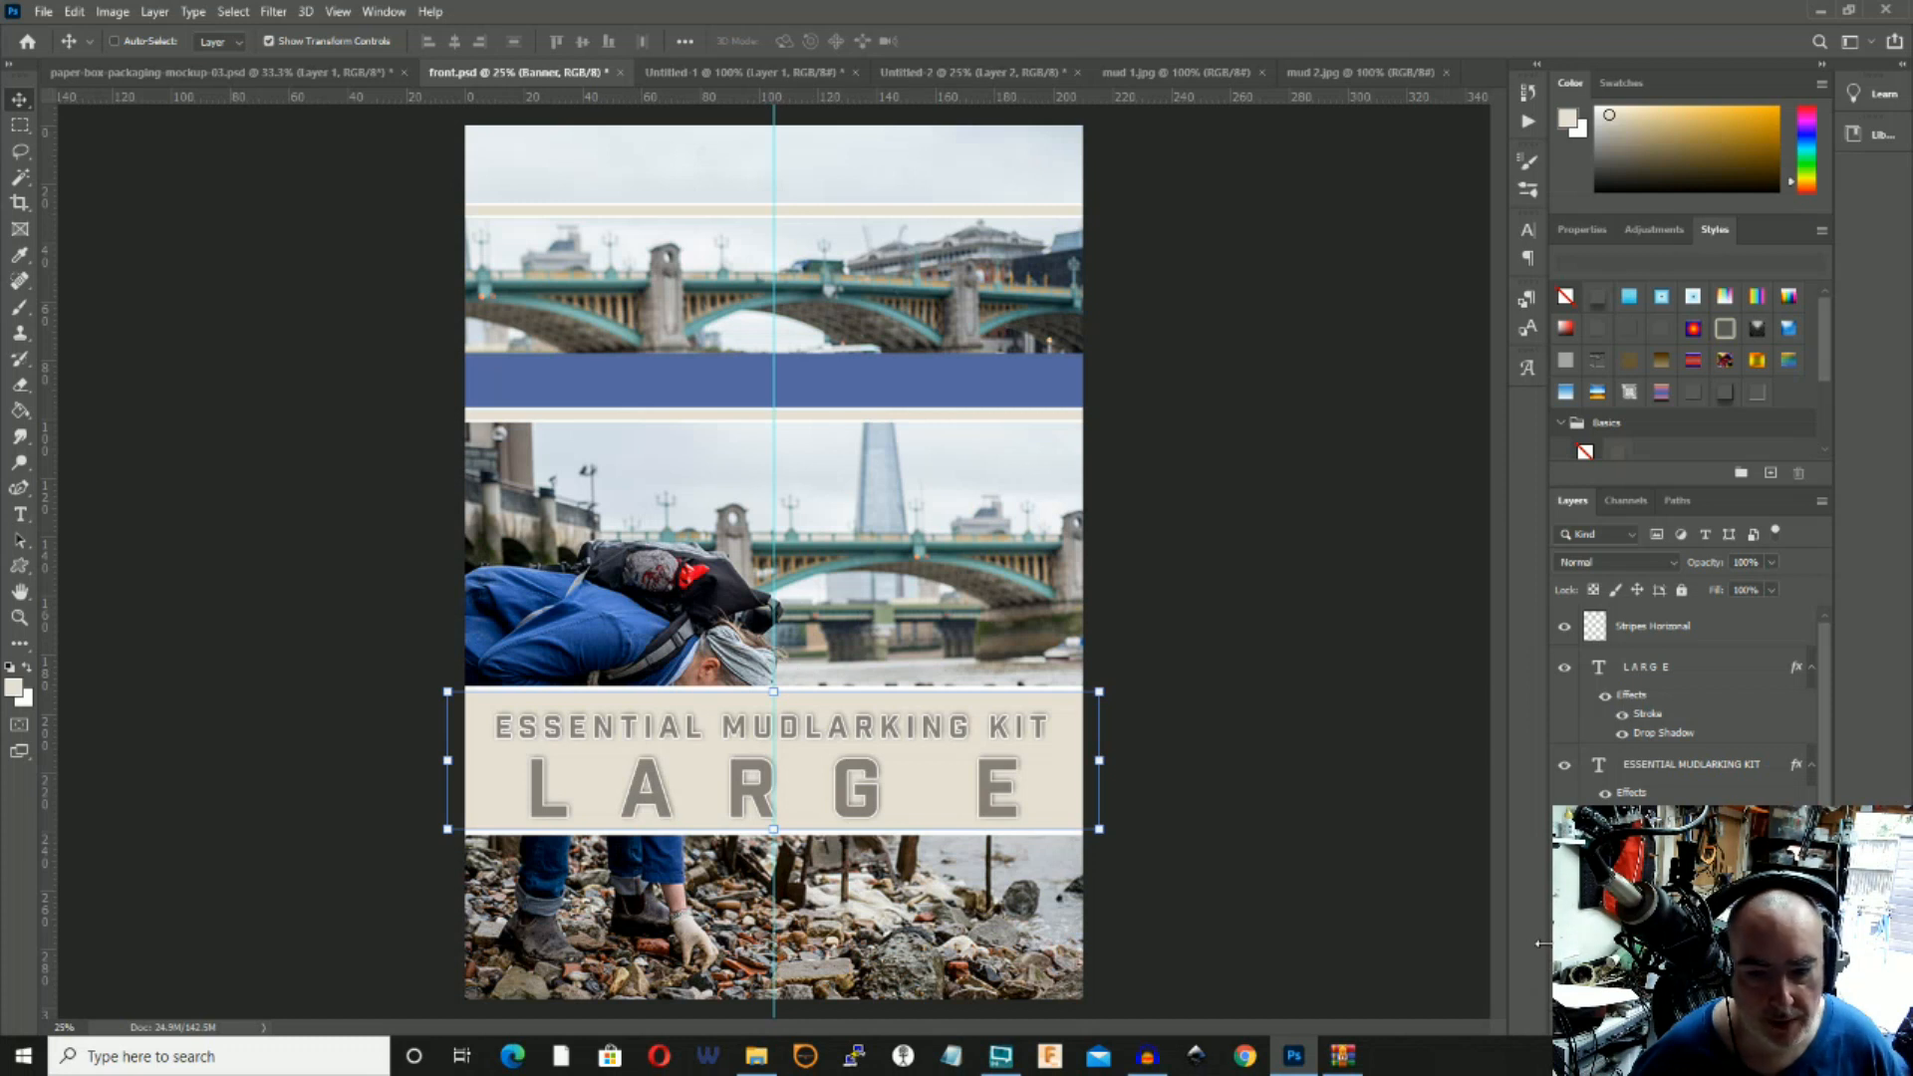
key(ctrl+z)
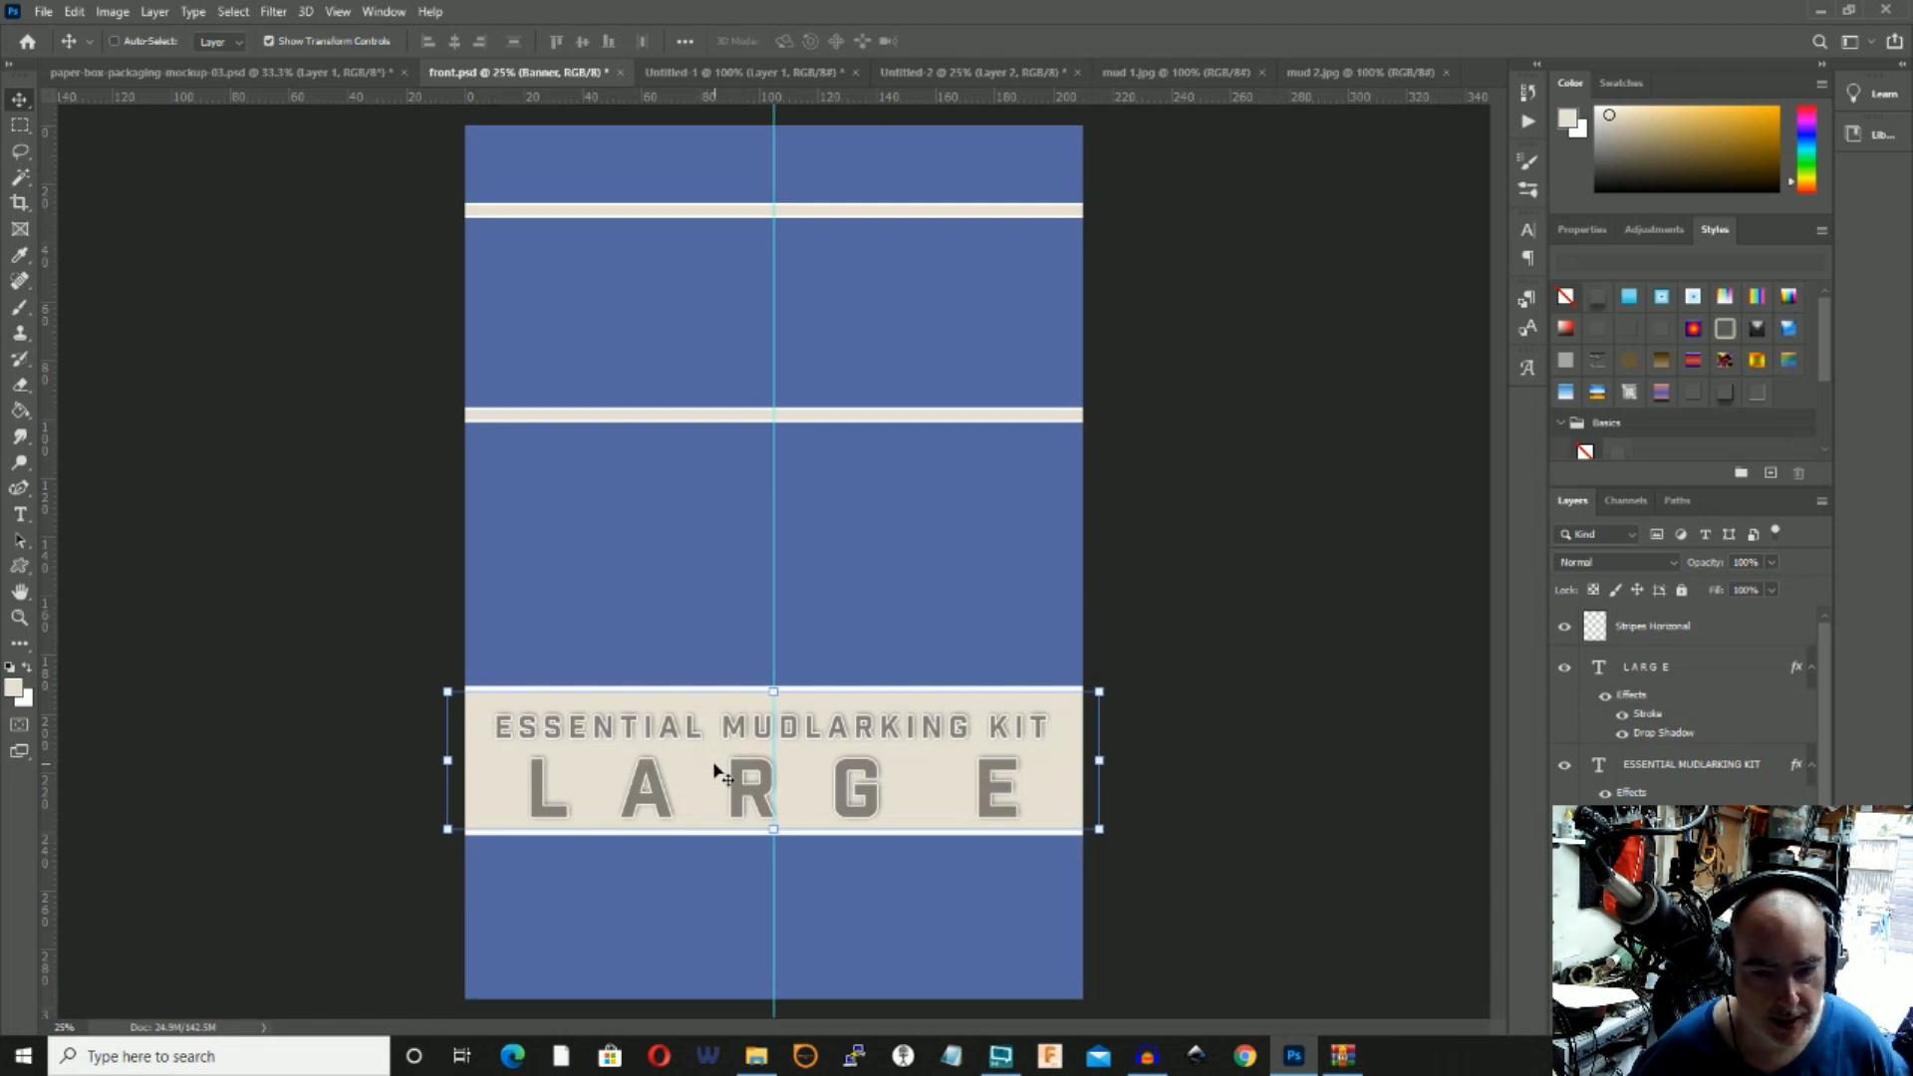
Move the beige banner up between the two upper stripes and enlarge it to fill the space between them.
drag(664, 769, 701, 397)
drag(449, 266, 197, 185)
key(Return)
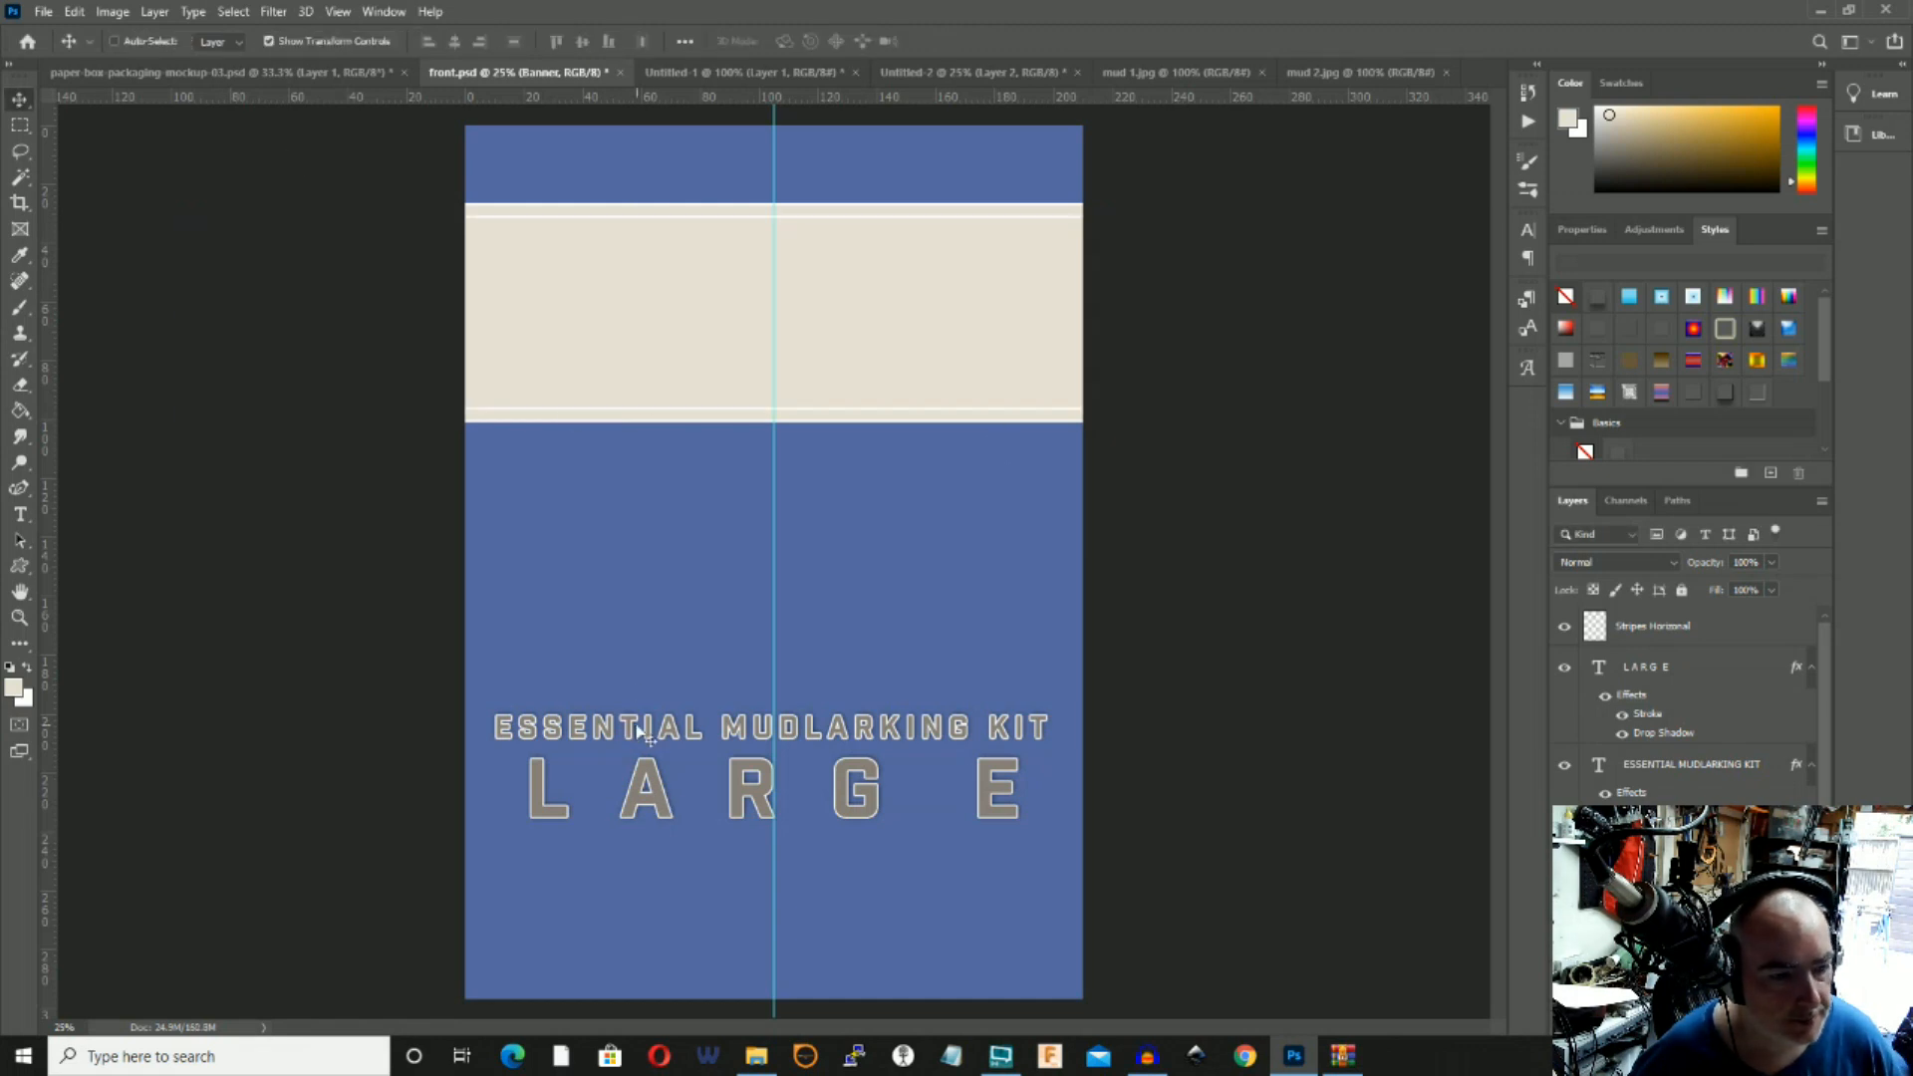
Move the ESSENTIAL MUDLARKING KIT and LARGE text layers up onto the beige banner, keeping LARGE underneath.
right_click(670, 738)
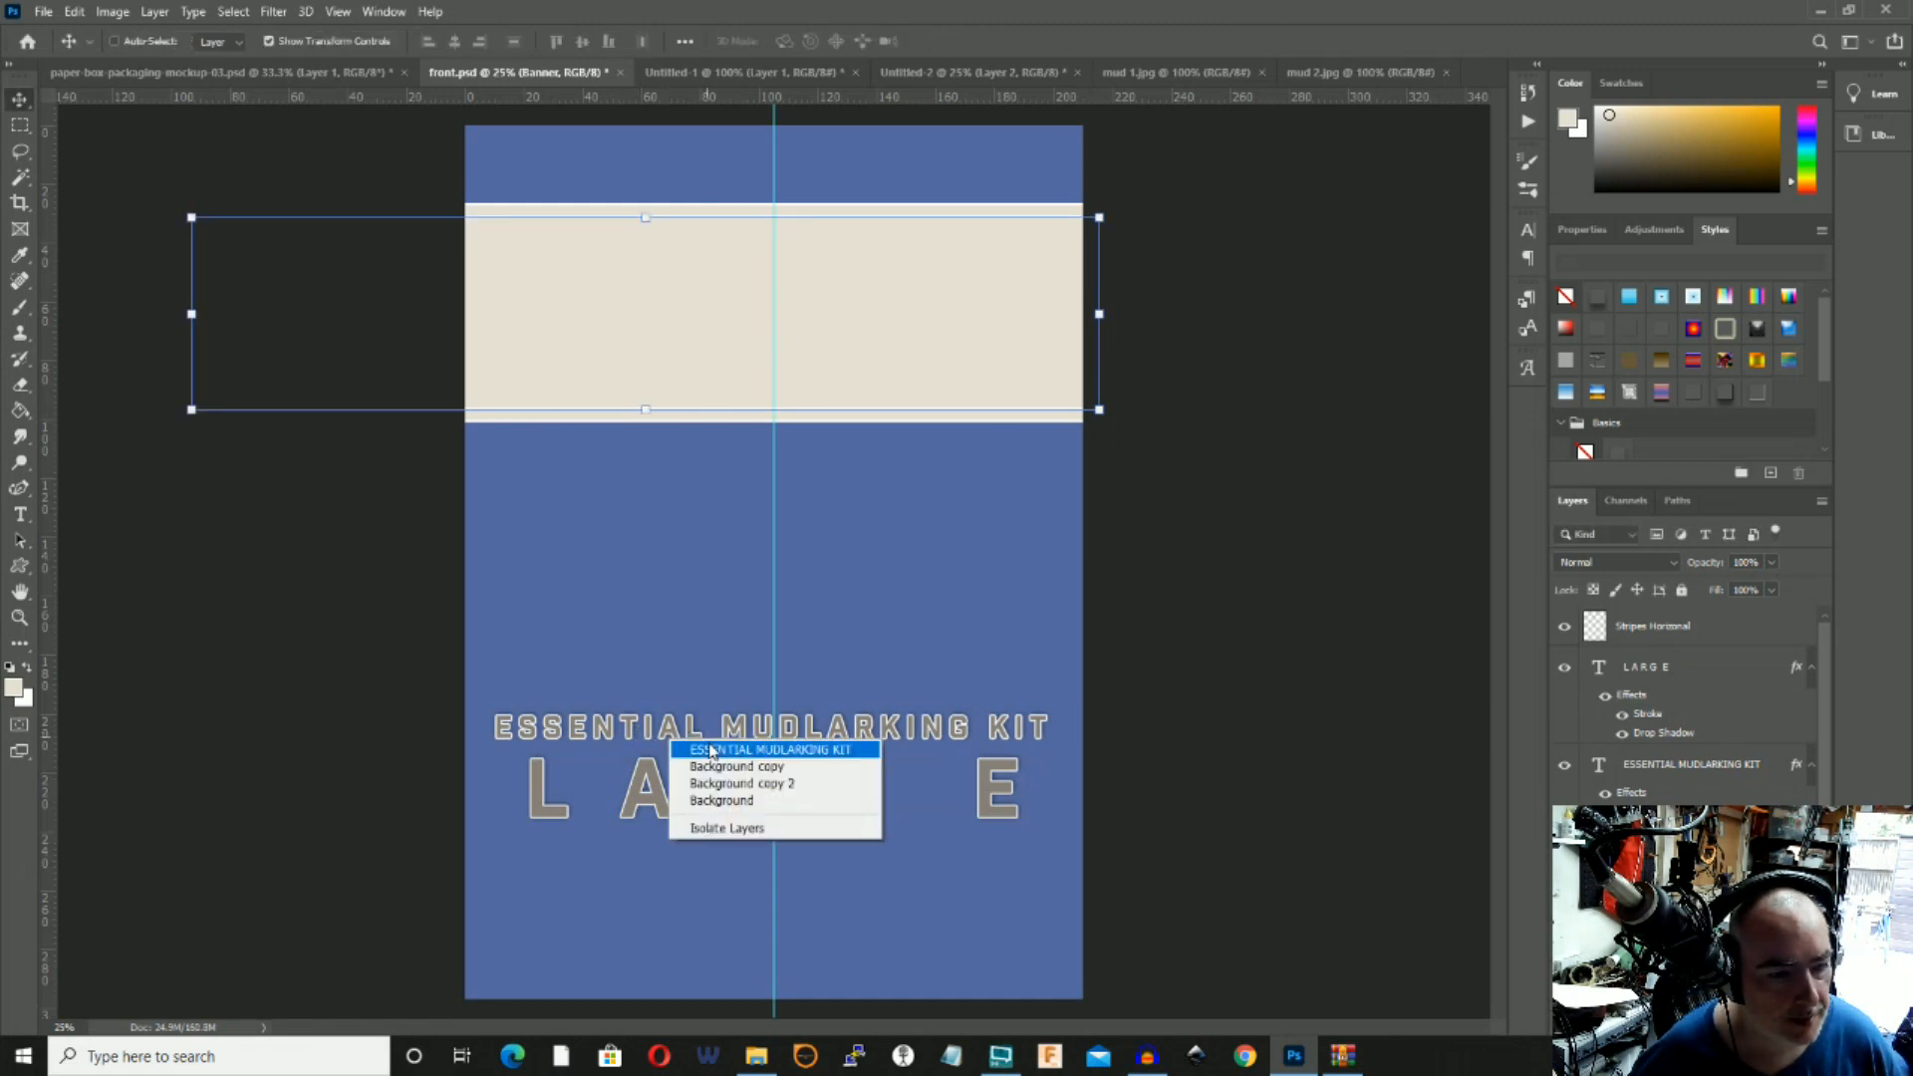
click(710, 750)
drag(747, 846, 740, 429)
right_click(769, 781)
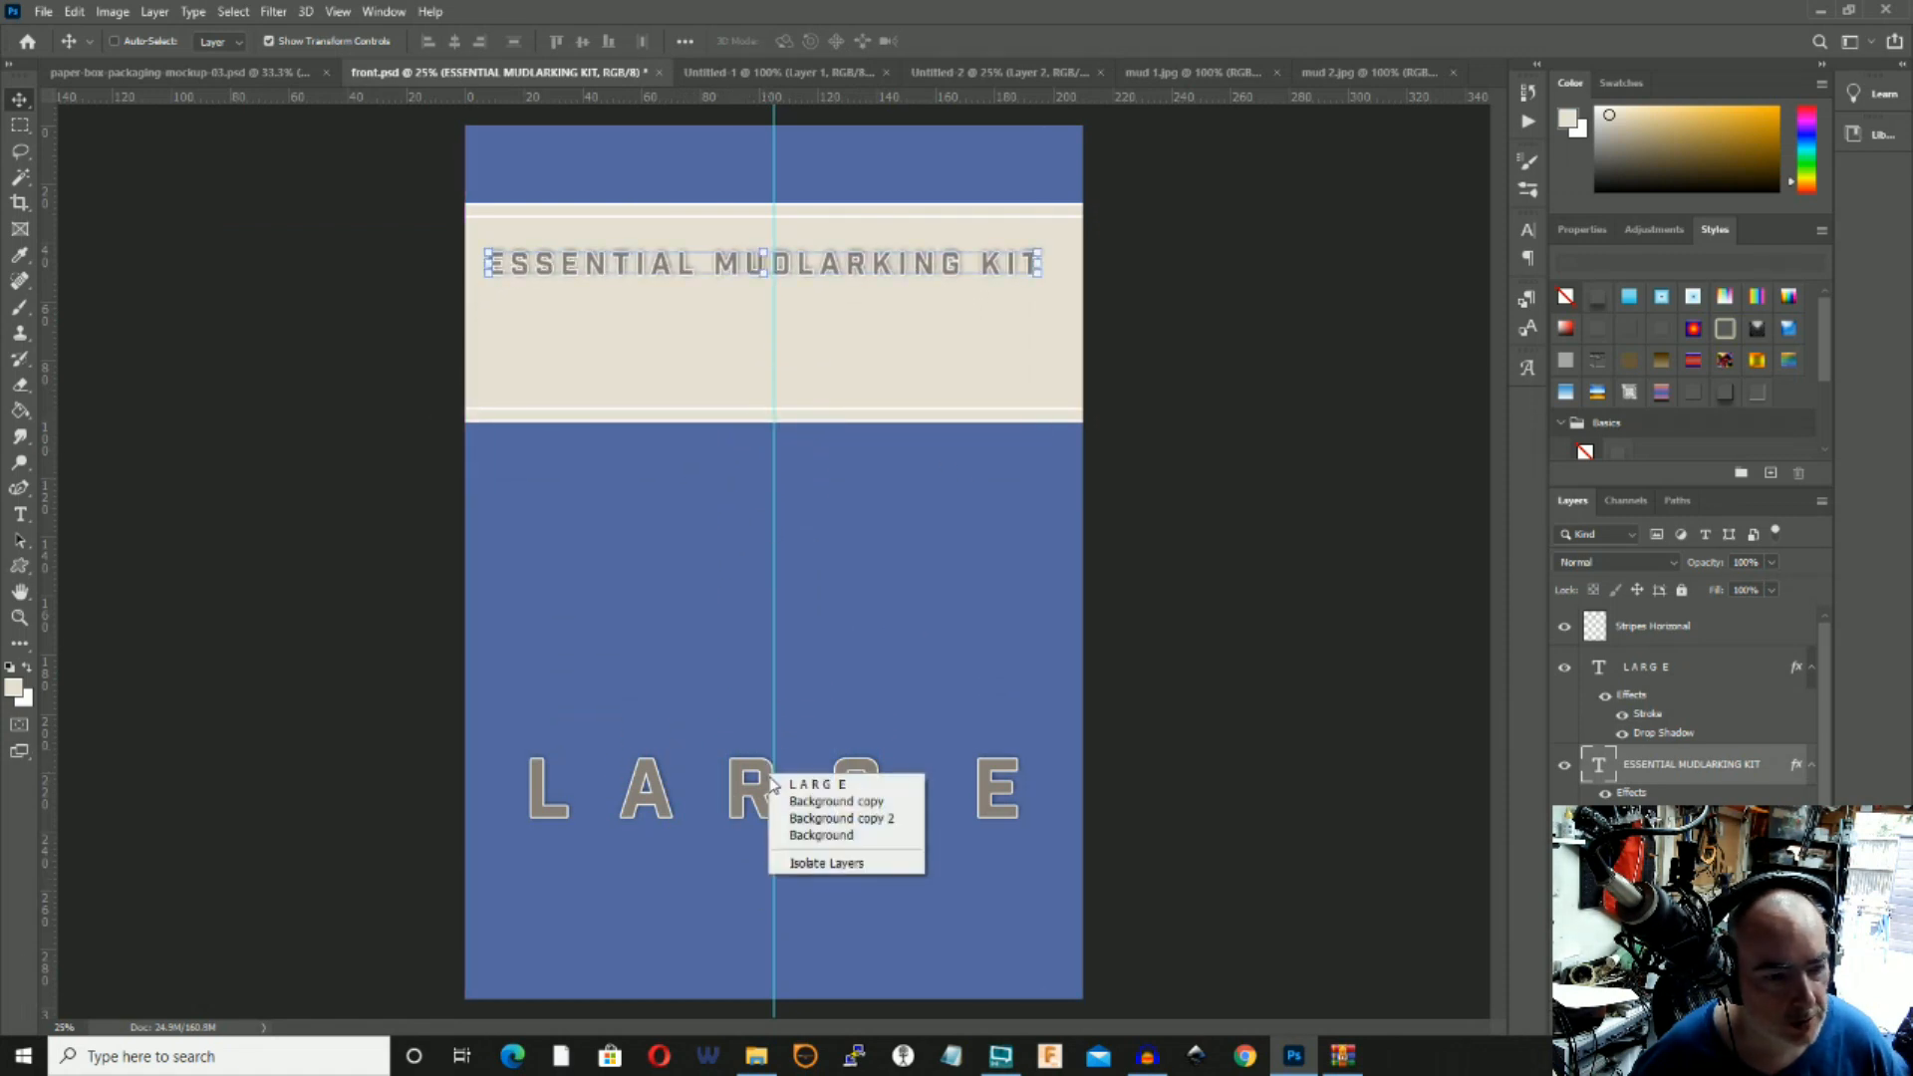
click(784, 784)
drag(760, 918, 752, 461)
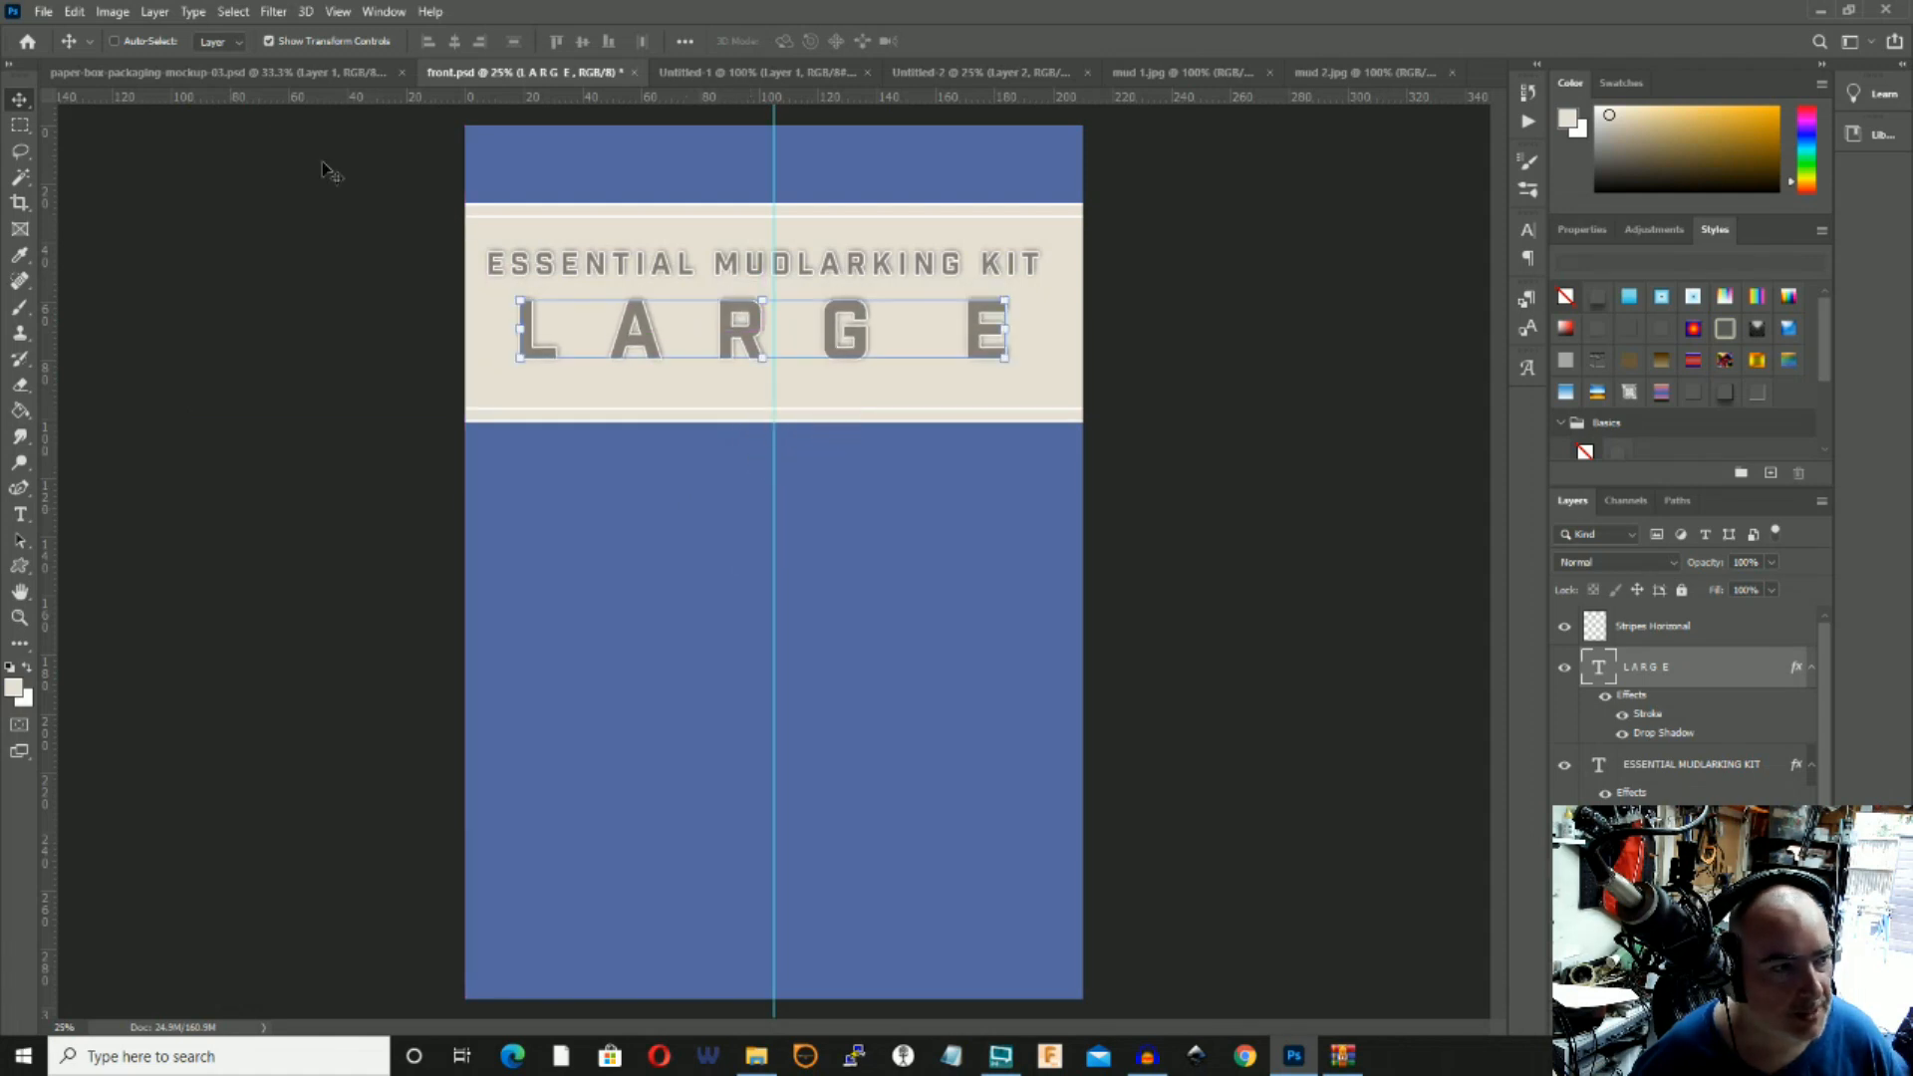
Paste the figurine photo into front.psd, enlarge it to about 80 mm wide and place it on the blue area below the banner.
click(74, 11)
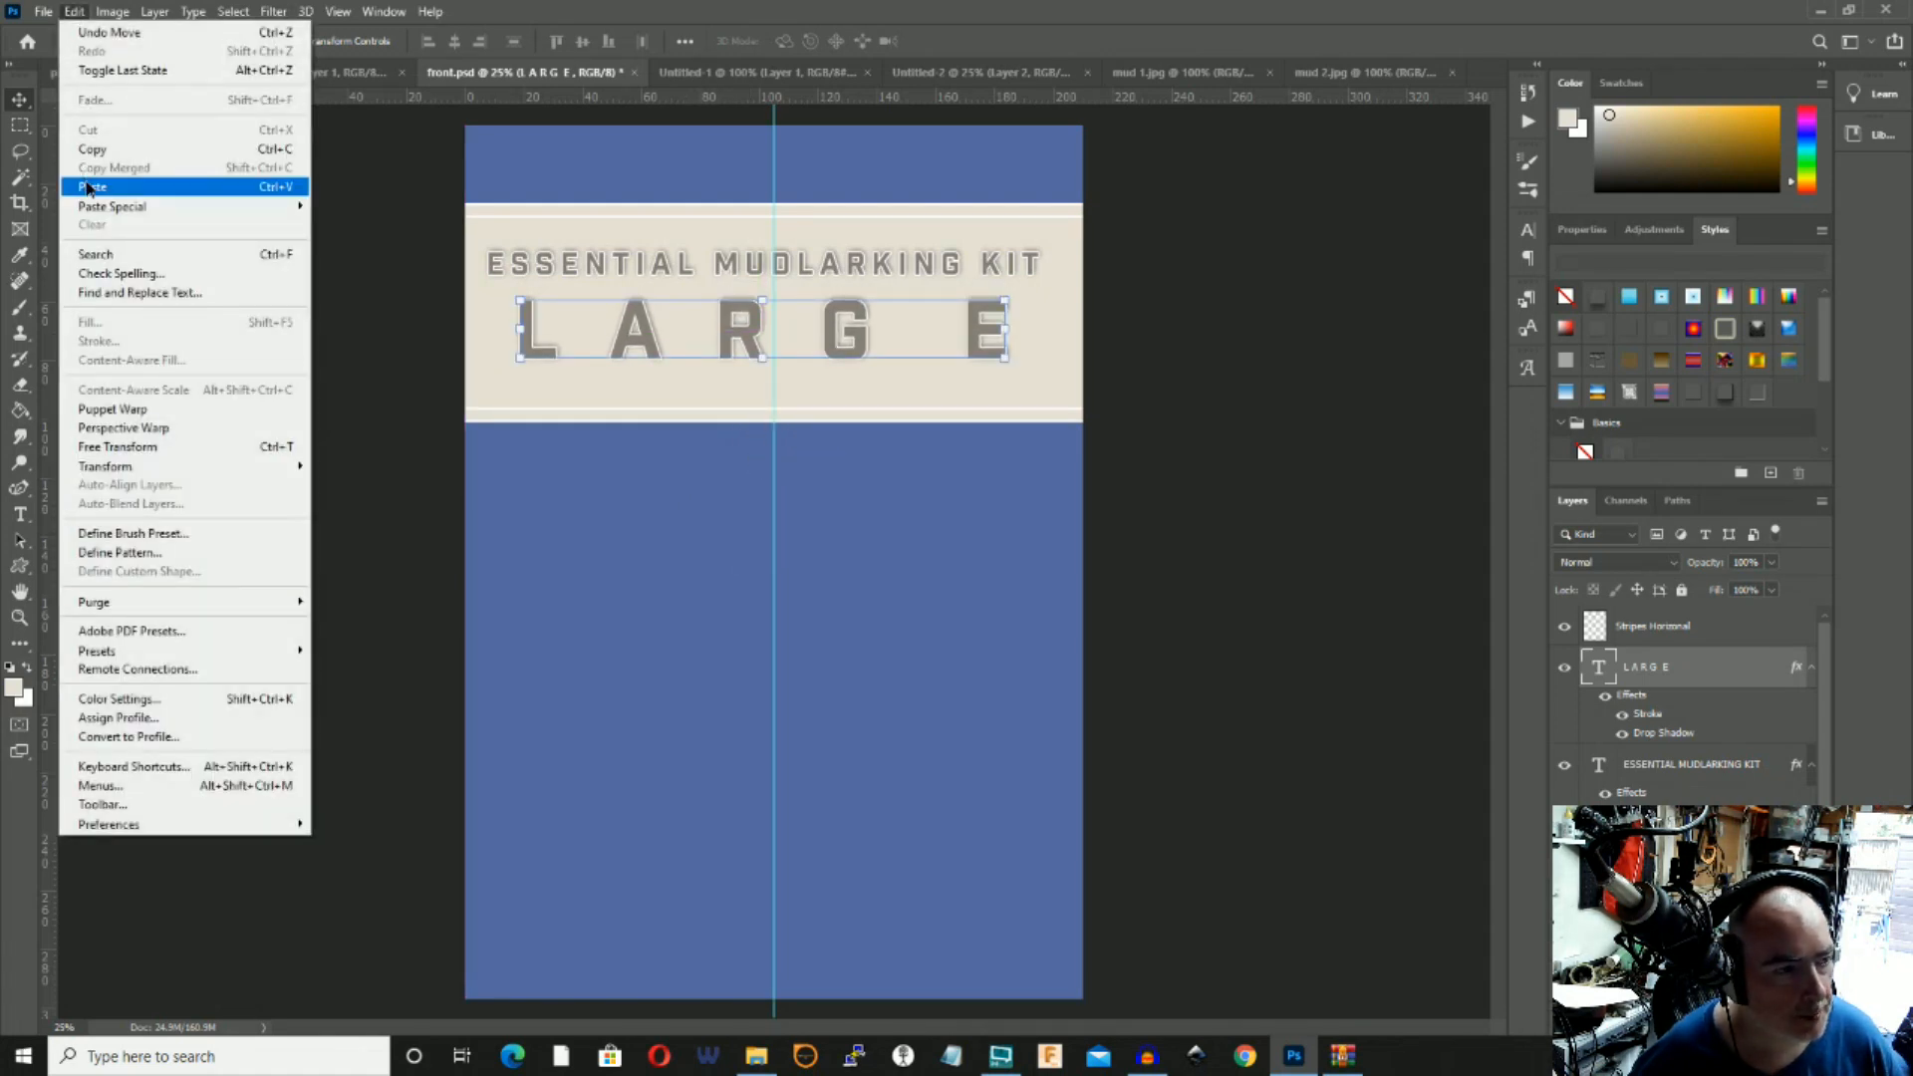
click(180, 192)
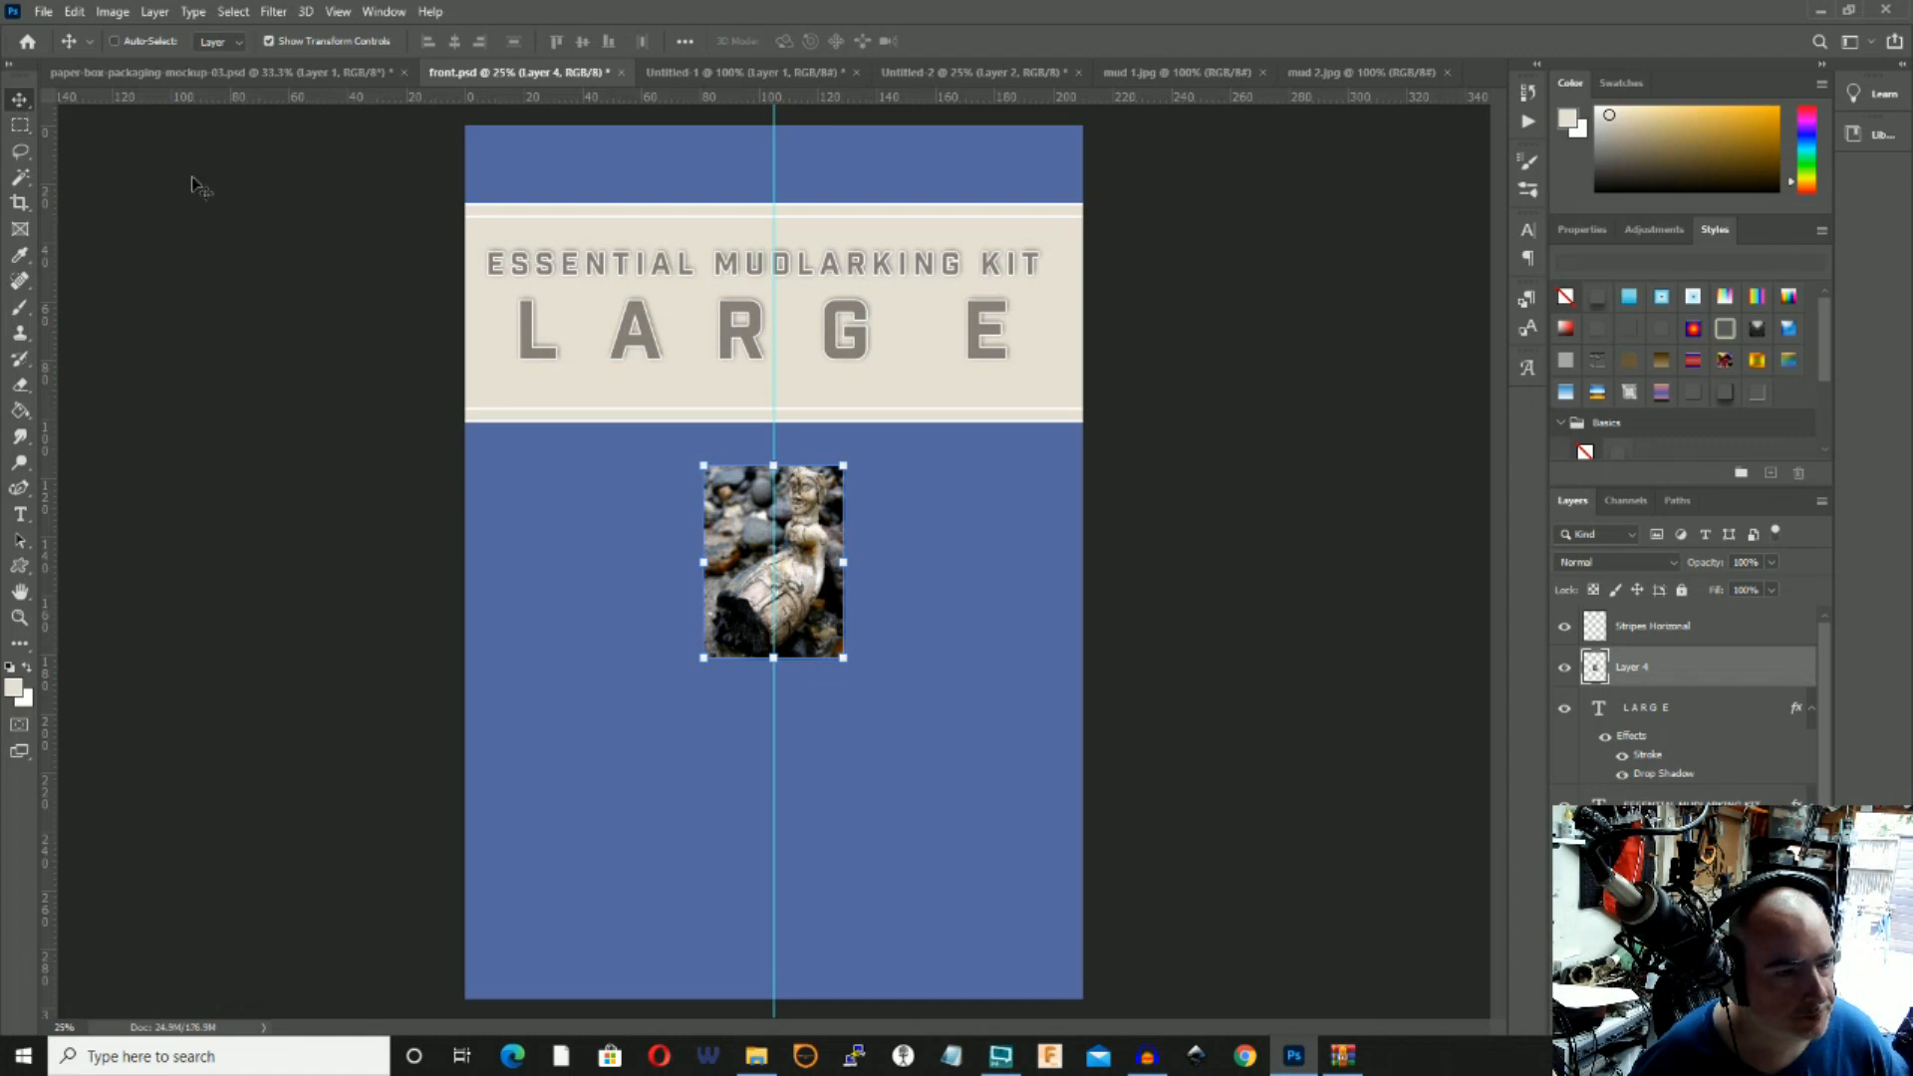
drag(703, 466, 579, 361)
click(19, 100)
drag(724, 499, 822, 679)
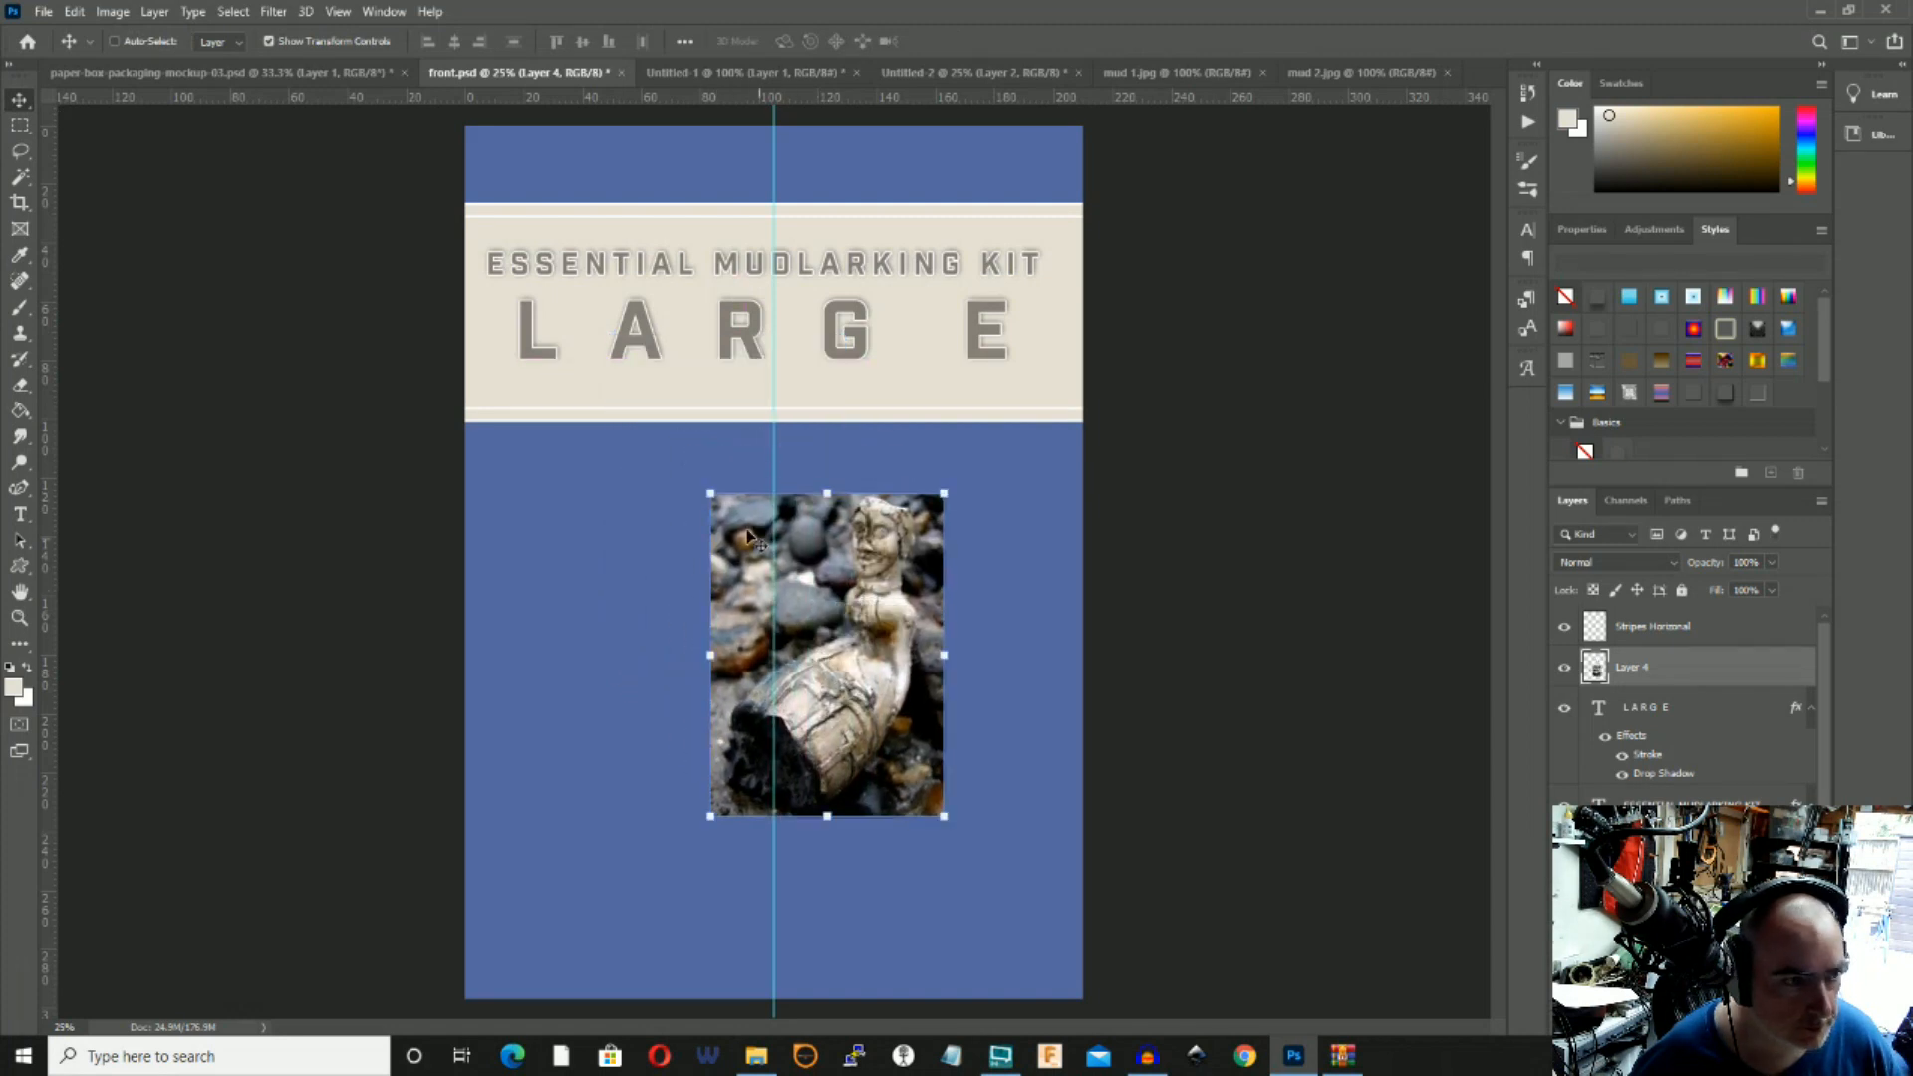
Give the figurine photo a white 31 px stroke positioned Inside, and add a drop shadow.
click(163, 12)
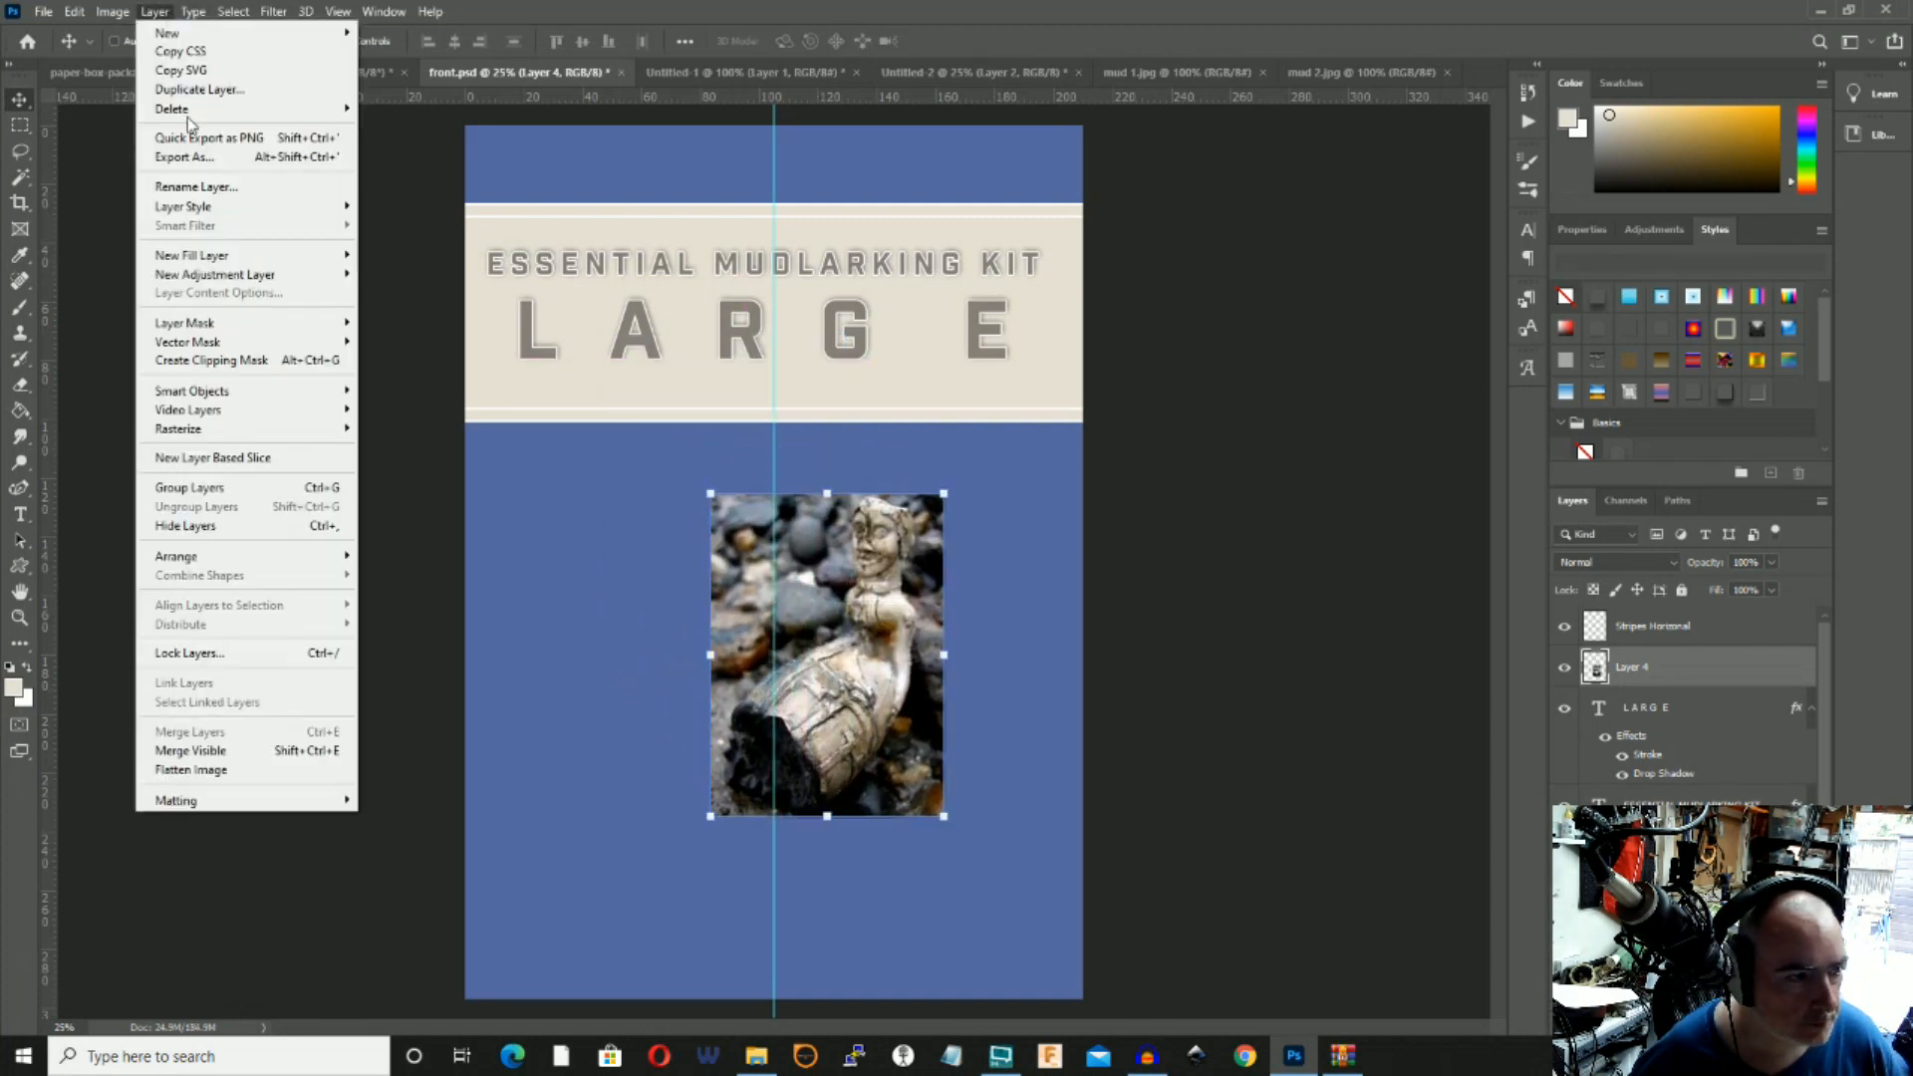
mouse_move(317, 209)
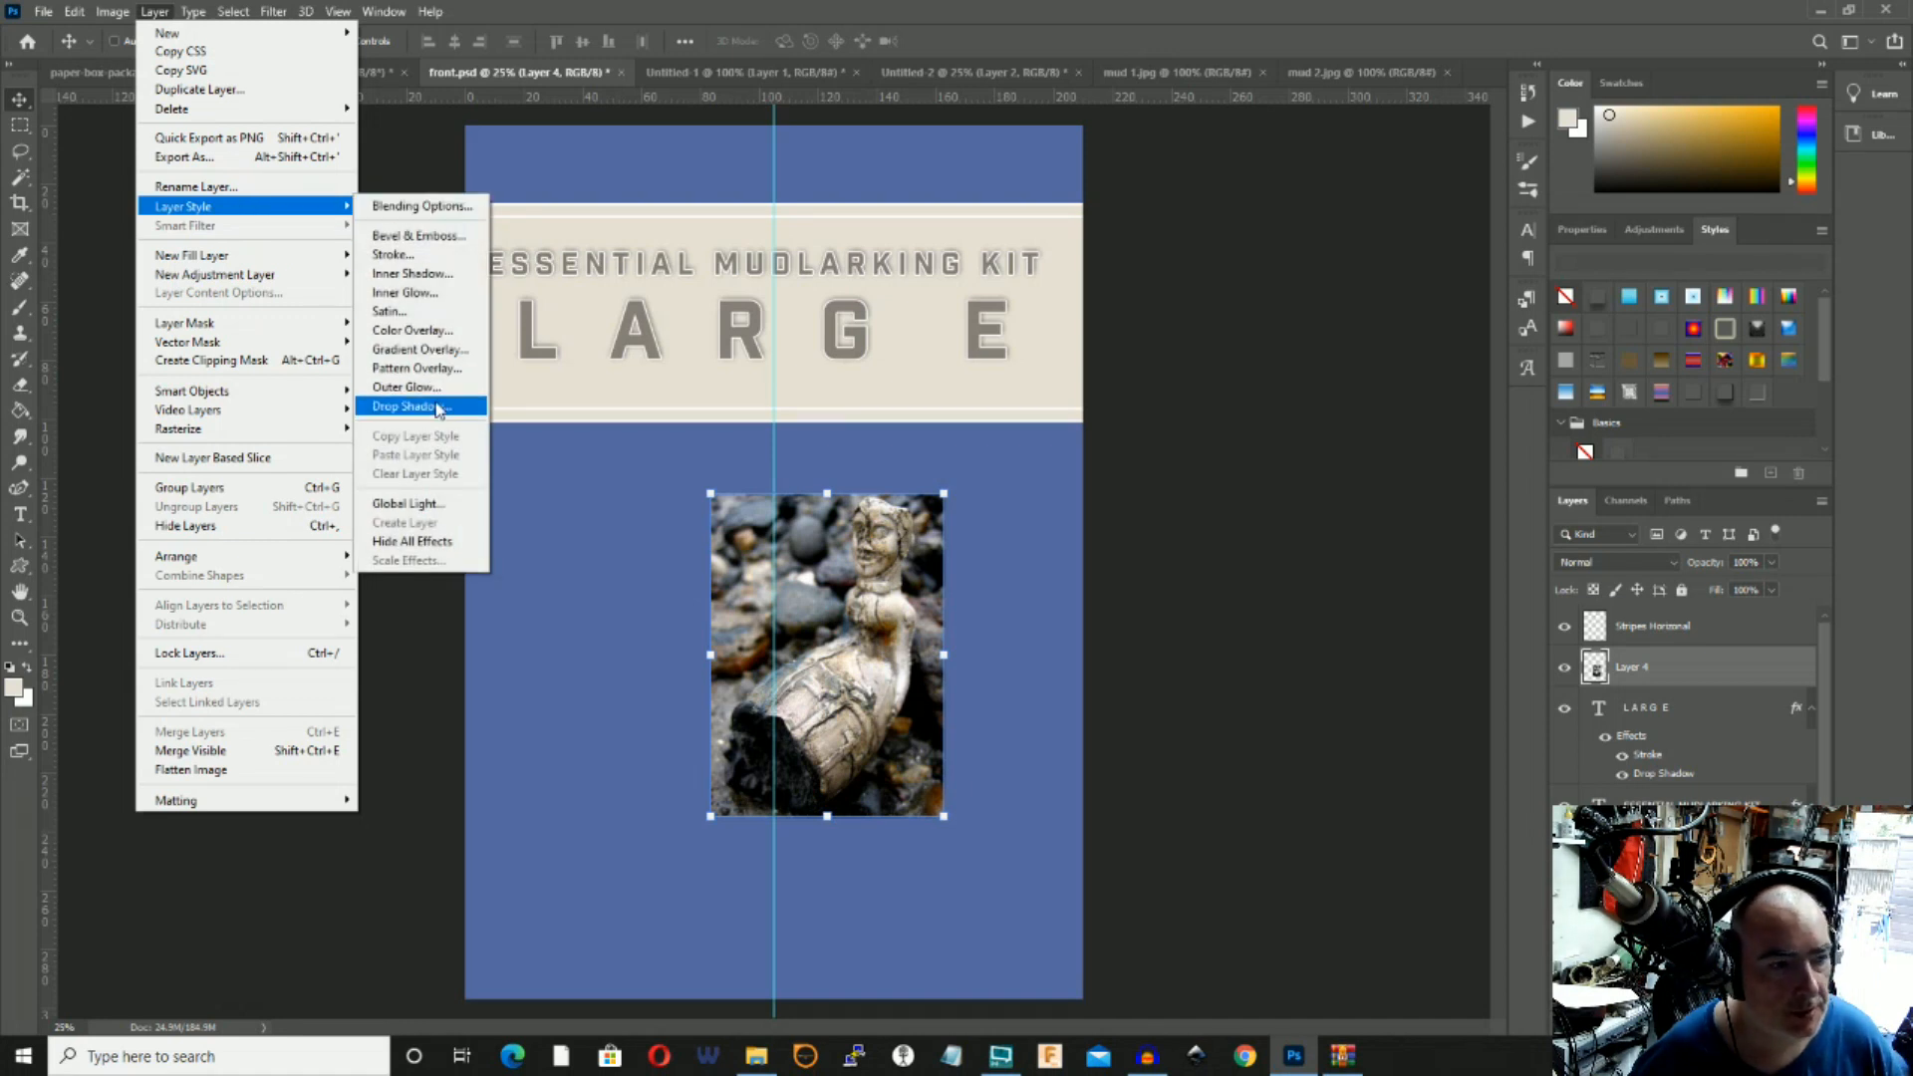
click(413, 256)
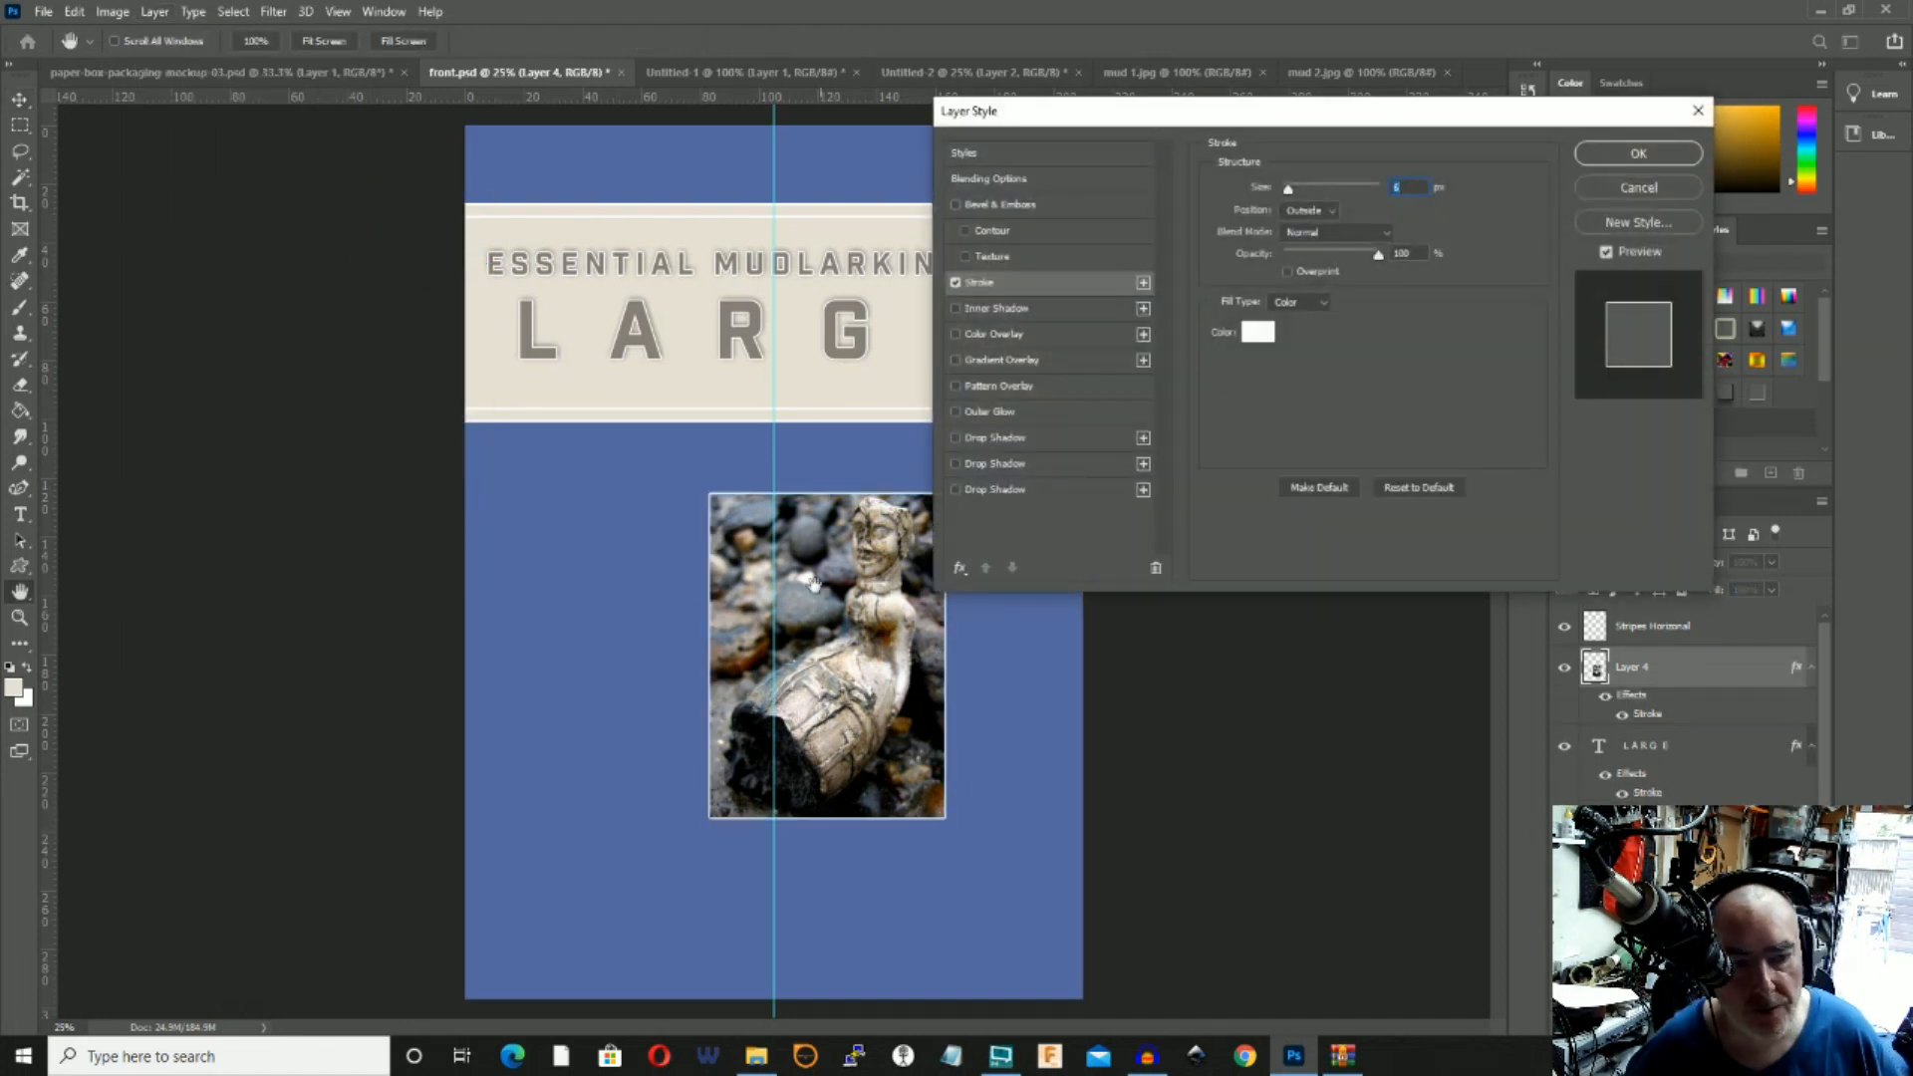
drag(1287, 188, 1304, 190)
click(1307, 210)
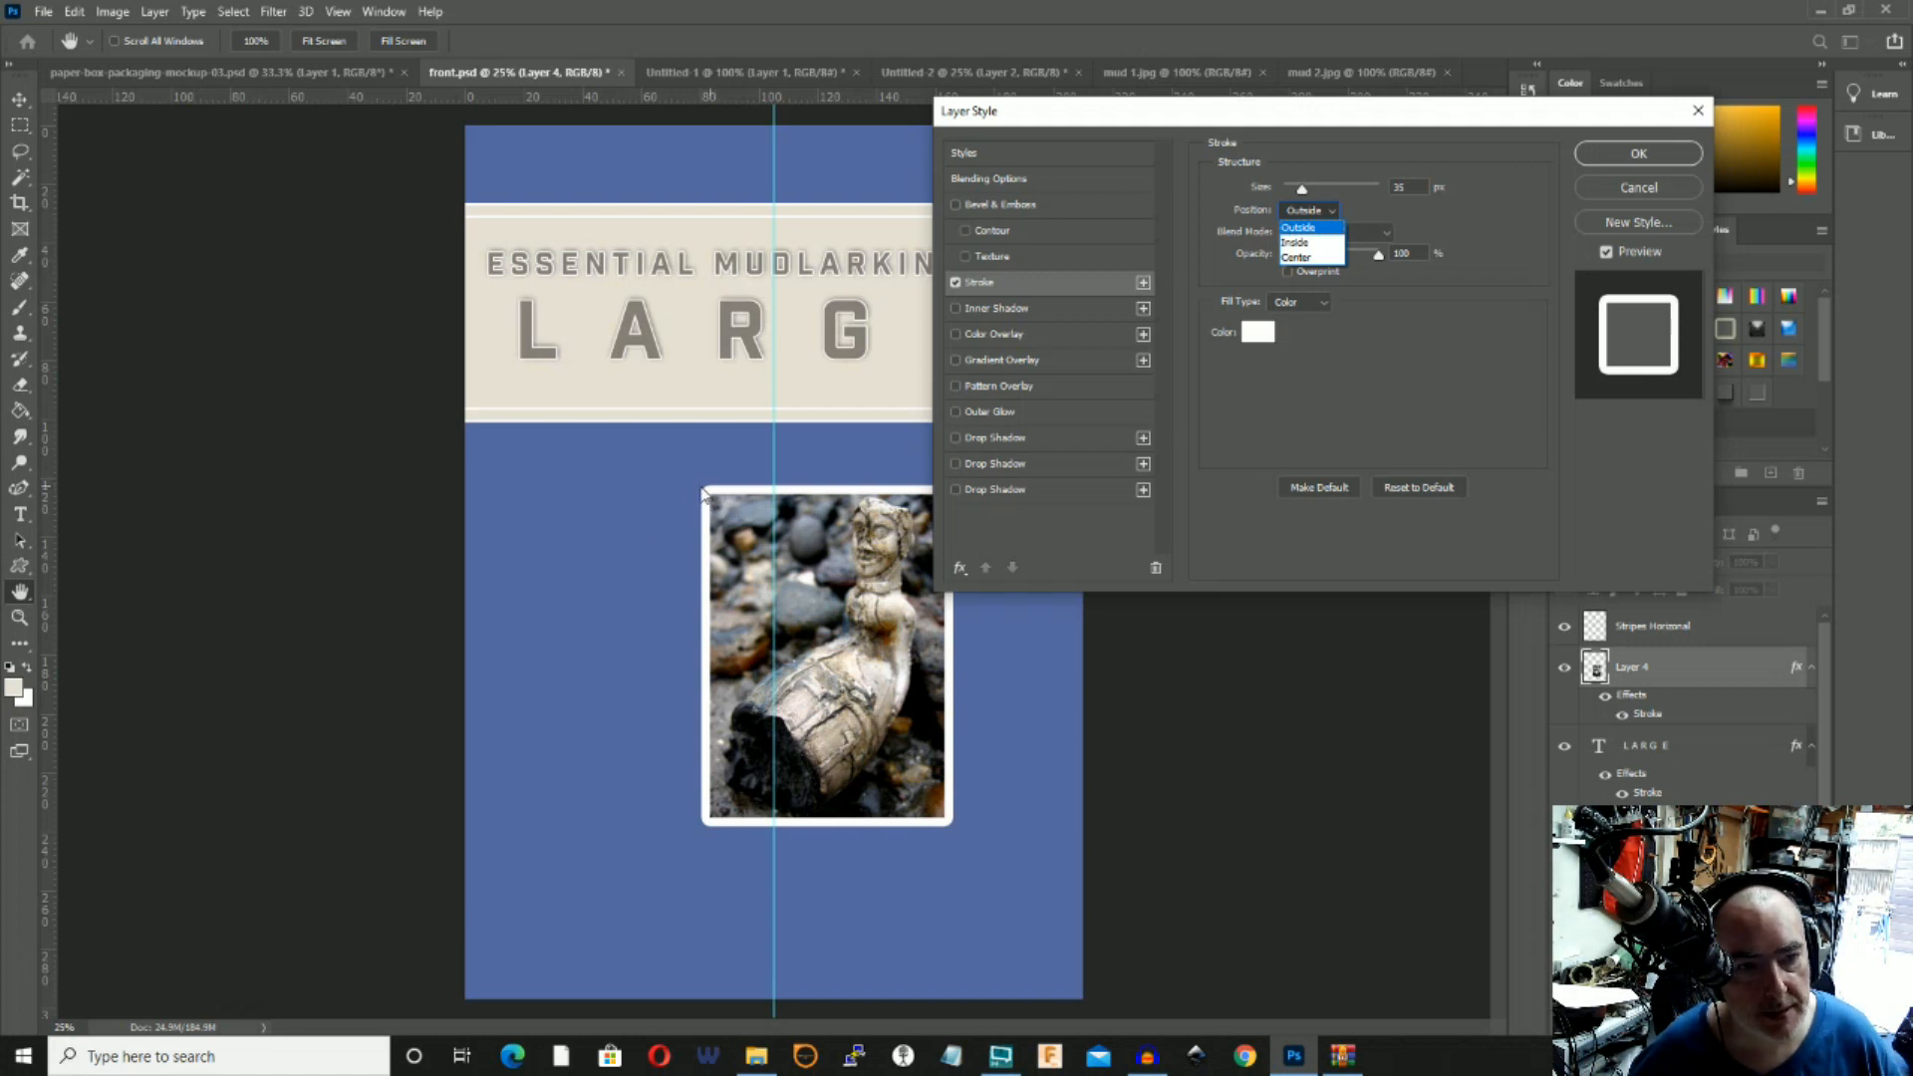
key(Down)
key(Return)
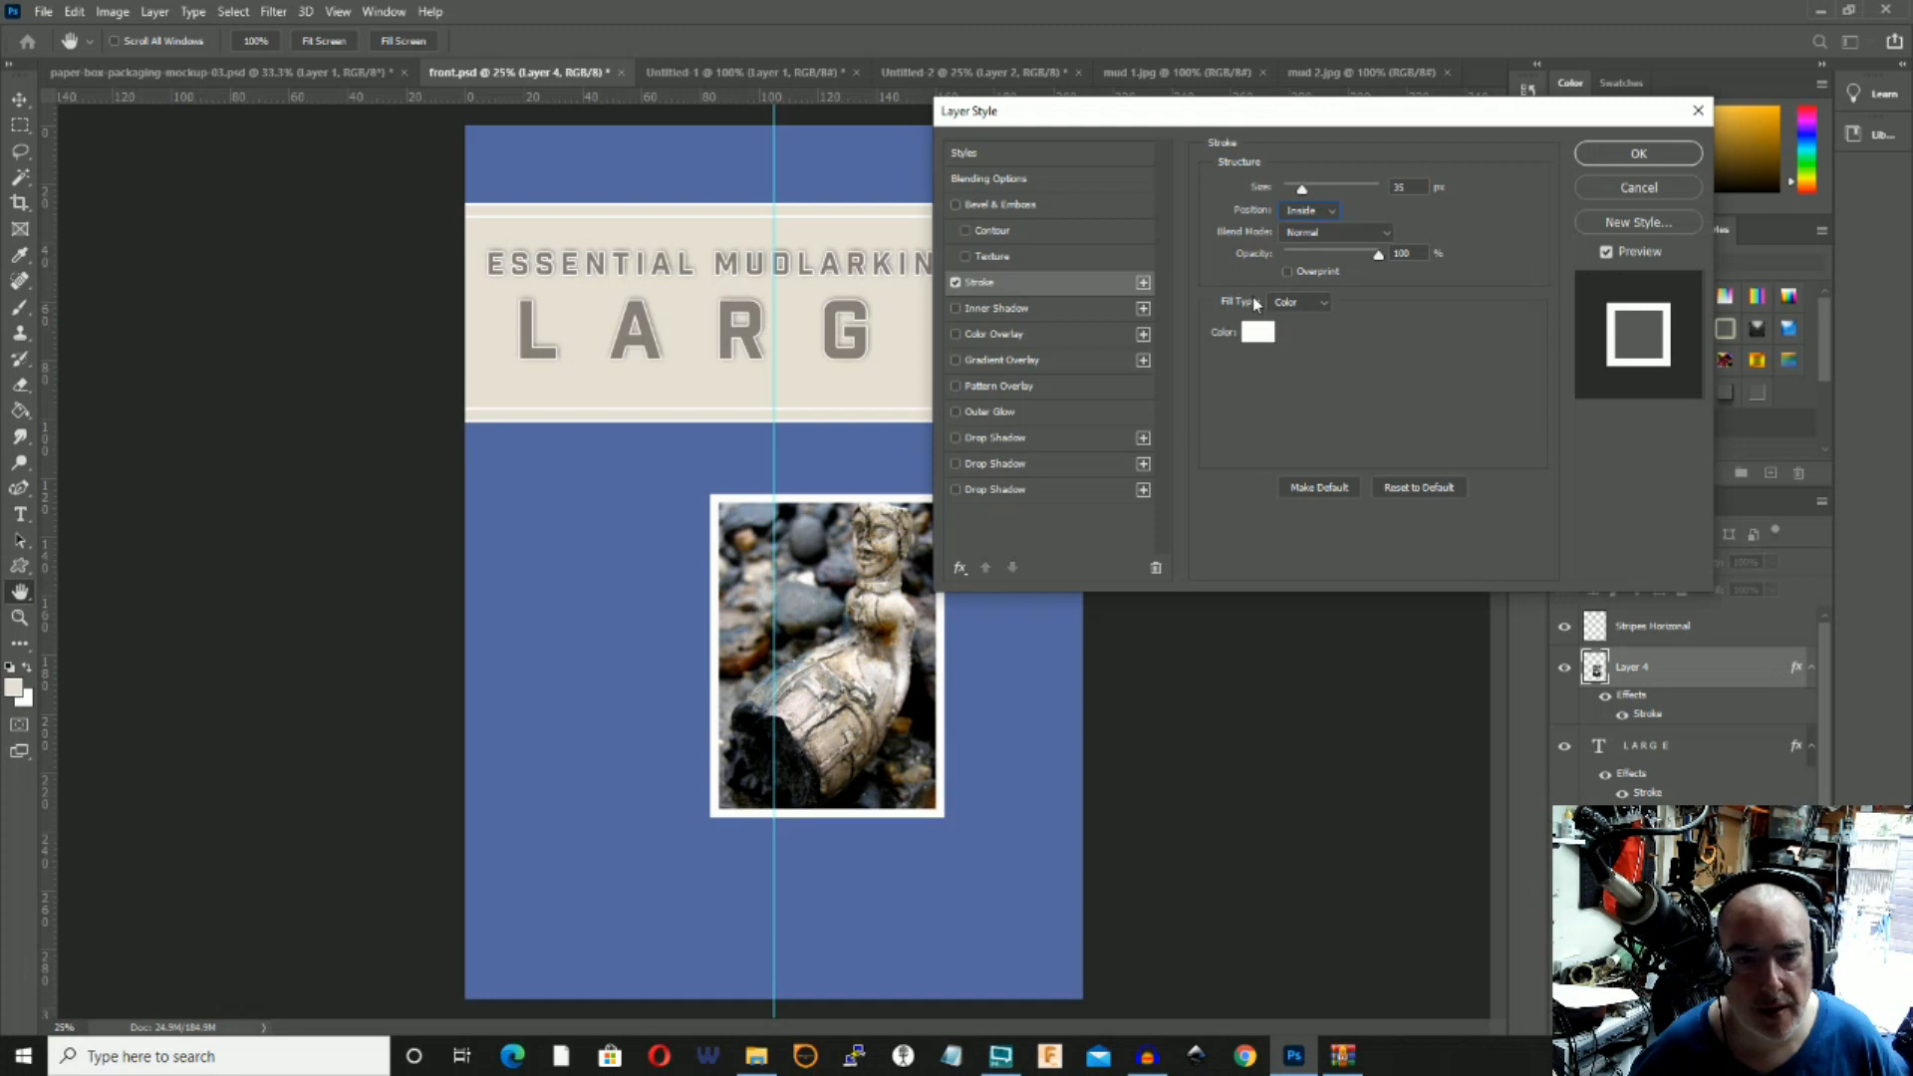
click(955, 489)
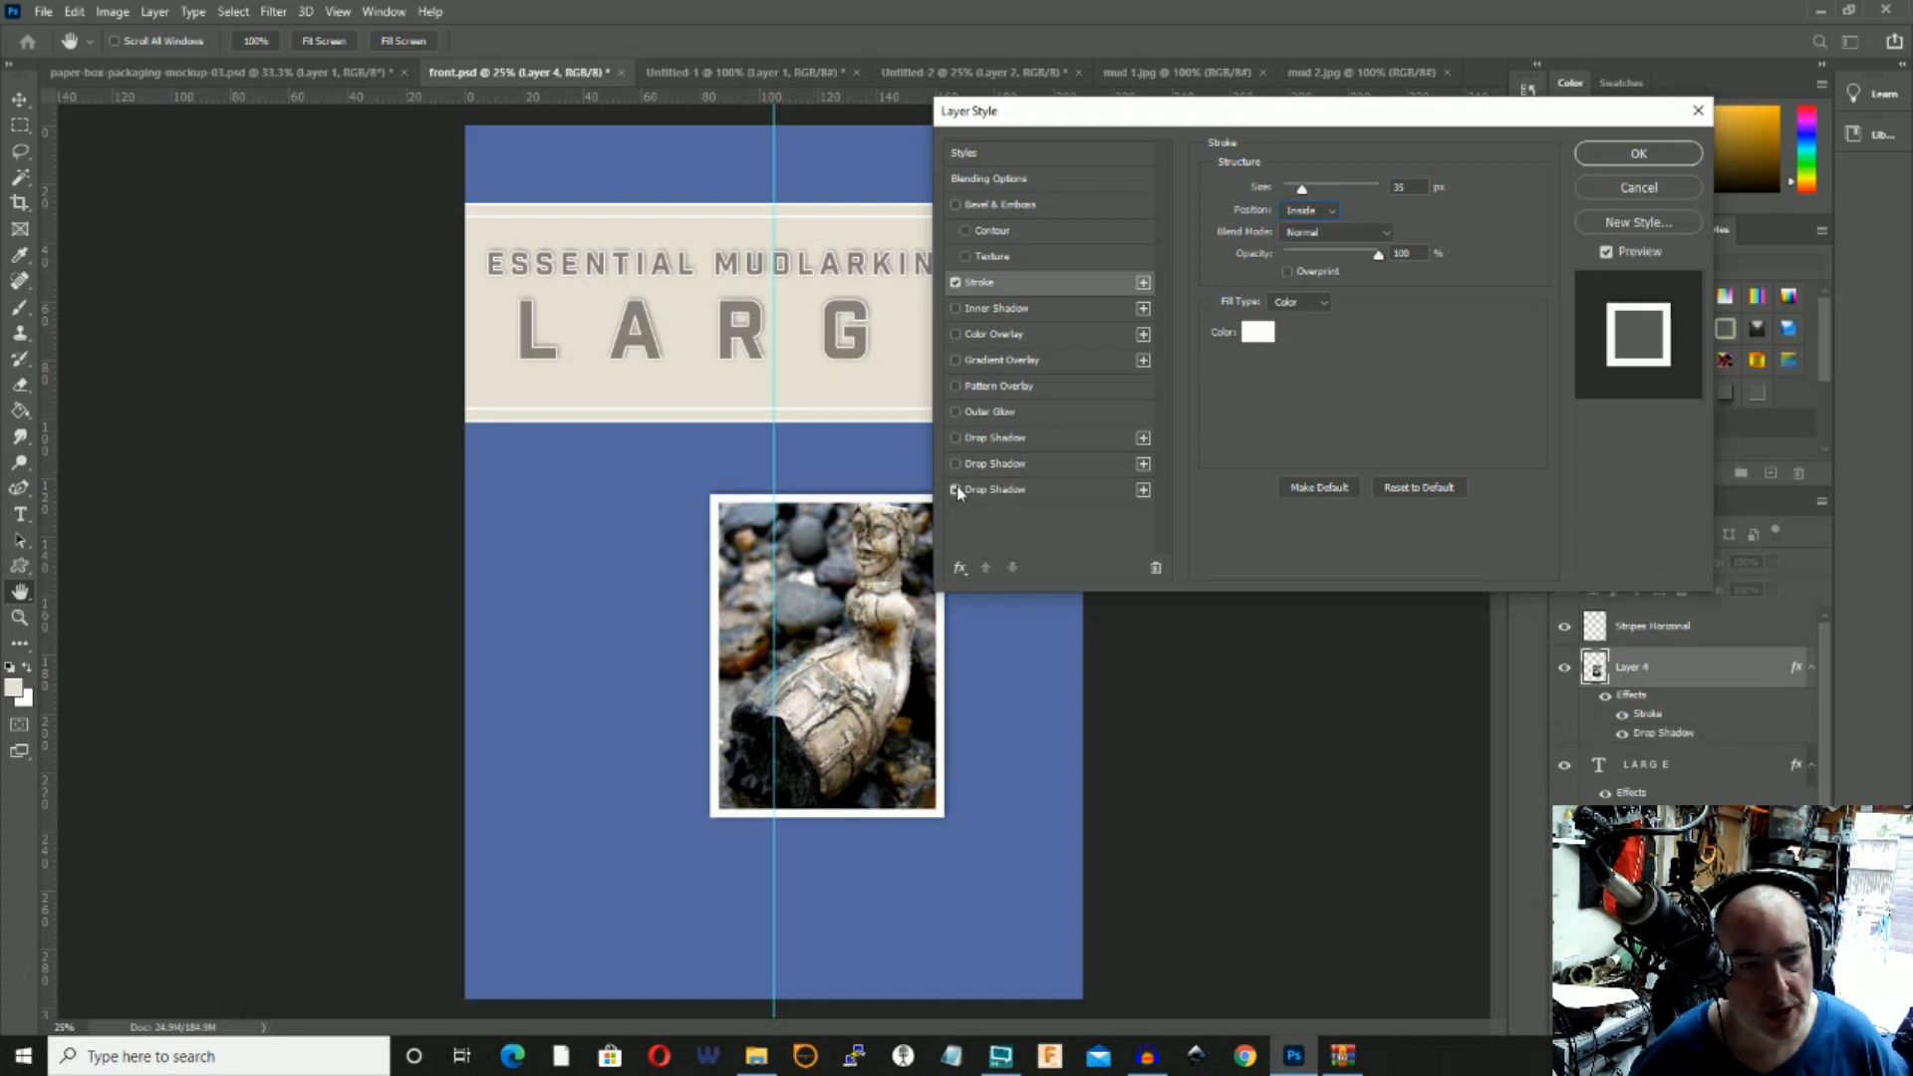
click(1617, 158)
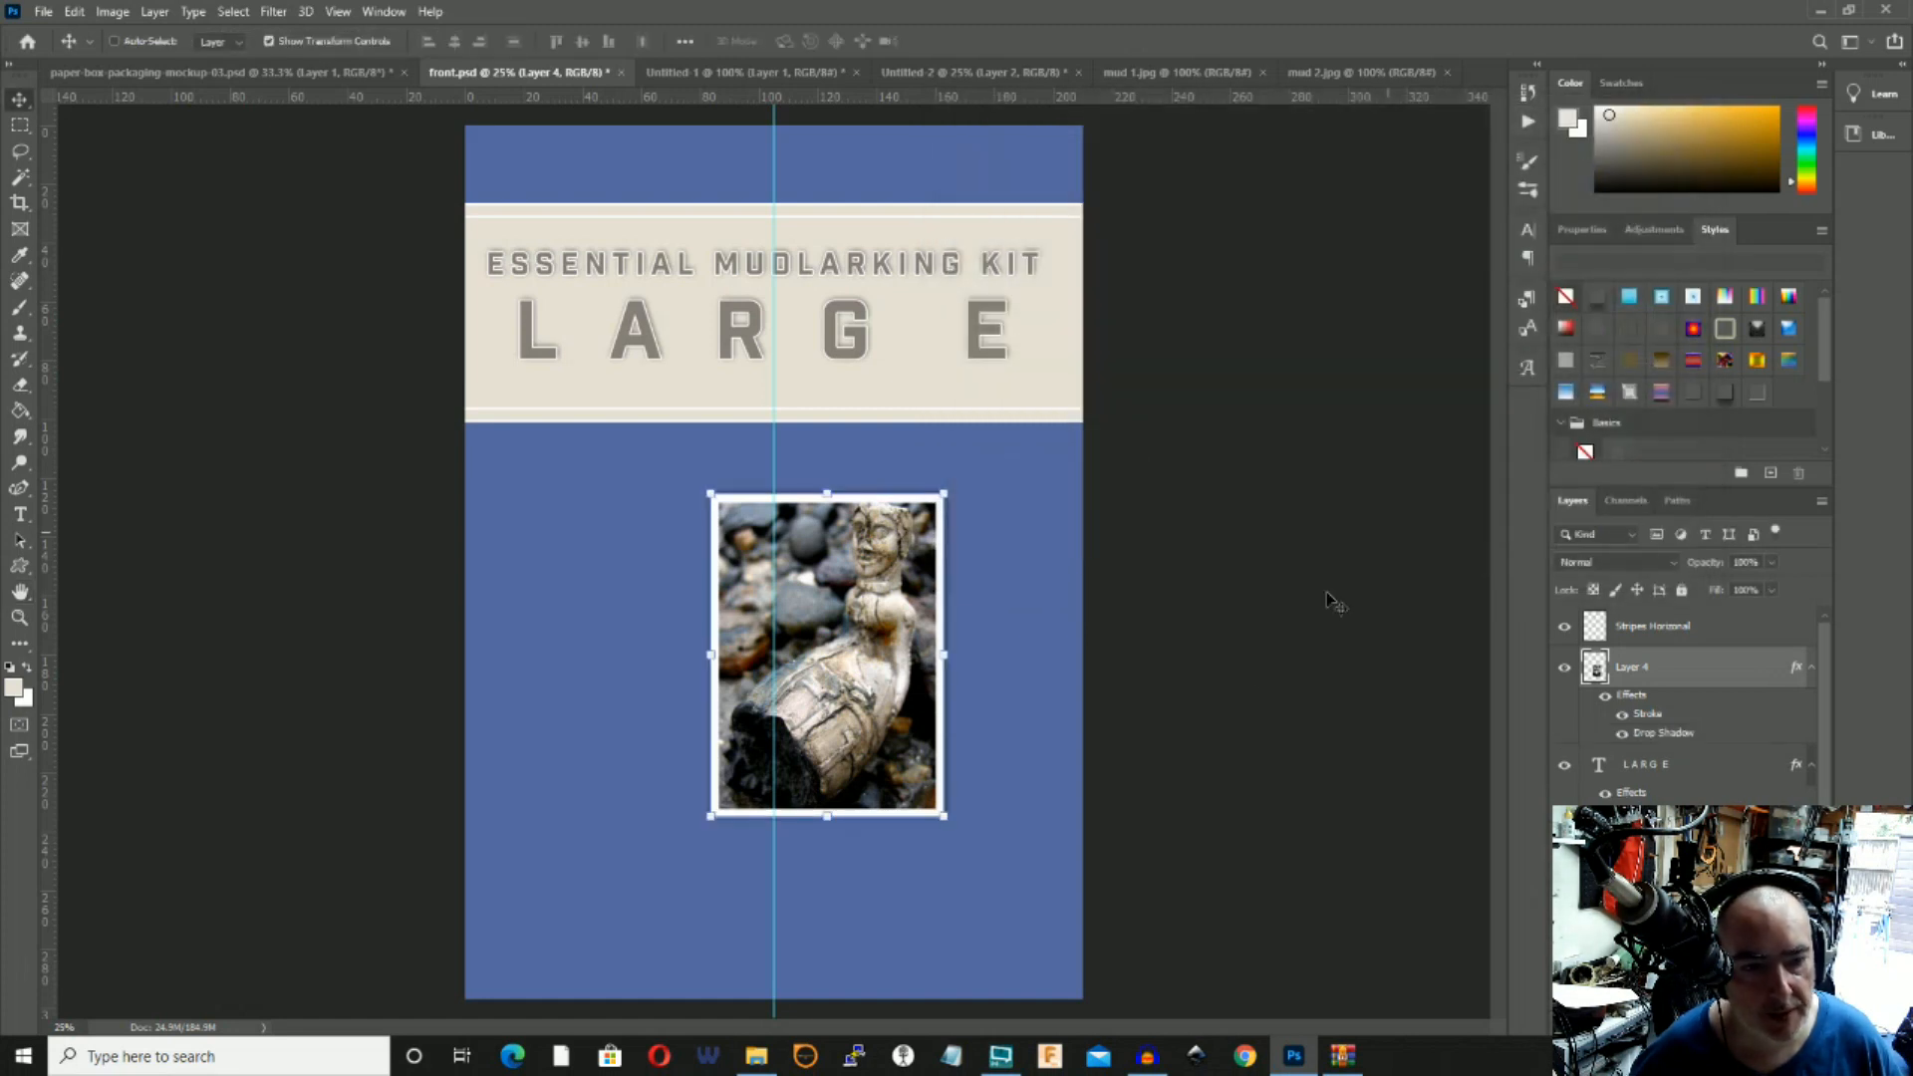
Rotate the framed figurine photo about 5° clockwise and move it to the left half of the blue area.
drag(952, 836, 937, 853)
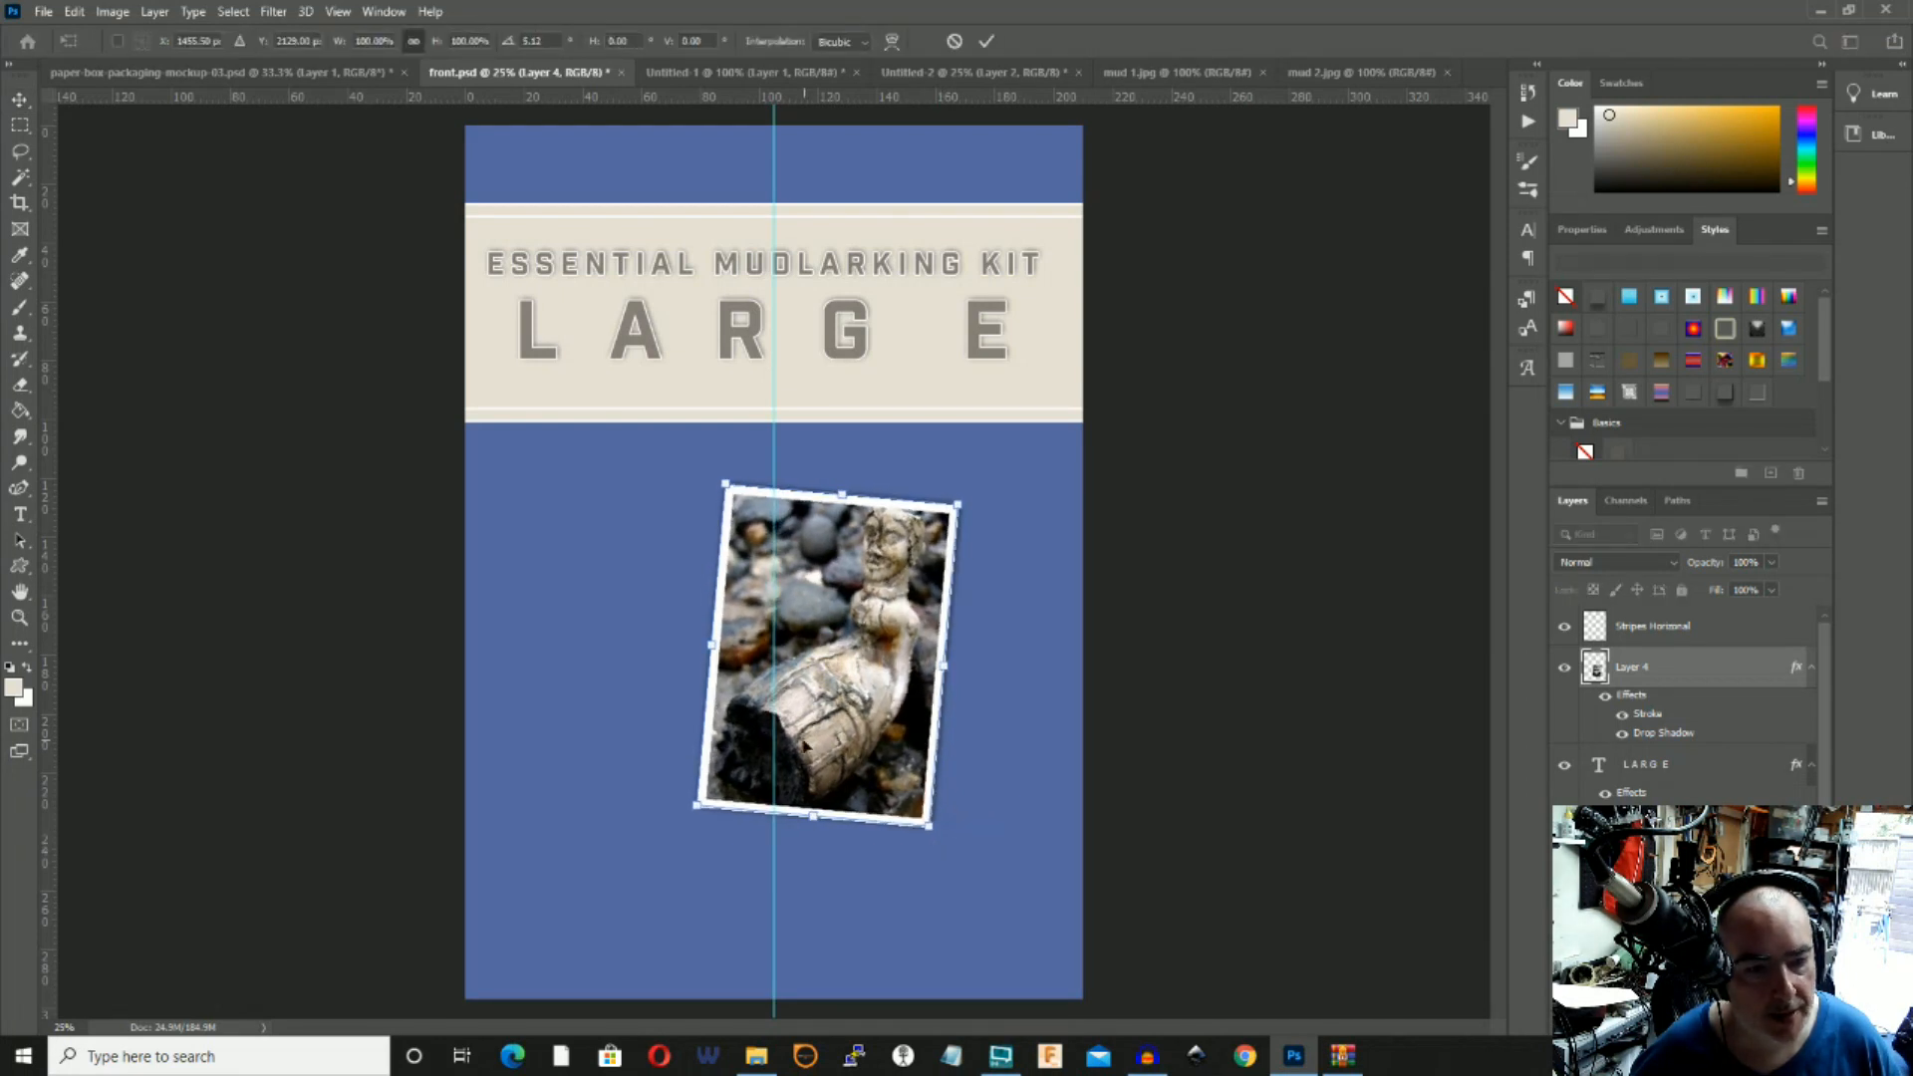
drag(782, 685, 599, 645)
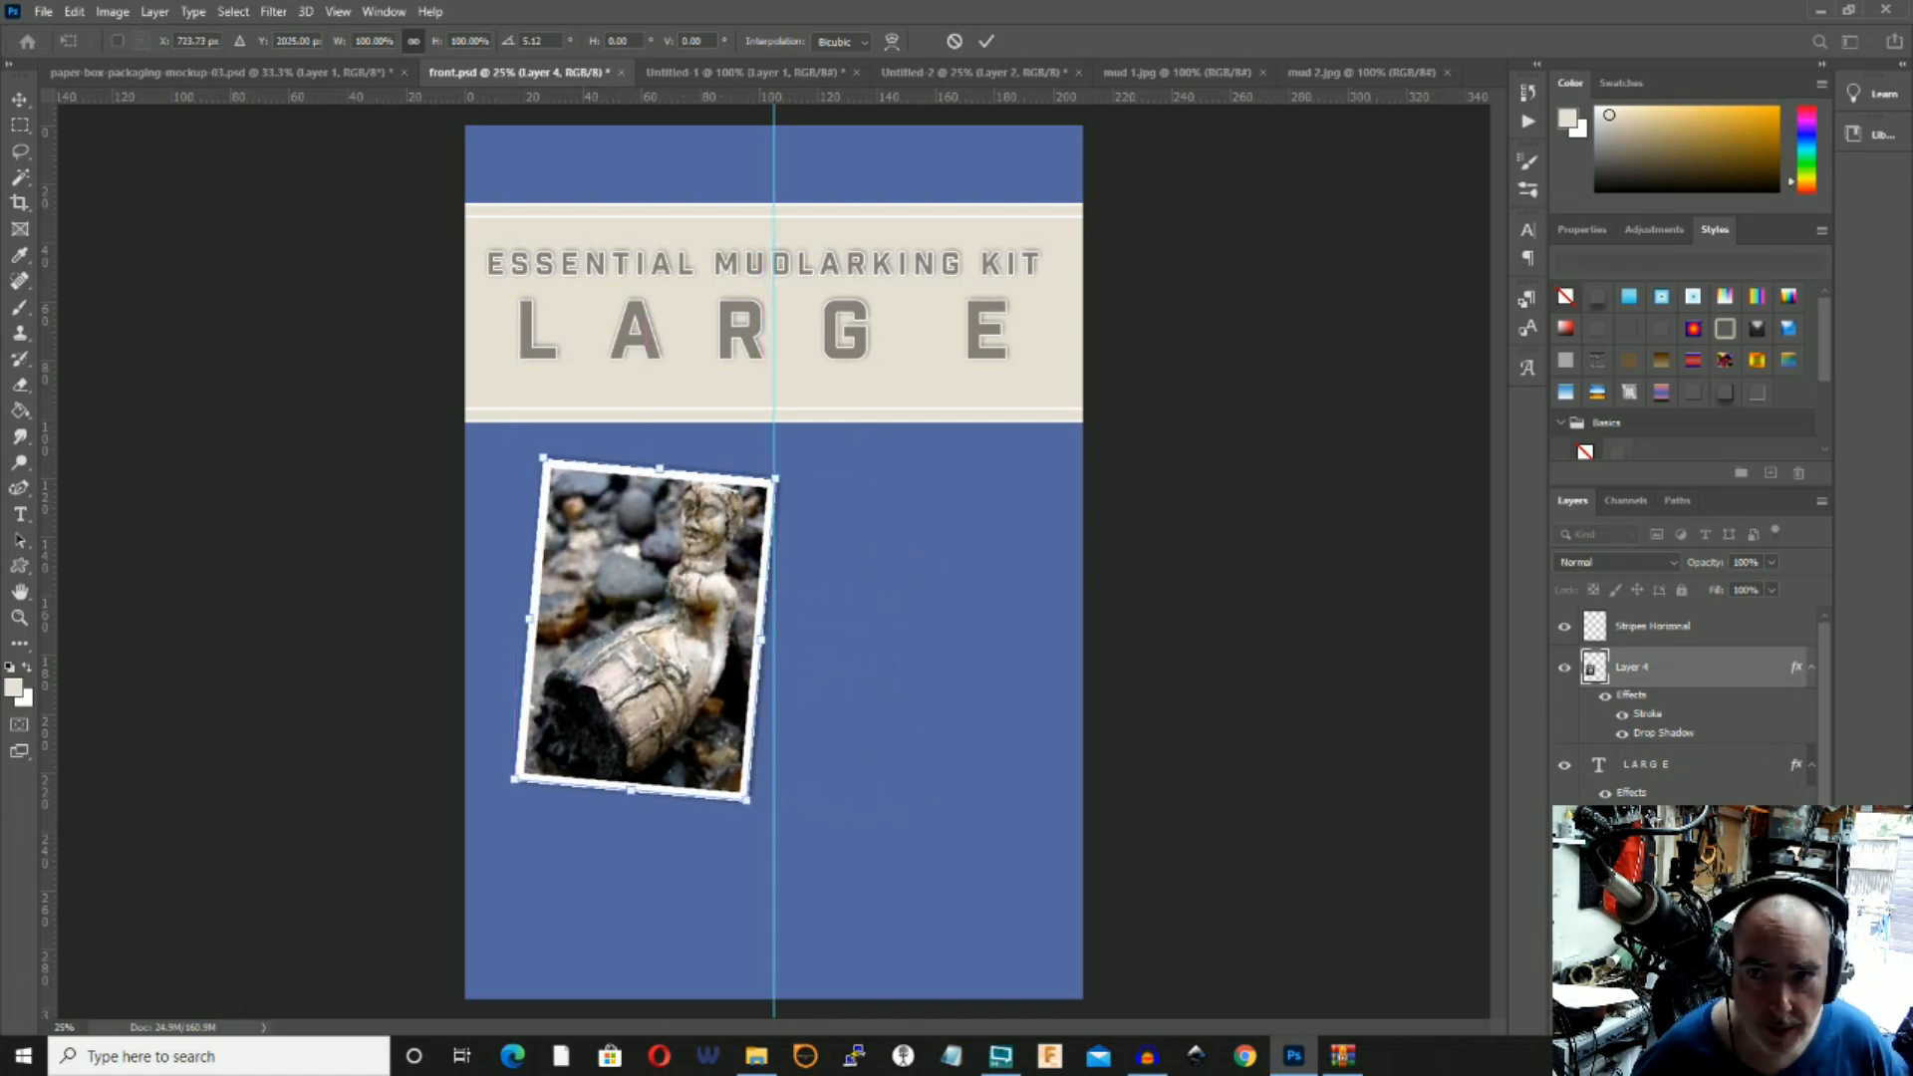
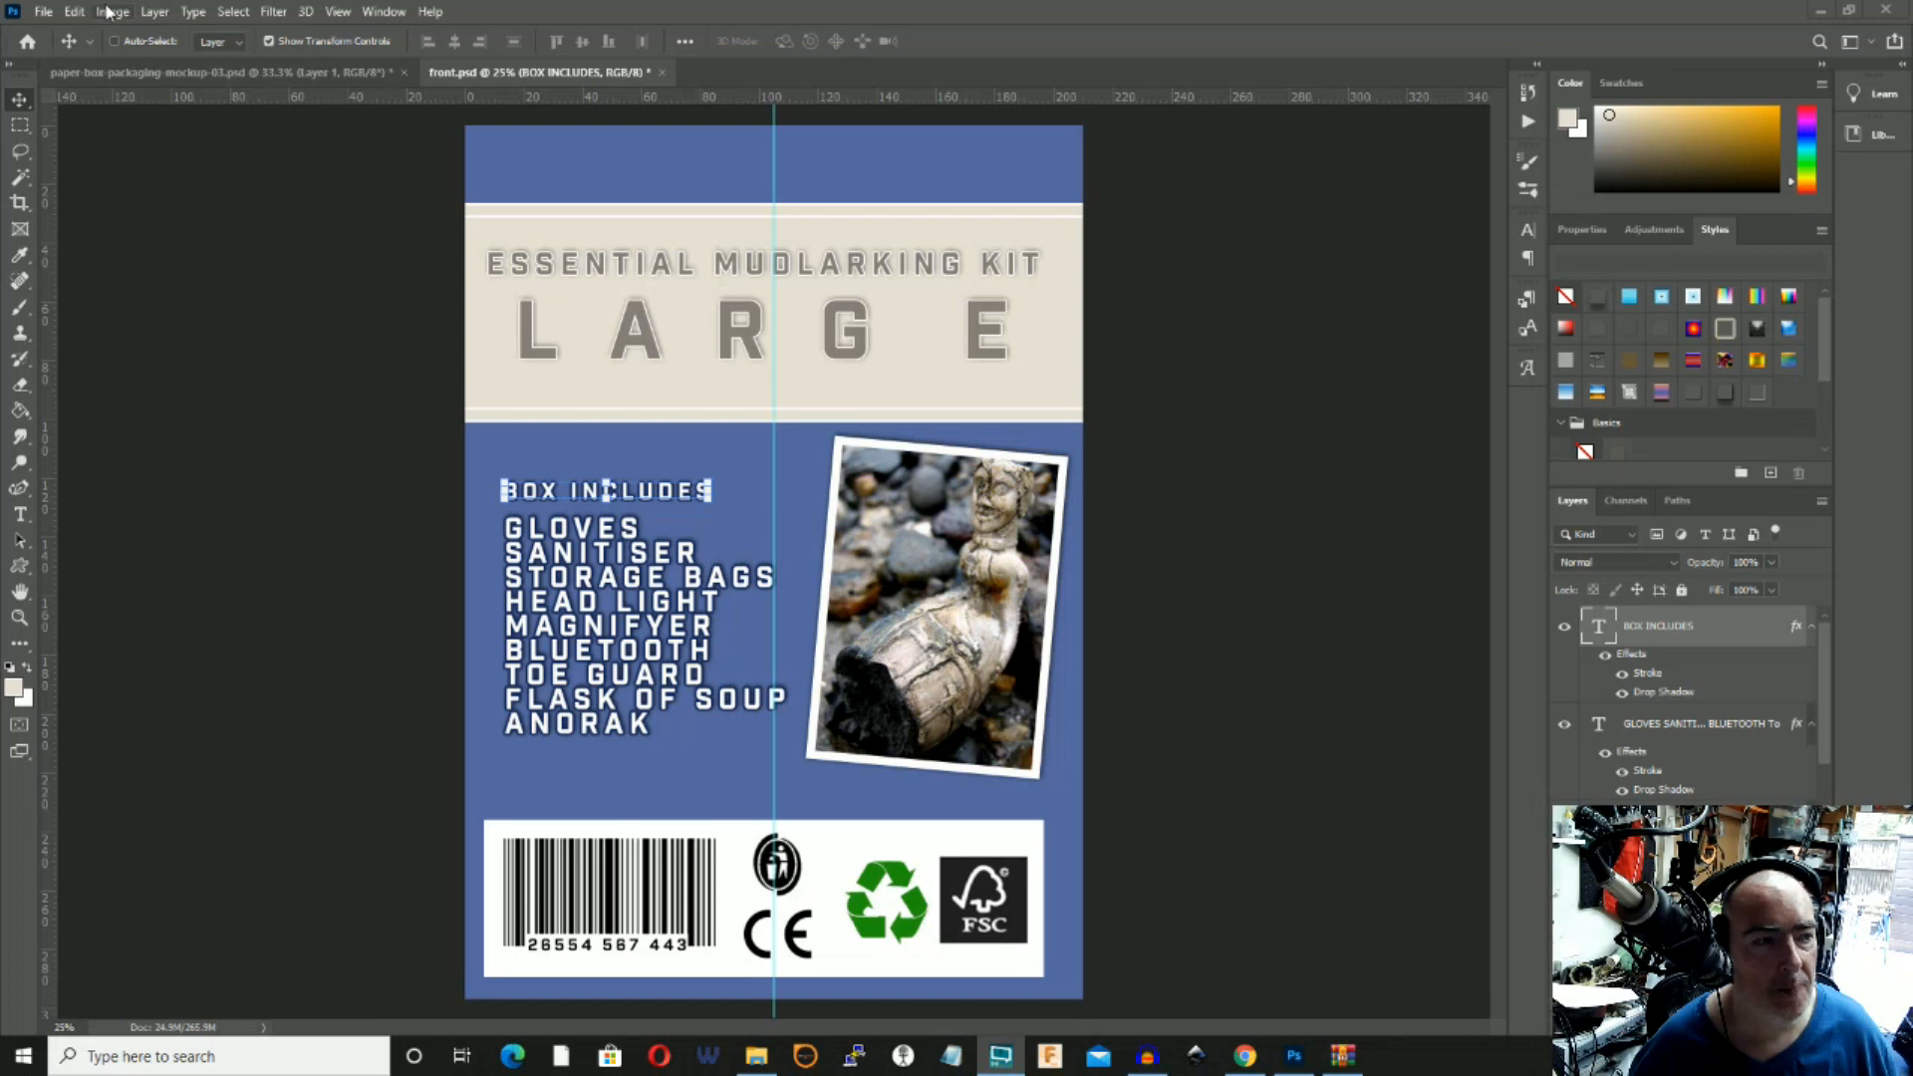
Flatten the finished side panel artwork in front.psd into a single background layer.
click(155, 11)
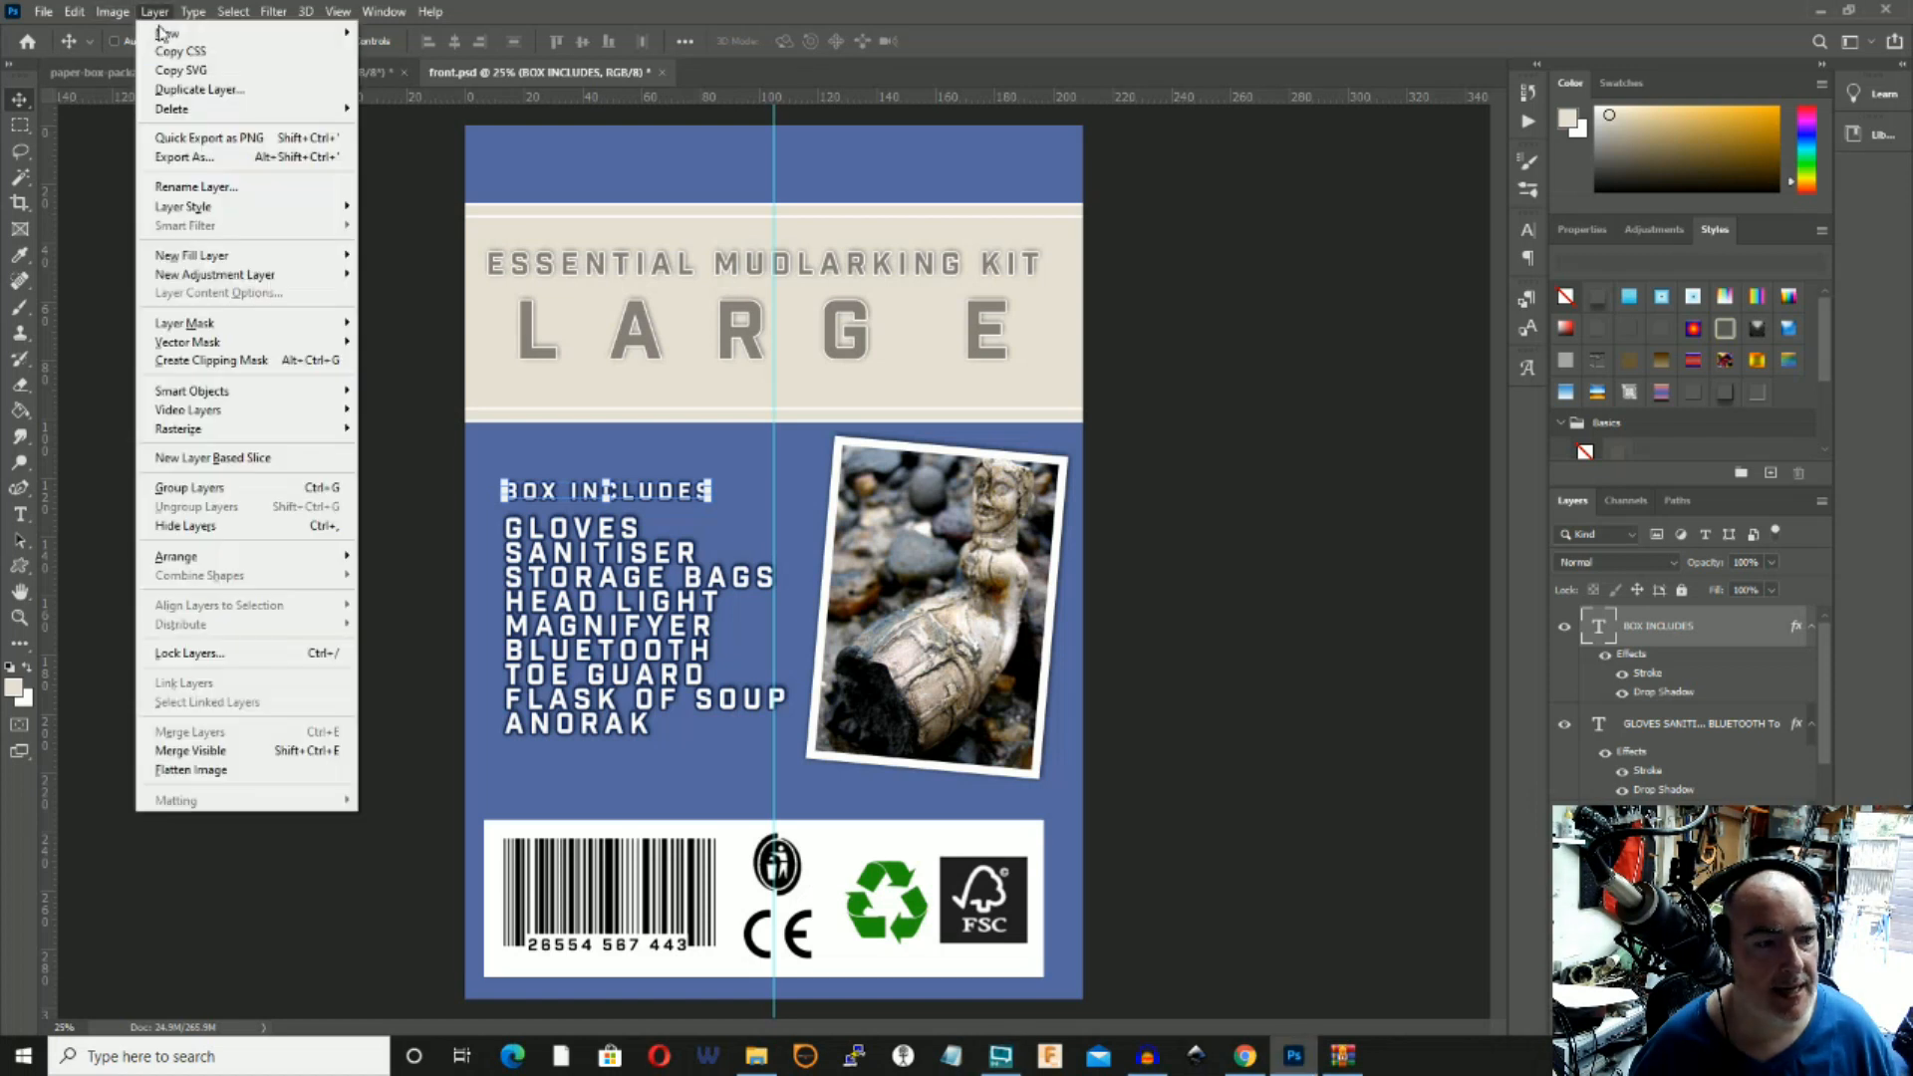
click(200, 772)
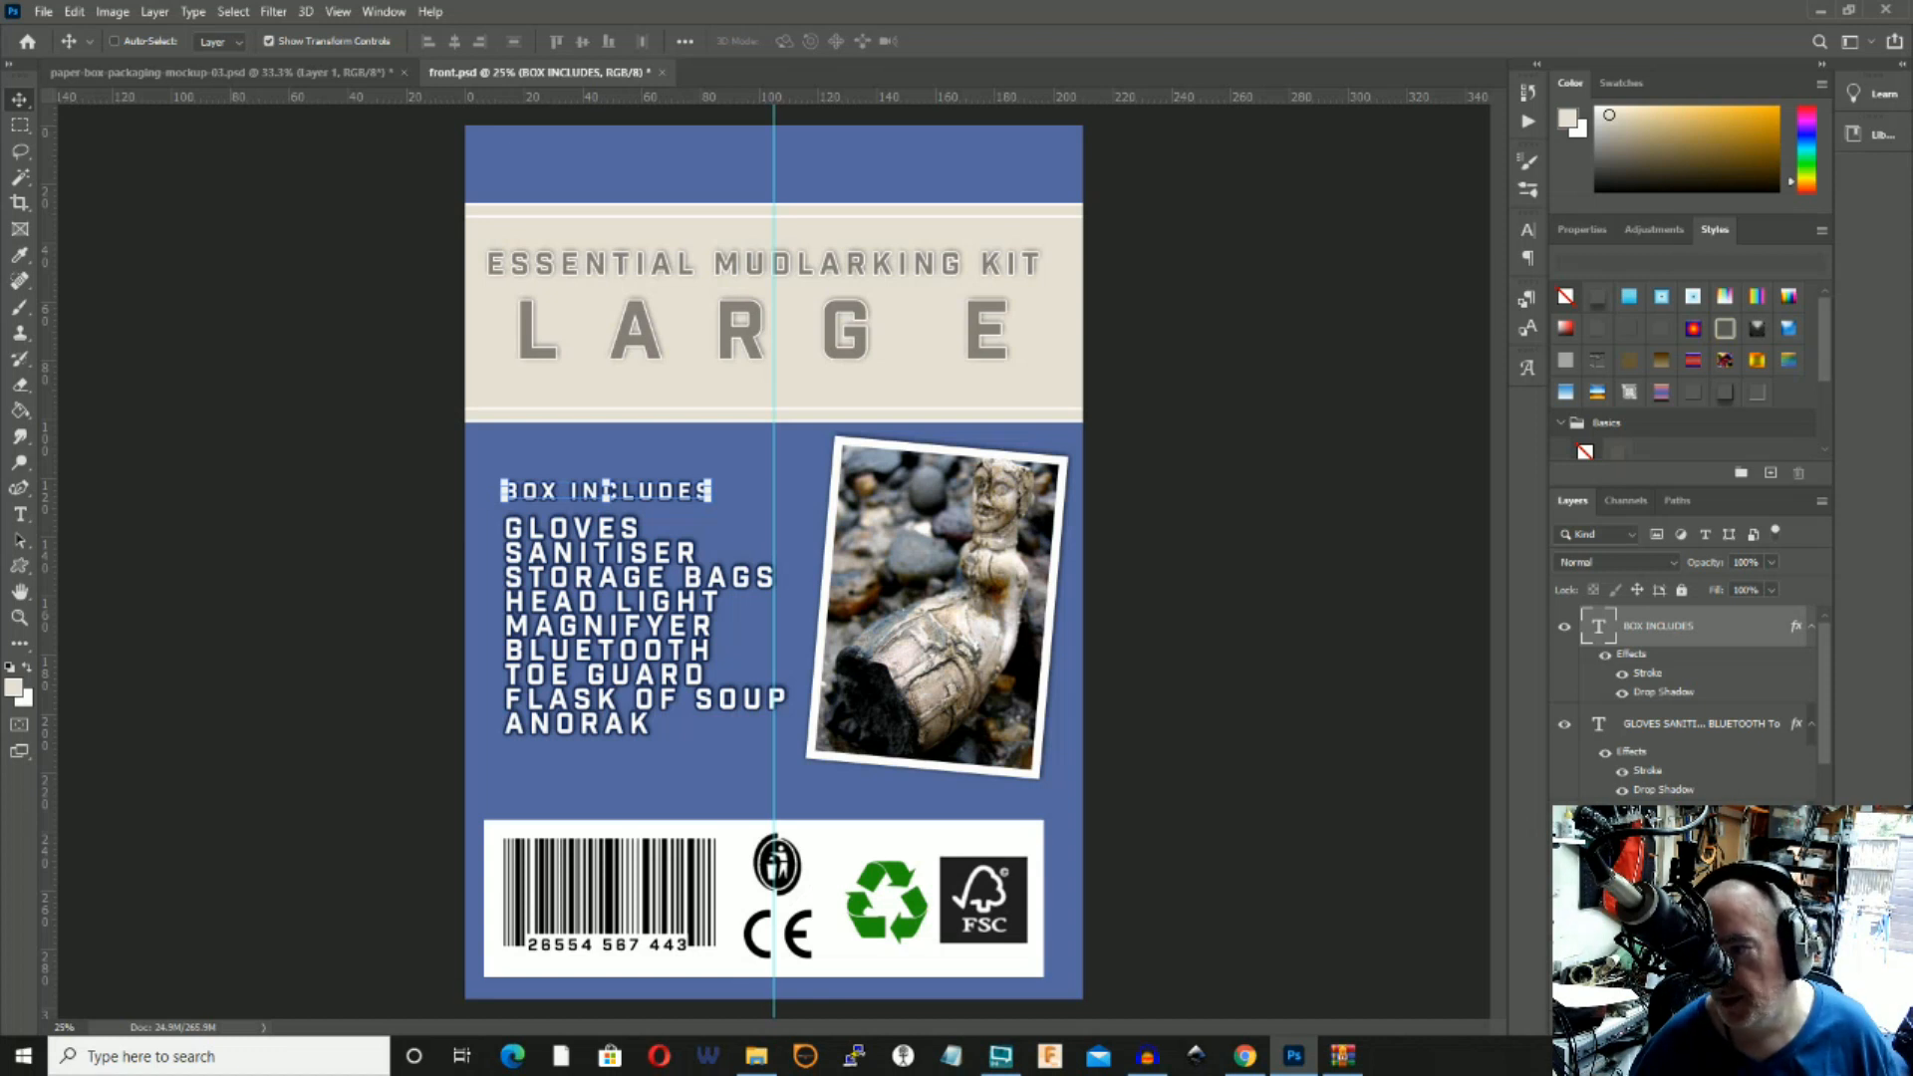
key(ctrl+shift+e)
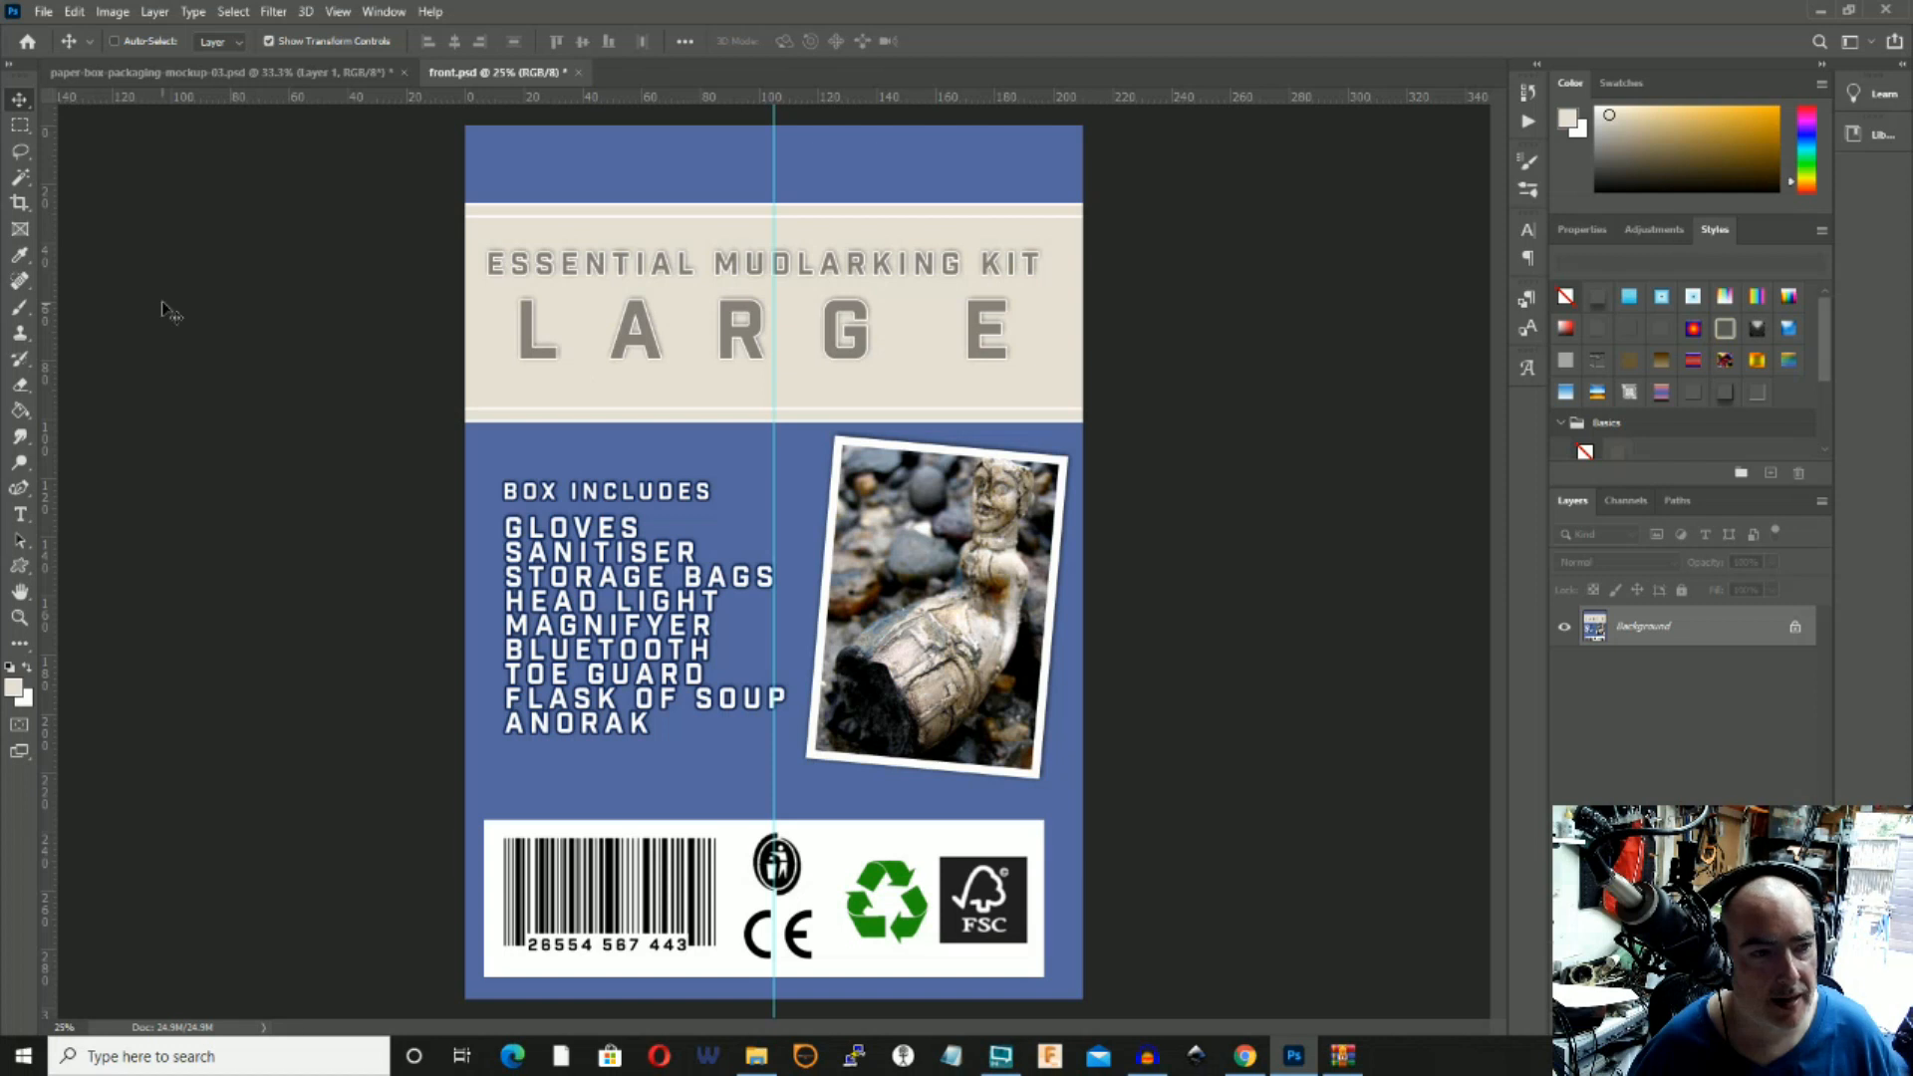
Copy the entire flattened side panel and paste it as a new layer into paper-box-packaging-mockup-03.psd.
click(18, 125)
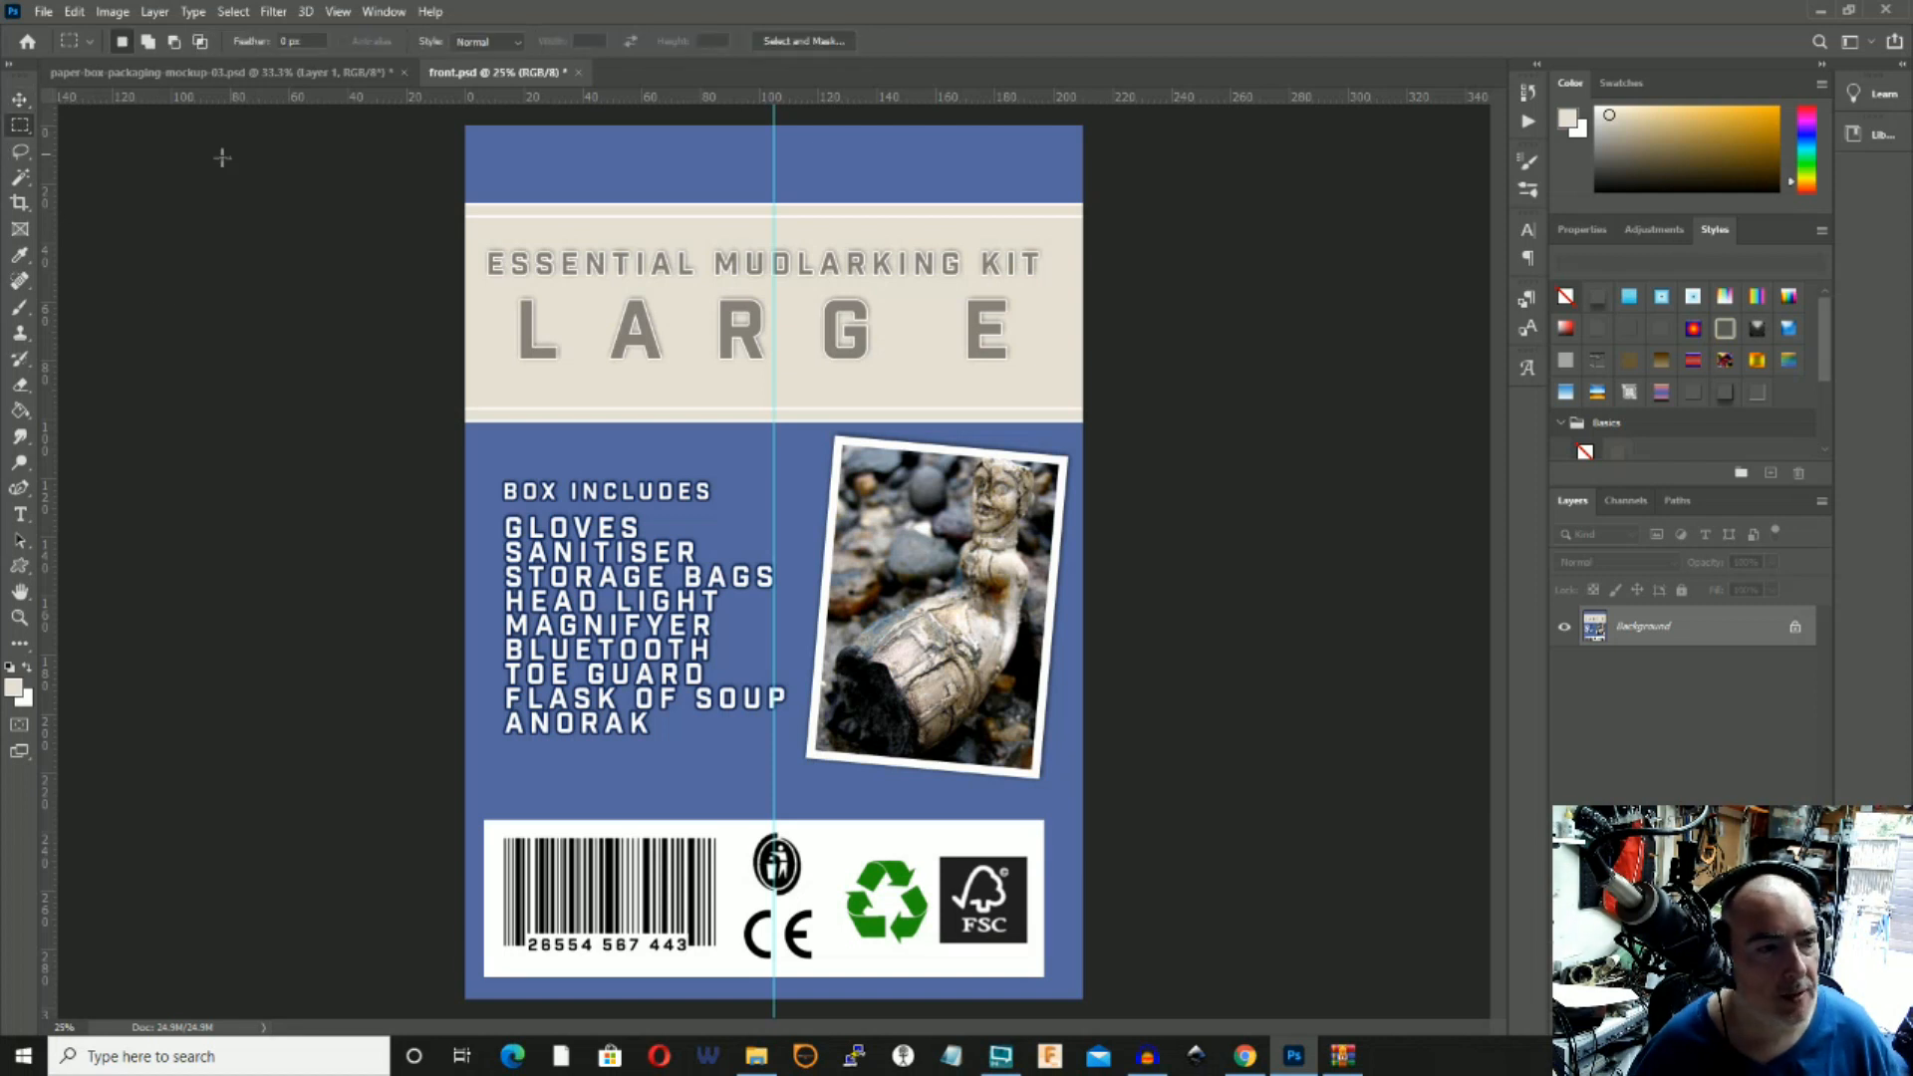
drag(461, 120, 1305, 996)
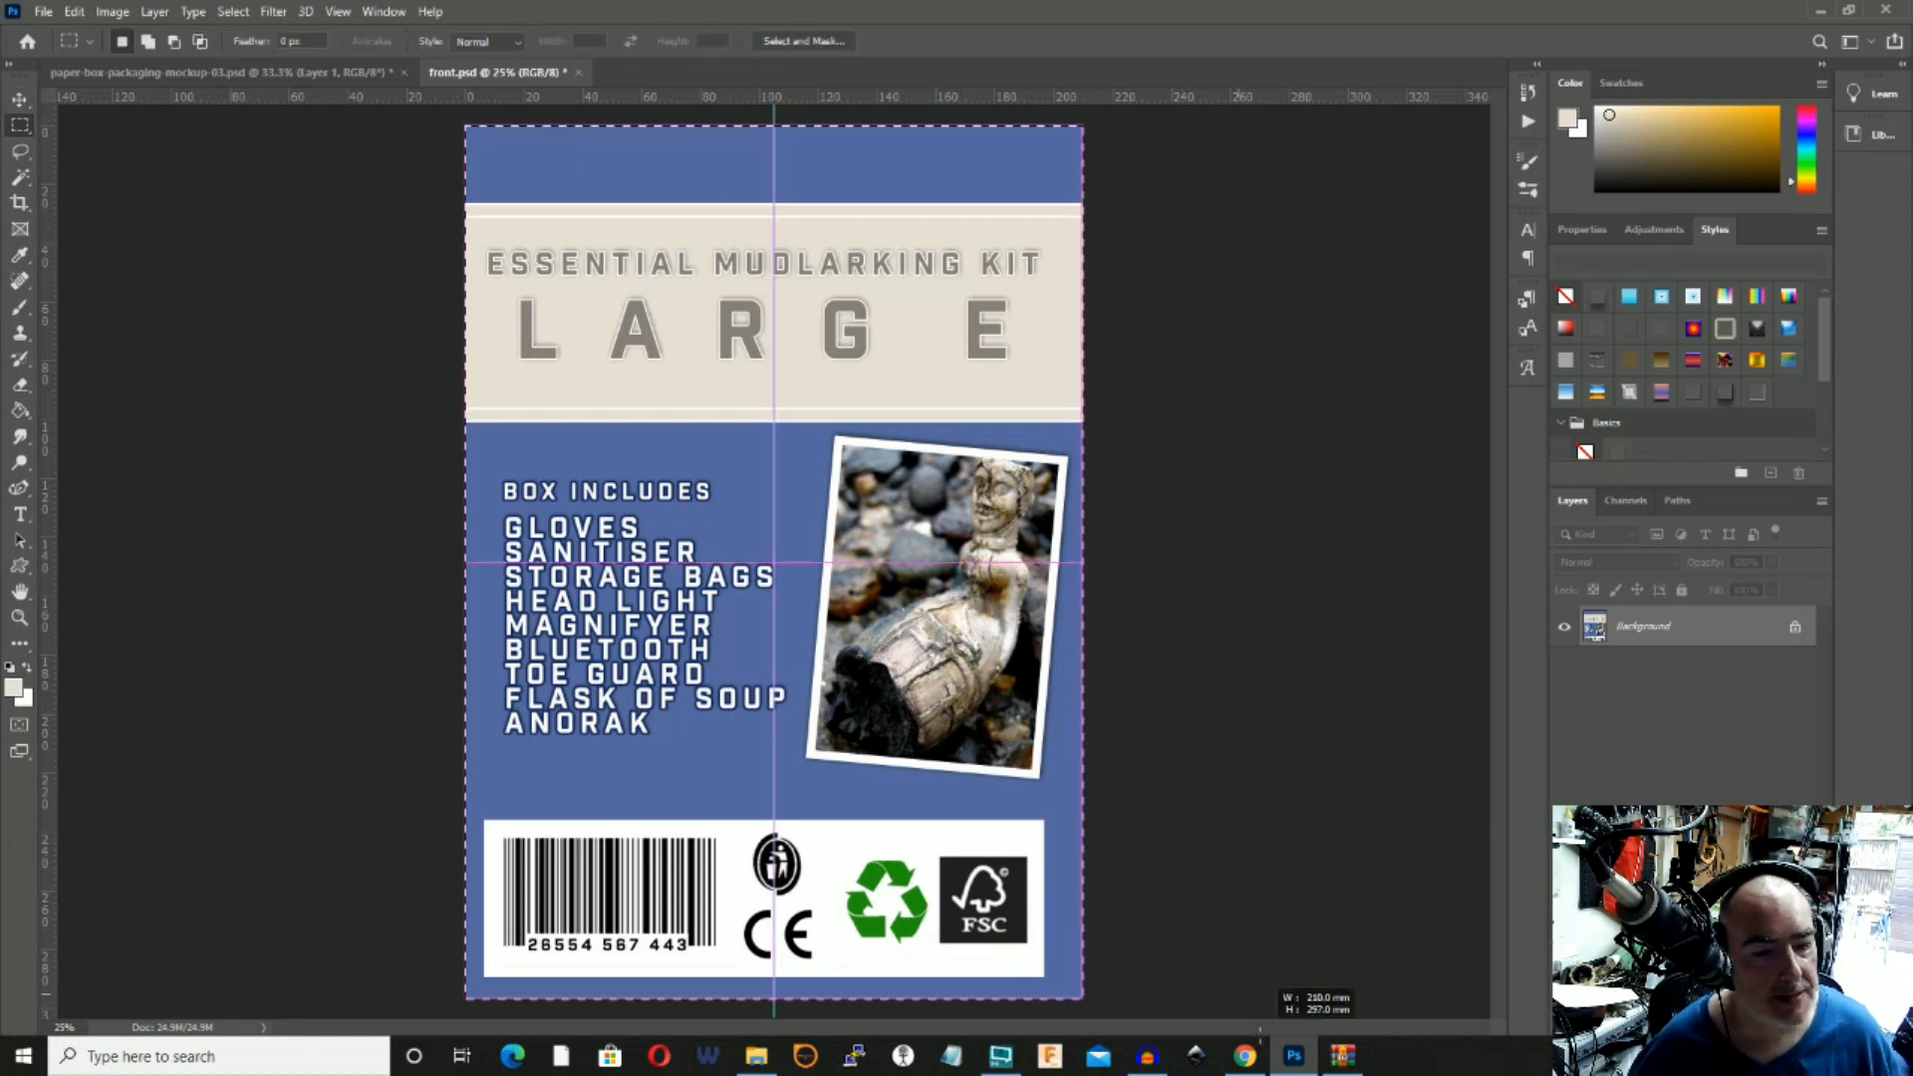
click(73, 11)
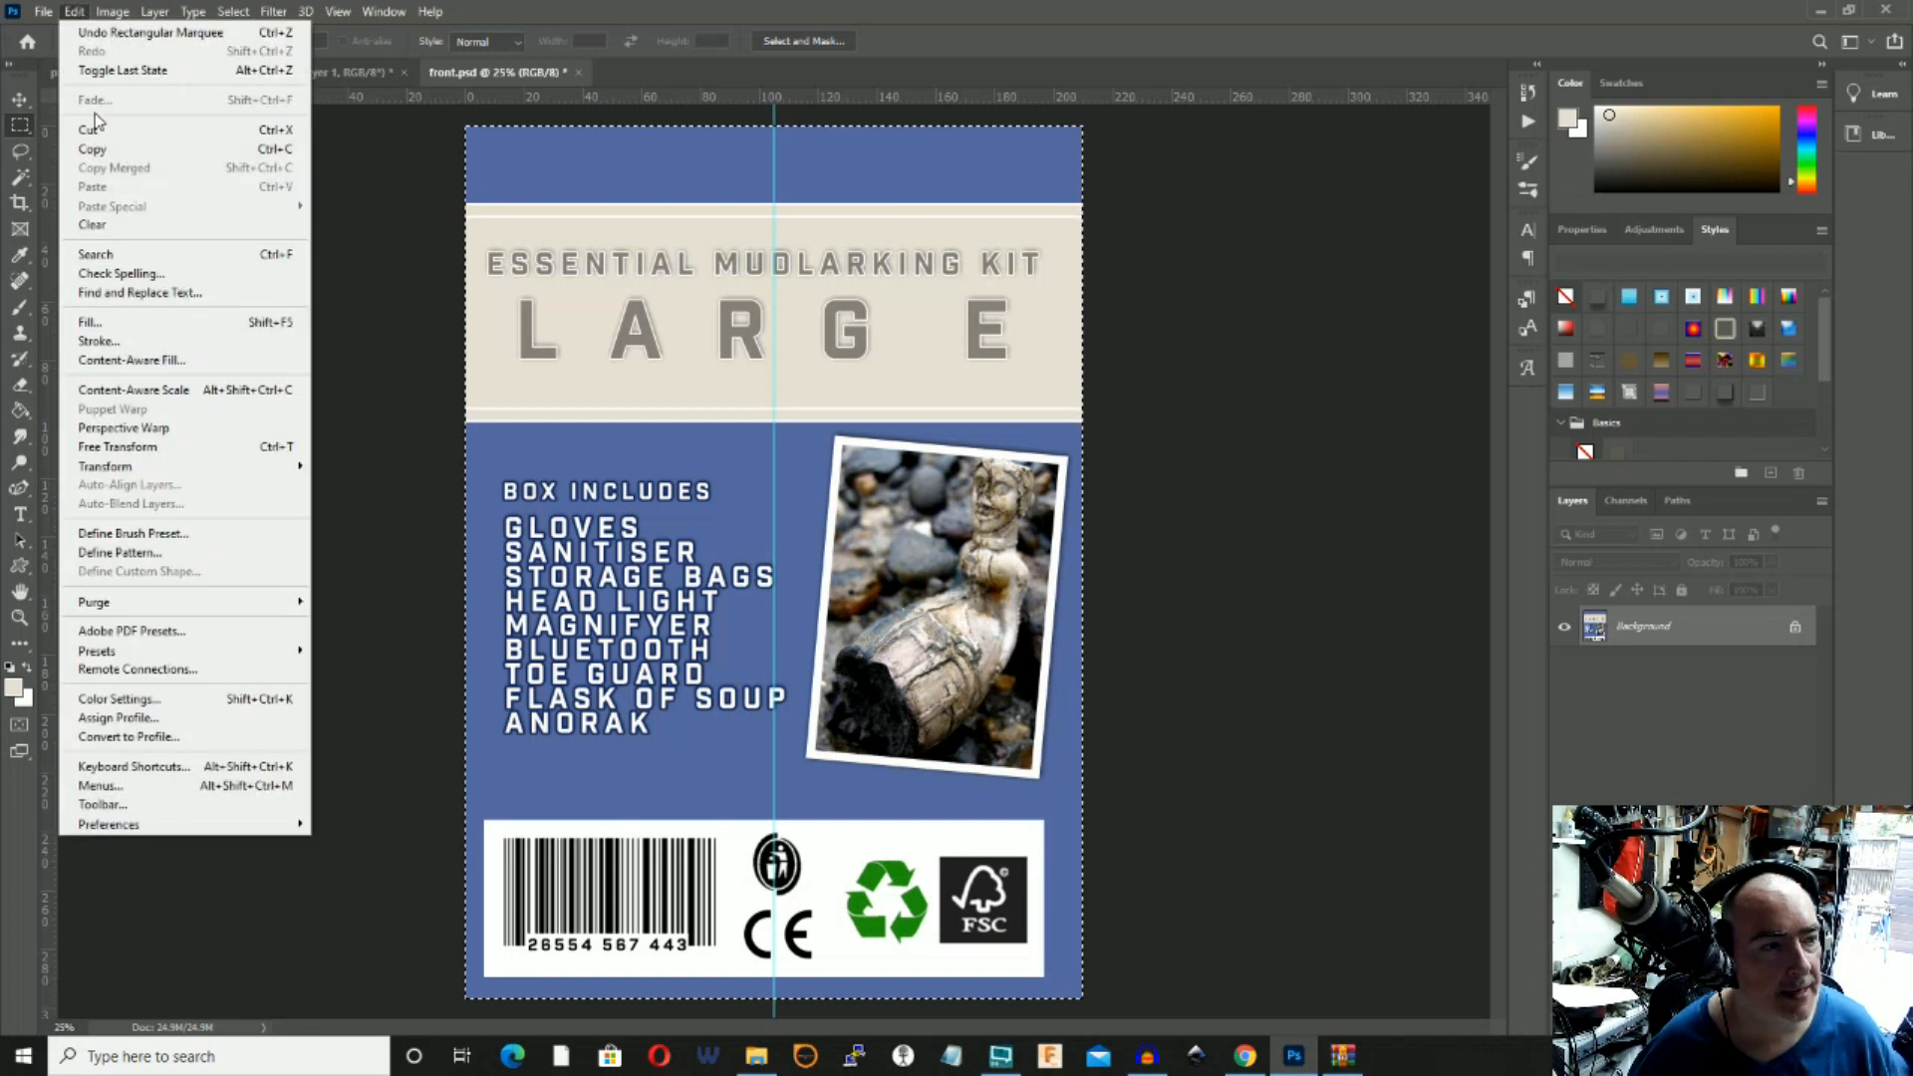
click(135, 149)
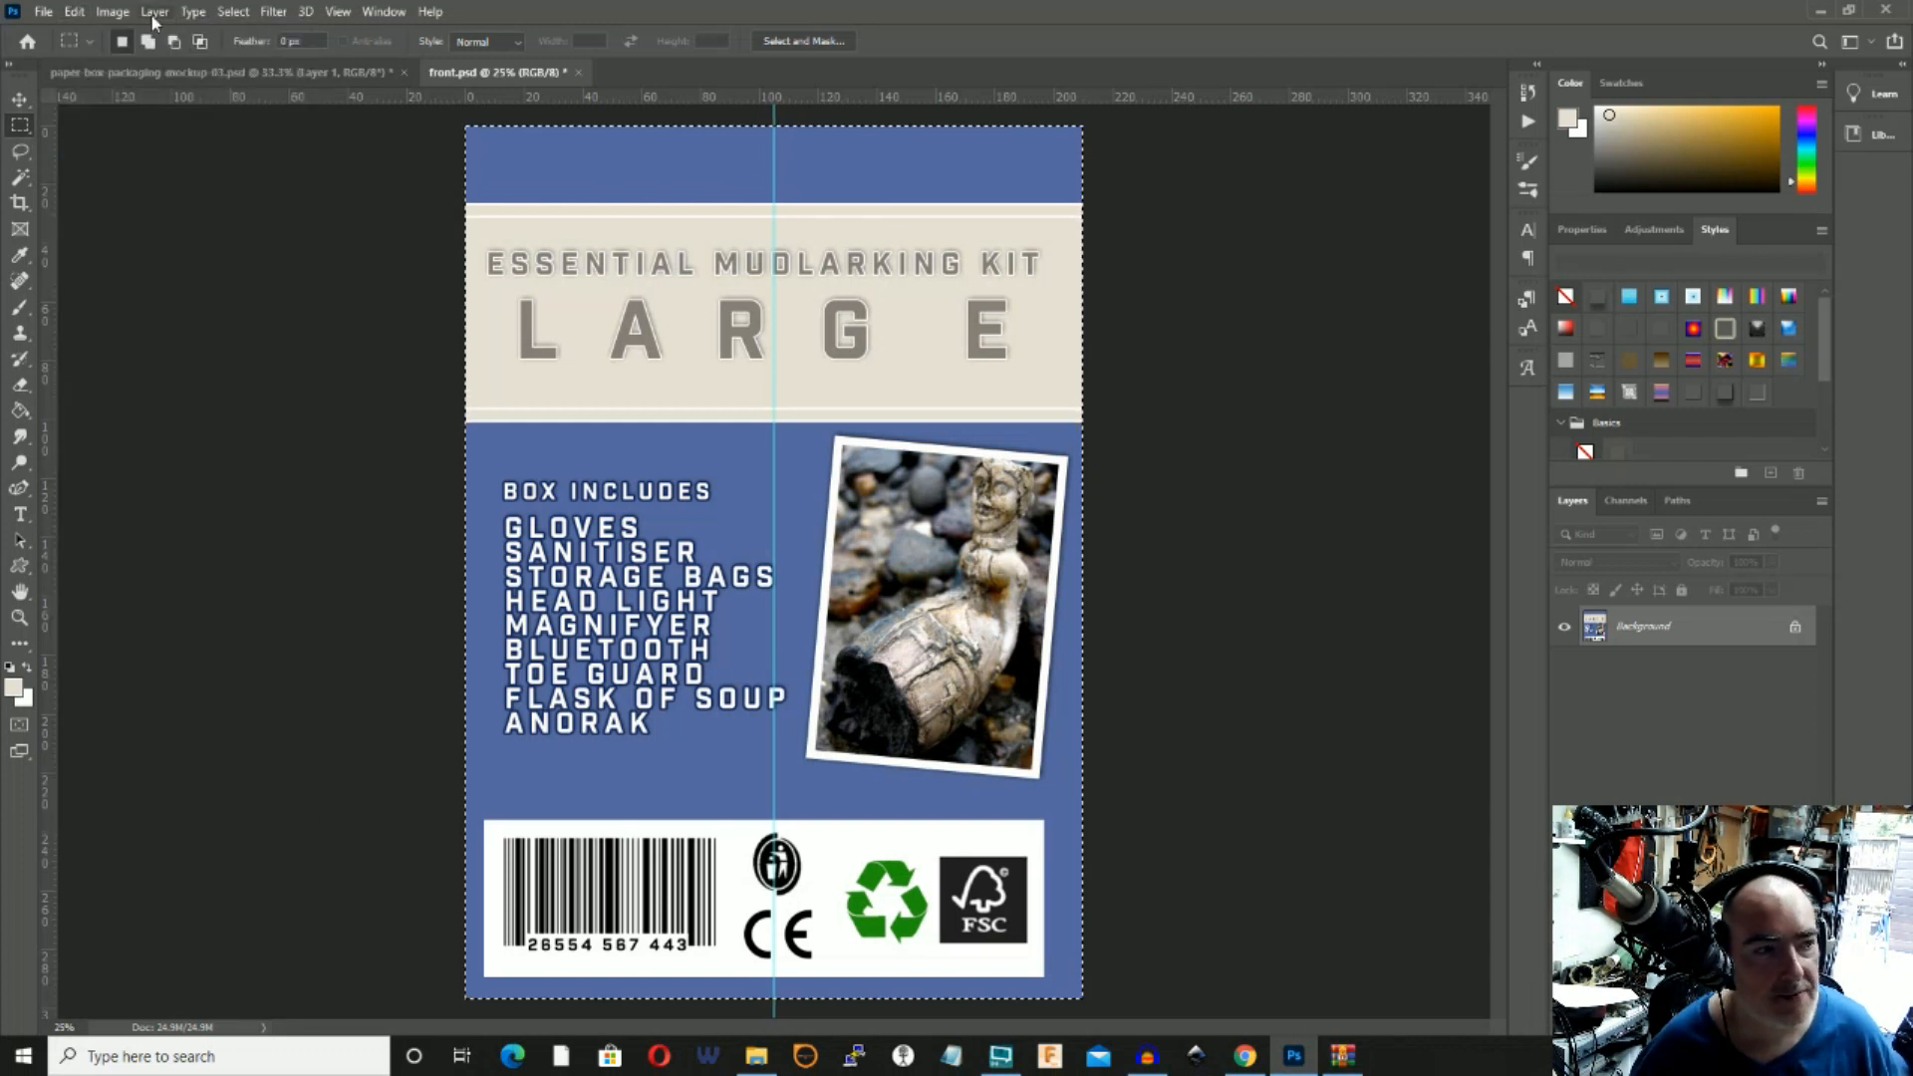
click(300, 72)
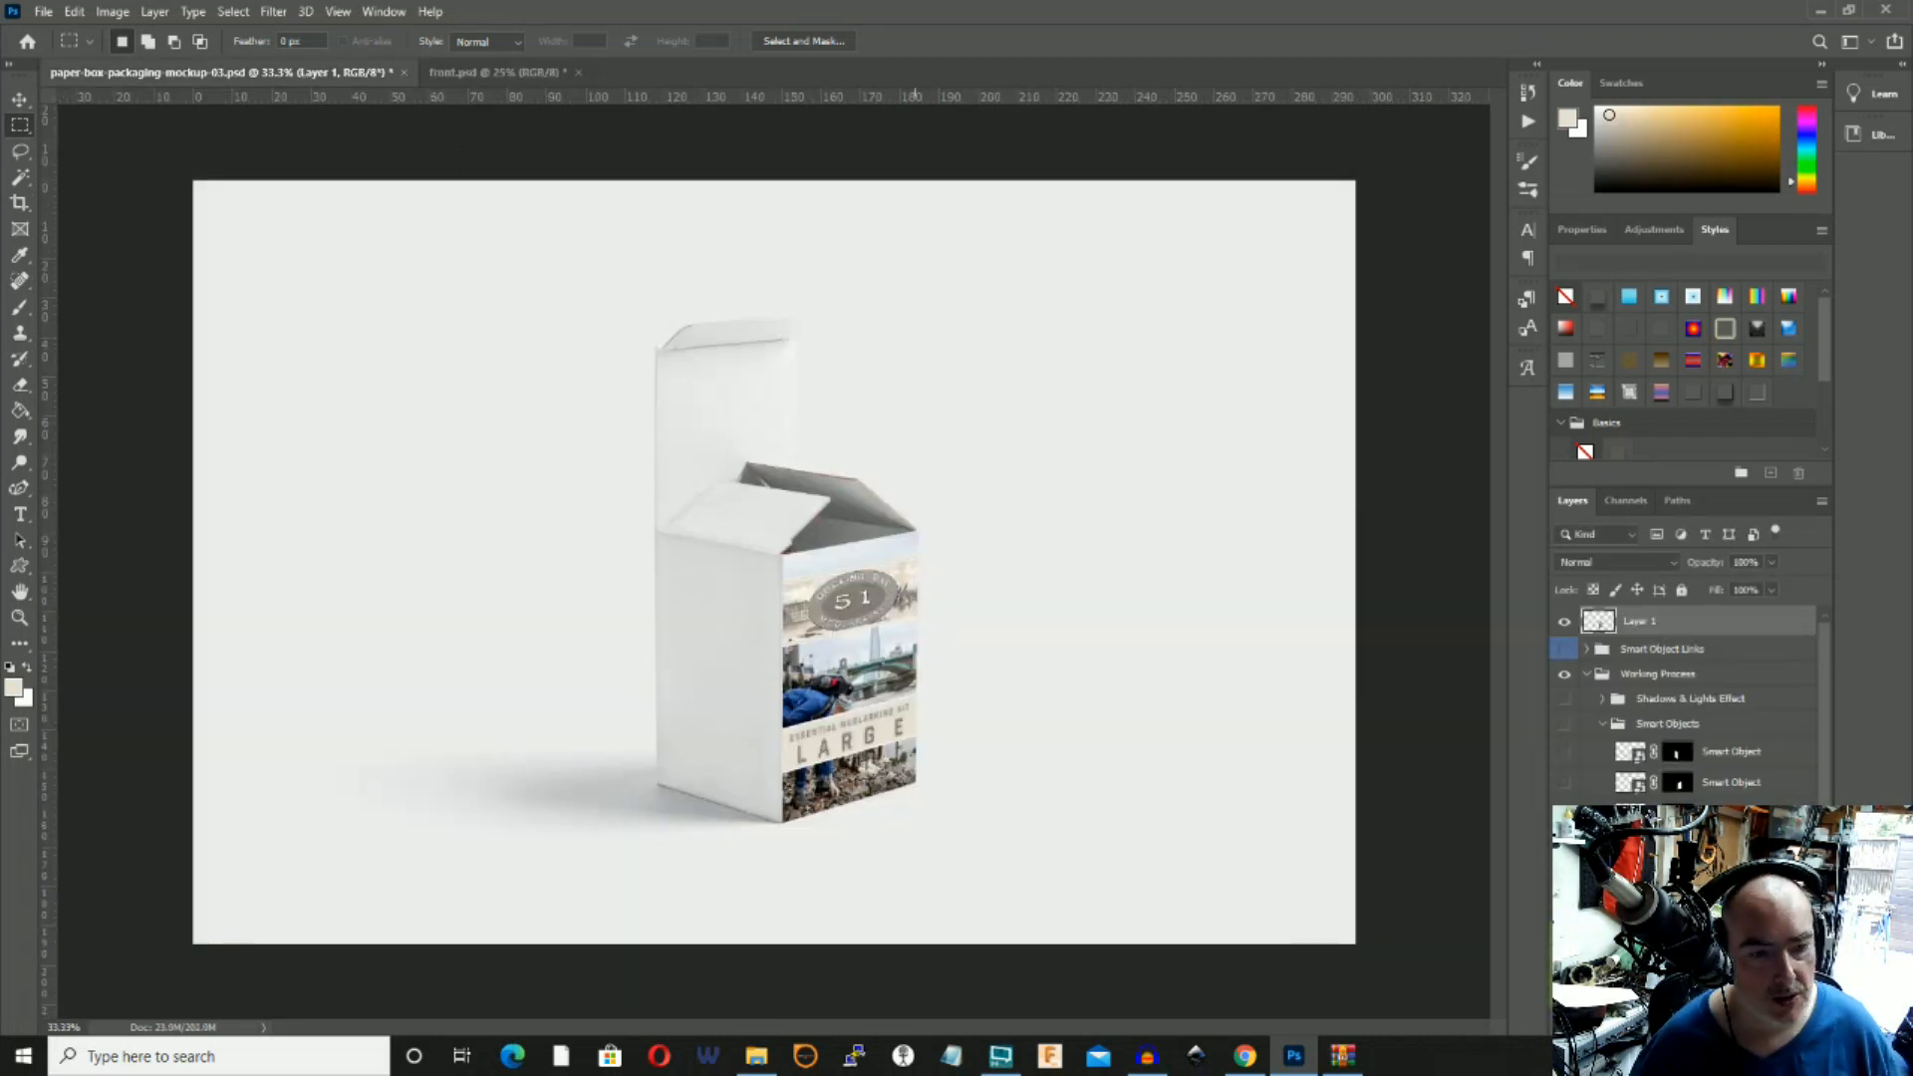
click(74, 11)
click(100, 184)
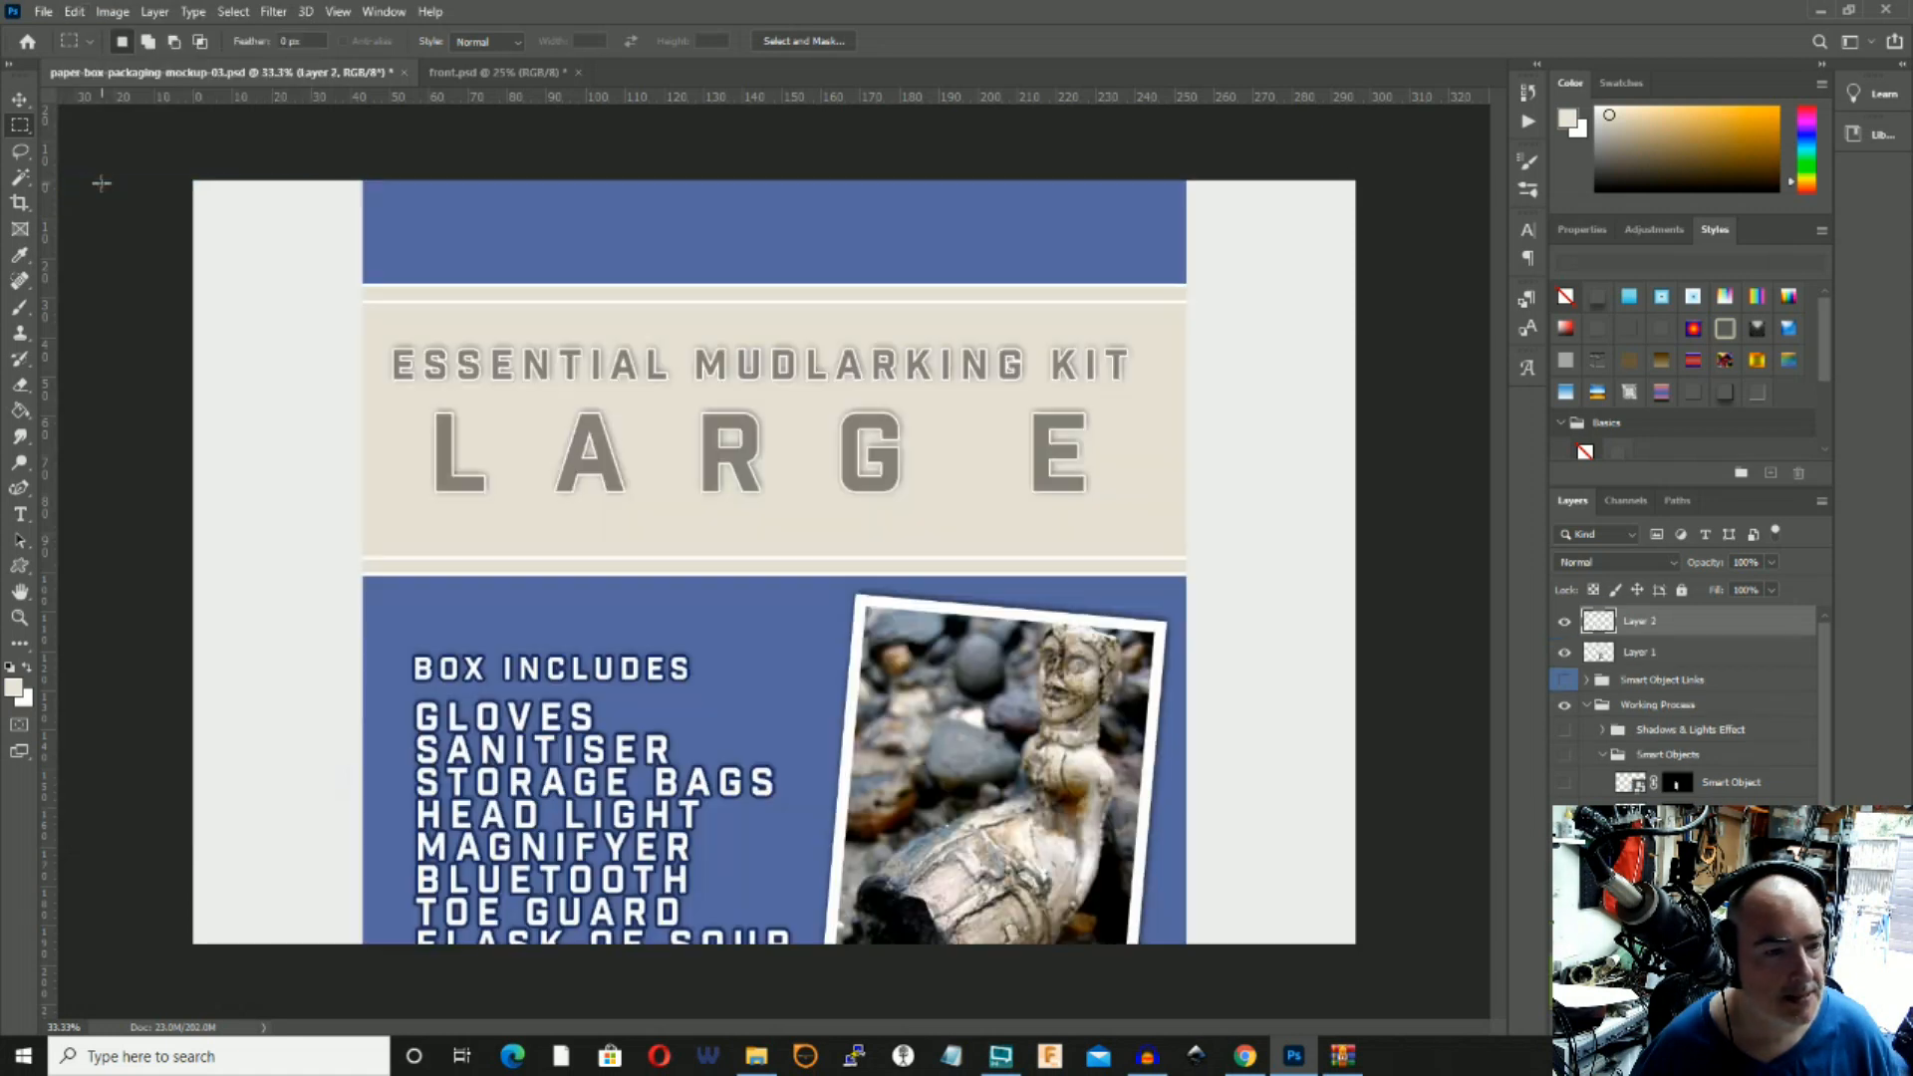
Scale the pasted side panel artwork to about 33% and move it over the box's blank left face.
click(19, 98)
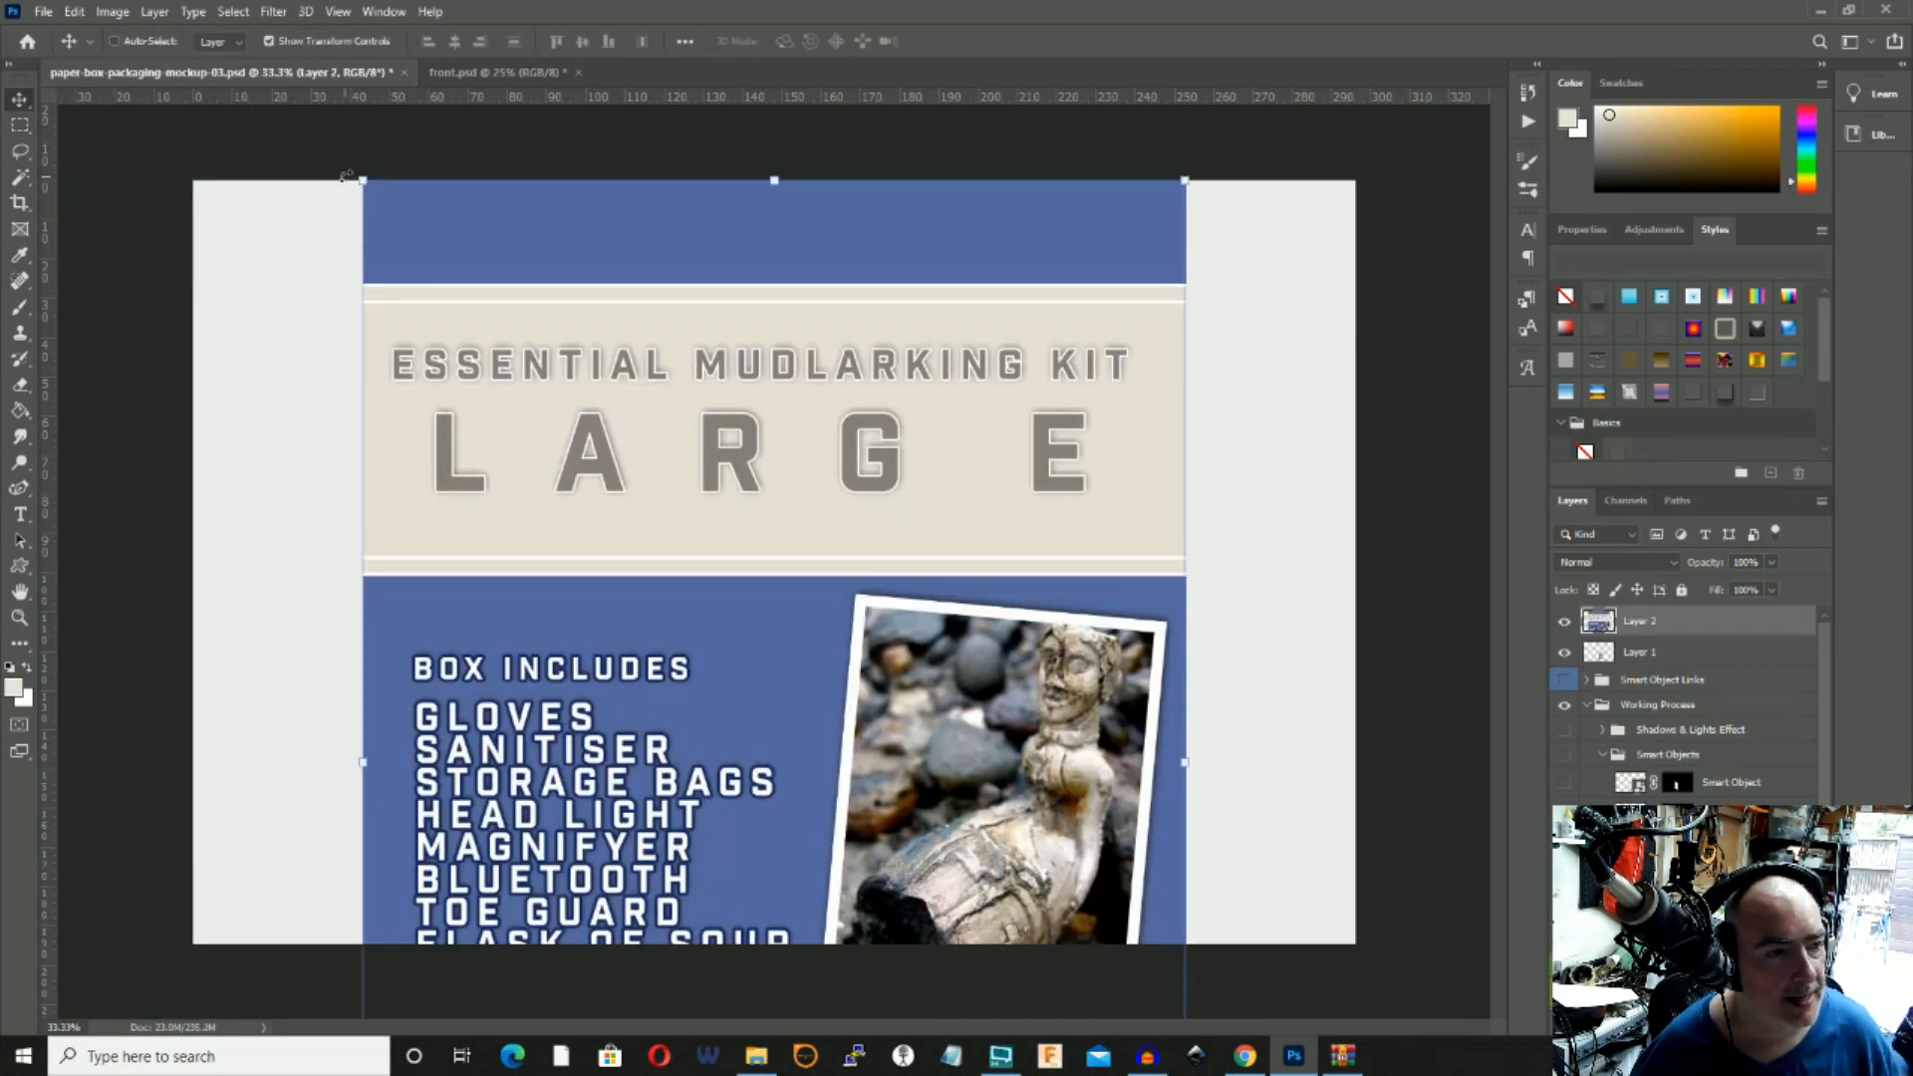
drag(361, 180, 1020, 517)
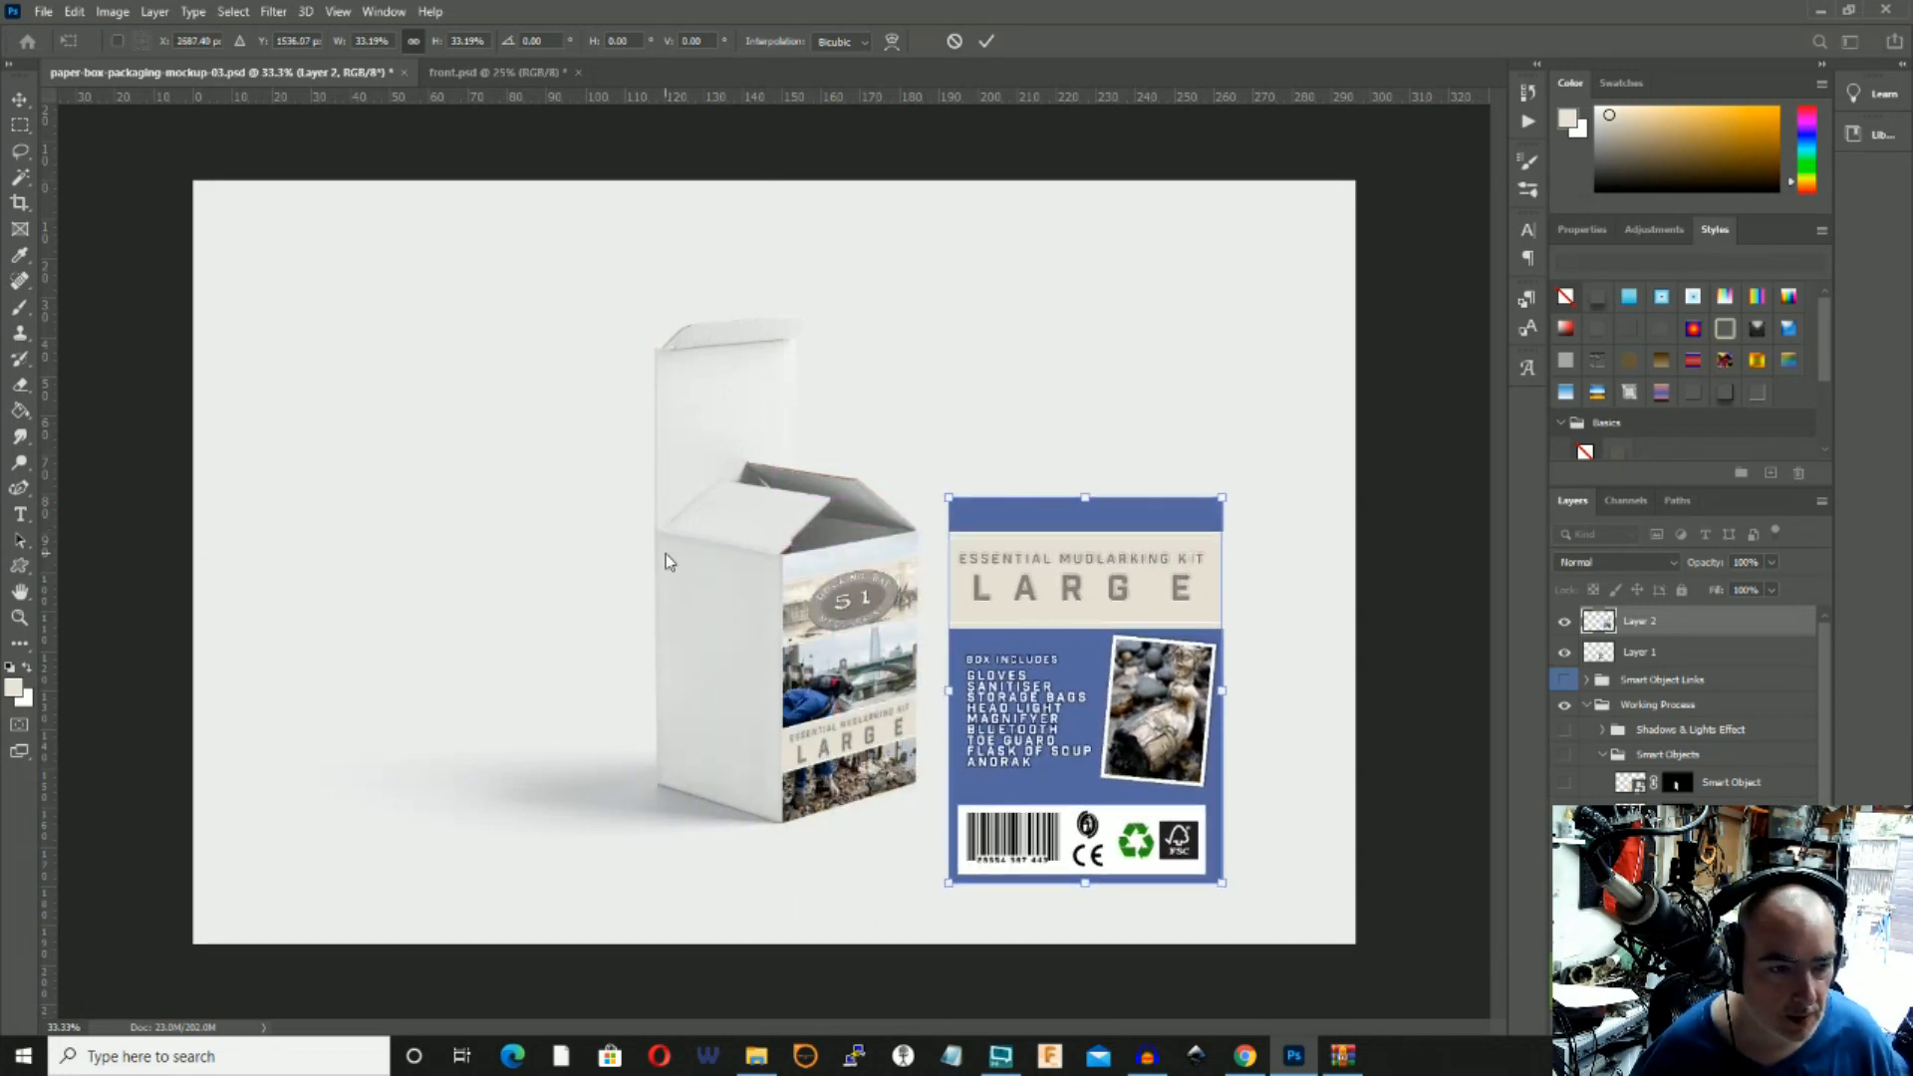
drag(1029, 524, 722, 553)
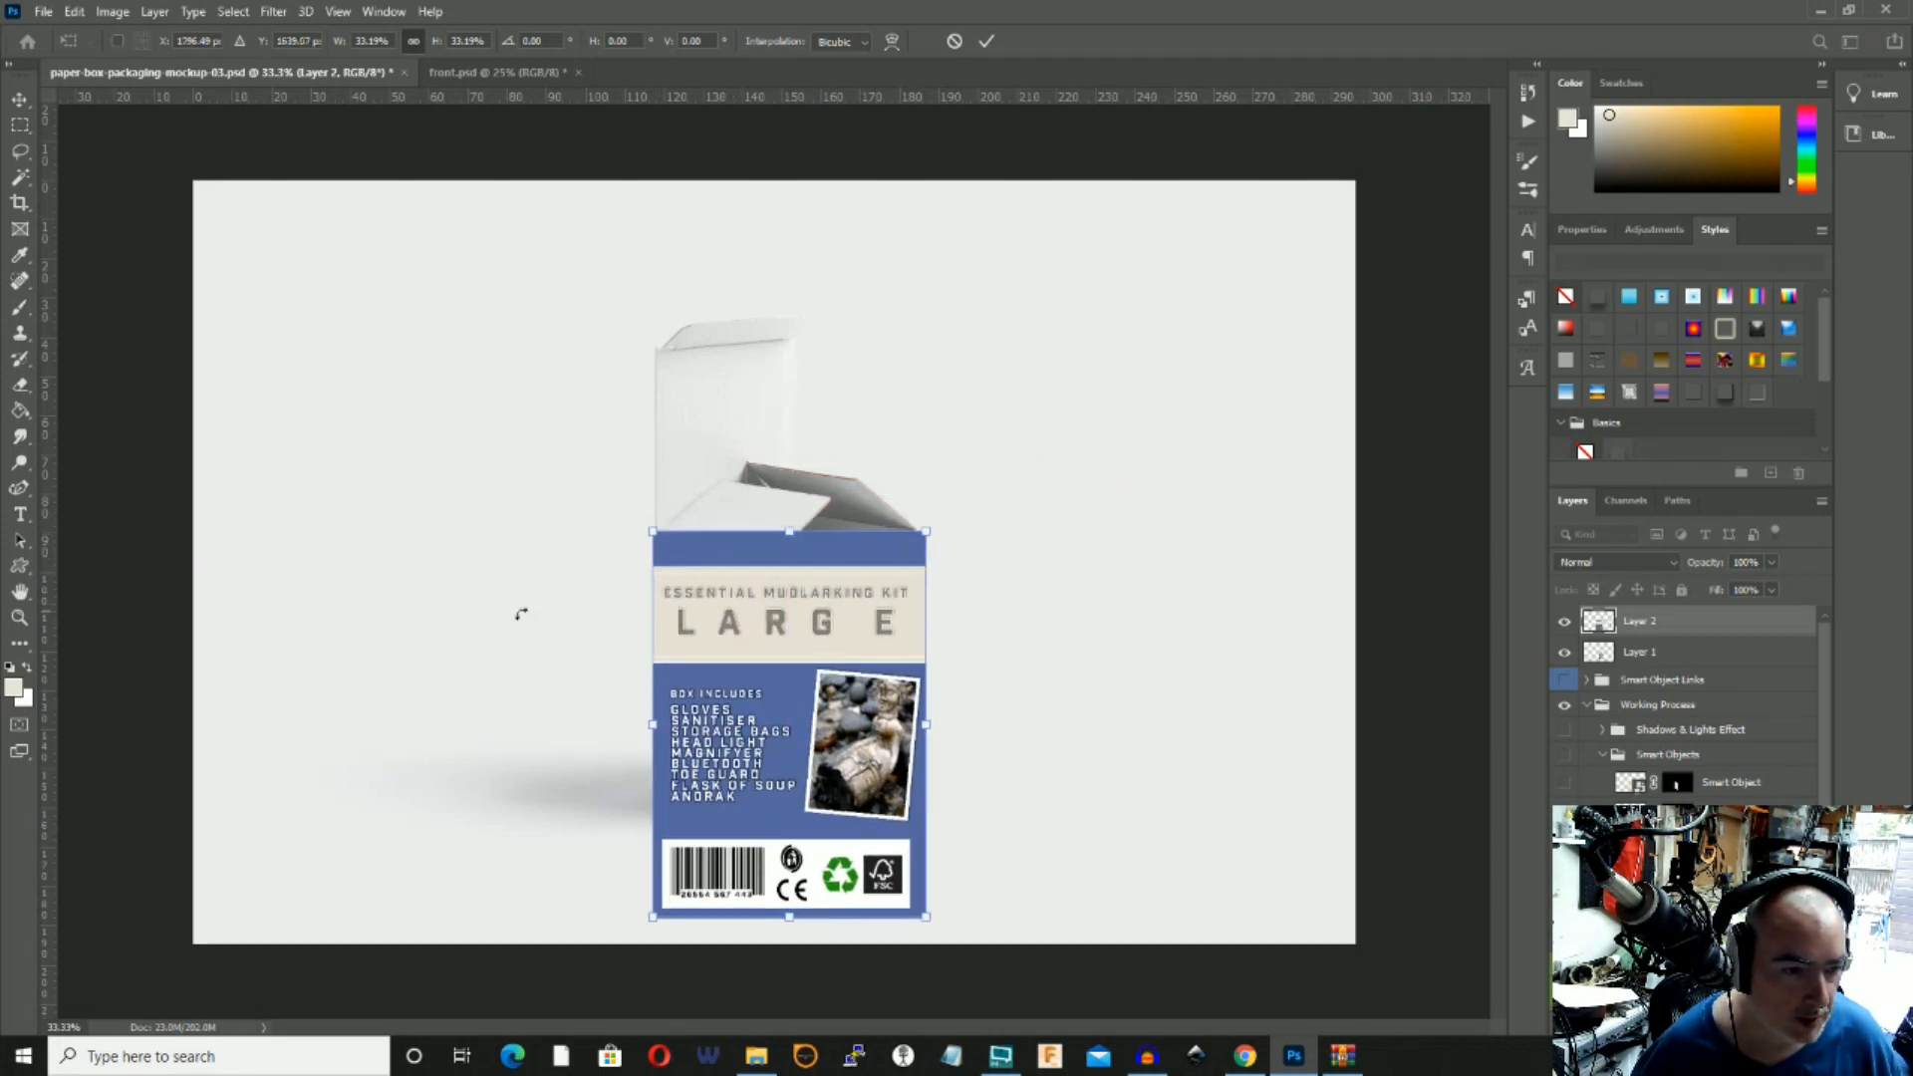
Nudge the scaled side panel until its upper-left corner meets the left face's upper-left corner, and apply the transform.
key(Right)
key(Right)
key(Right)
key(Right)
key(Right)
key(Right)
key(Right)
key(Right)
key(Right)
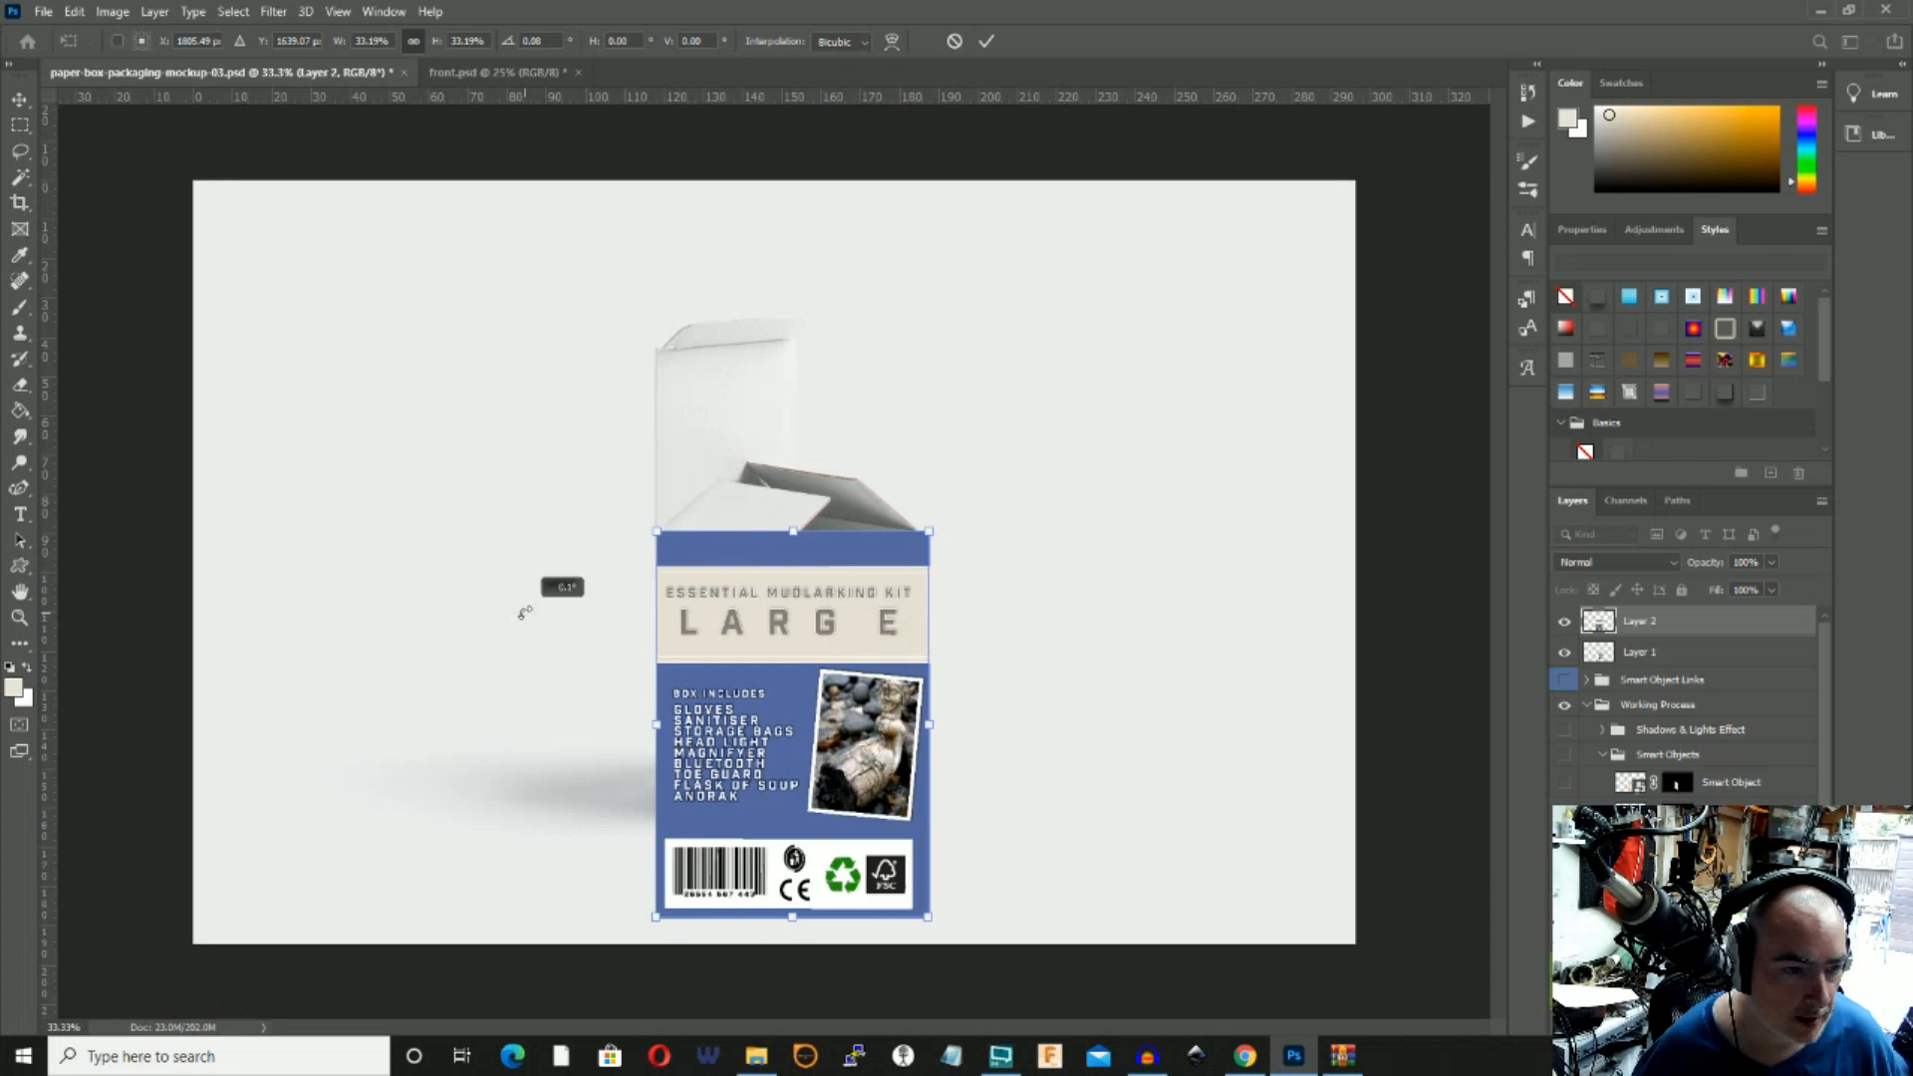
click(17, 101)
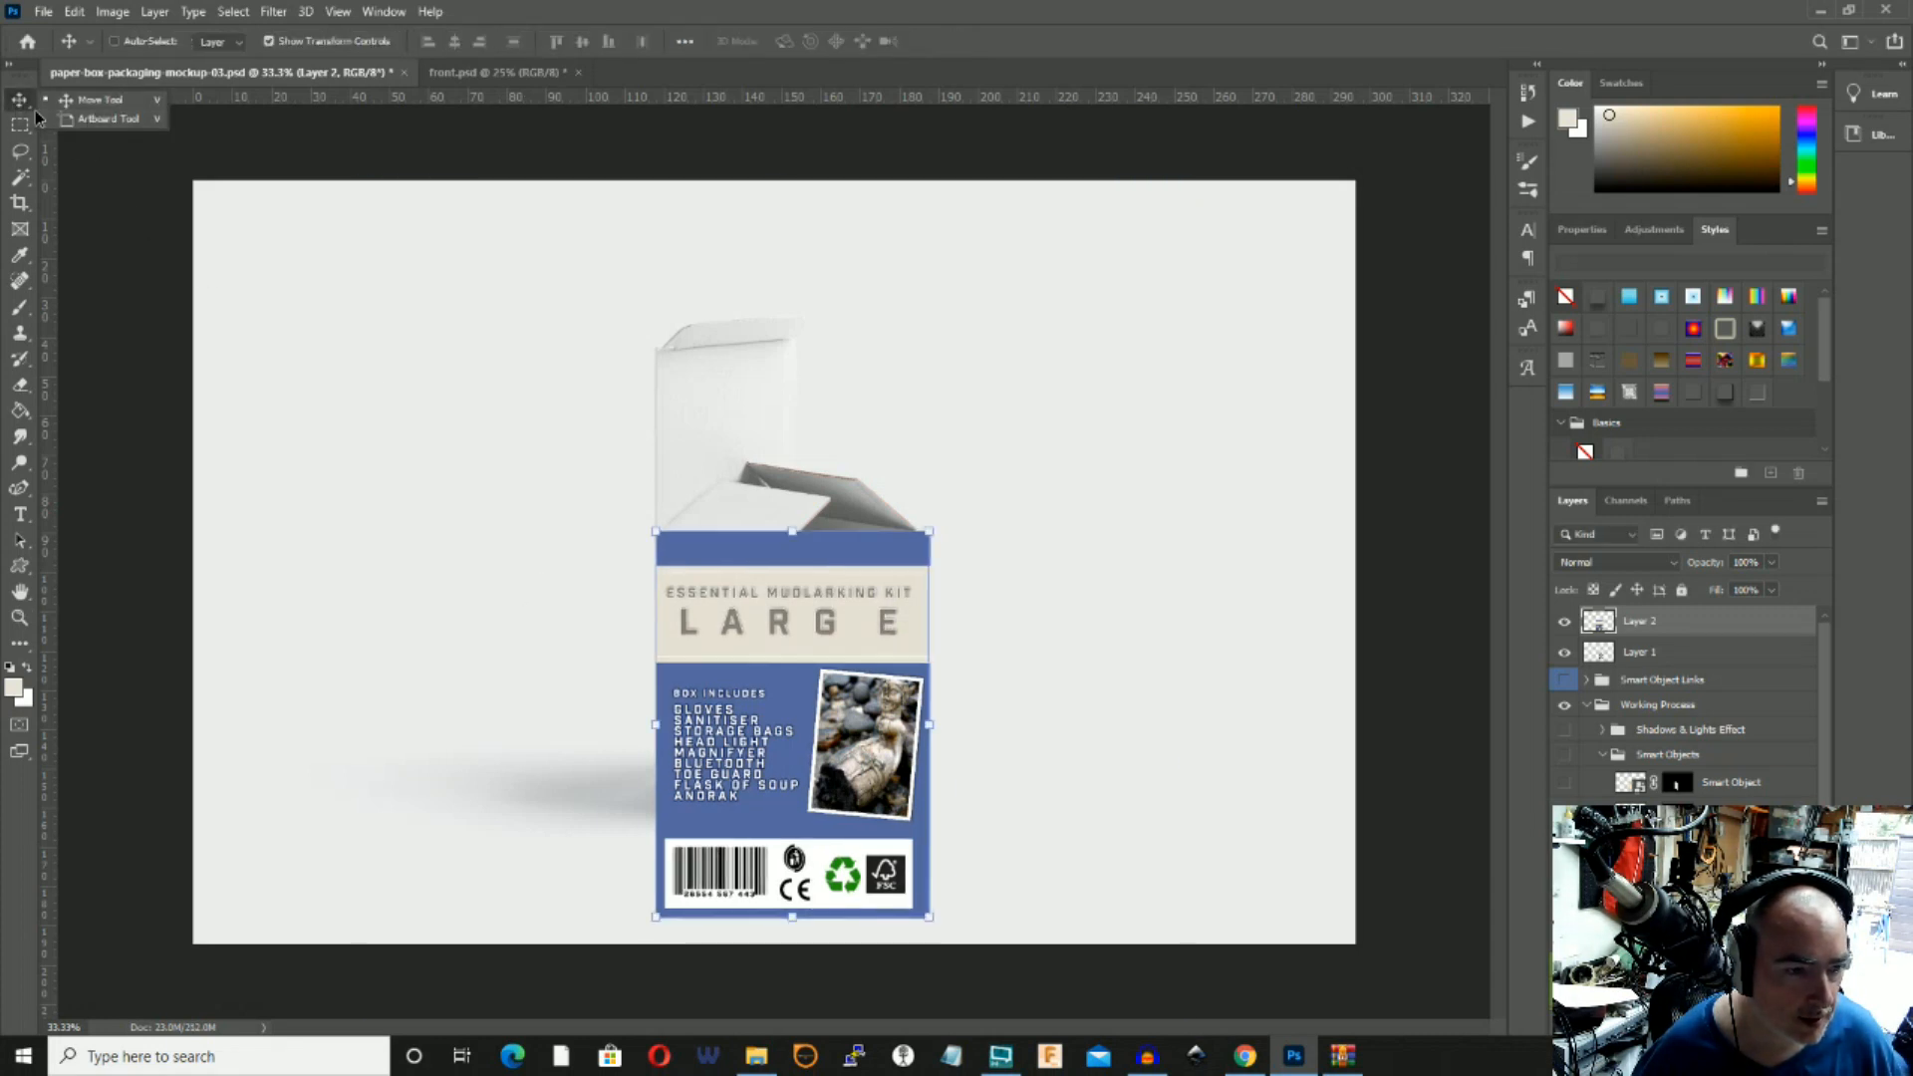
click(371, 366)
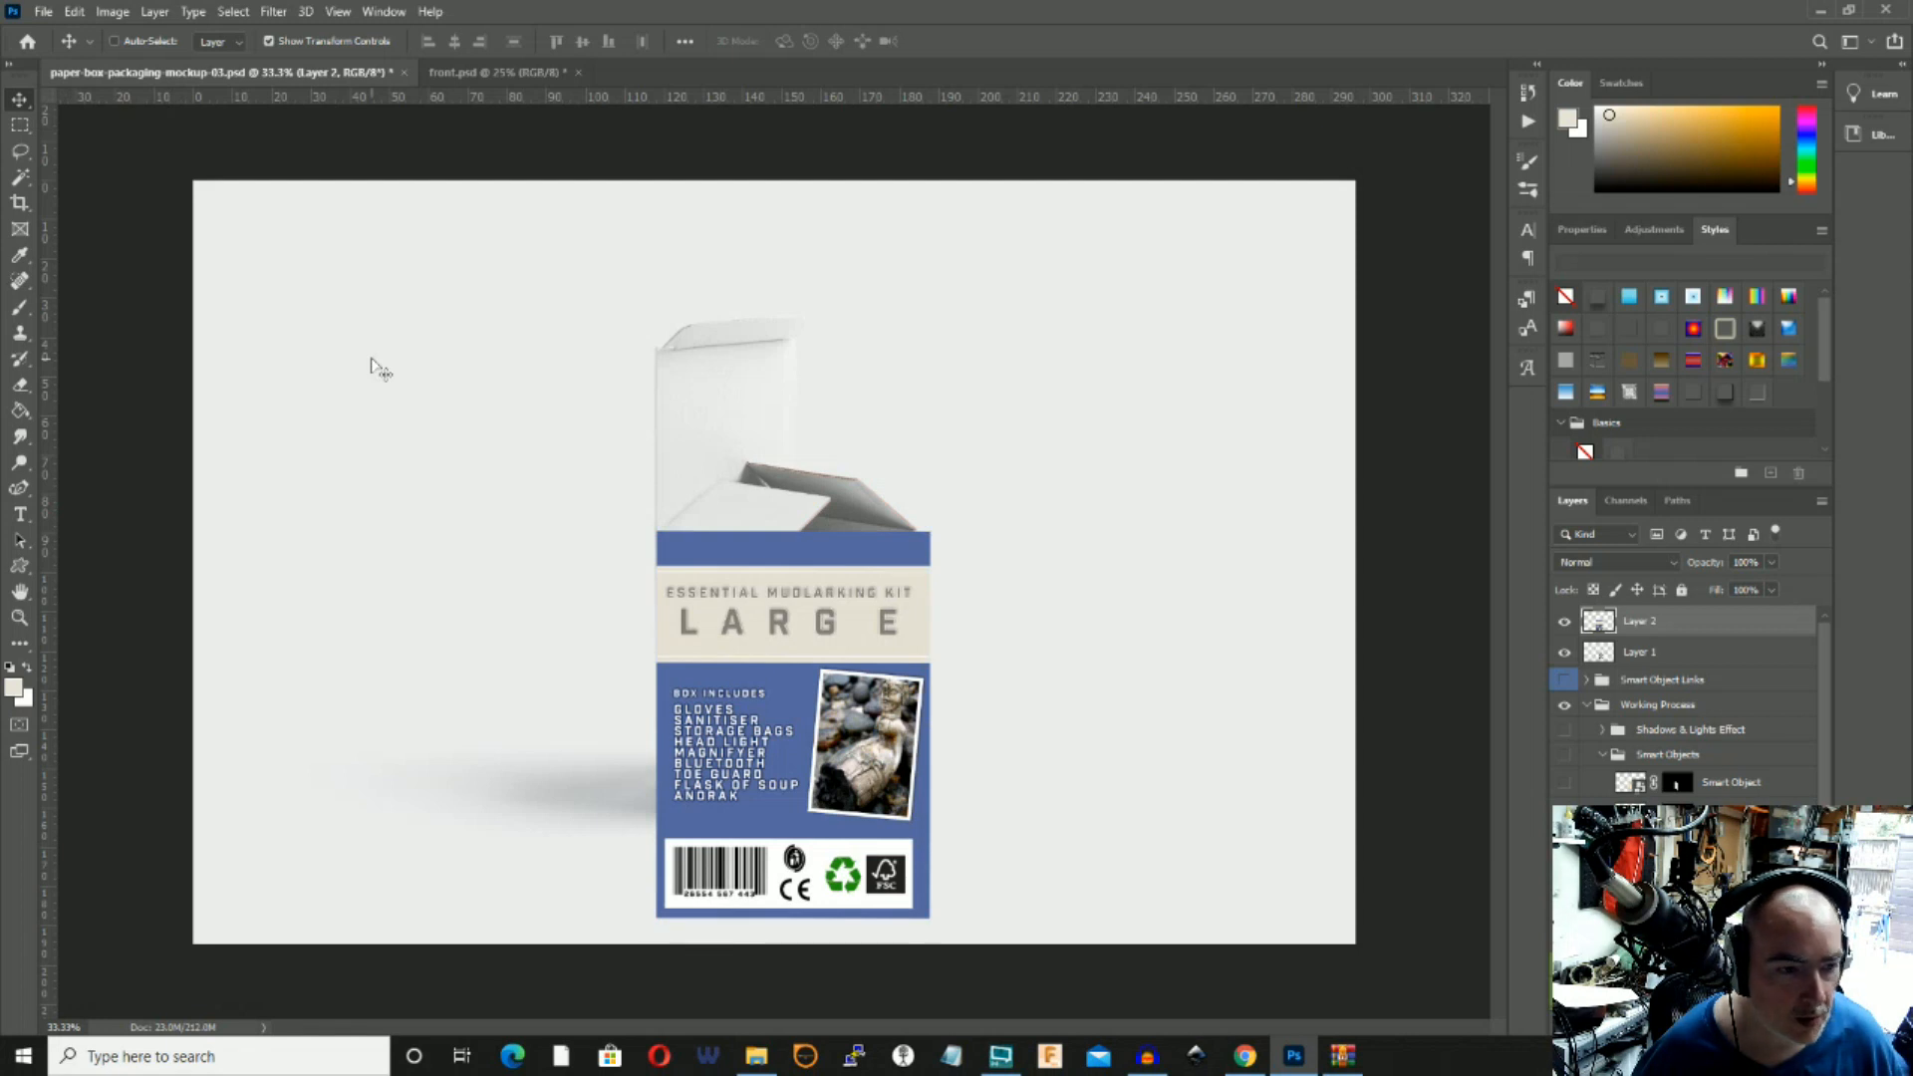
key(Down)
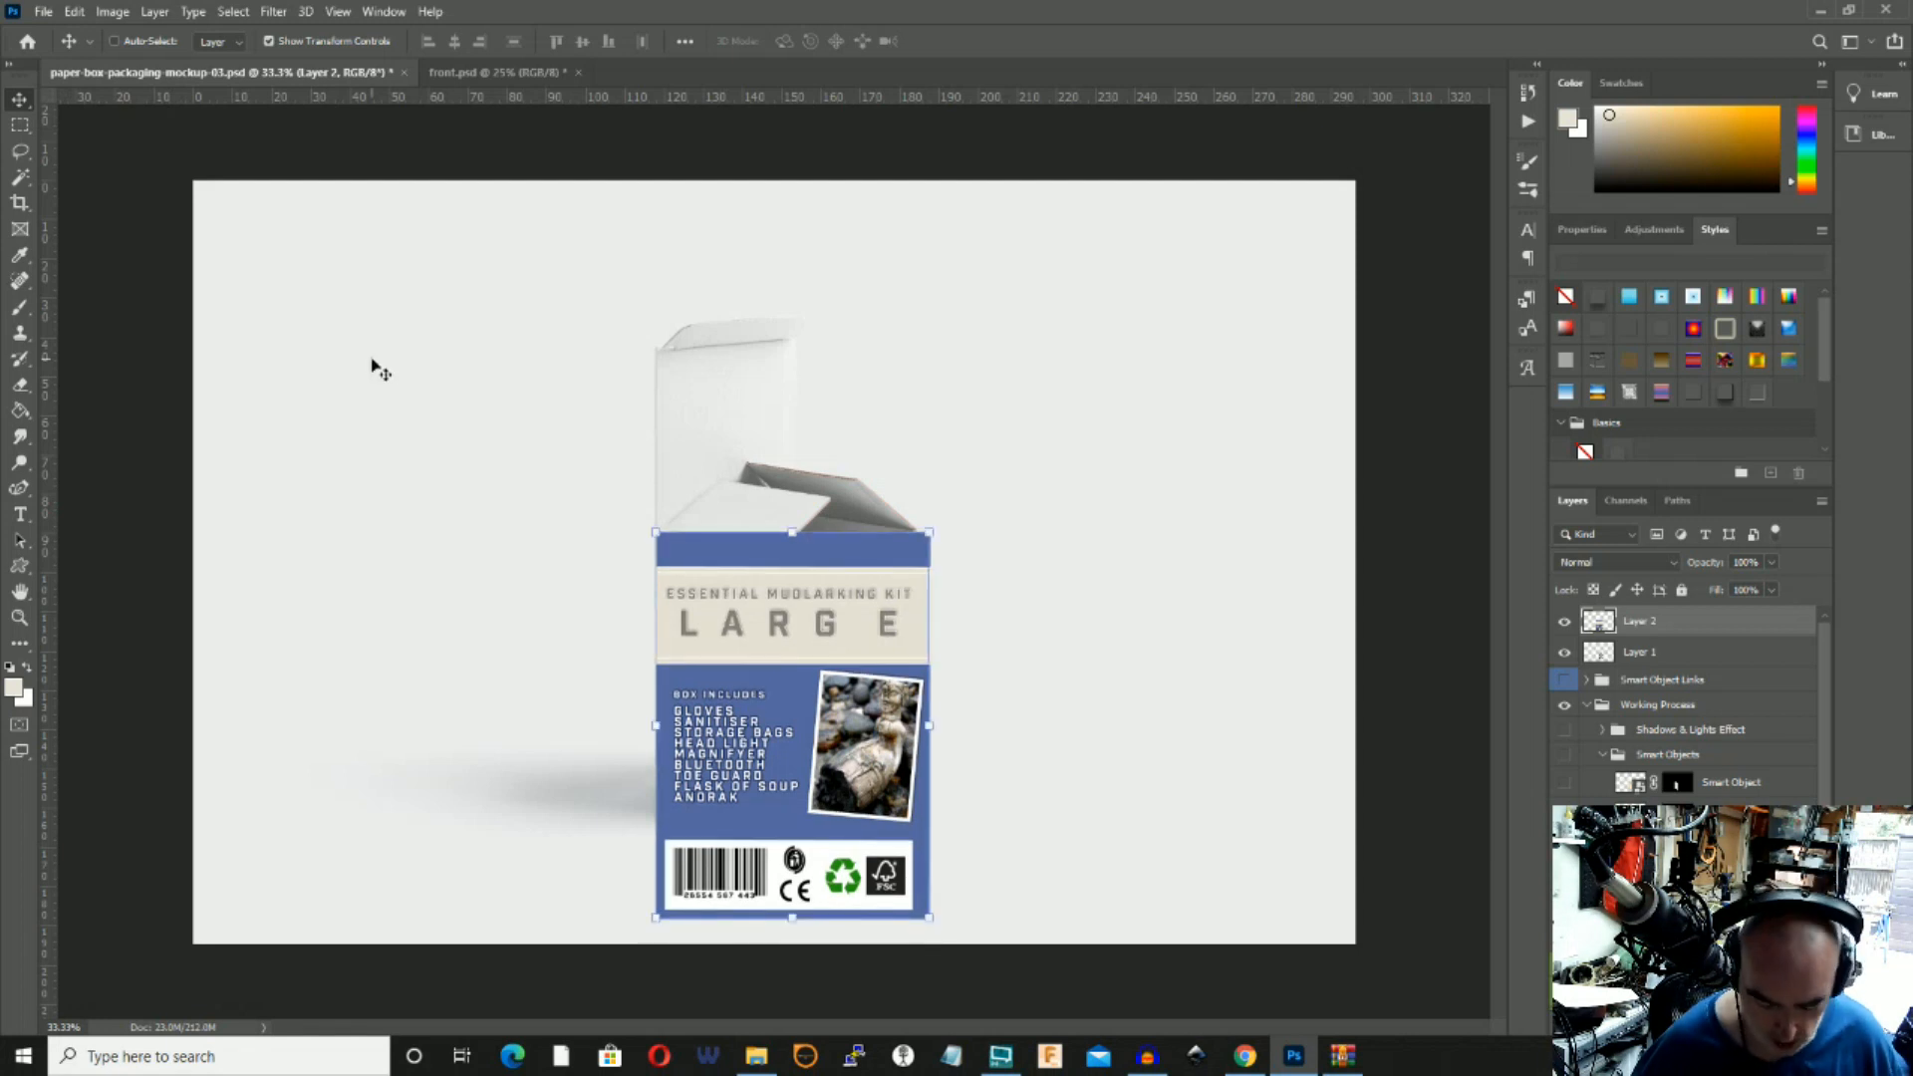
key(Left)
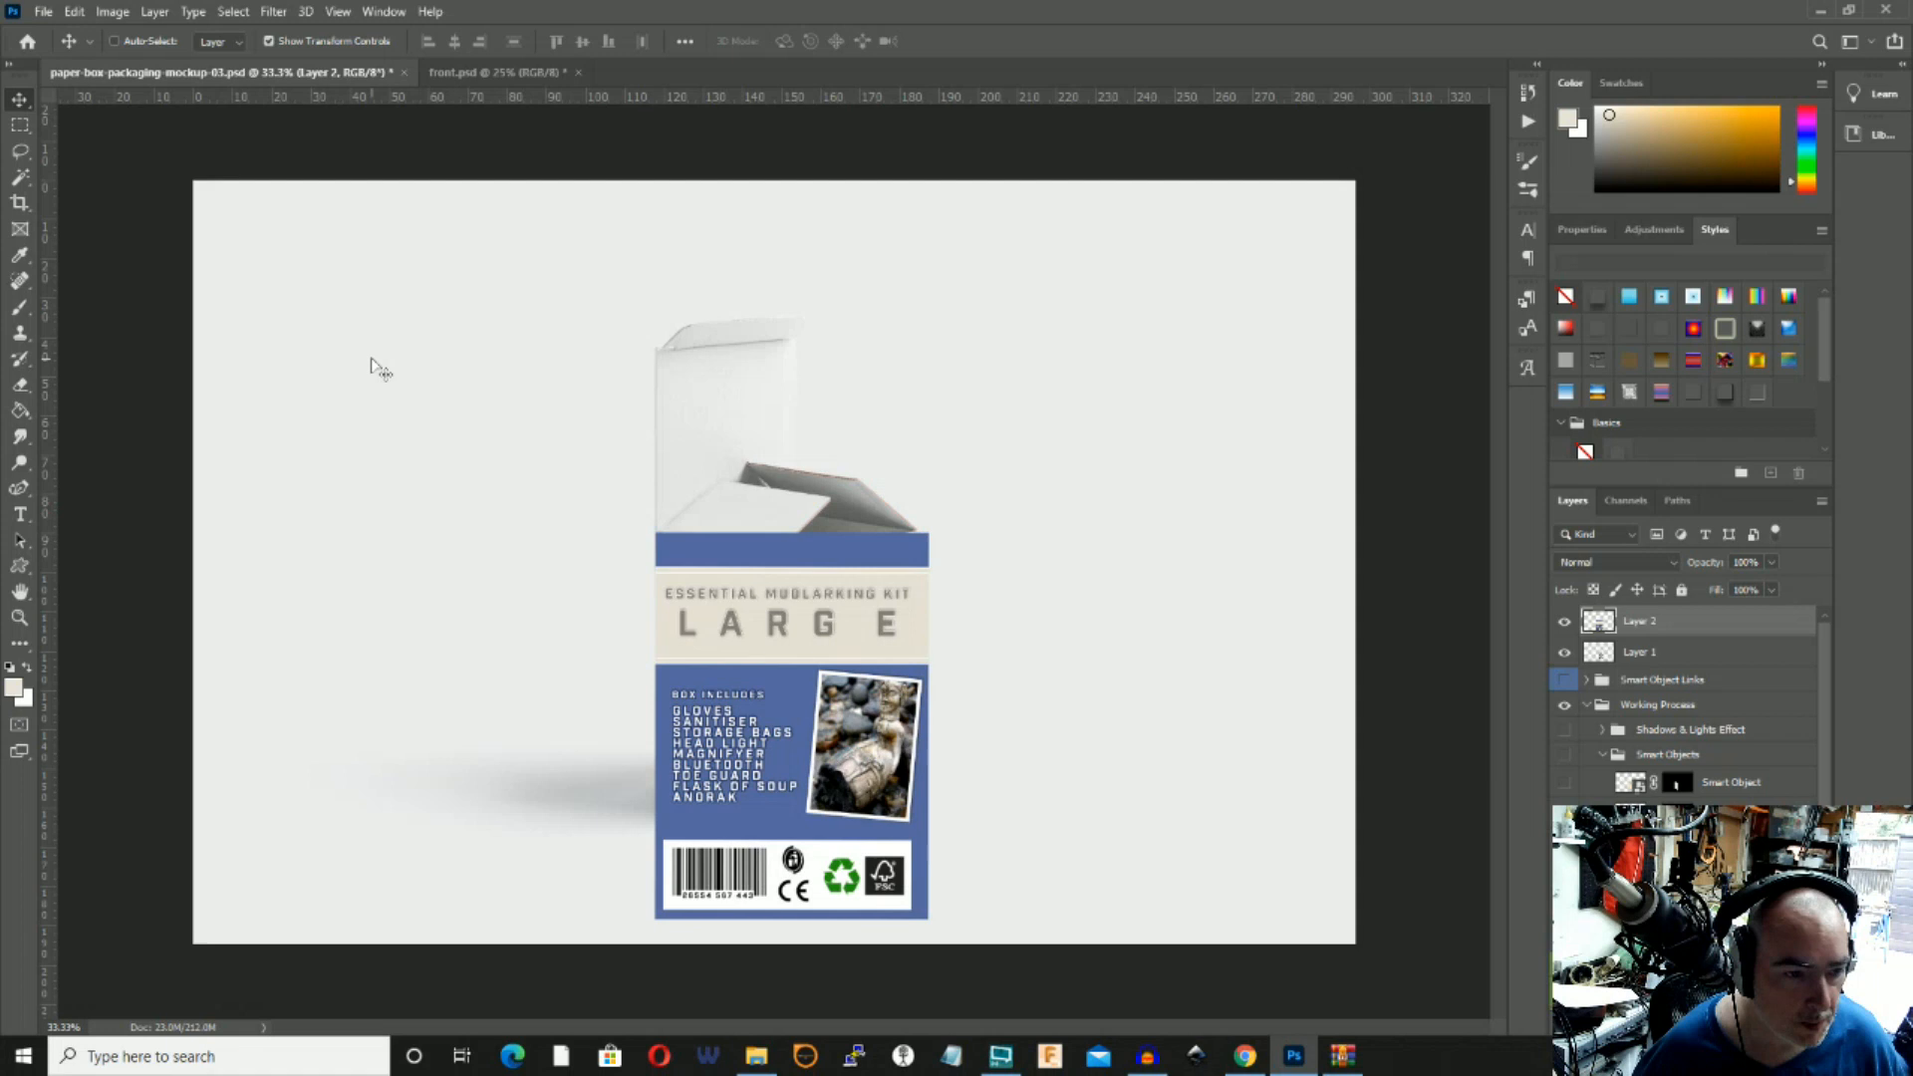
key(Up)
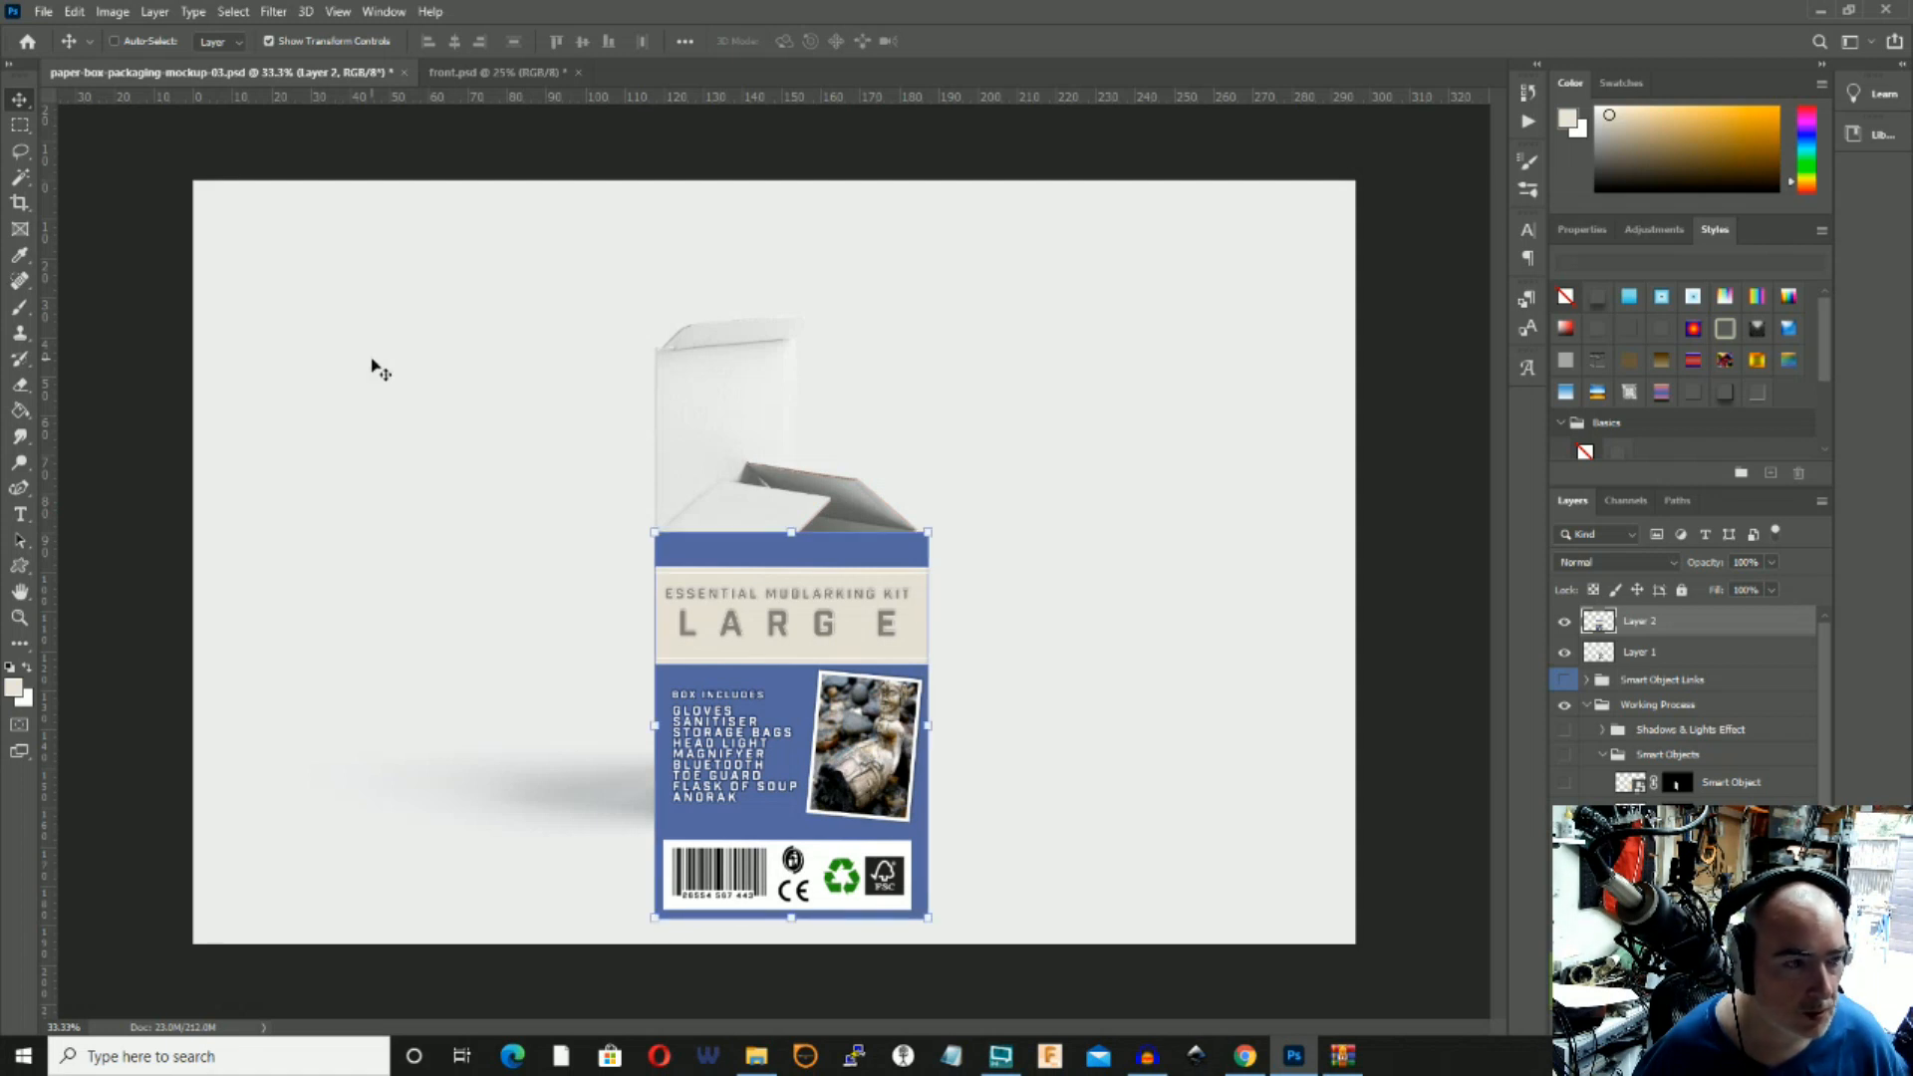
Distort the side panel's other three corners onto the corners of the box's left face and apply the transform.
key(ctrl)
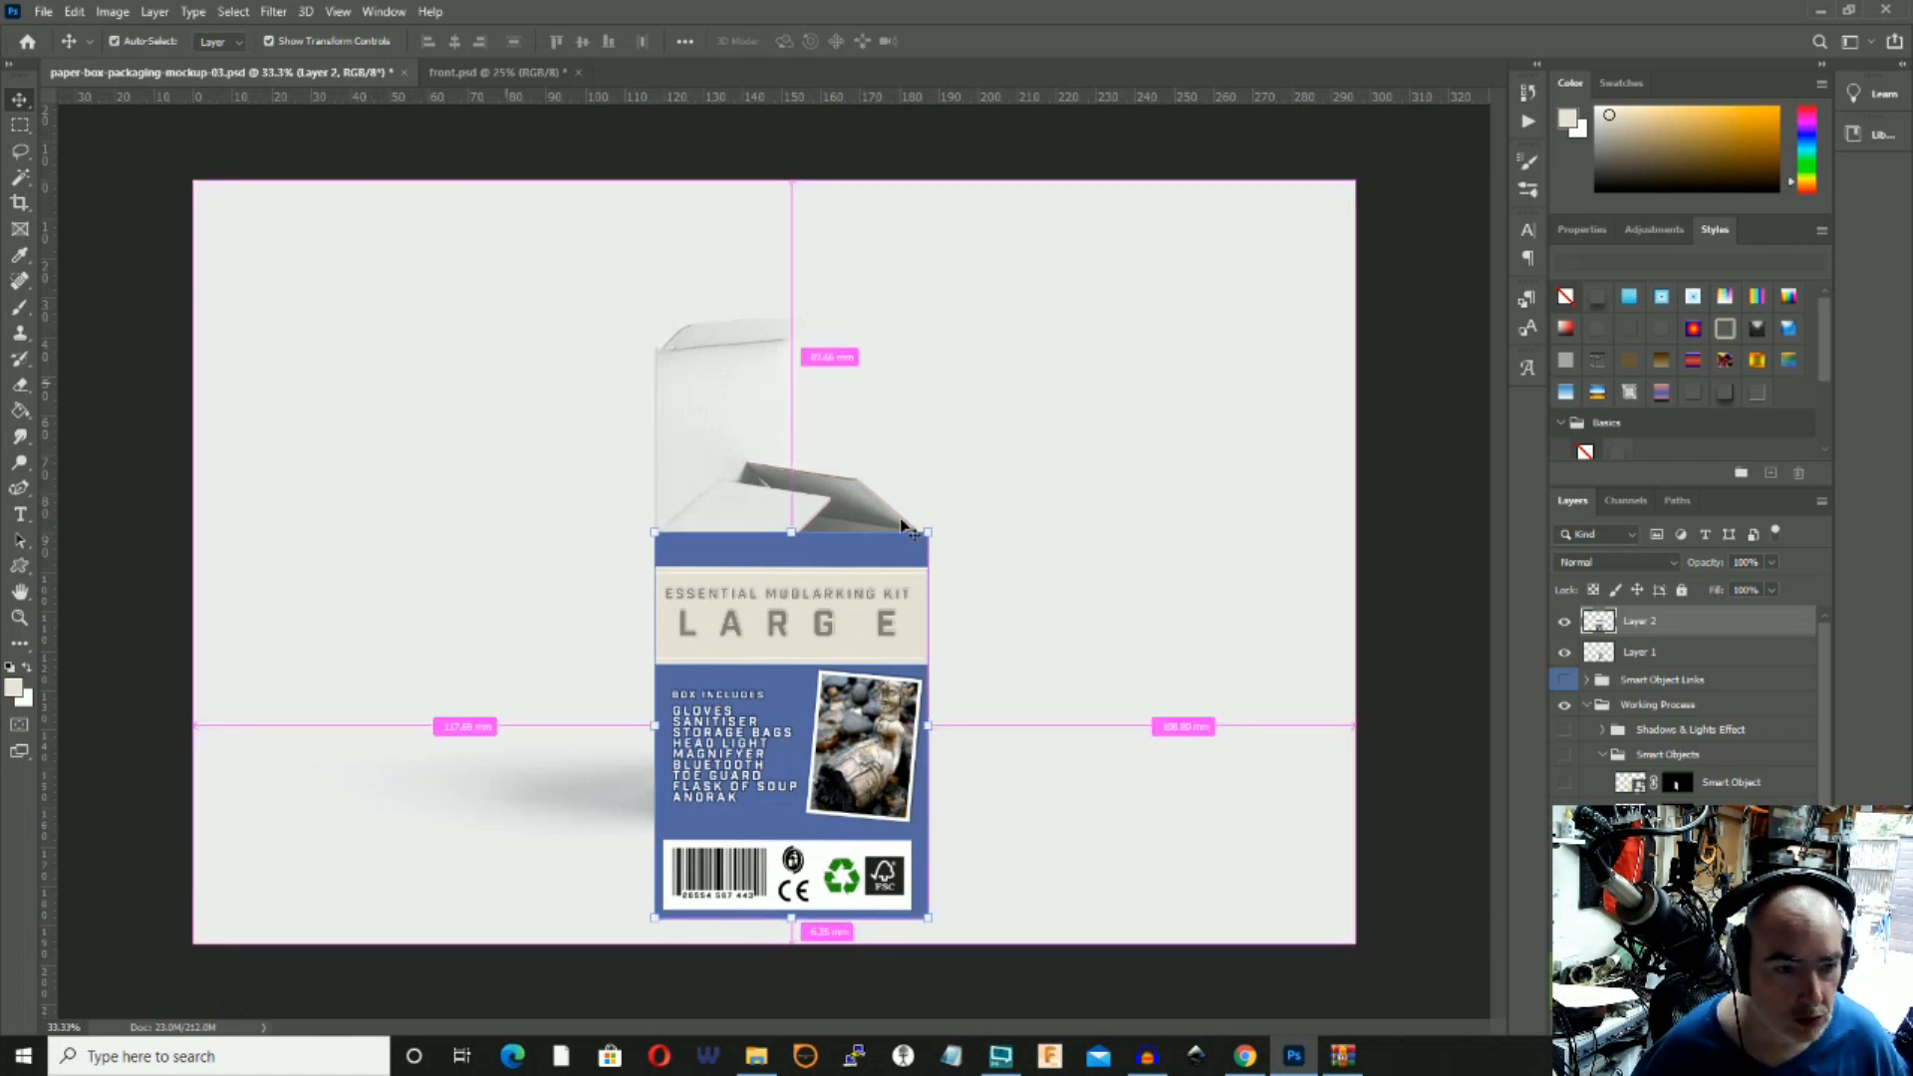
drag(929, 536, 781, 562)
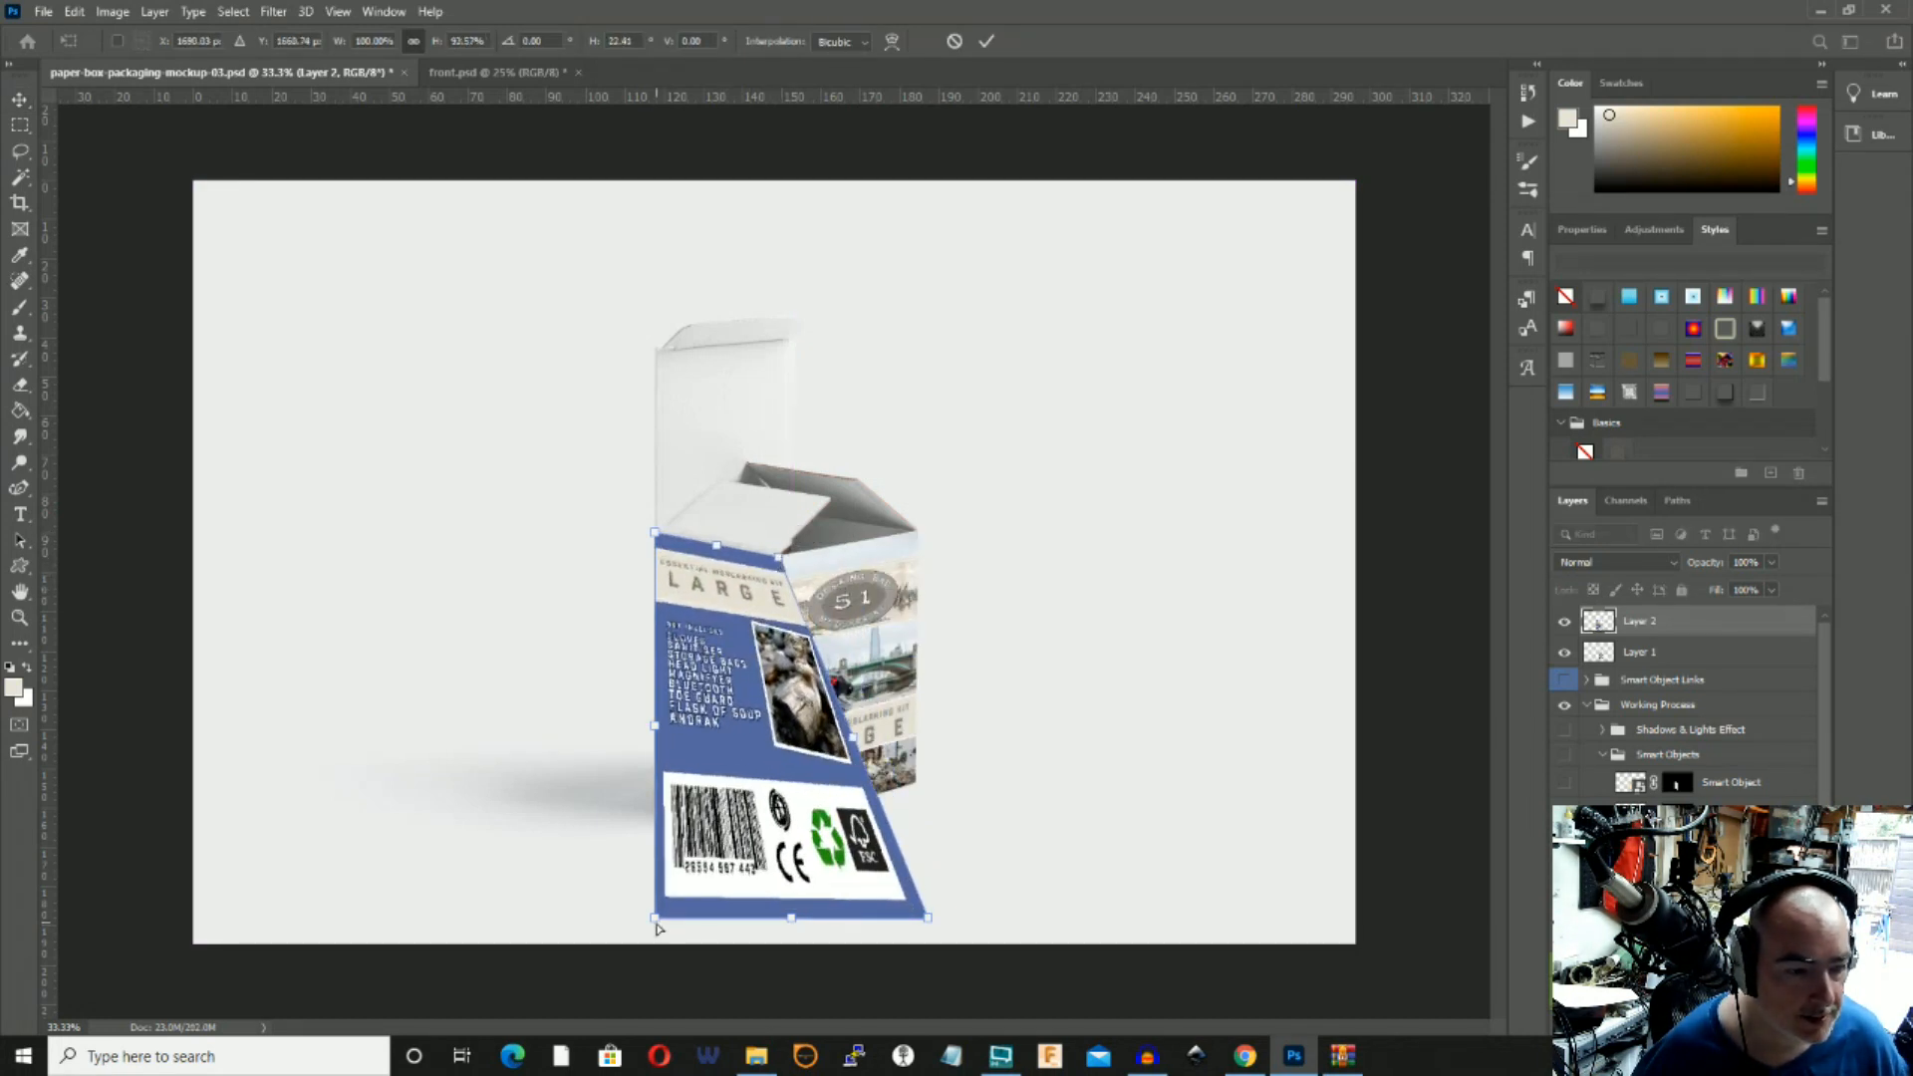
drag(657, 922, 659, 784)
drag(928, 919, 787, 822)
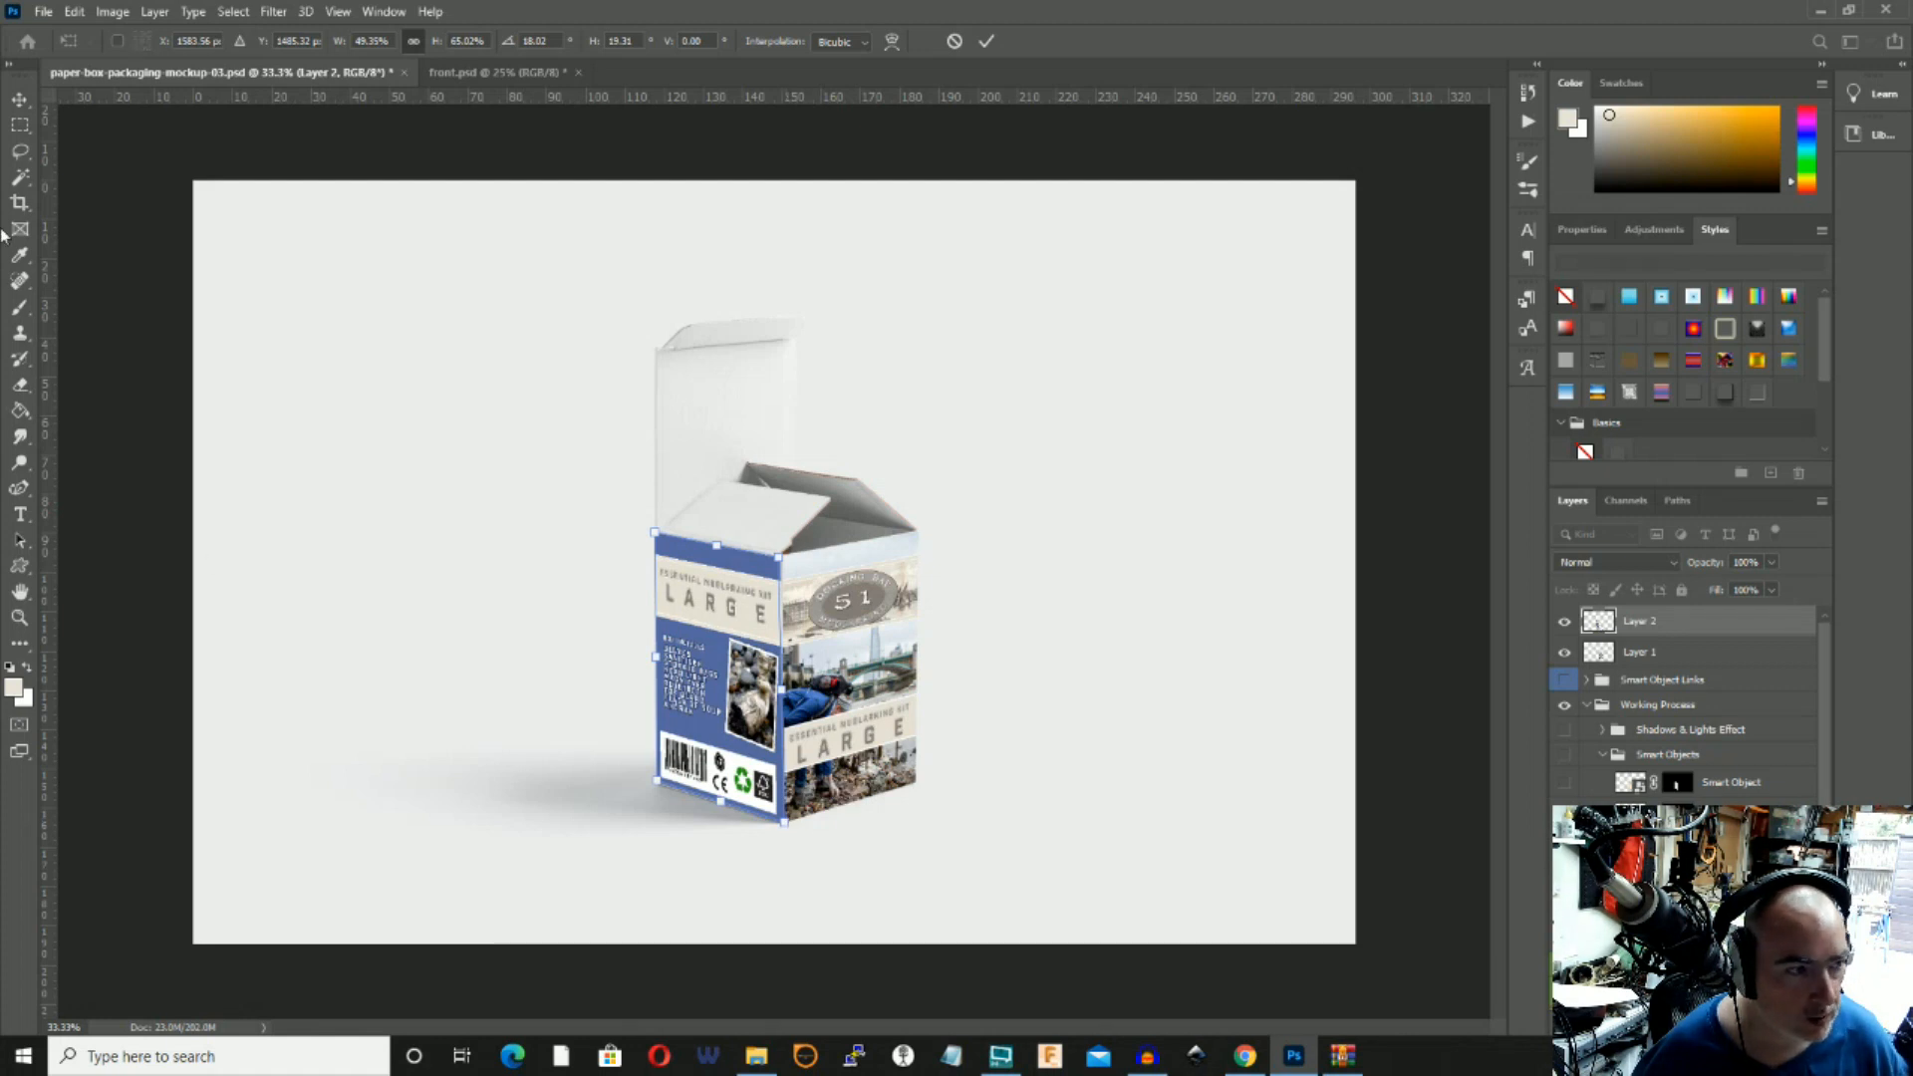
key(Return)
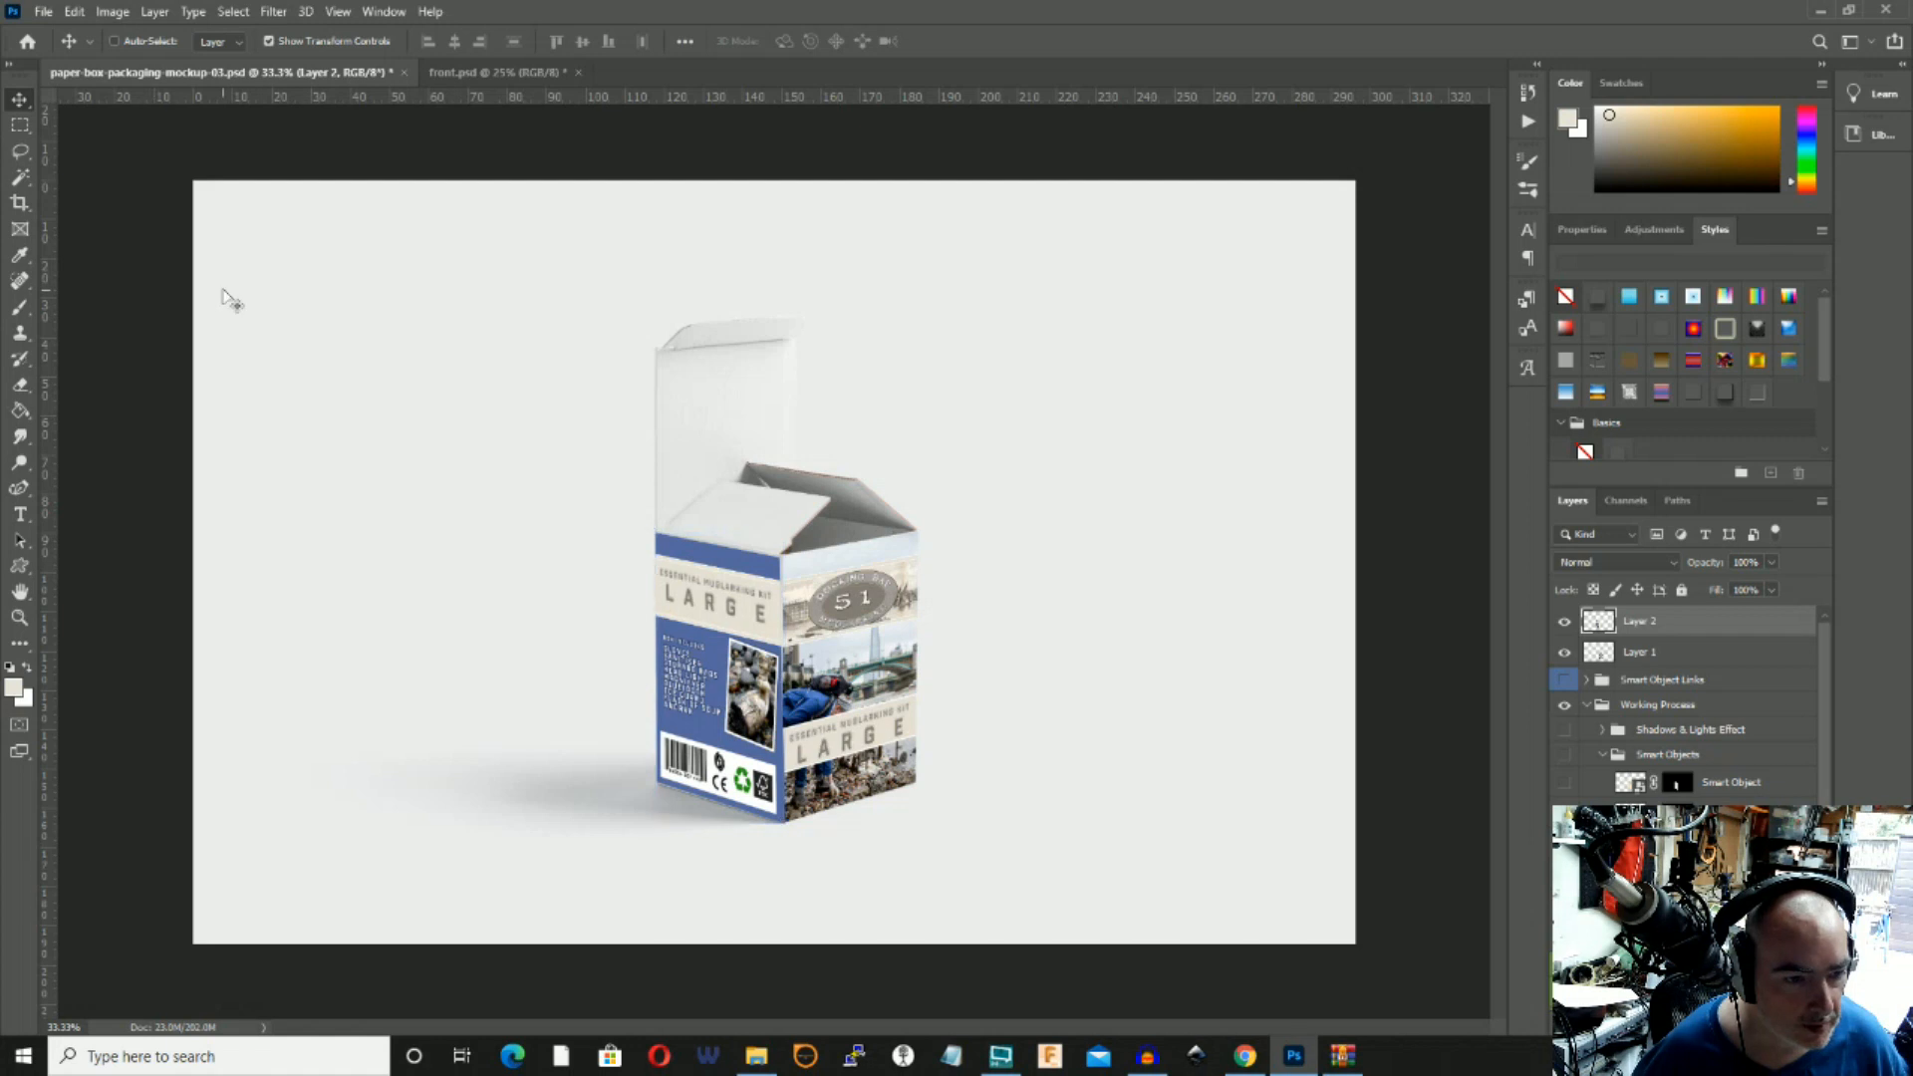
Nudge the distorted side panel slightly downward to line it up with the top edge of the left face.
drag(150, 205, 150, 211)
key(Left)
key(Right)
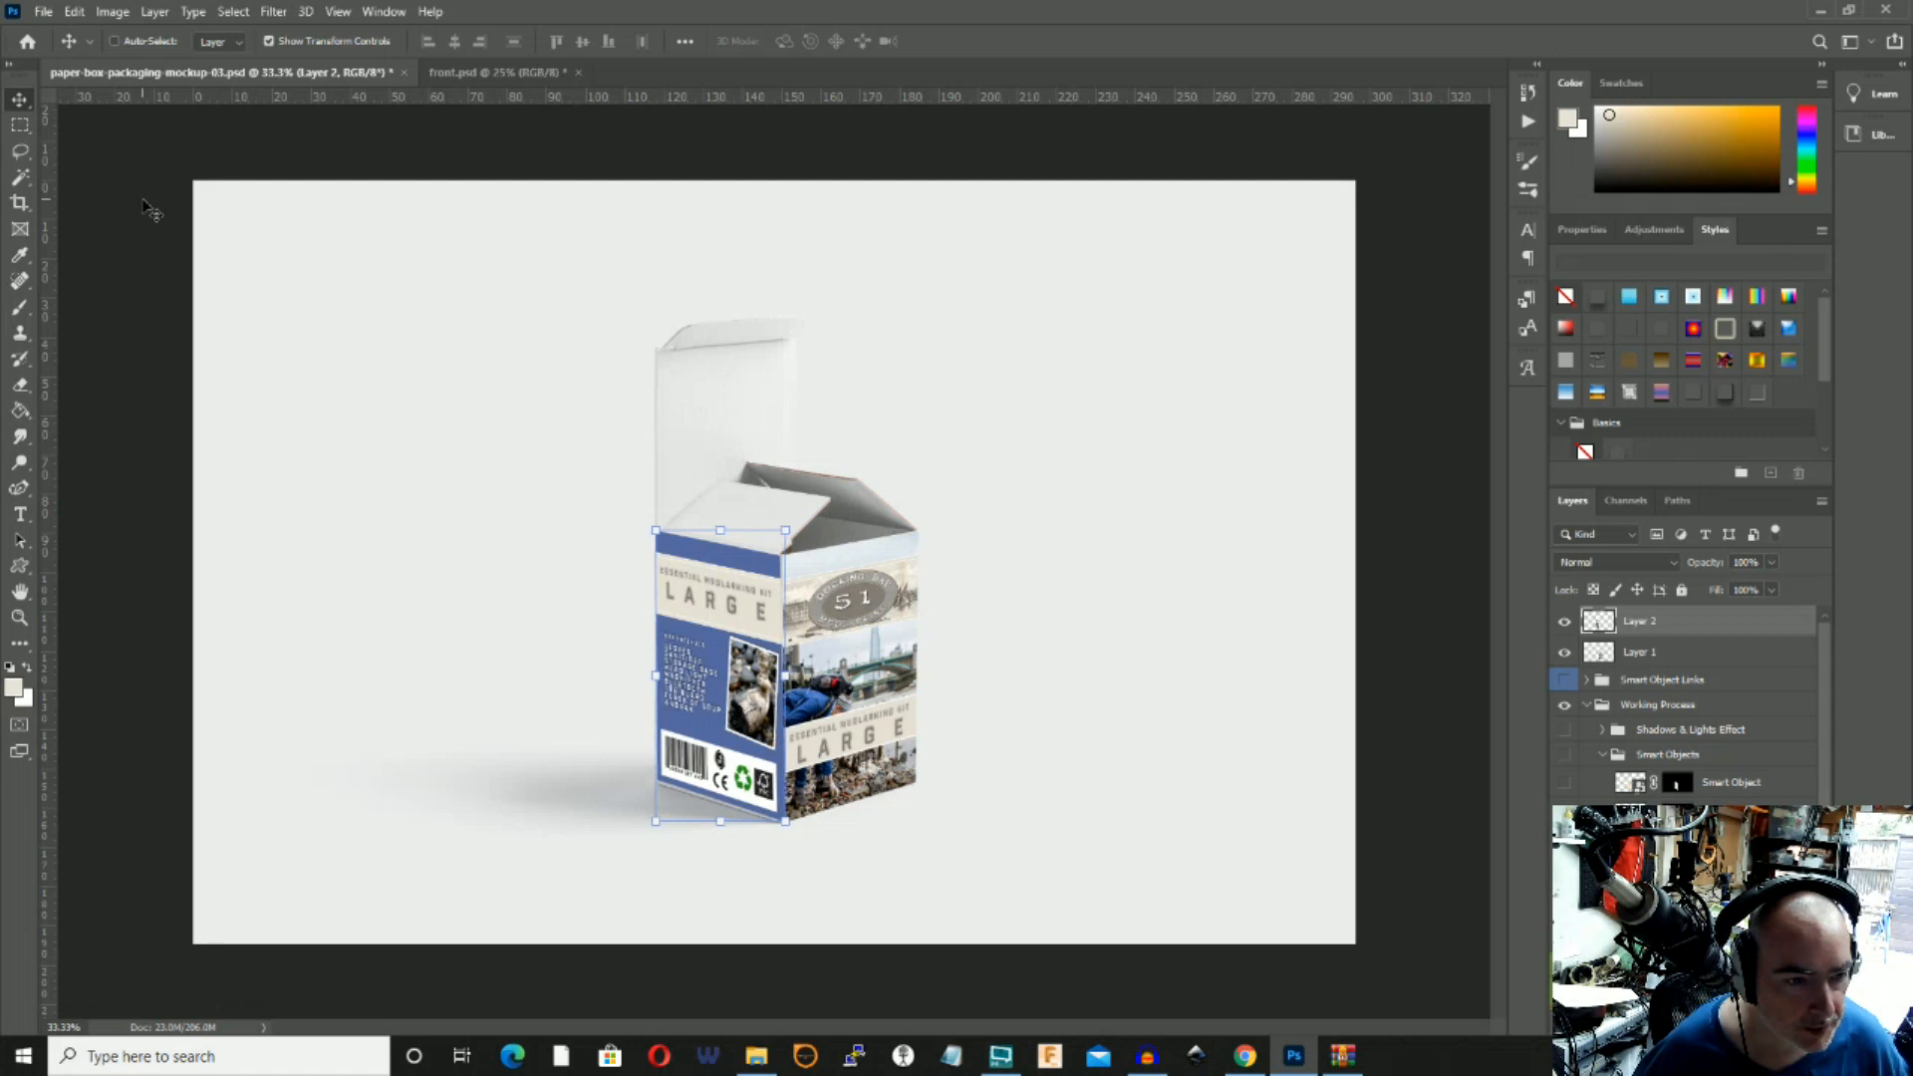
drag(197, 237, 197, 237)
key(Down)
key(Down)
key(Down)
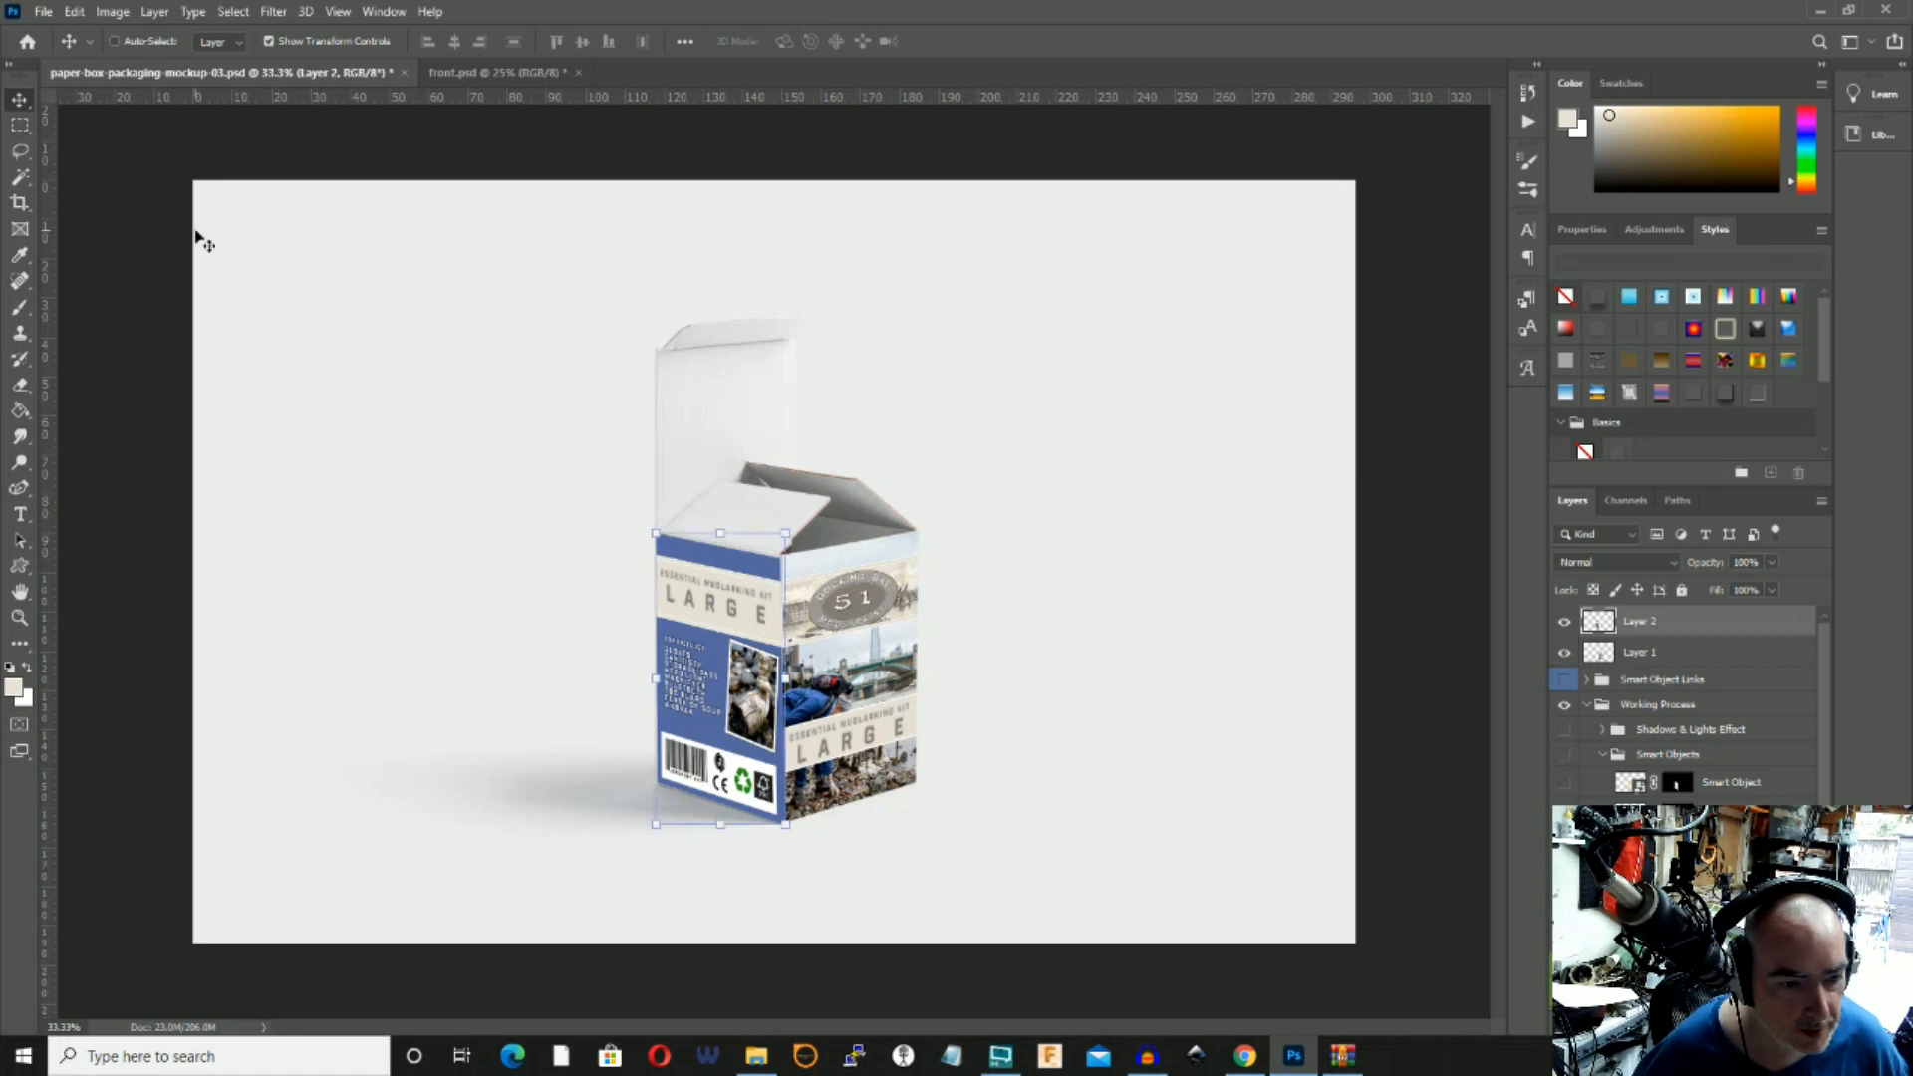
Pull the side panel's lower-right corner inward to the vertical edge between the box's two printed faces.
click(20, 124)
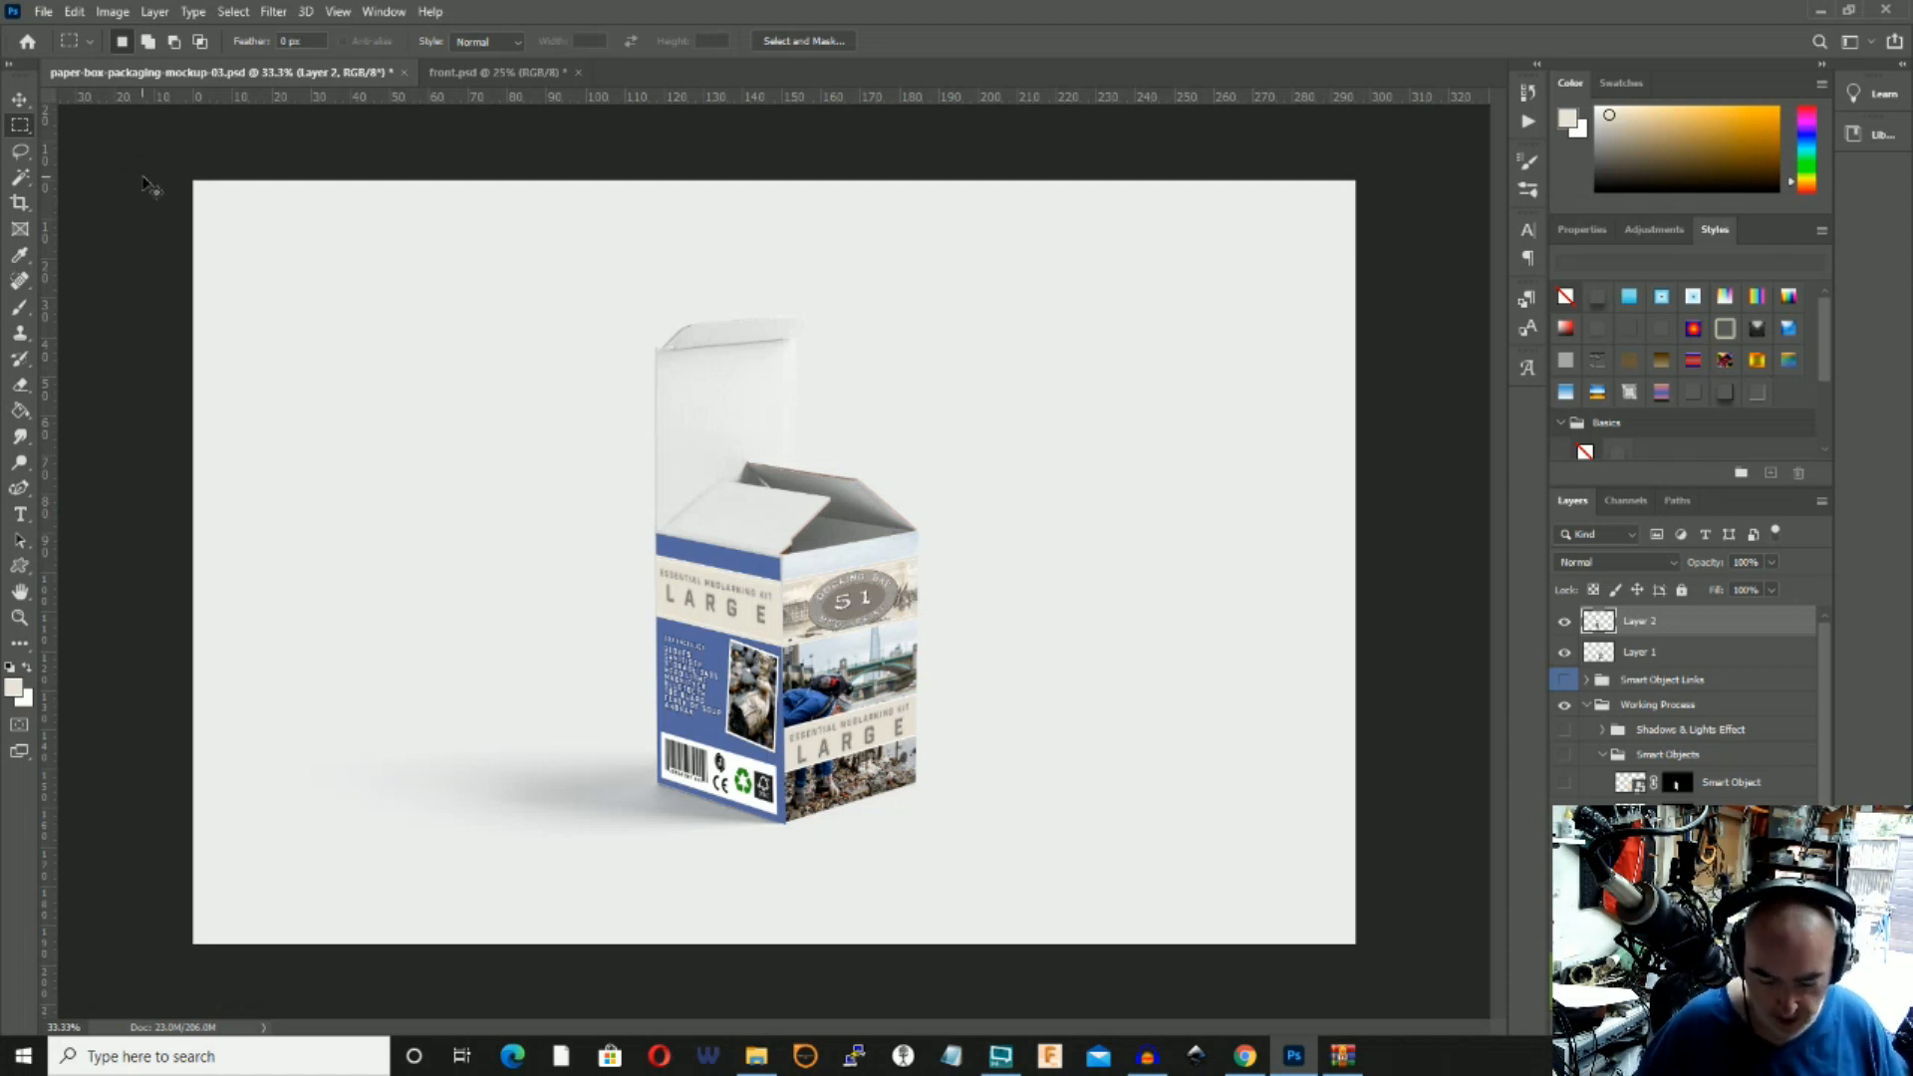
key(ctrl+plus)
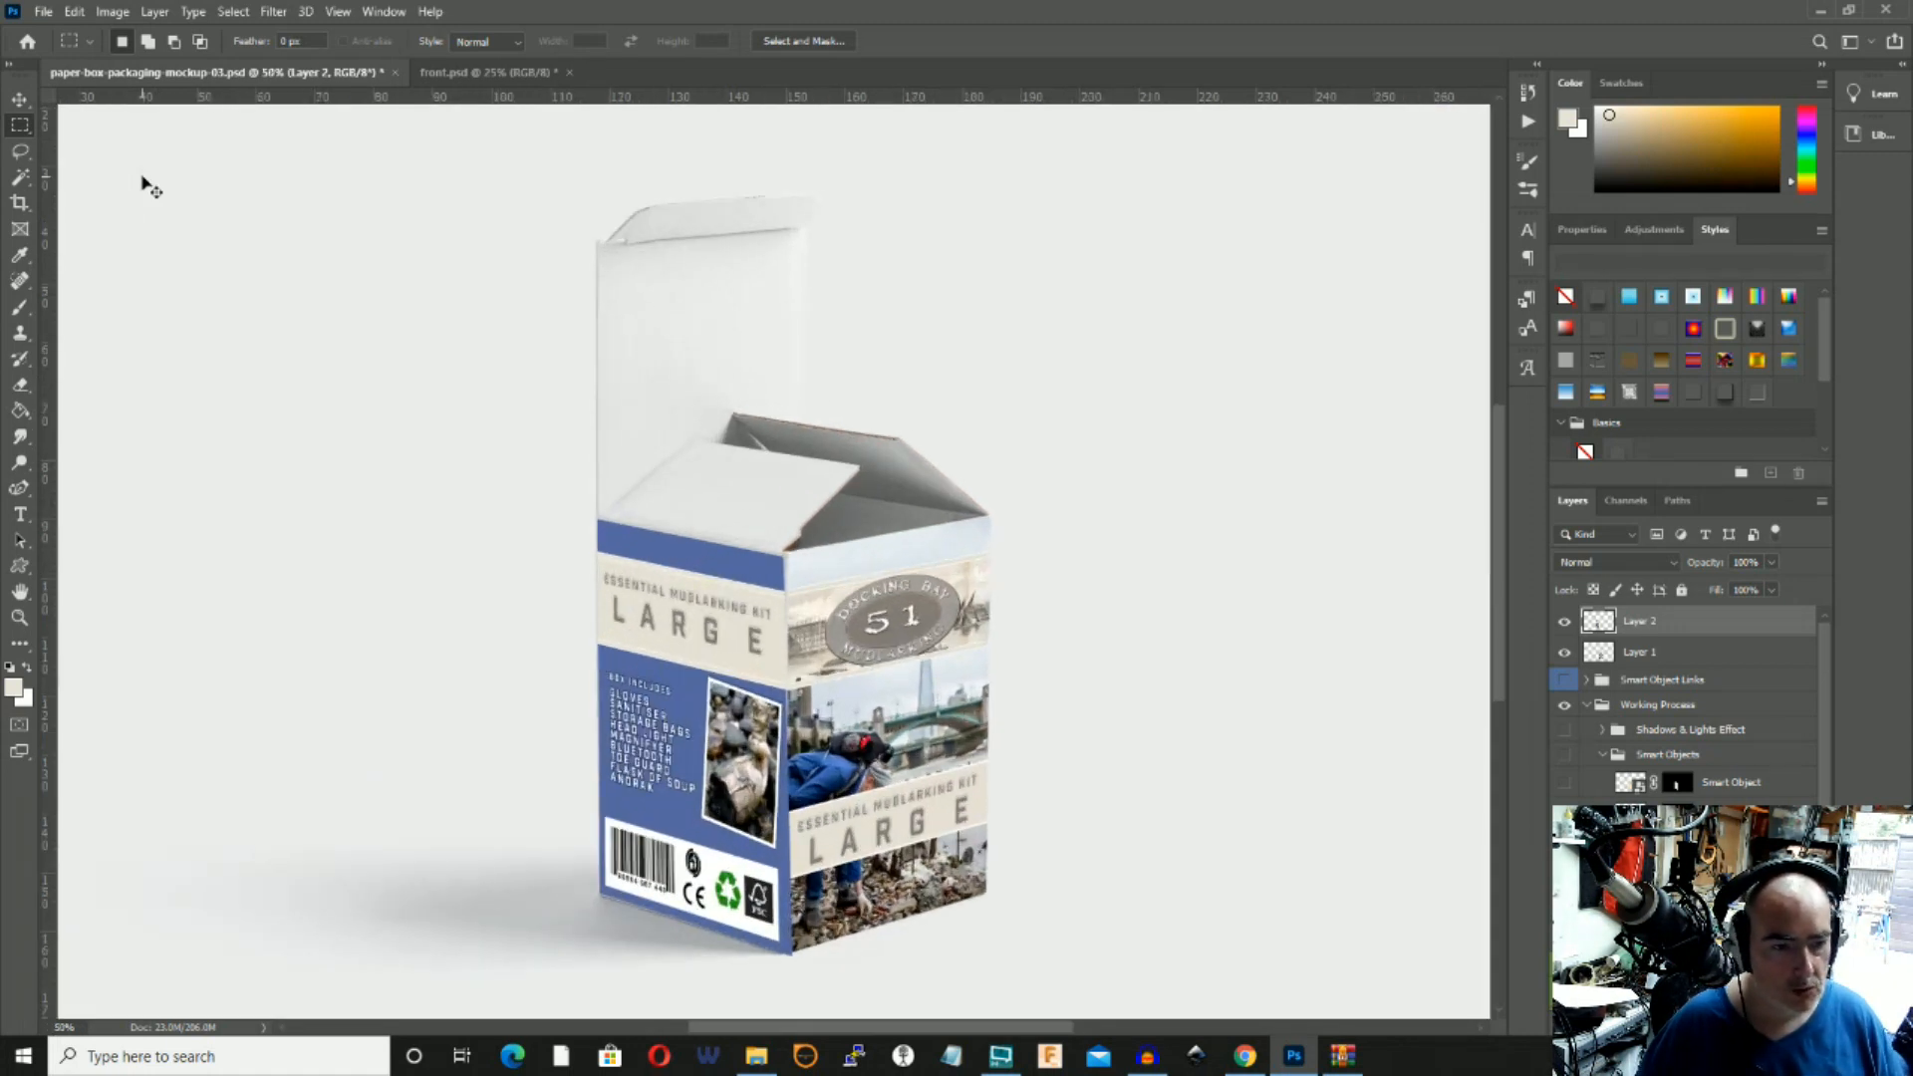
key(ctrl+plus)
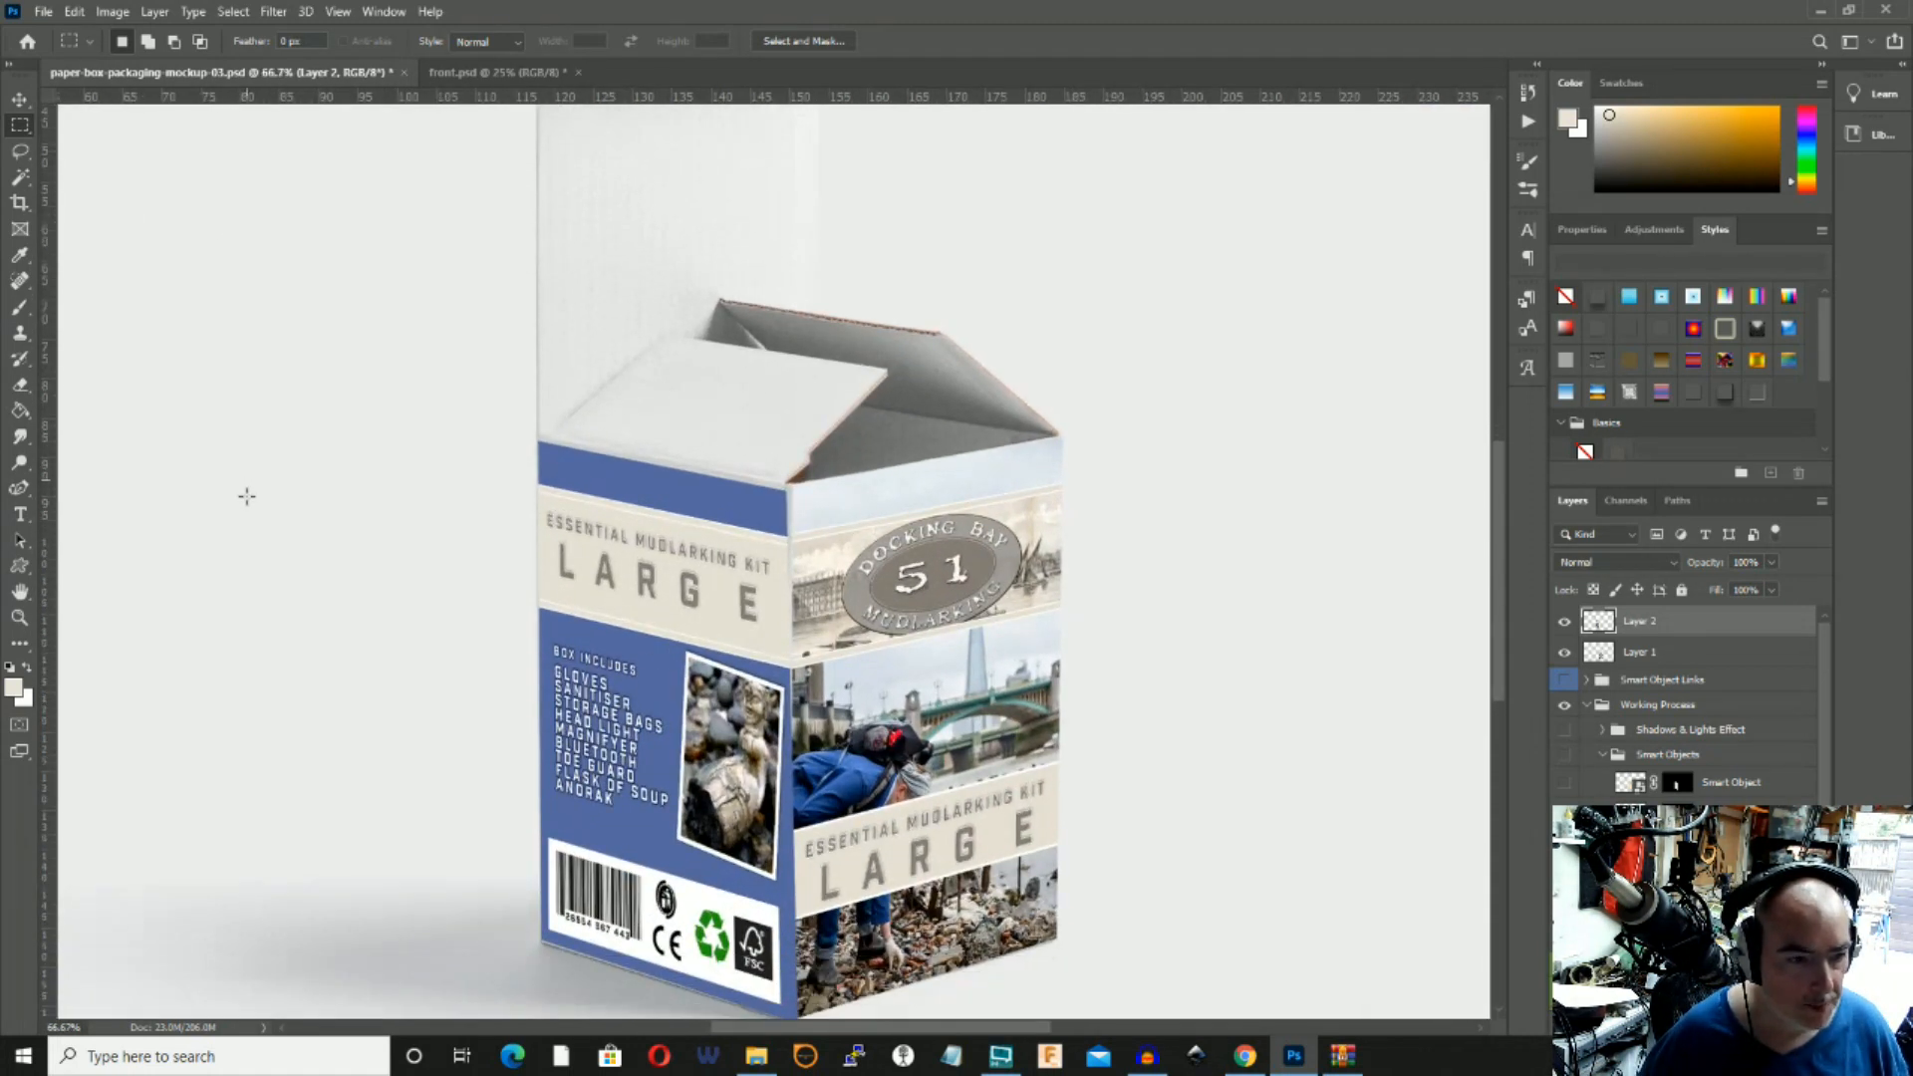
scroll(246, 495, down, 2)
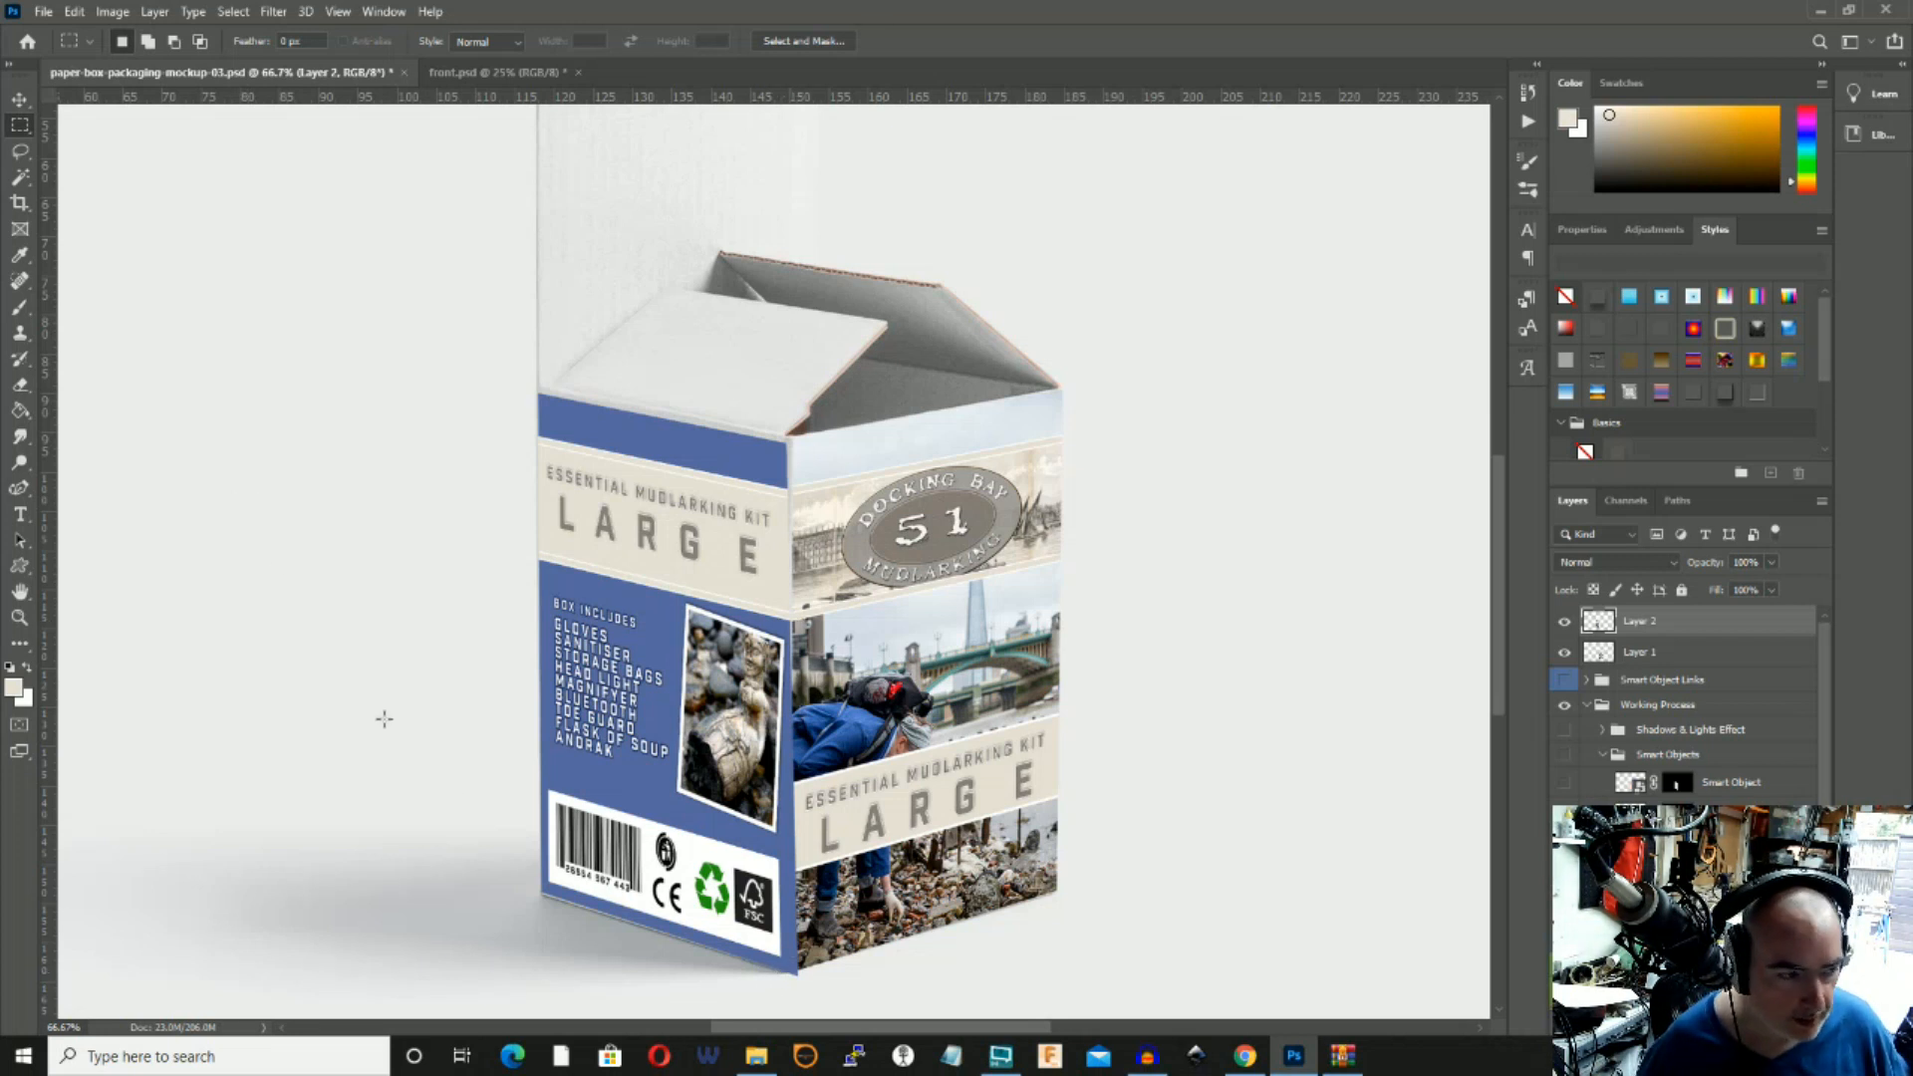
click(19, 98)
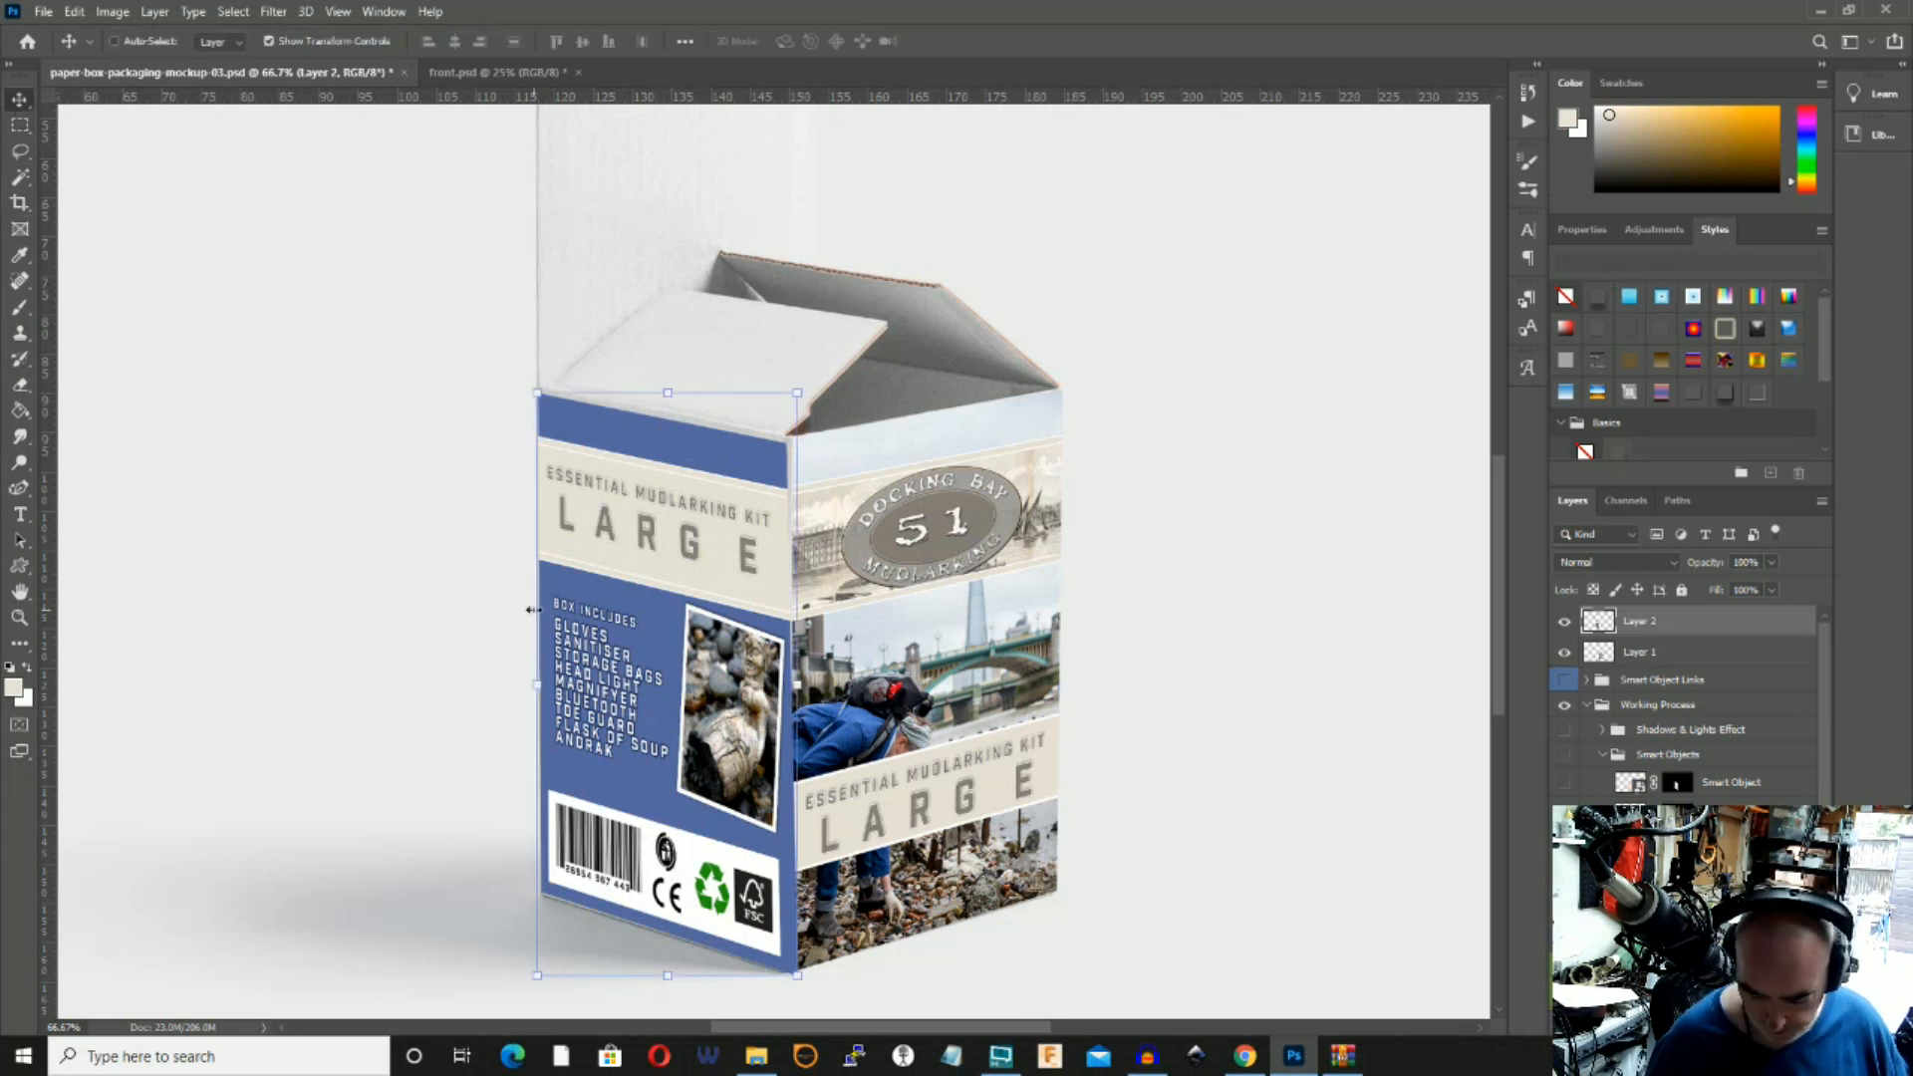
key(ctrl)
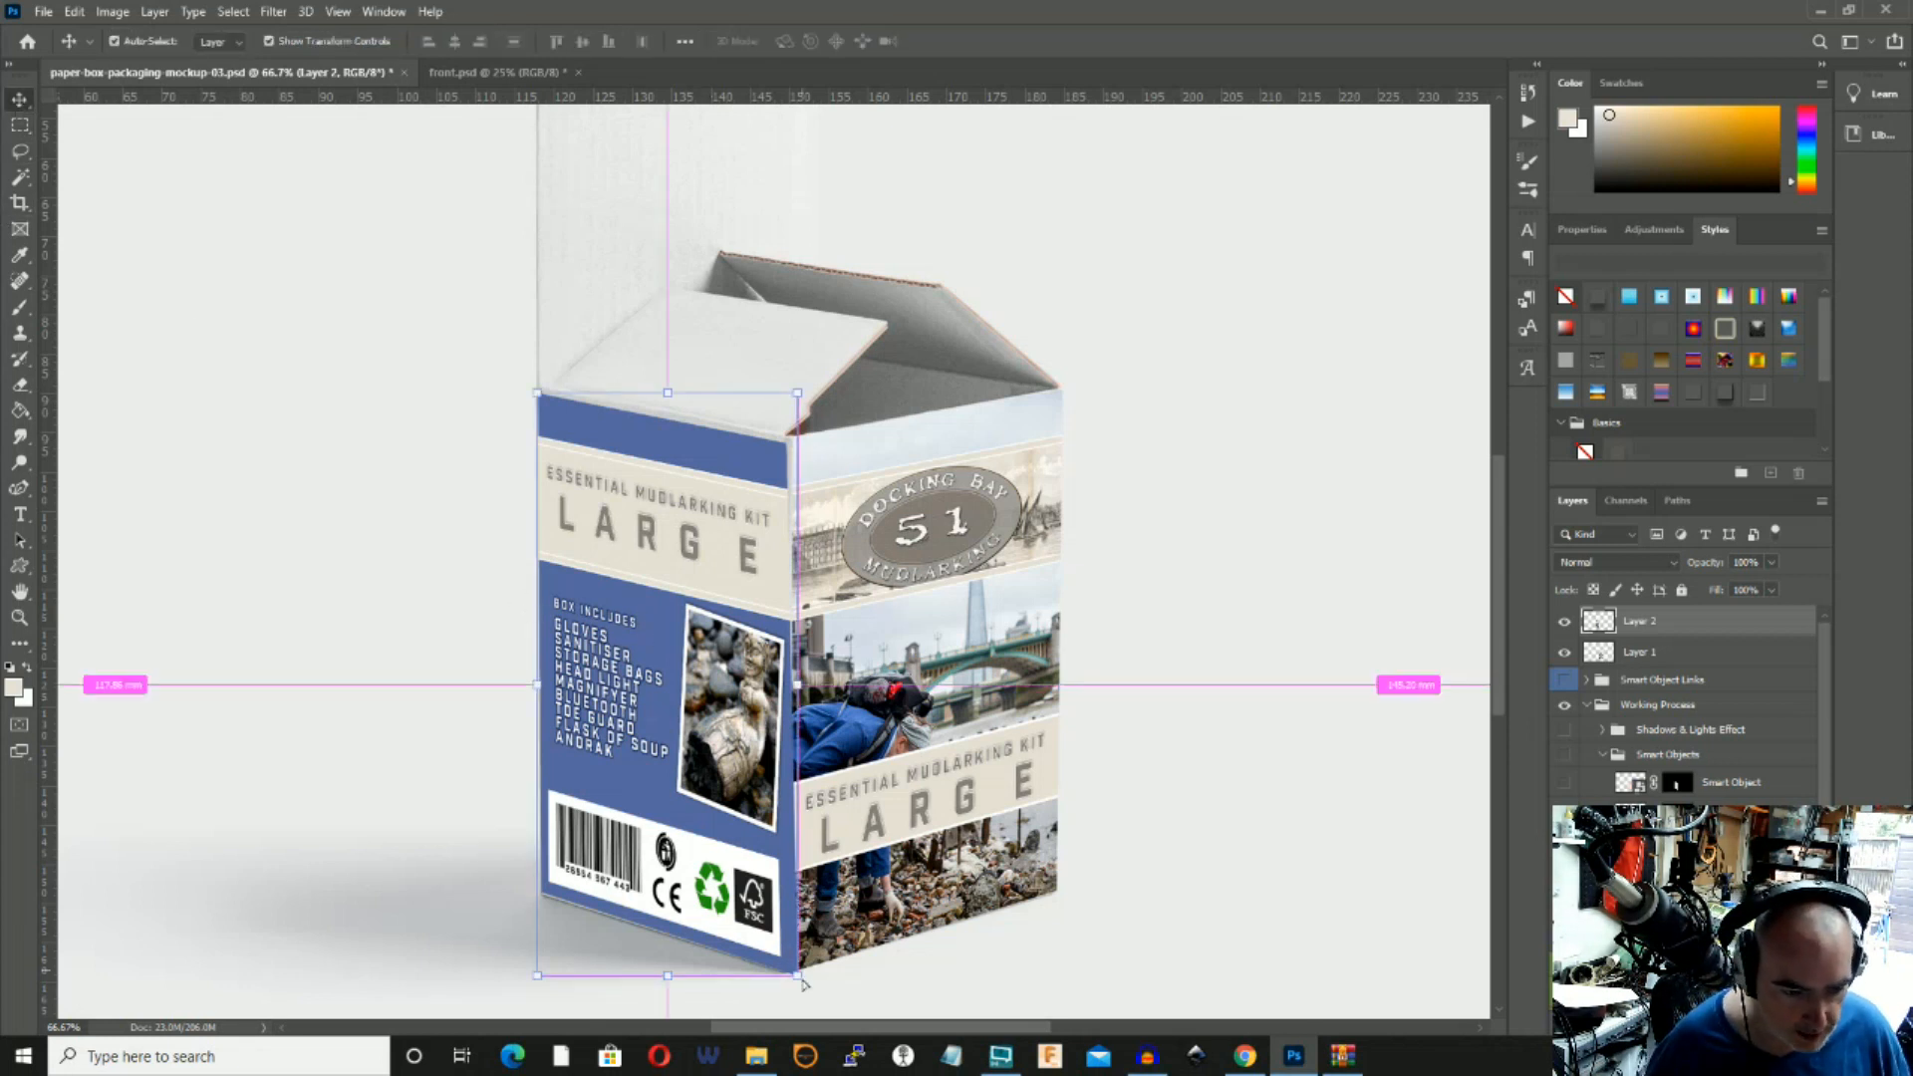
drag(797, 979, 784, 976)
right_click(823, 887)
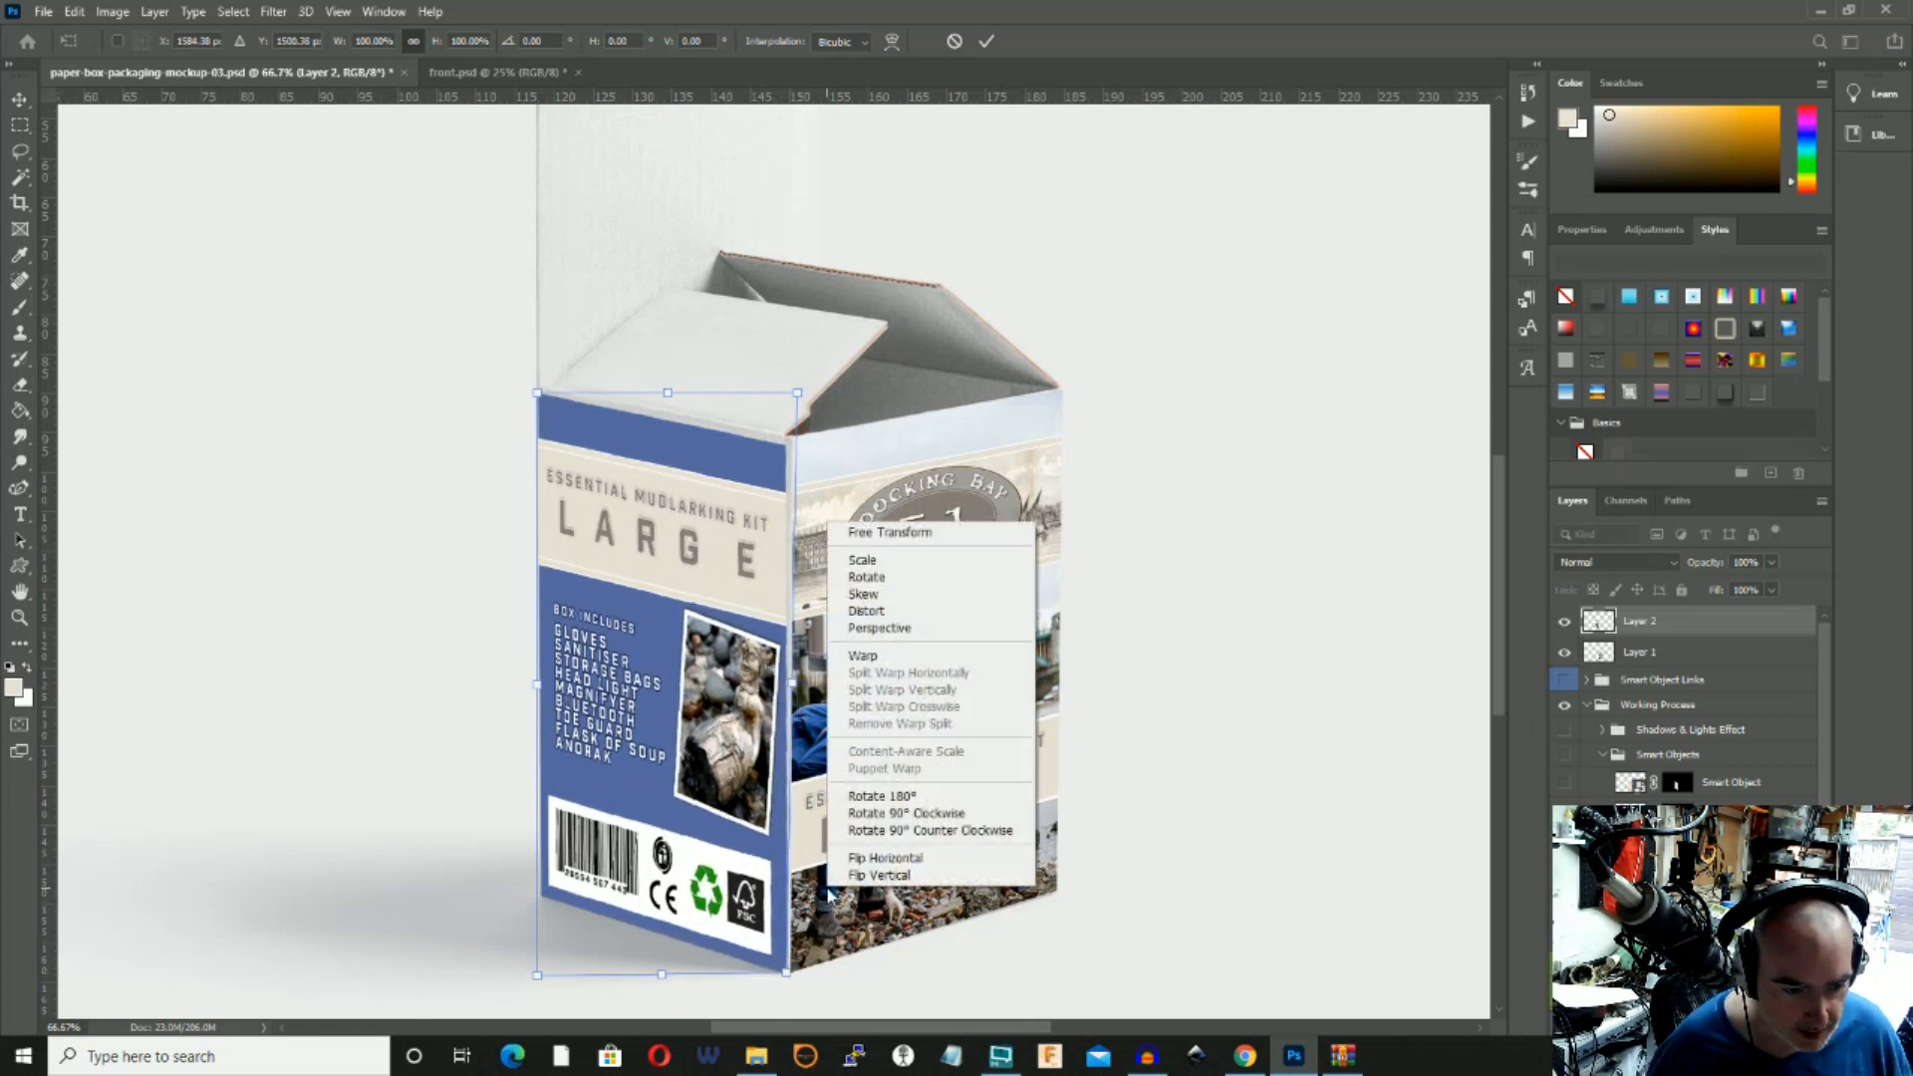
key(Escape)
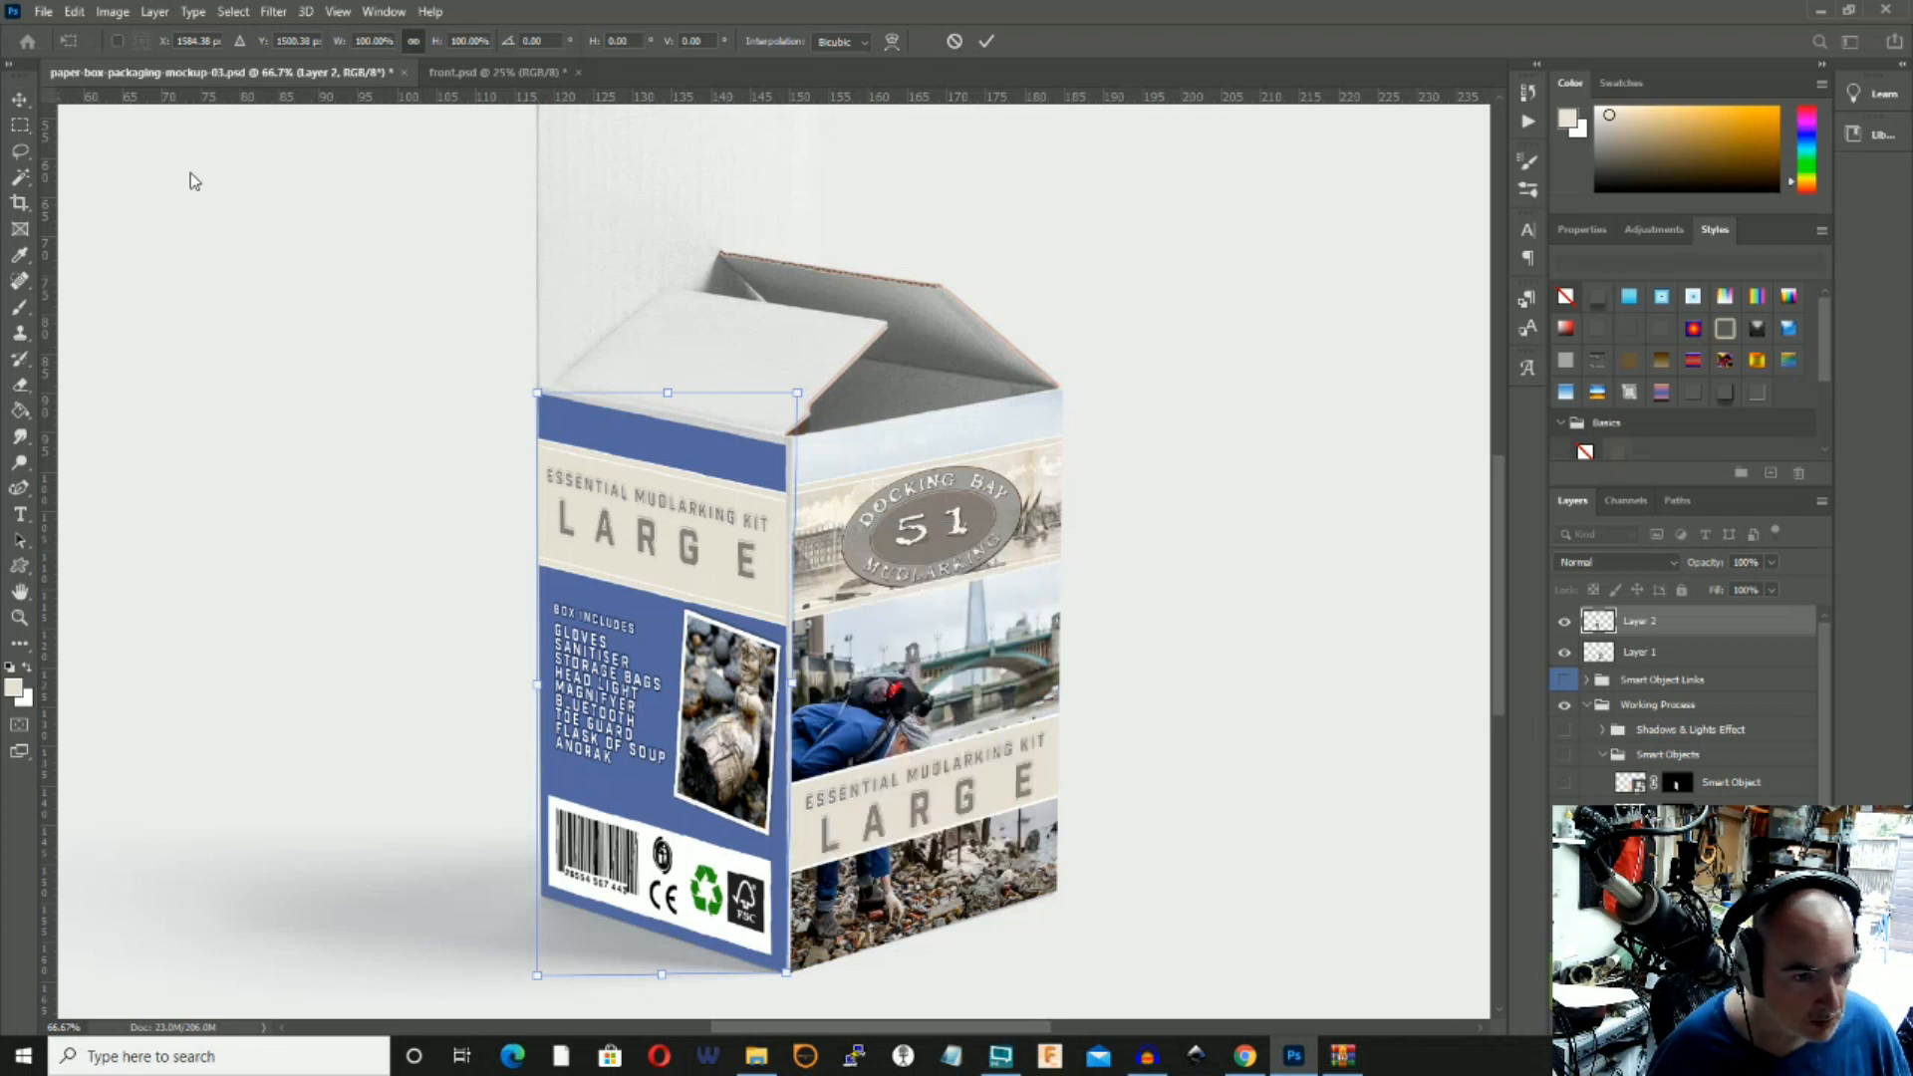
right_click(894, 586)
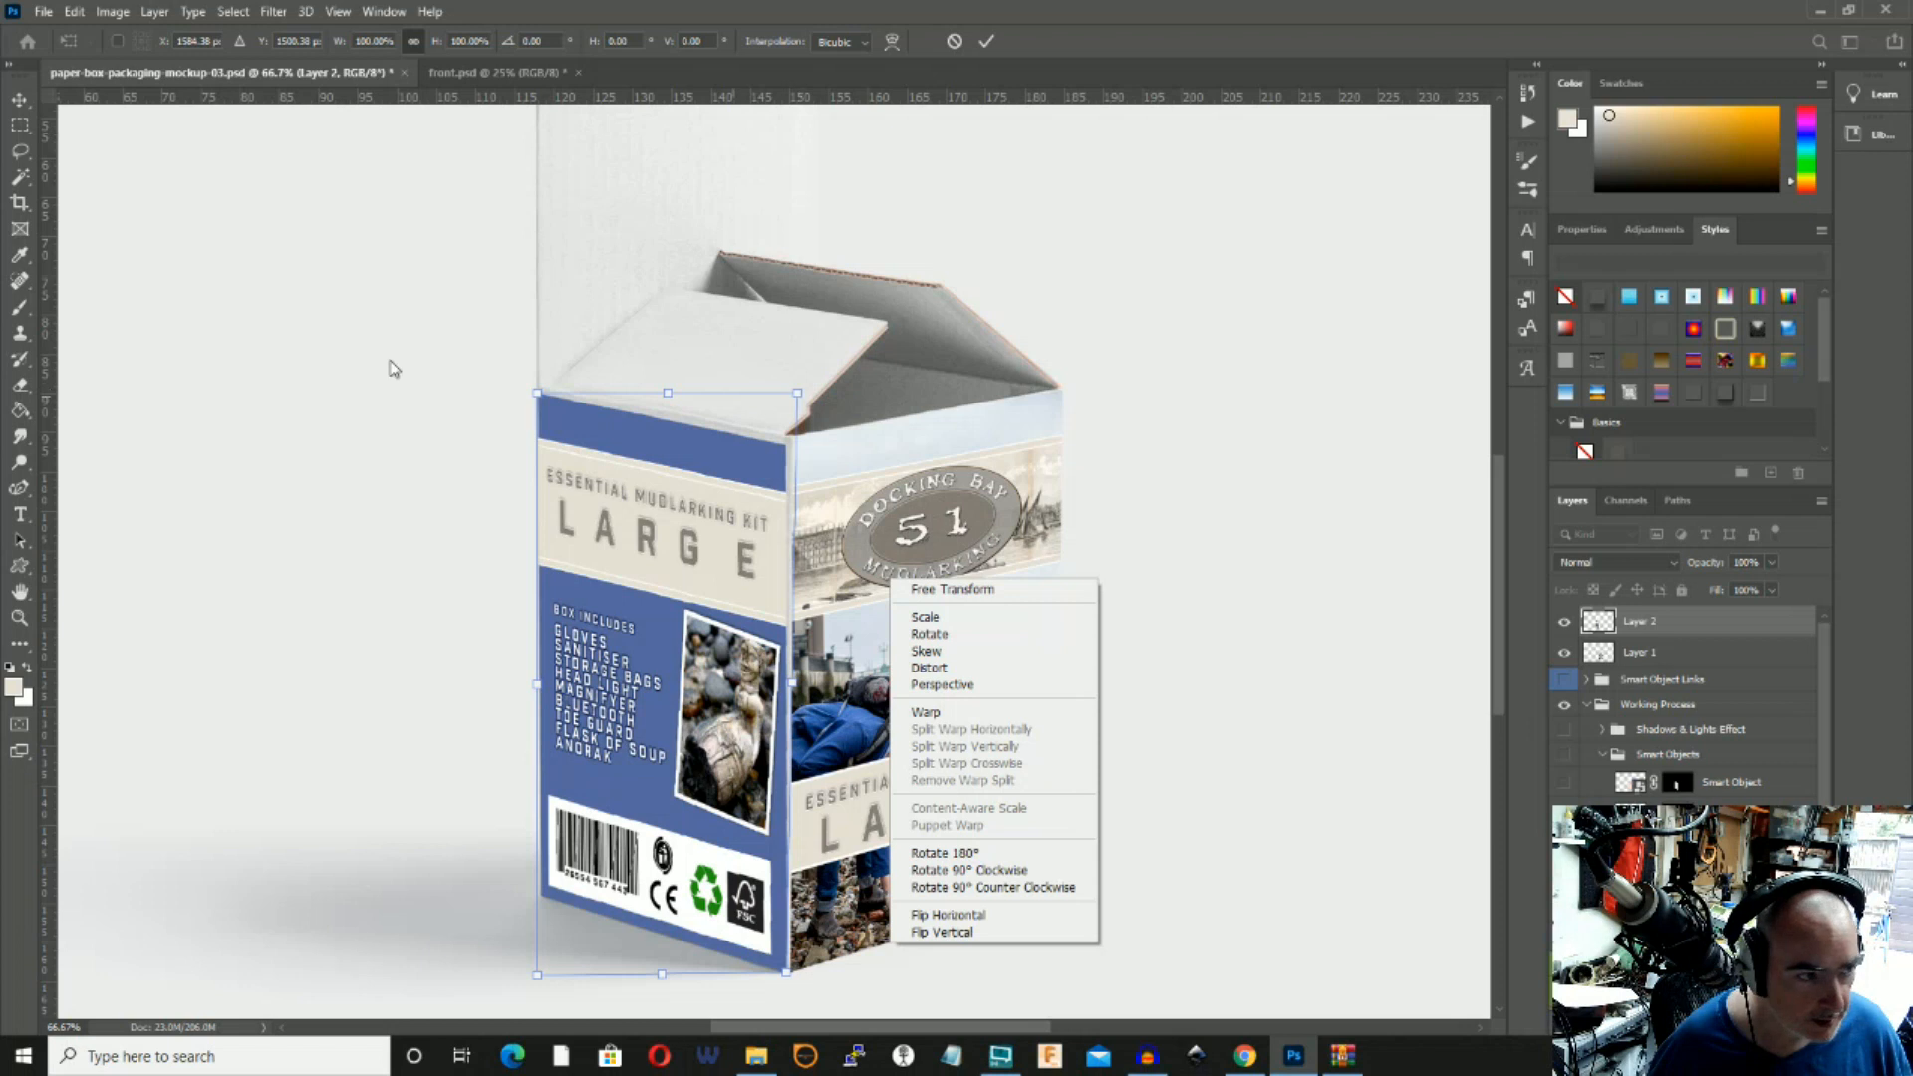
click(27, 100)
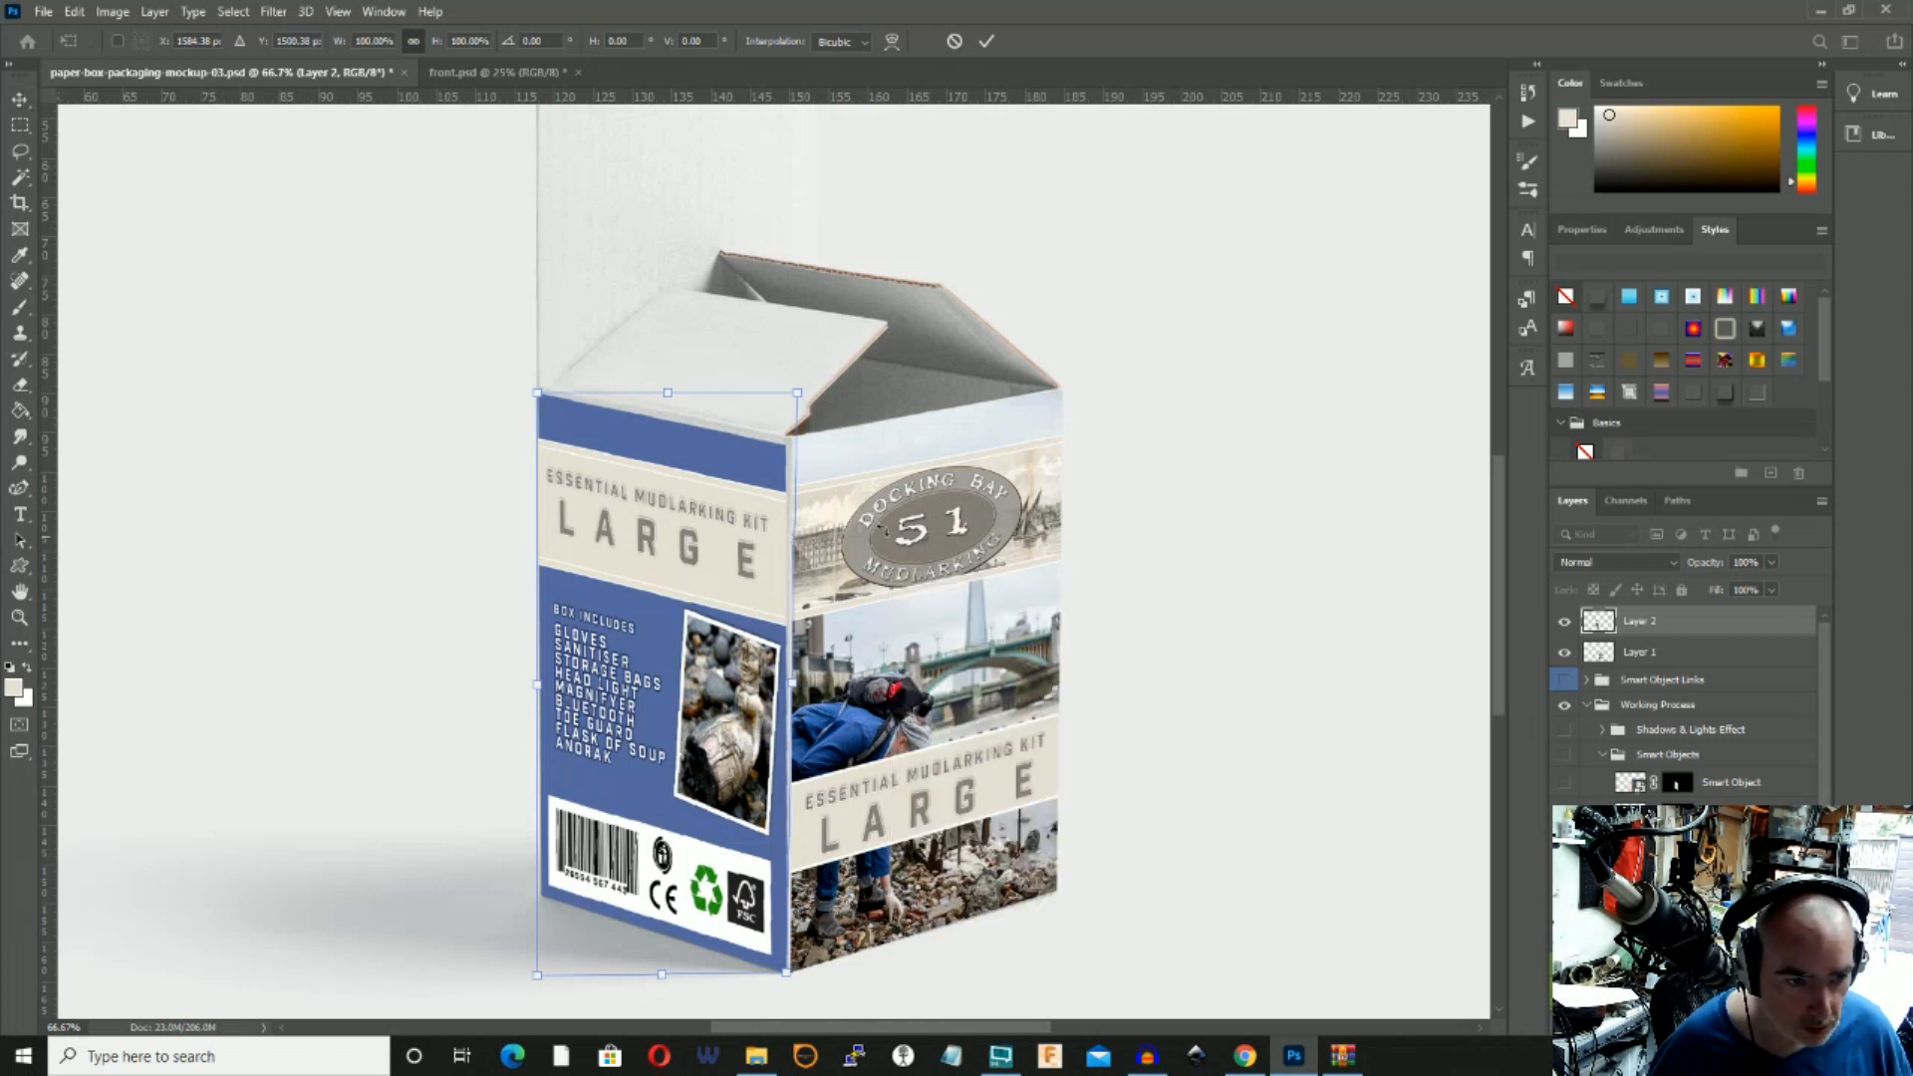
Fine-tune the side panel's upper corners to close the gaps along the left face's top and vertical edges, and apply the transform.
drag(796, 396, 803, 384)
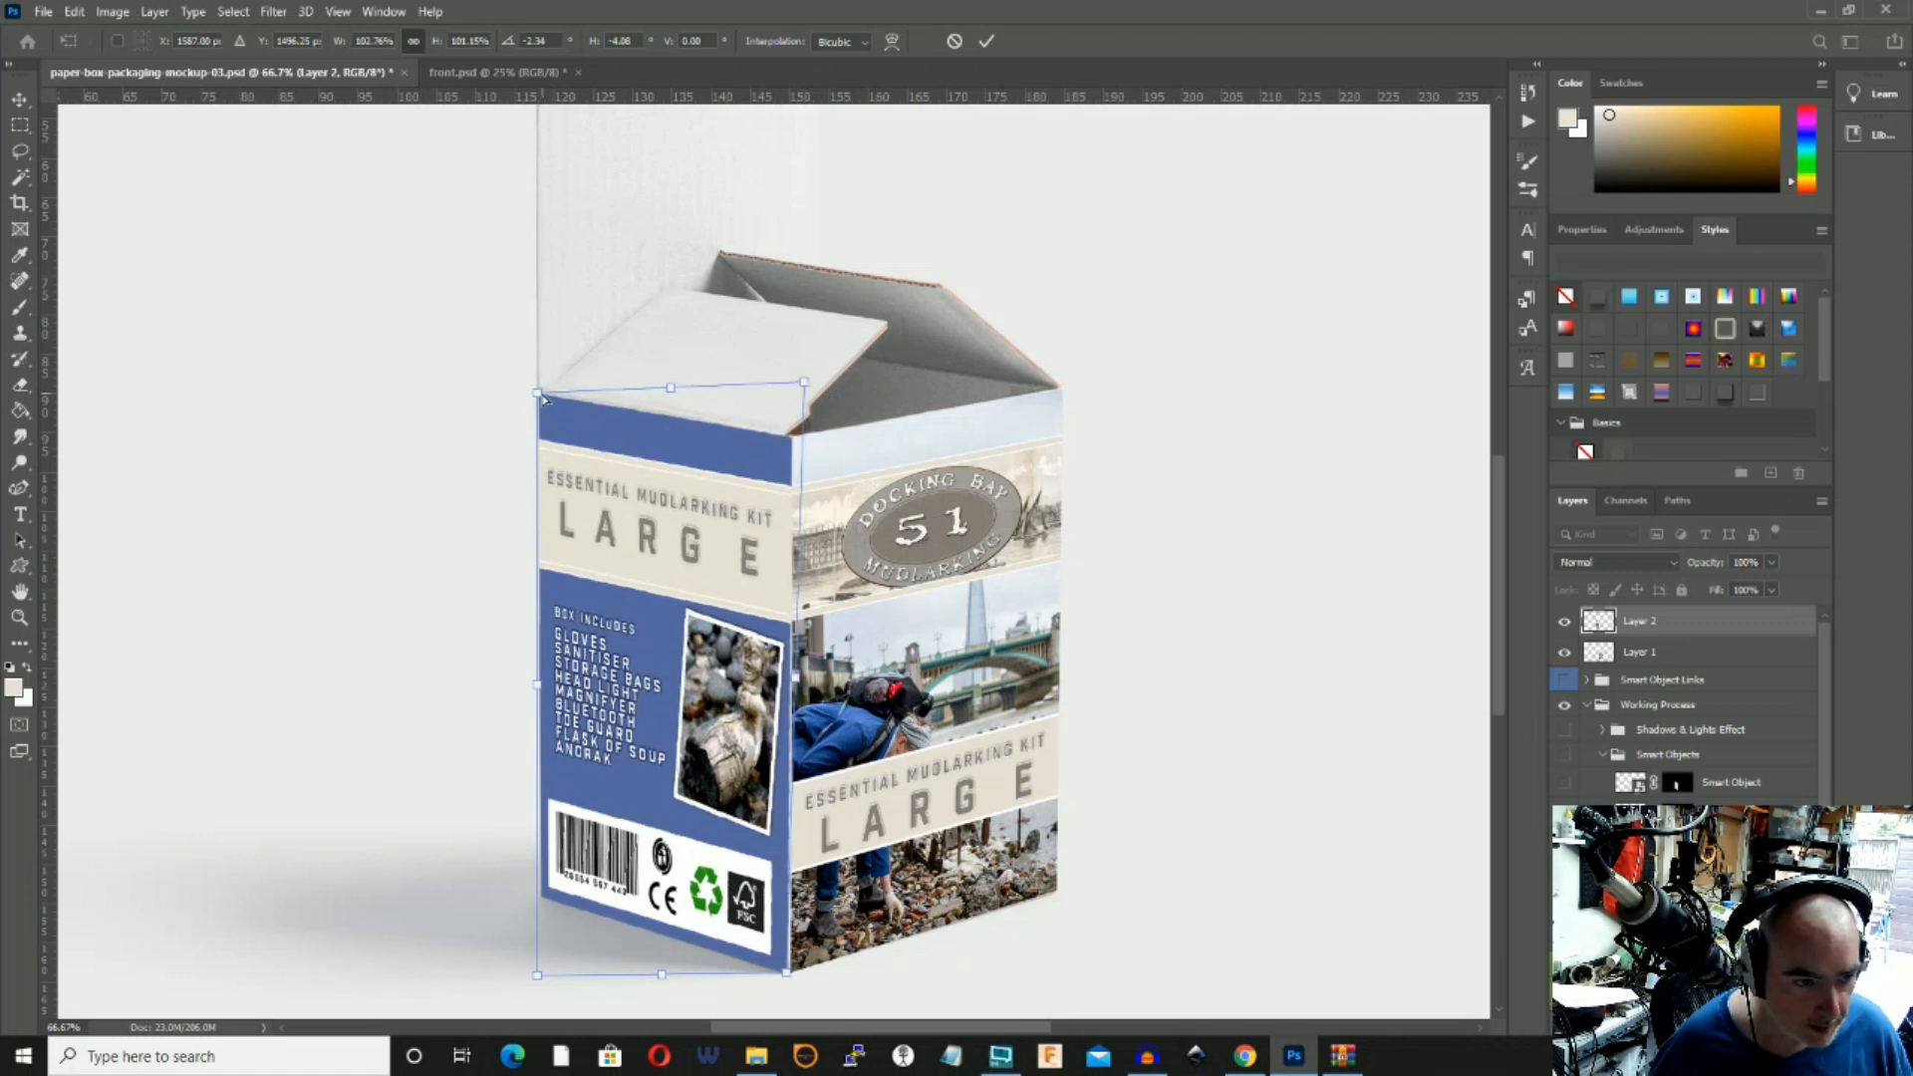
drag(537, 397, 539, 394)
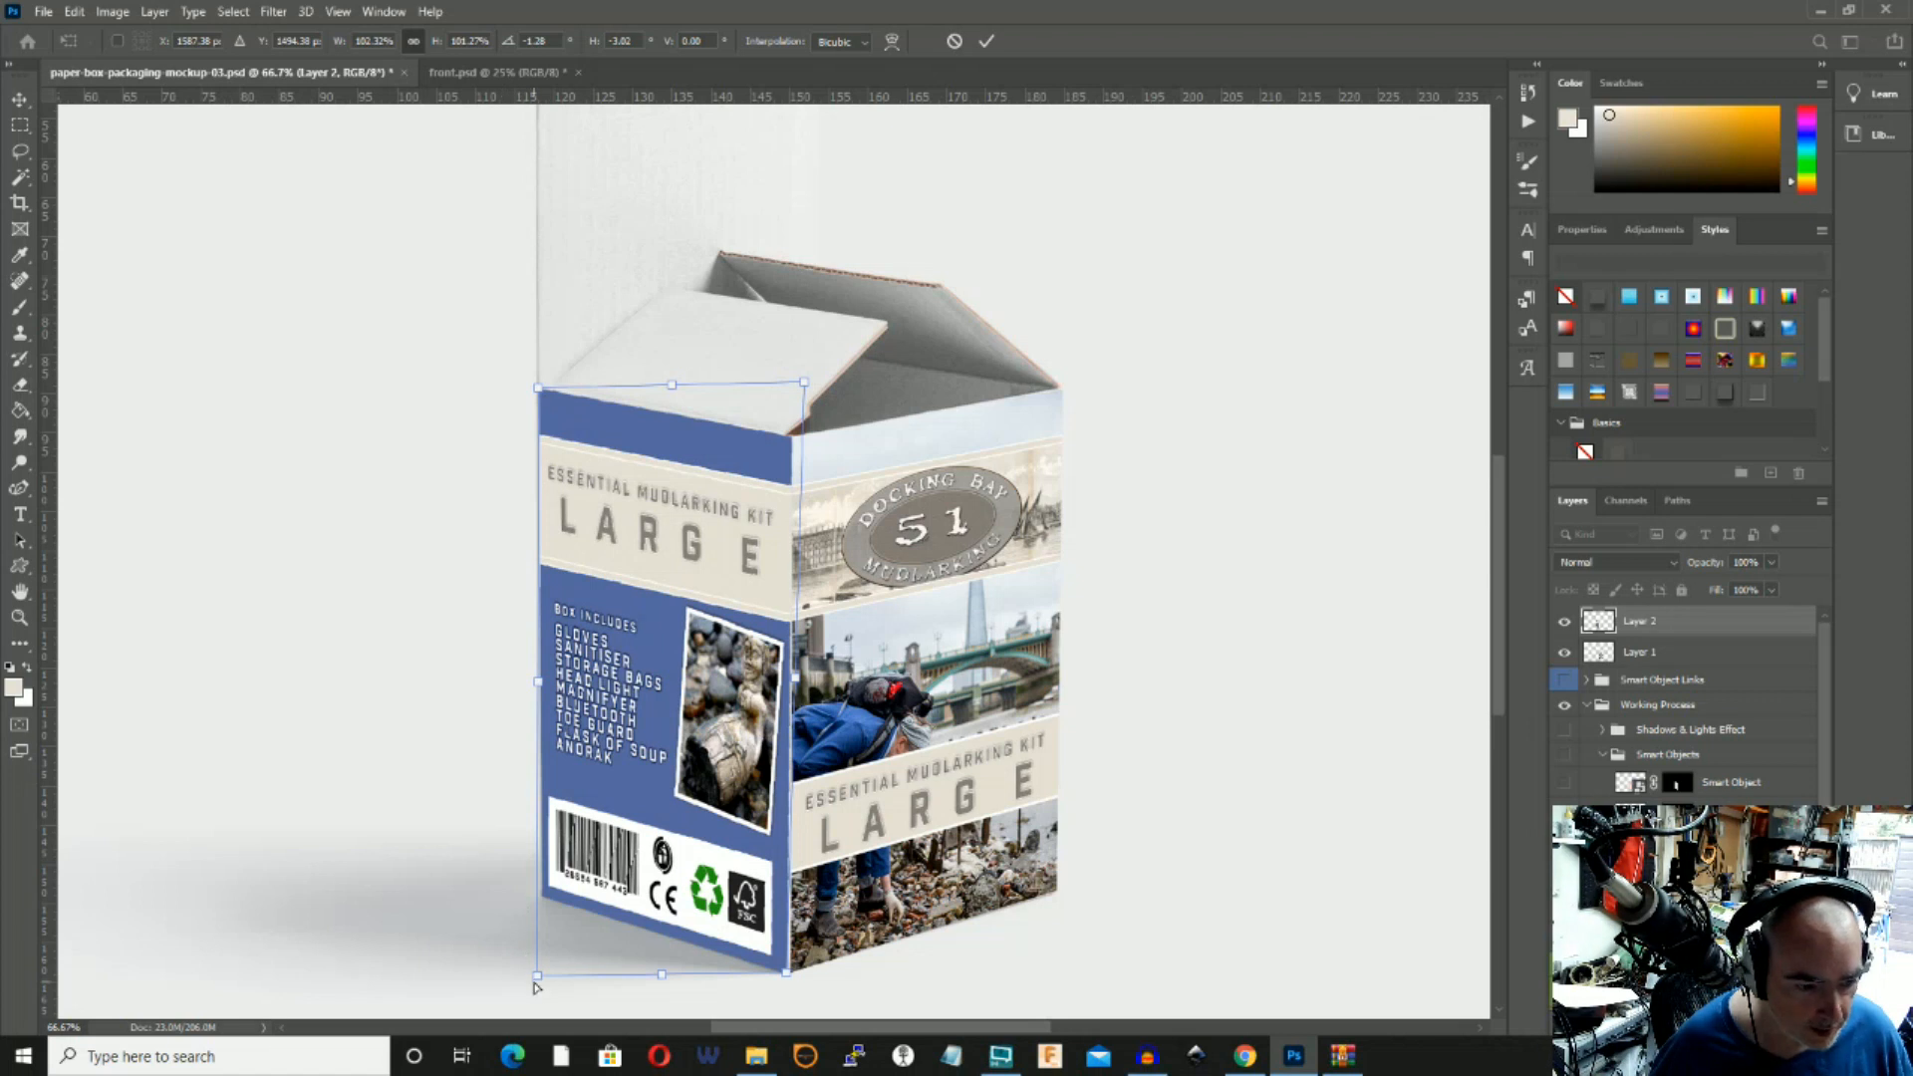
drag(536, 984, 538, 986)
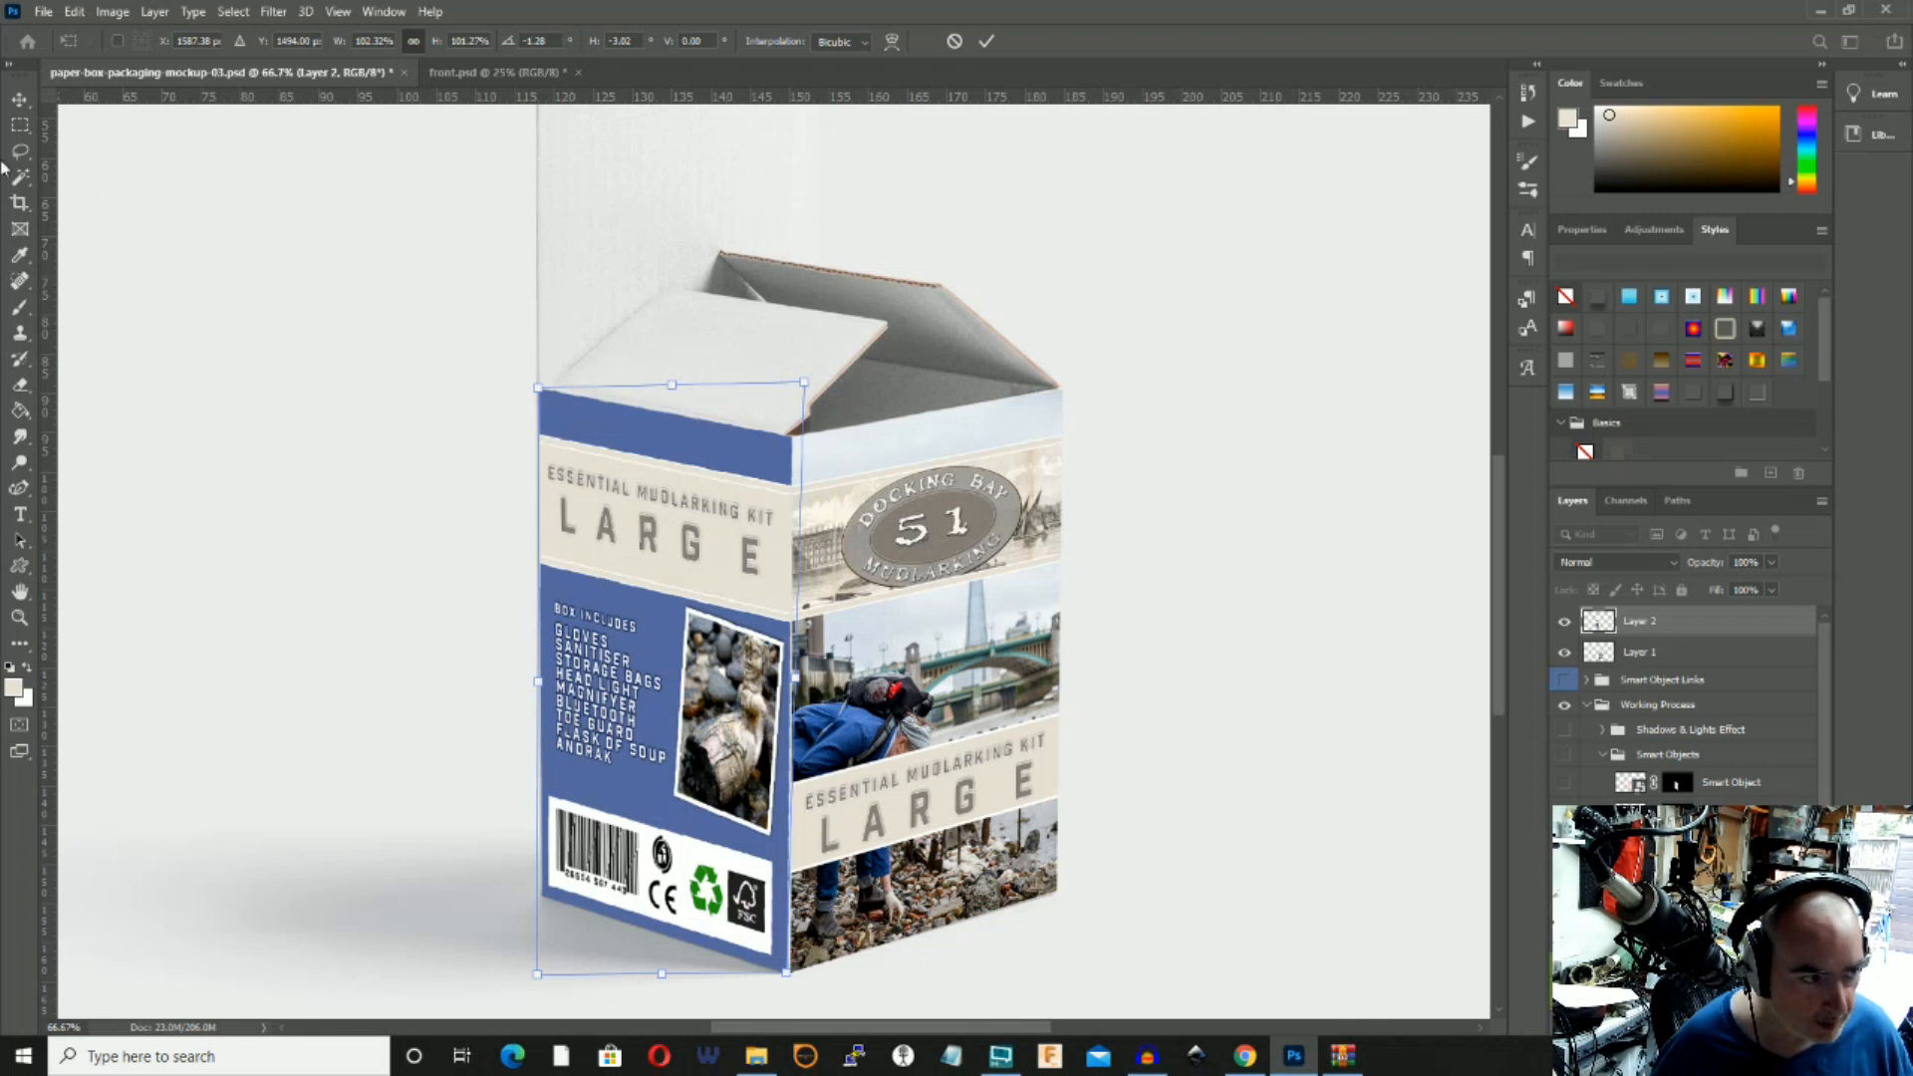
click(19, 100)
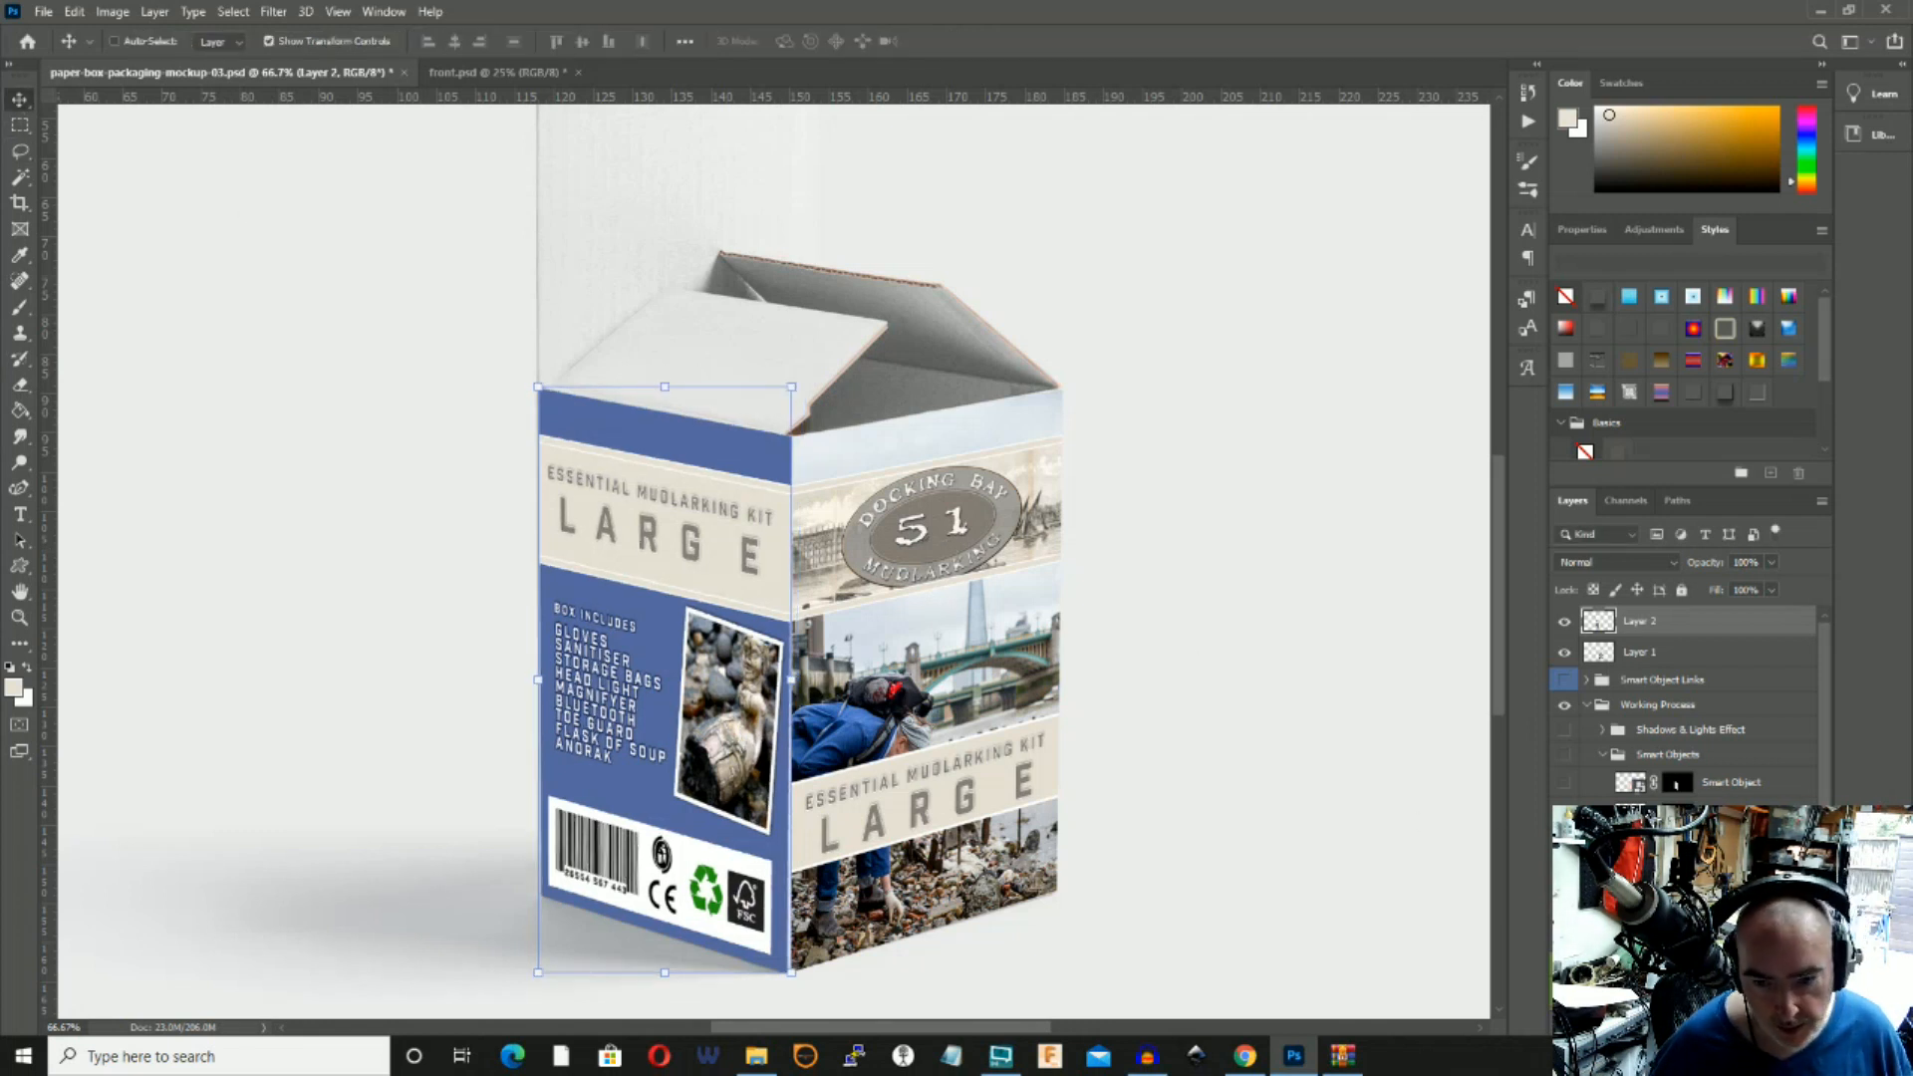
Collapse the Working Process layer group and select the front panel artwork on Layer 1.
scroll(1683, 698, down, 5)
scroll(1683, 697, up, 5)
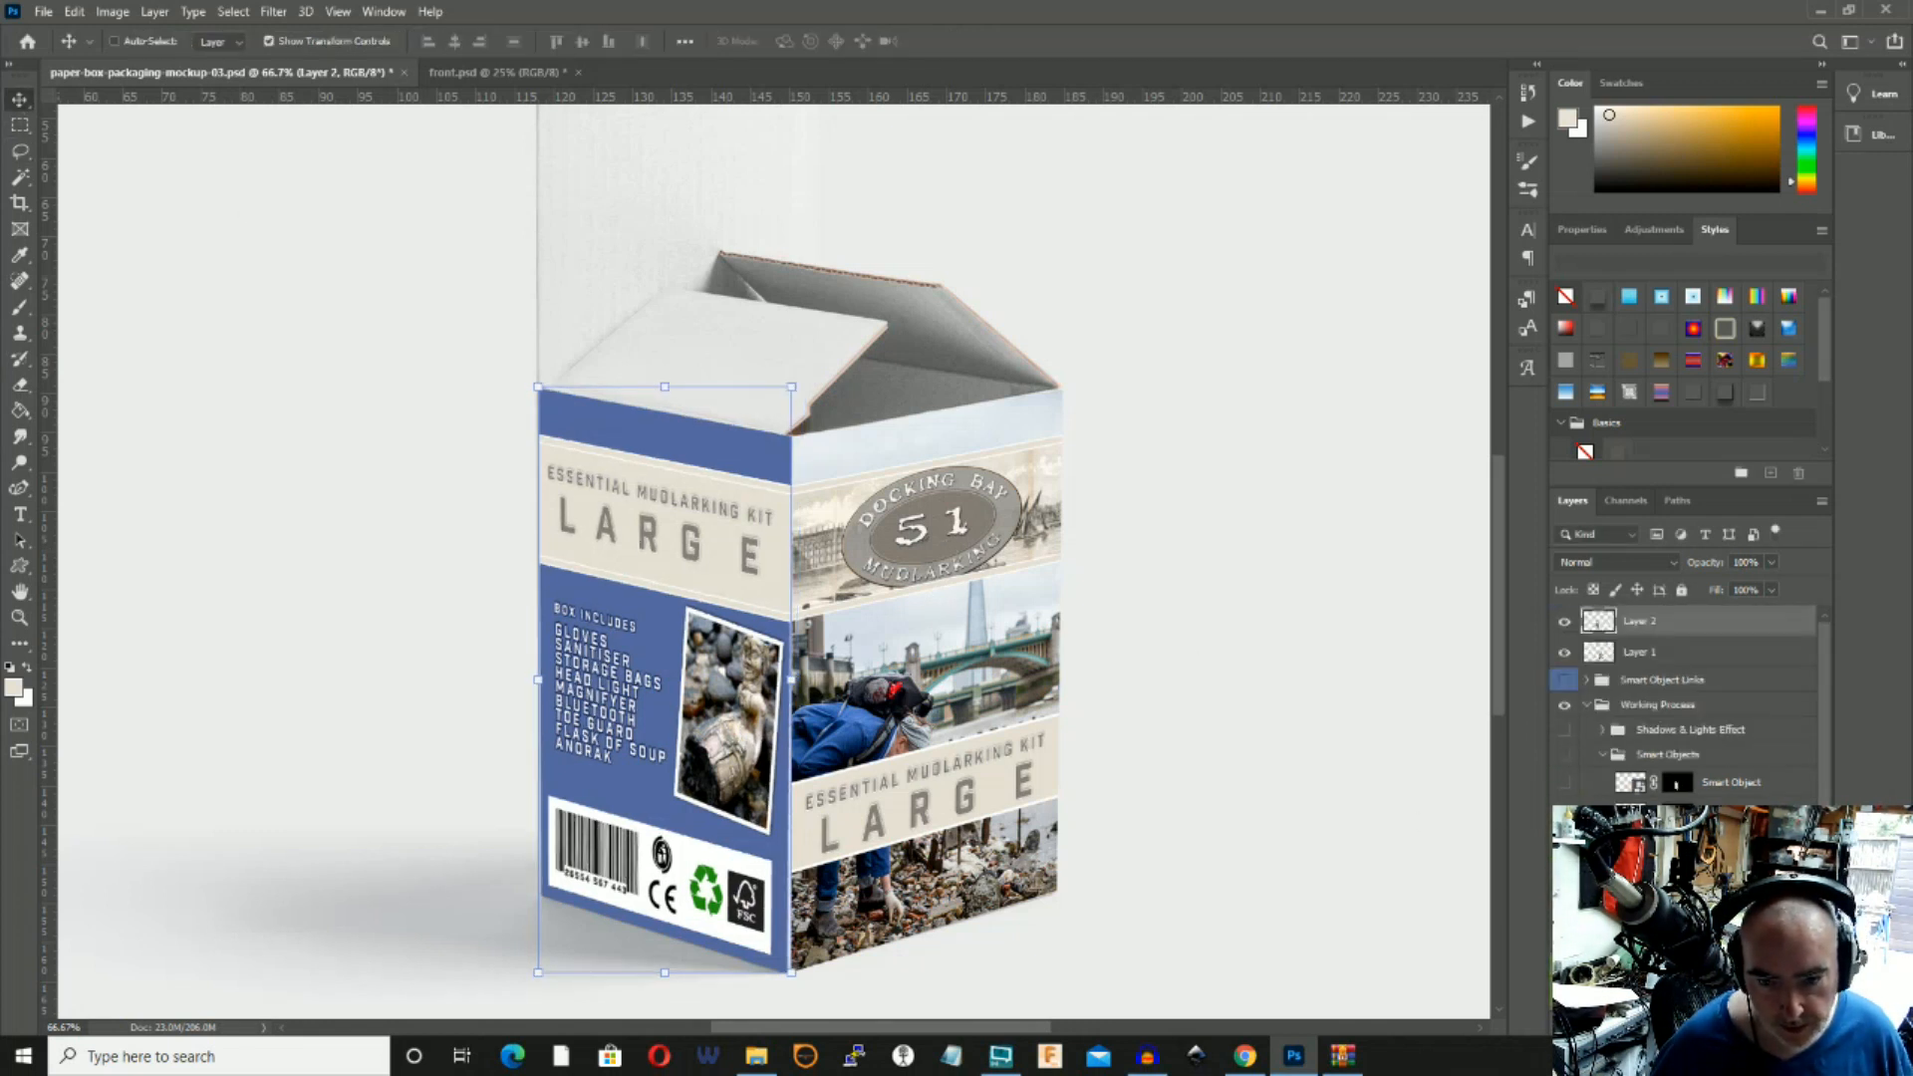
click(1673, 656)
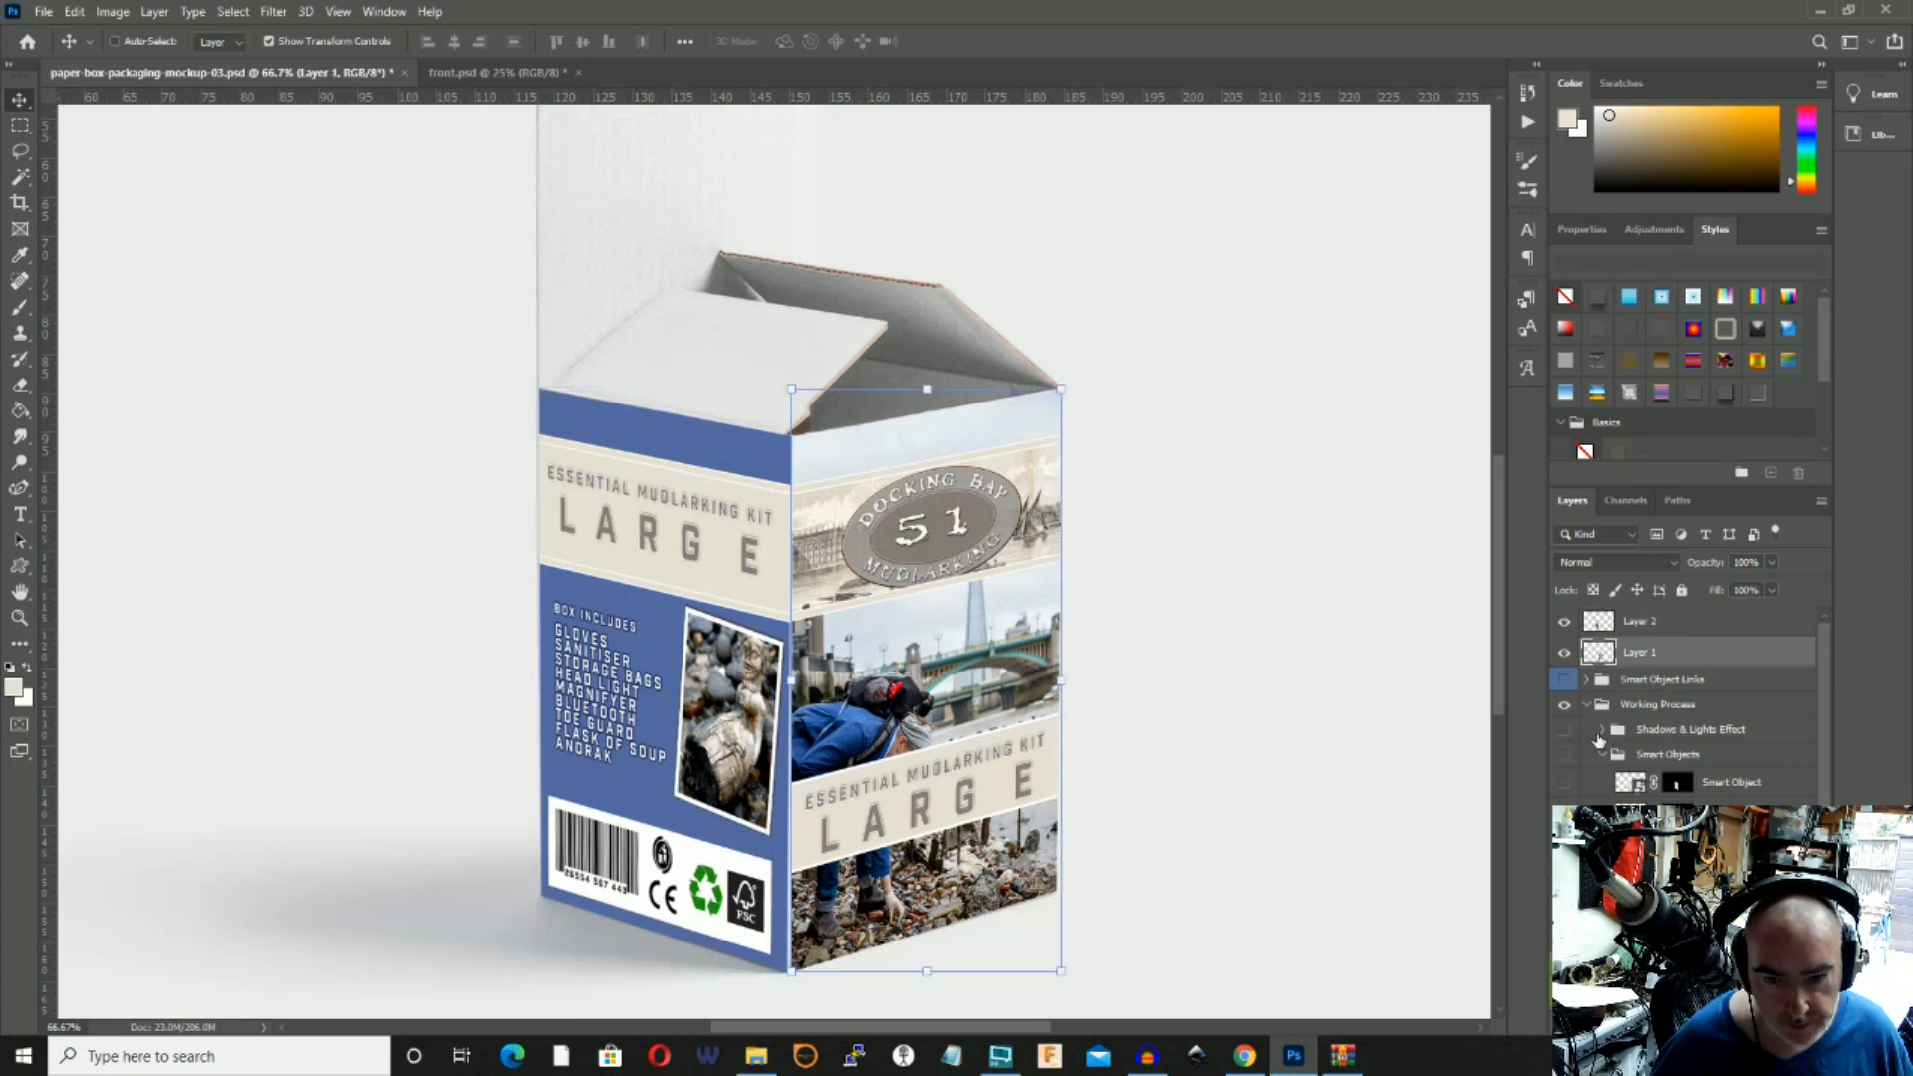
click(1599, 735)
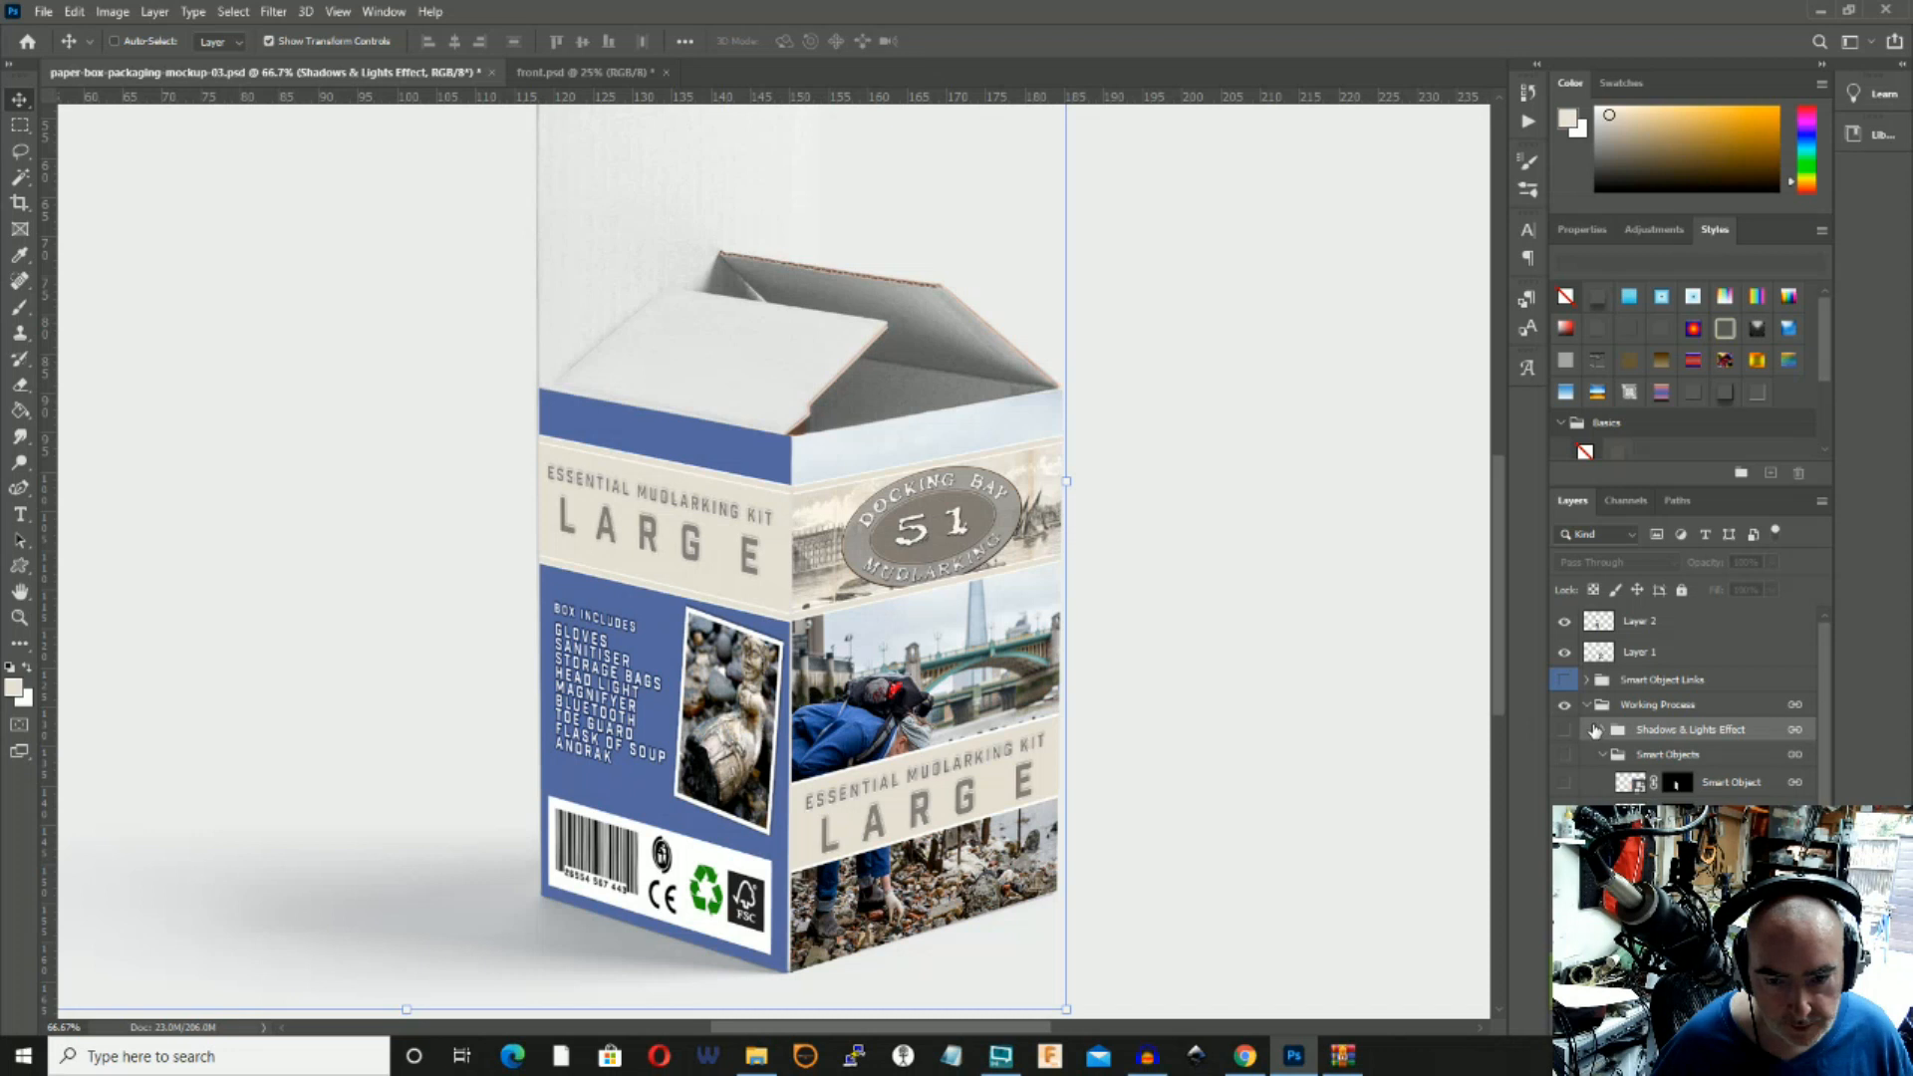
click(1584, 710)
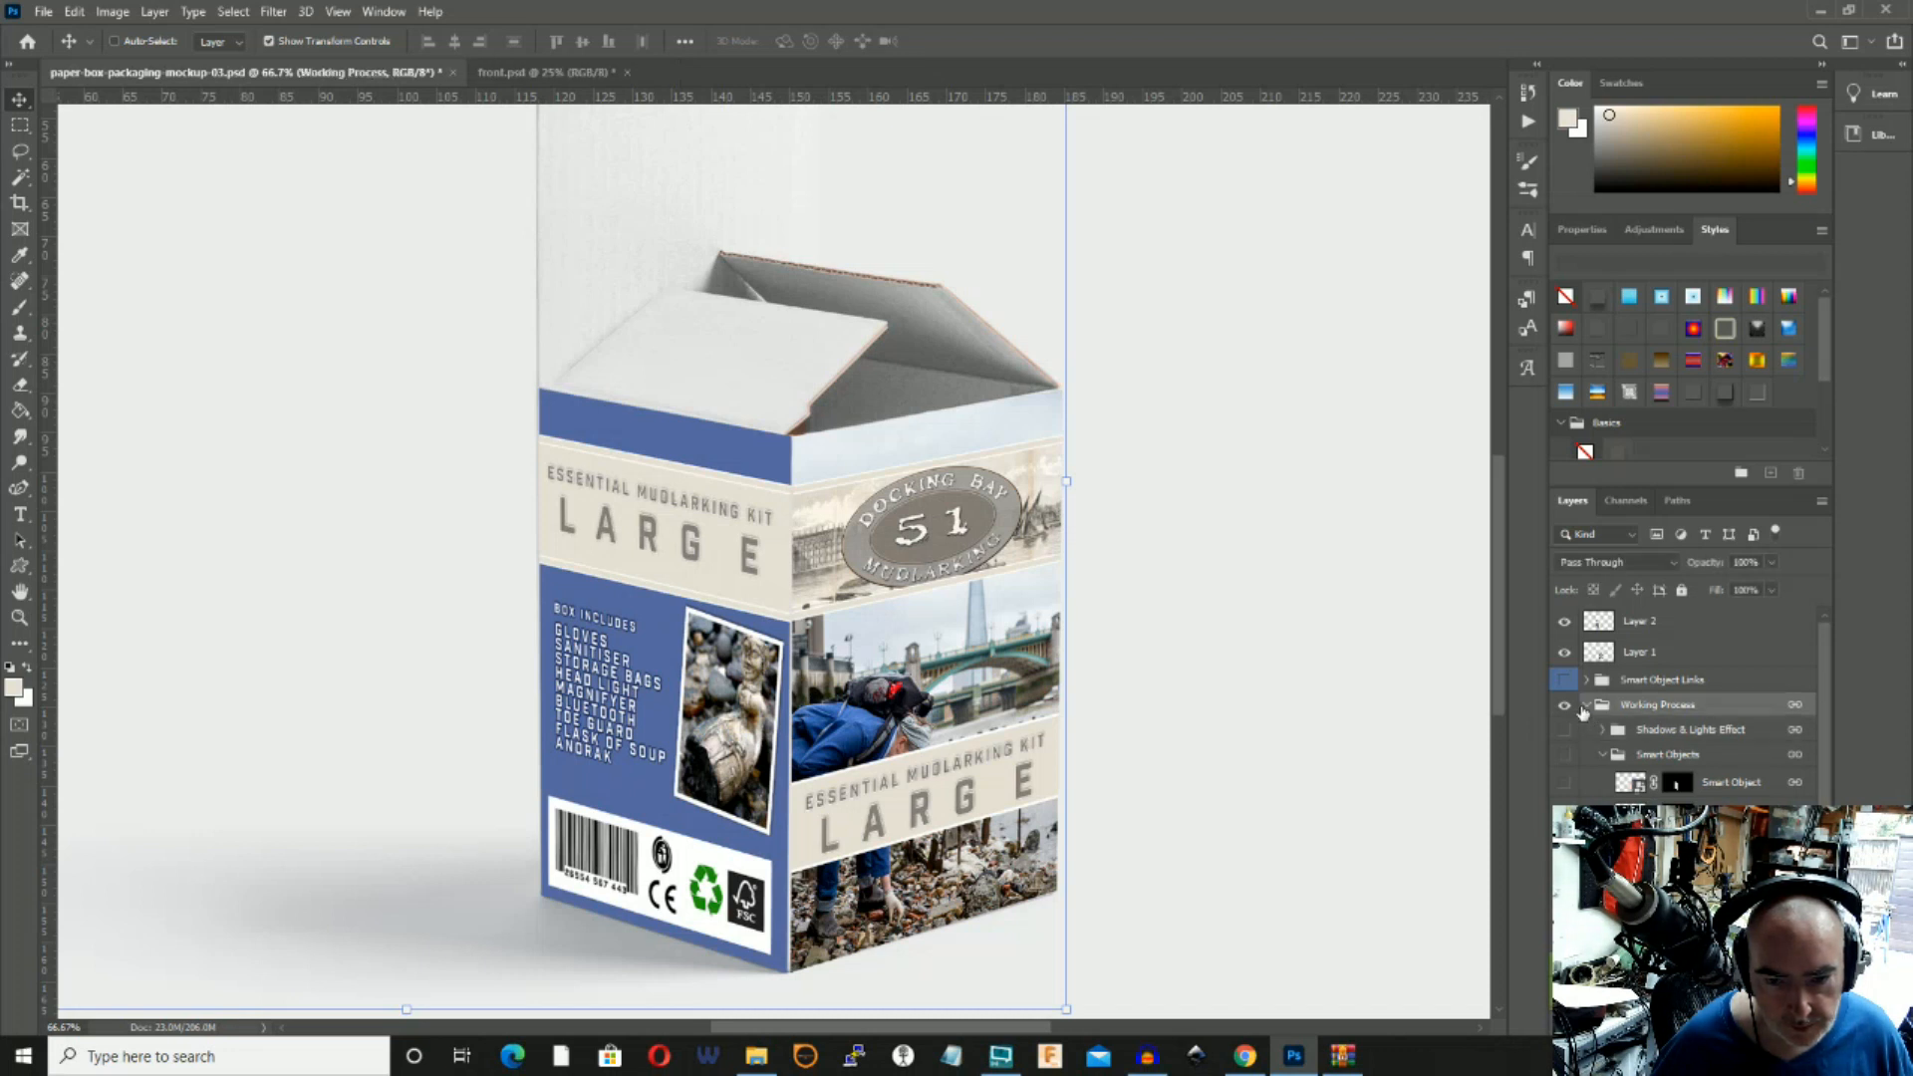
click(1585, 707)
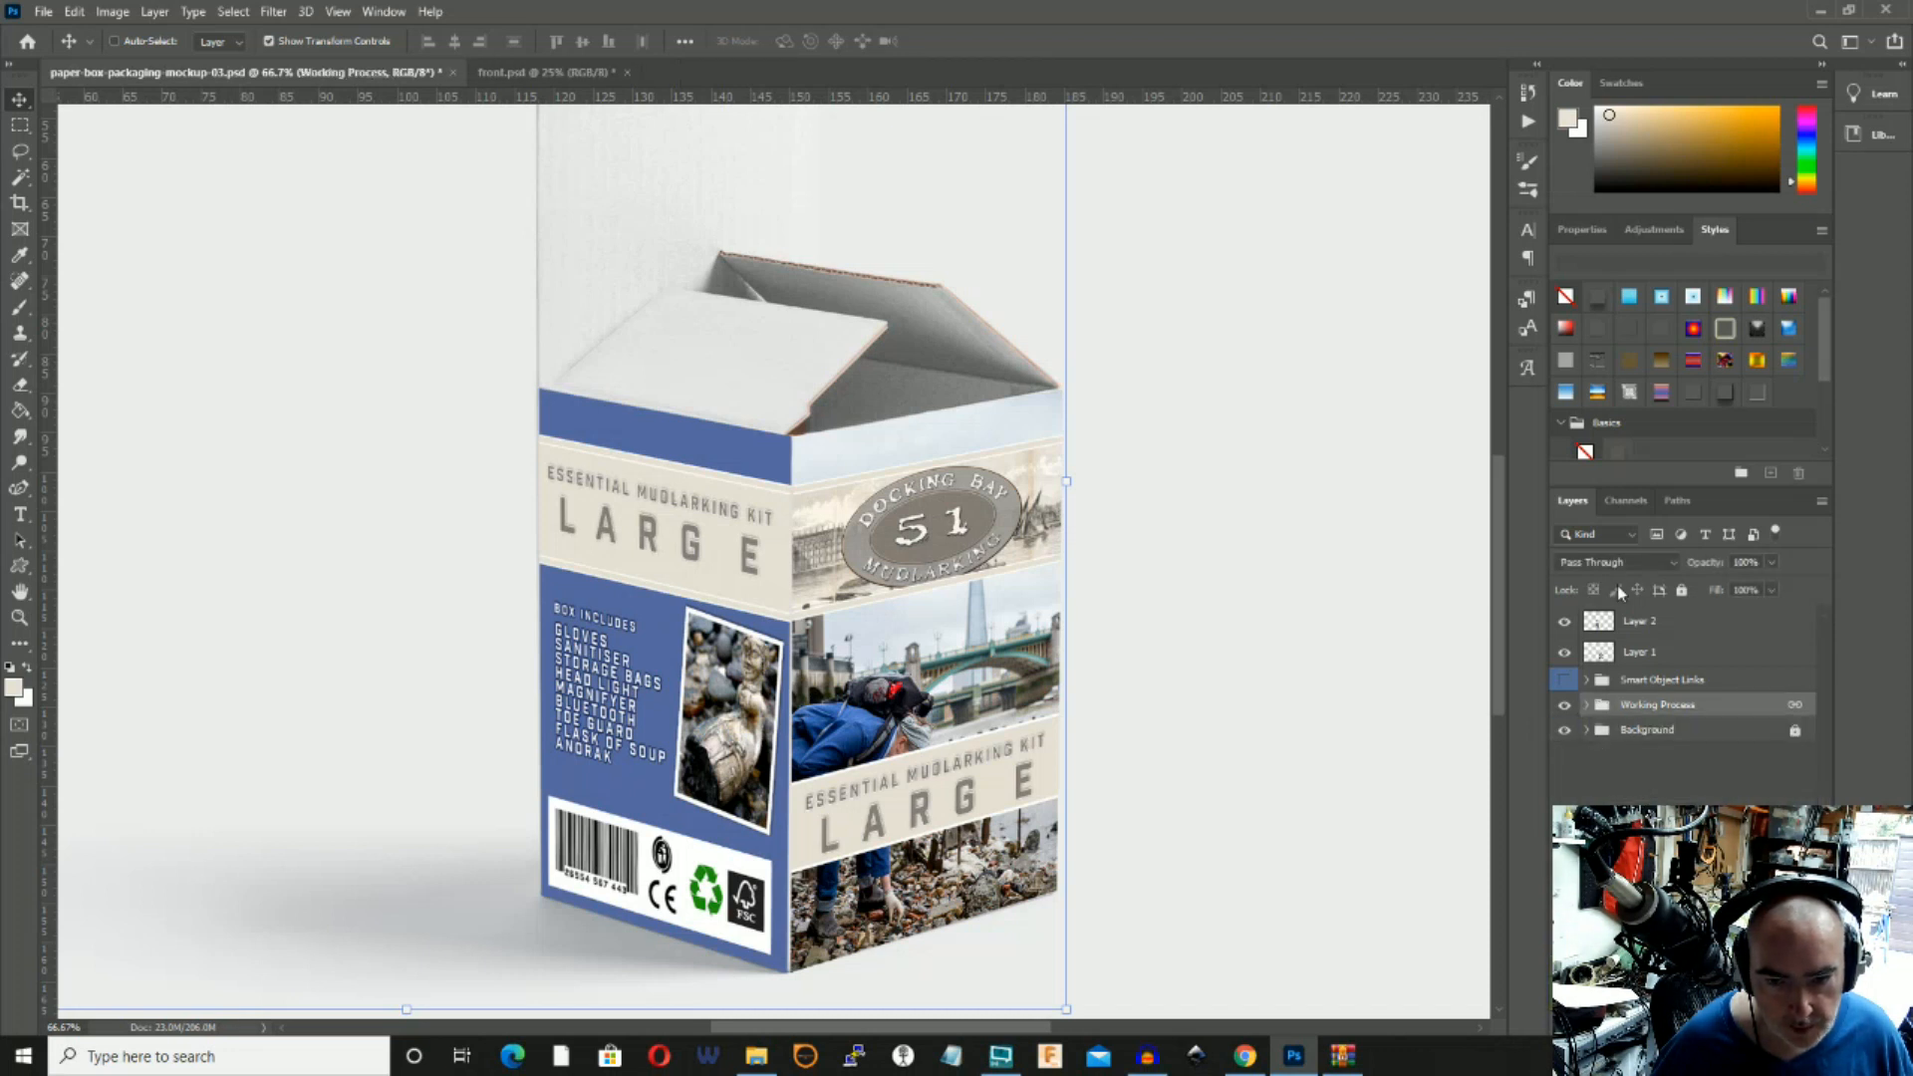
click(1618, 655)
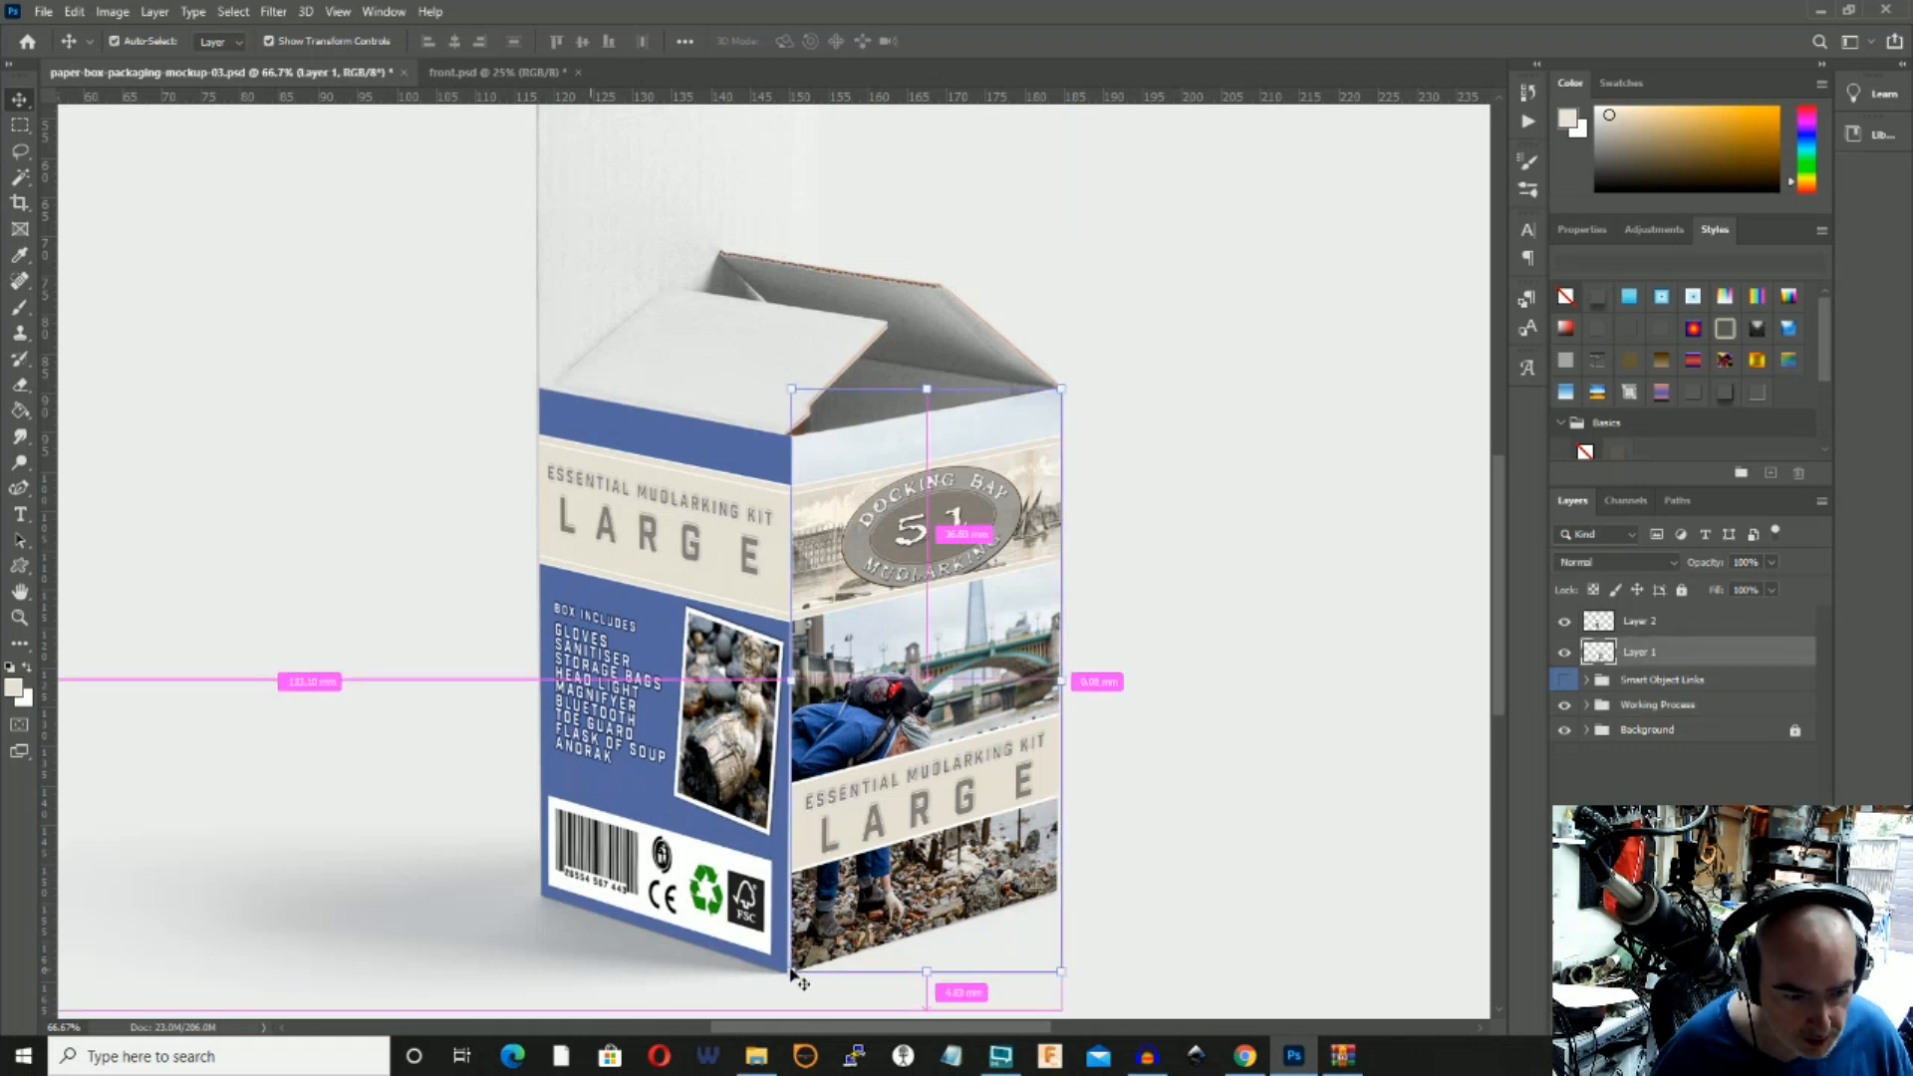
Transform the front panel artwork, pulling its lower-left corner to the box's shared vertical edge and adjusting its lower-right corner.
key(ctrl+t)
drag(791, 972, 786, 969)
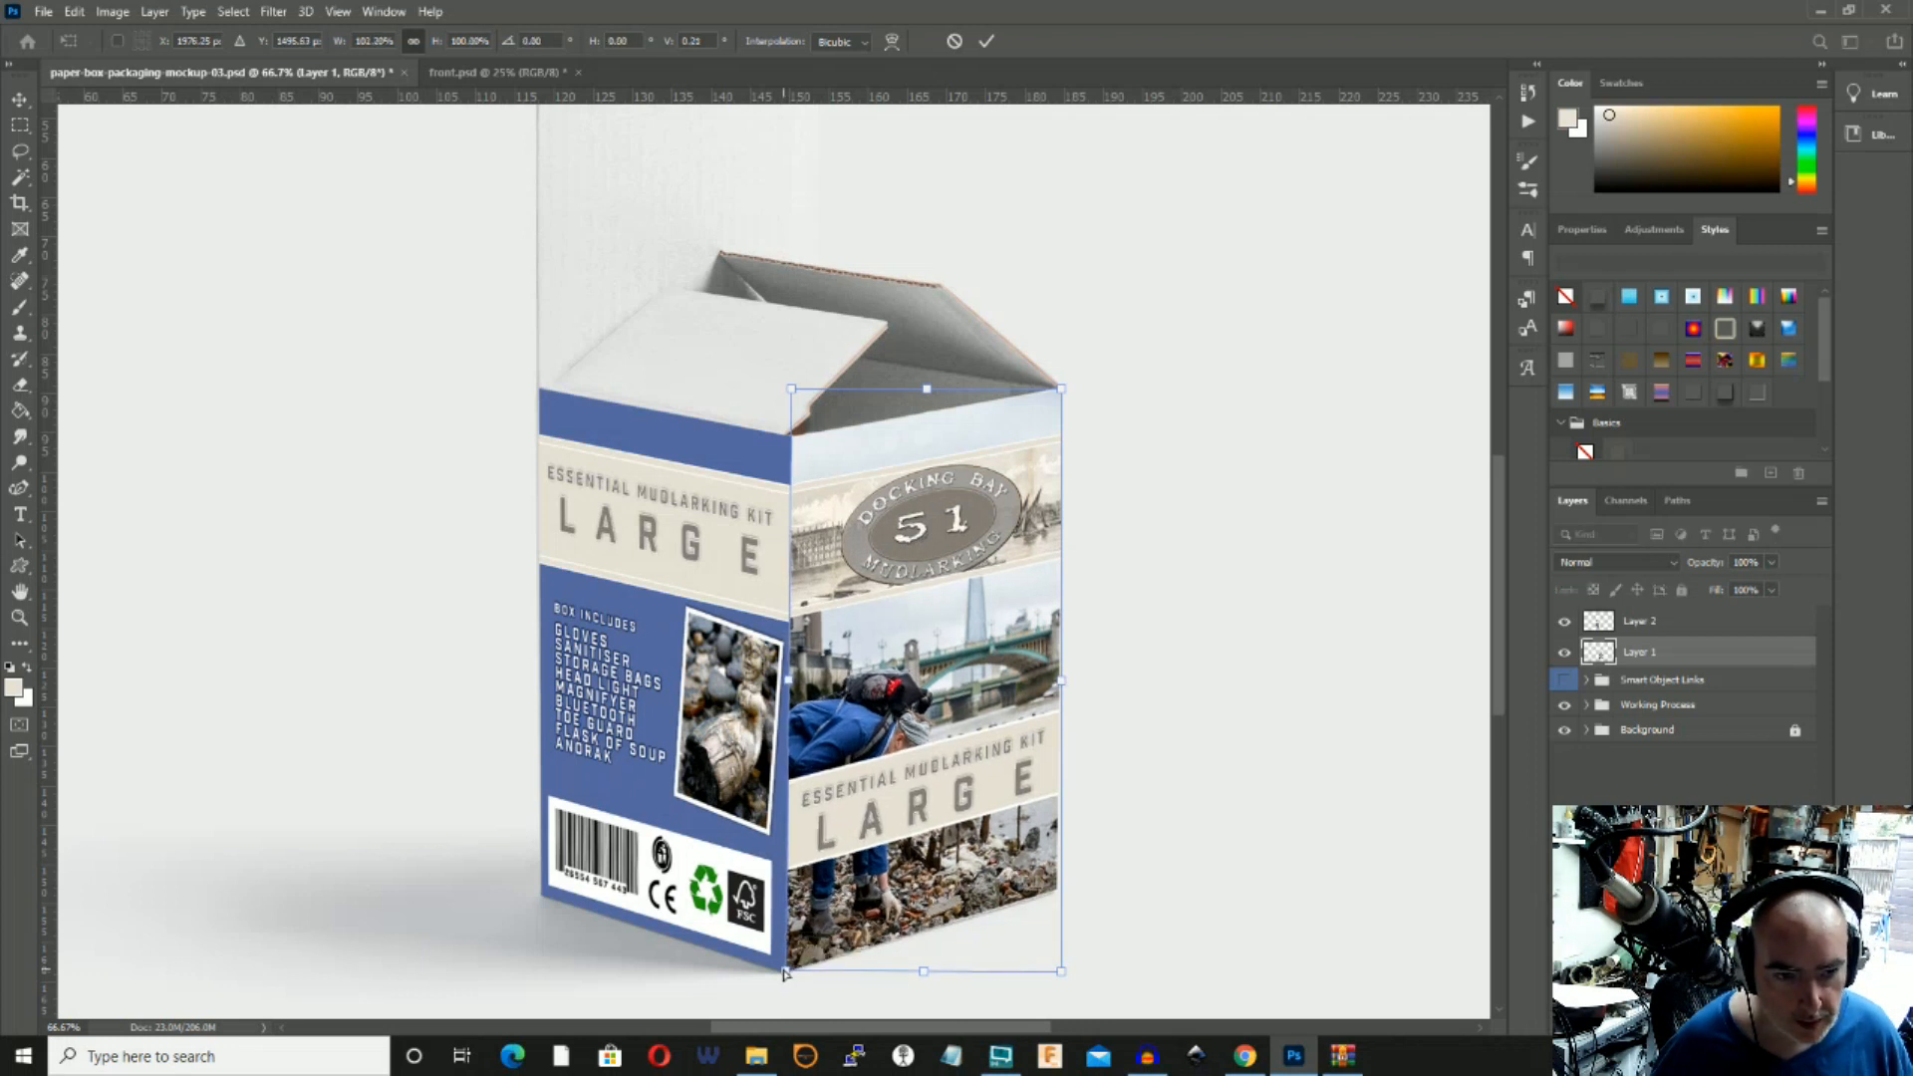
drag(1060, 972, 1059, 978)
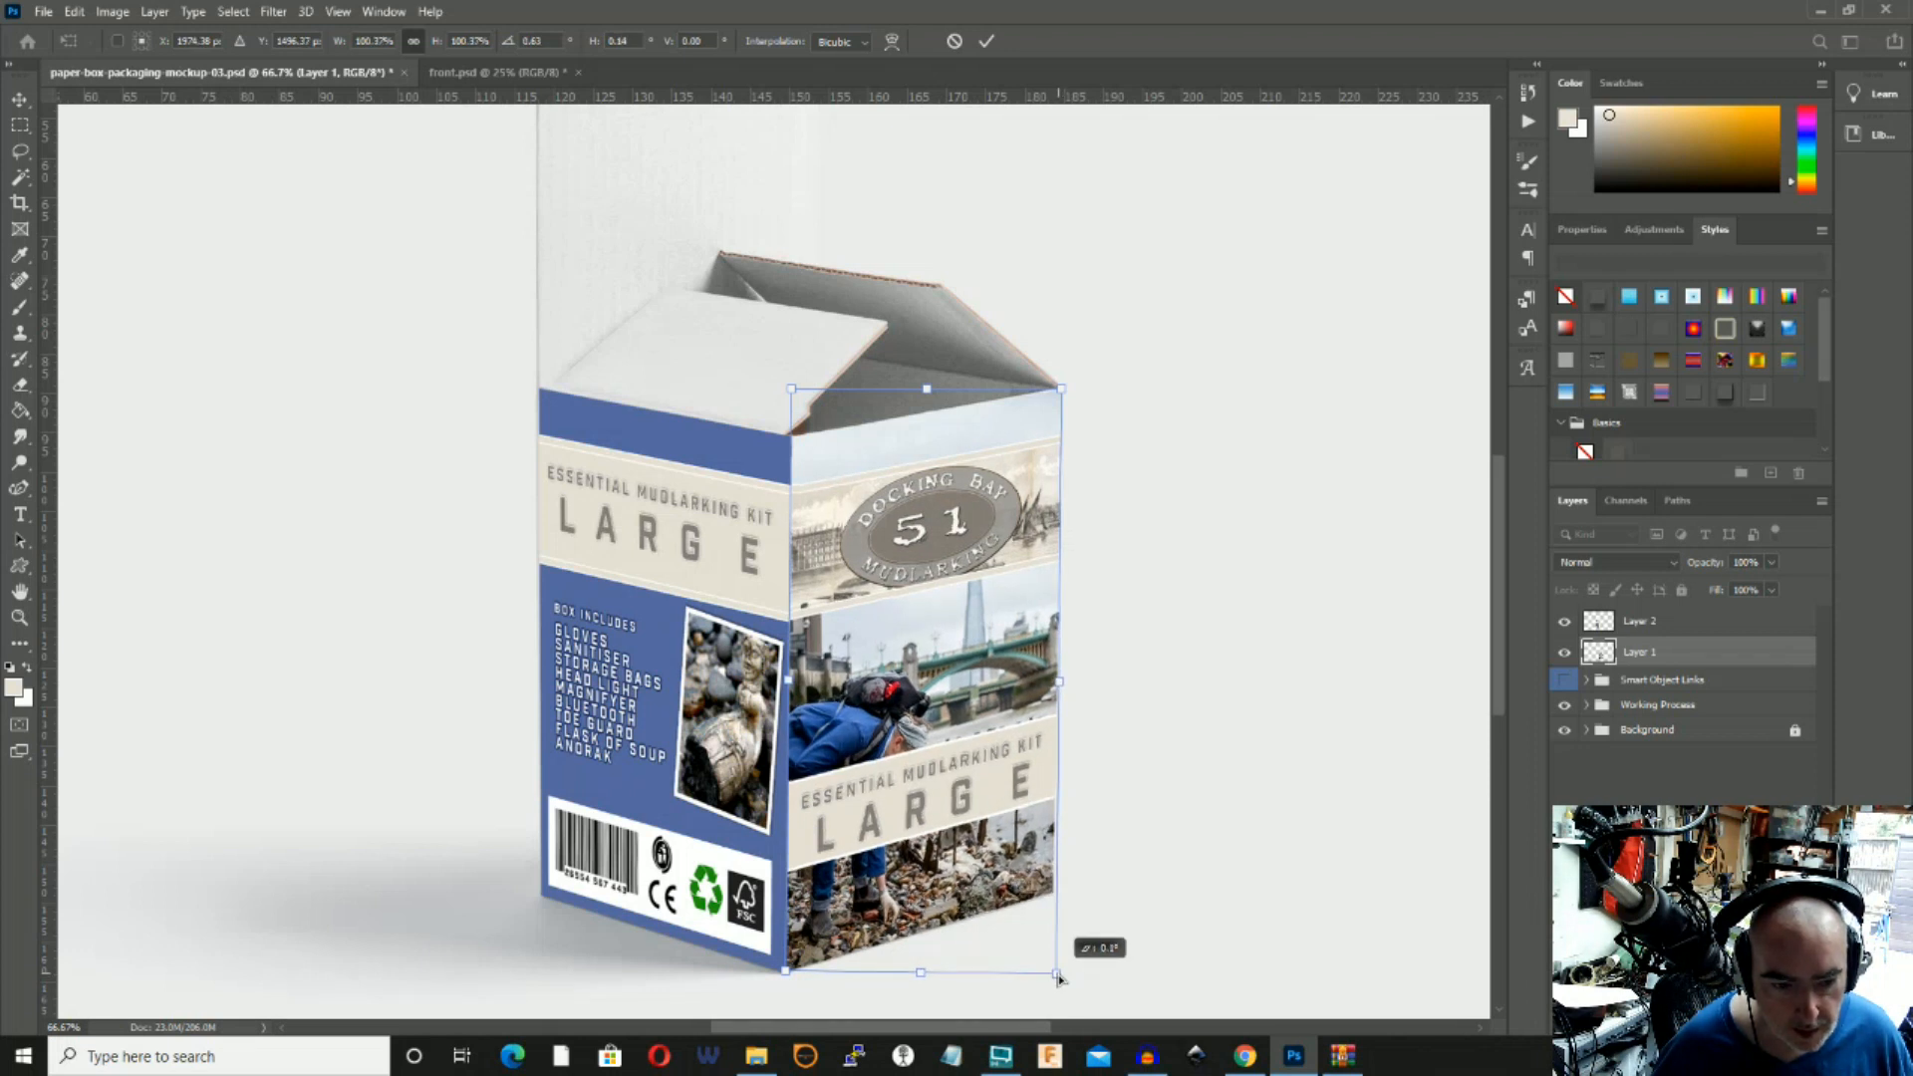
drag(1058, 978, 1059, 978)
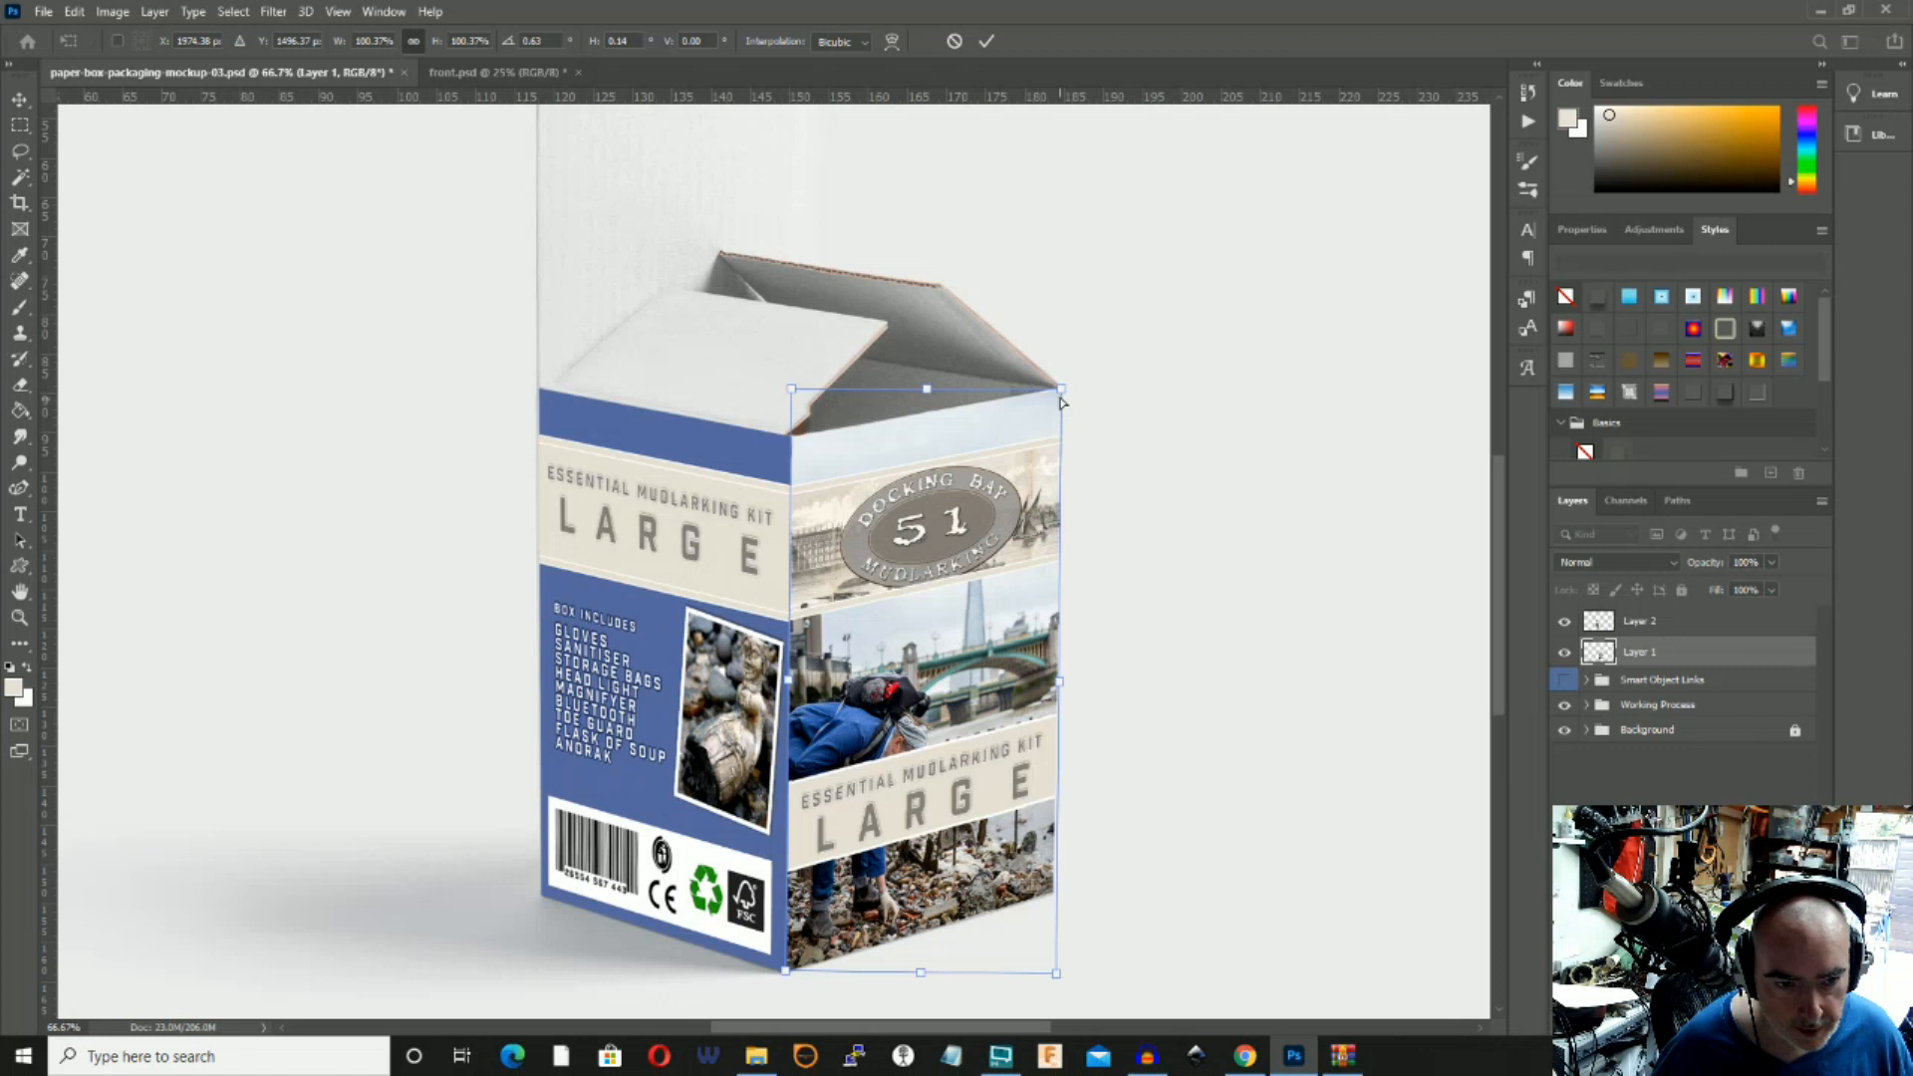
Fine-tune the front panel's top and bottom edges against the right face, nudge it slightly downward, and apply the transform.
drag(1062, 391, 1060, 384)
drag(927, 388, 927, 388)
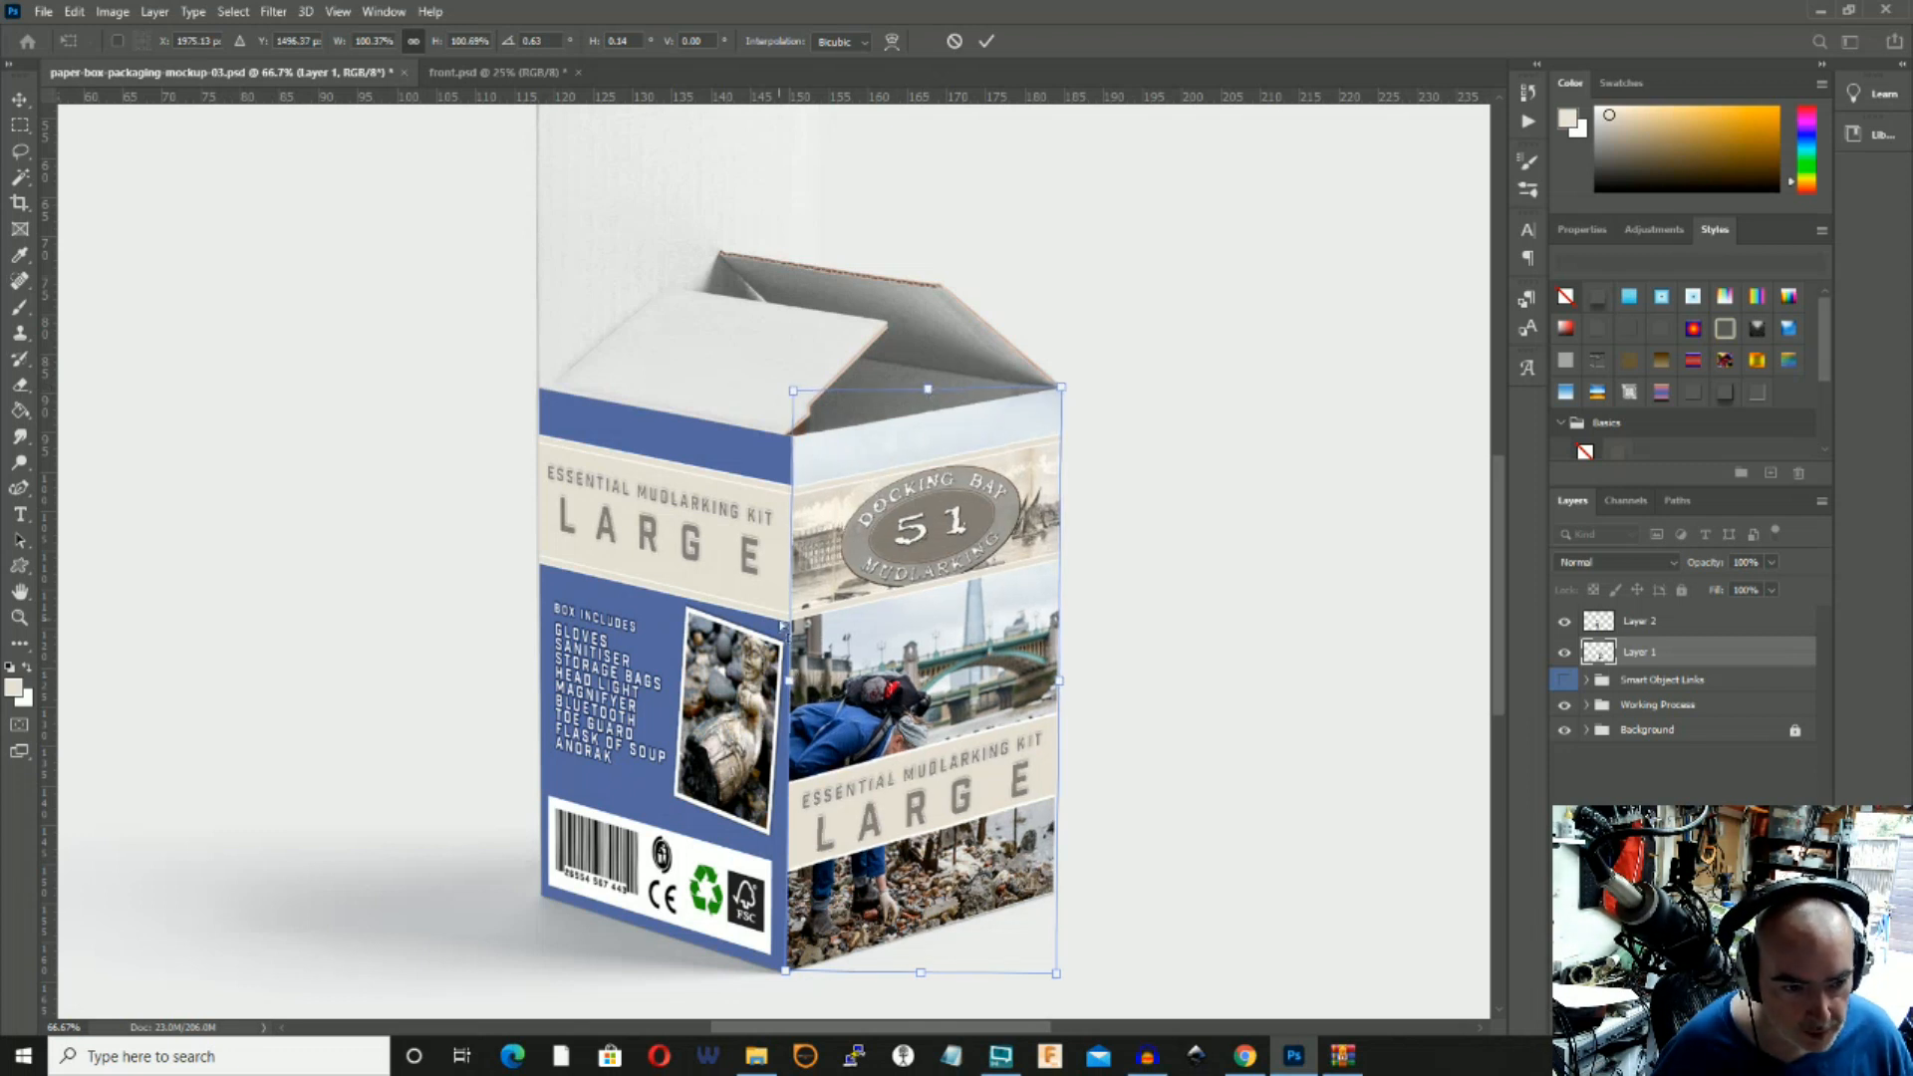
key(Down)
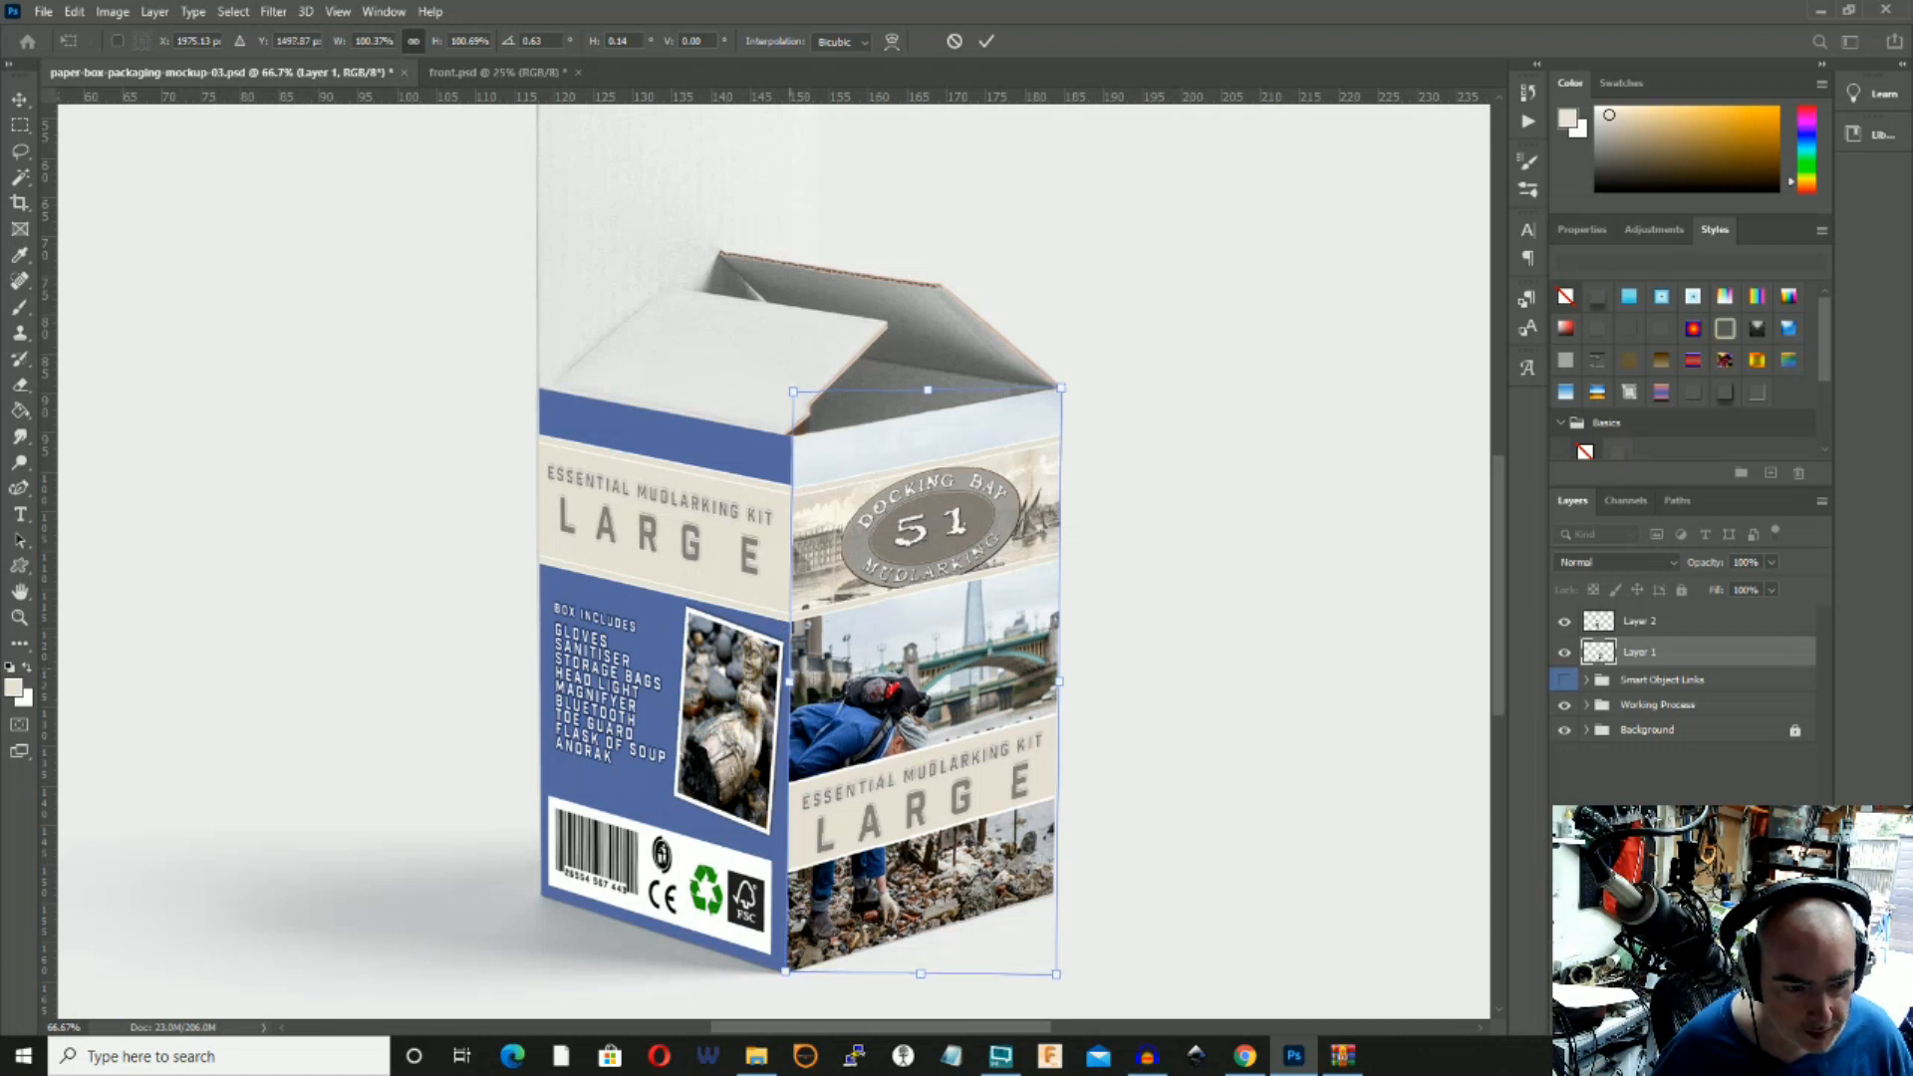
drag(916, 971, 918, 977)
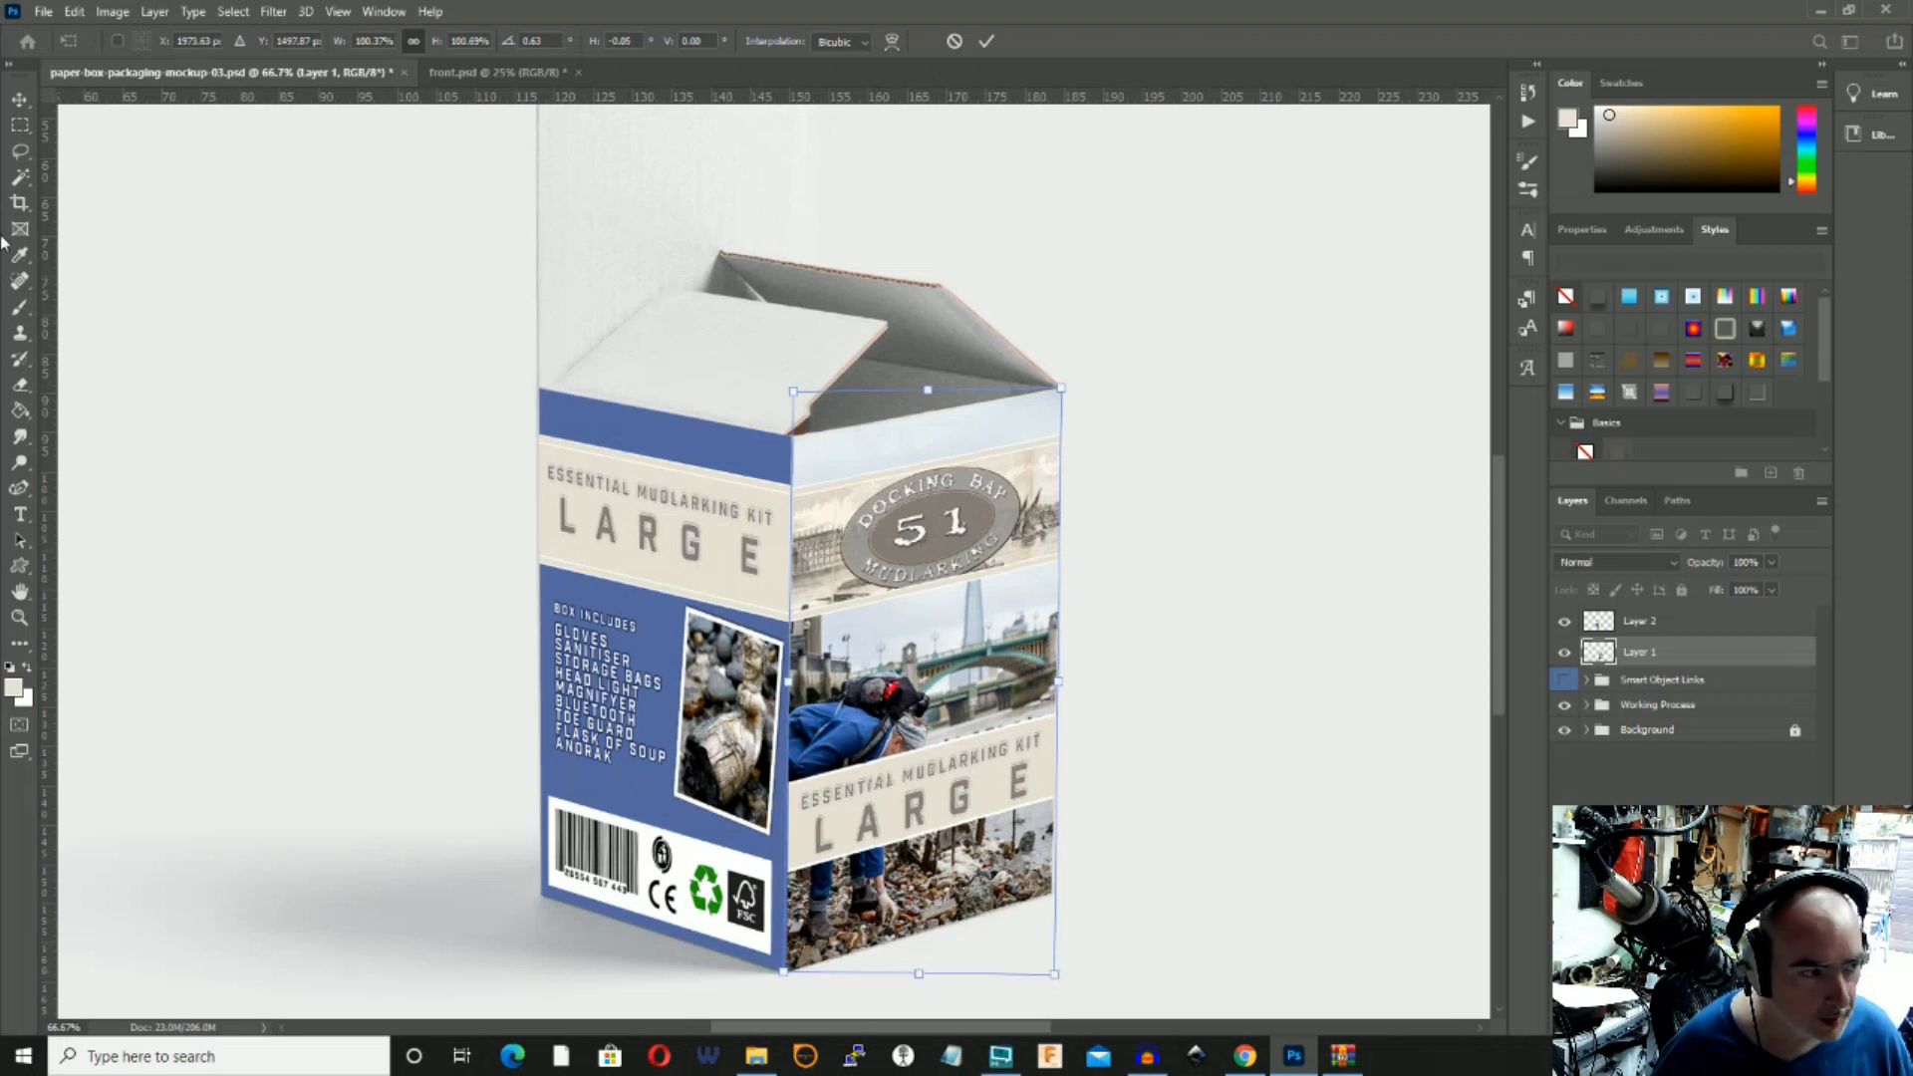
click(20, 125)
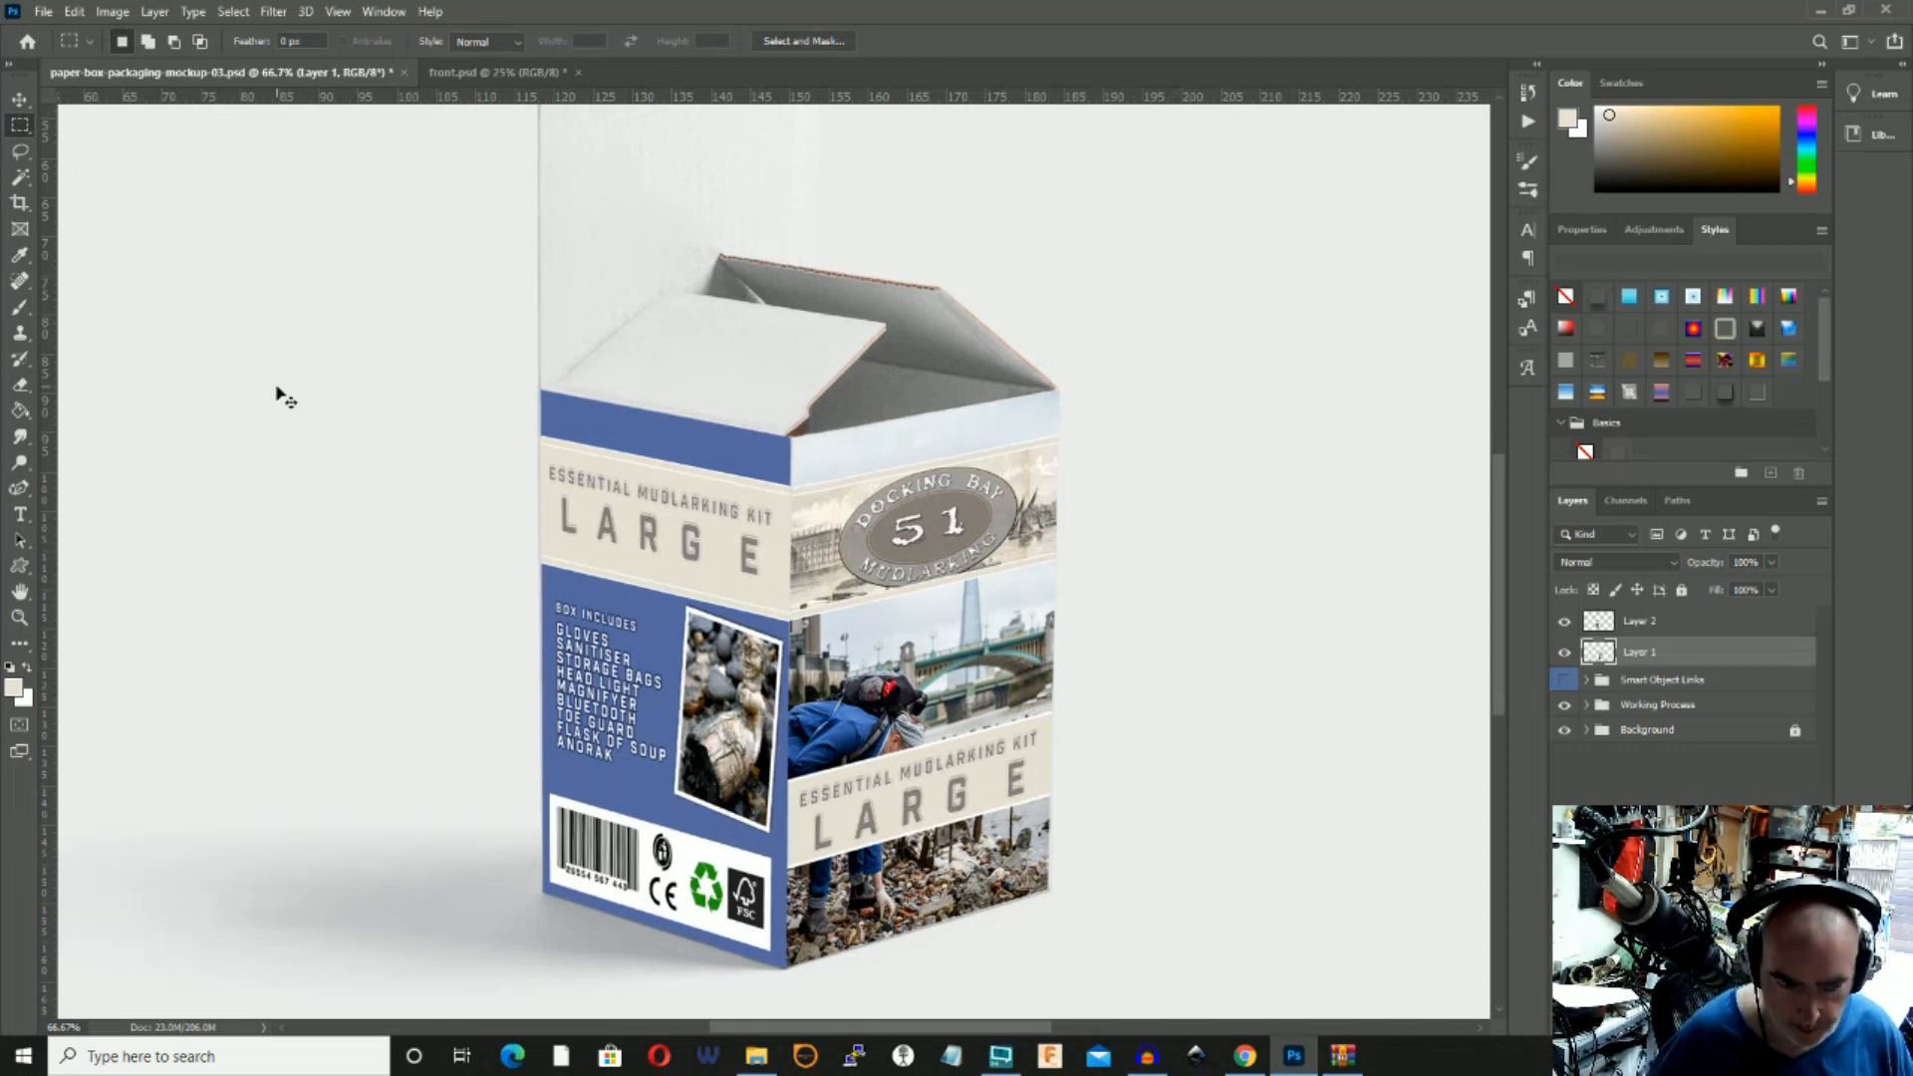
Review the whole box mockup and make the Smart Object Links layer group visible.
key(ctrl+minus)
key(ctrl+minus)
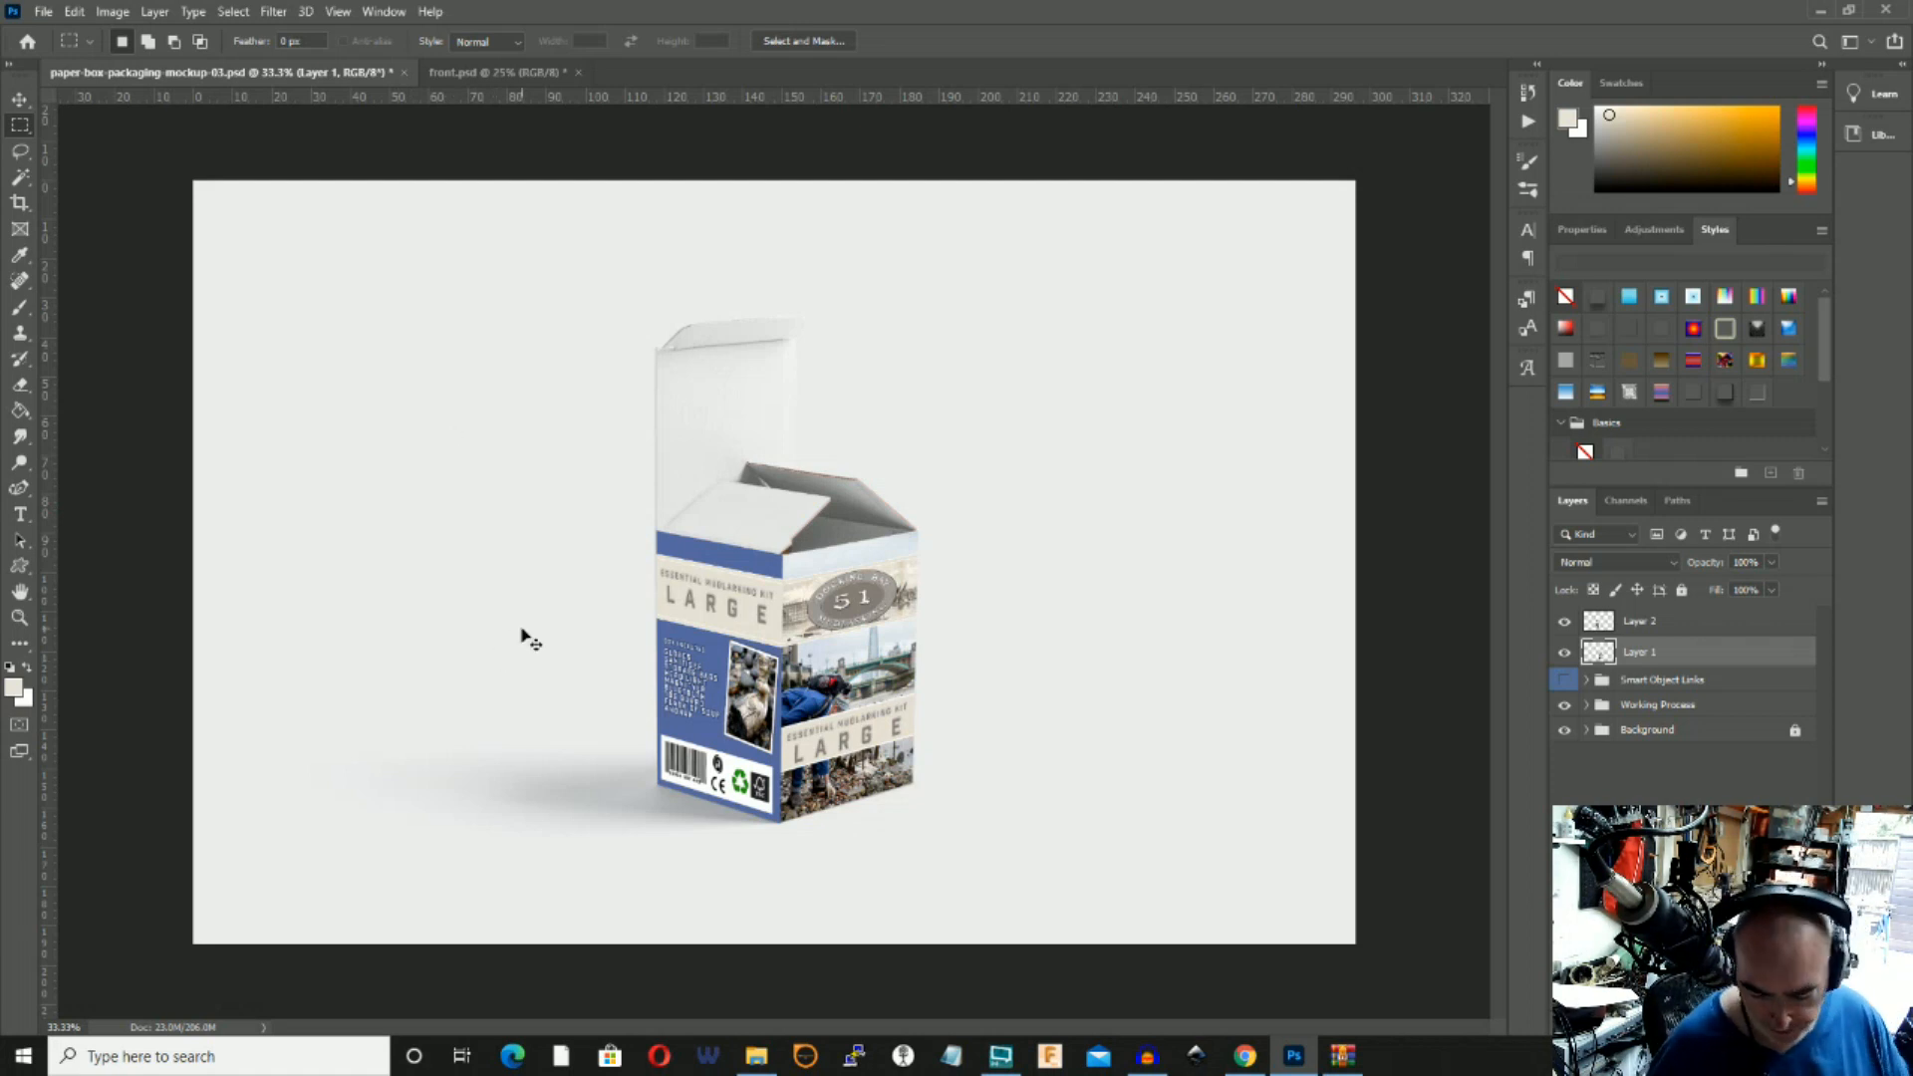
key(ctrl+plus)
key(ctrl+plus)
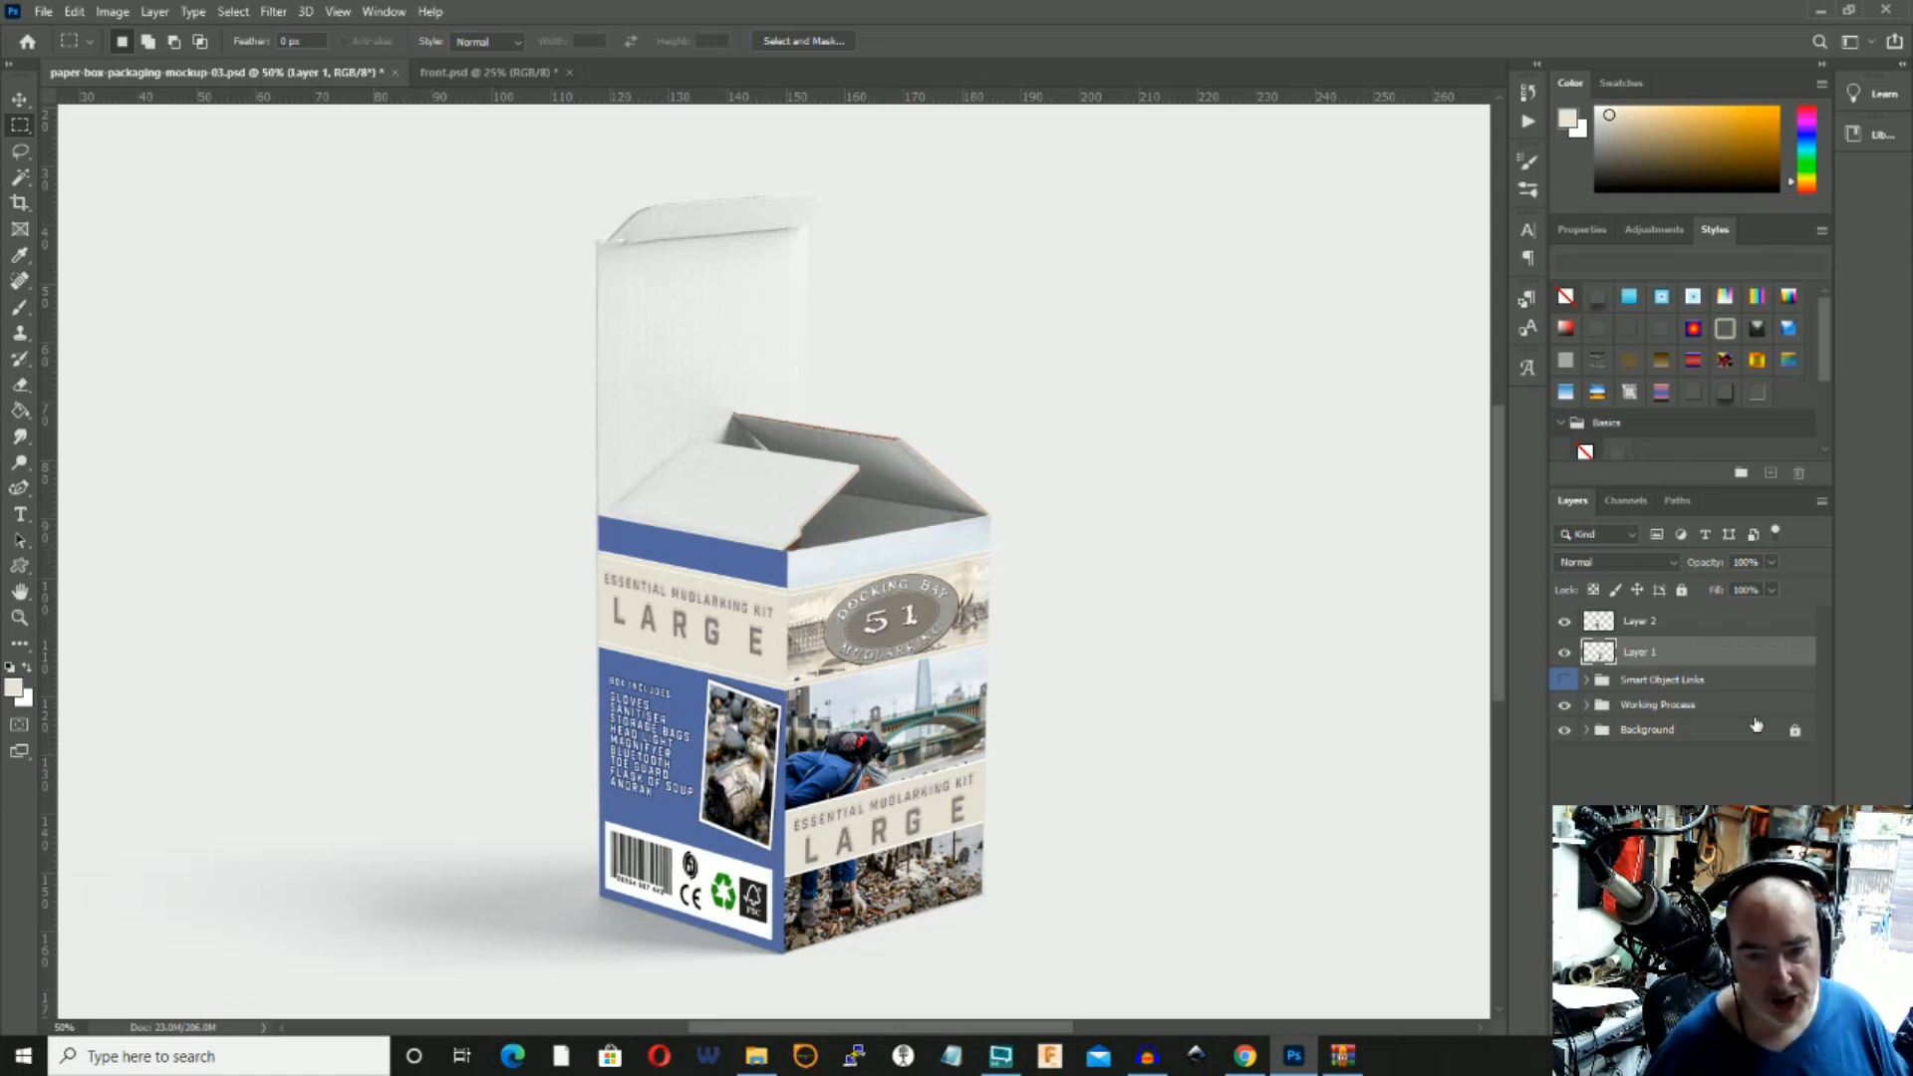
click(1565, 683)
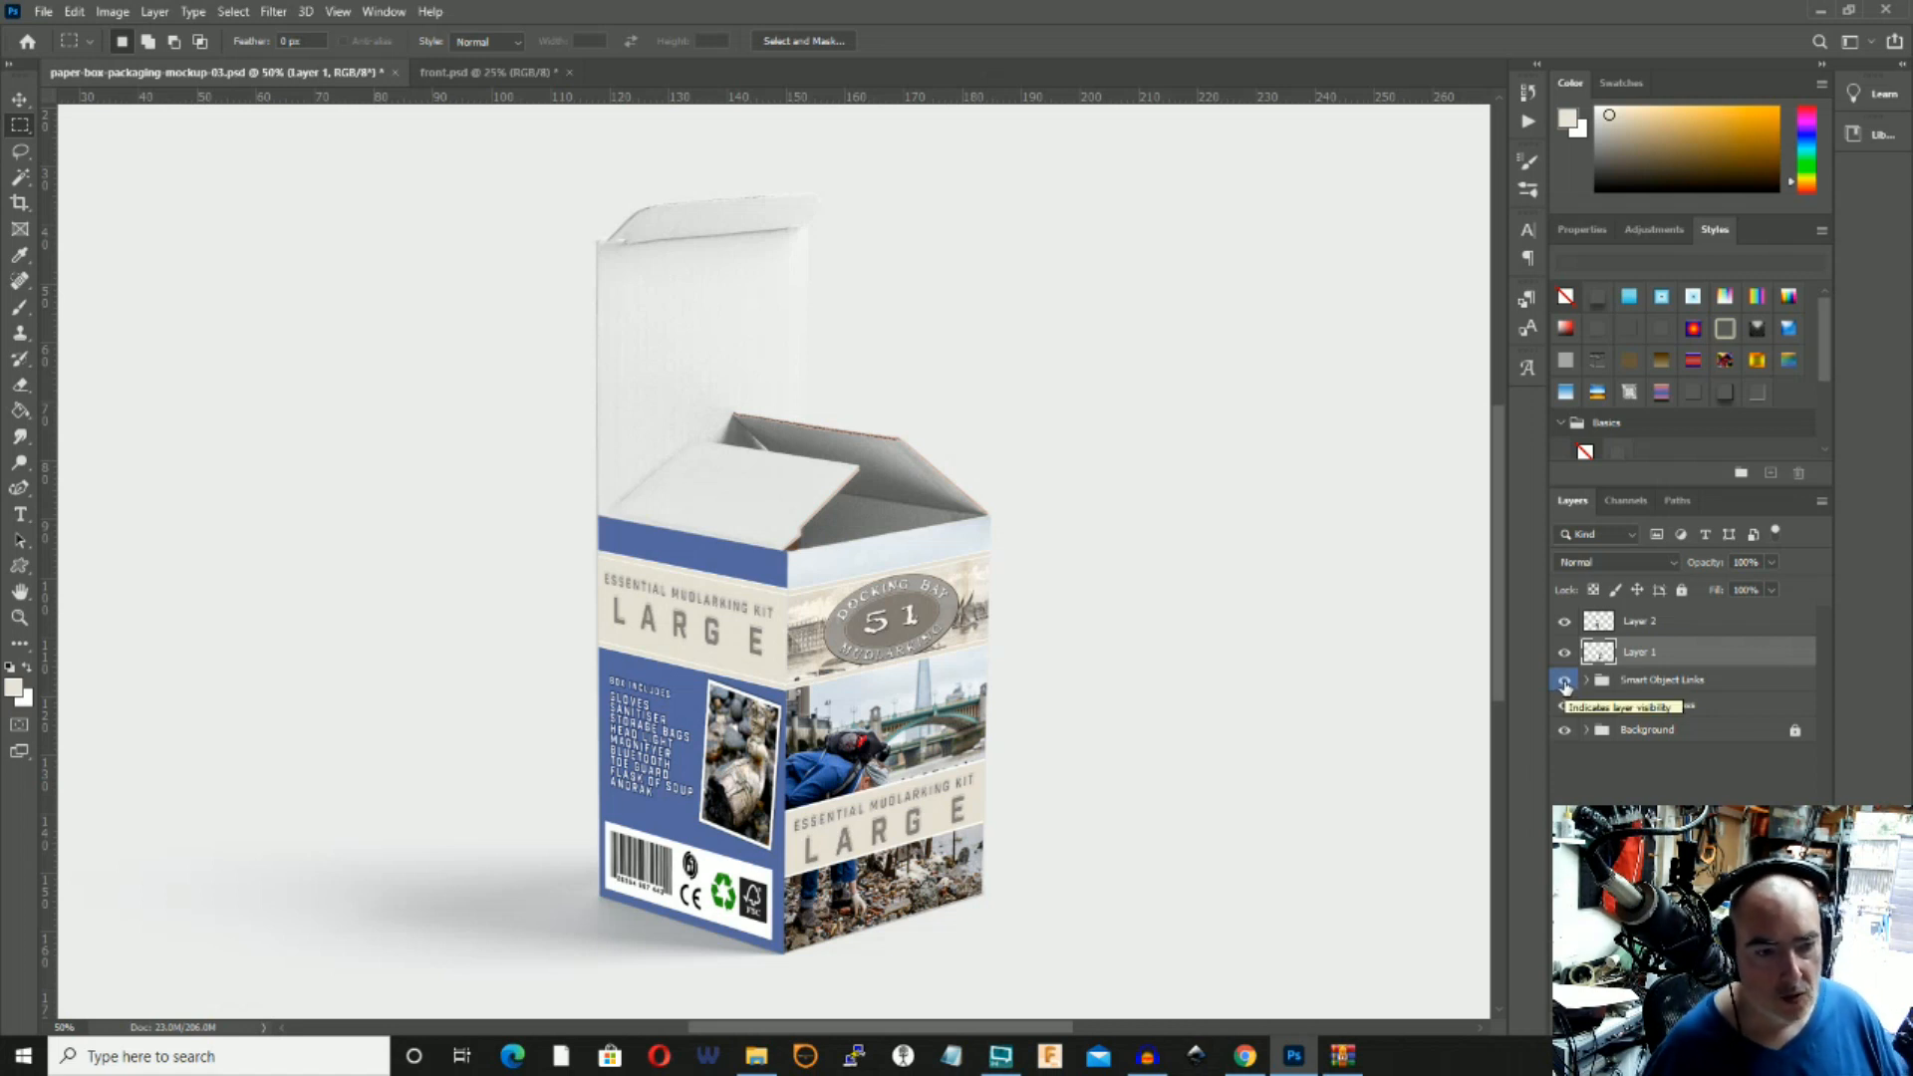